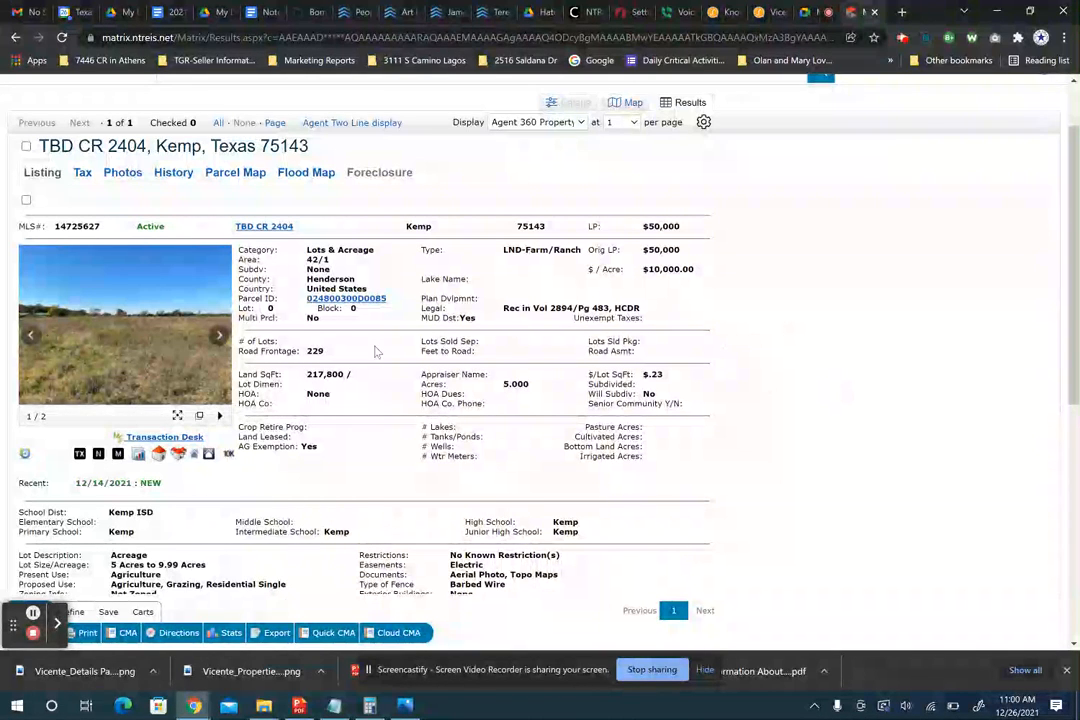
- Send the TBD CR 2404, Kemp land listing to TransactionDesk via its Transaction Desk link
scroll(463, 371, "down", 2)
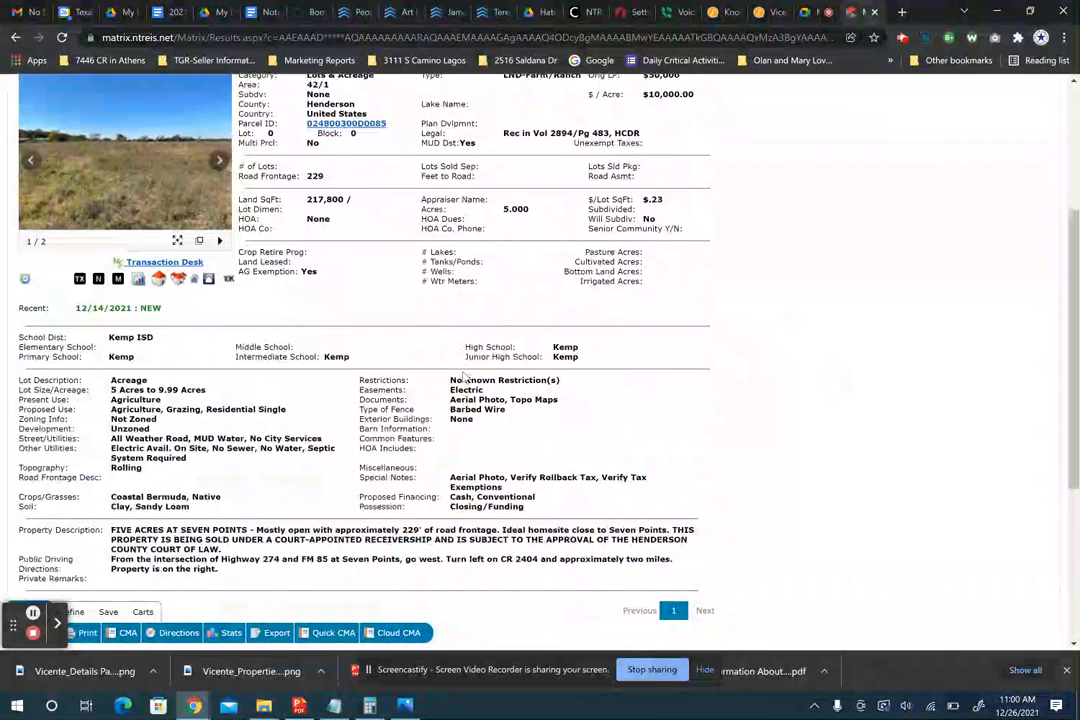
scroll(463, 371, "up", 2)
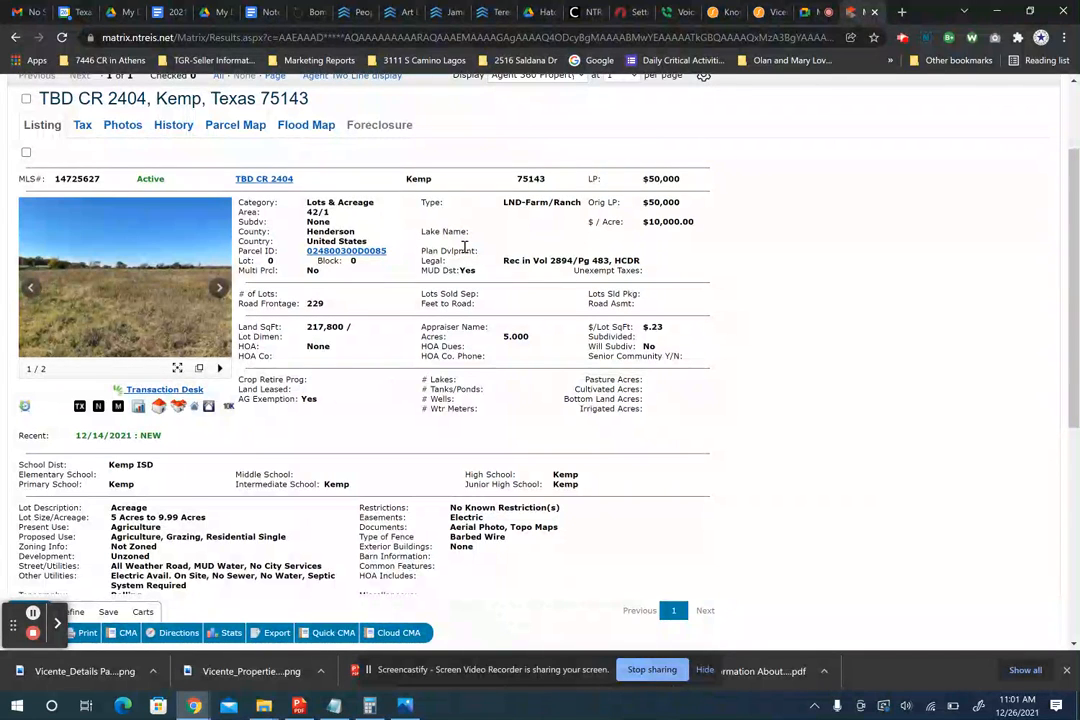
left_click(508, 335)
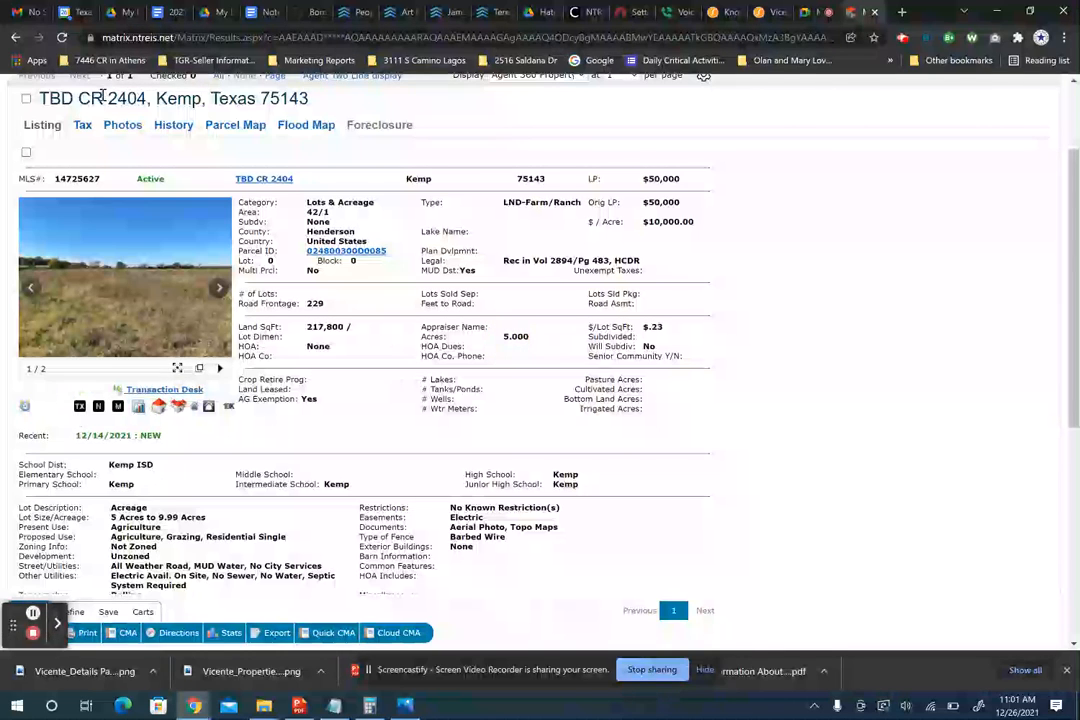
scroll(103, 95, "up", 1)
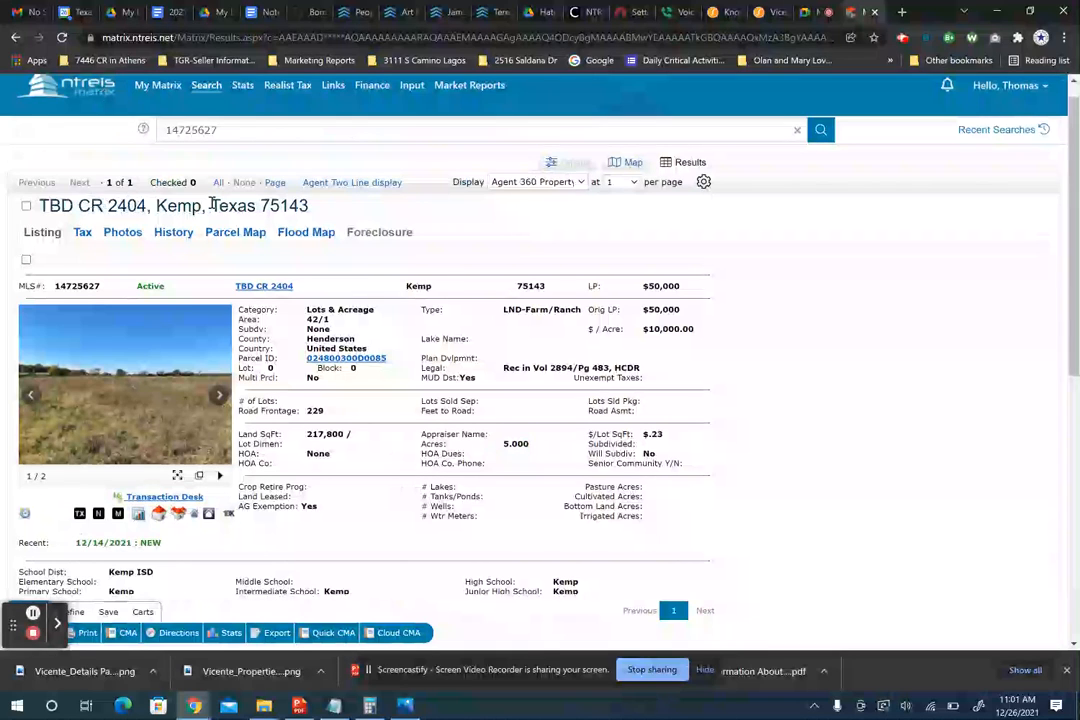
left_click(158, 497)
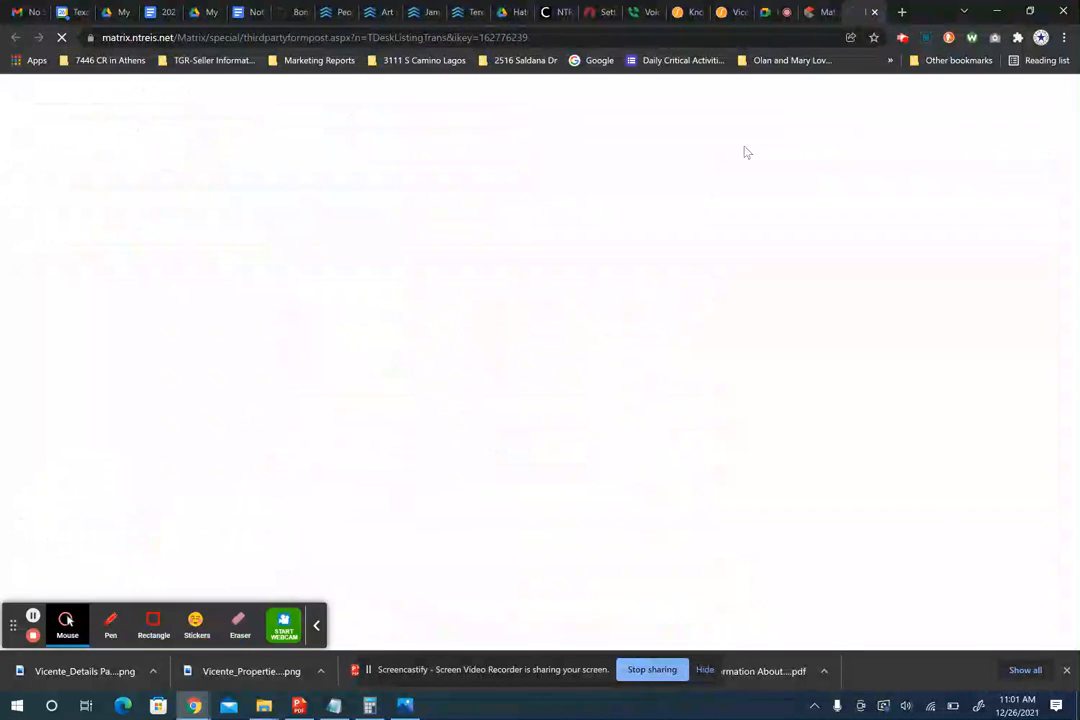
- Create the transaction from Unimproved Property-Purchase Contract Template-Buyer Agent, adding yourself as Selling Agent
left_click(316, 626)
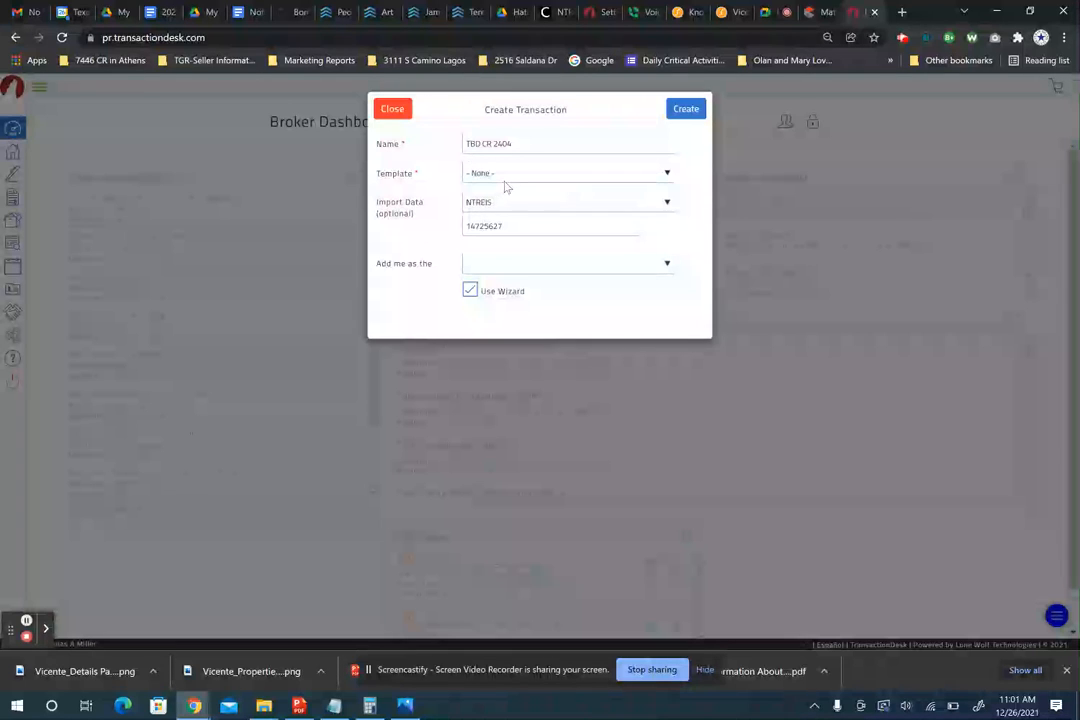
left_click(525, 177)
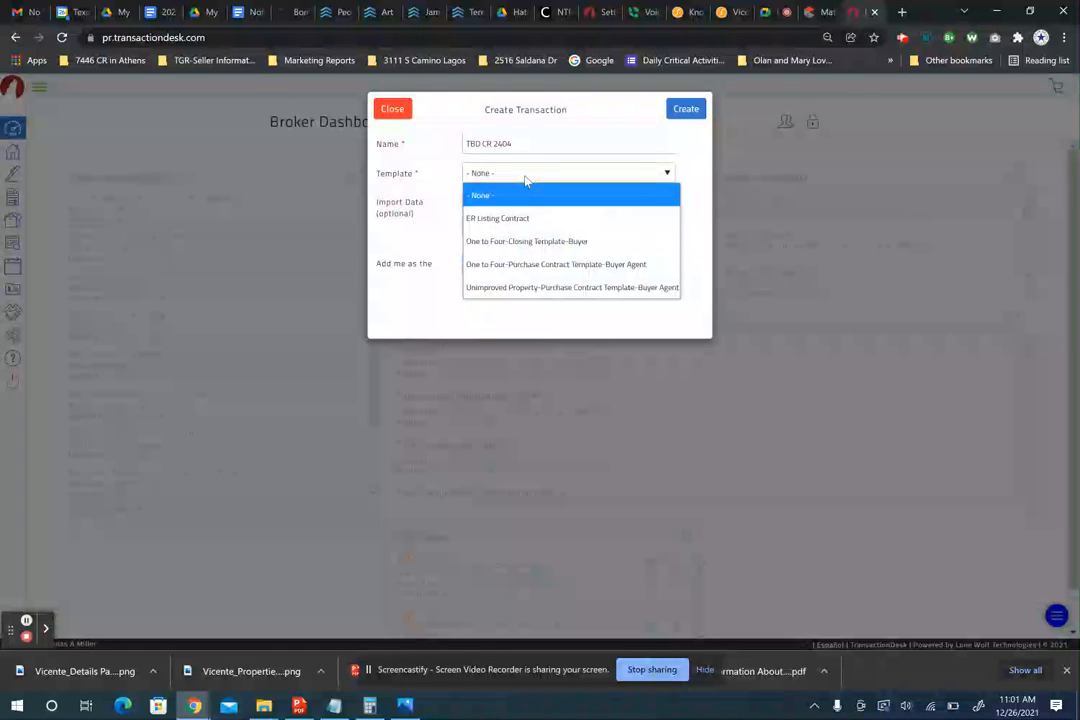
left_click(580, 289)
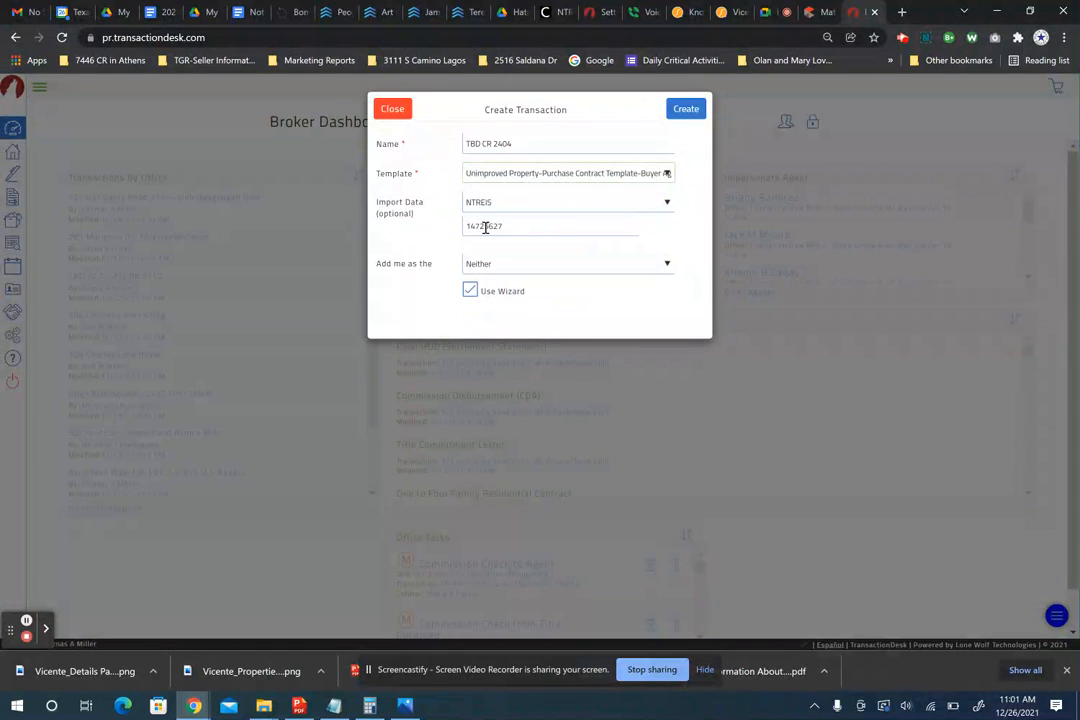
left_click(489, 265)
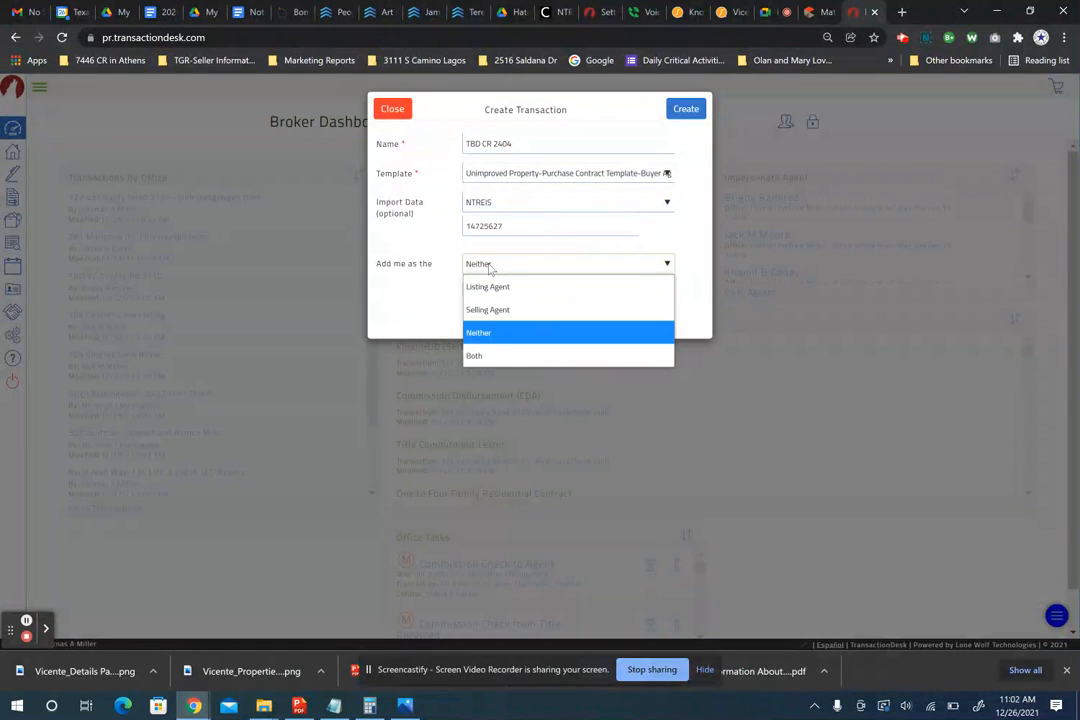
left_click(487, 311)
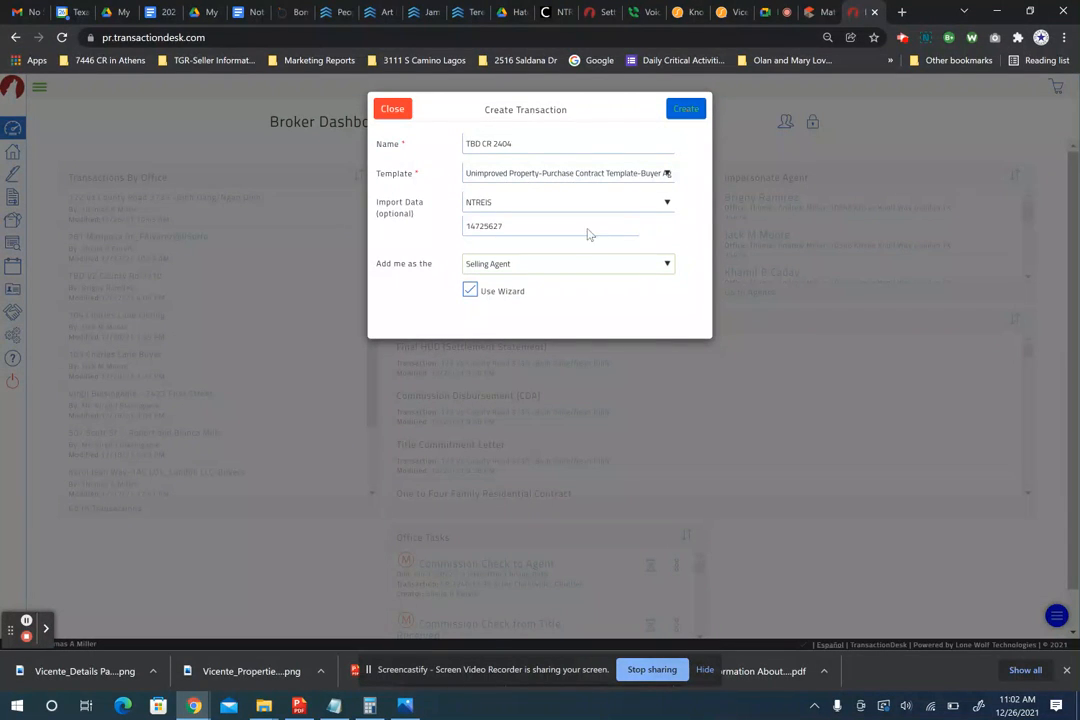
left_click(687, 112)
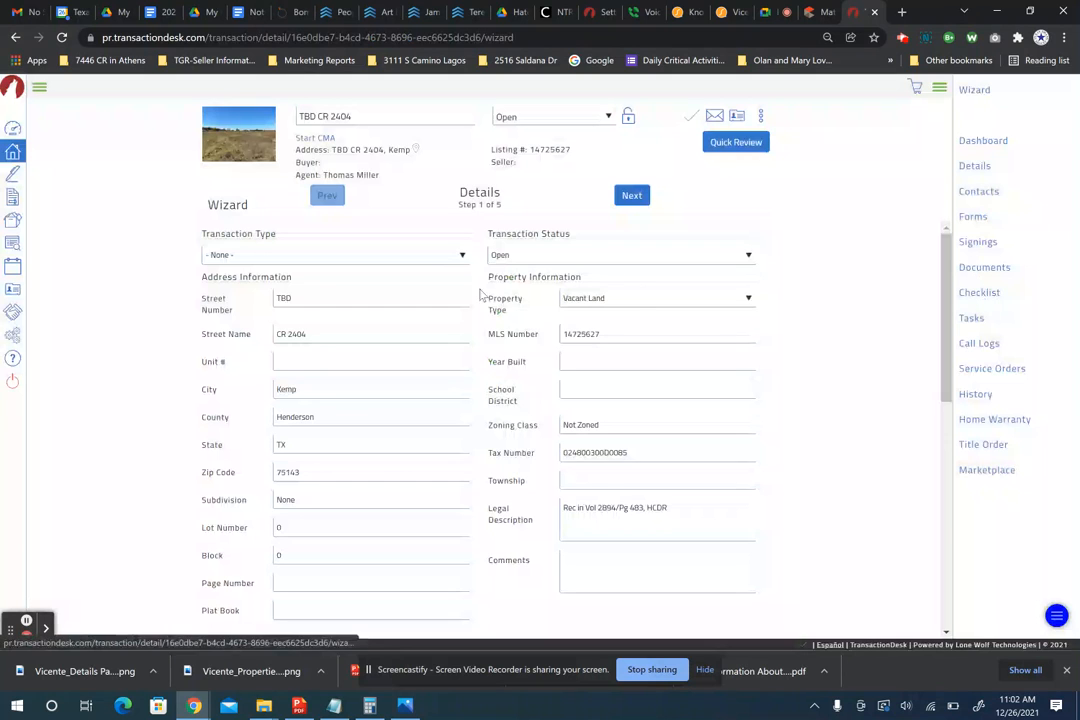
scroll(482, 294, "down", 5)
scroll(482, 294, "up", 5)
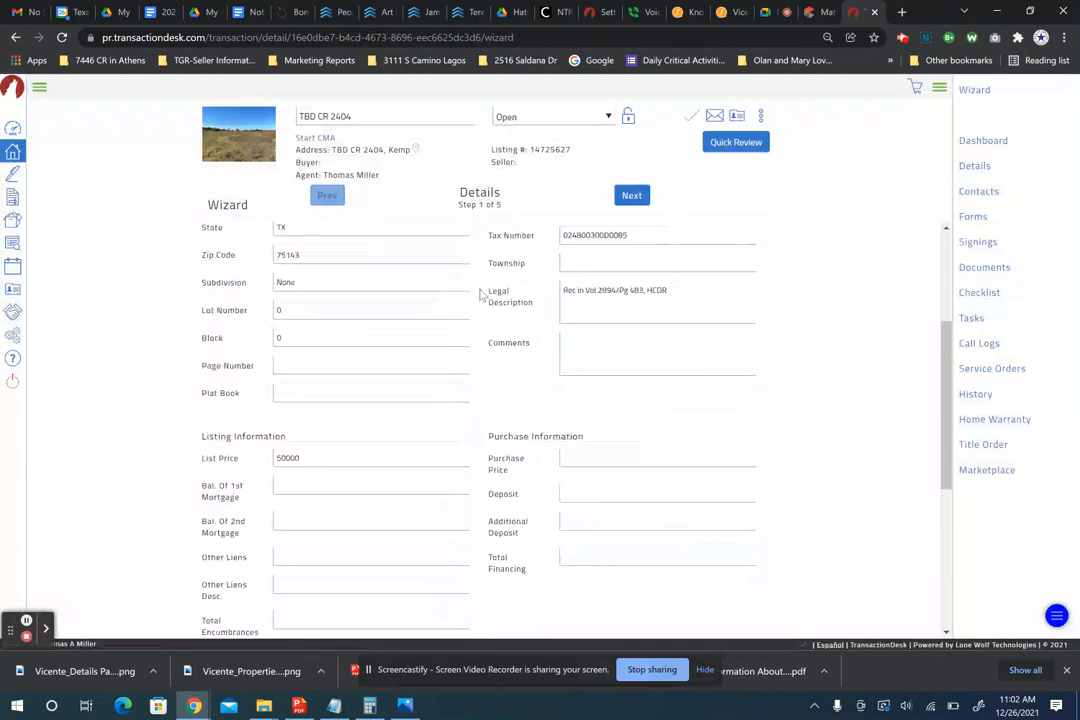
scroll(482, 294, "up", 1)
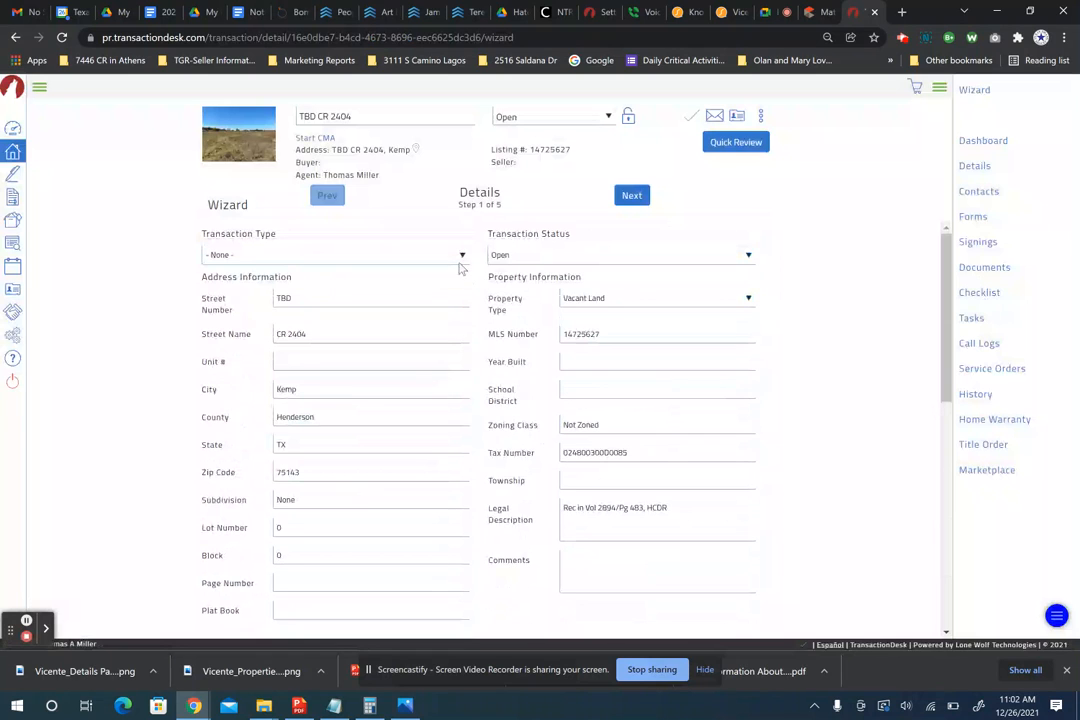
left_click(462, 256)
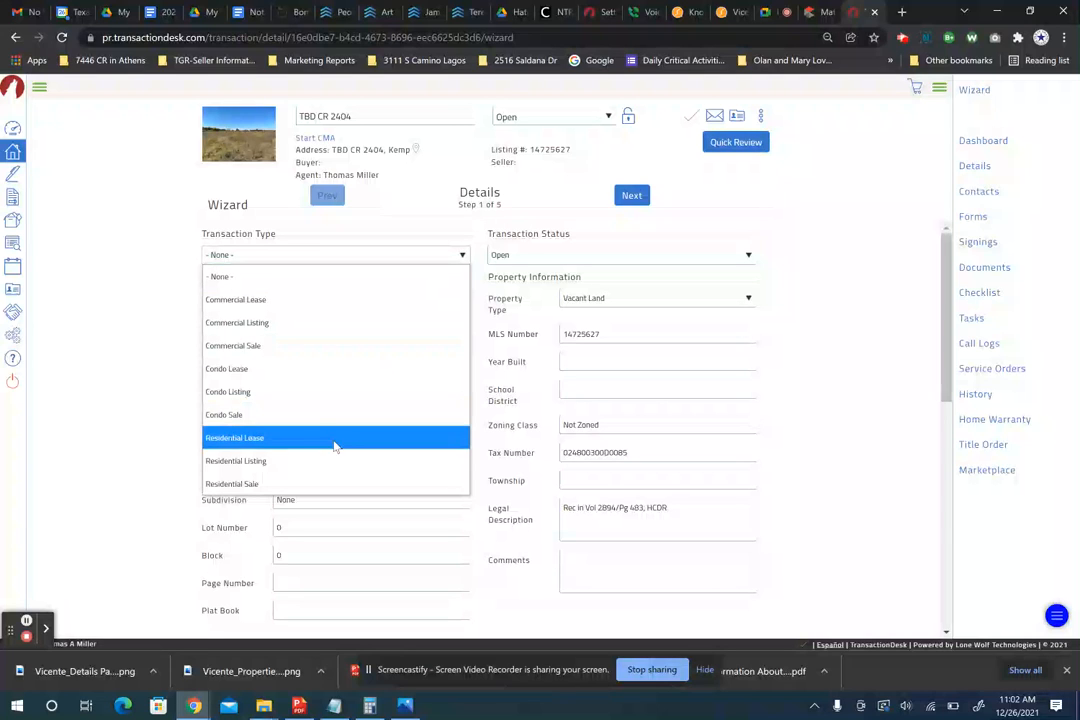
left_click(258, 284)
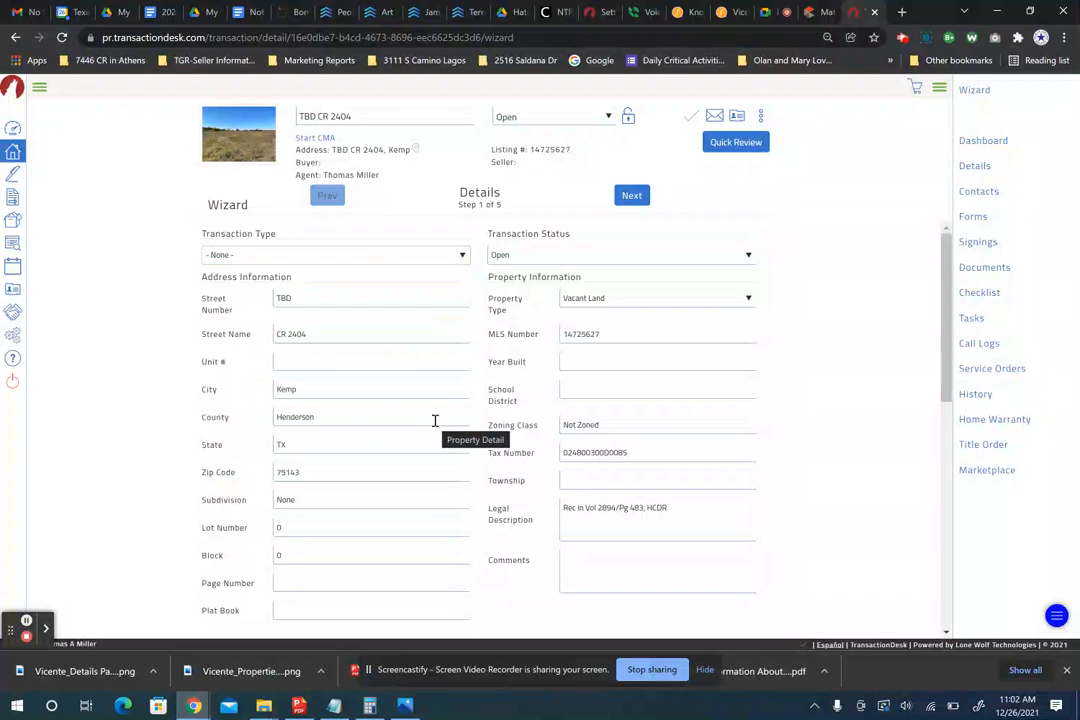
scroll(435, 421, "down", 1)
scroll(435, 421, "up", 1)
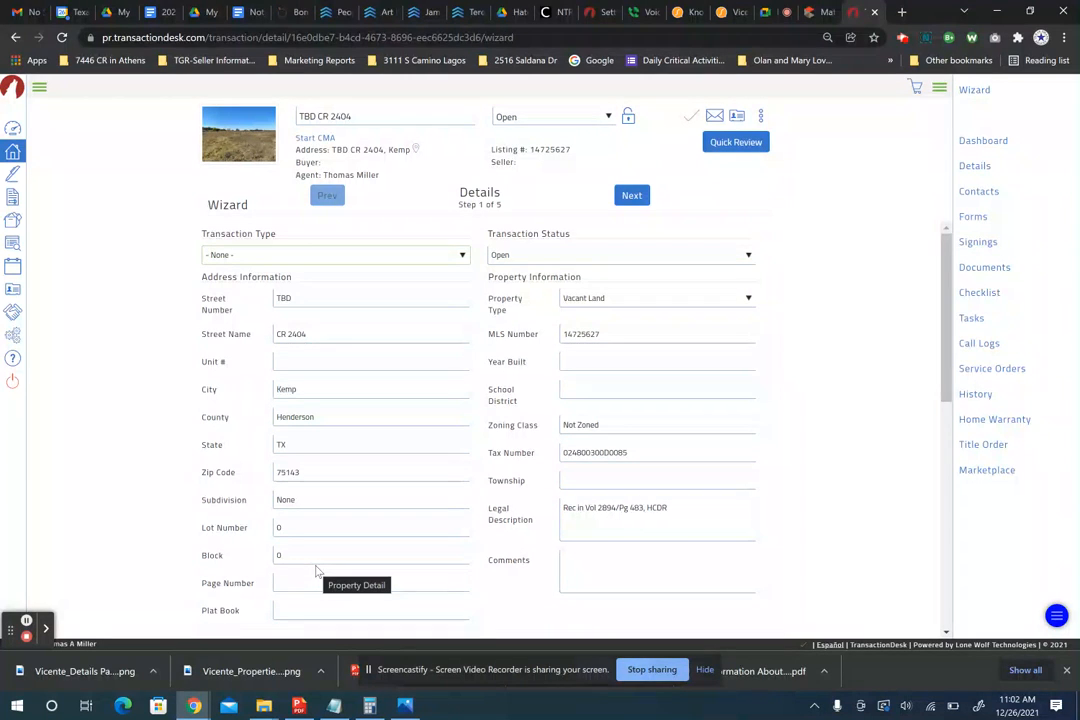
scroll(590, 370, "down", 1)
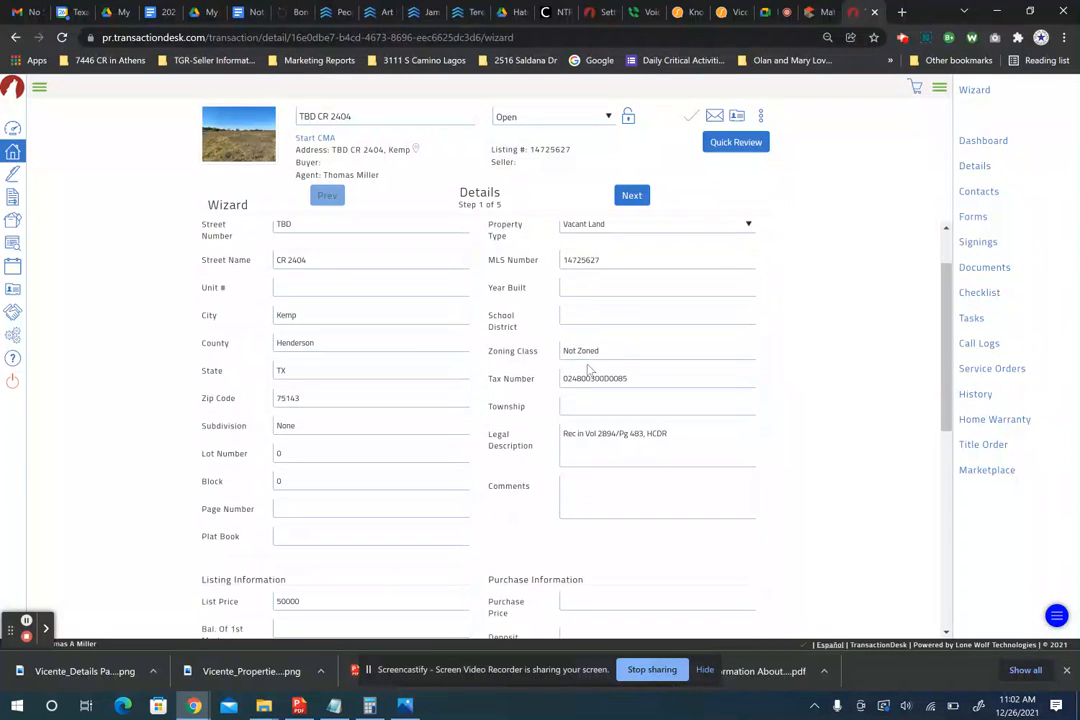
scroll(583, 434, "down", 2)
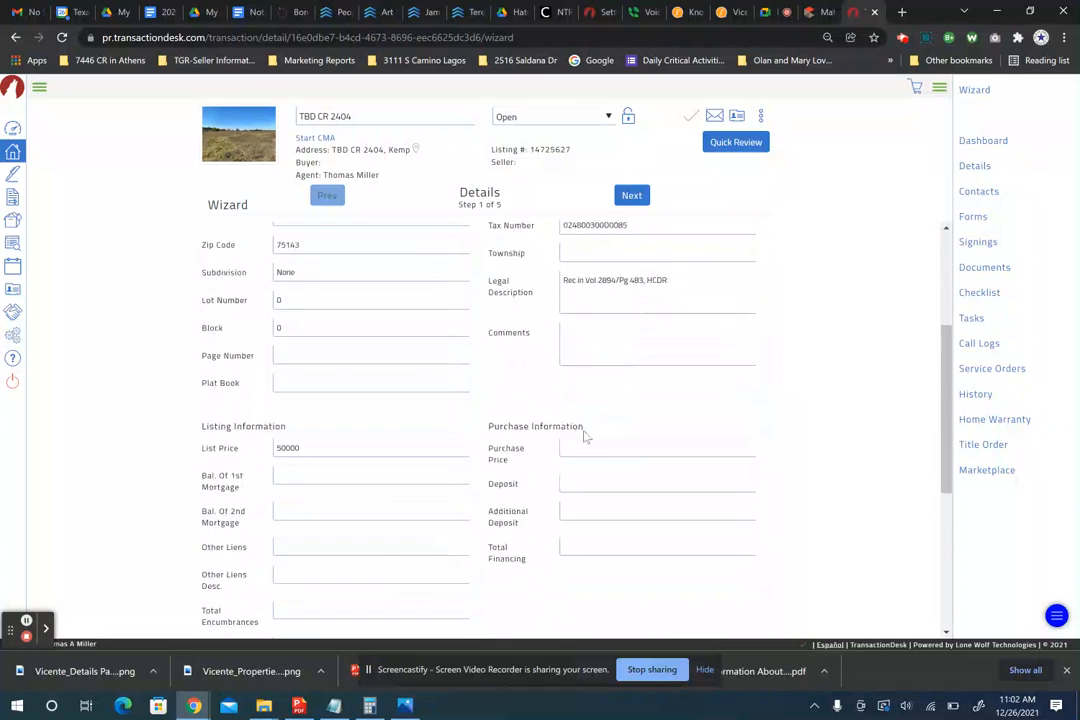
scroll(585, 435, "down", 2)
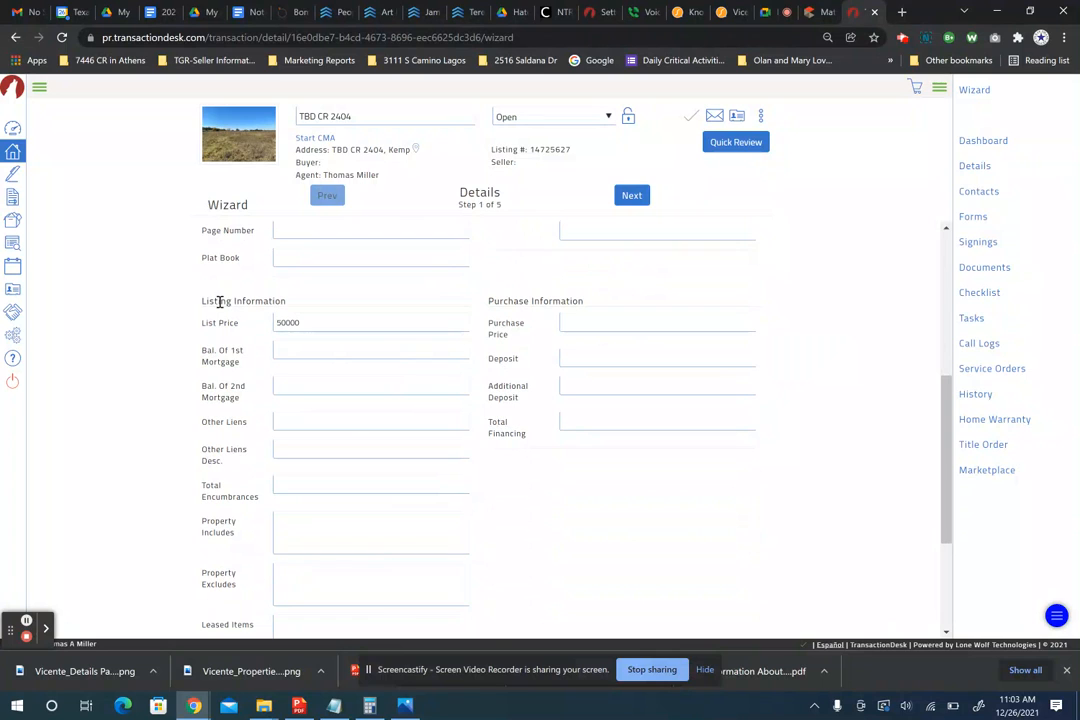
- Enter a 40000 purchase price and a 400 deposit
scroll(390, 477, "down", 2)
scroll(390, 477, "up", 4)
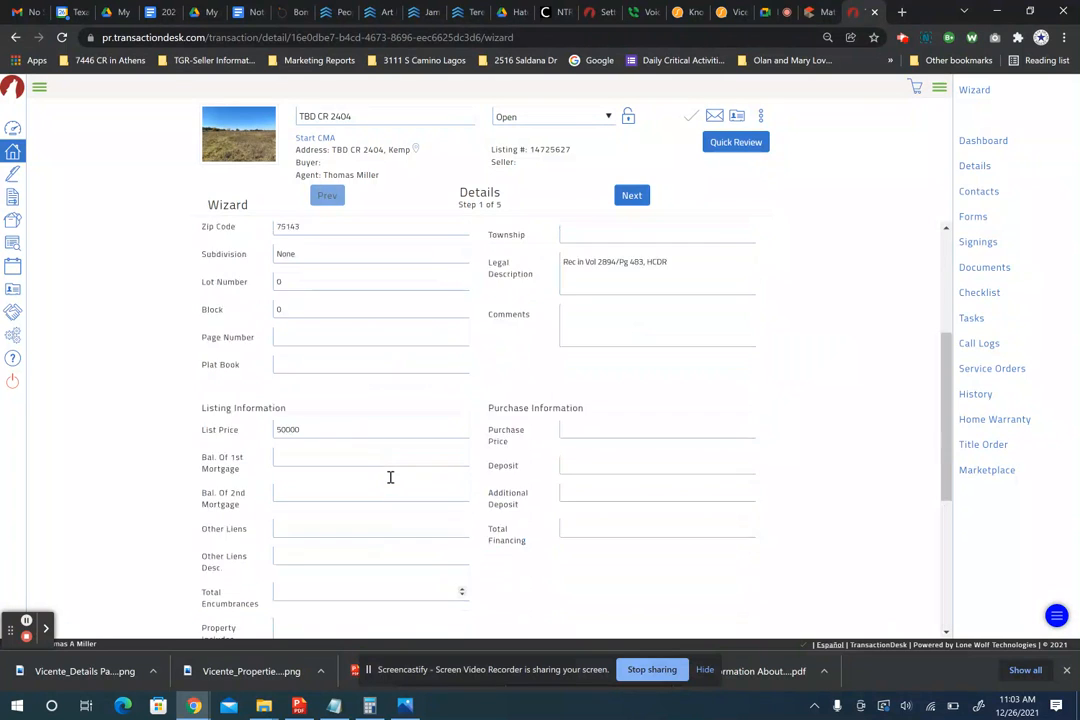
scroll(590, 513, "down", 2)
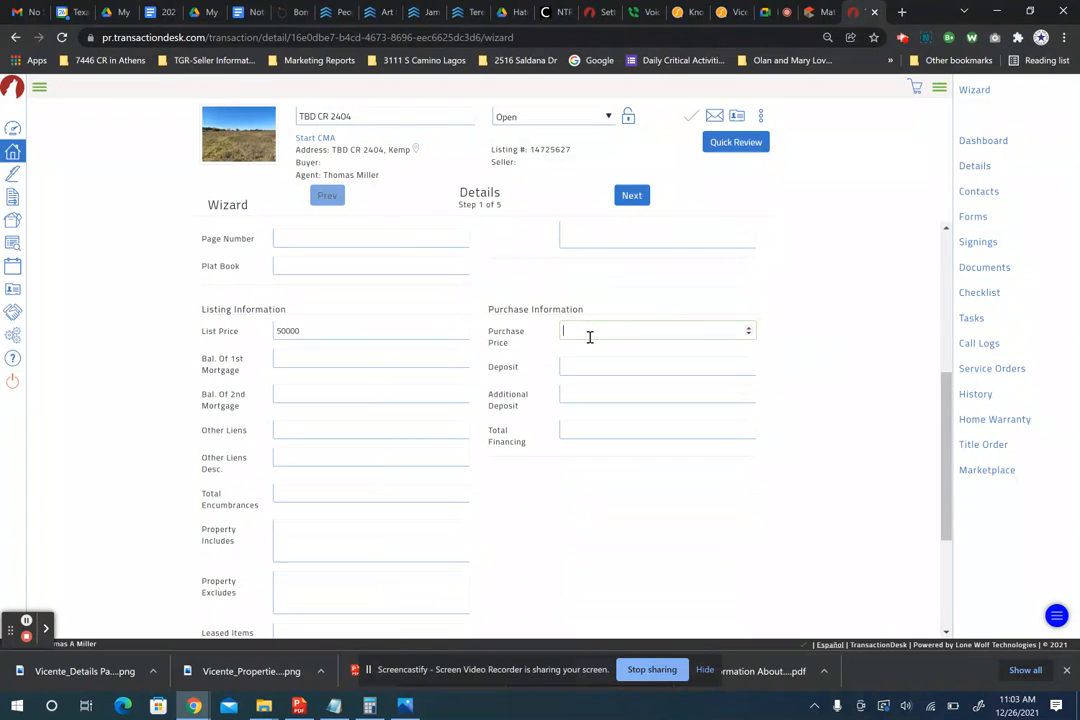
type("50")
key("Tab")
left_click(588, 367)
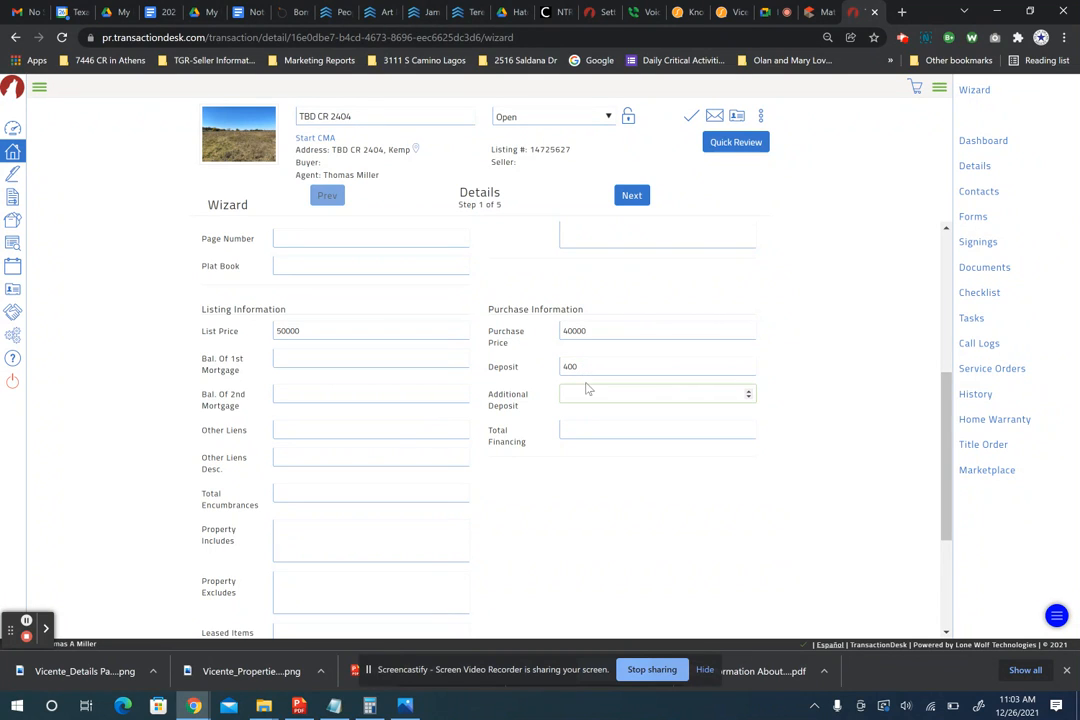
left_click(584, 395)
- Advance the wizard to the Transaction Dates step
scroll(376, 448, "down", 3)
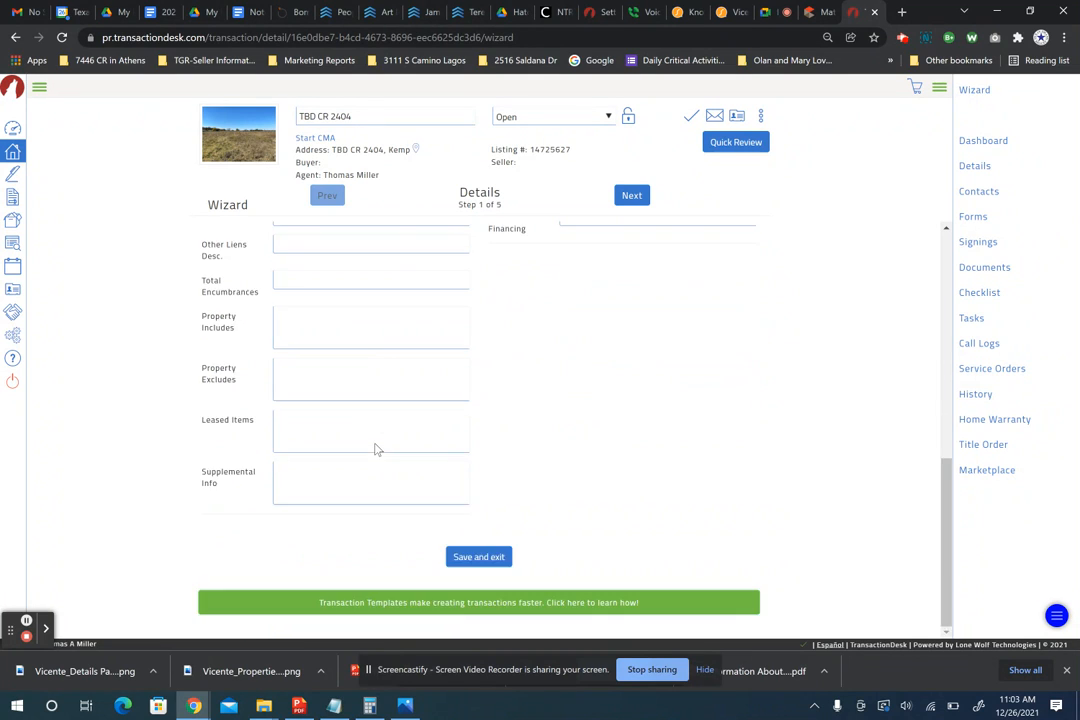
scroll(375, 443, "up", 4)
scroll(472, 338, "up", 2)
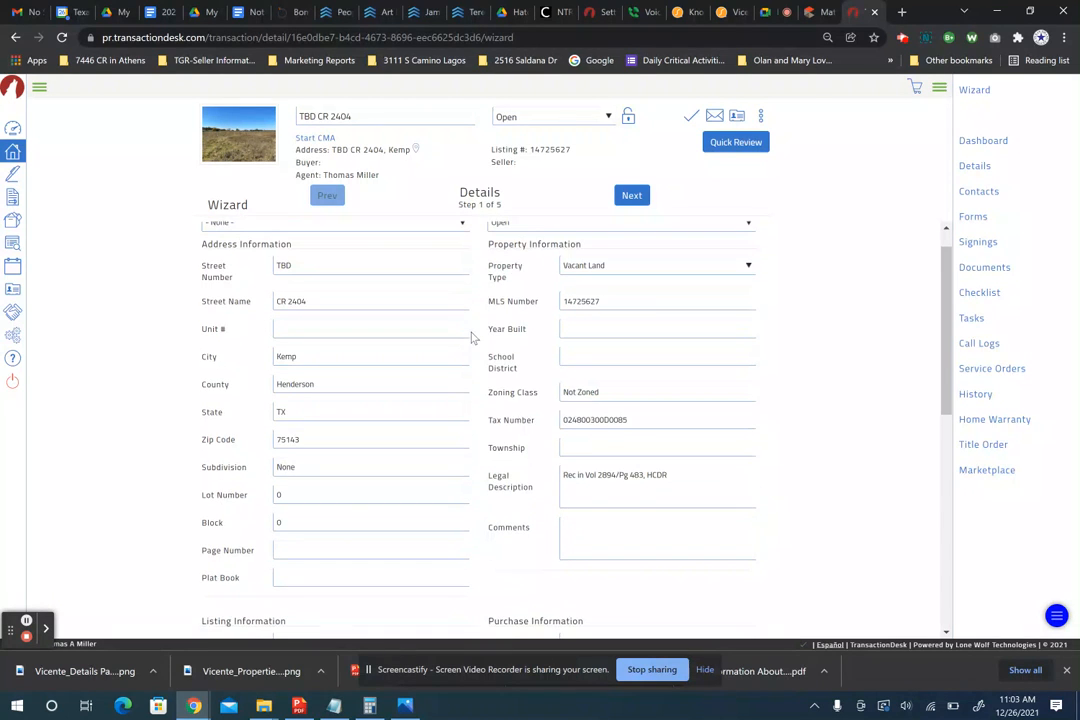
left_click(632, 198)
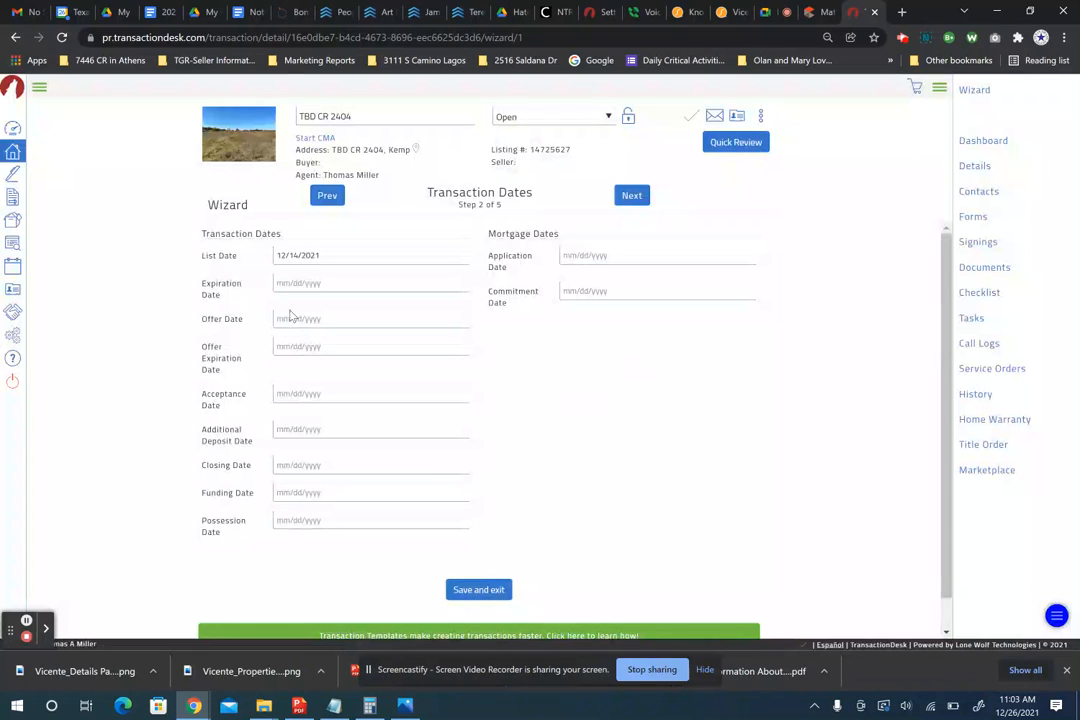
- Pick January 10, 2022 as the closing date, filling possession as 01/10/2022 too
left_click(311, 463)
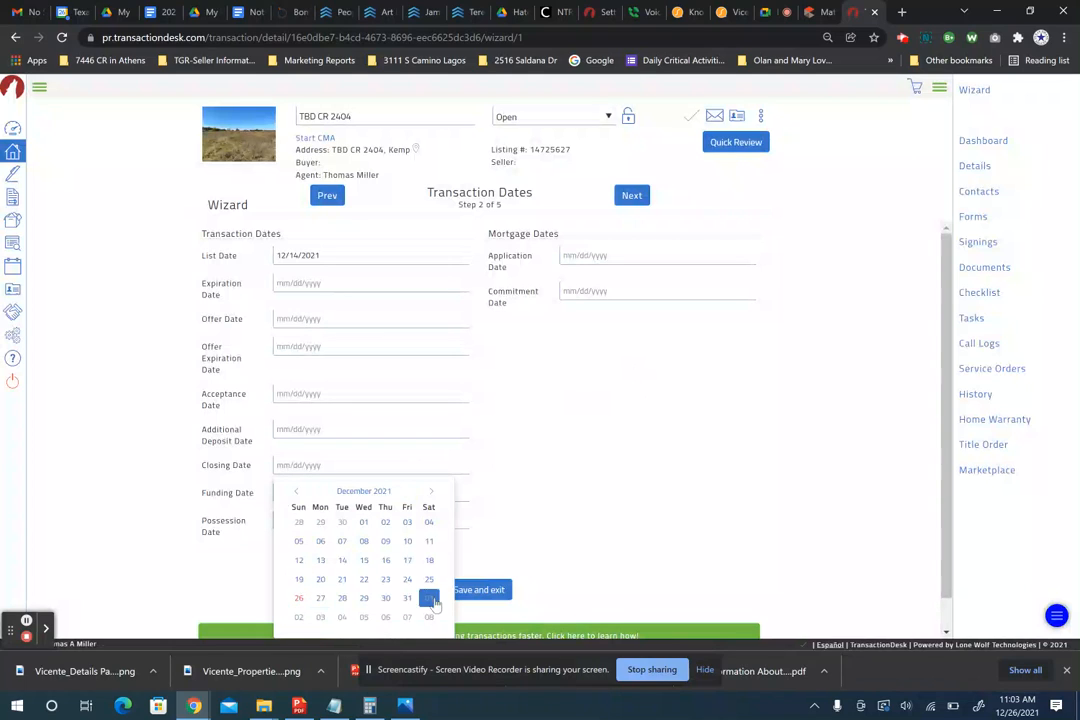
left_click(434, 494)
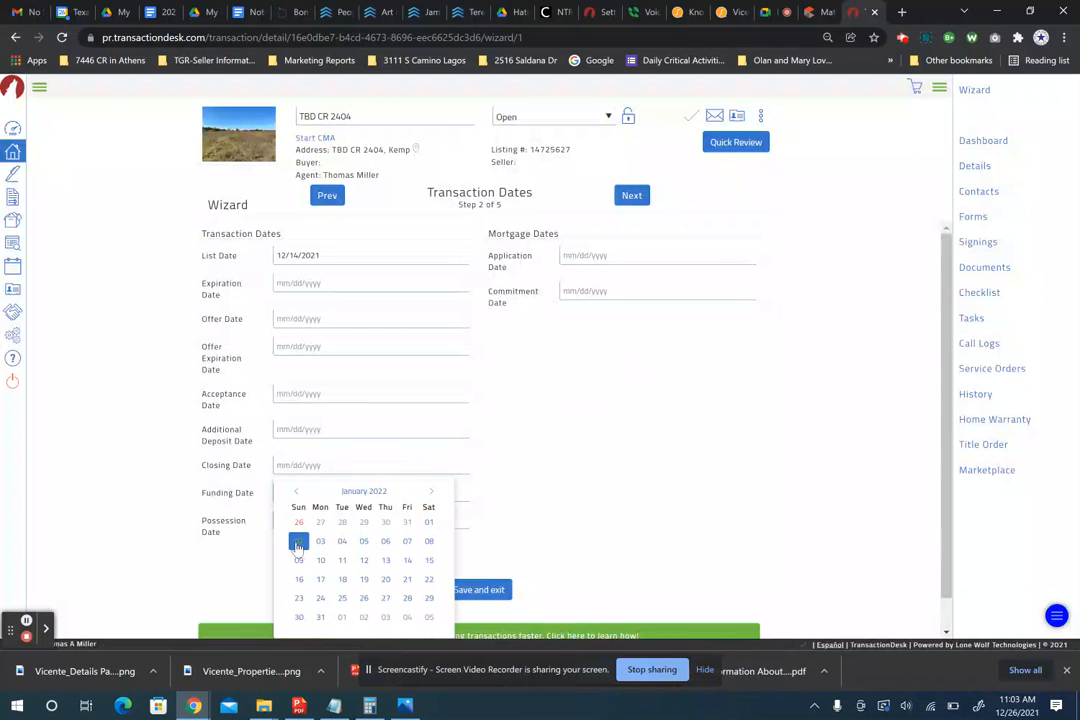
left_click(320, 561)
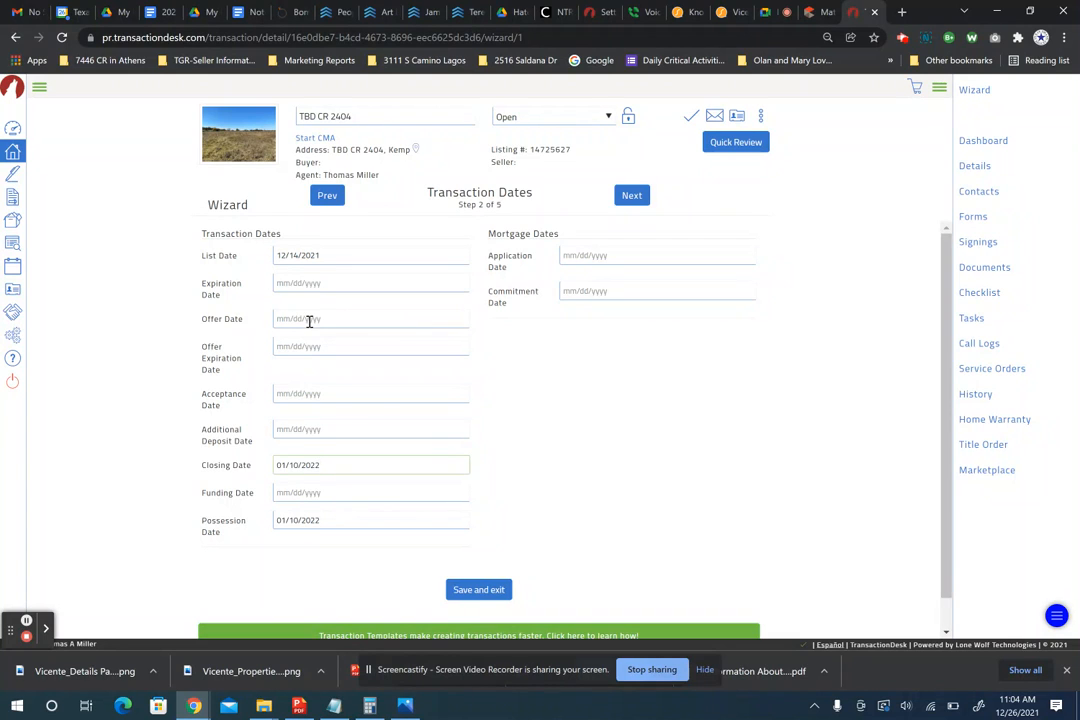
- Set the offer date to December 26 and funding date to 01/10/2022, then advance to Contacts
left_click(309, 320)
left_click(298, 453)
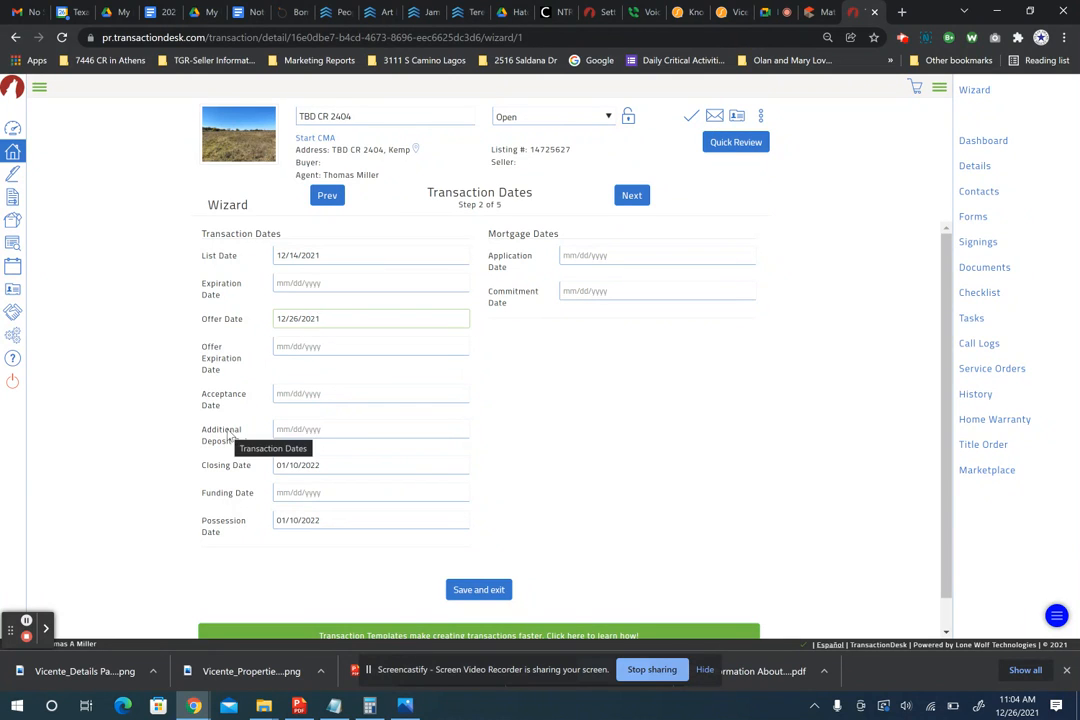
left_click(302, 492)
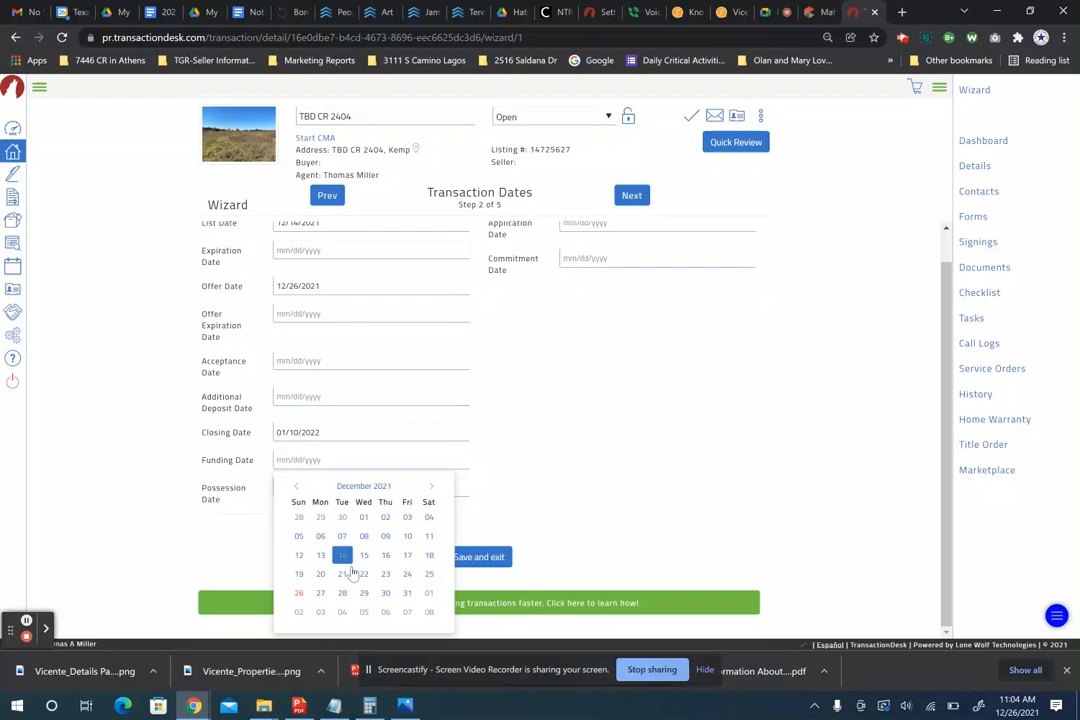
left_click(431, 486)
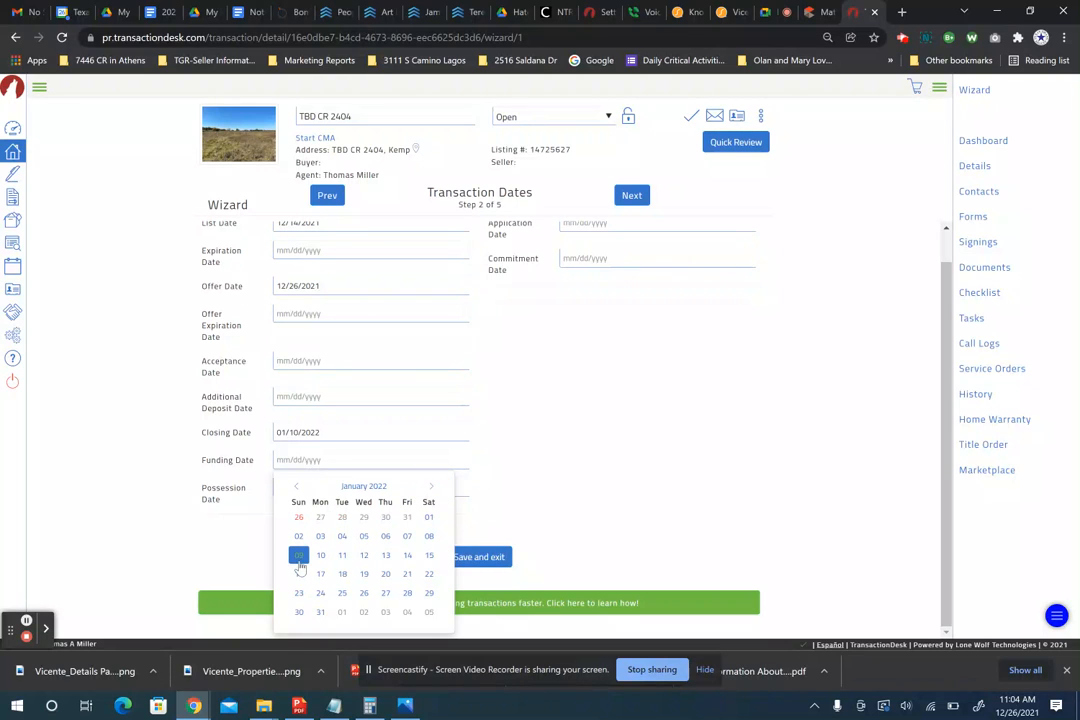
left_click(320, 554)
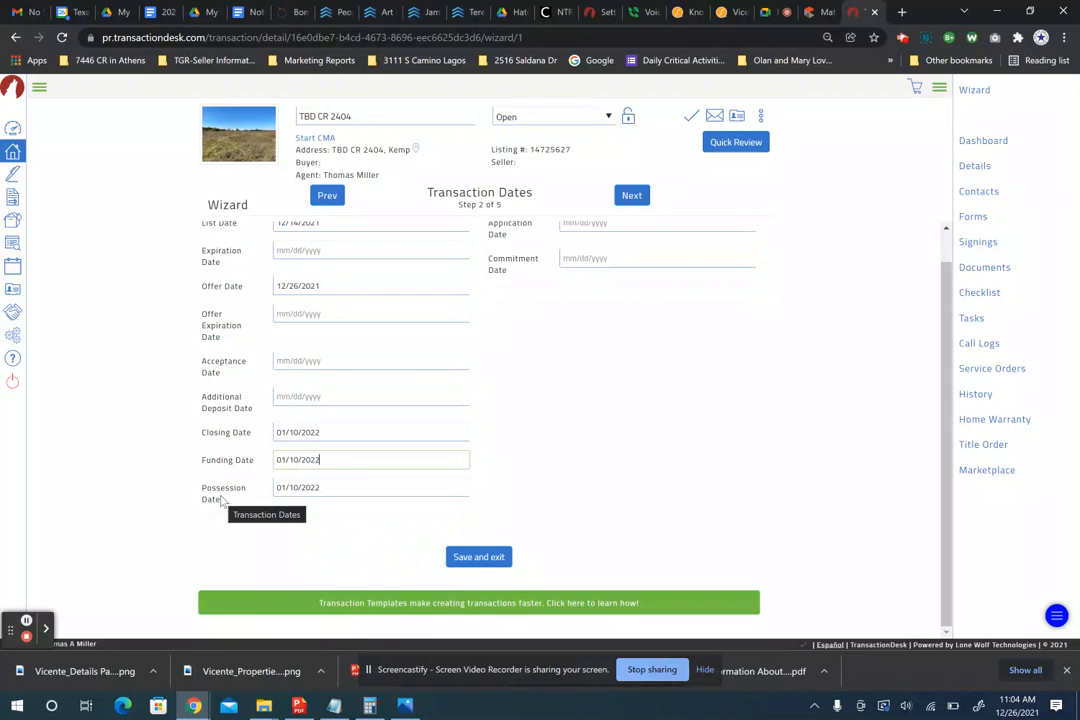
scroll(451, 355, "up", 1)
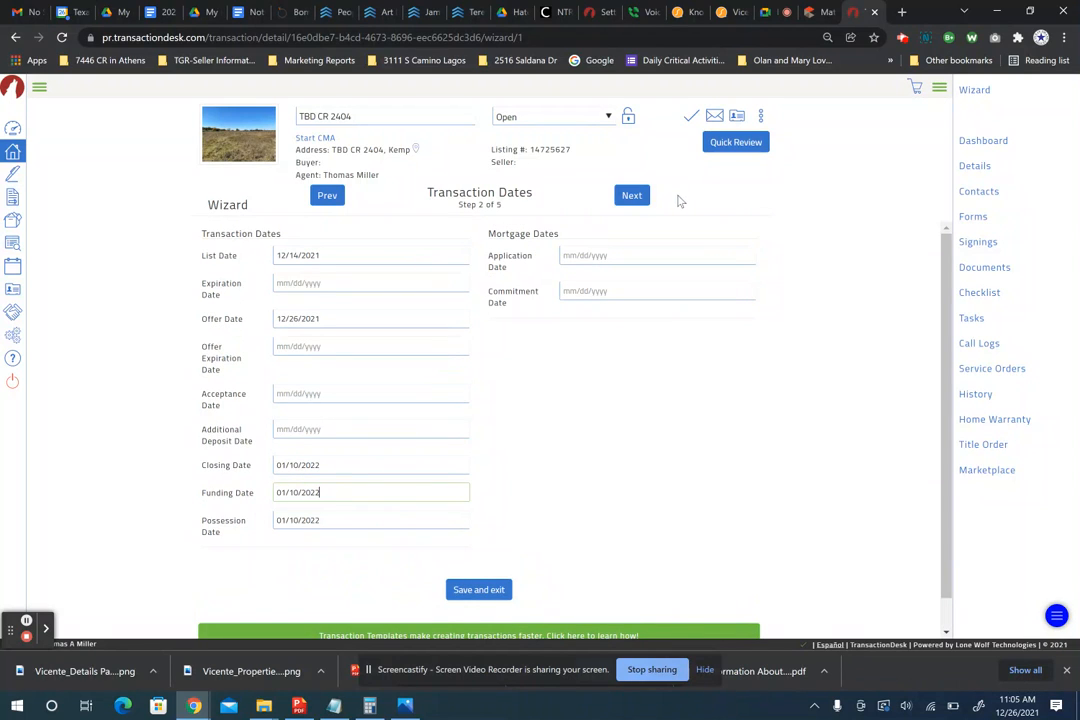
left_click(632, 197)
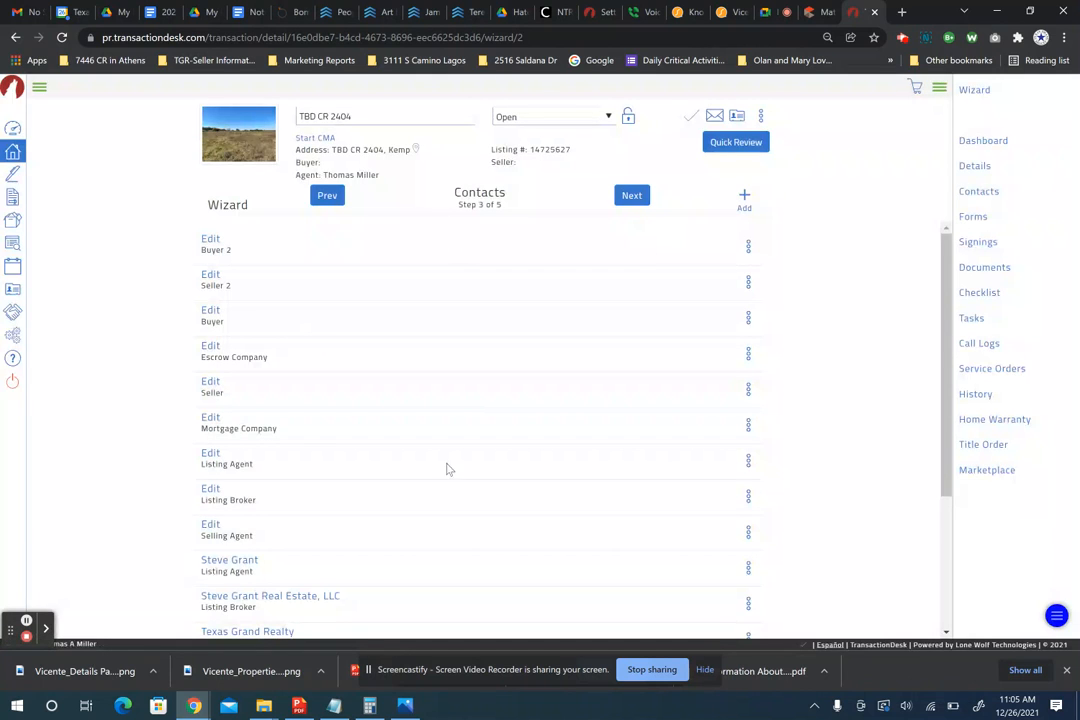
- Move past the Contacts list and Forms step to step 5, Documents, showing Fax-Back Cover Sheet.pdf
scroll(440, 468, "down", 2)
scroll(430, 468, "up", 1)
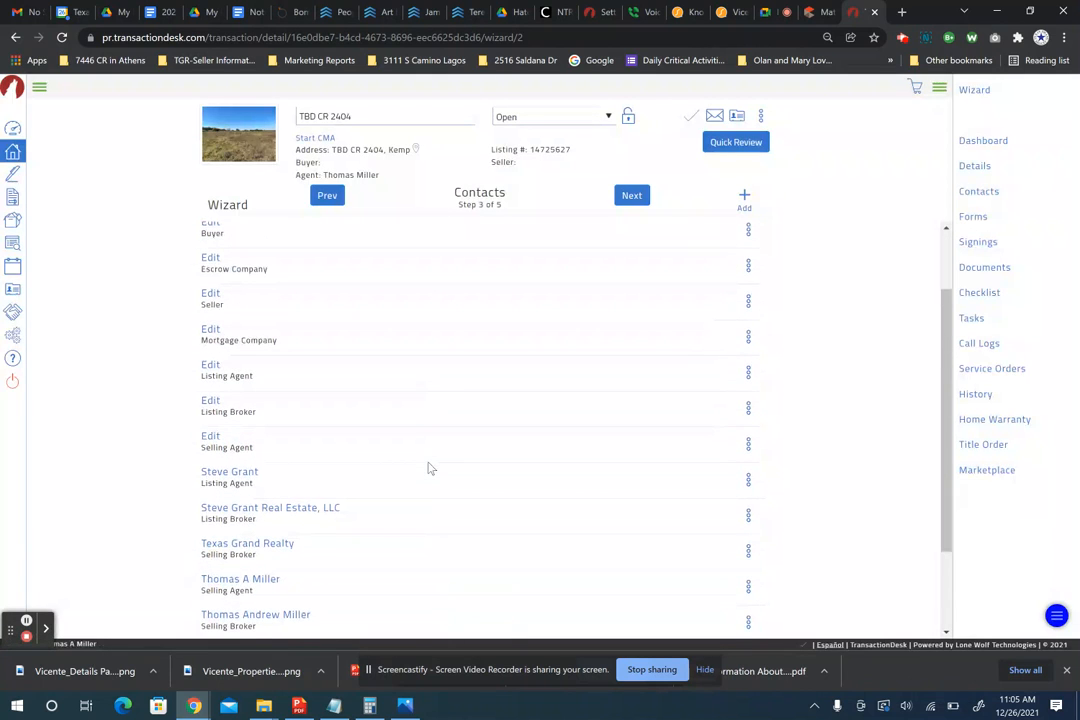
scroll(407, 390, "up", 1)
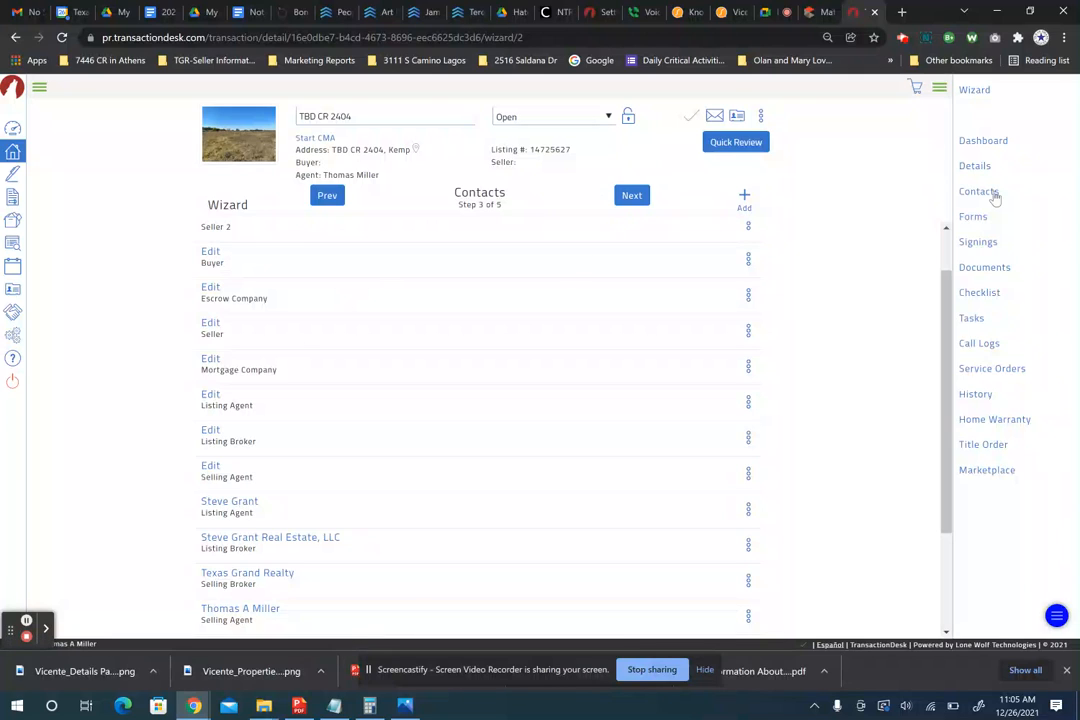
left_click_drag(1015, 193, 637, 195)
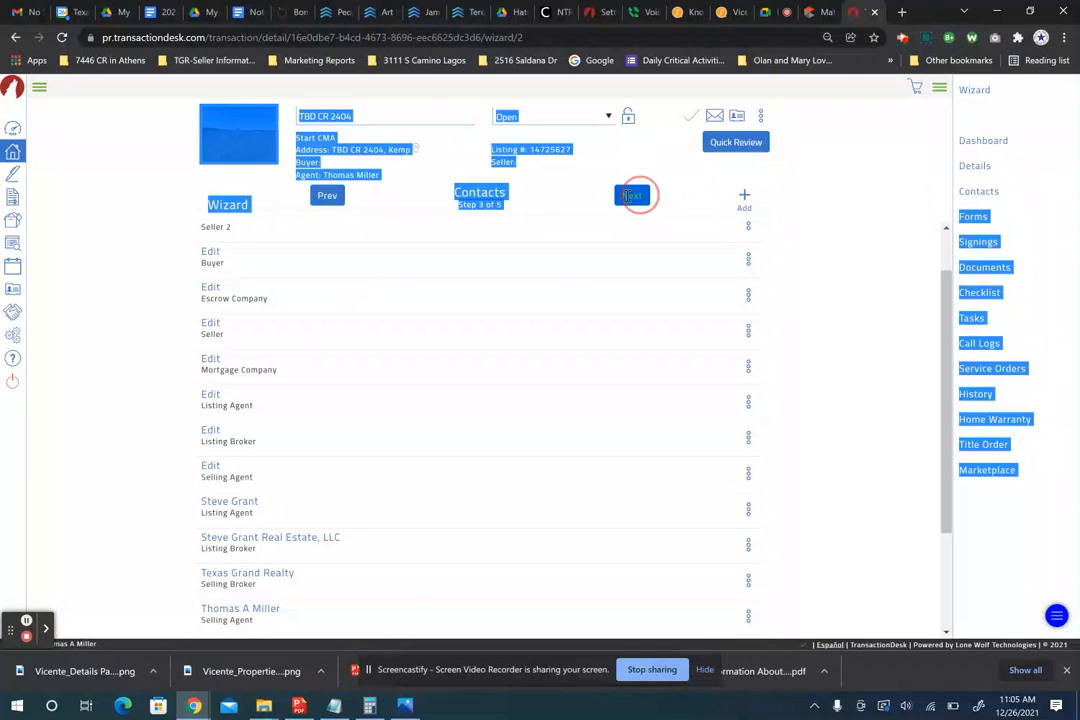
left_click(632, 198)
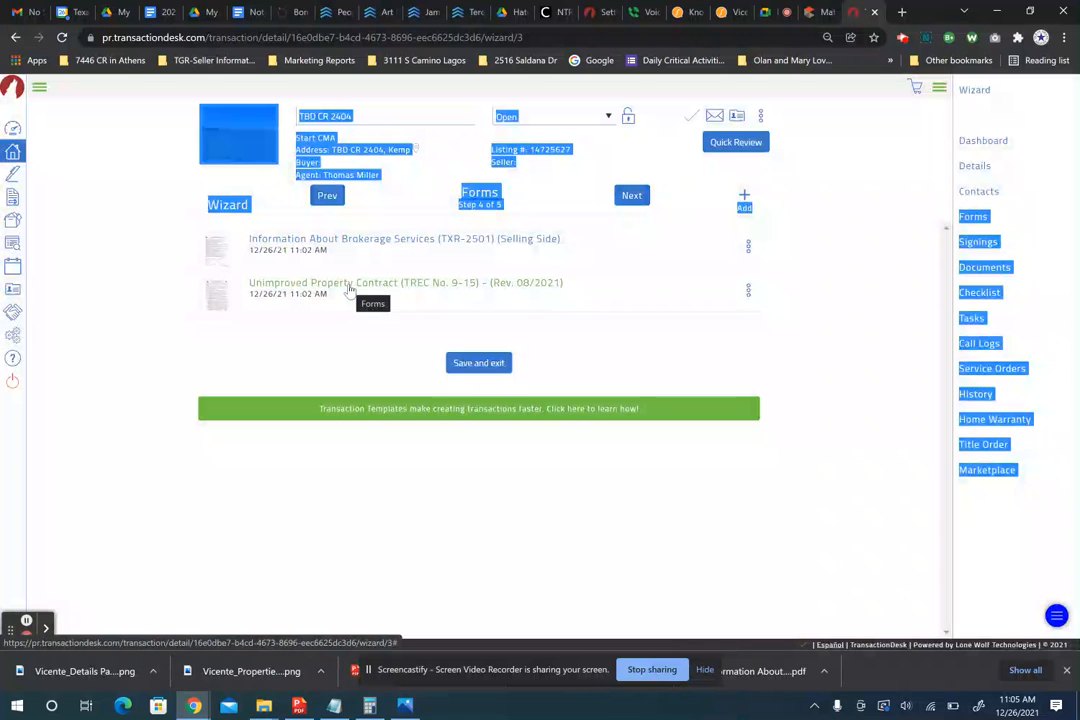
left_click(330, 347)
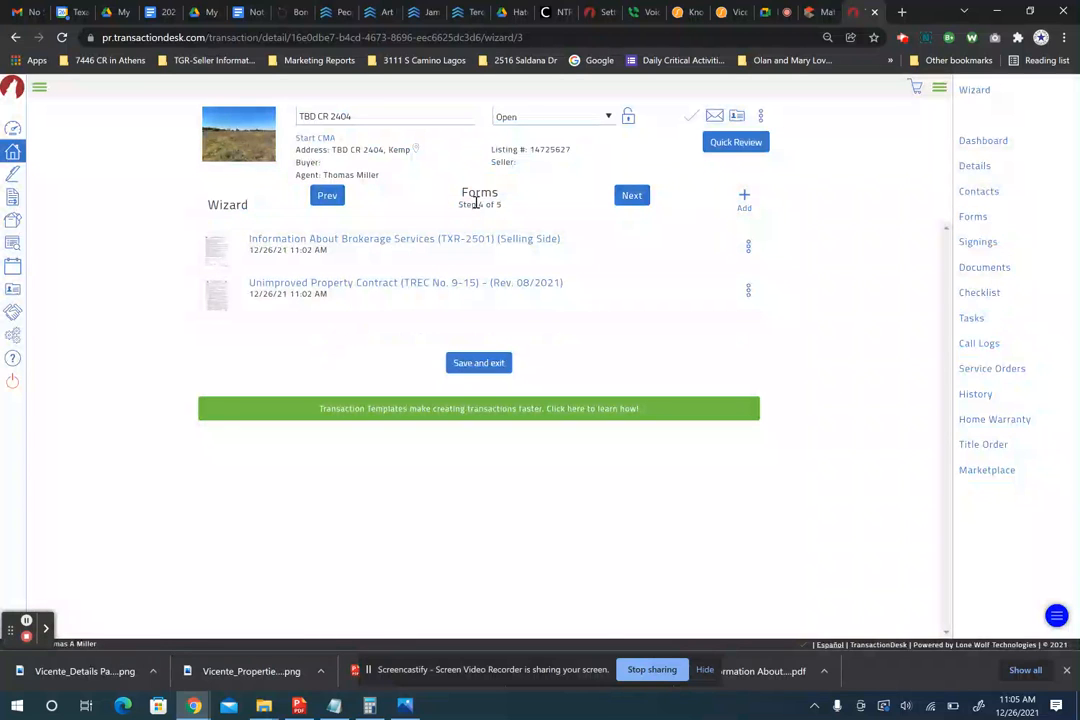
left_click(632, 196)
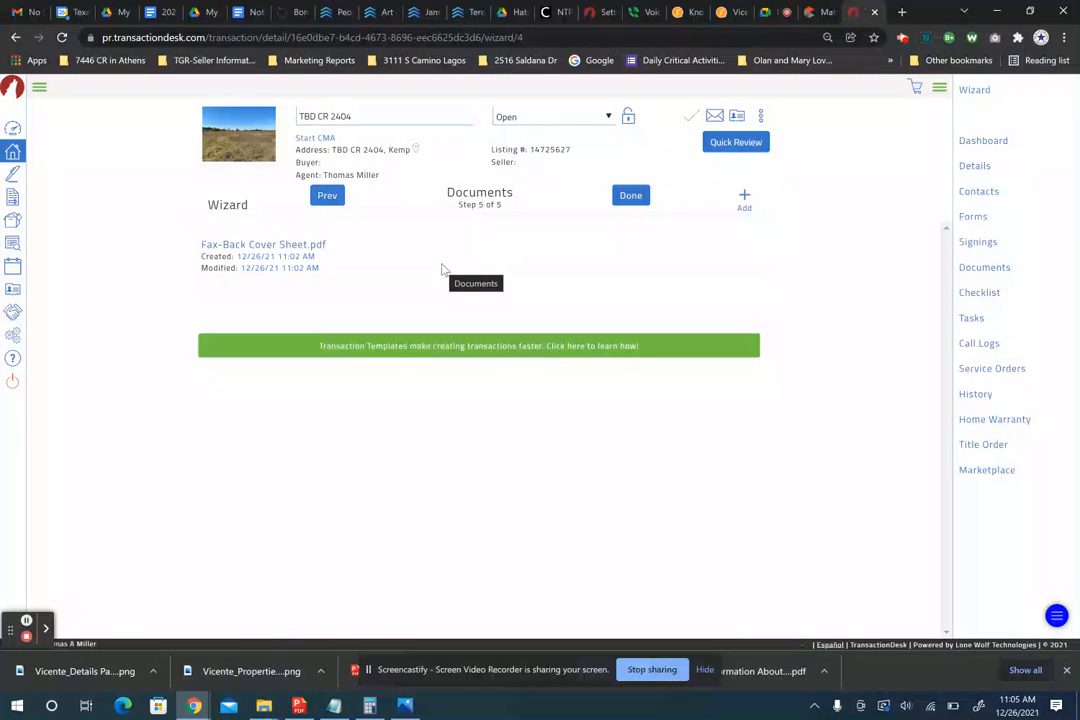
- Check the TBD CR 2404 listing in the NTREIS tab, then finish the wizard with Done
left_click(812, 12)
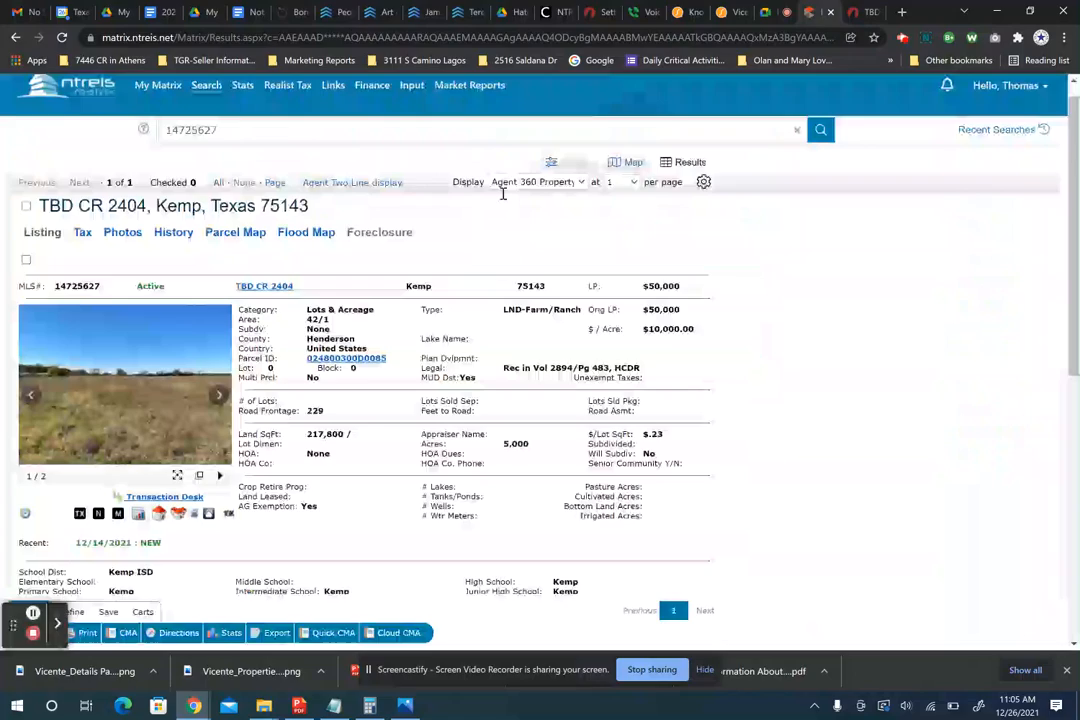
left_click(49, 504)
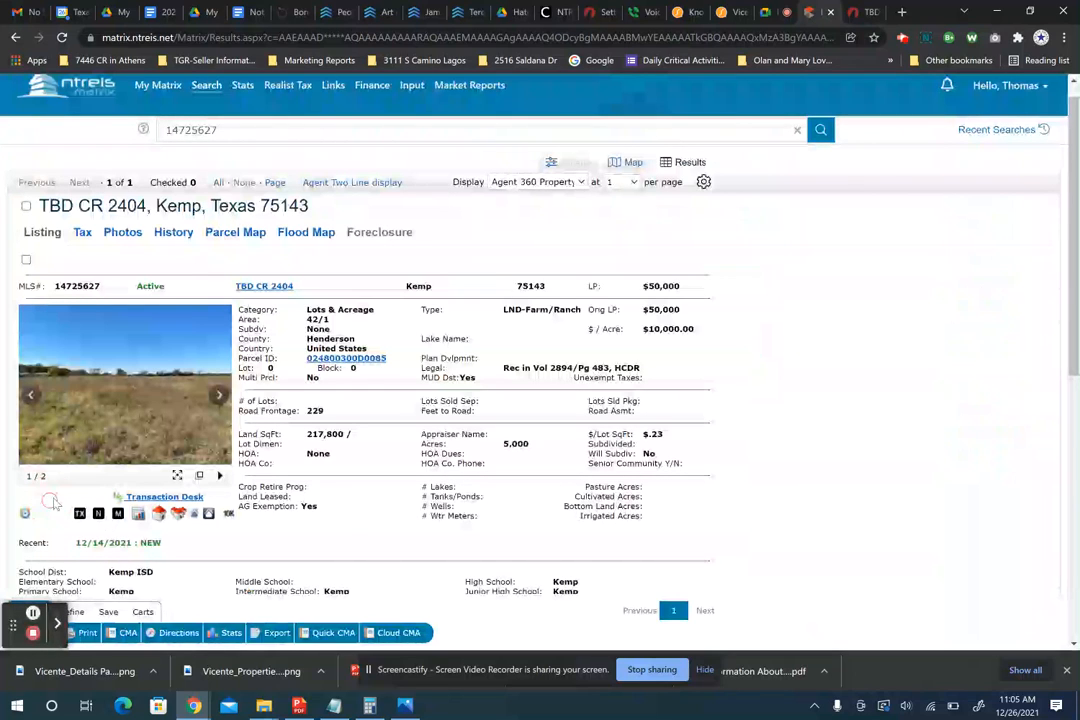
left_click(856, 14)
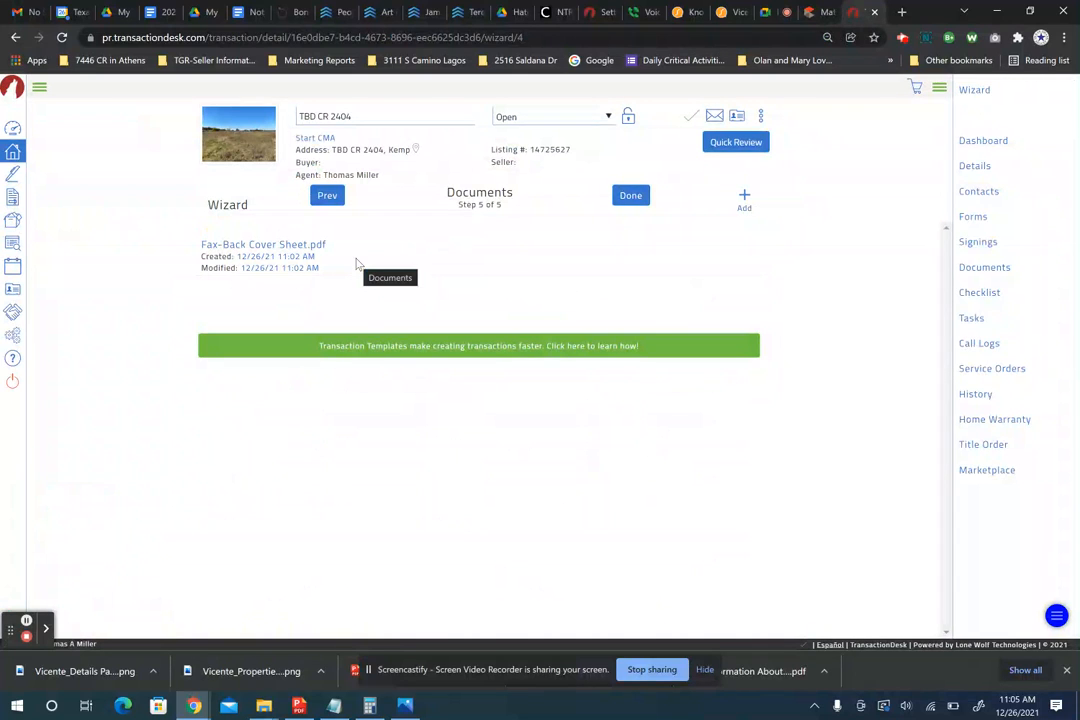
left_click(631, 196)
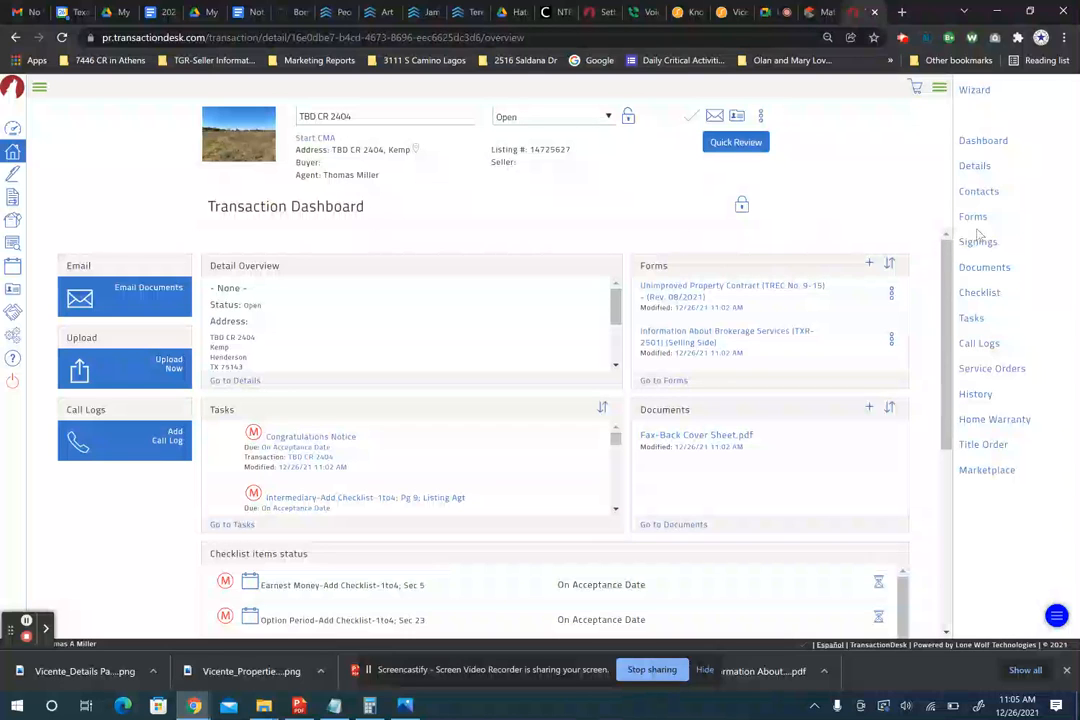
- Review the selling agent's contact details and actions, then open the transaction's Forms list
left_click(979, 191)
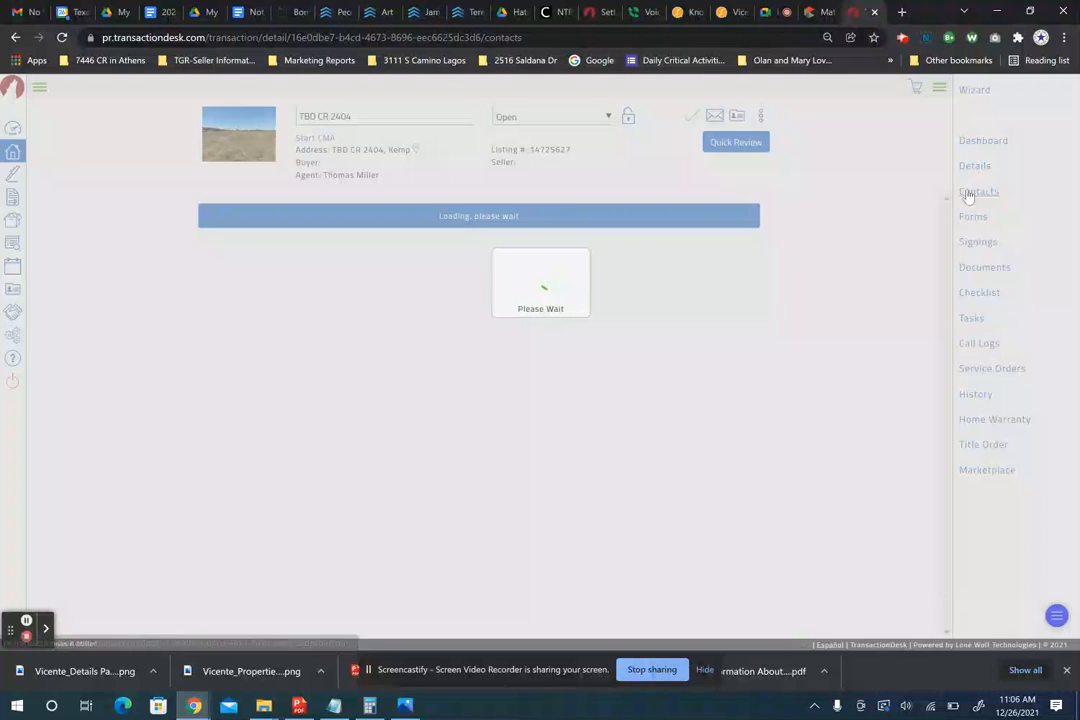
scroll(341, 436, "down", 3)
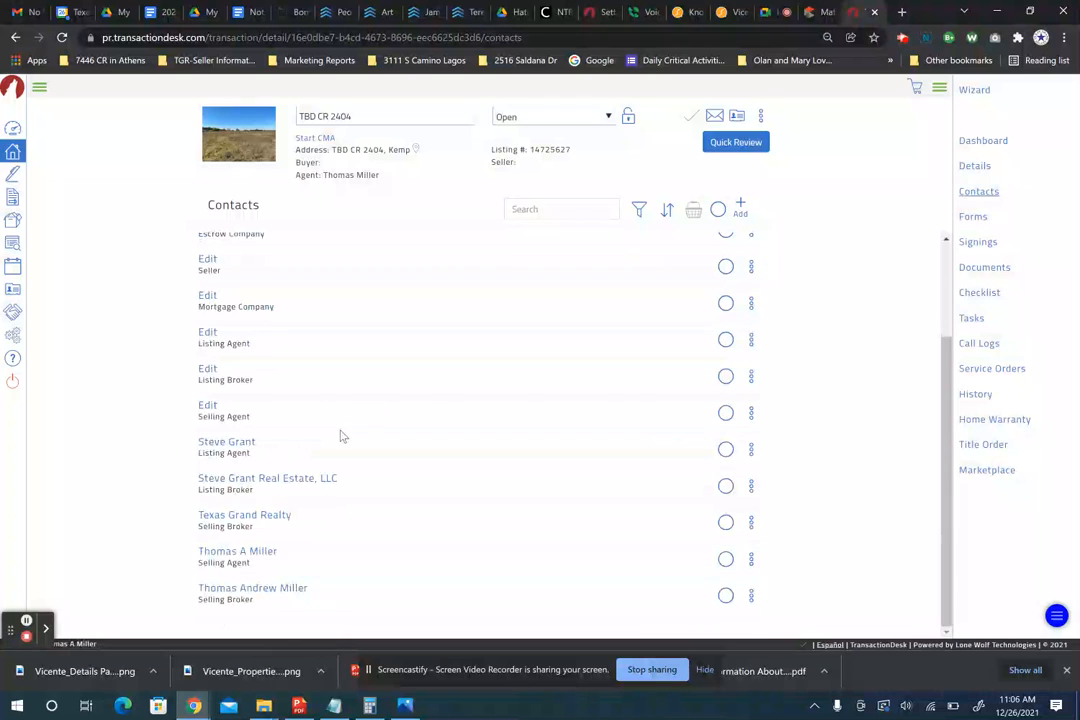
left_click(215, 556)
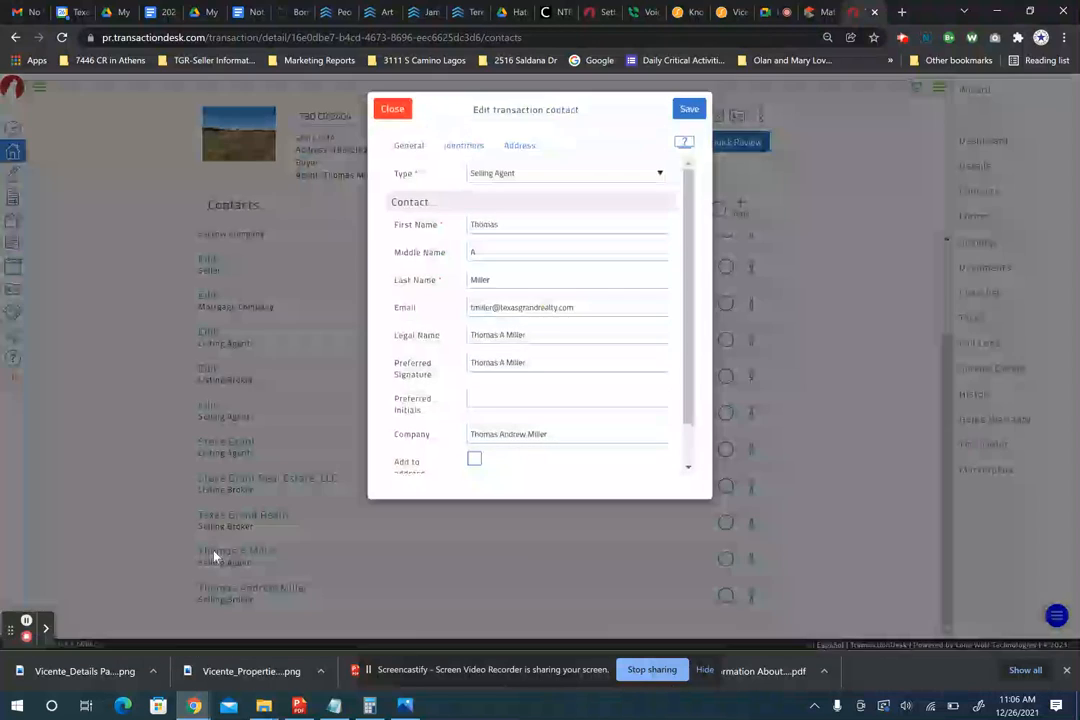
left_click(391, 108)
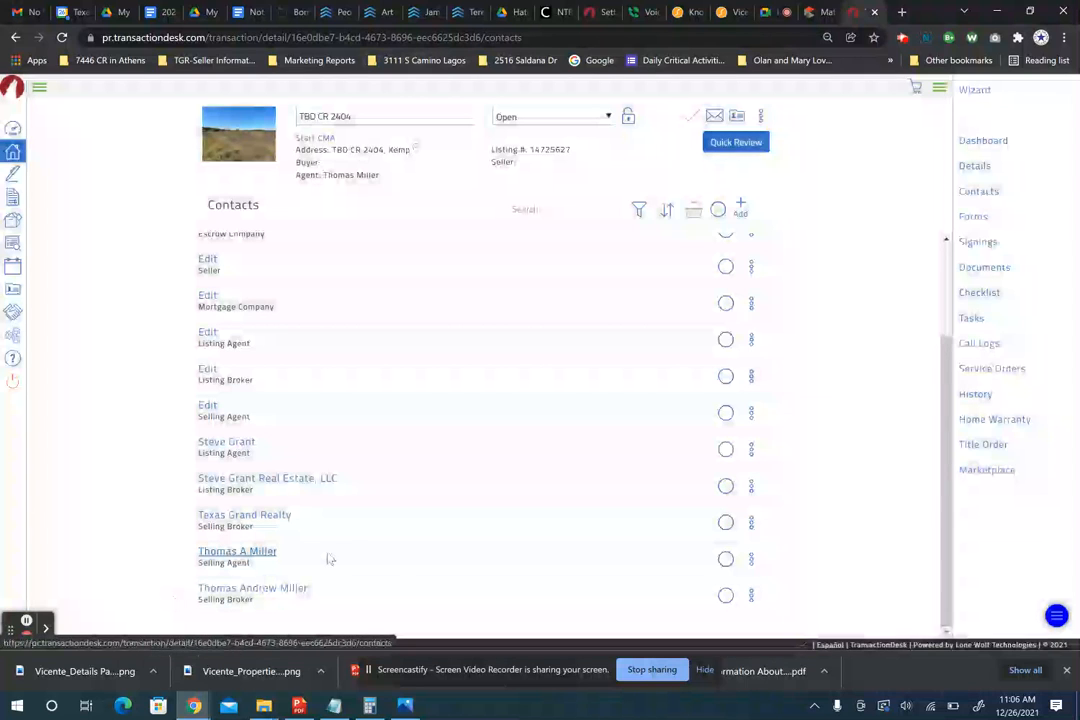
left_click(751, 559)
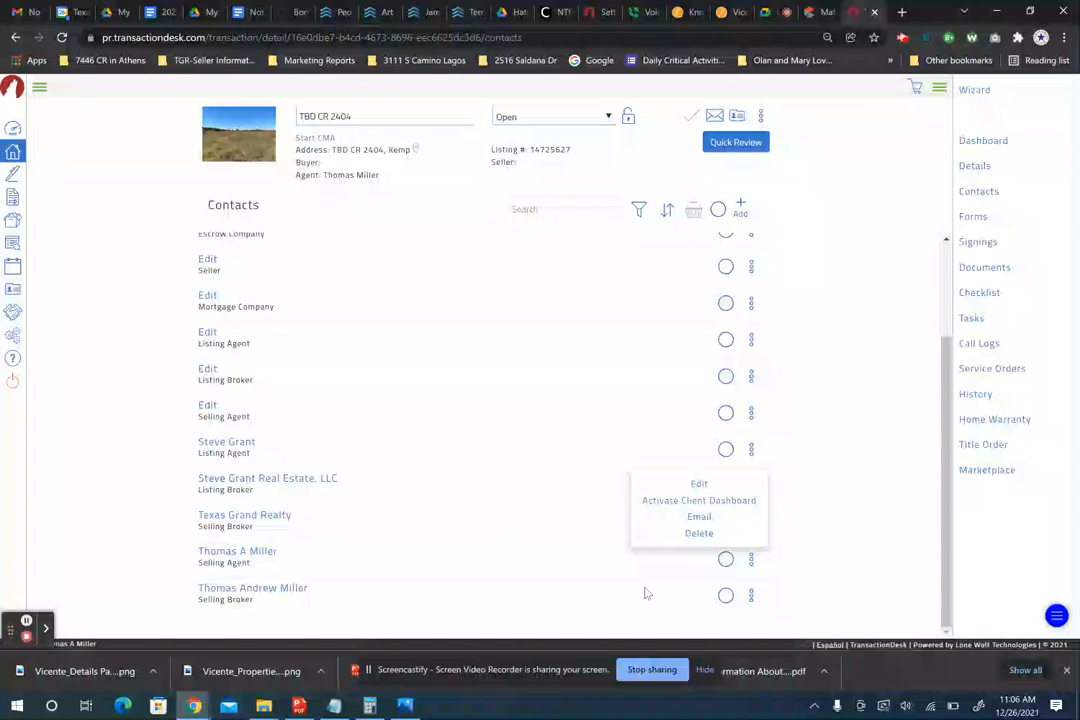
left_click(974, 217)
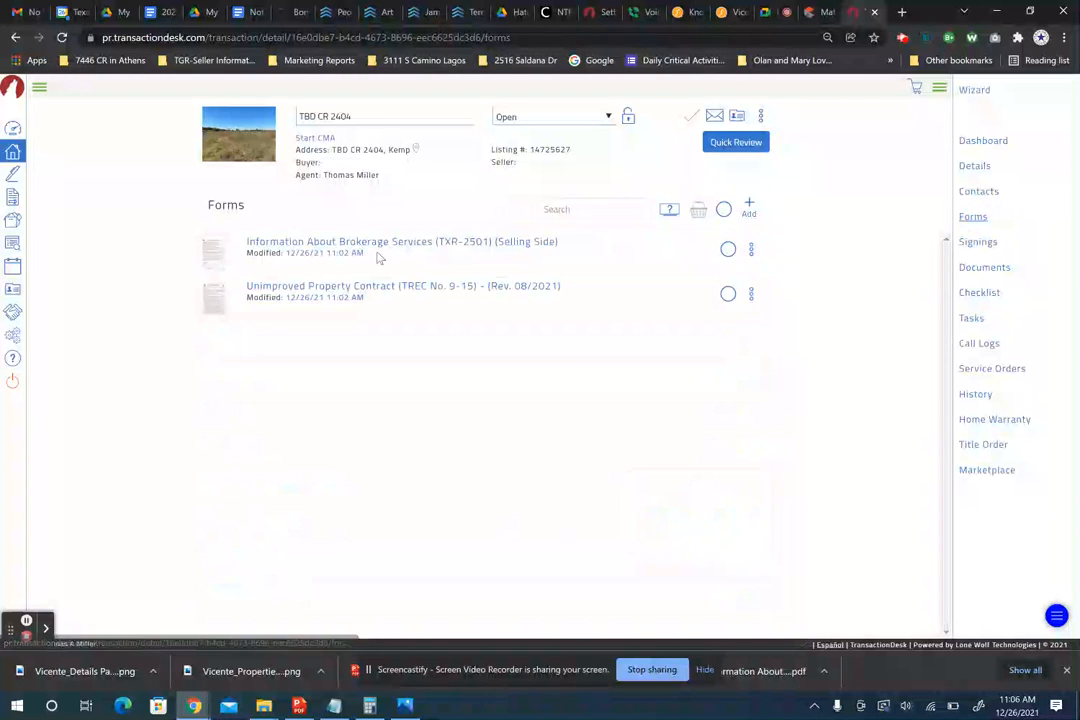
- Open the Information About Brokerage Services form and enter the sales agent's name and license number
left_click(394, 251)
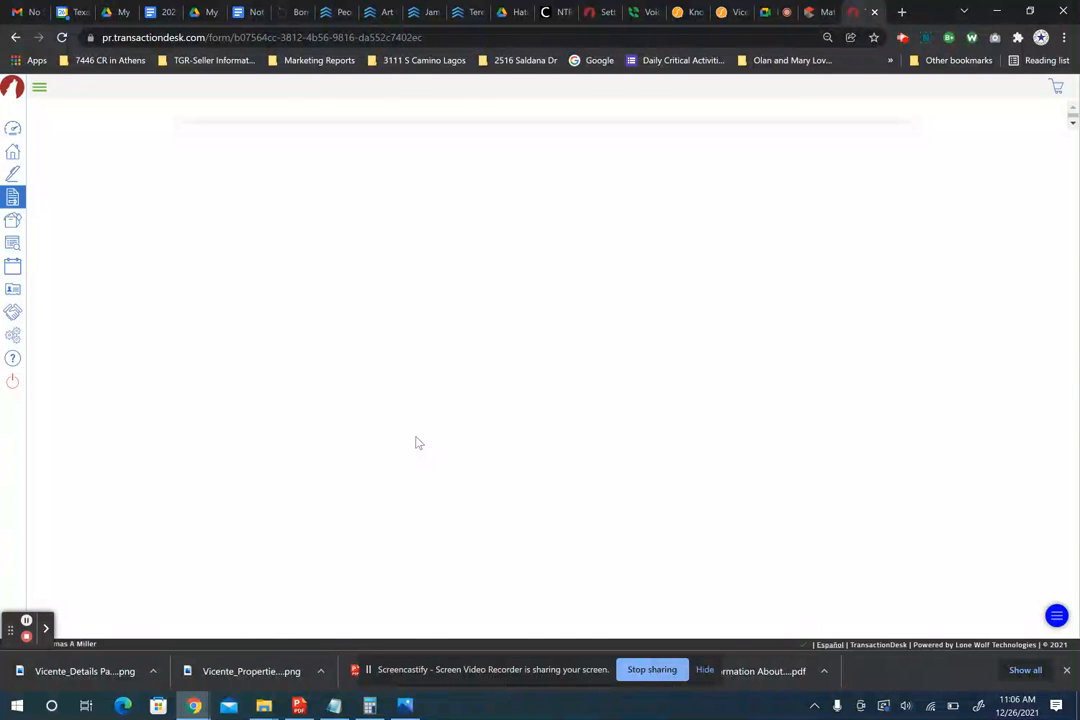
scroll(418, 443, "down", 10)
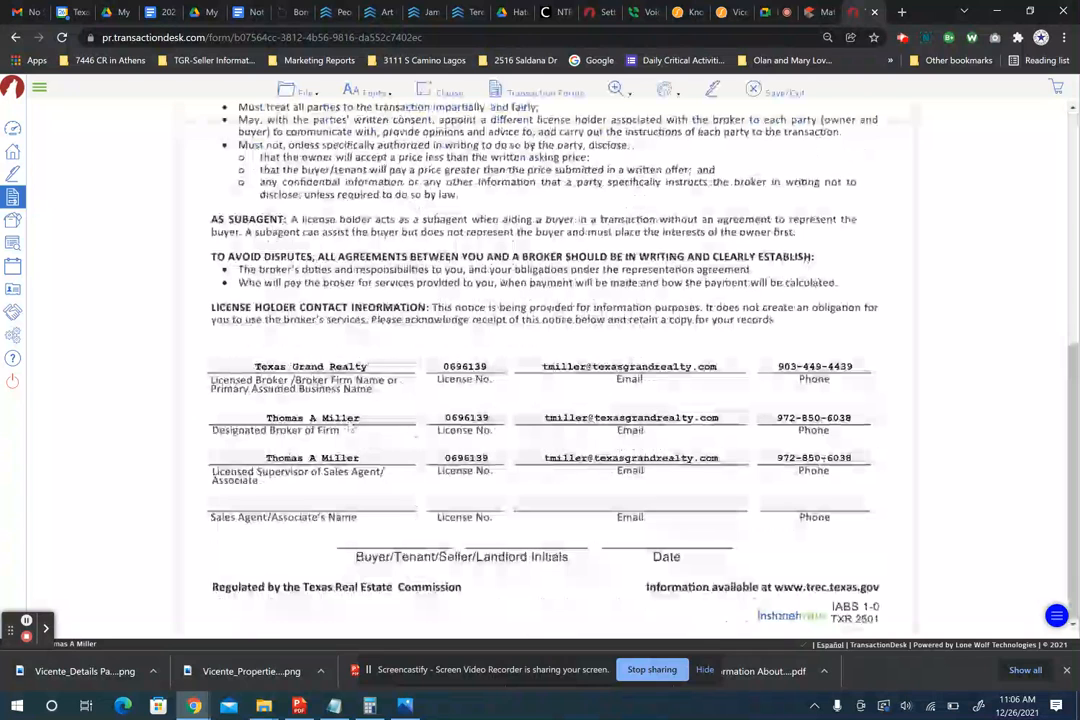
left_click(296, 507)
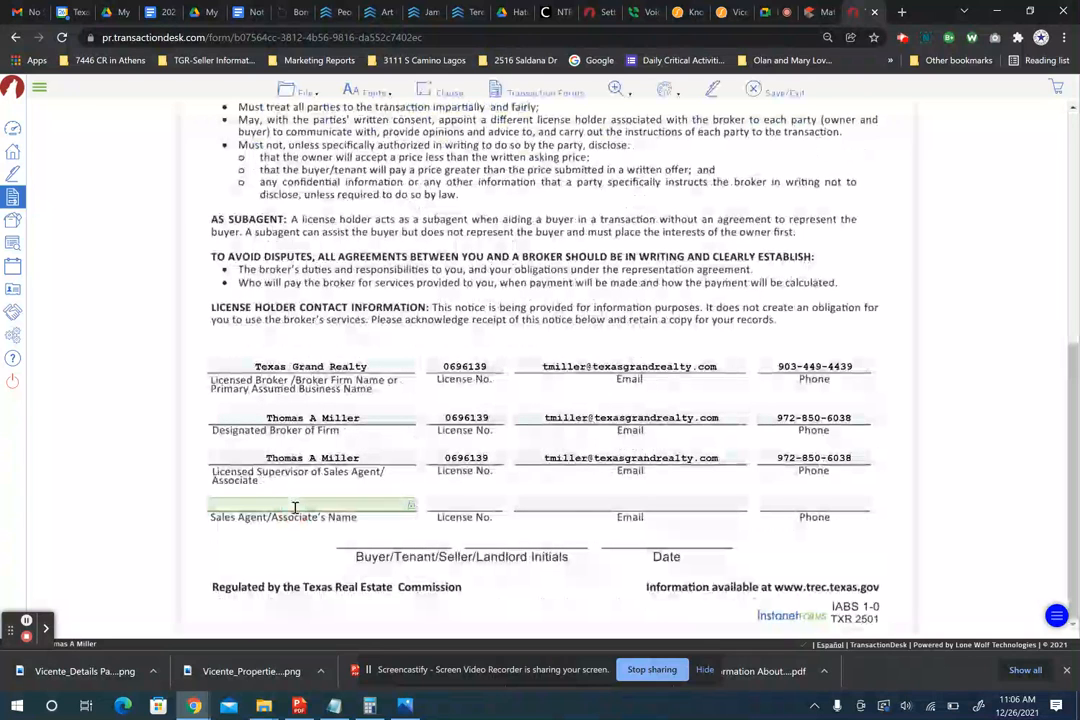
type("Sandra K")
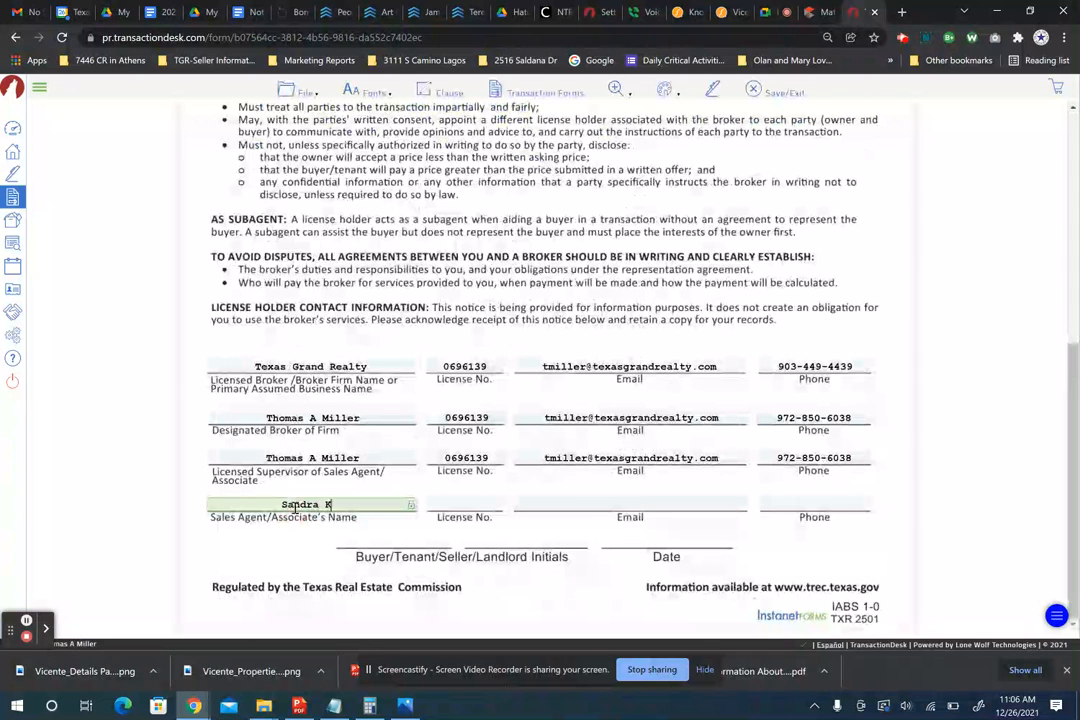
type("oleber")
key("Tab")
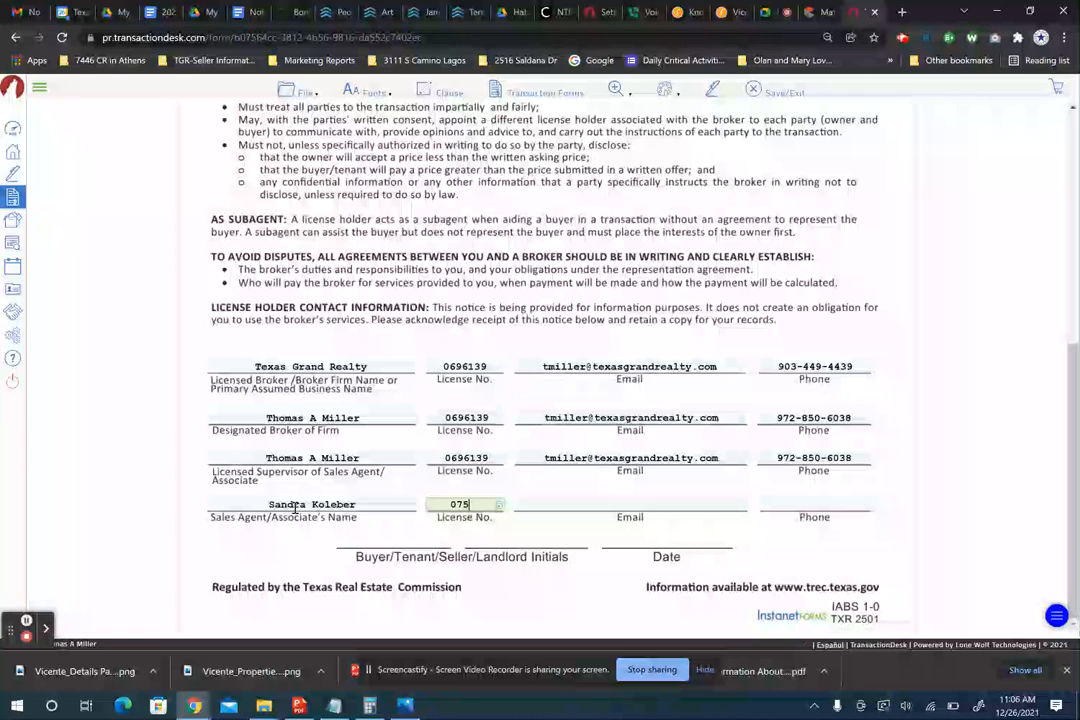
key("Tab")
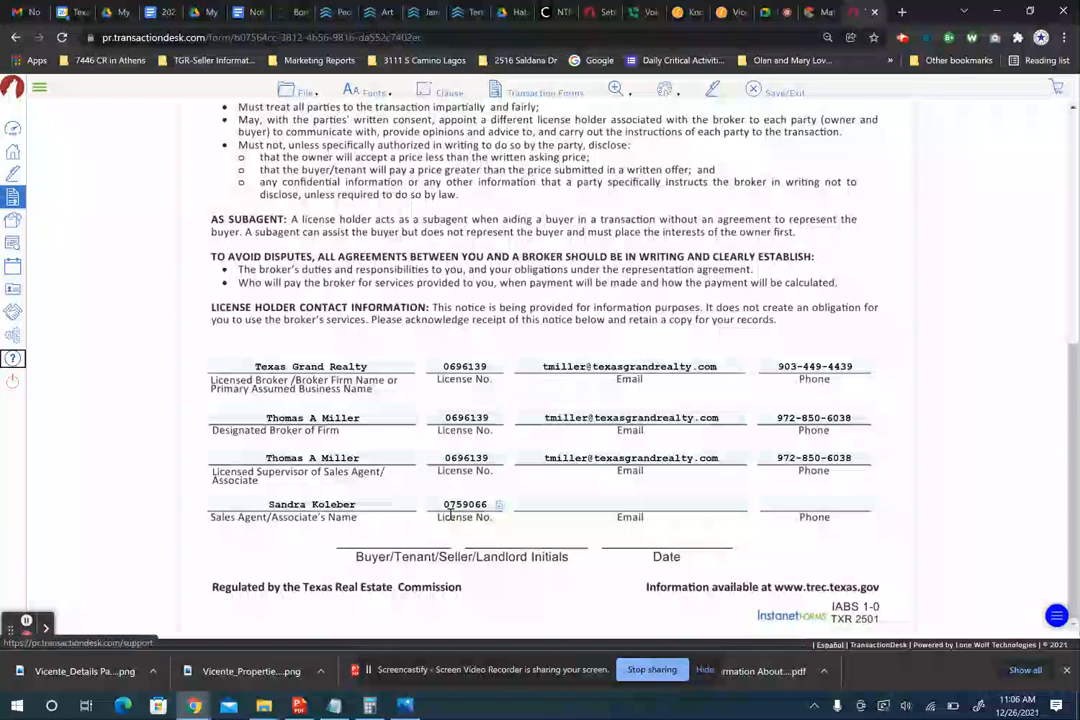
- Fill in the sales agent's e-mail address and phone number
left_click(540, 504)
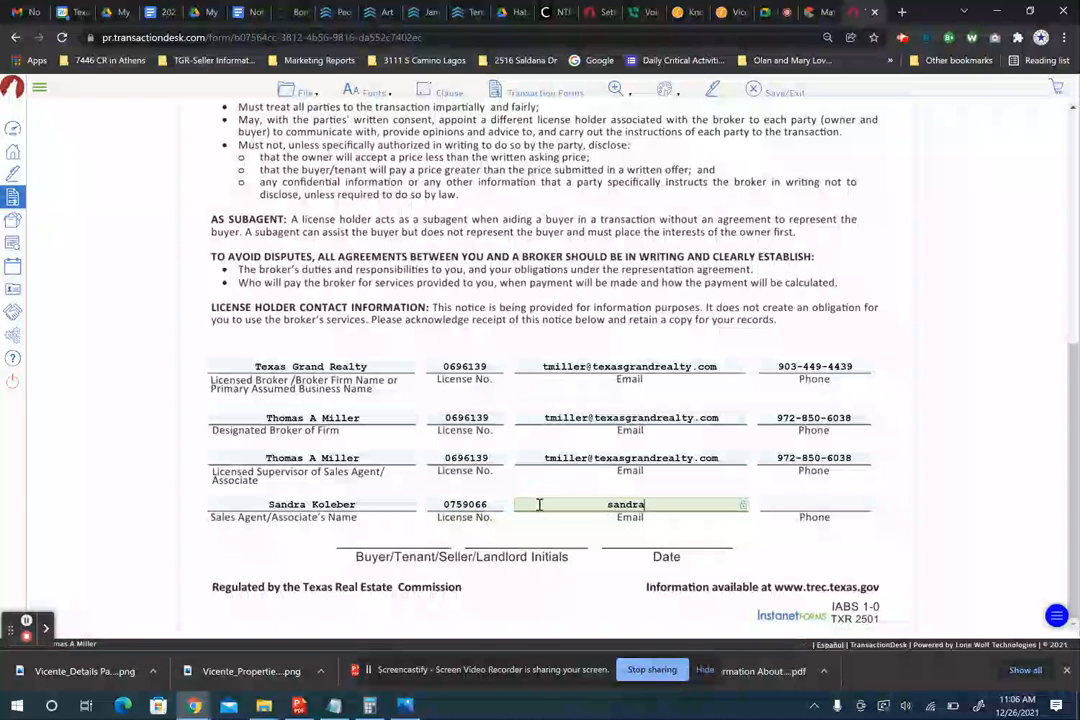
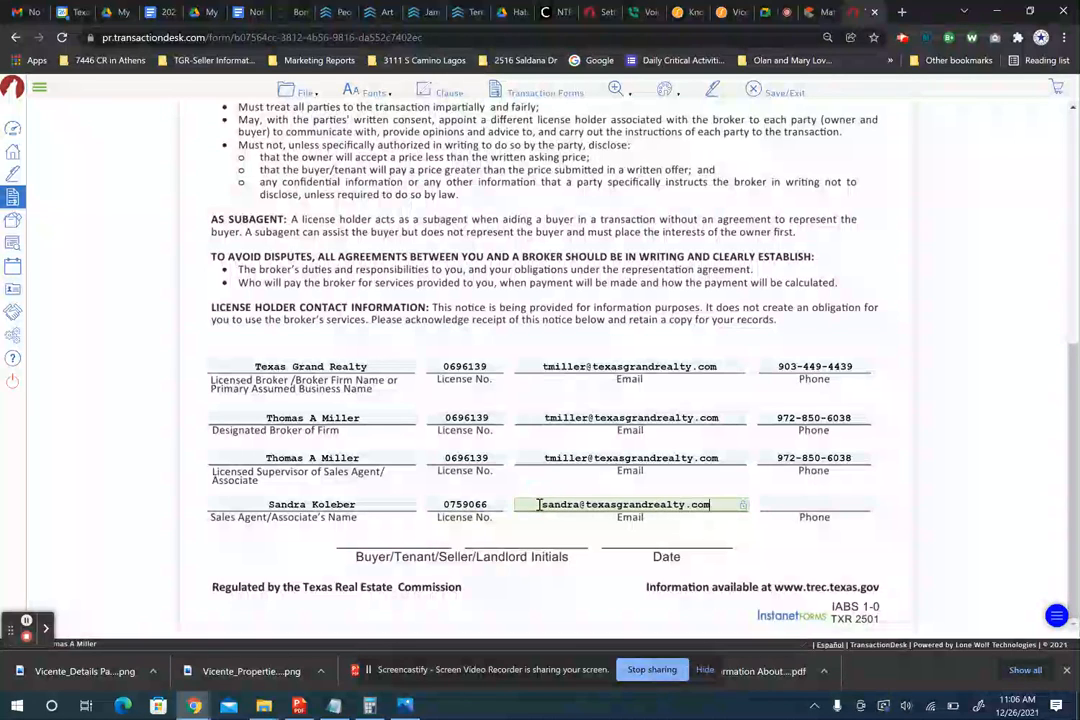
key("Tab")
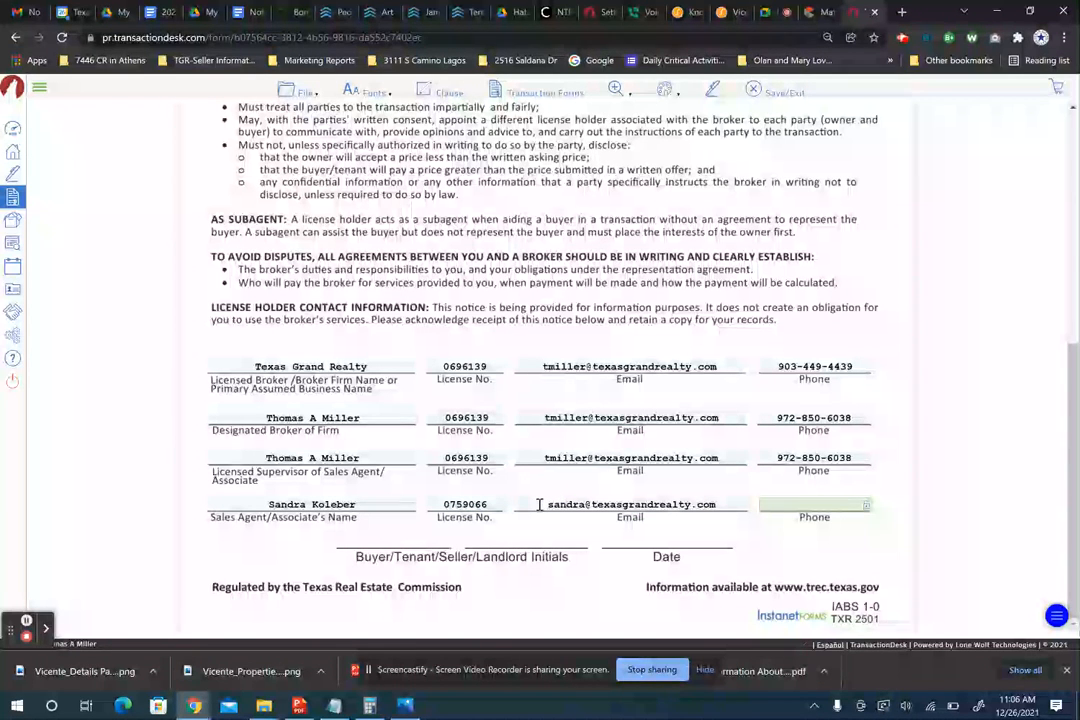
type("4-")
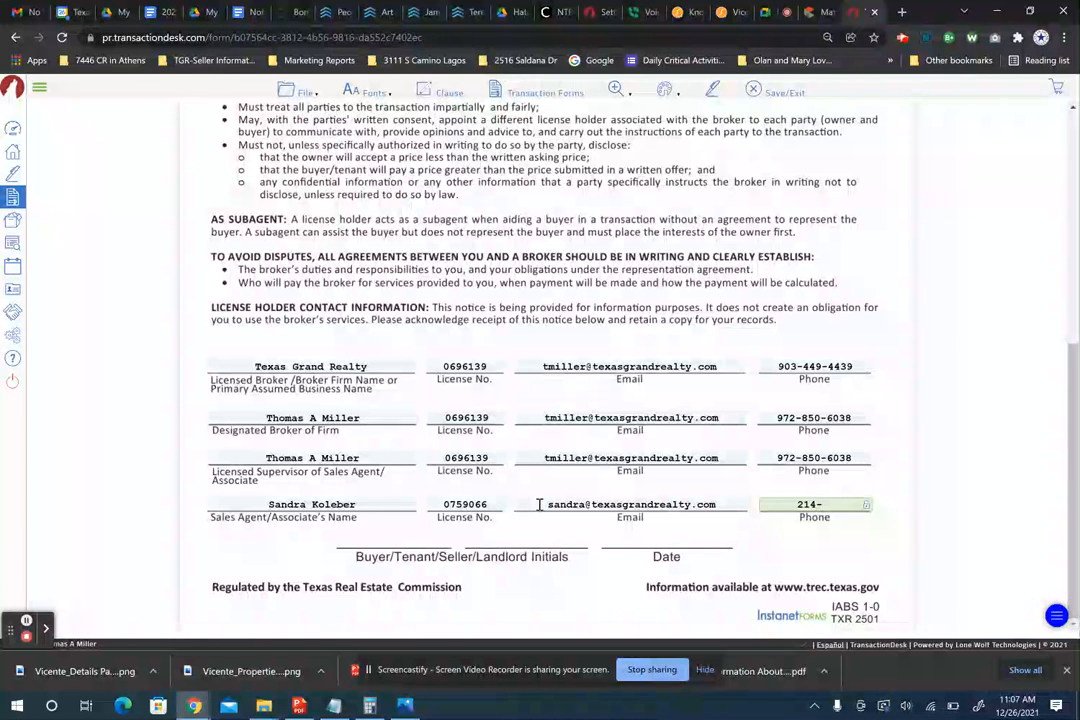
key("BackSpace")
key("BackSpace")
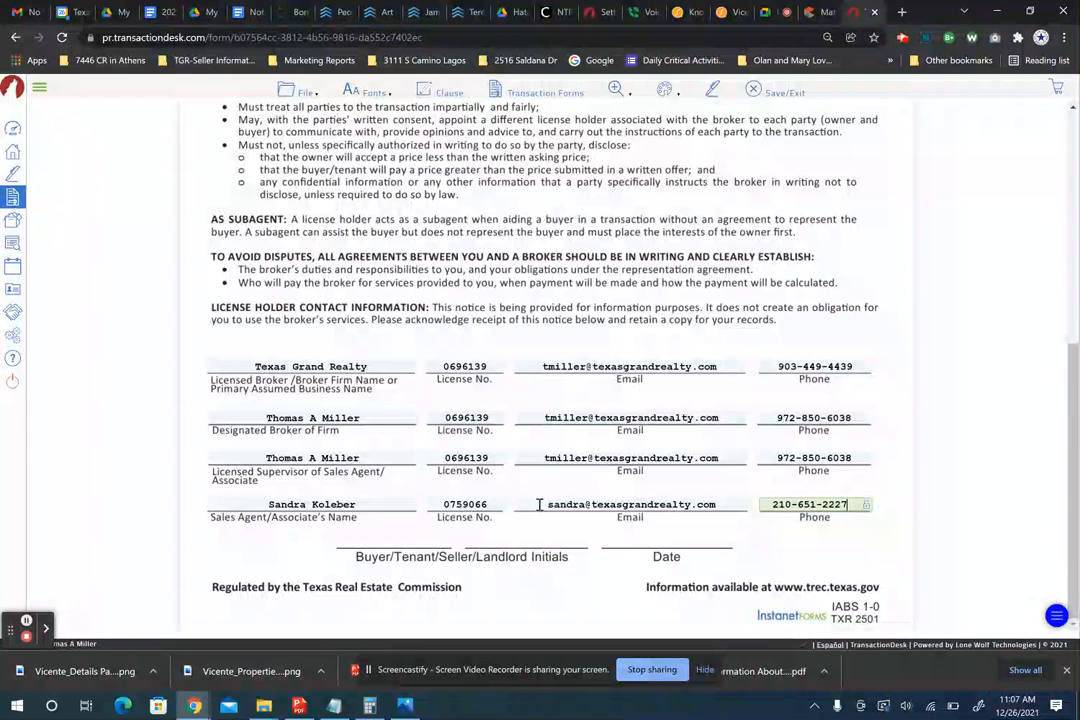
- Save the form with File > Save, then Save/Exit back to the Forms list
scroll(539, 505, "up", 5)
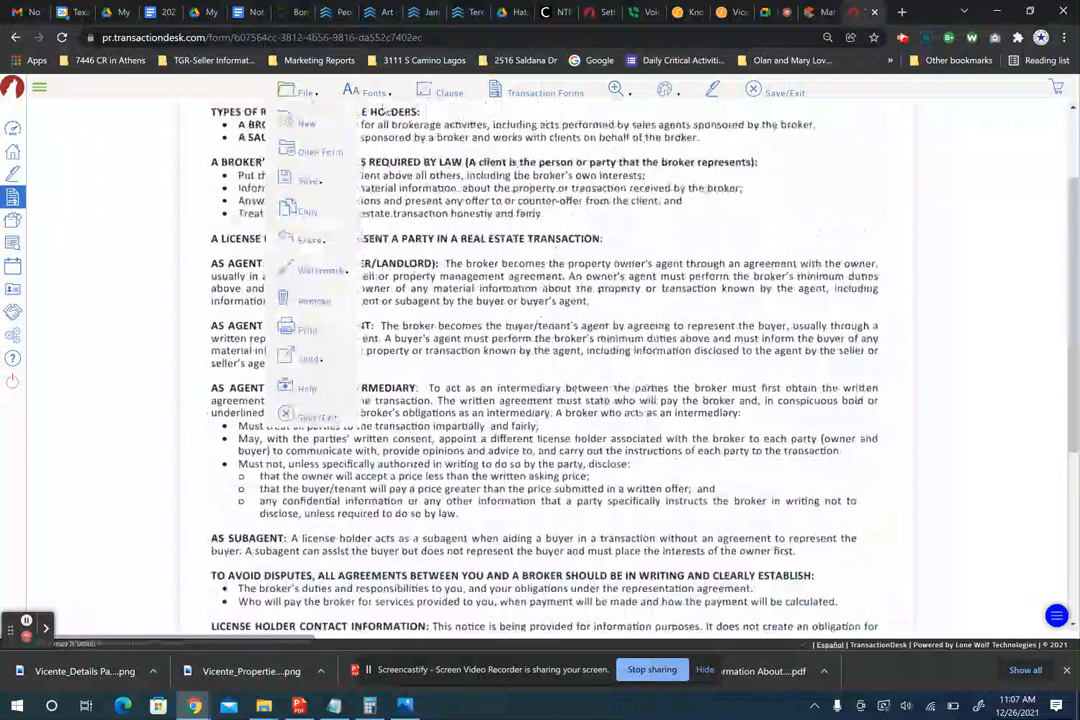
left_click(300, 91)
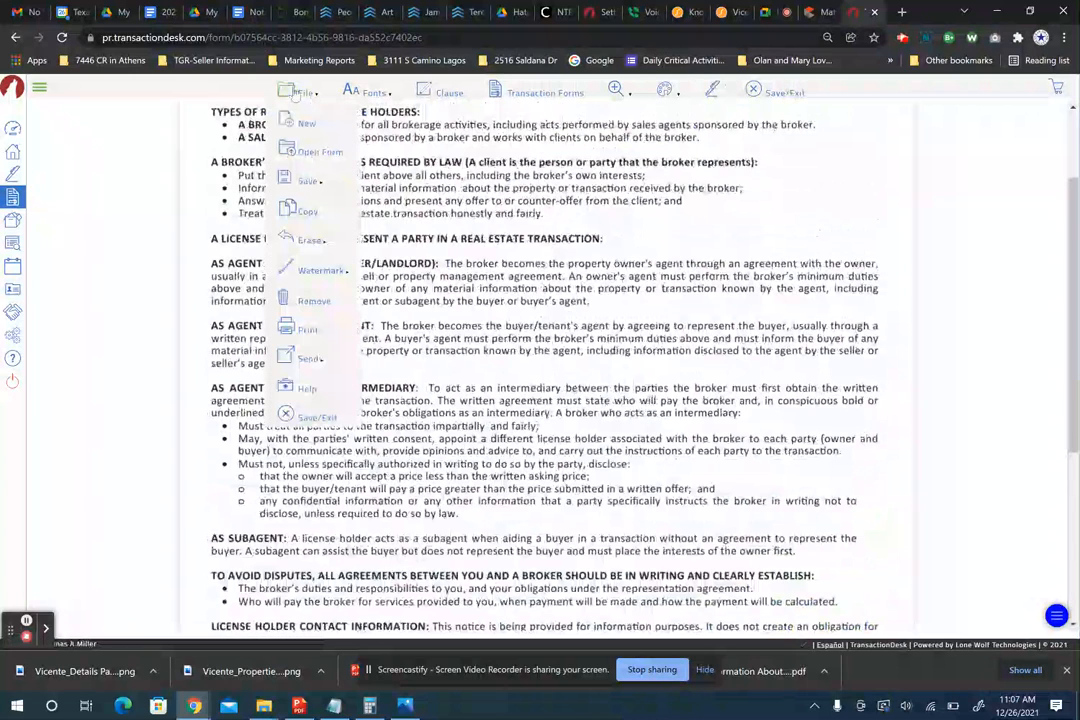
mouse_move(308, 181)
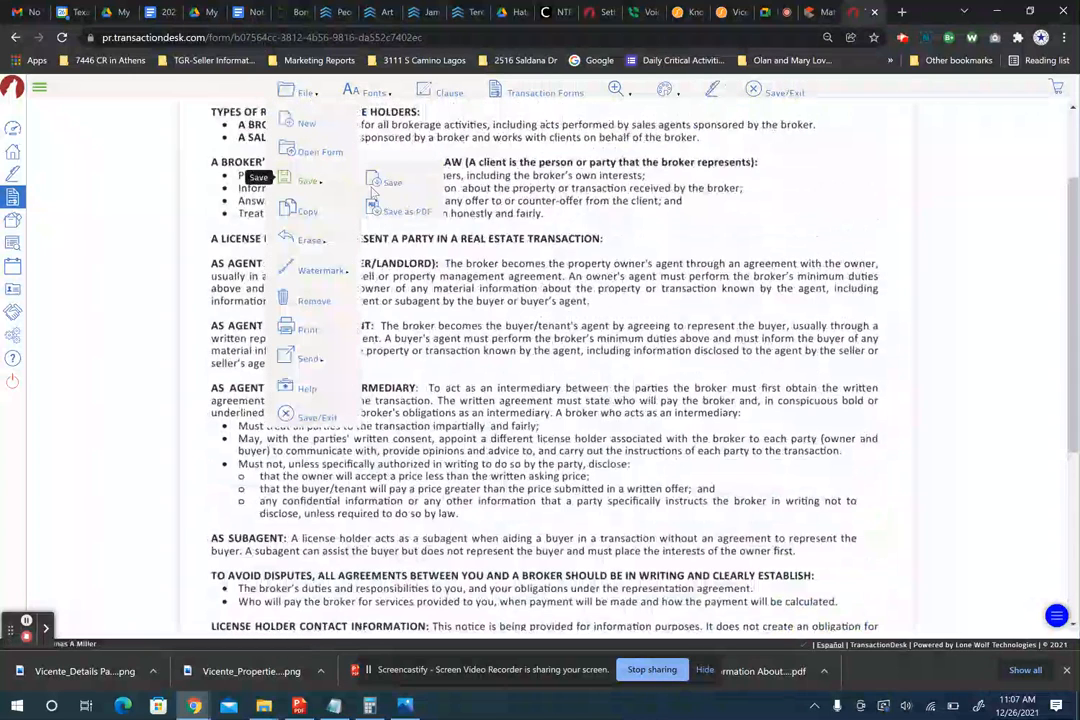
left_click(388, 183)
left_click(778, 91)
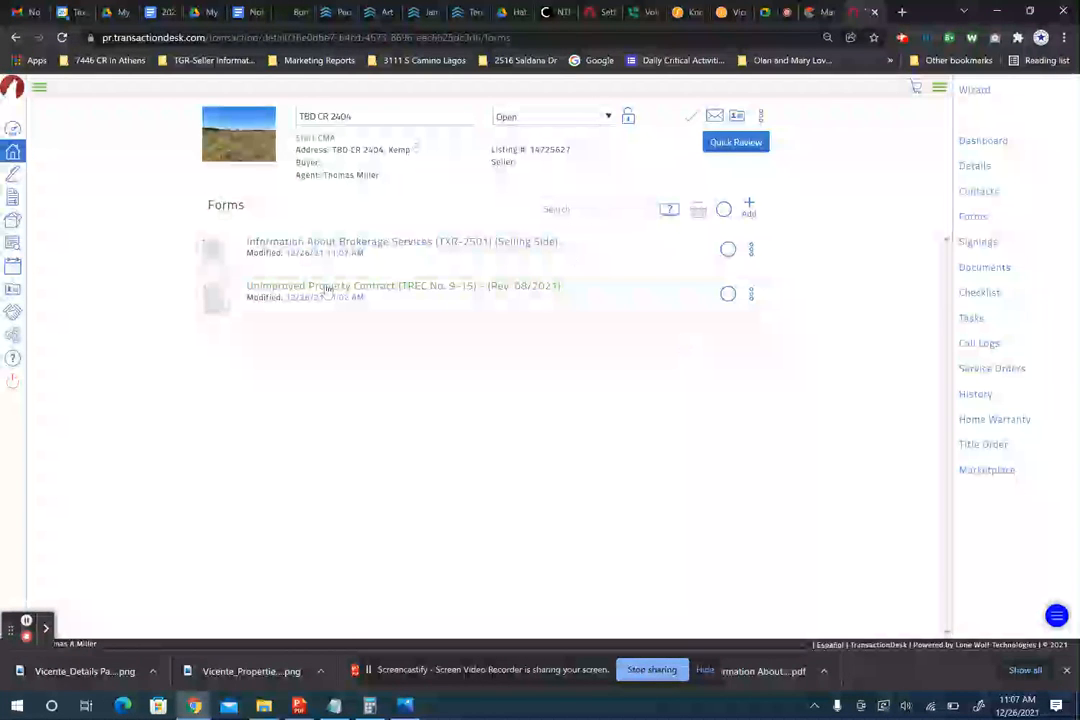
- Open the Unimproved Property Contract (TREC No. 9-15), place the caret in the buyer then seller name fields, and view the MLS listing
left_click(328, 290)
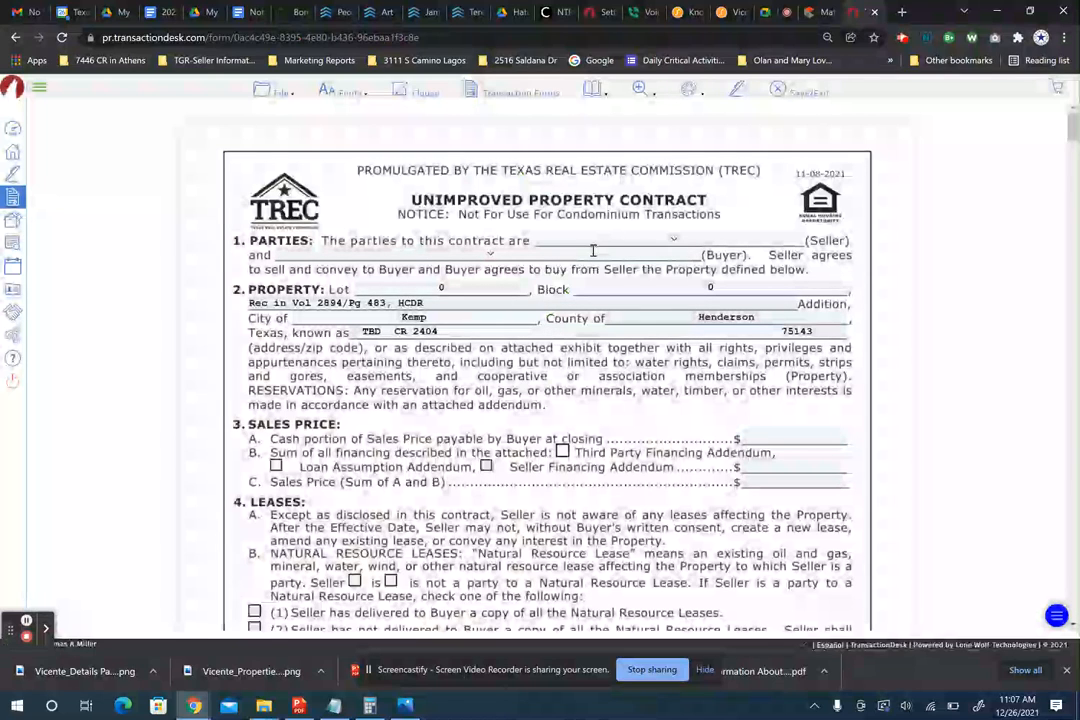
left_click(386, 254)
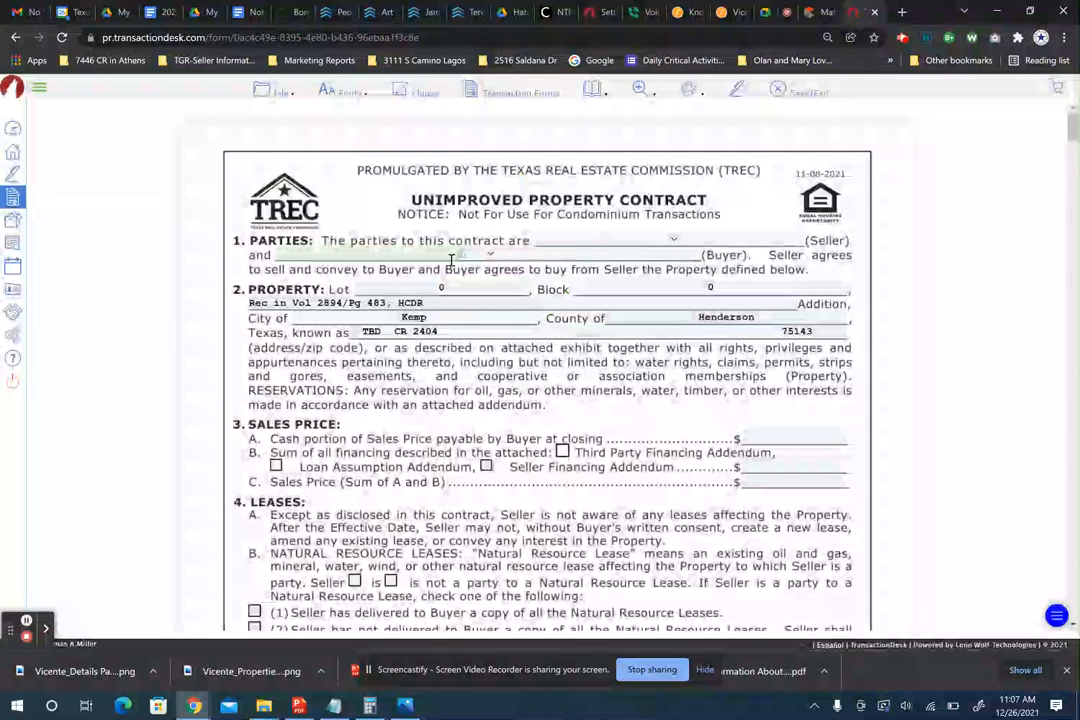
left_click(557, 240)
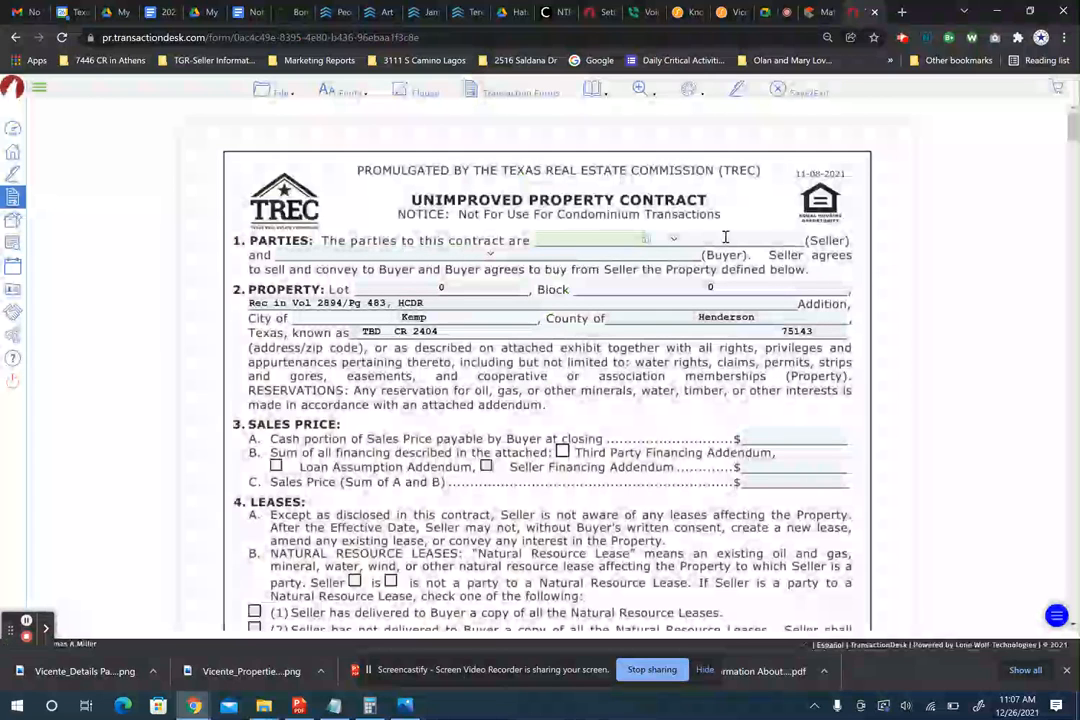
left_click(826, 15)
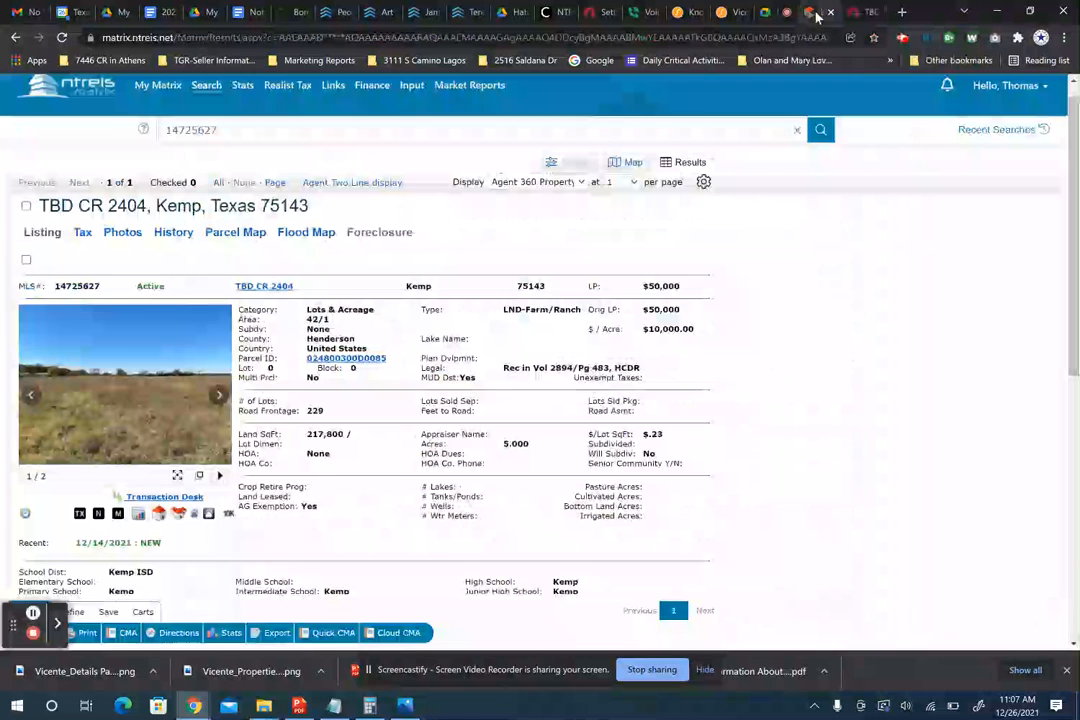
- Copy the first owner's name from the Tax tab of the TBD CR 2404 Matrix listing
left_click(82, 240)
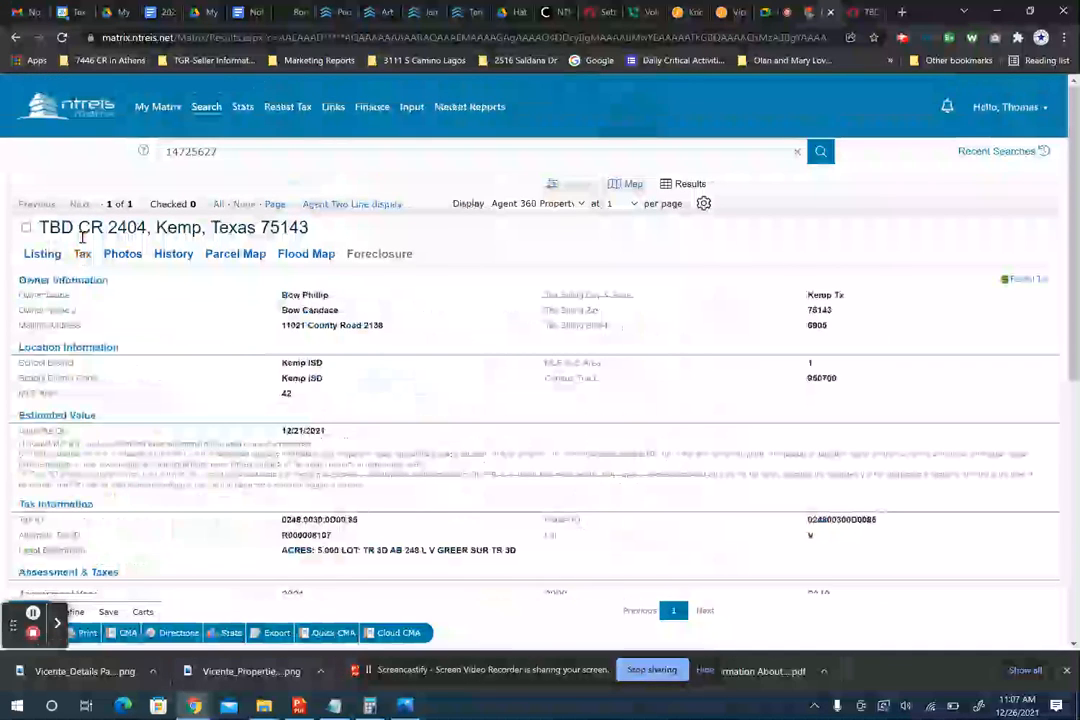
triple_click(305, 294)
key("ctrl+c")
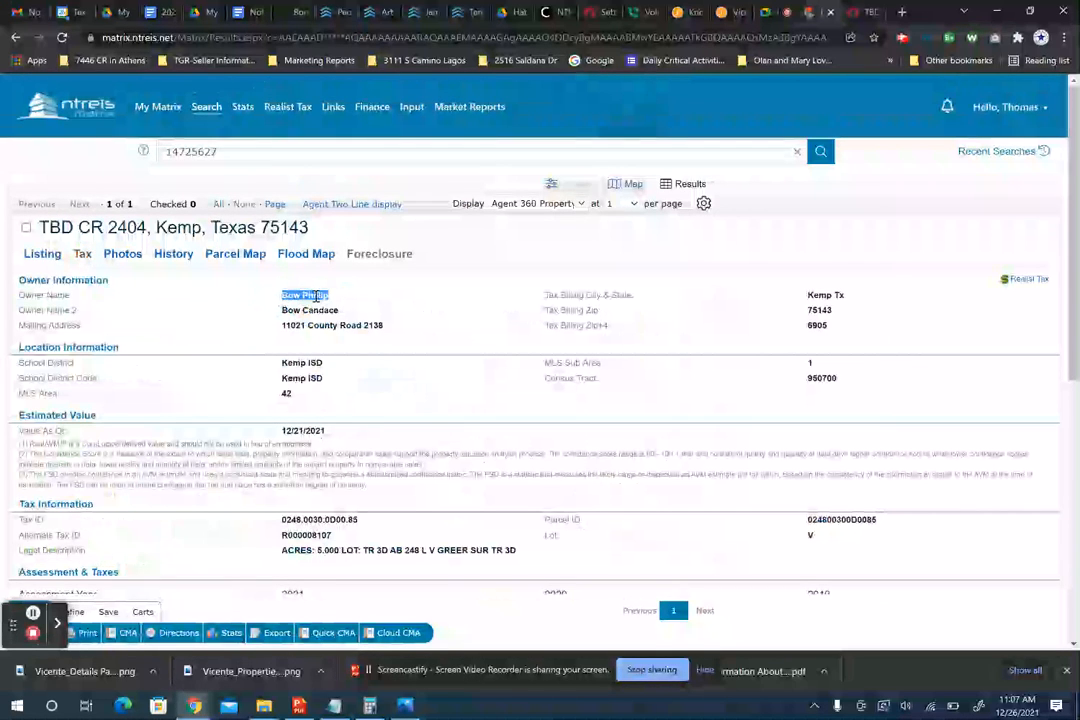
left_click(861, 12)
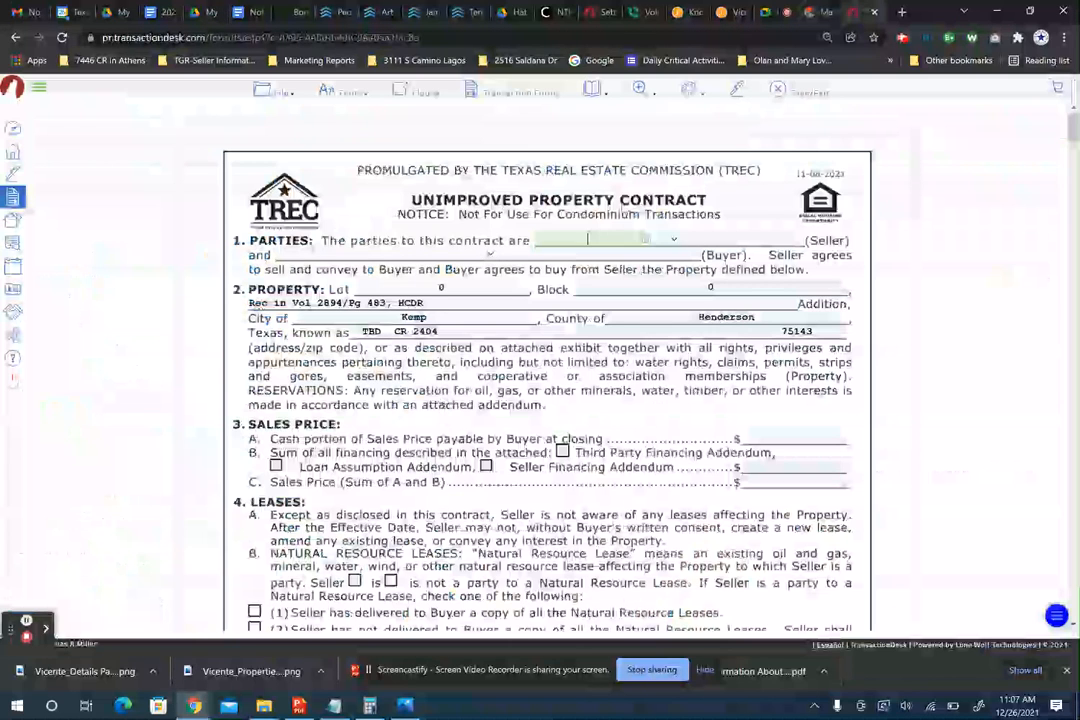
- Fill in both seller names using the owner names from the tax record
left_click(600, 239)
key("ctrl+v")
double_click(598, 239)
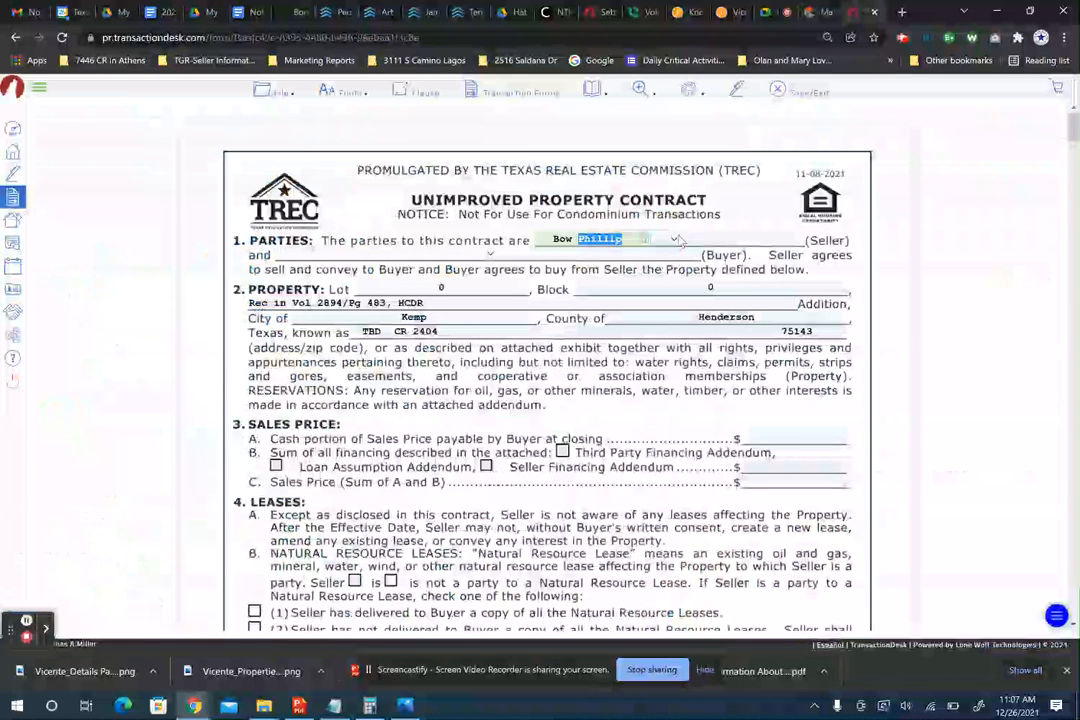
key("BackSpace")
type("Phillip")
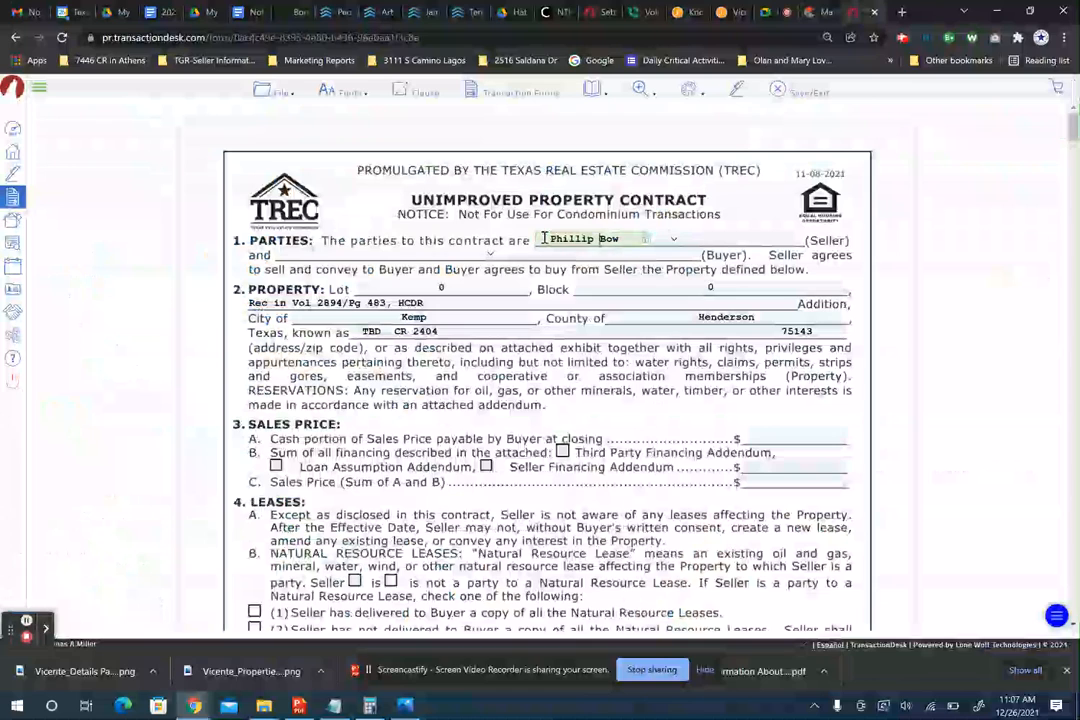
left_click(743, 239)
type("Candice")
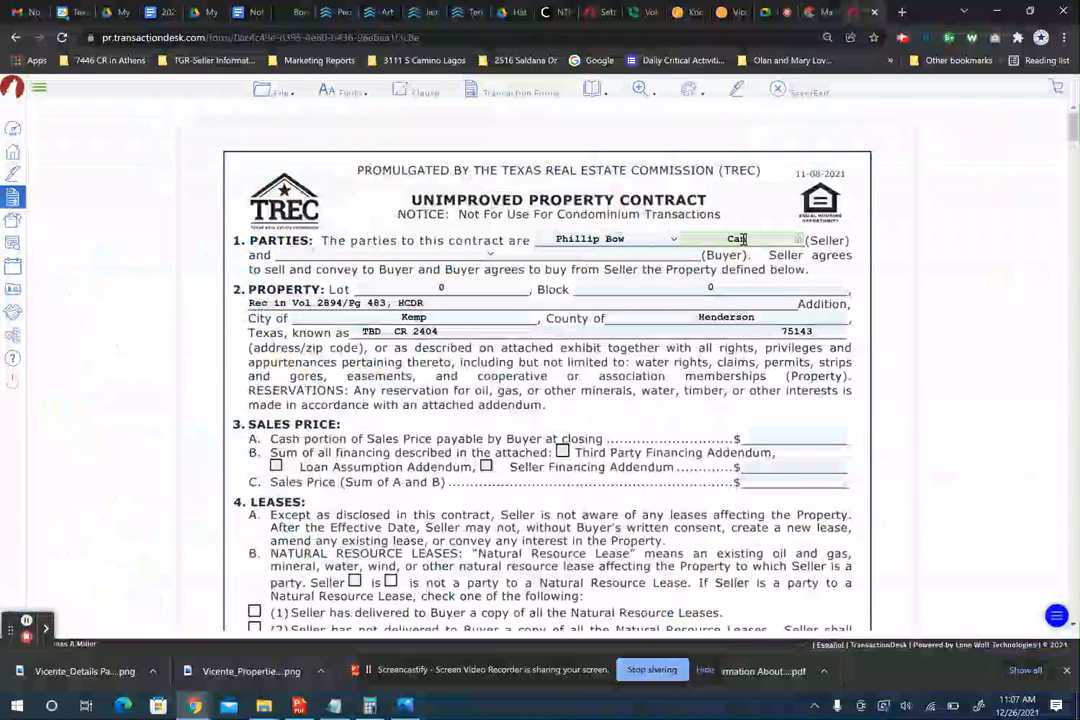
left_click(817, 14)
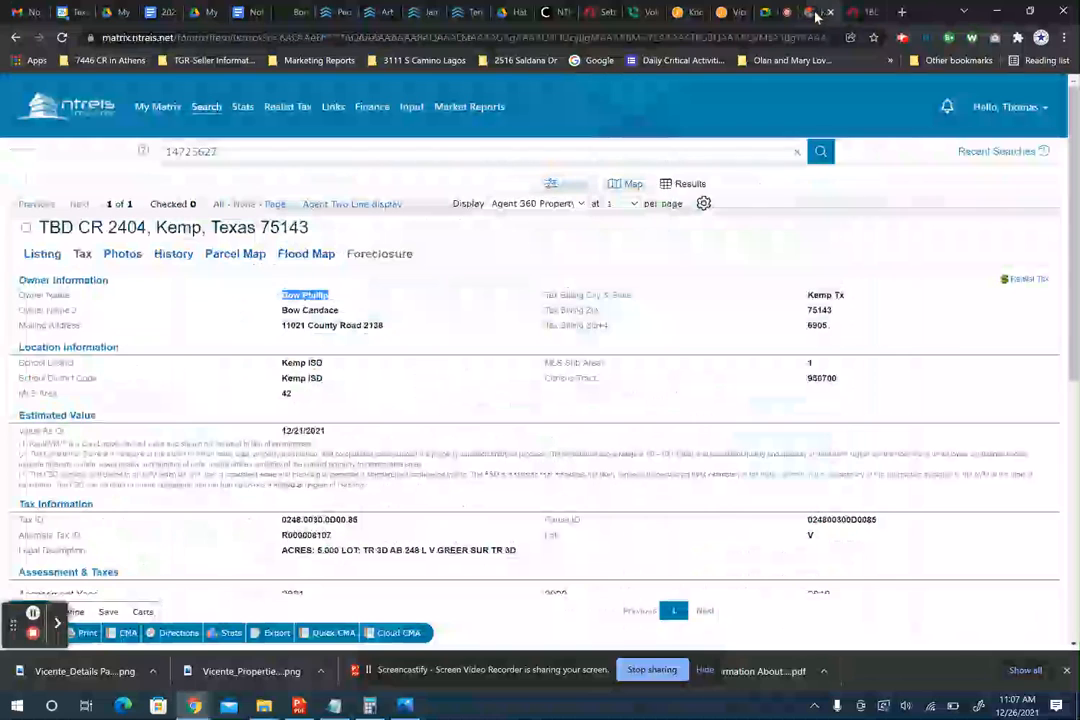
left_click(869, 14)
type("Bow")
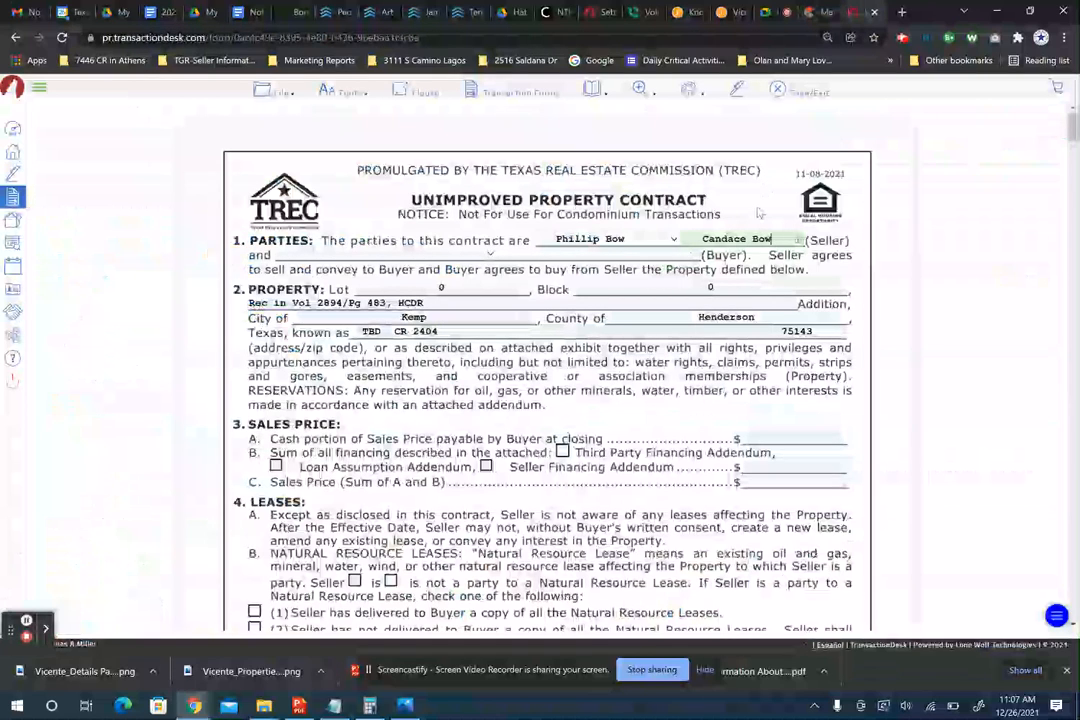
- Enter the two buyers' full names in the Parties section
left_click(405, 252)
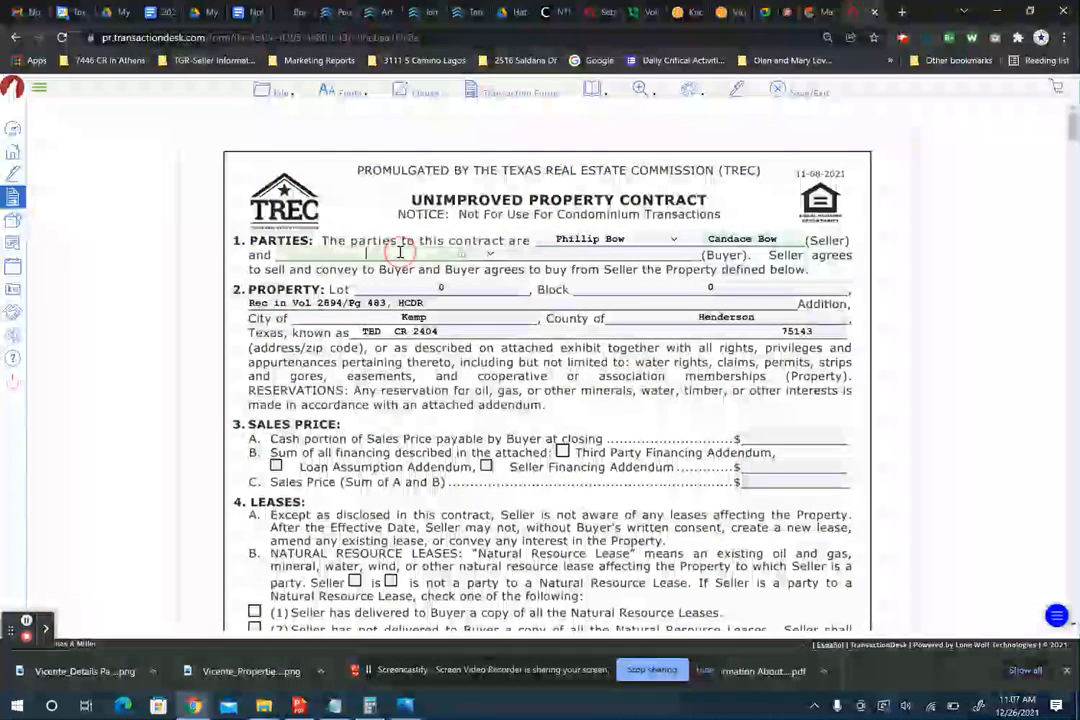
mouse_move(817, 14)
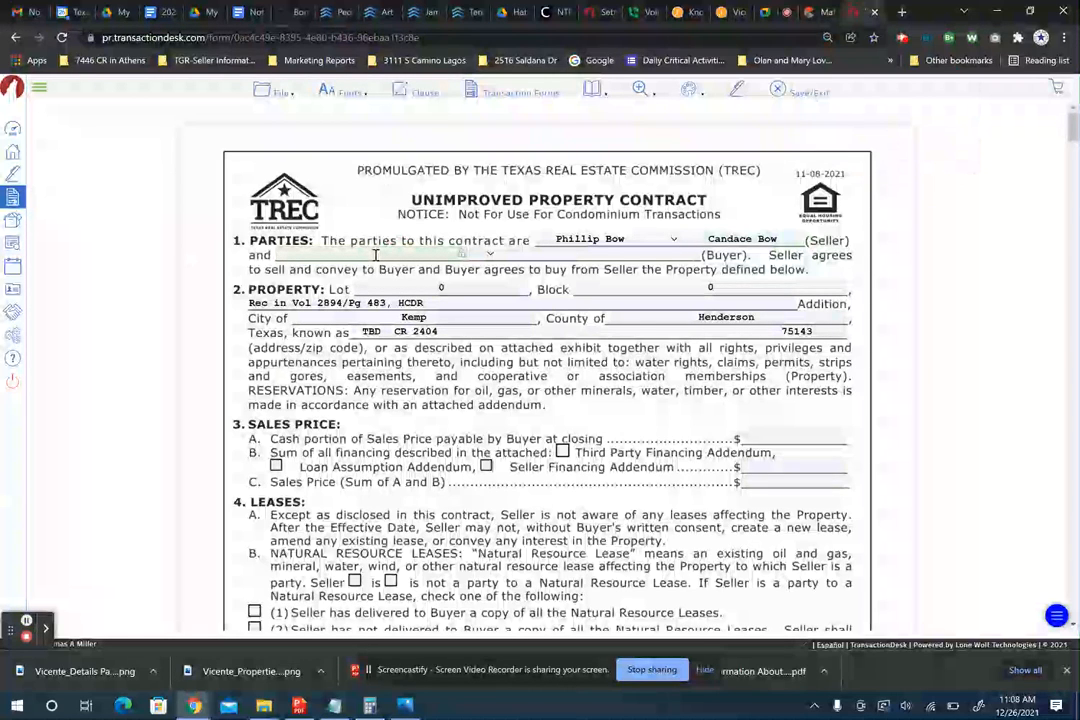
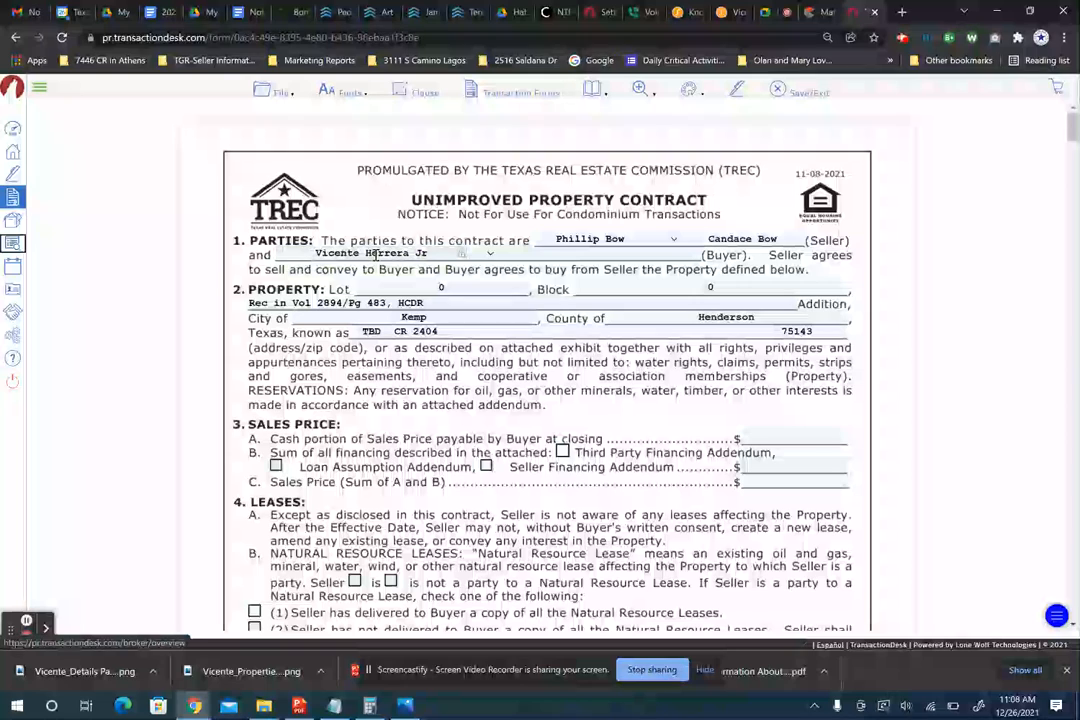
left_click(540, 254)
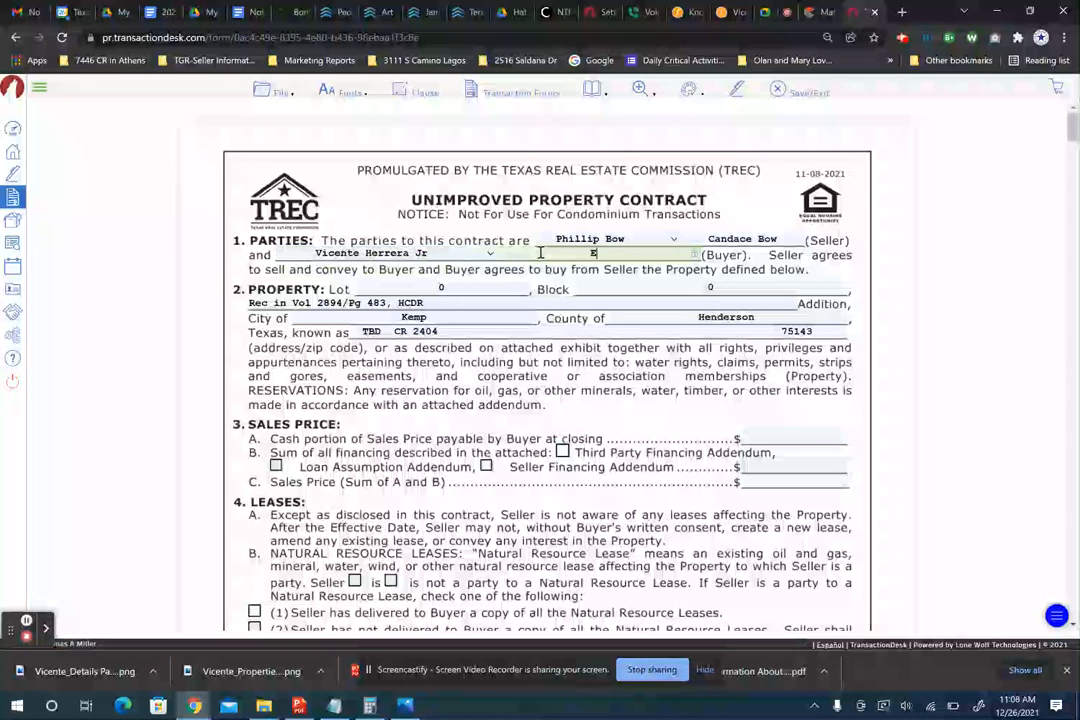
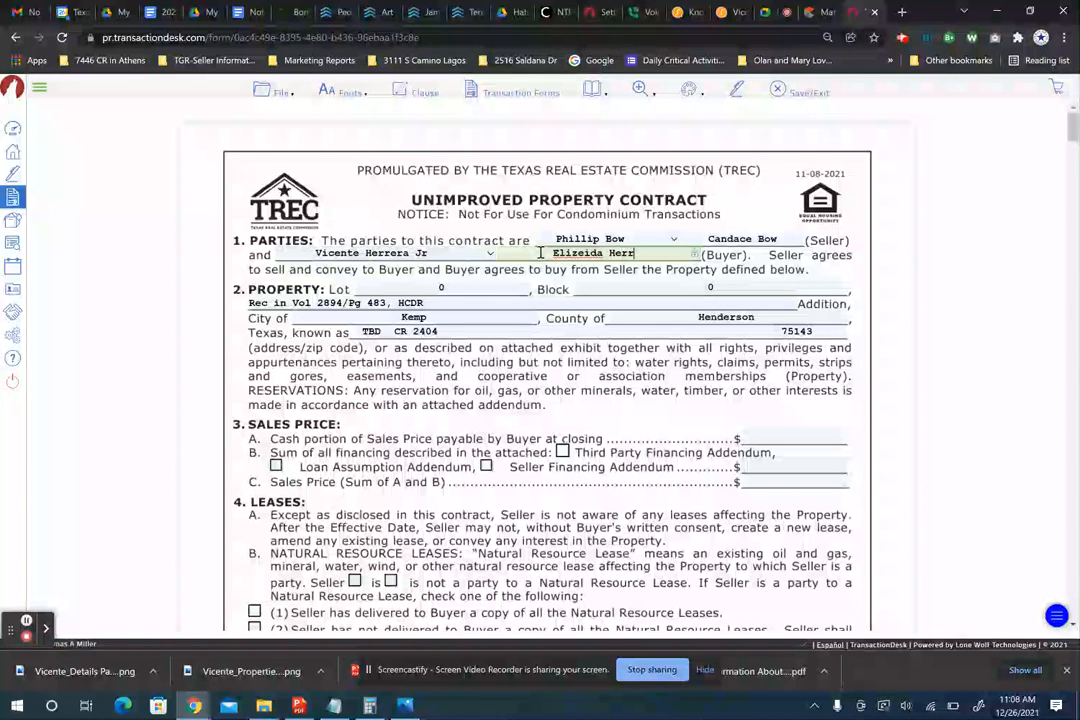
key("Tab")
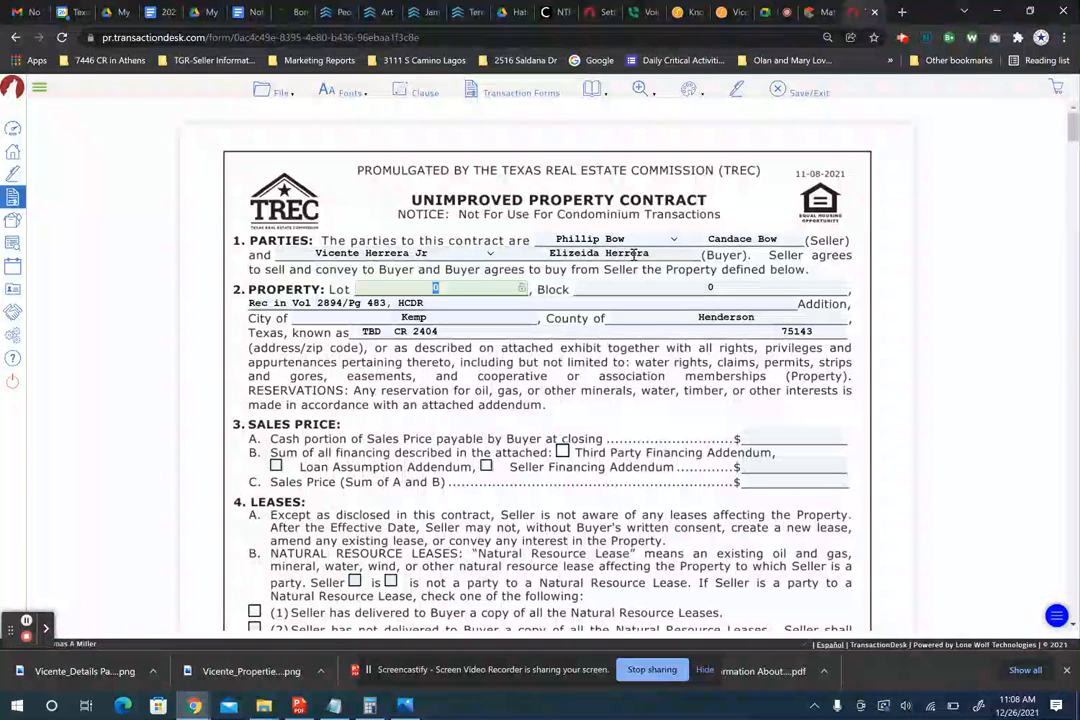
- Set the cash portion of the sales price (3A) to 40,000
scroll(522, 362, "down", 1)
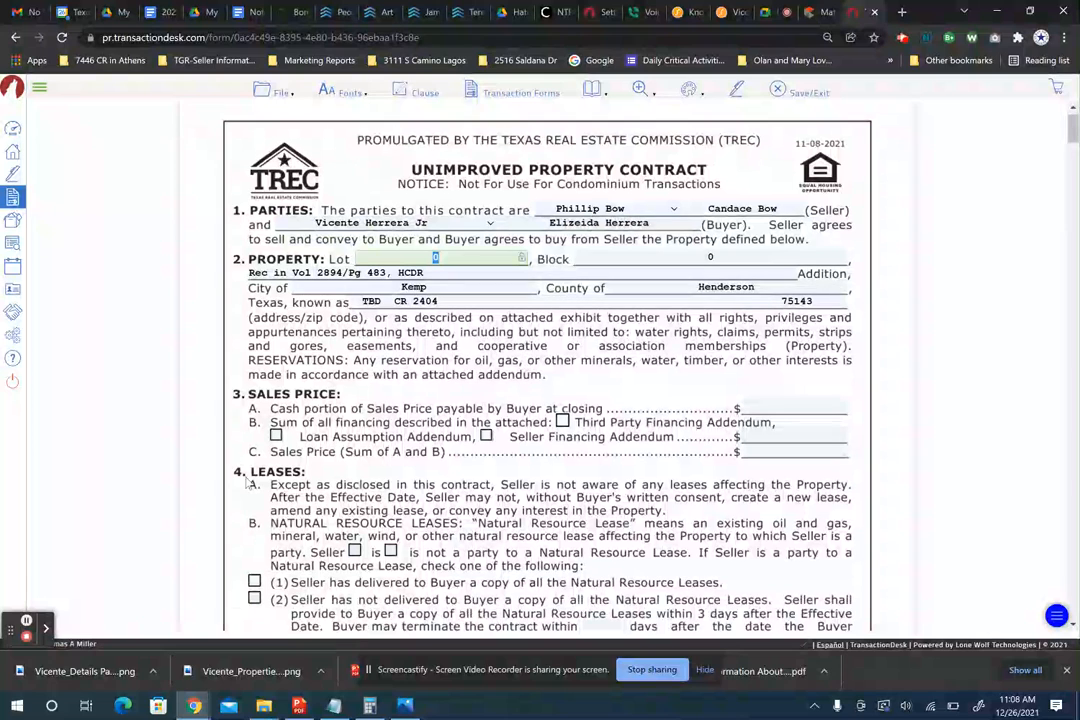
left_click(27, 625)
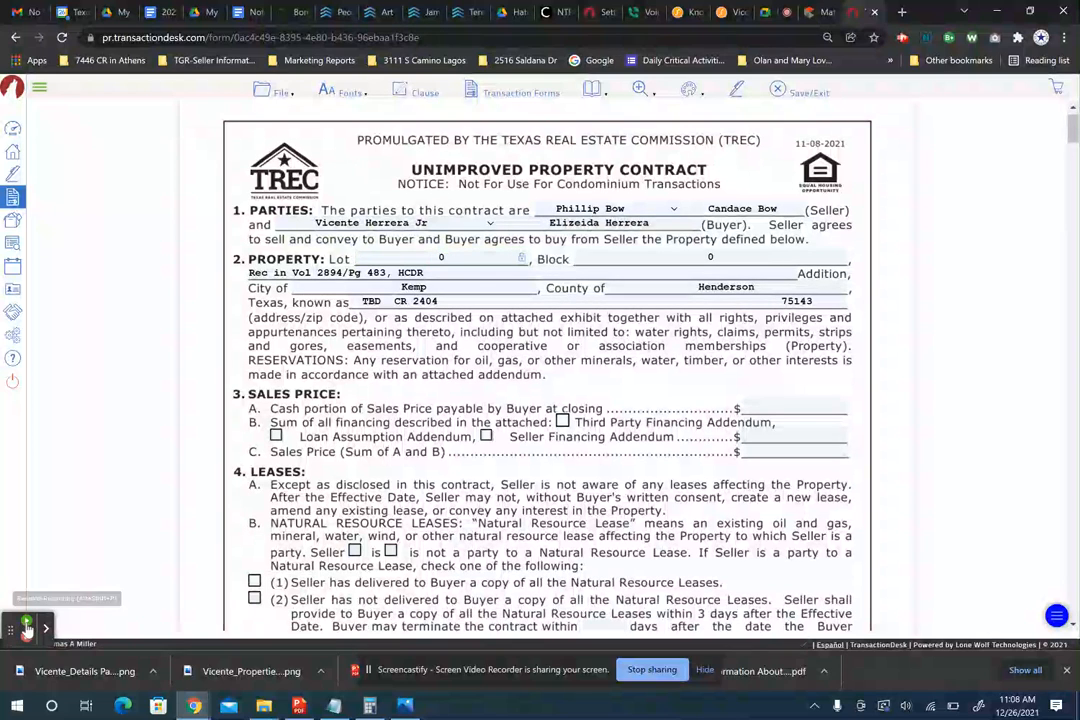
left_click(797, 408)
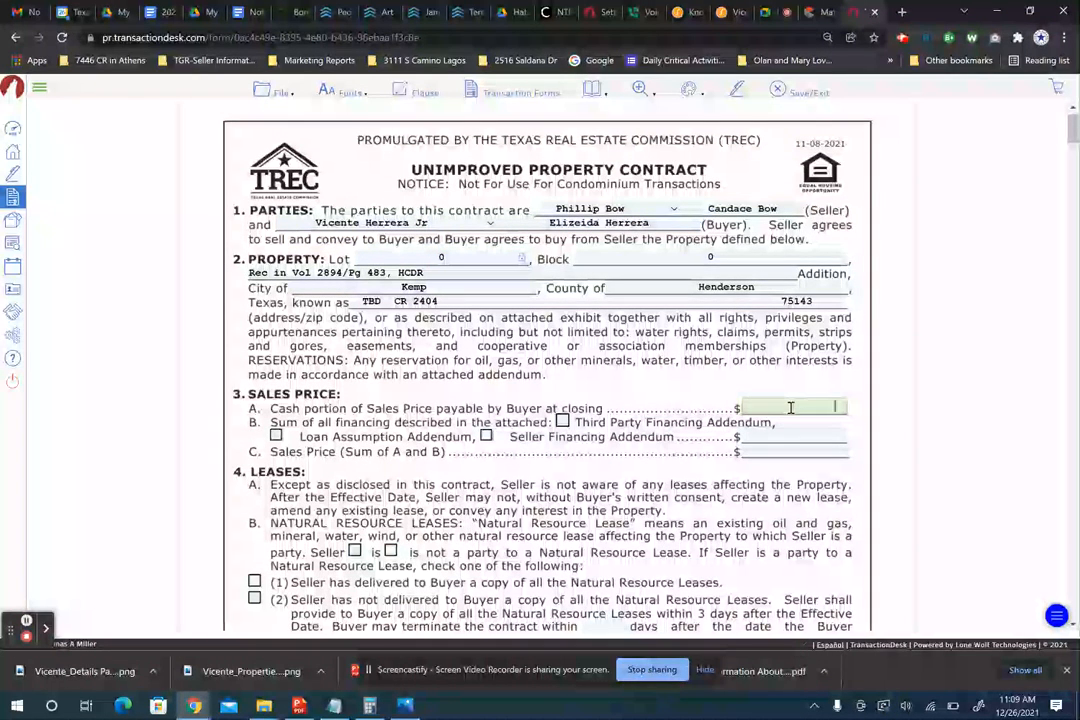
type("40,")
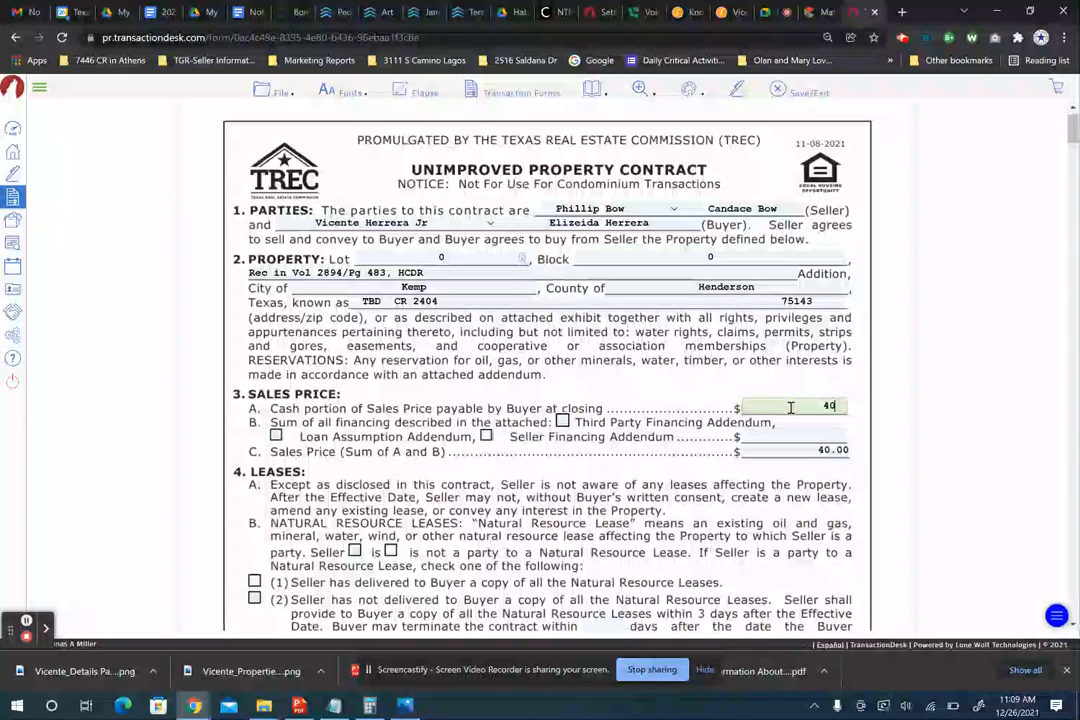
type("000")
key("Tab")
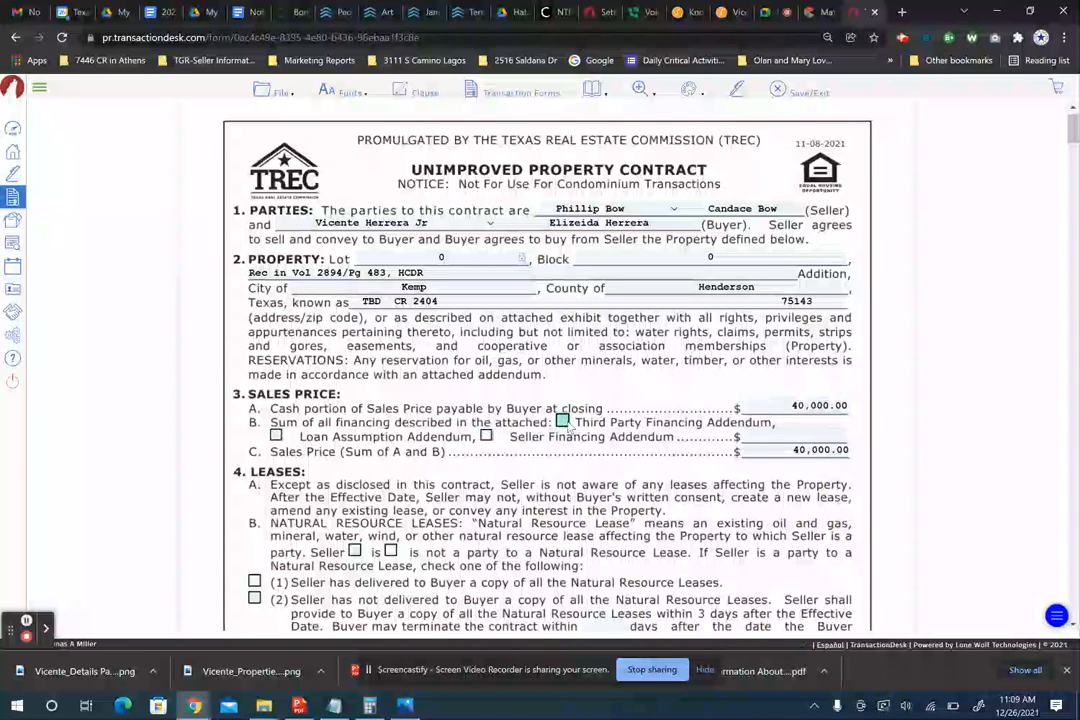
- Mark the Seller as not a party to a natural resource lease under 4B
scroll(540, 480, "down", 1)
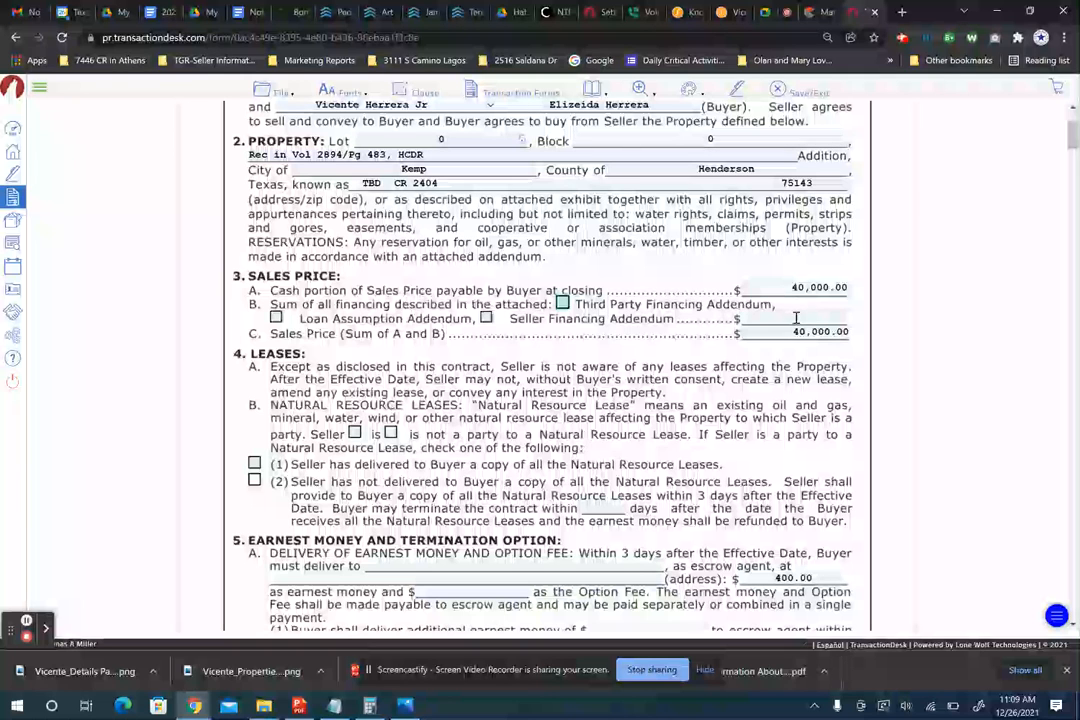
scroll(432, 325, "down", 1)
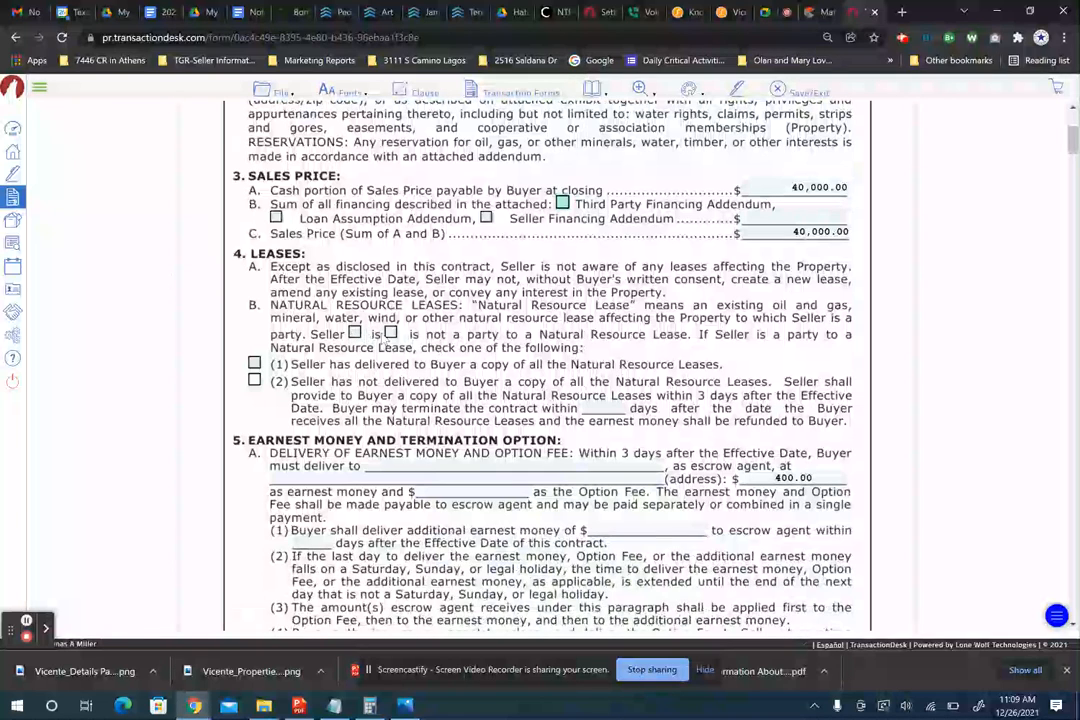
left_click(391, 334)
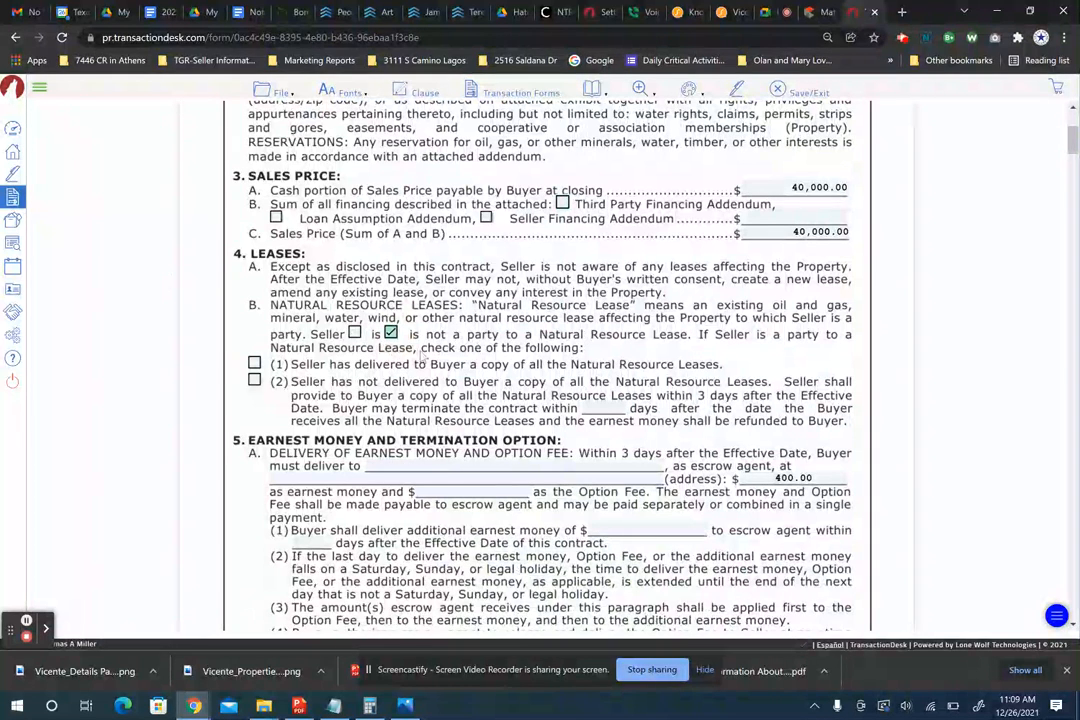
scroll(455, 368, "down", 2)
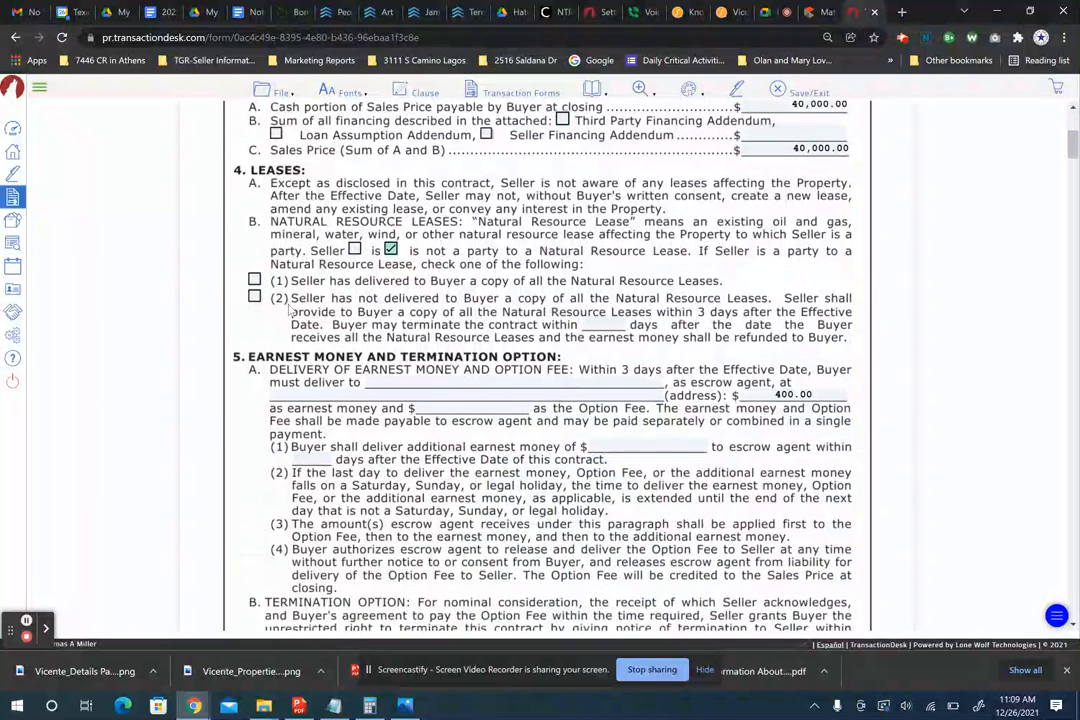
- Enter Henderson County Title Company as the escrow agent in the earnest money paragraph
scroll(475, 337, "down", 2)
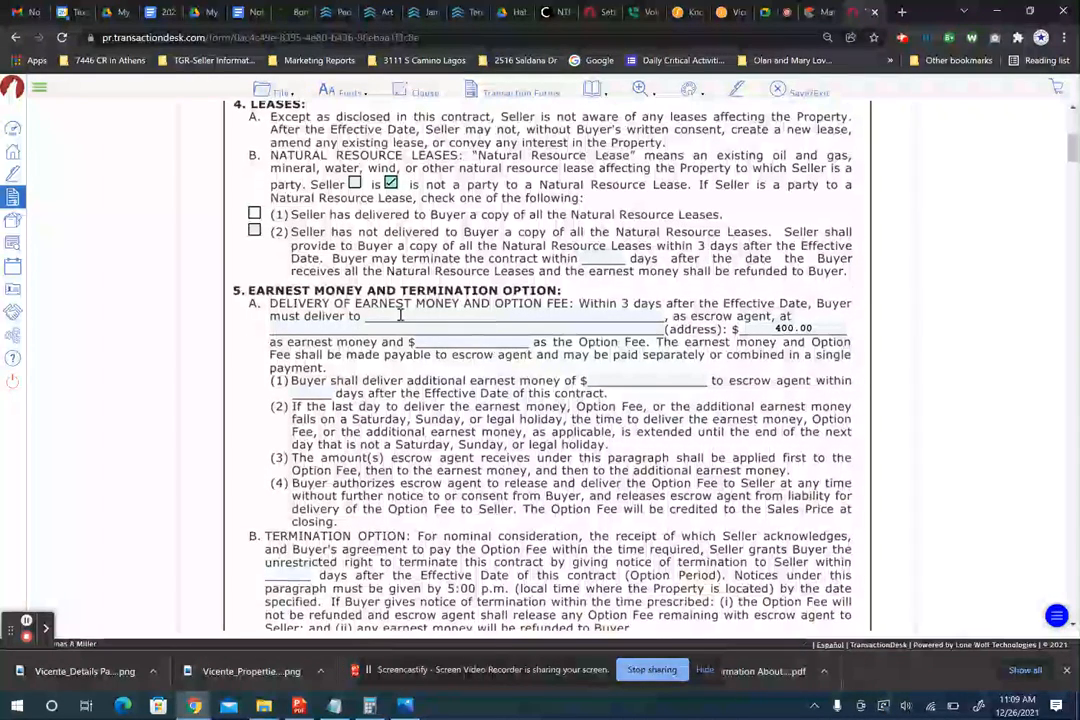
left_click(400, 315)
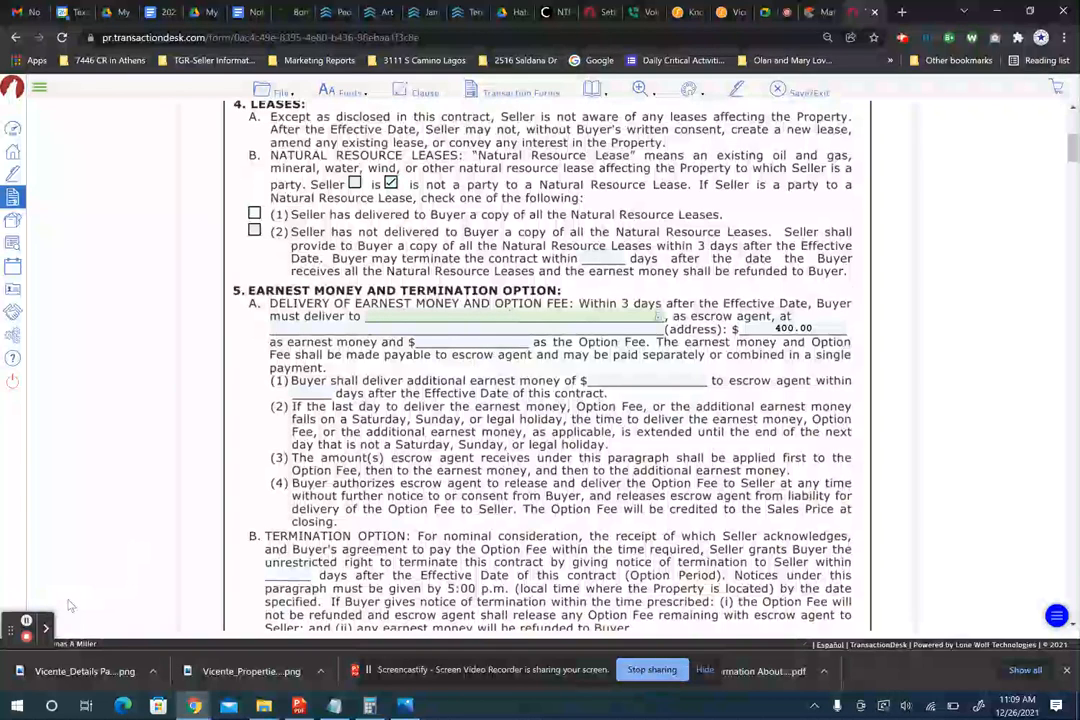
left_click(27, 621)
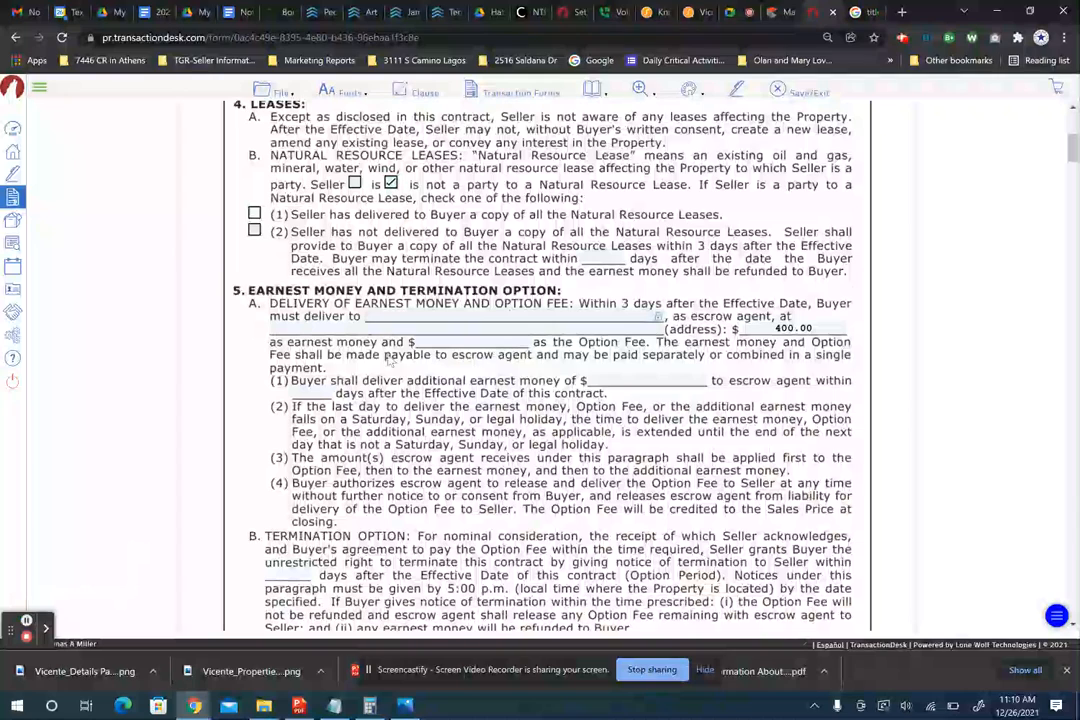
left_click(404, 315)
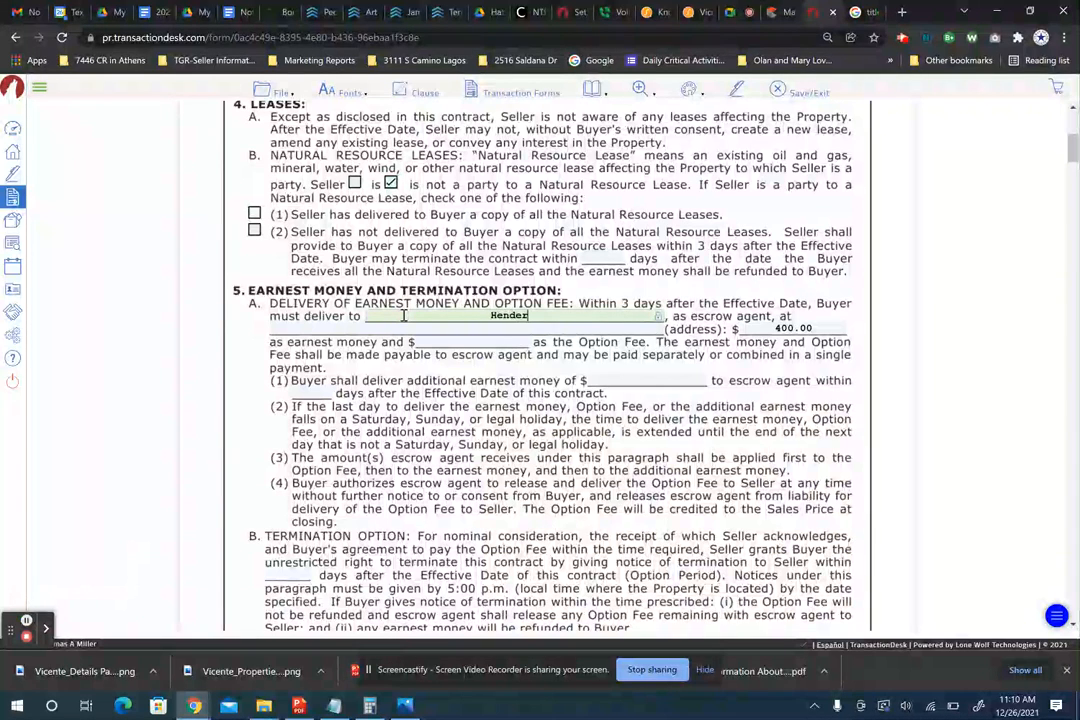
type("Henderson County Title Com")
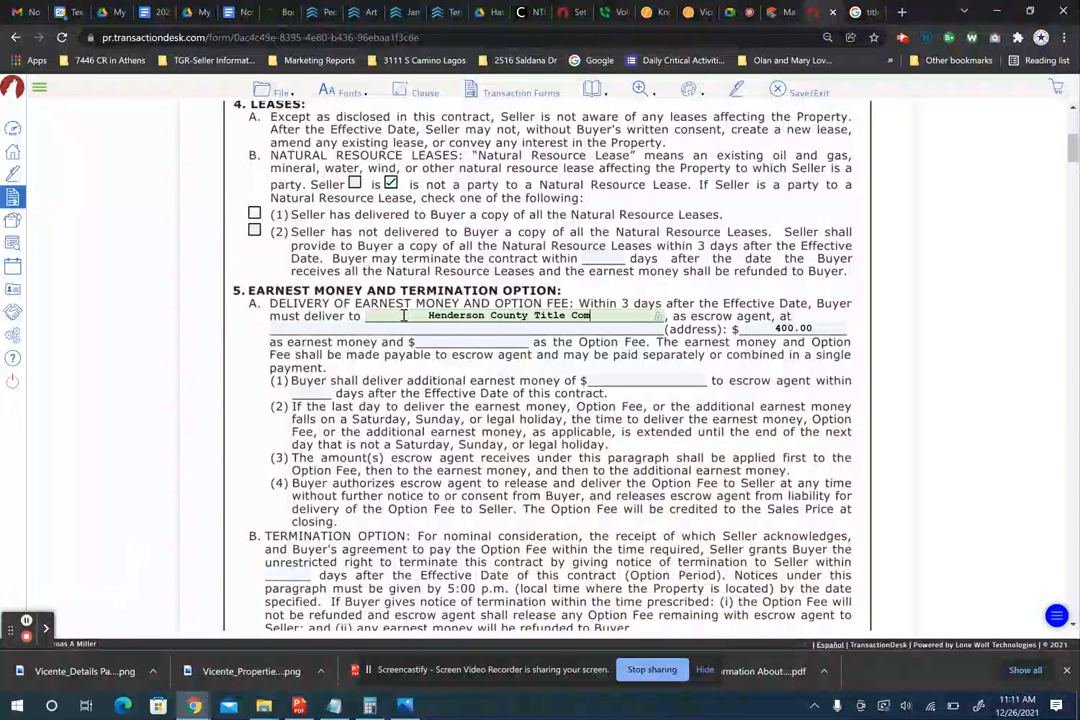
type("pany")
key("Tab")
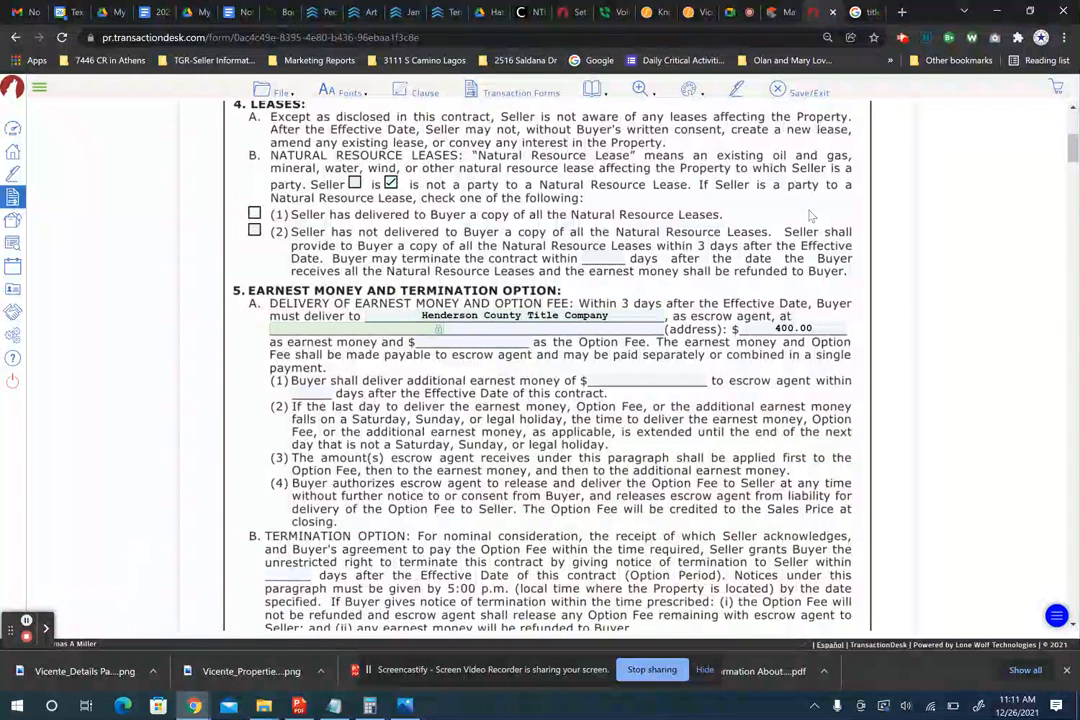
- Copy the title company's street address from its Google Maps listing
left_click(858, 15)
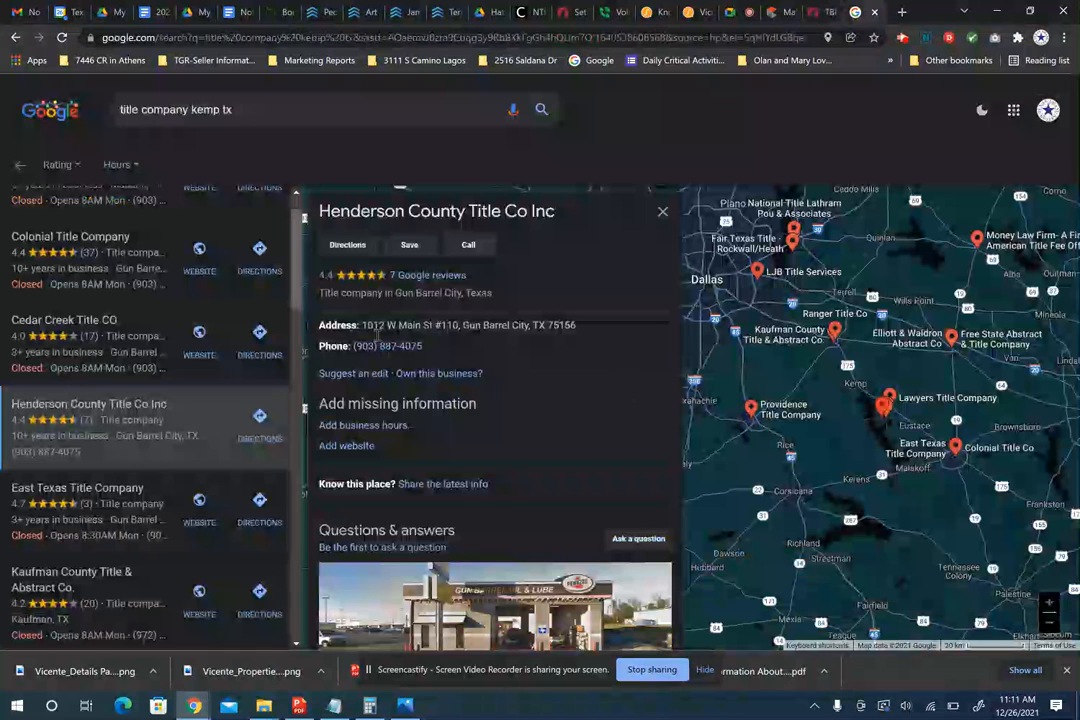
left_click_drag(361, 324, 455, 326)
key("ctrl+c")
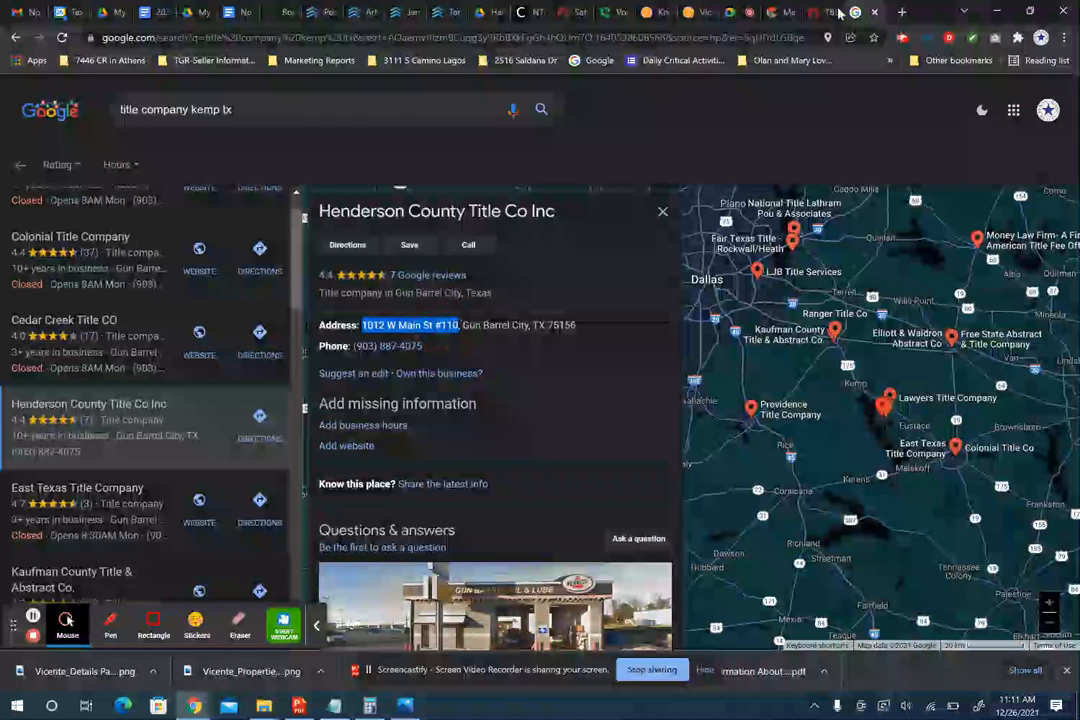
left_click(830, 12)
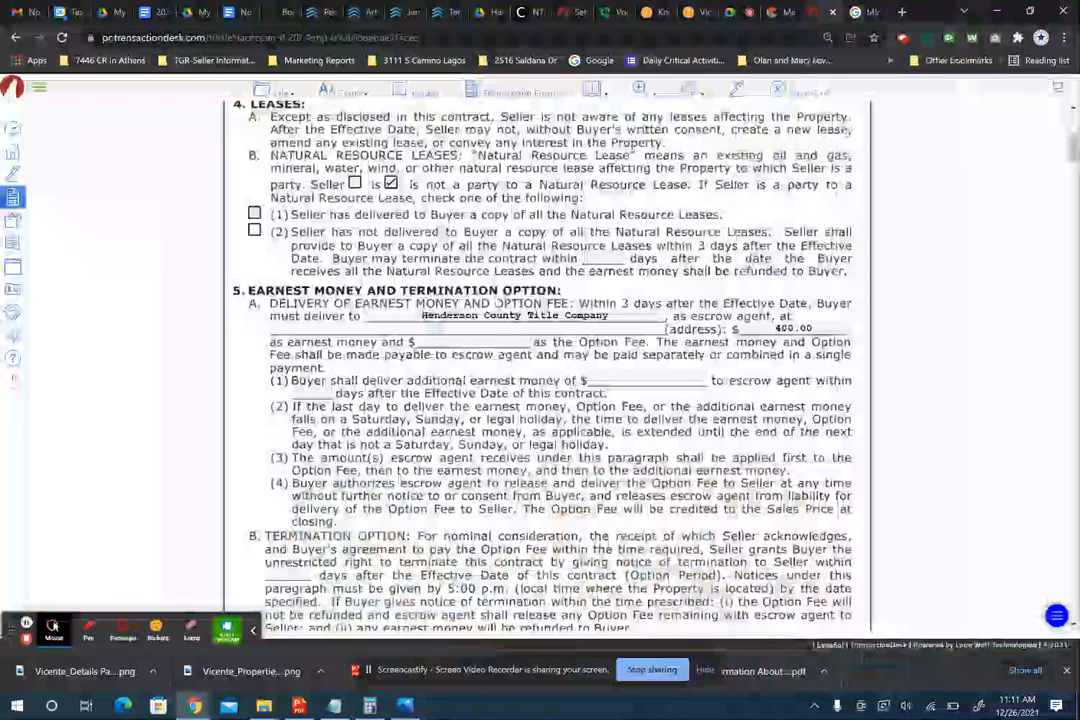
key("ctrl+v")
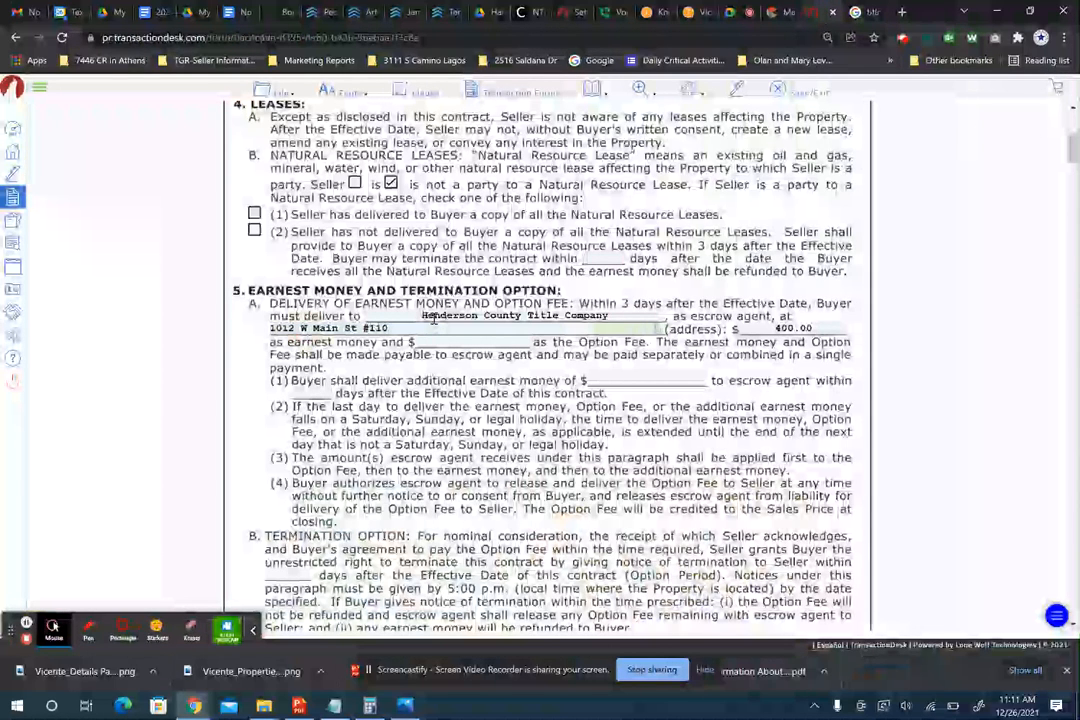
type("75156")
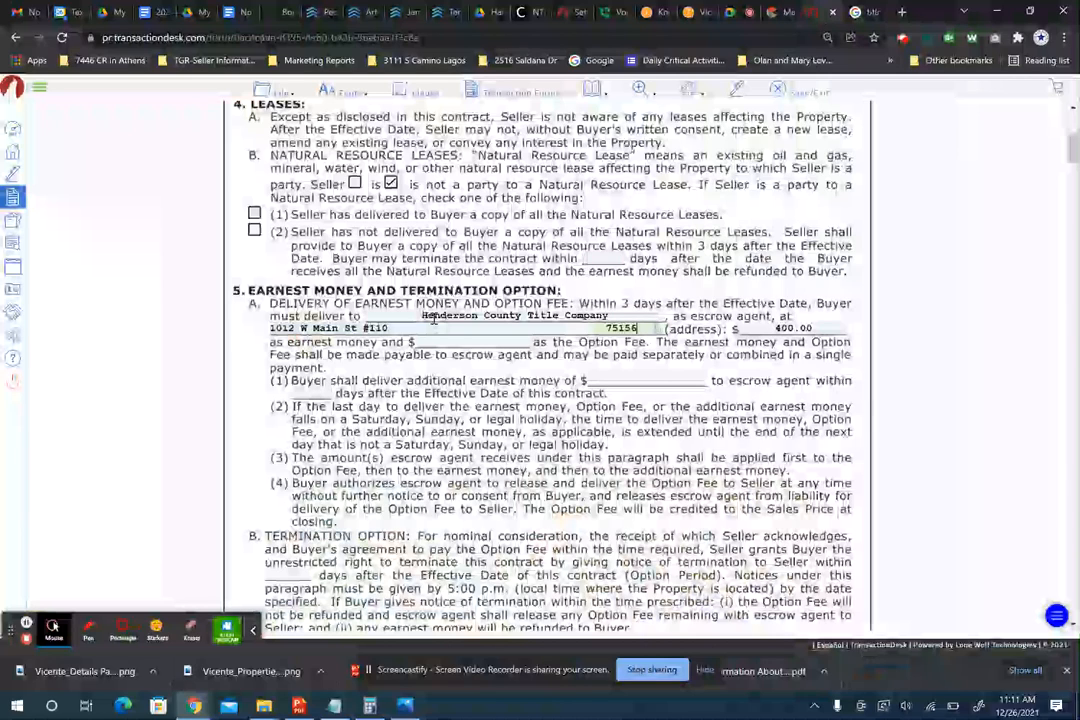
key("shift+Tab")
key("shift+Tab")
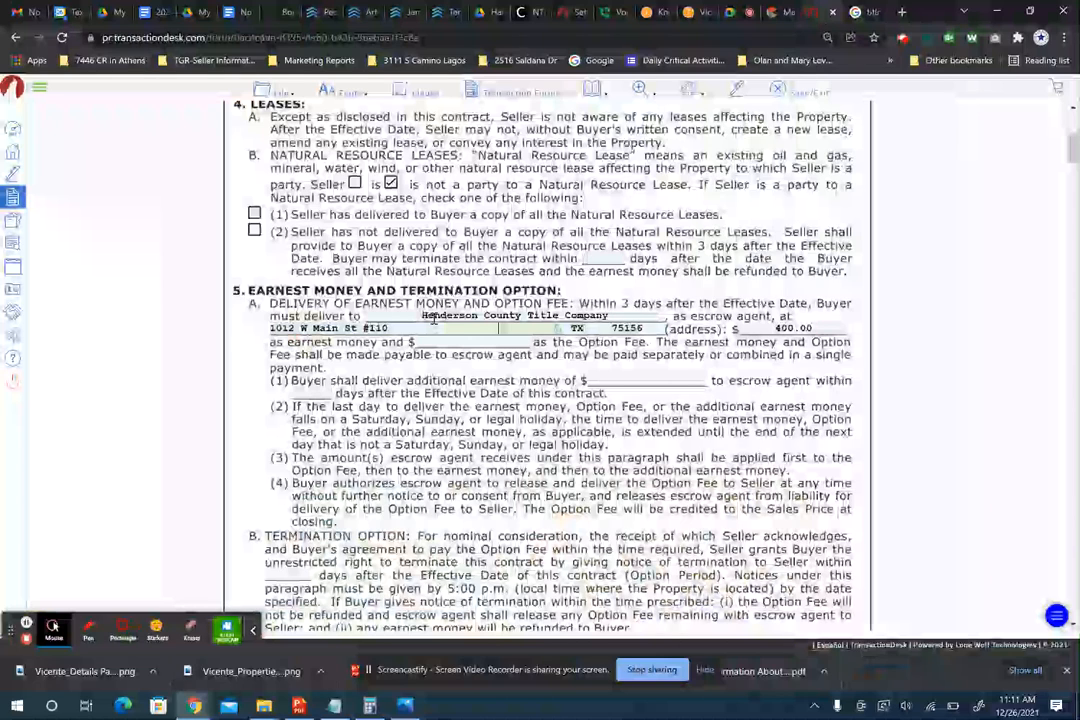
type("Gun Barrell")
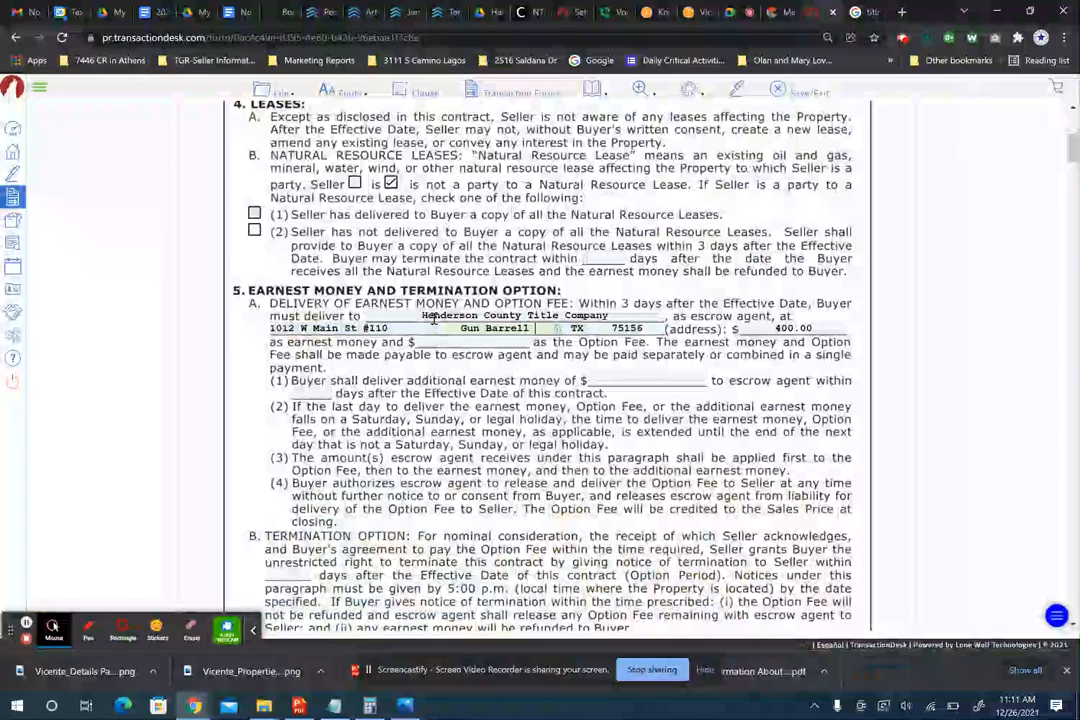
type(" City")
key("Tab")
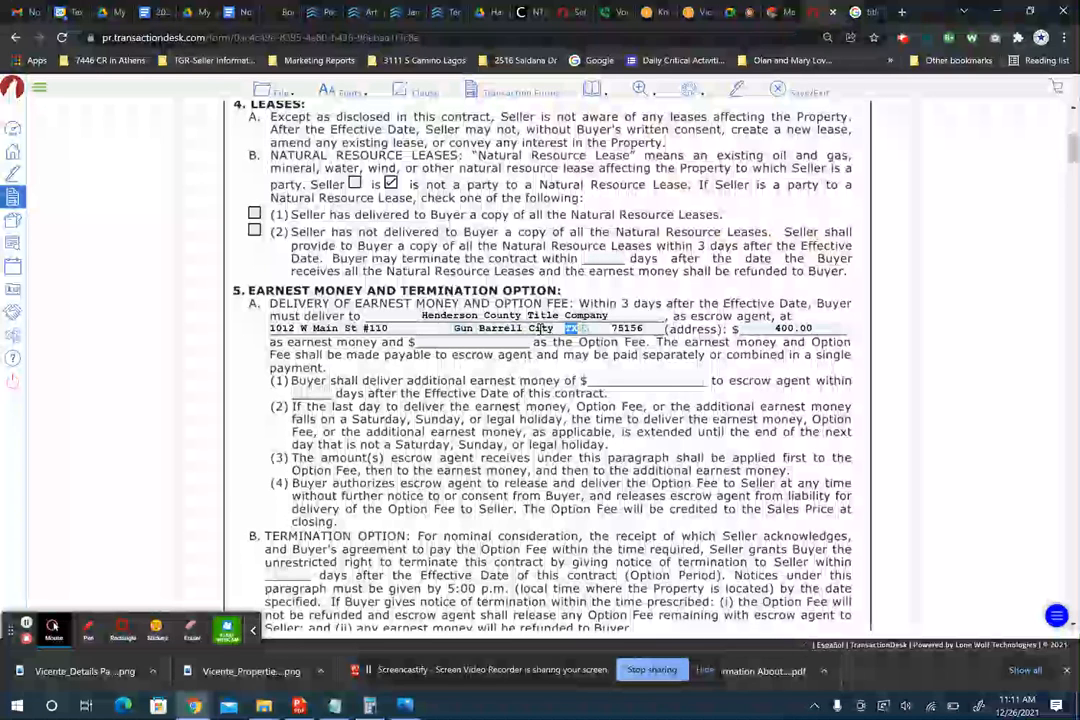
- Set the Option Fee to 100.00 and move to the option period days
left_click(486, 344)
type("100")
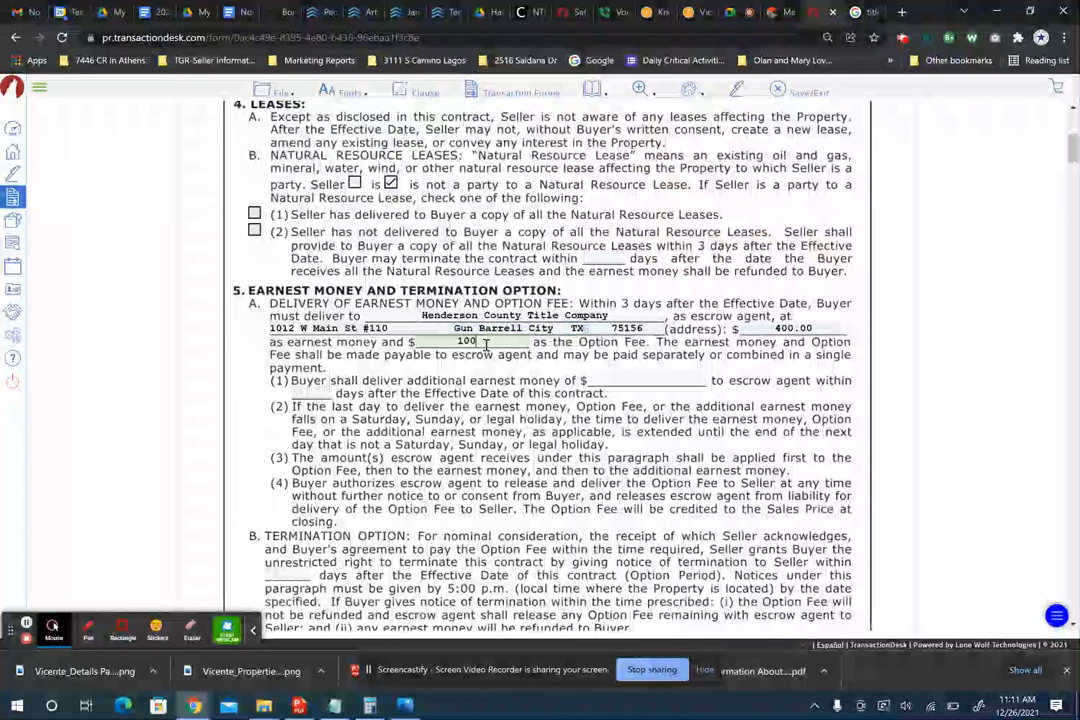
type(".00")
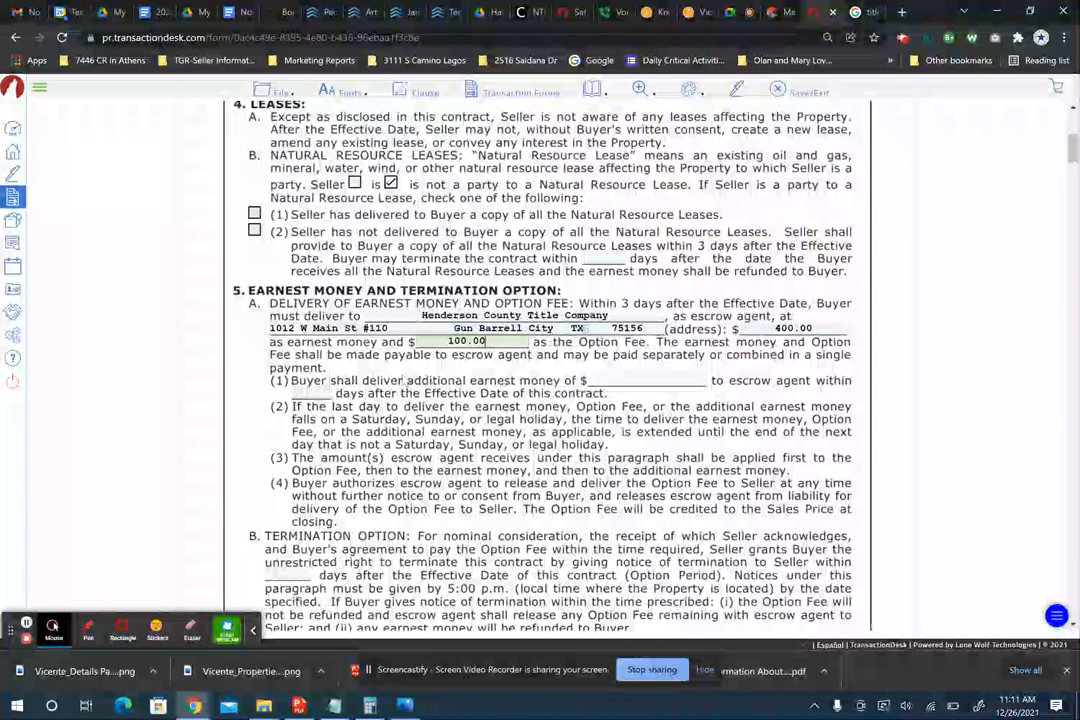
left_click(477, 379)
scroll(478, 432, "down", 3)
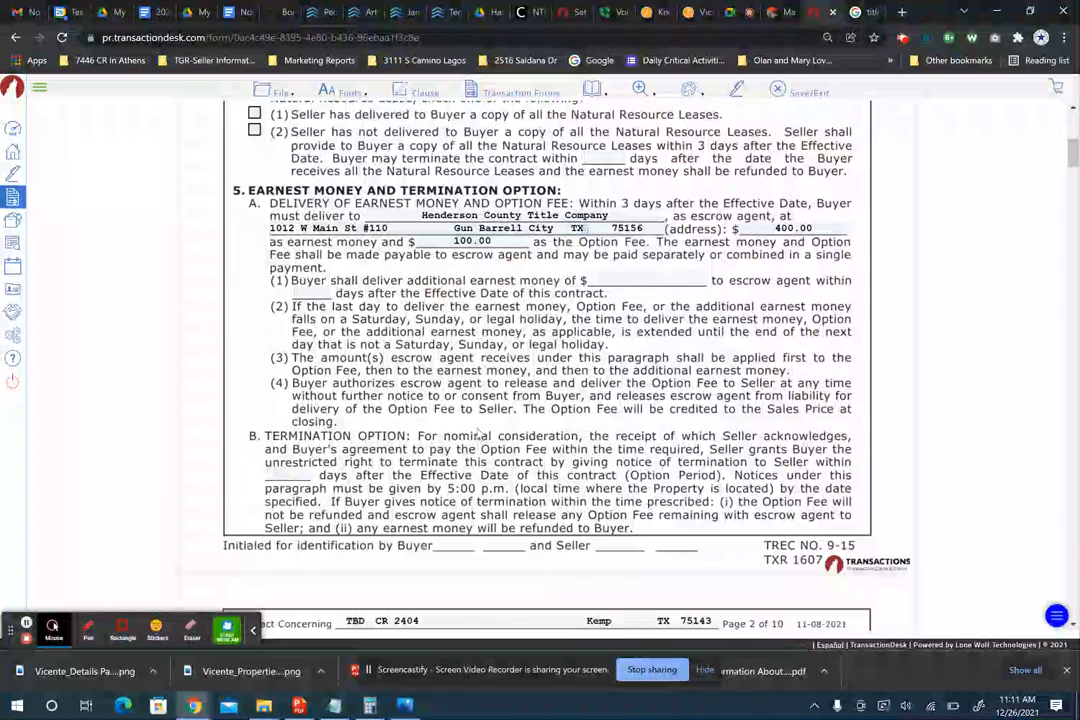
left_click(293, 409)
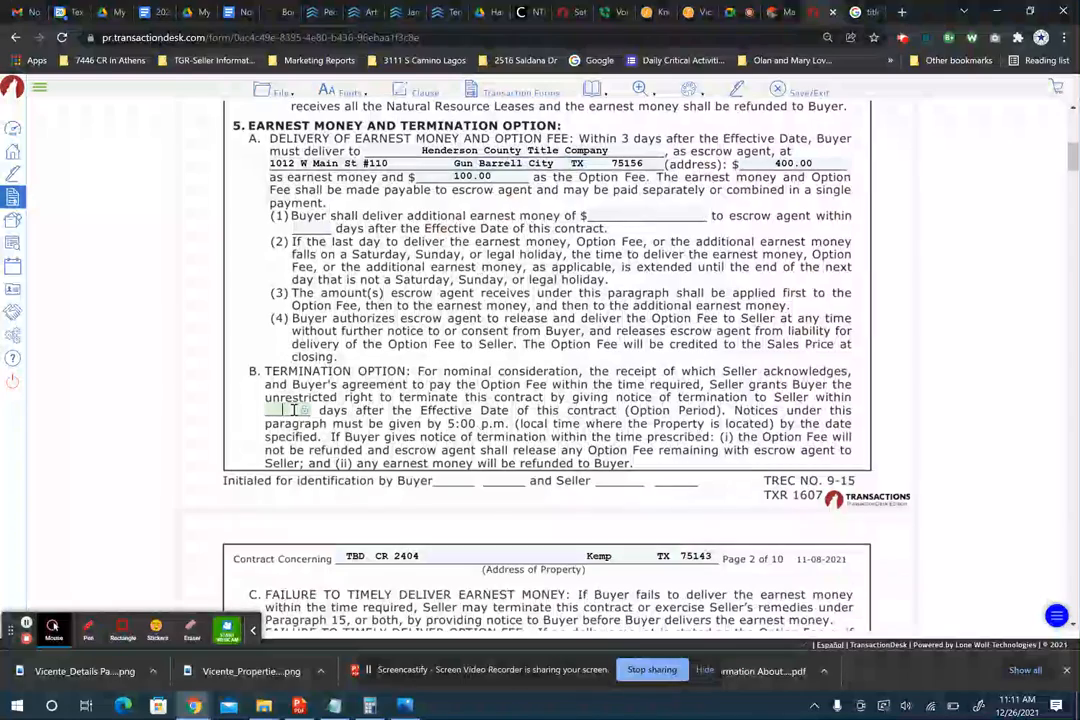
scroll(294, 410, "down", 7)
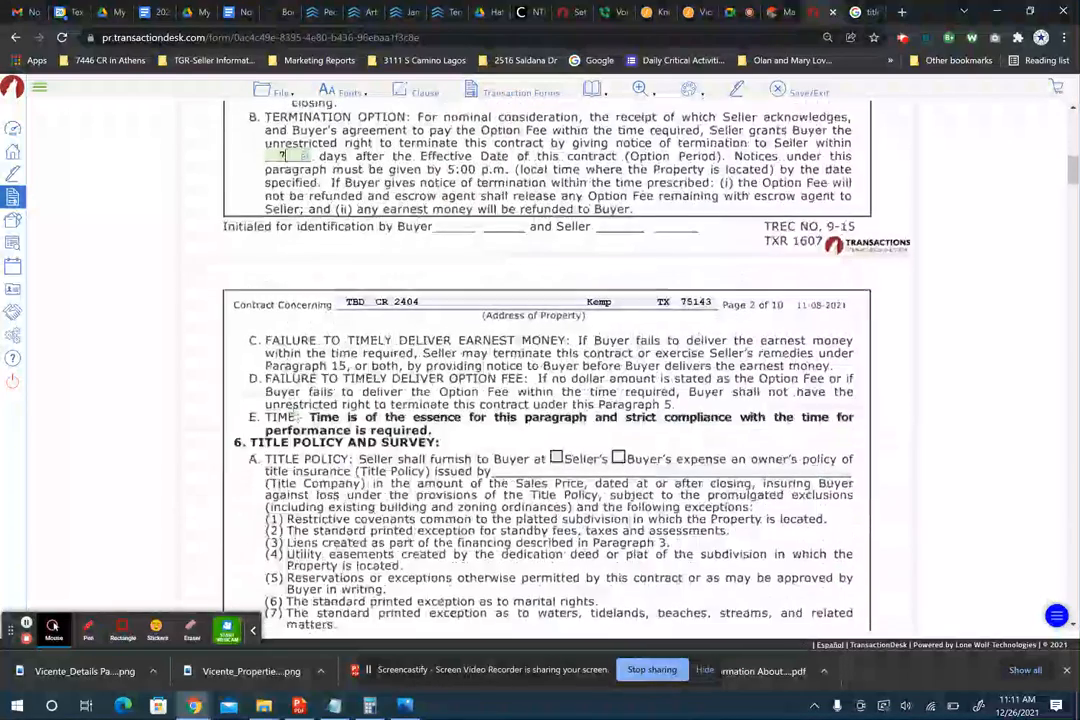
scroll(294, 410, "up", 5)
scroll(540, 400, "down", 5)
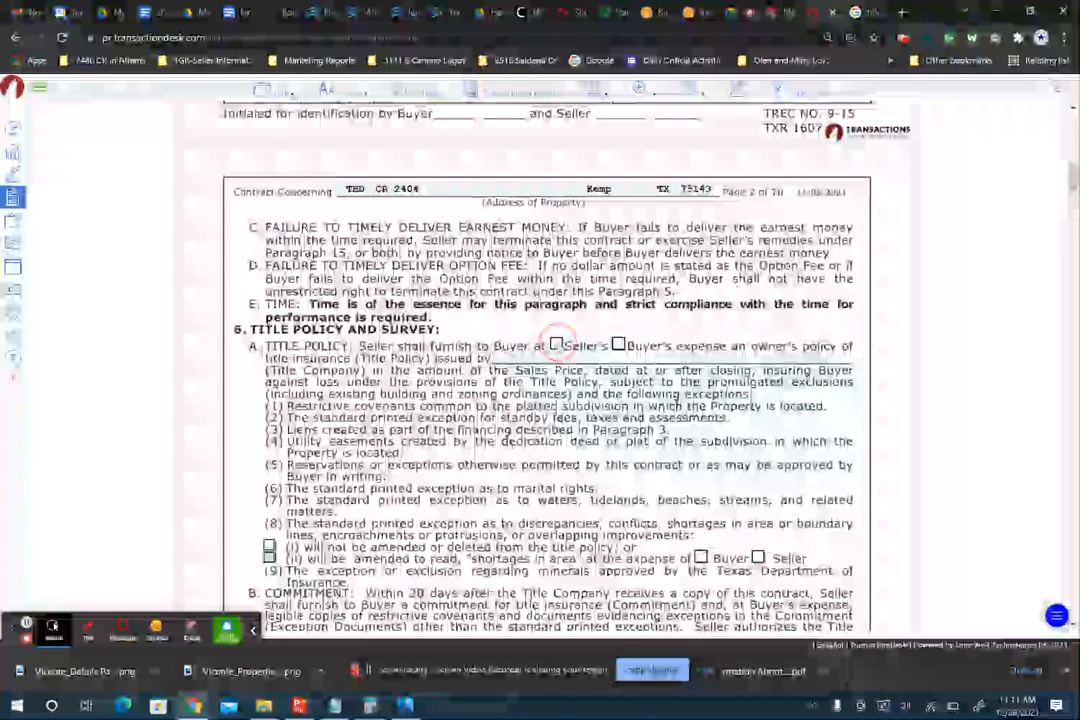
- Make the title policy Seller's expense, issued by Henderson County Title Company
left_click(556, 344)
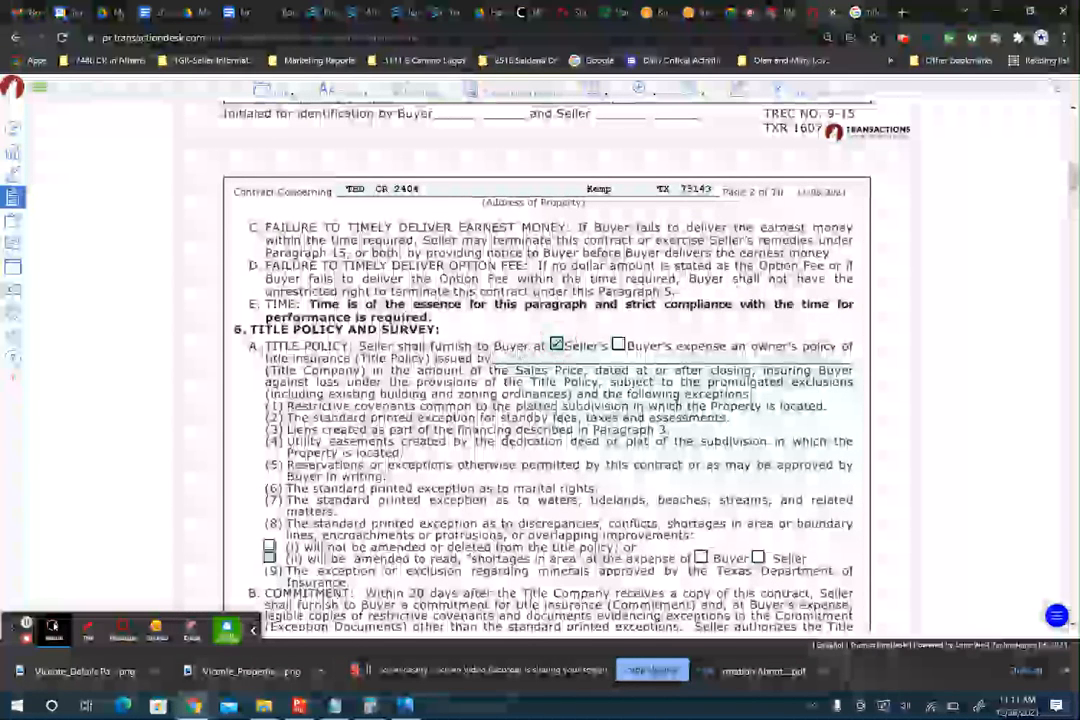
left_click(594, 362)
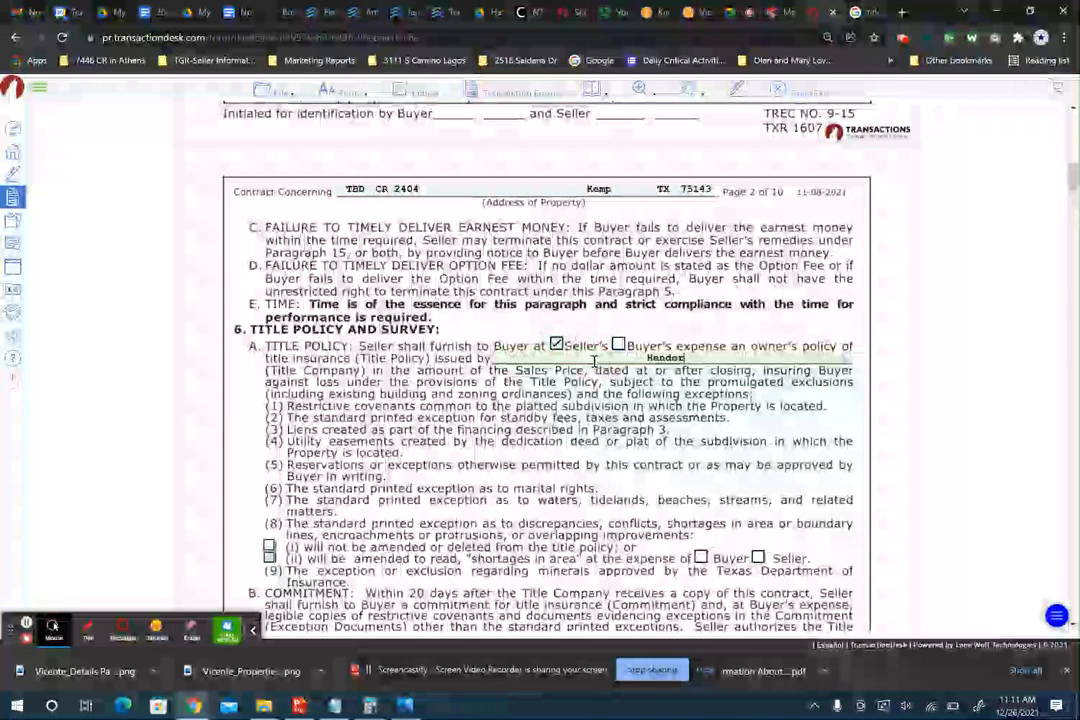
type("Henderson County T")
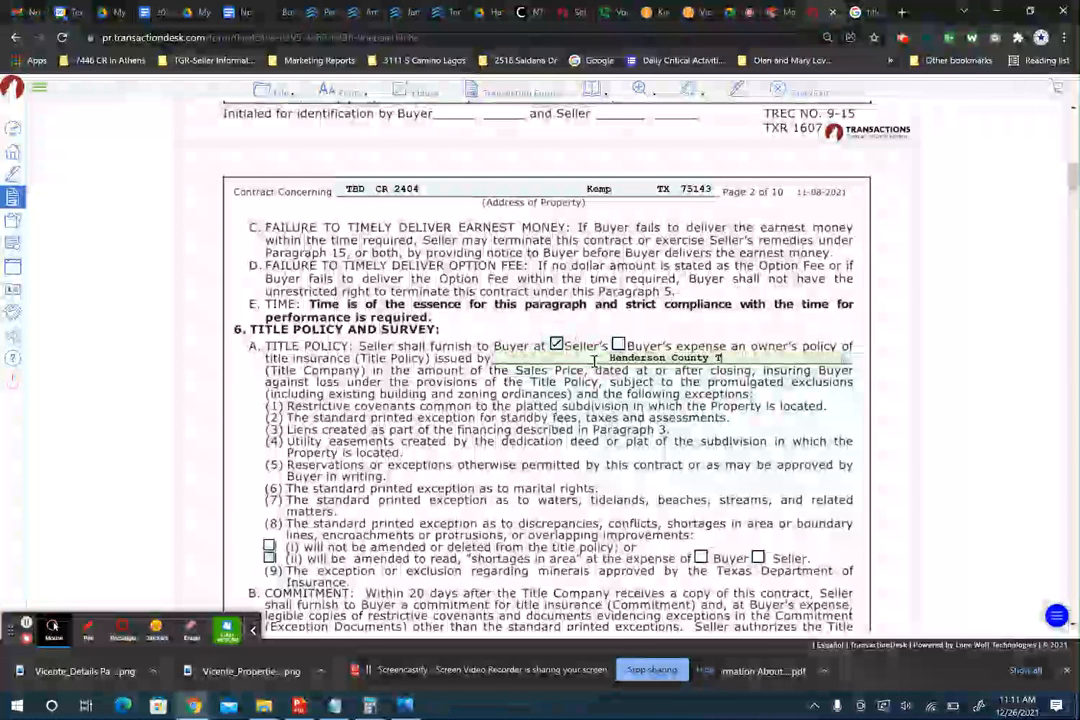
type("itle Company")
- Set exception (8) to option (i), shortages in area not amended
scroll(411, 299, "down", 2)
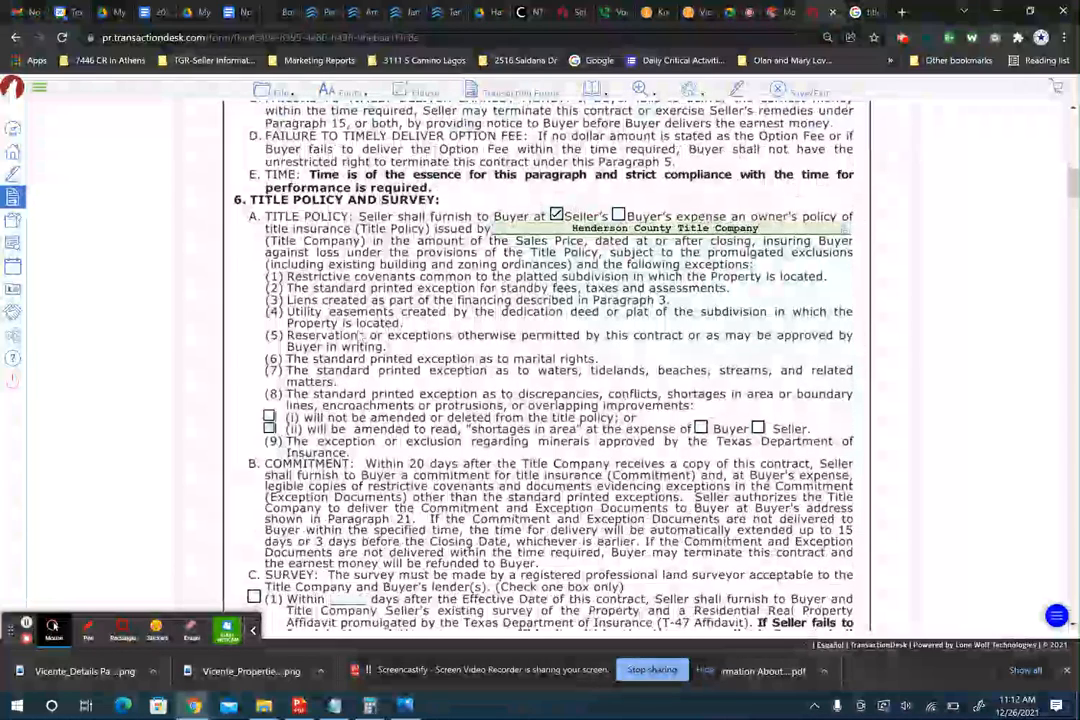
left_click(269, 429)
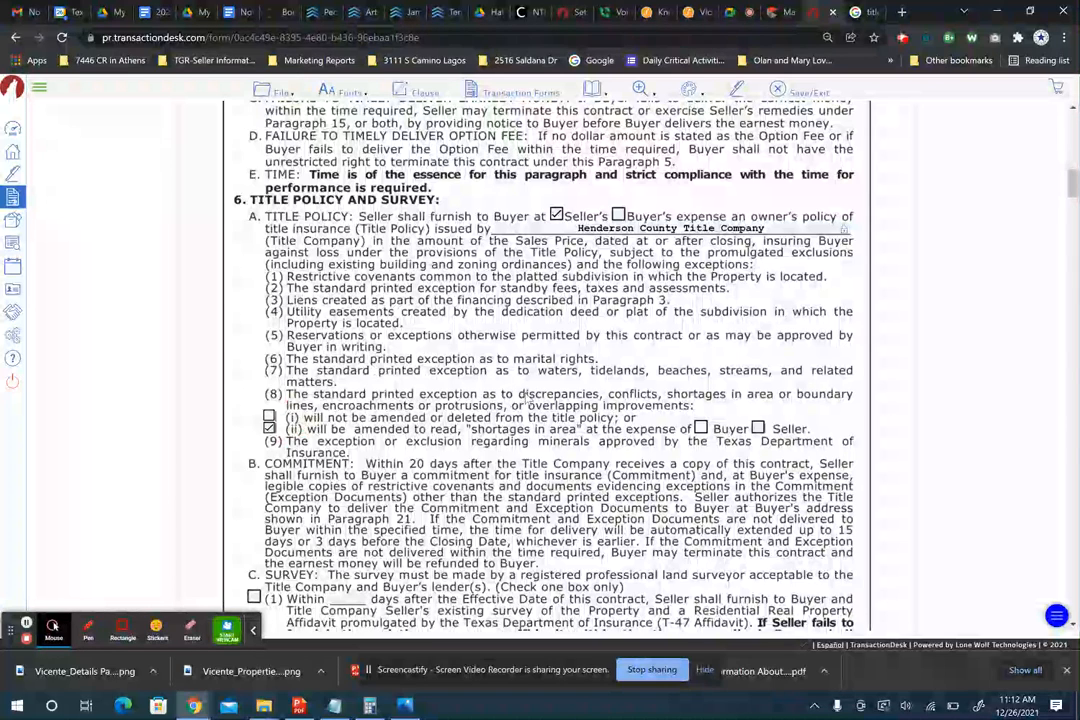
left_click(518, 397)
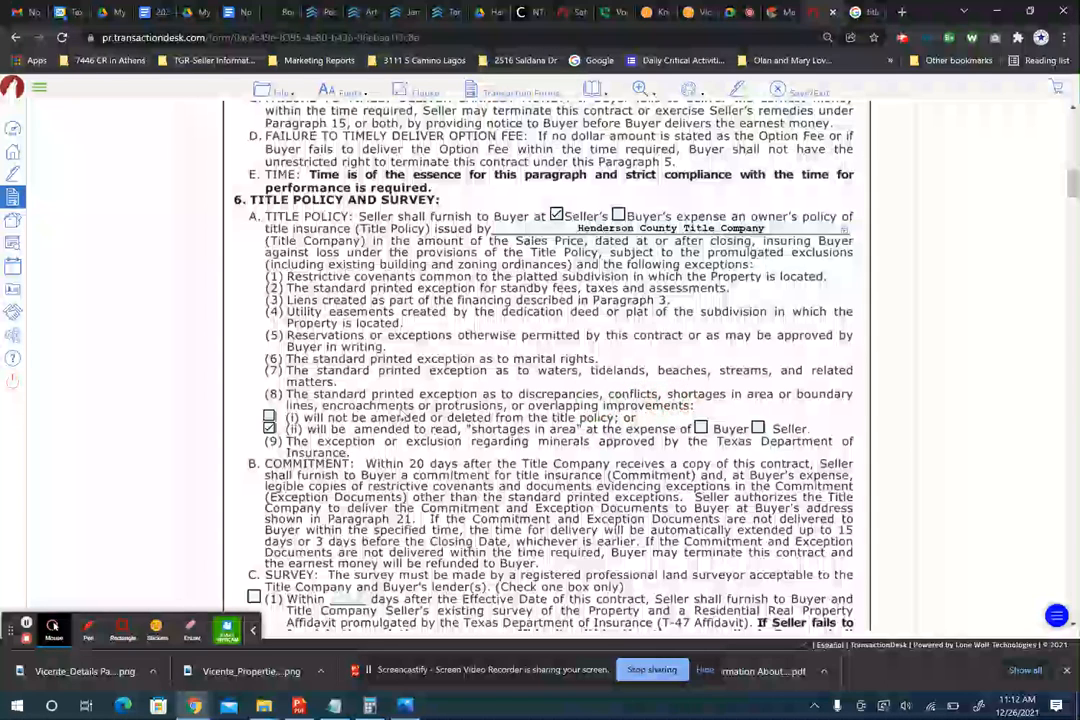
left_click(269, 427)
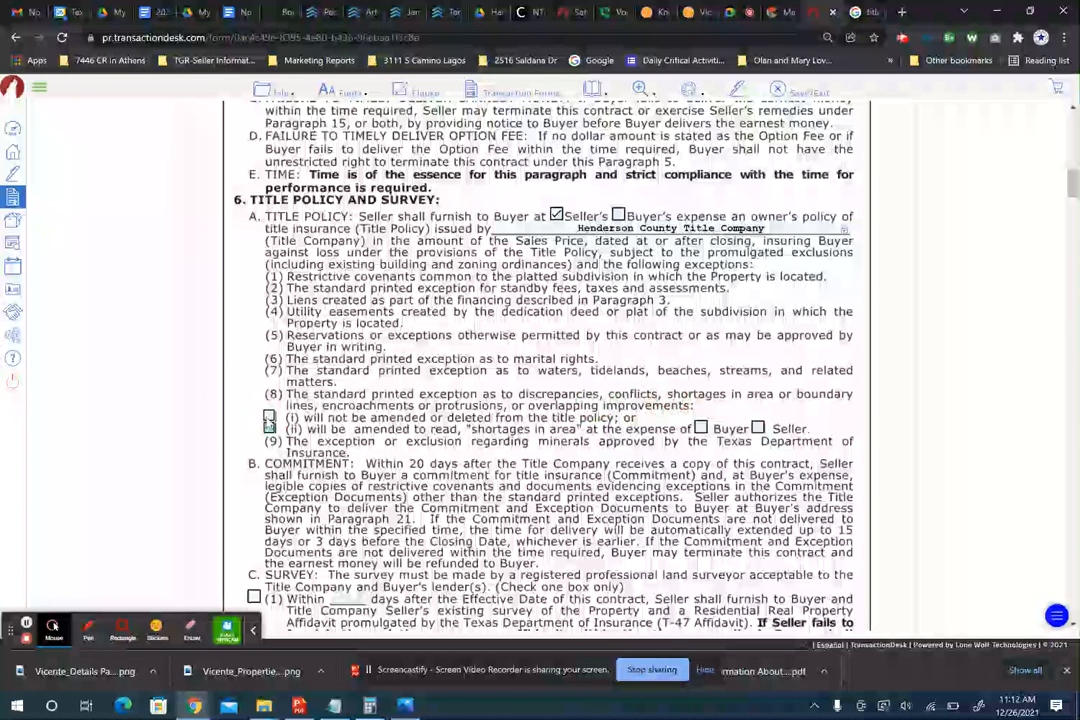
left_click(269, 416)
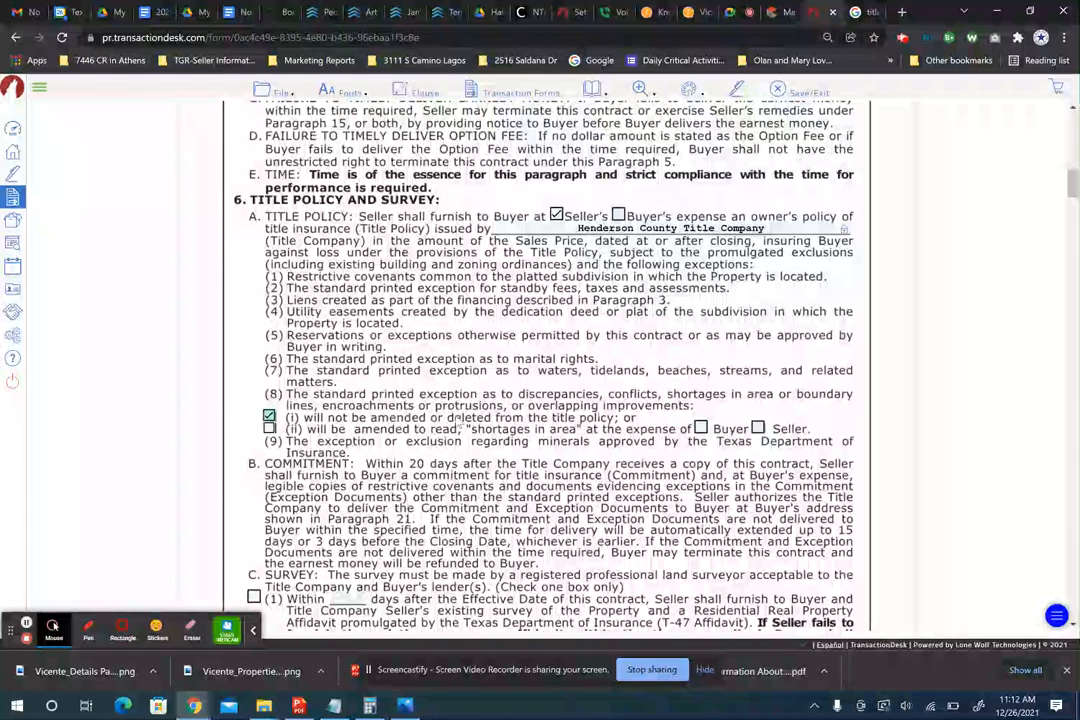
- Switch exception (8) to option (ii), amending shortages in area at Seller's expense
left_click(269, 428)
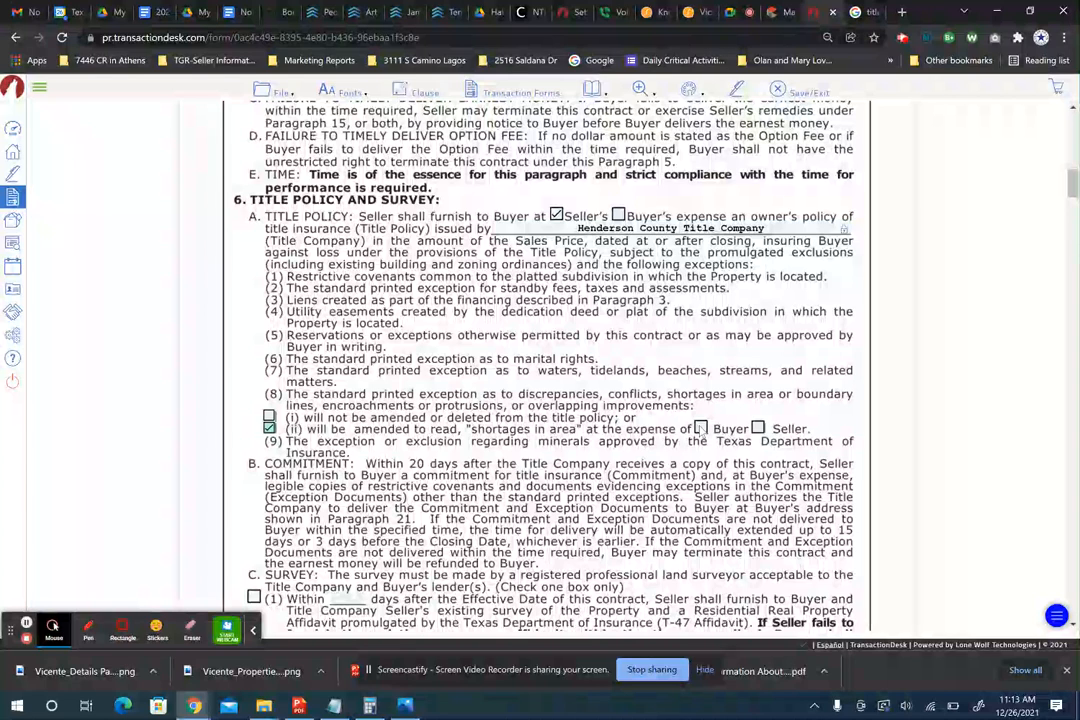
left_click(758, 428)
scroll(669, 472, "down", 3)
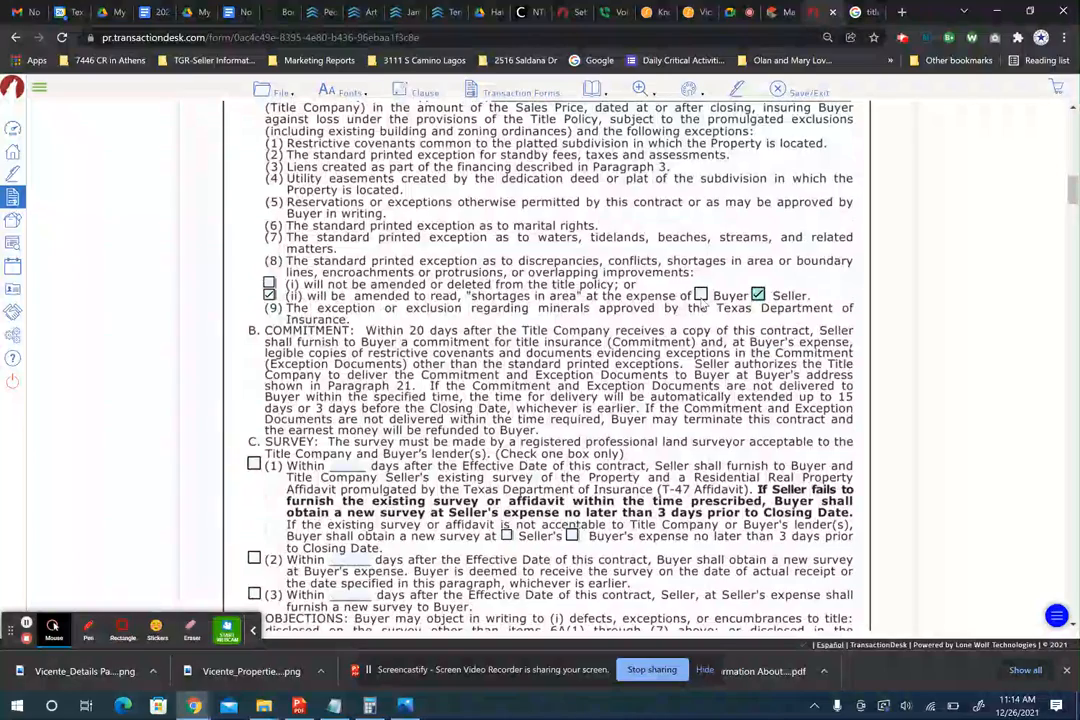
- Select survey option (1) with the existing survey due within 3 days
scroll(580, 252, "up", 3)
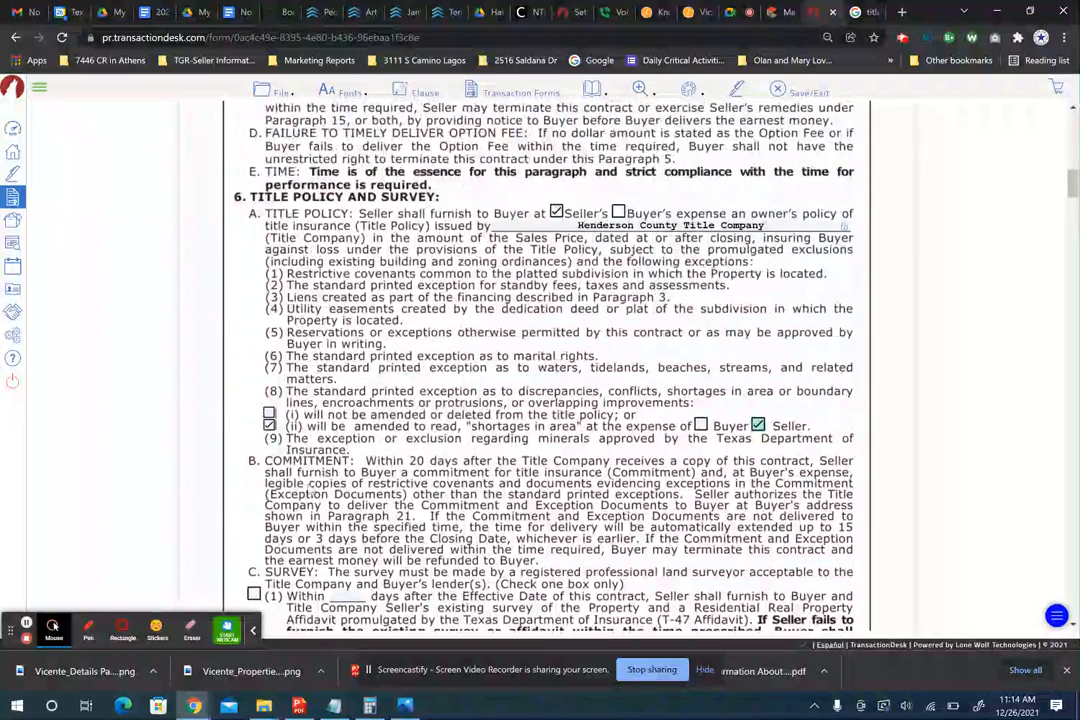
scroll(310, 490, "down", 5)
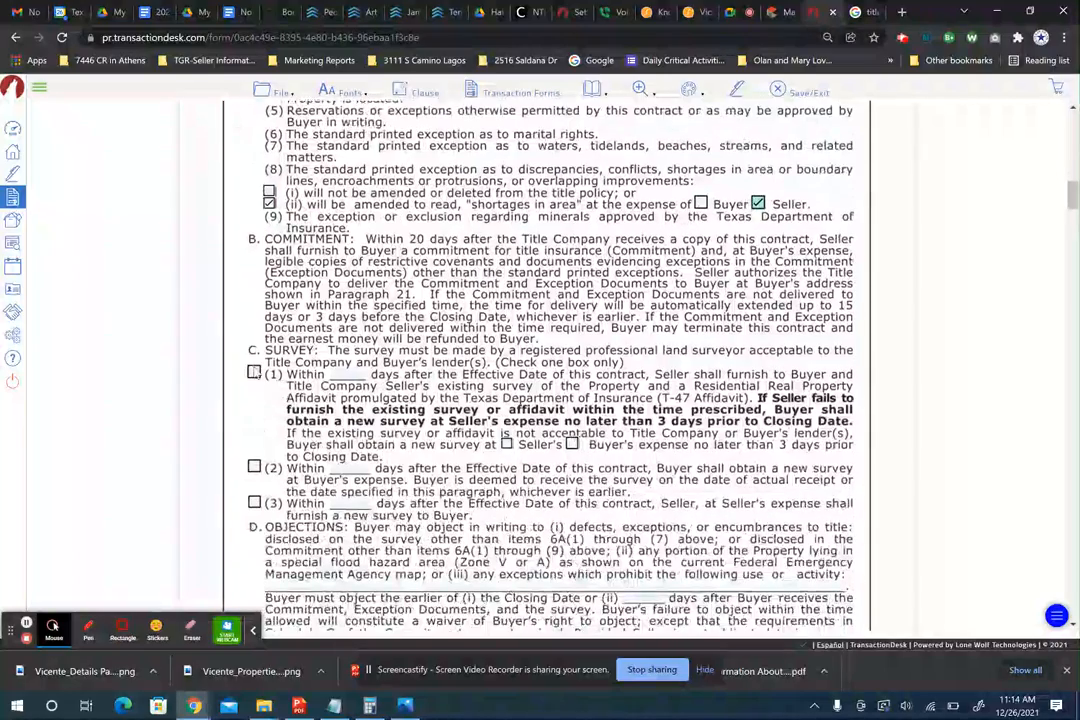
left_click(254, 374)
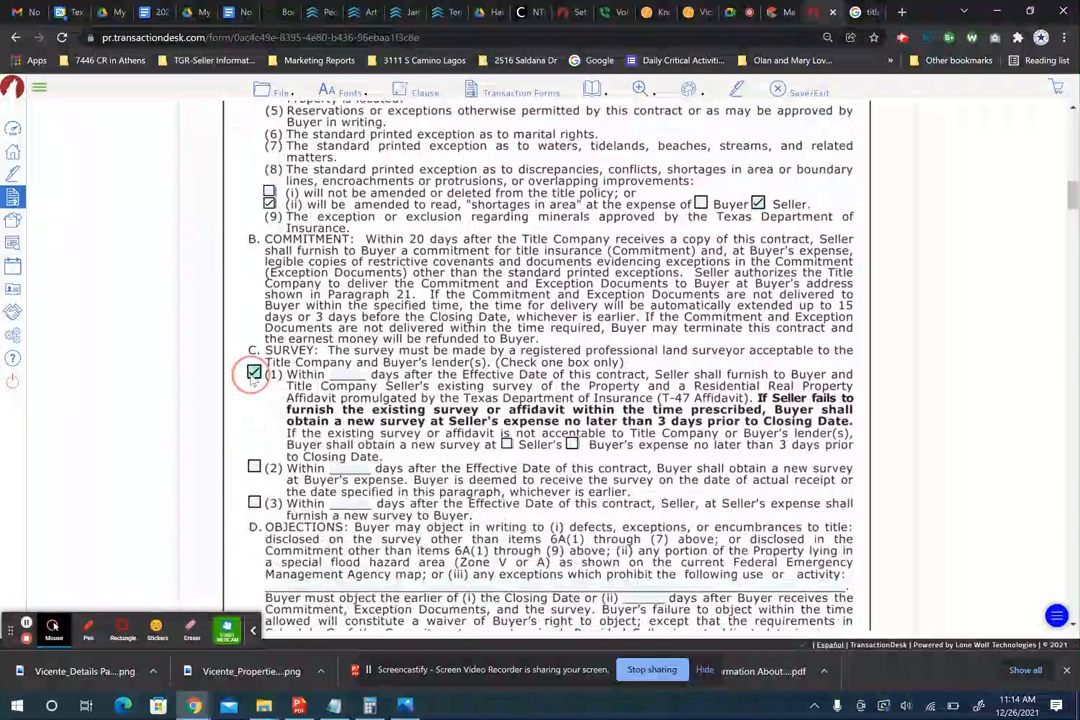
left_click(345, 373)
type("3")
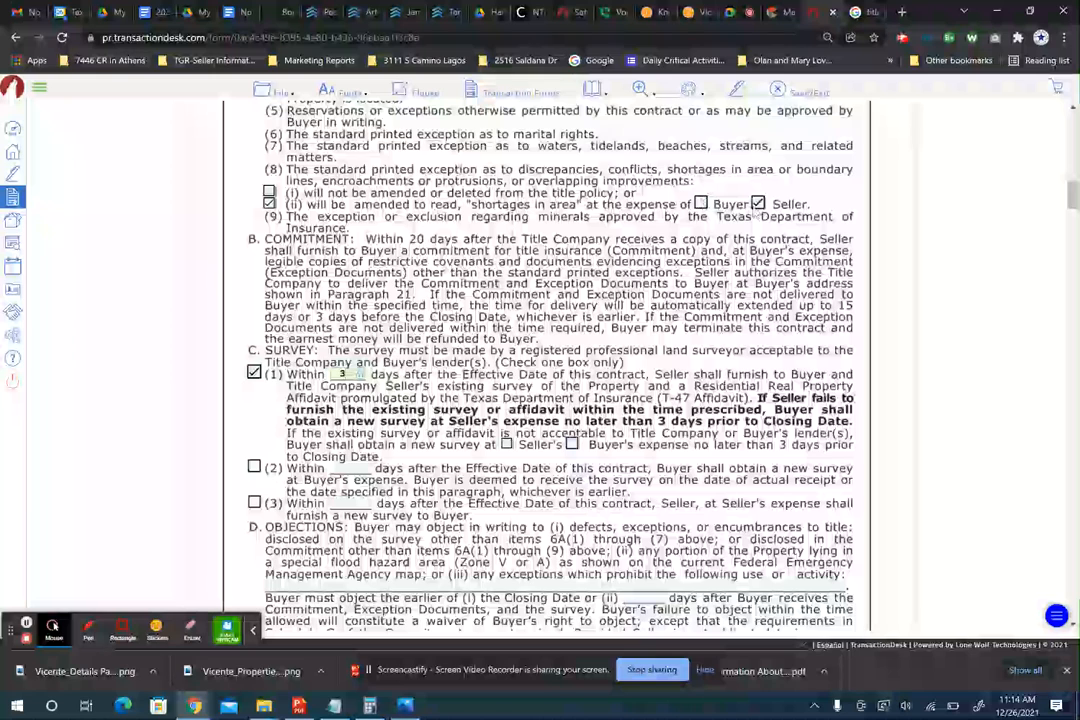
- Put the shortages-in-area amendment and any new survey at Buyer's expense
left_click(701, 204)
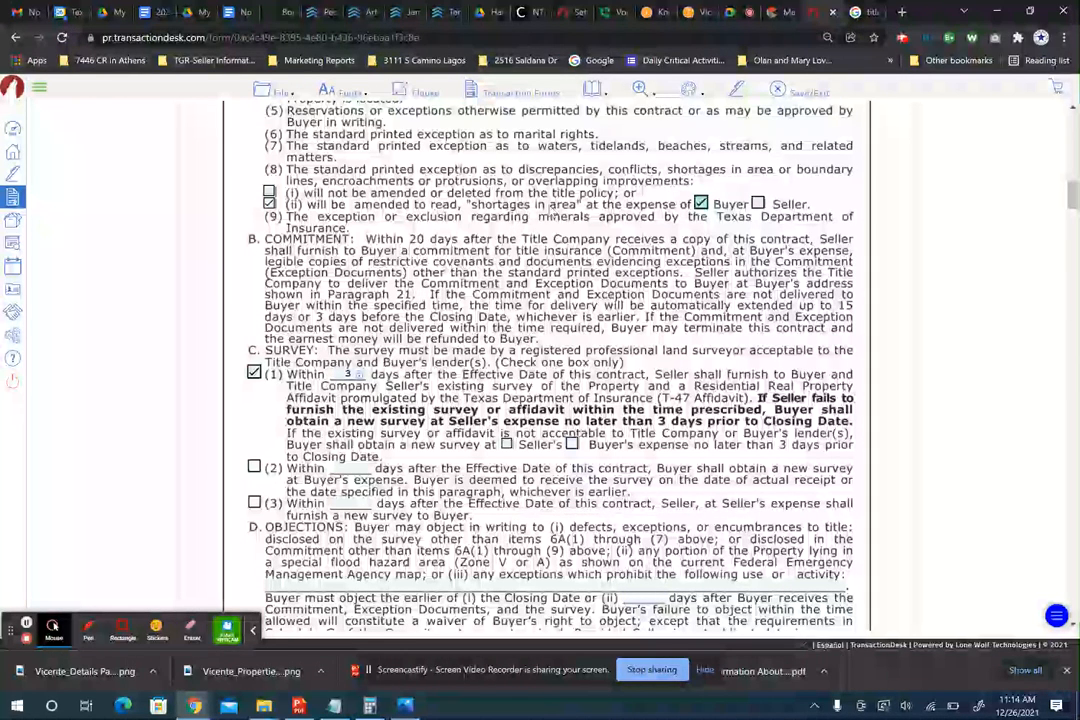
scroll(550, 280, "down", 2)
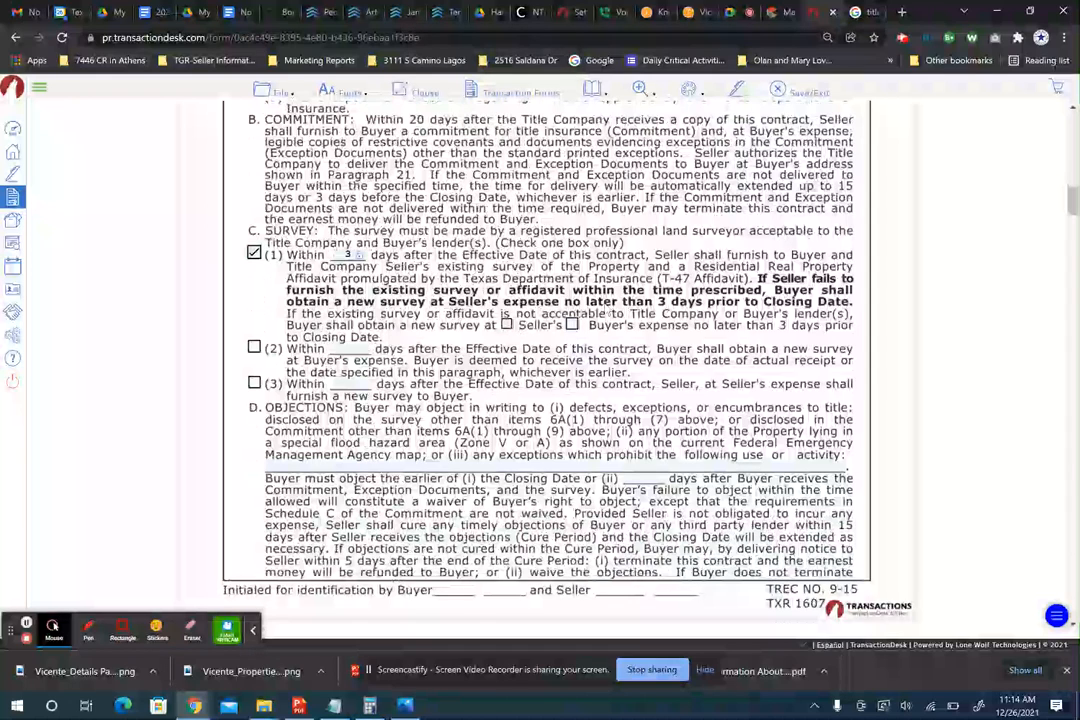
left_click(572, 325)
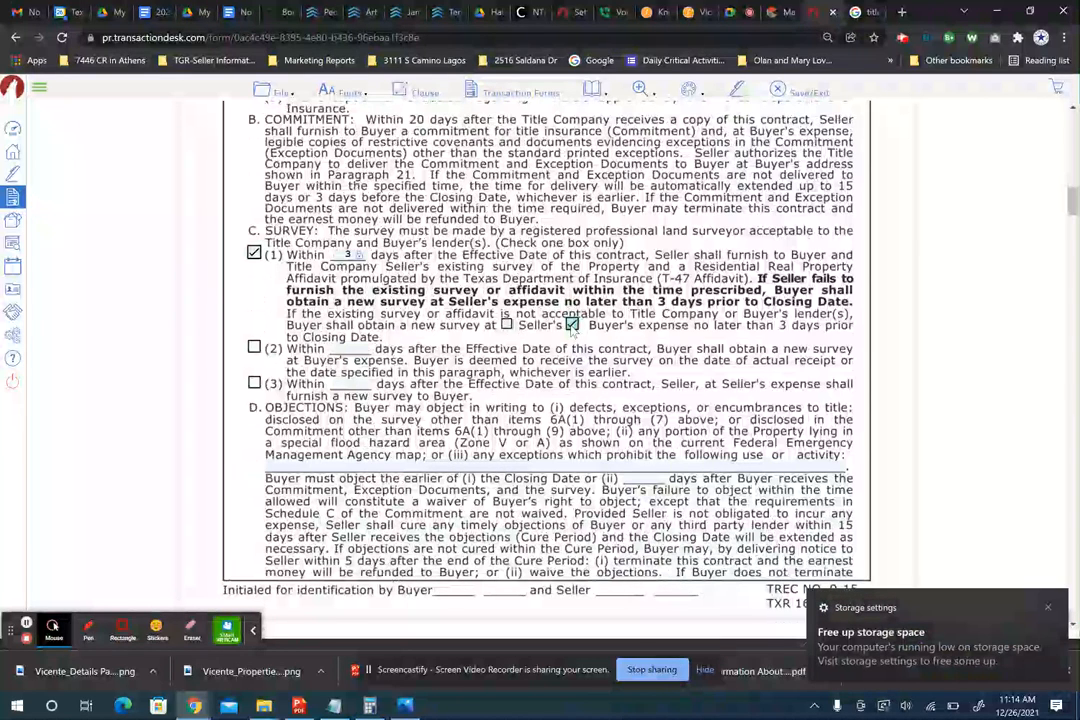
left_click(1049, 610)
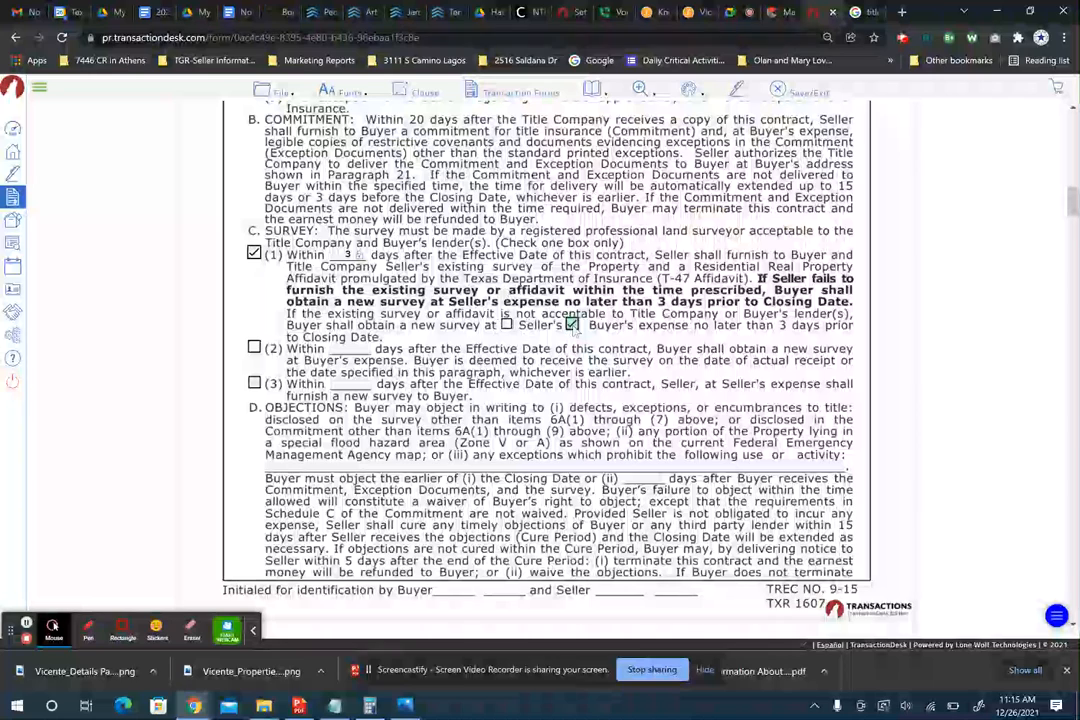
- Mark the property as not subject to mandatory owners' association membership in 6E(2)
scroll(322, 264, "down", 1)
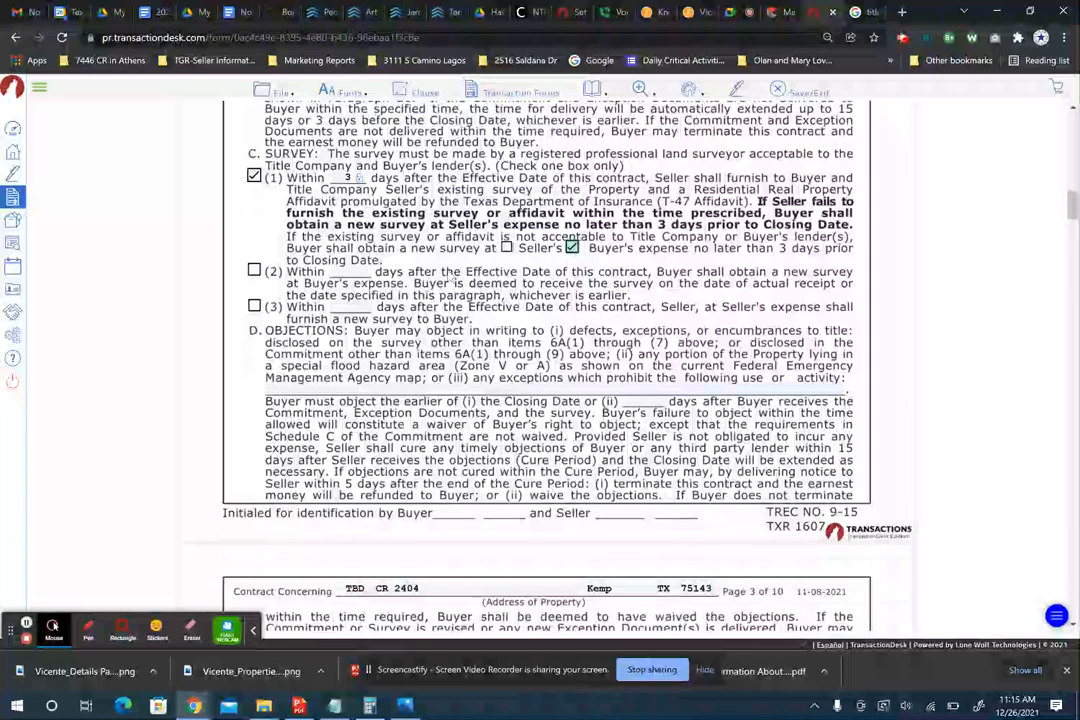
scroll(452, 281, "down", 1)
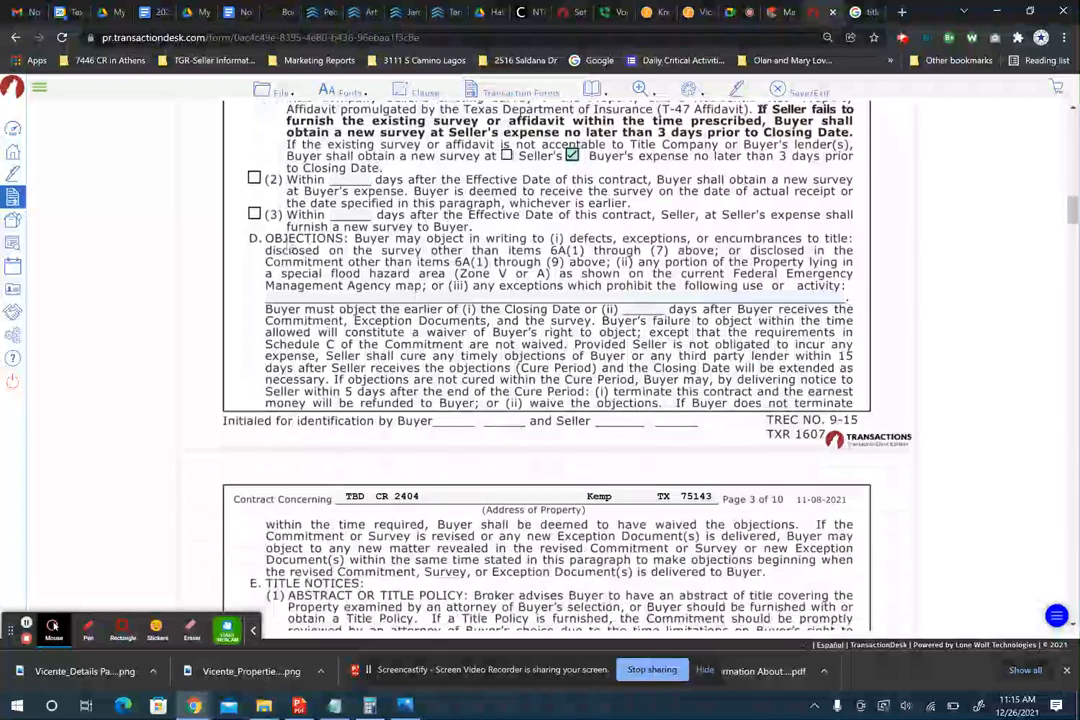
scroll(468, 291, "down", 1)
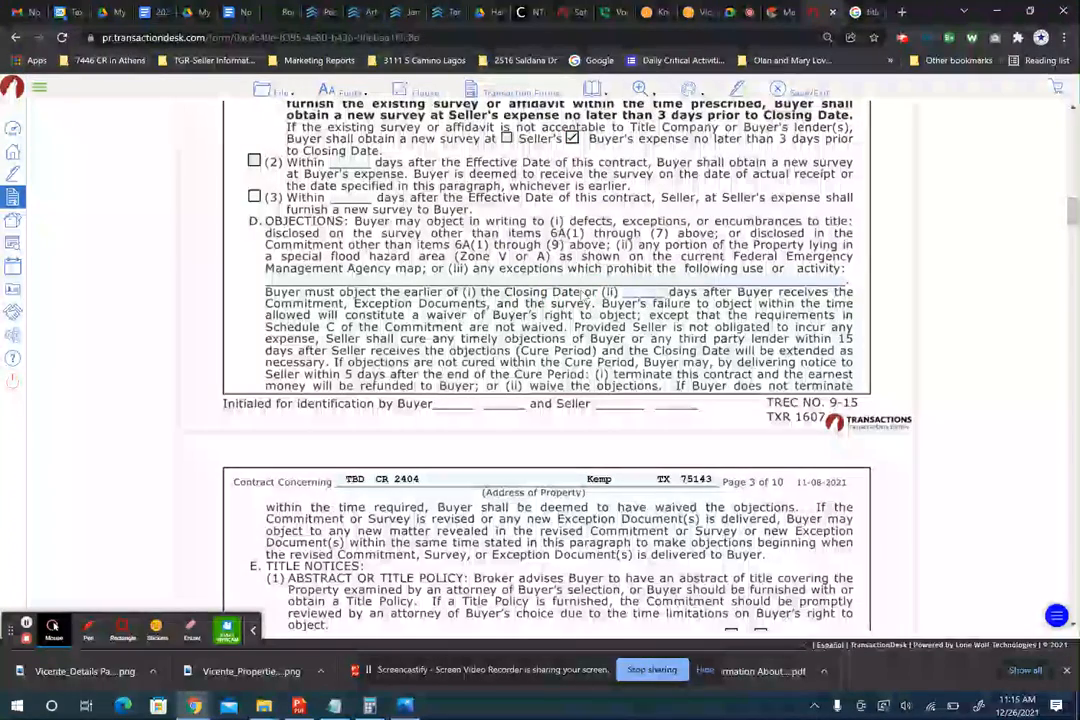
scroll(583, 297, "down", 3)
scroll(546, 380, "down", 2)
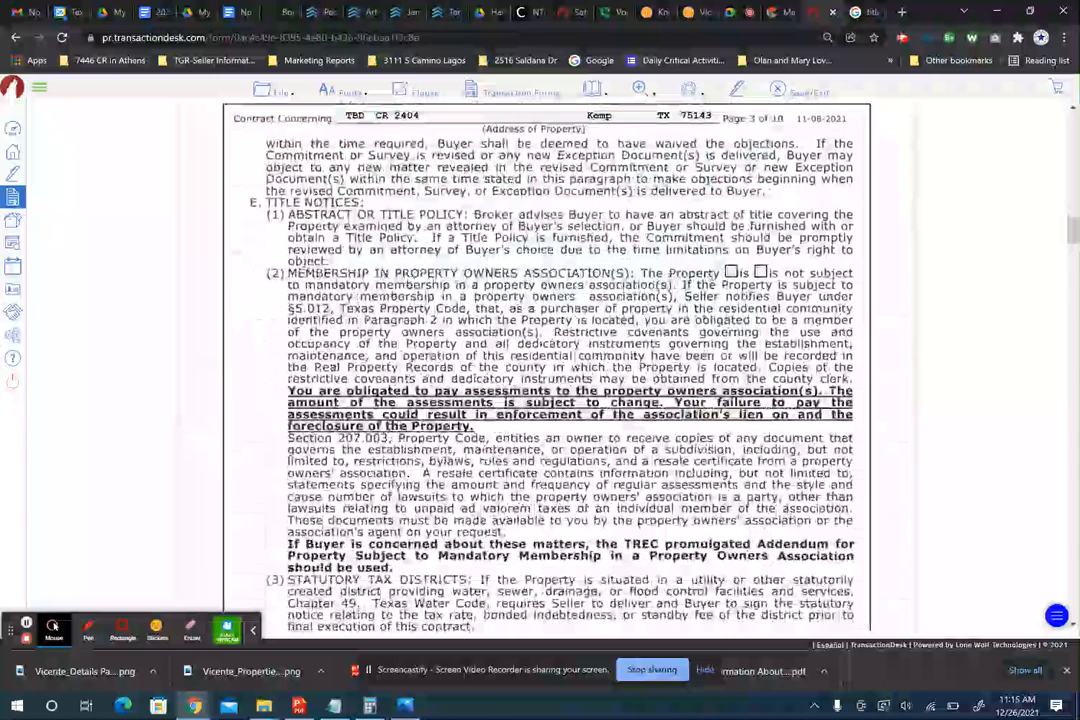
left_click(761, 272)
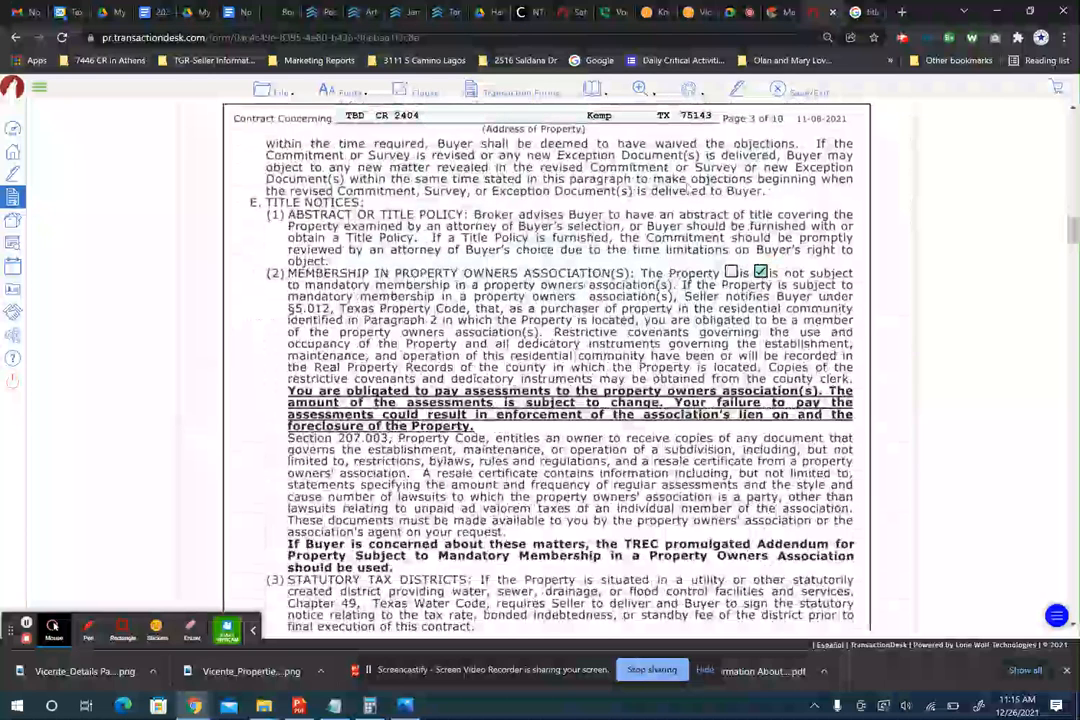
- Confirm the HOA field reads None in the TBD CR 2404 NTREIS listing
left_click(781, 12)
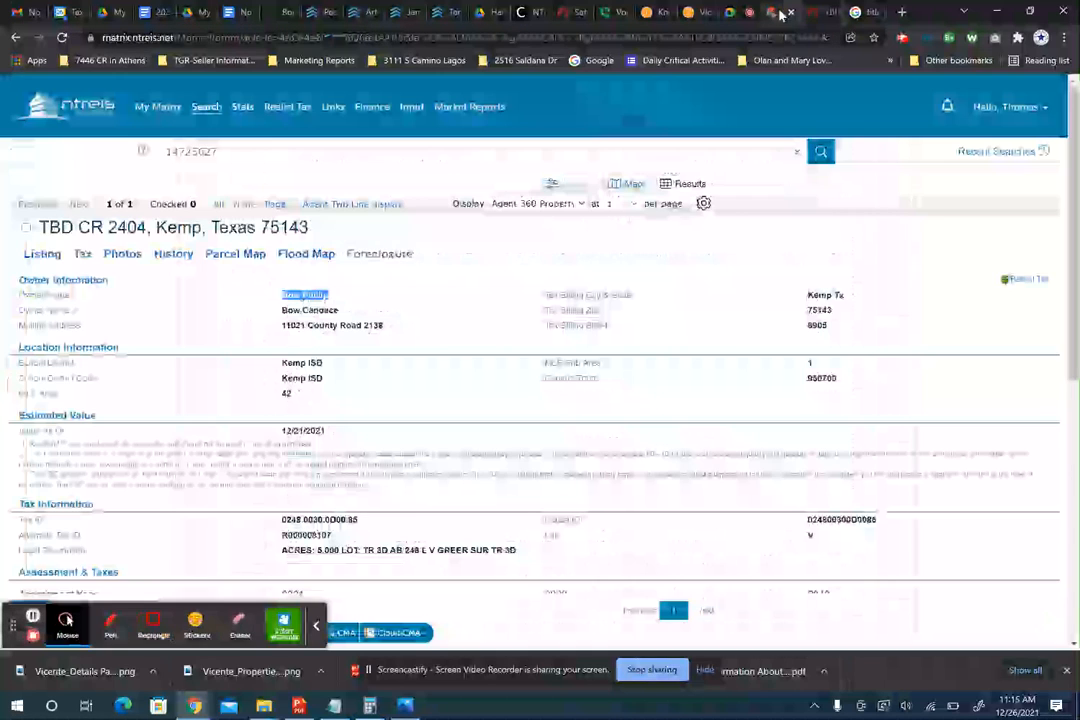
left_click(42, 256)
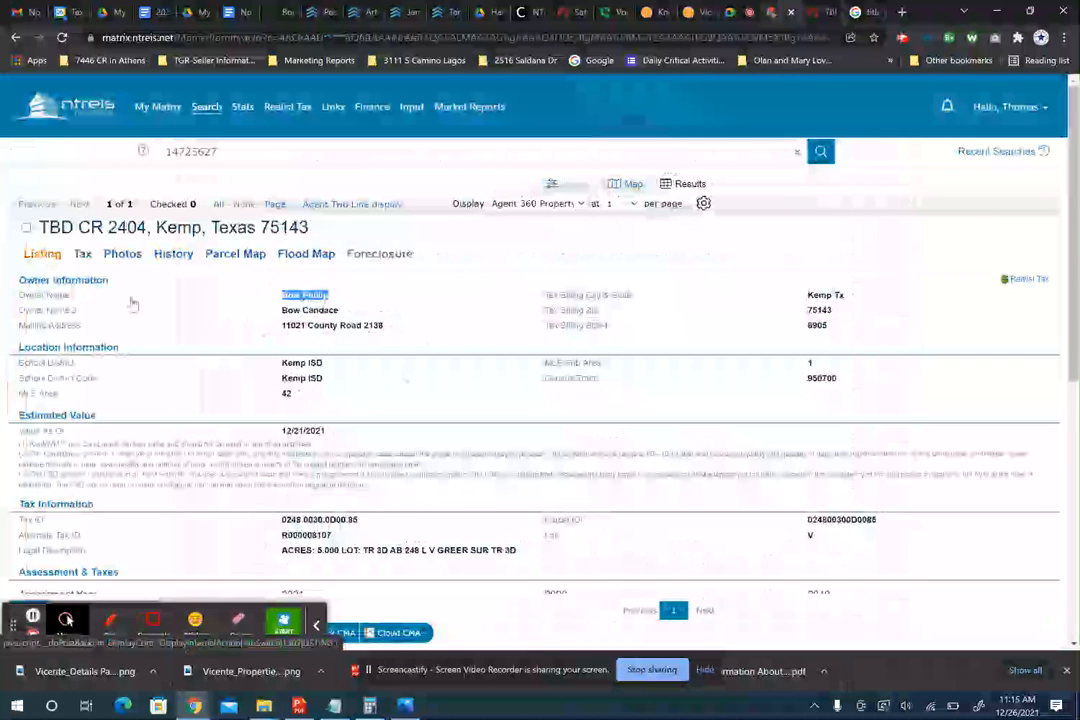
scroll(428, 381, "down", 2)
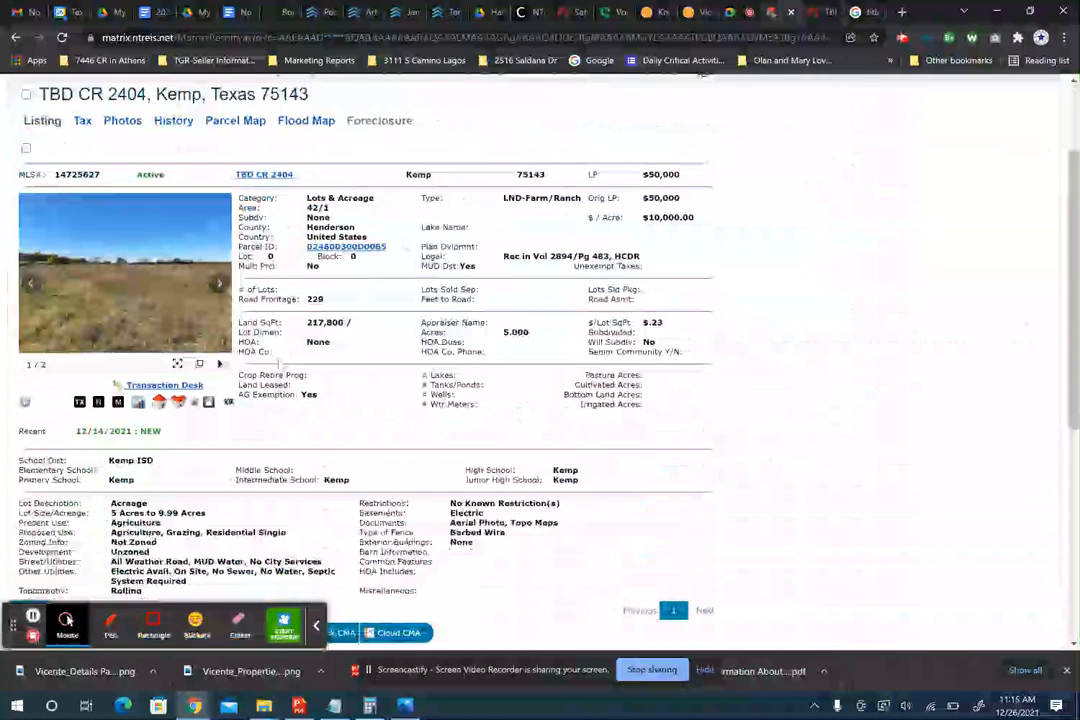
left_click_drag(306, 342, 324, 342)
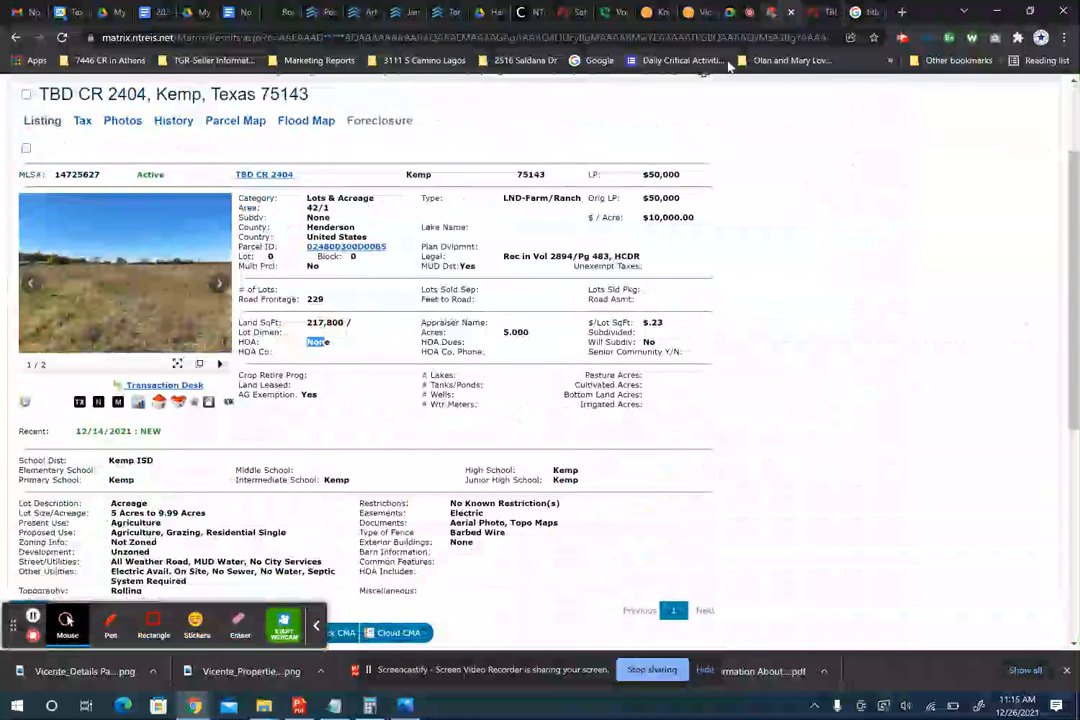
left_click(815, 12)
scroll(571, 363, "down", 1)
scroll(571, 366, "down", 6)
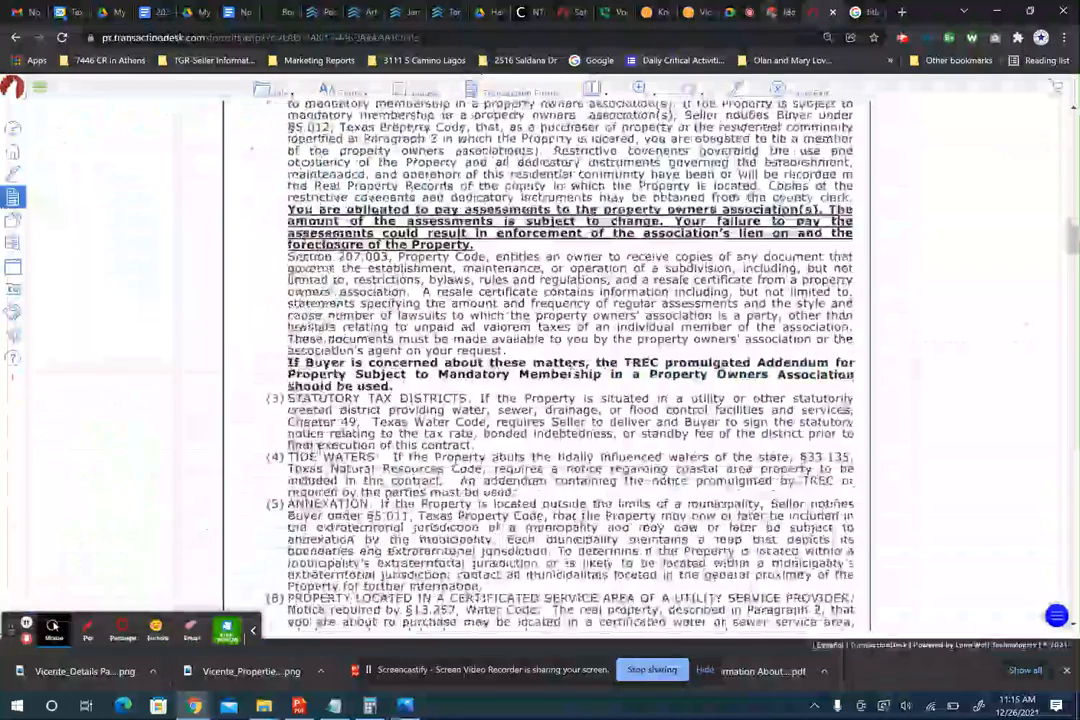
scroll(573, 368, "down", 2)
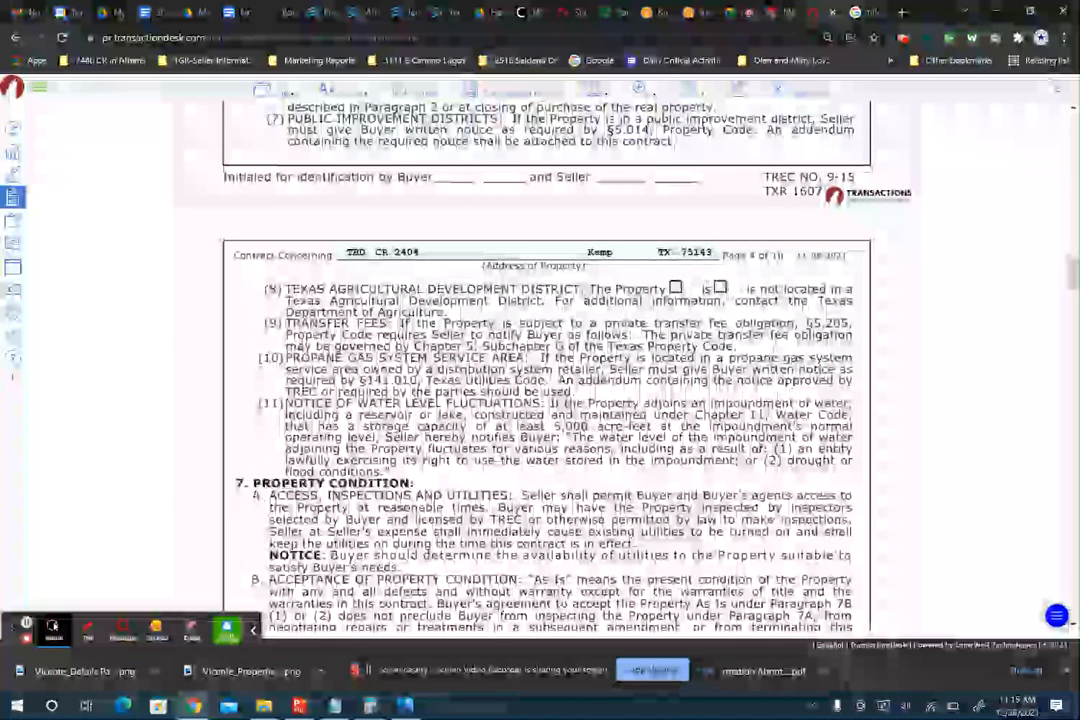
- Check 'is not' in 6E(8) for an Agricultural Development District, then review the NTREIS listing
left_click(721, 288)
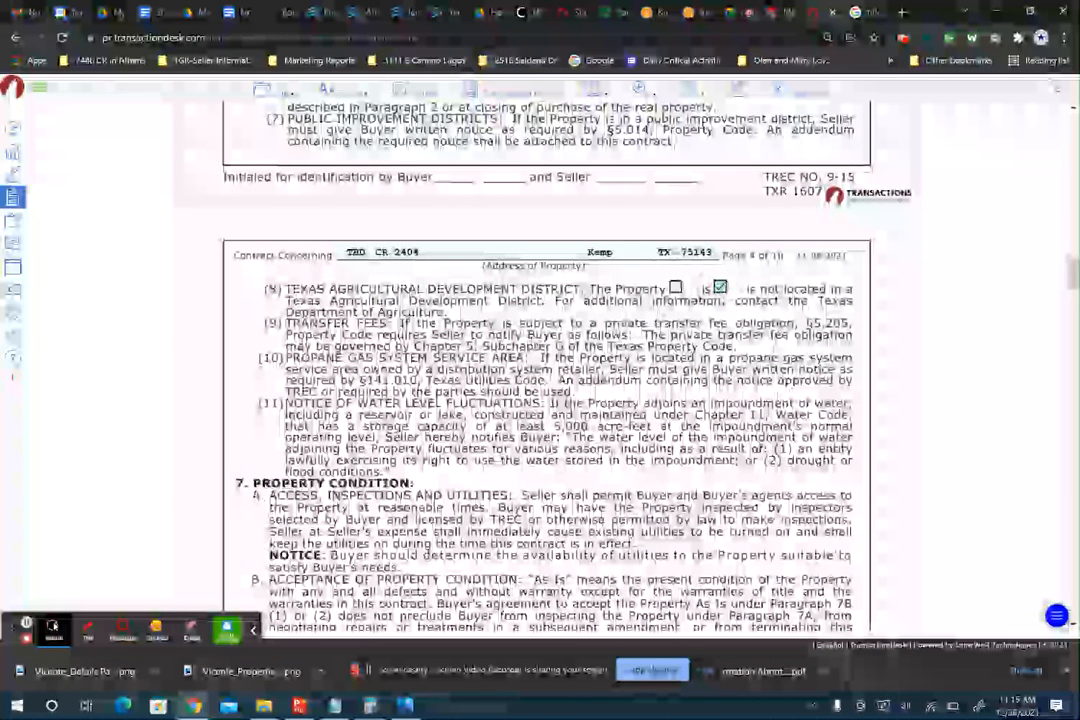
left_click(783, 14)
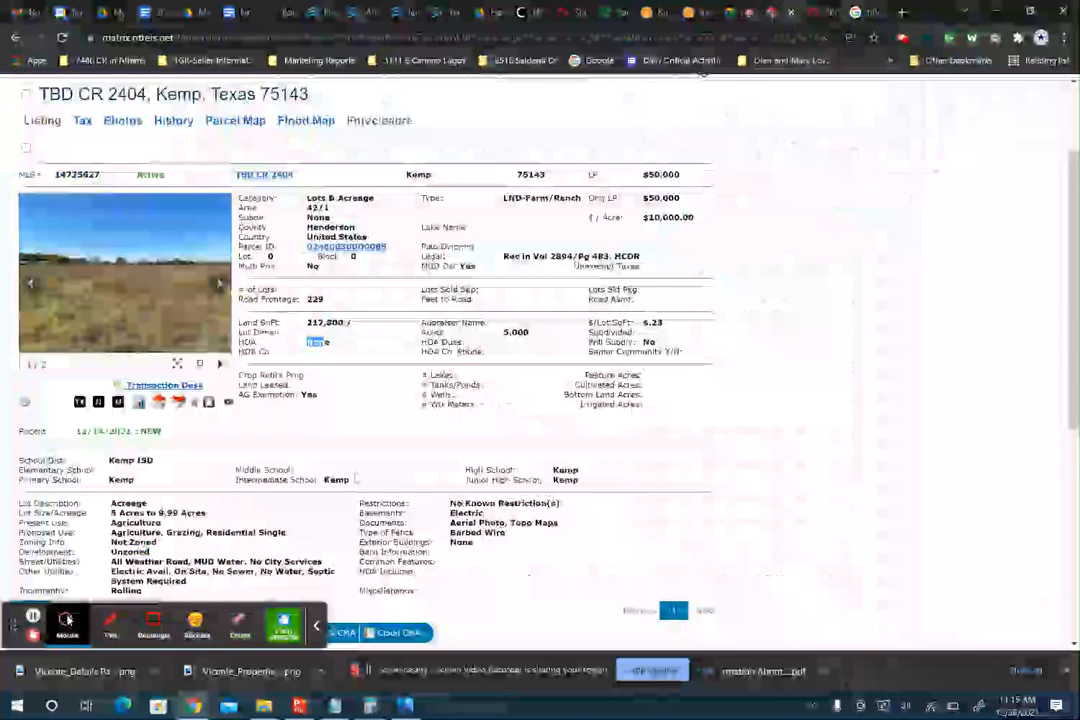
scroll(356, 473, "down", 5)
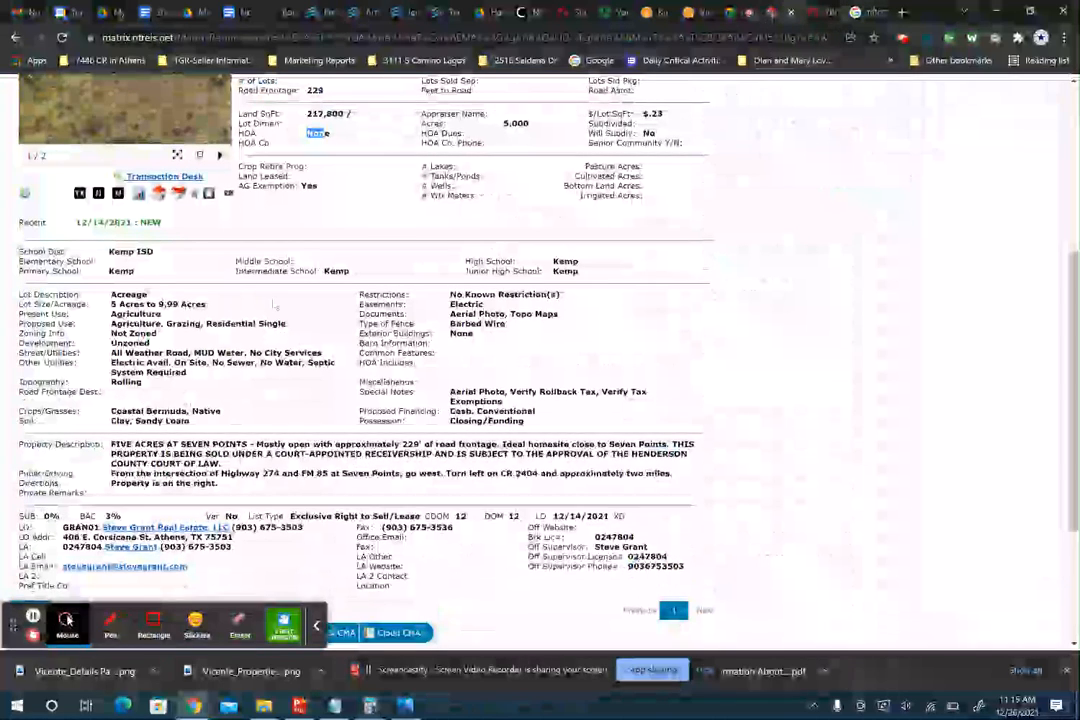
left_click(438, 399)
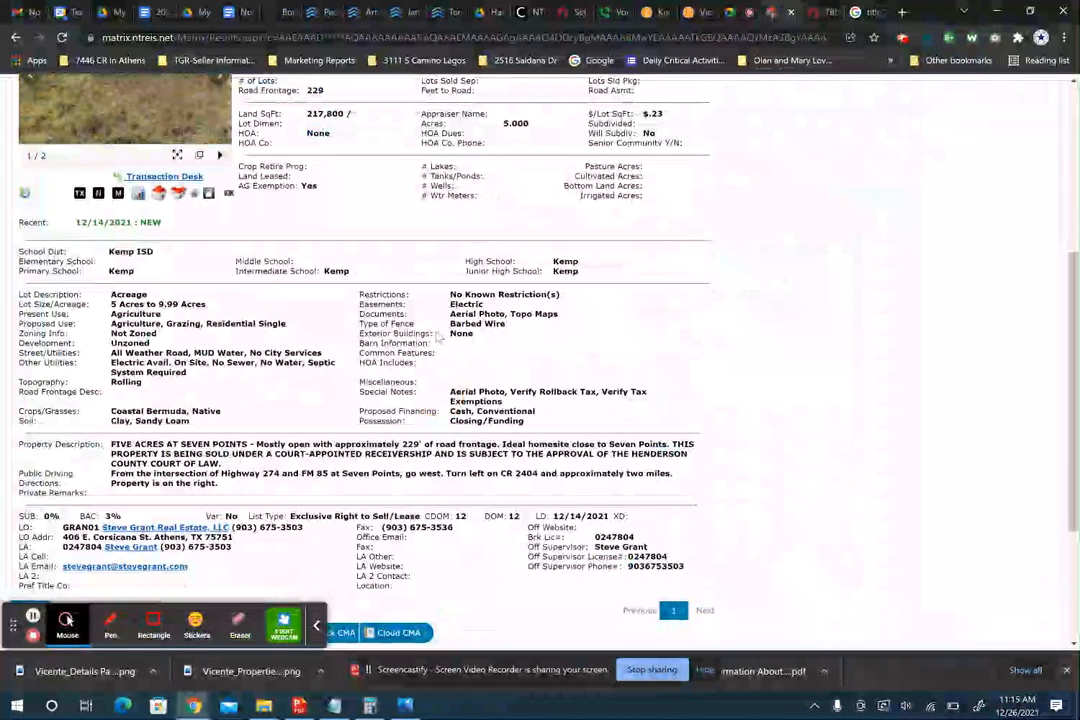
scroll(435, 330, "up", 2)
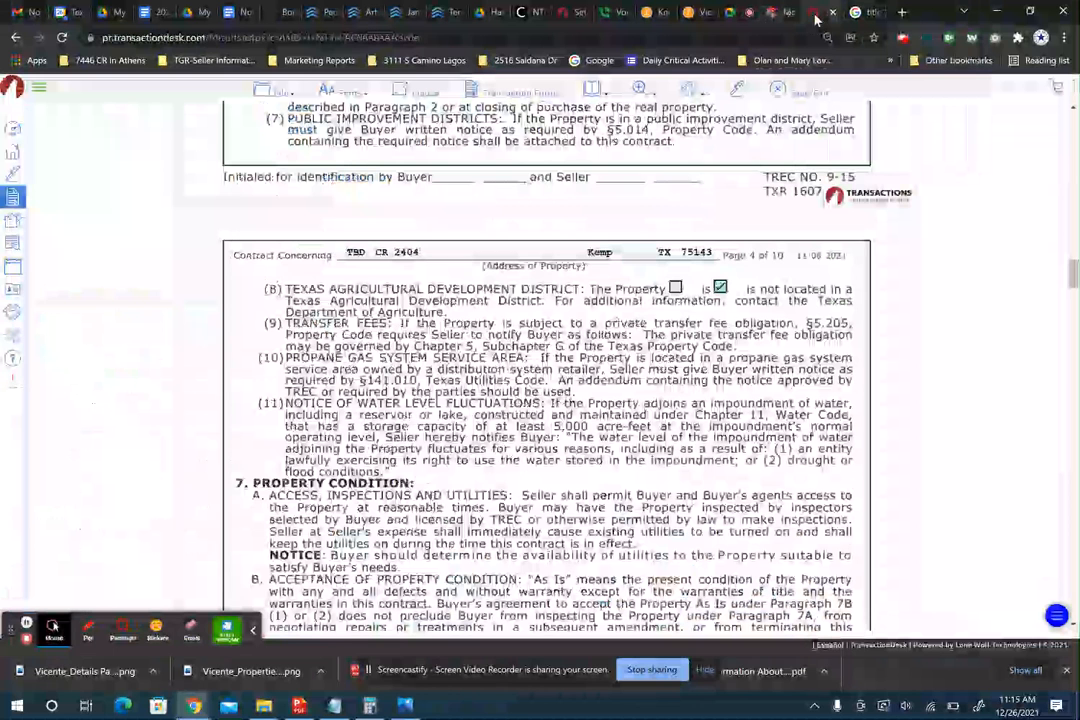
- Check paragraph 7B option (1) so the Buyer accepts the Property As Is
left_click(810, 14)
scroll(546, 360, "down", 2)
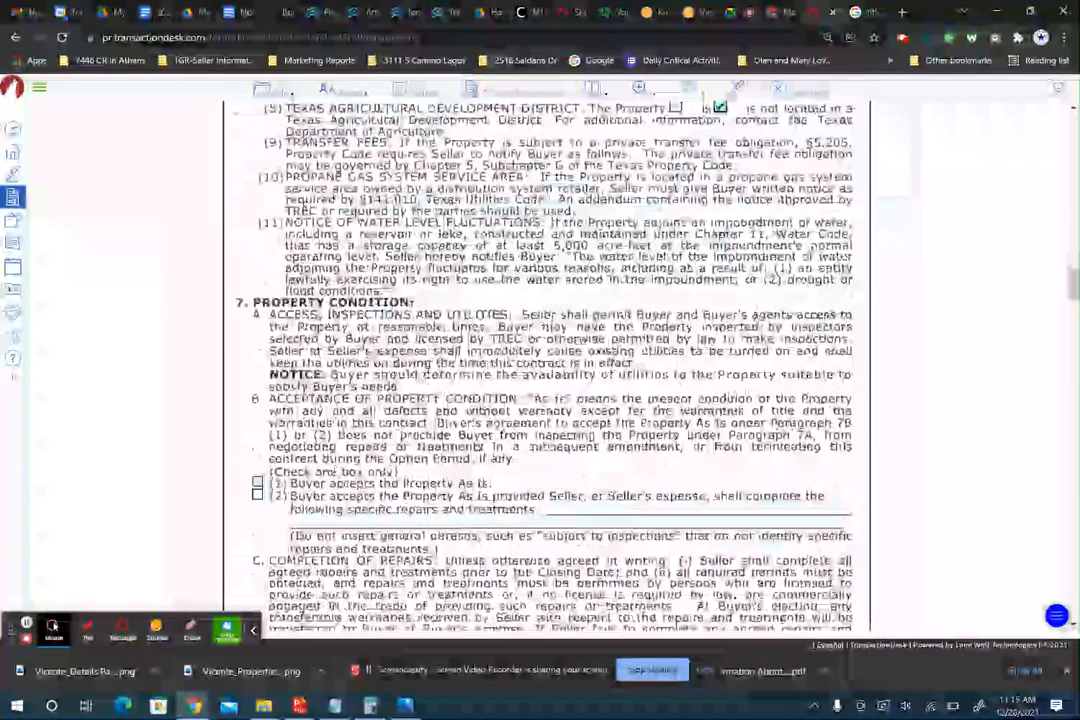
scroll(562, 401, "down", 1)
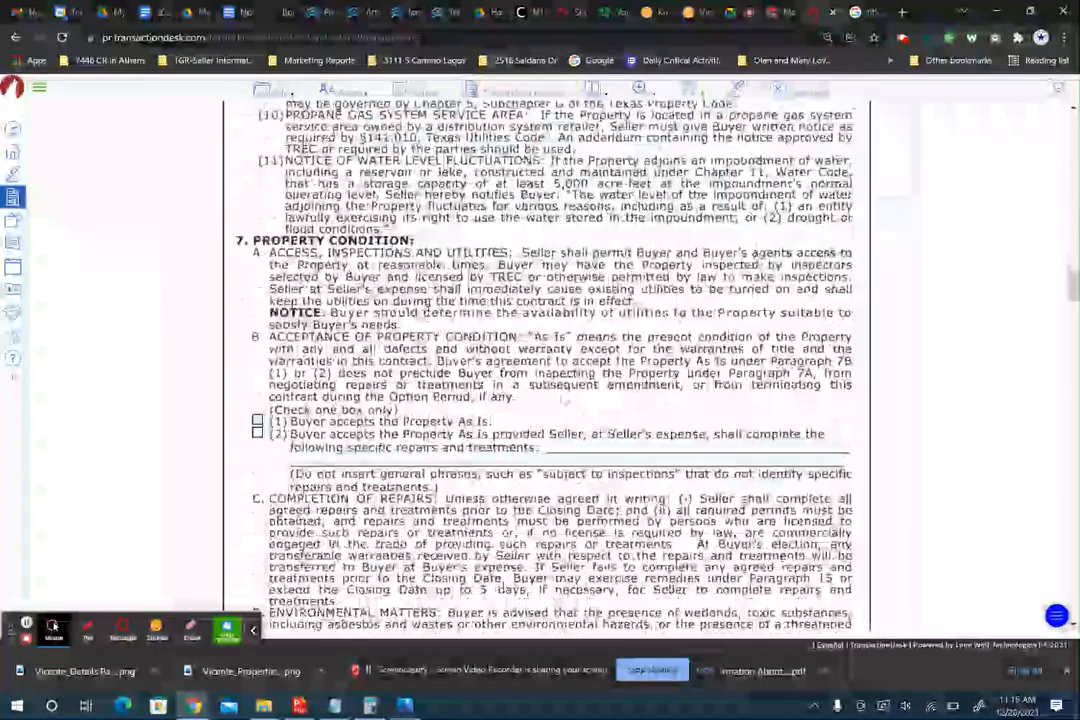
scroll(562, 401, "down", 1)
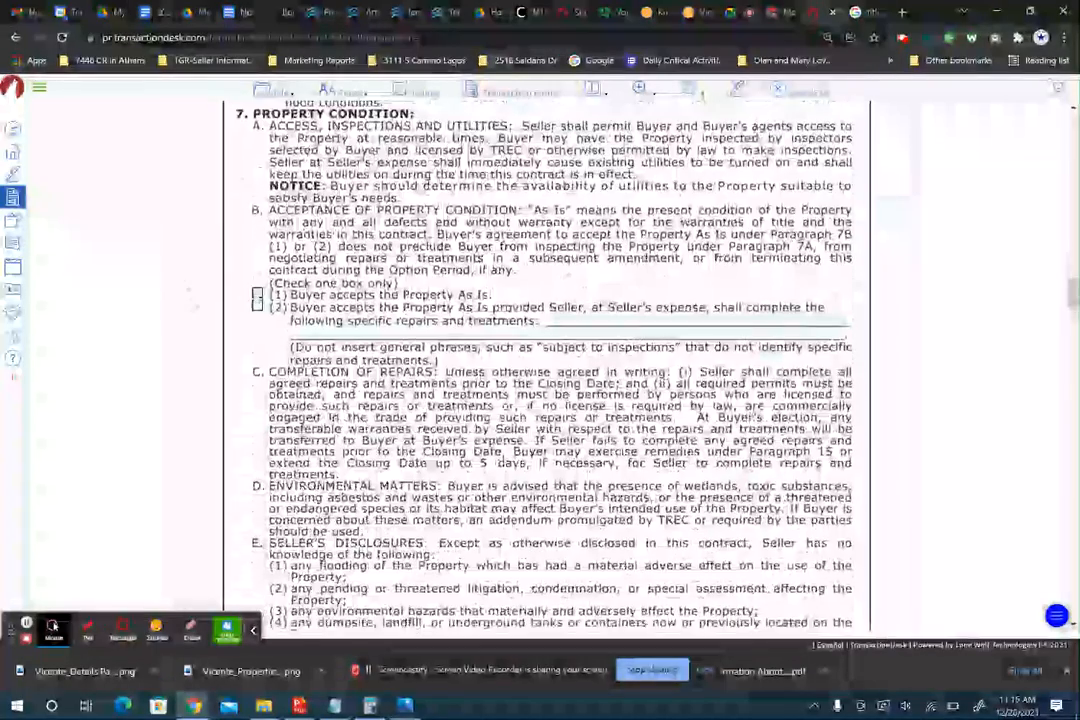
left_click(256, 295)
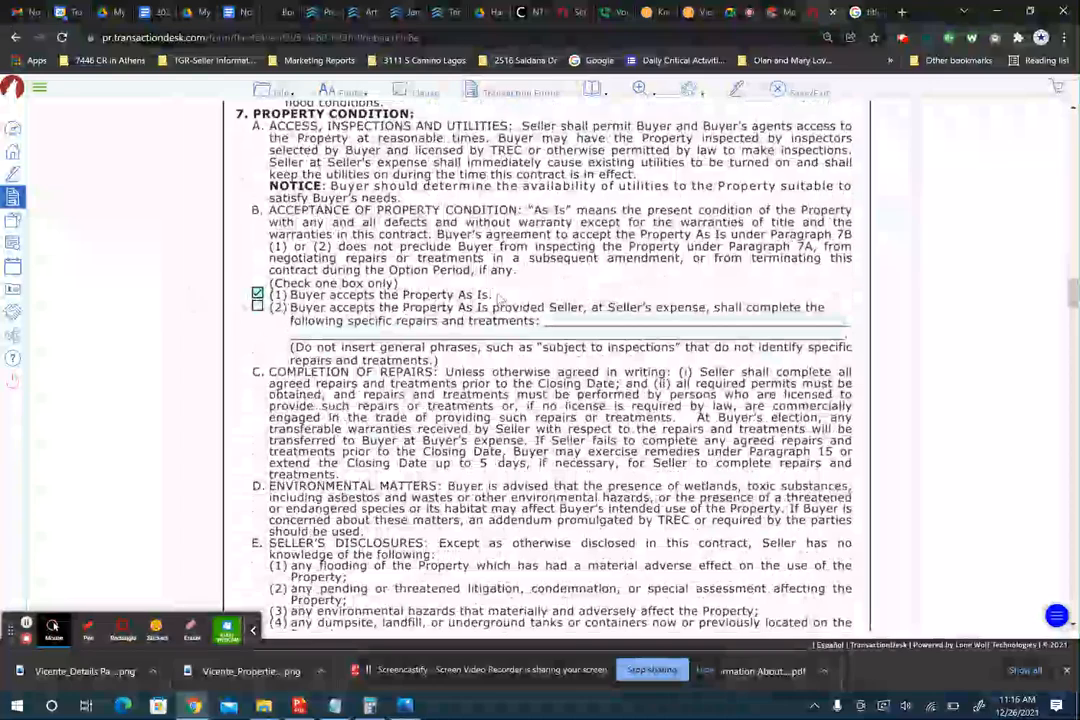
scroll(499, 298, "down", 3)
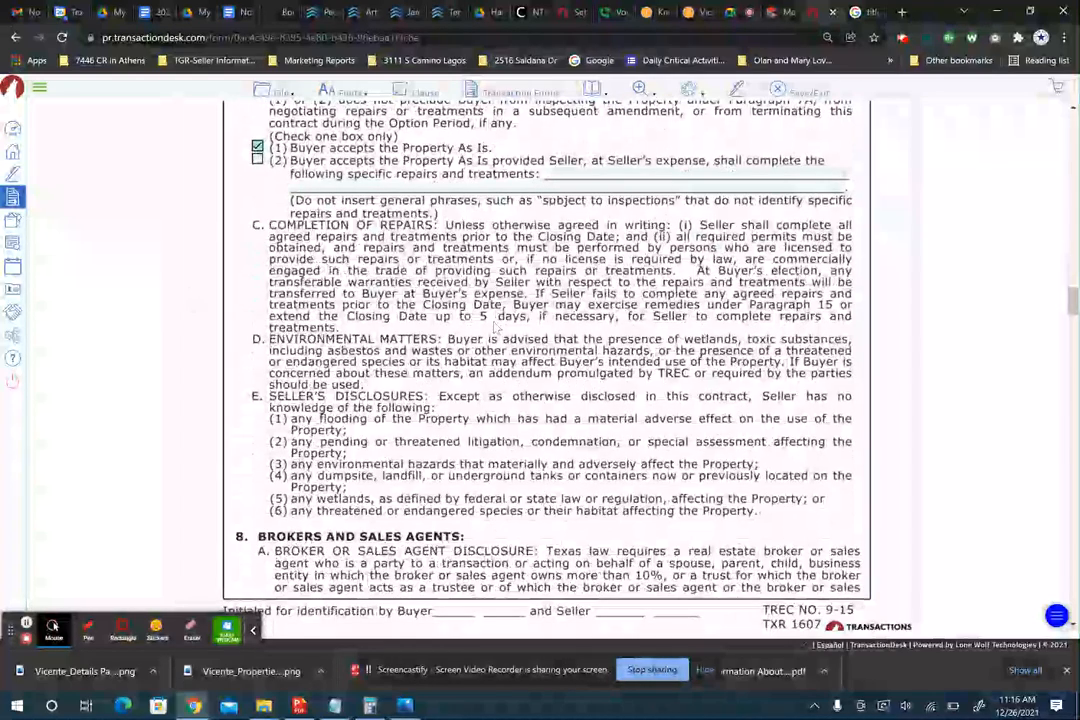
scroll(508, 345, "down", 8)
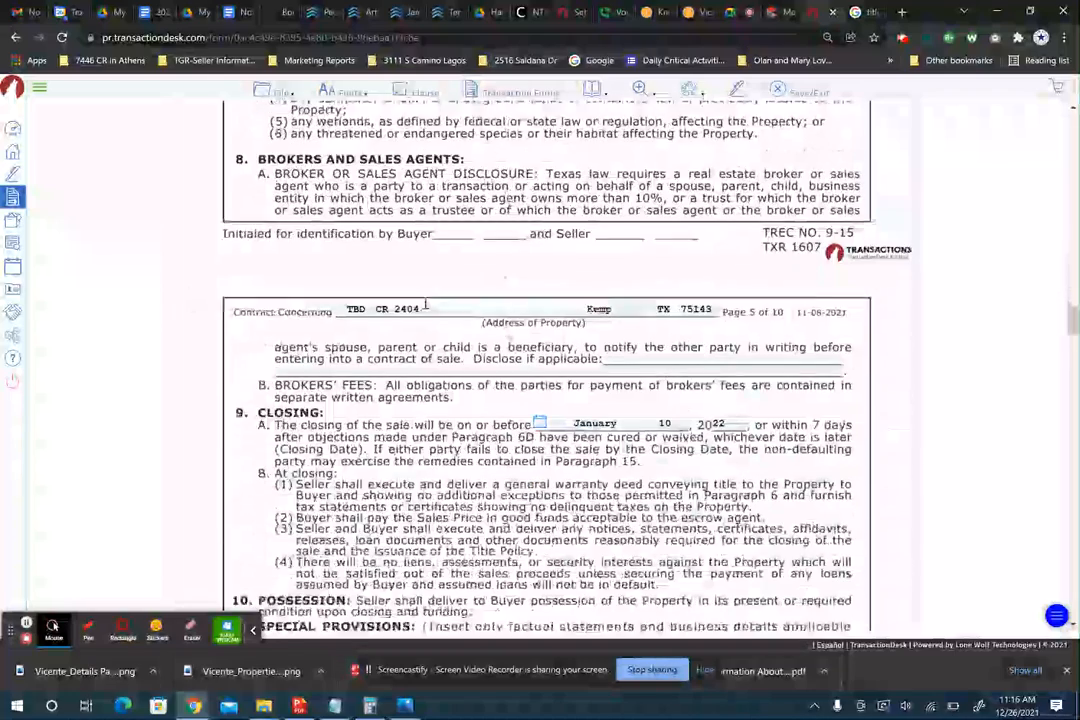
scroll(447, 378, "down", 2)
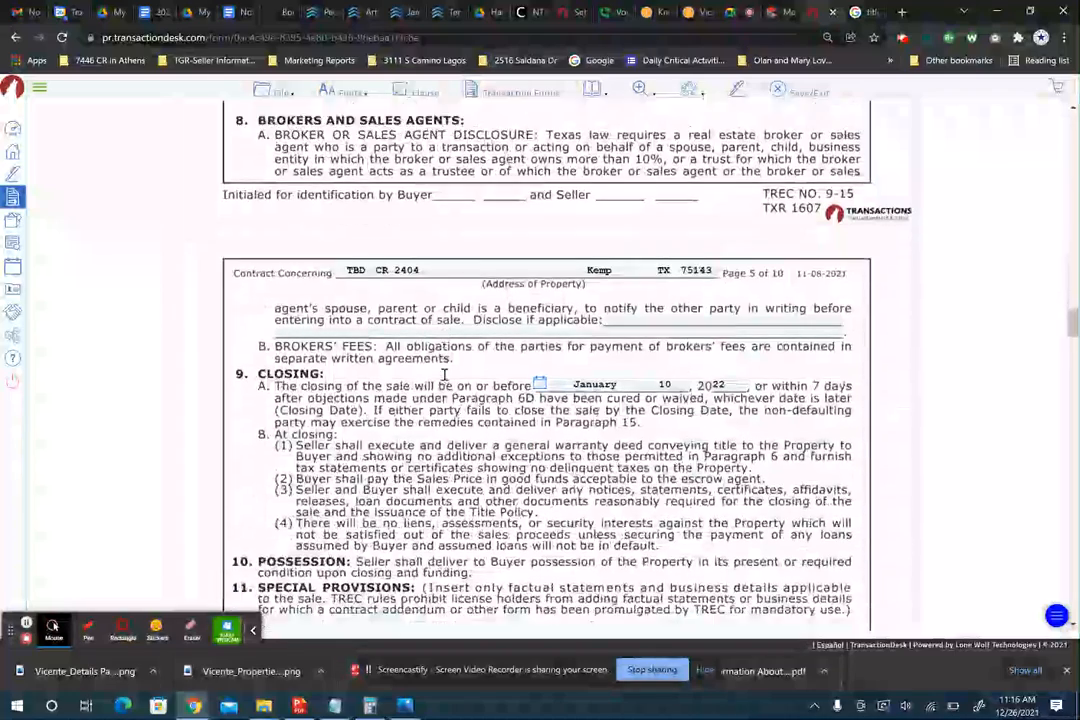
scroll(447, 380, "down", 2)
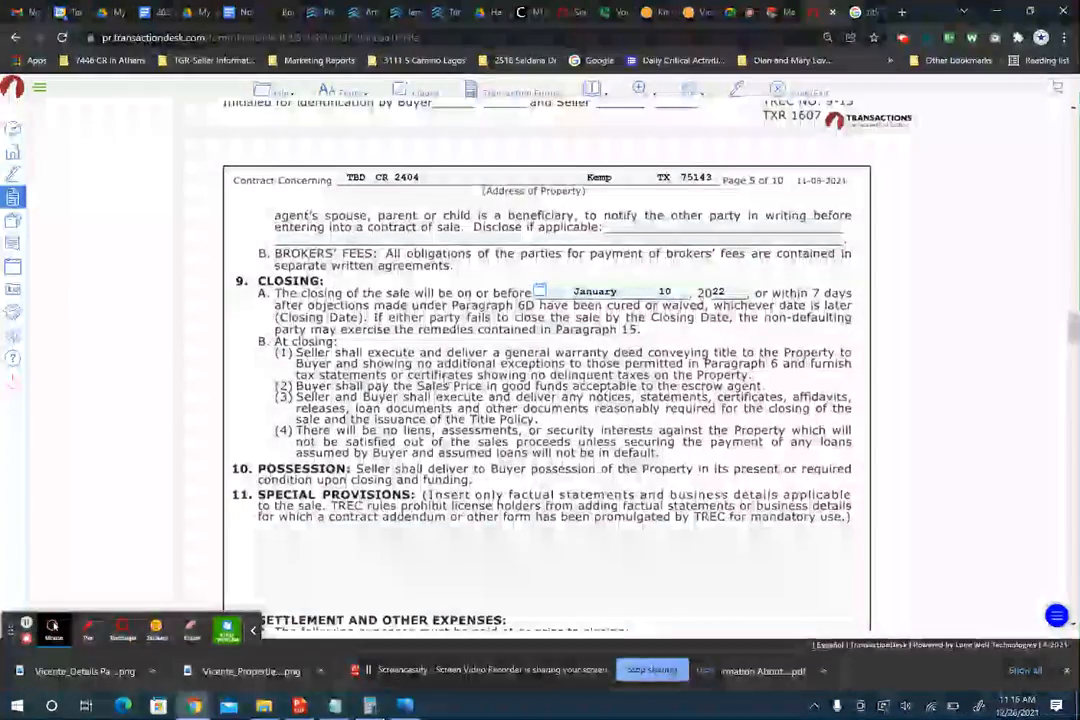
- Begin the Special Provisions text with the 'LEGAL DESCRIPTION:' label
scroll(447, 380, "down", 2)
left_click(364, 427)
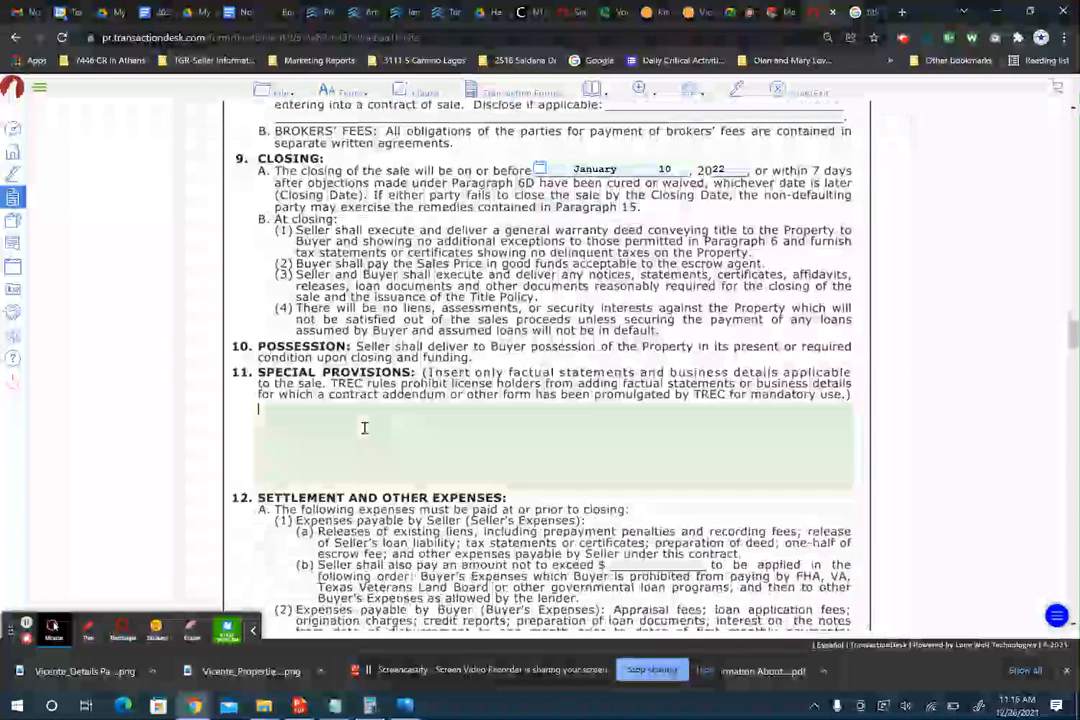
type("LEGAL SE")
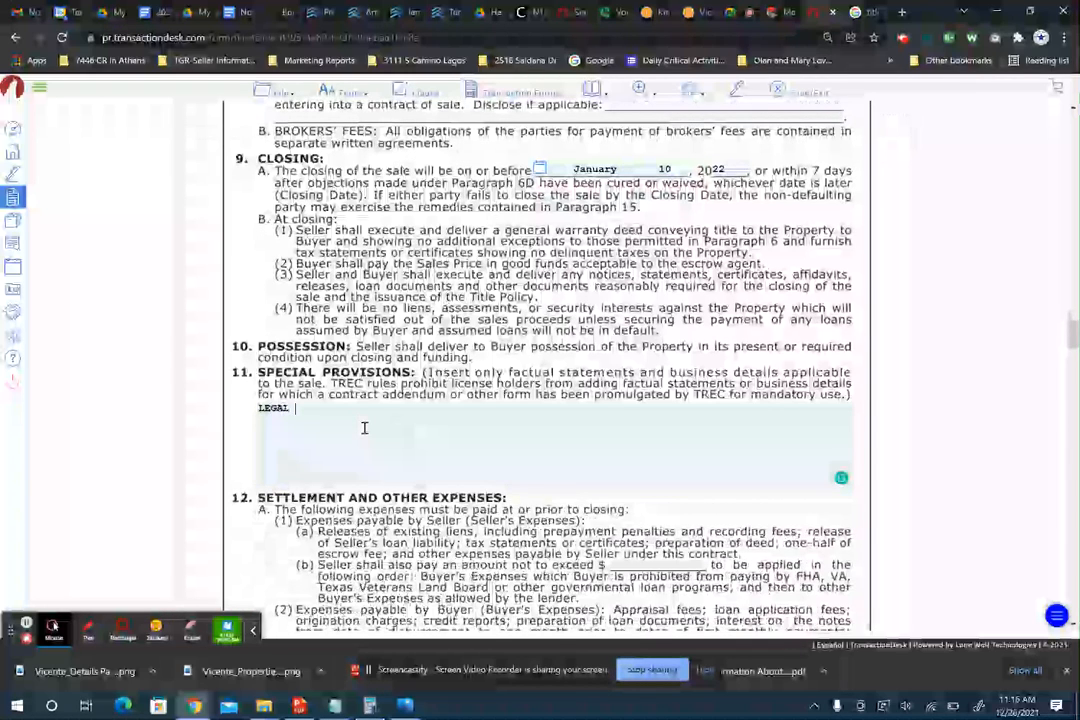
key("BackSpace")
key("BackSpace")
type("DESCRIPTION:")
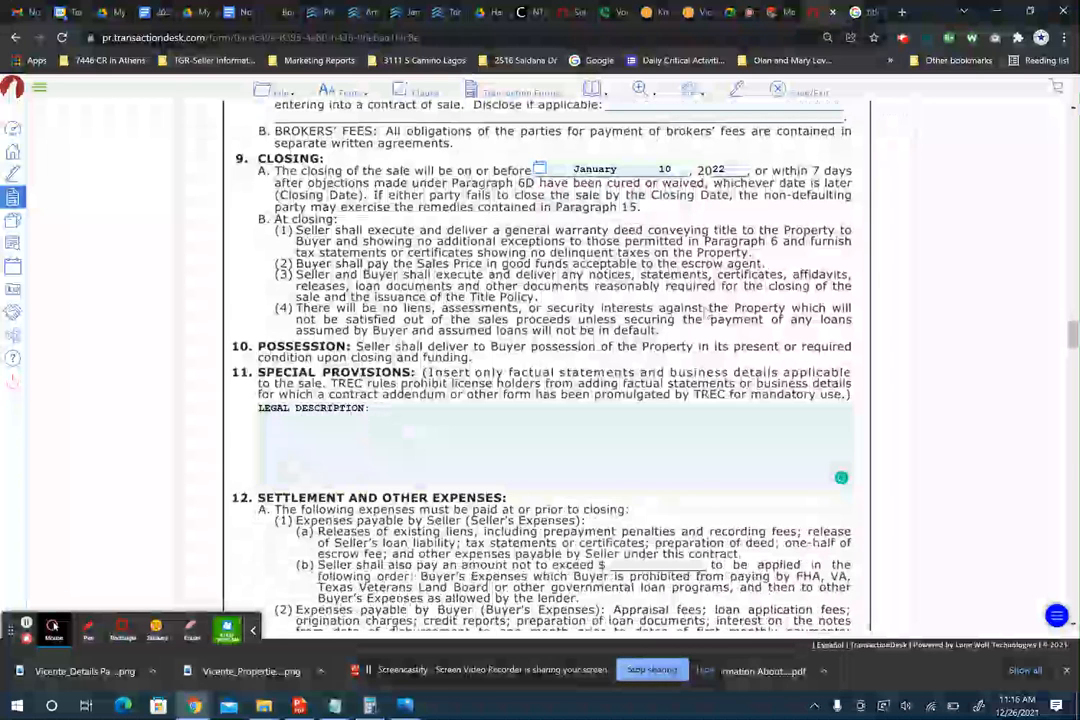
- Copy 'ACRES: 5.000 LOT: TR 3D AB 248 L V GREER SUR TR 3D' from the Matrix tax record into Special Provisions
left_click(782, 12)
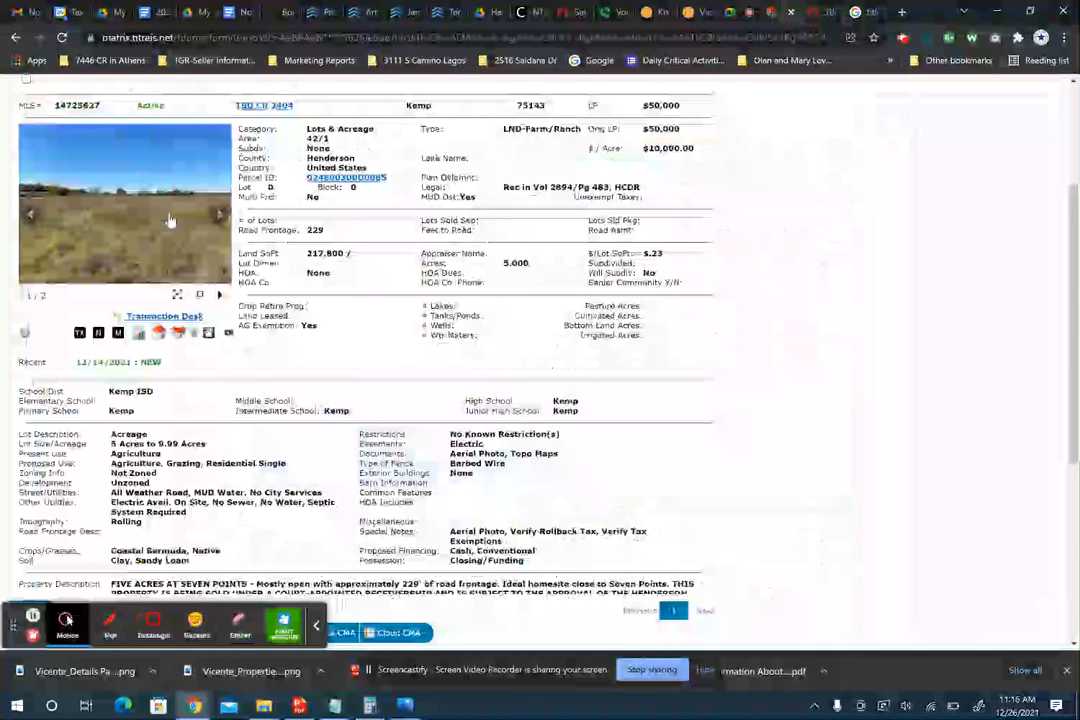
scroll(170, 220, "up", 3)
left_click(80, 251)
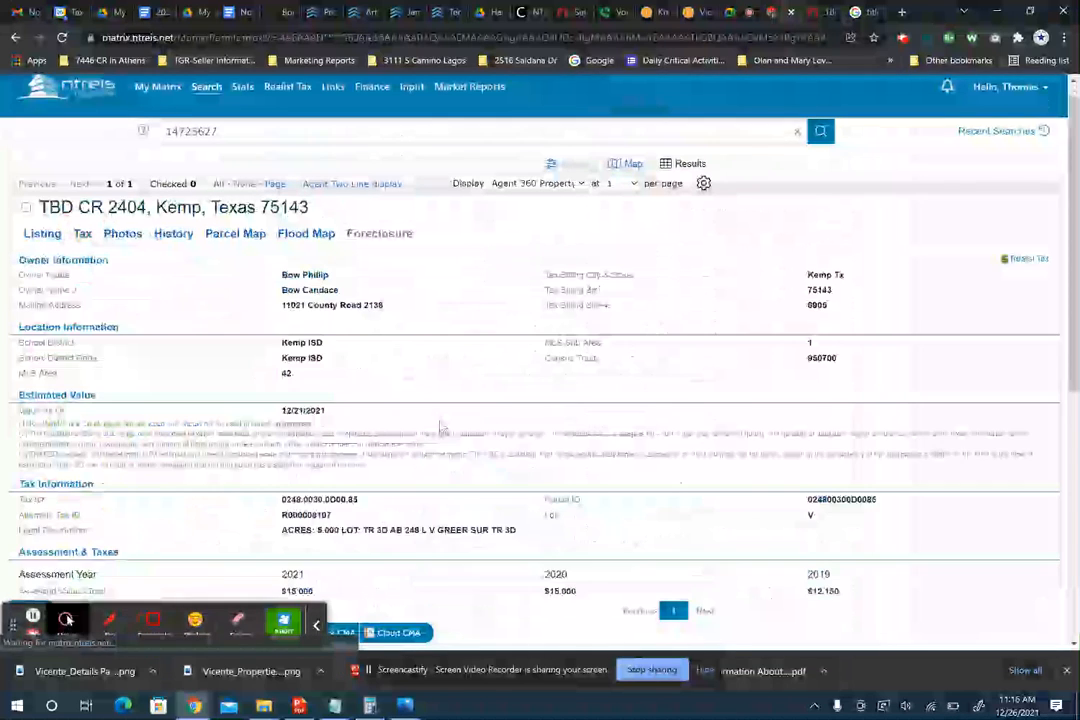
scroll(441, 427, "down", 1)
left_click_drag(518, 432, 268, 440)
key("ctrl+c")
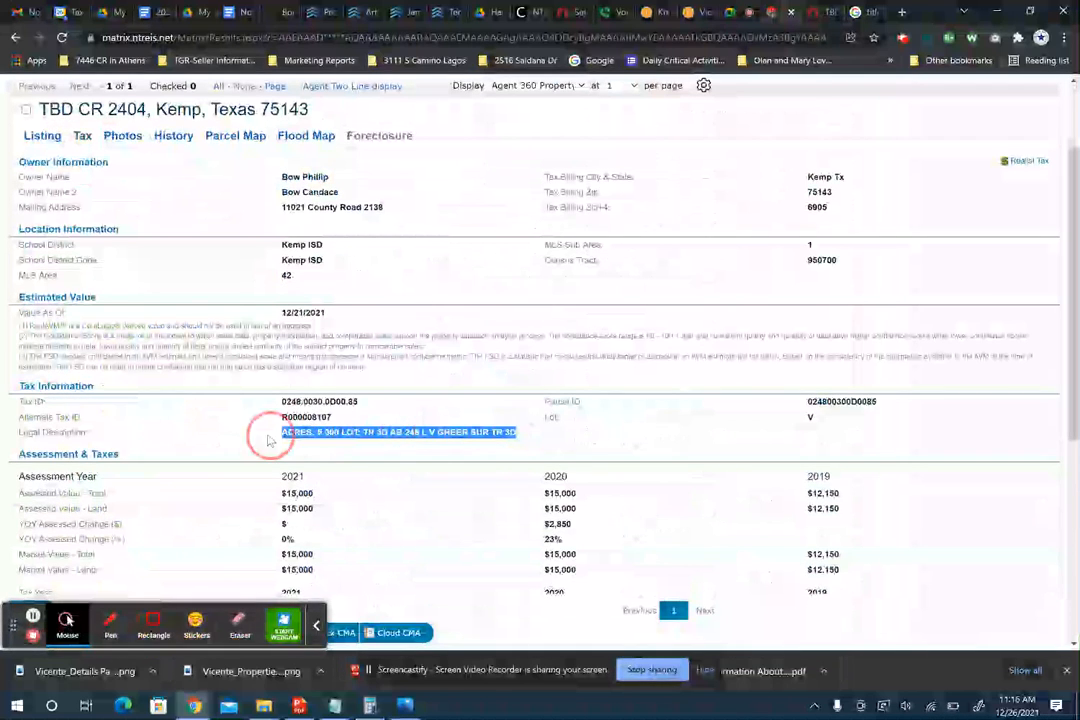
left_click(820, 12)
key("ctrl+v")
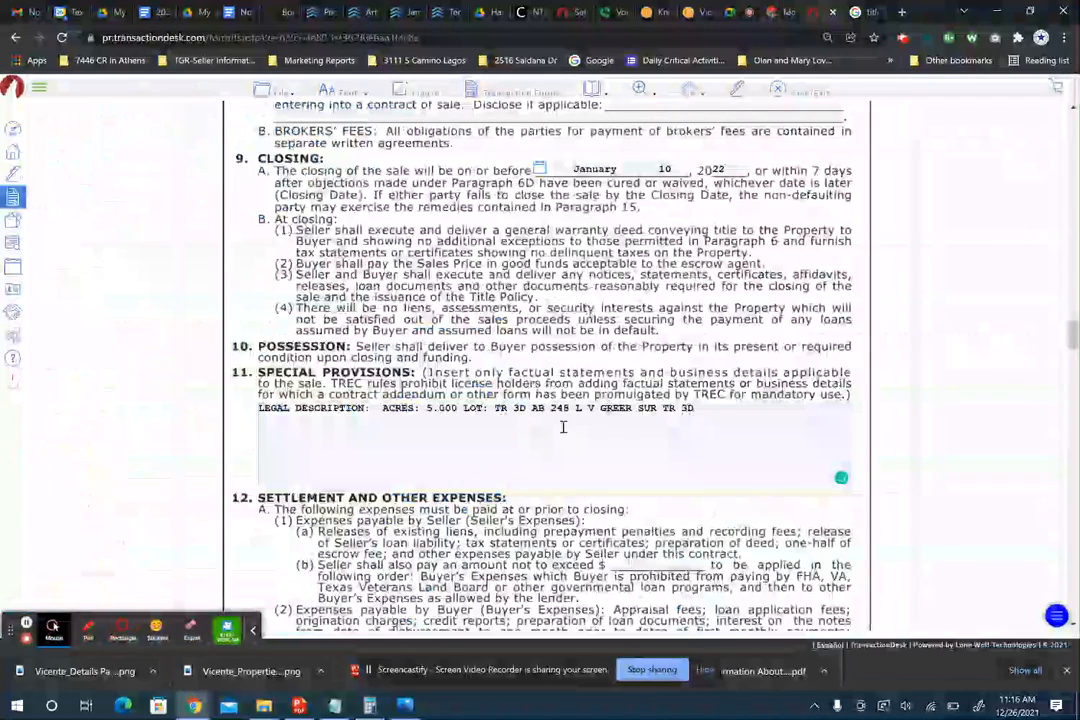
scroll(562, 424, "down", 2)
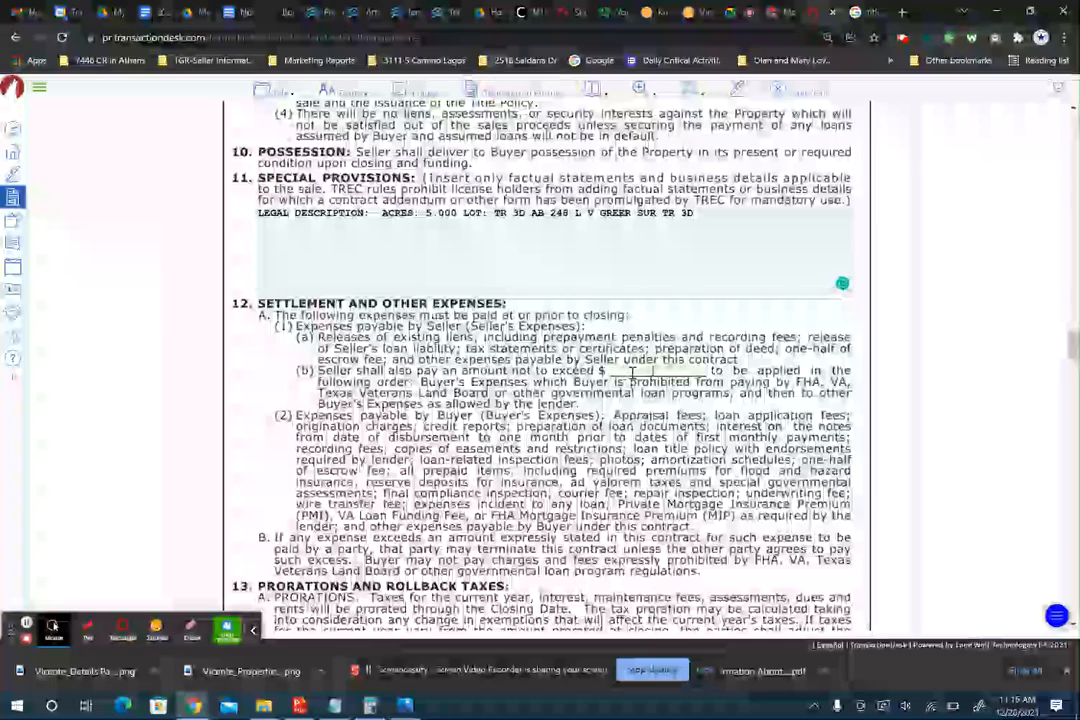
- Enter the buyer's mailing address, city and phone number in the 'To Buyer at' notice fields
scroll(632, 372, "down", 2)
scroll(547, 365, "down", 5)
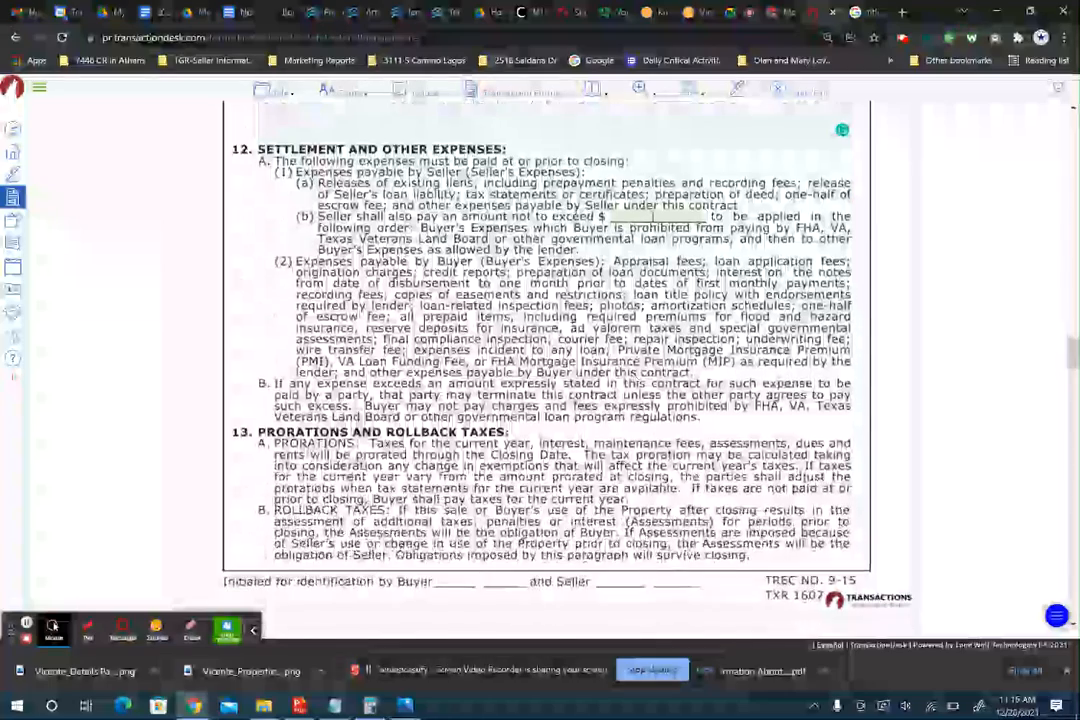
scroll(547, 365, "down", 3)
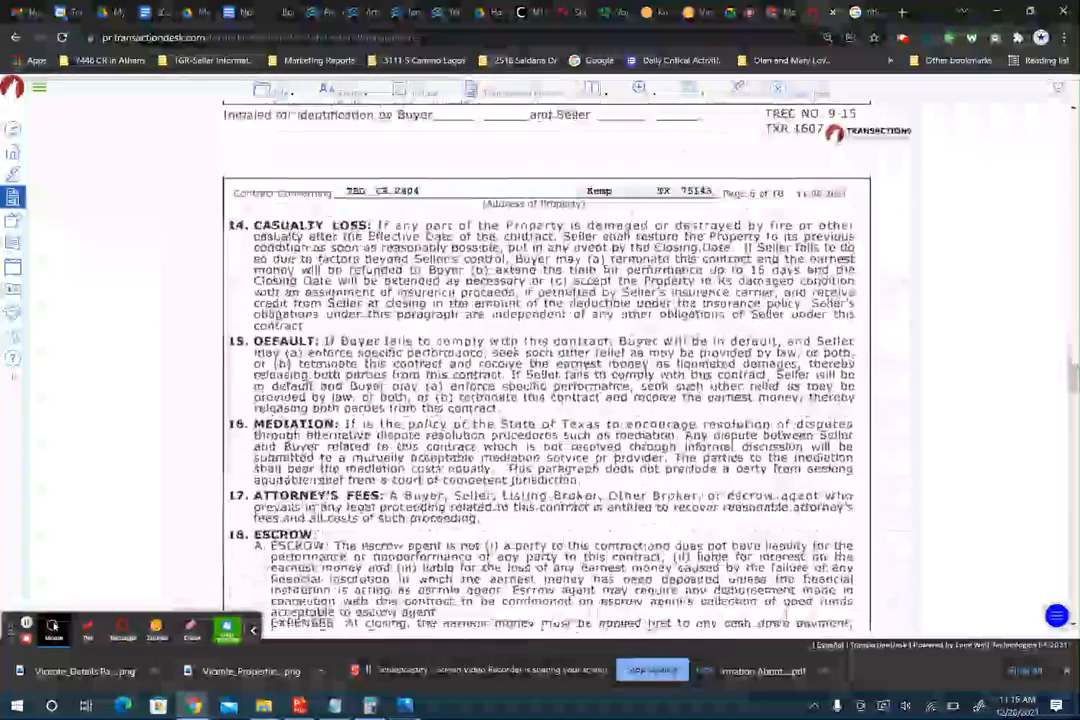
scroll(547, 365, "down", 5)
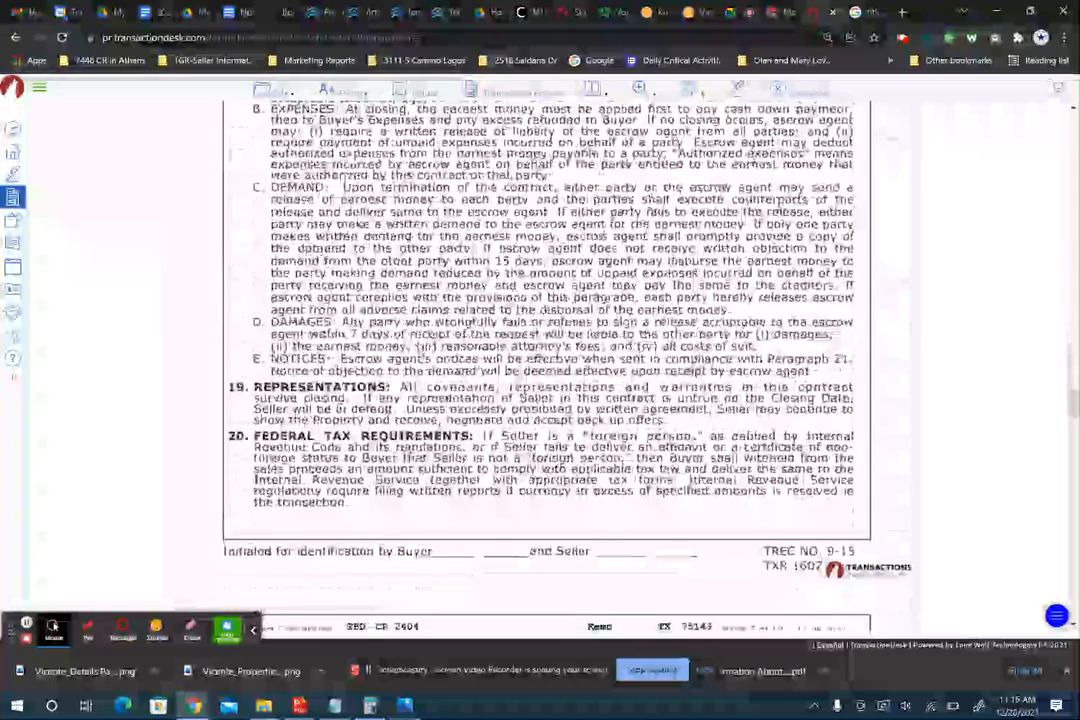
scroll(547, 365, "down", 3)
scroll(547, 365, "down", 1)
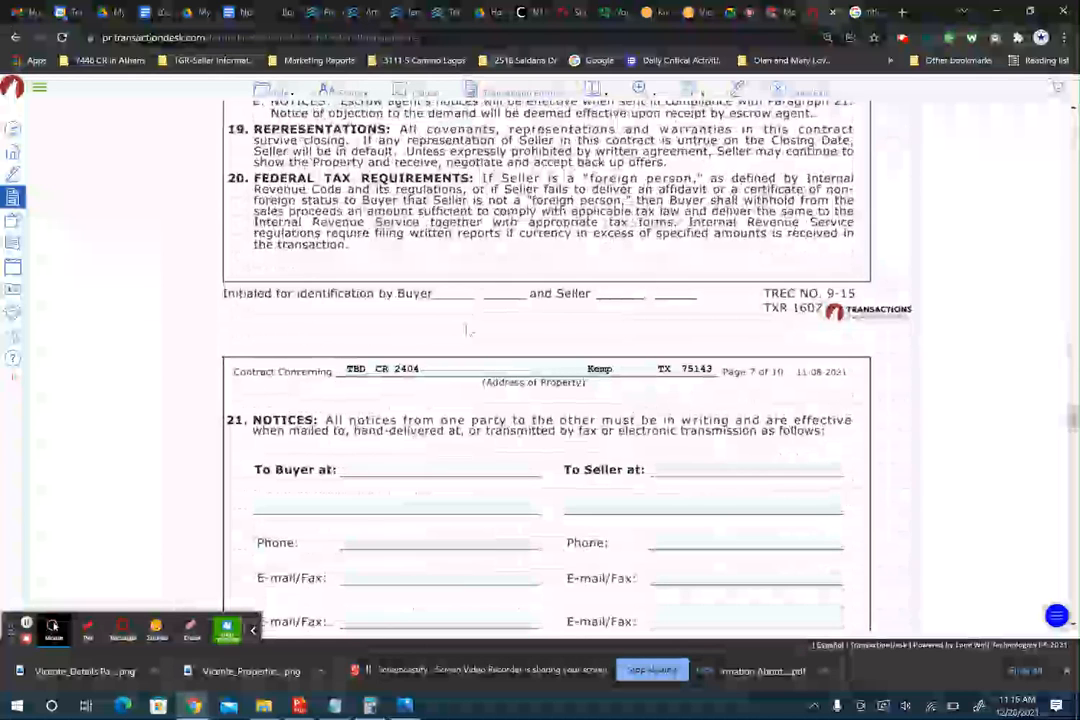
scroll(366, 310, "down", 2)
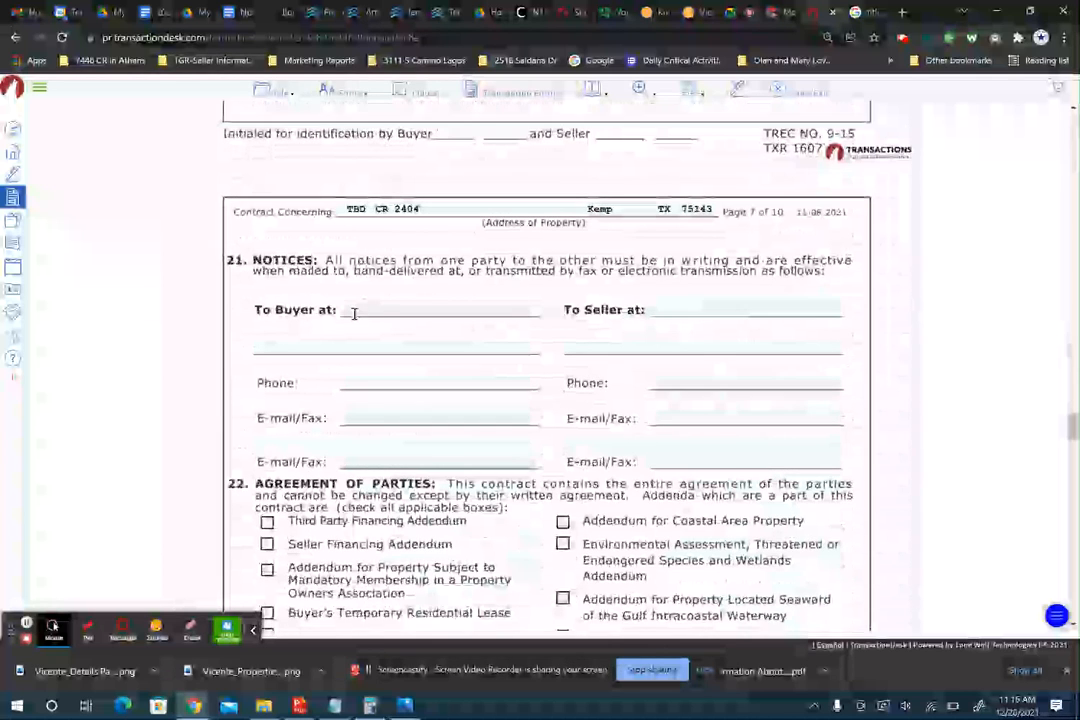
left_click(354, 311)
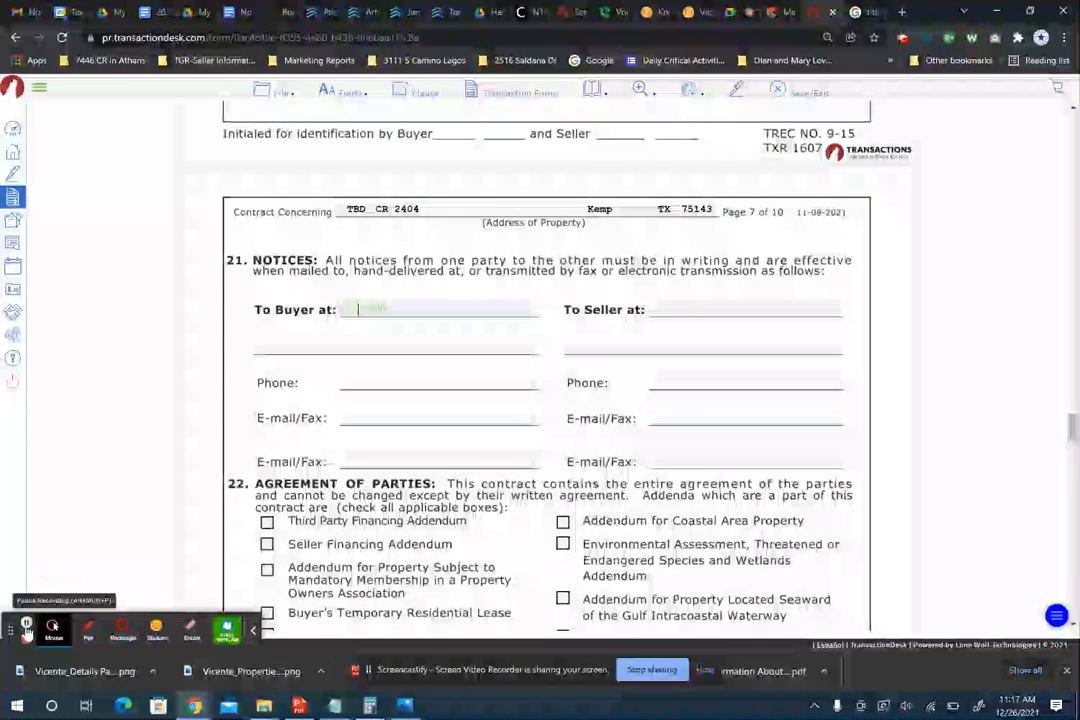
left_click(27, 628)
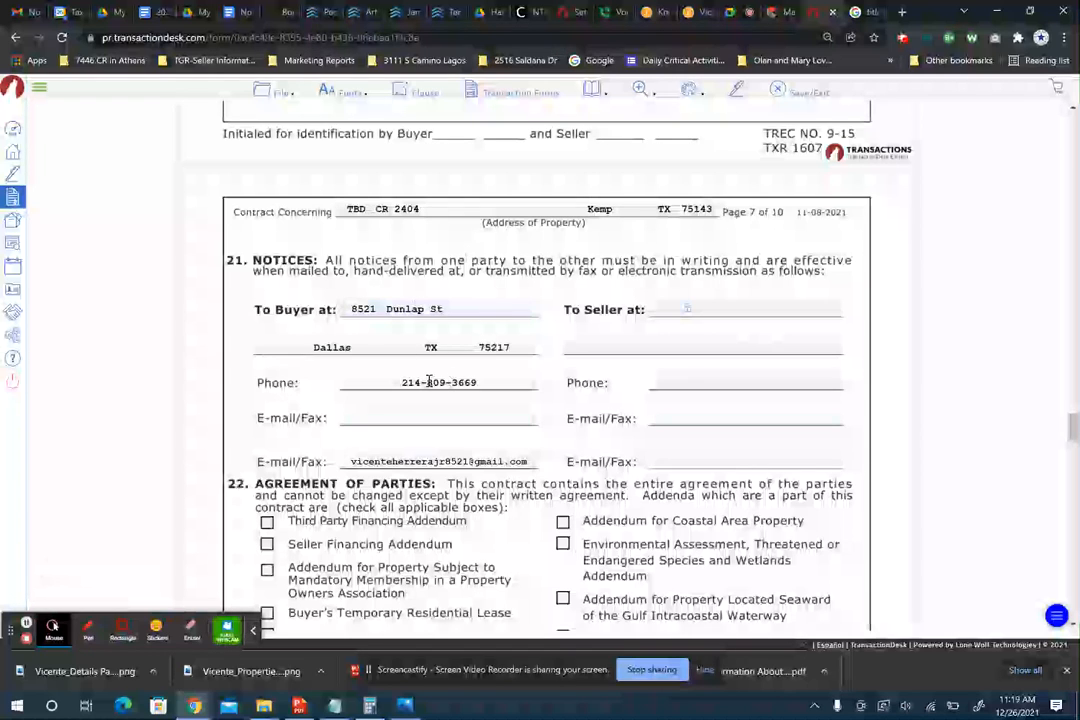
- Fill in the buyer's e-mail address on the notice e-mail/fax line
left_click(422, 415)
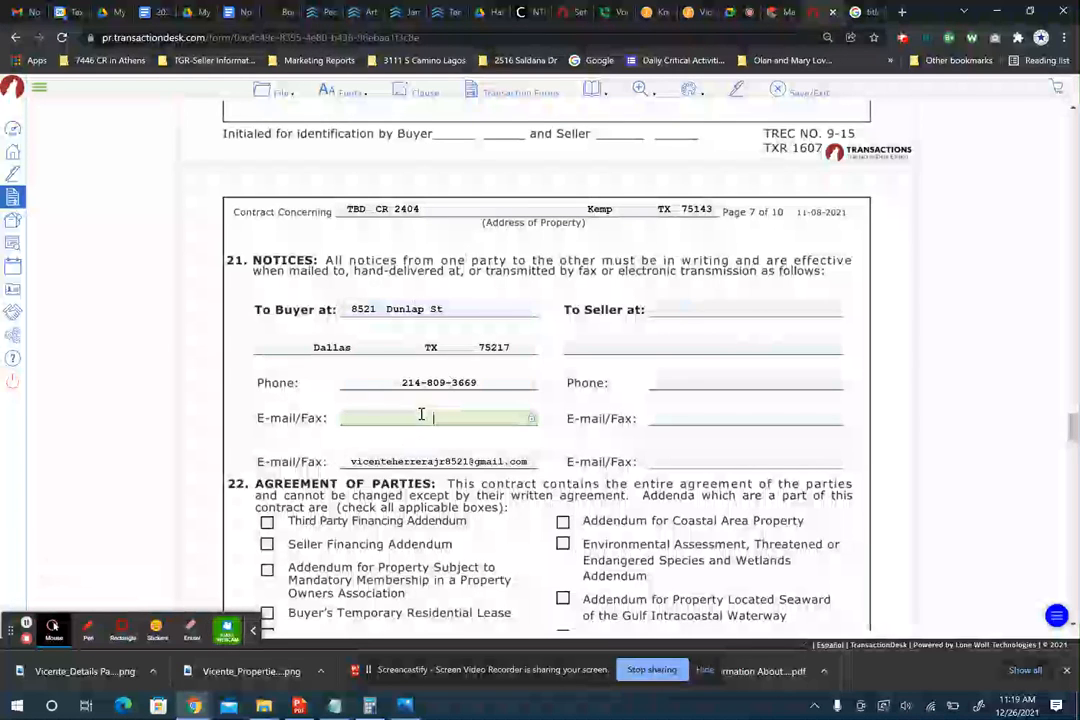
left_click(492, 419)
left_click(504, 419)
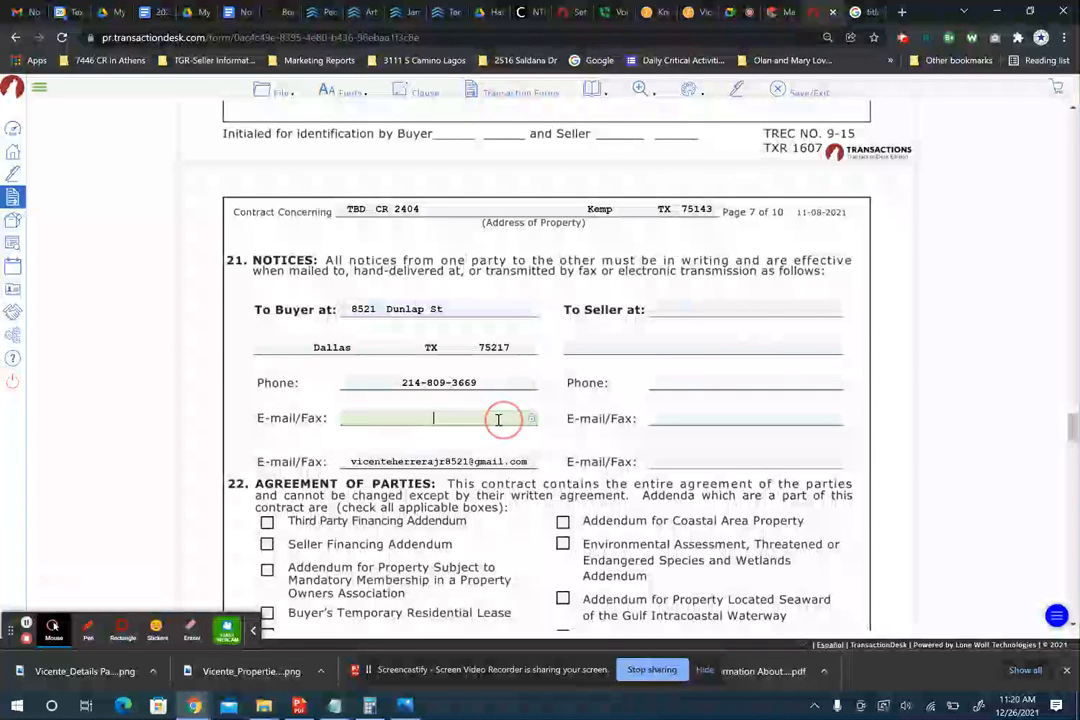
left_click_drag(350, 461, 462, 461)
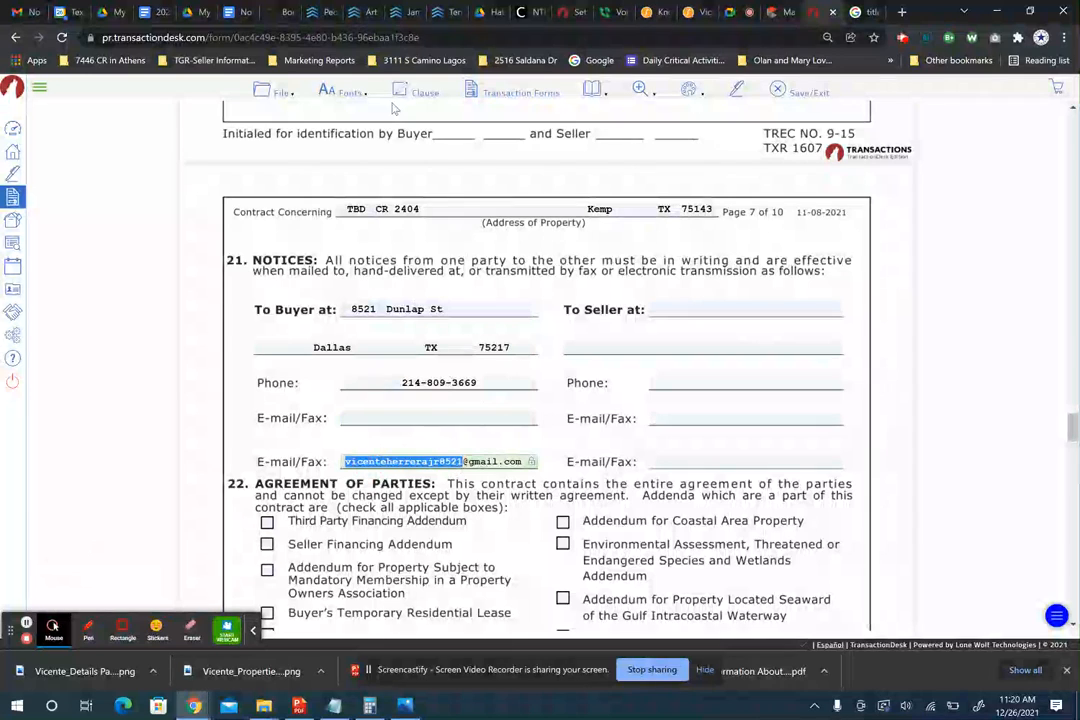
- Copy the owner's mailing address from the Matrix tax record into the 'To Seller at' field
left_click(777, 14)
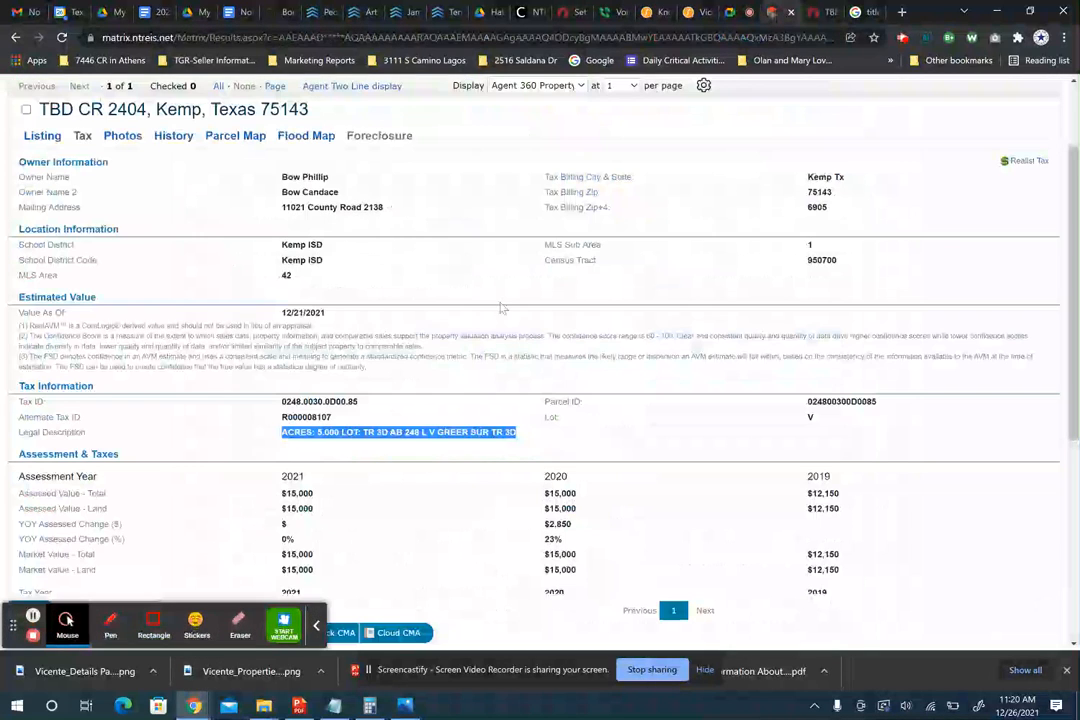
scroll(290, 322, "up", 2)
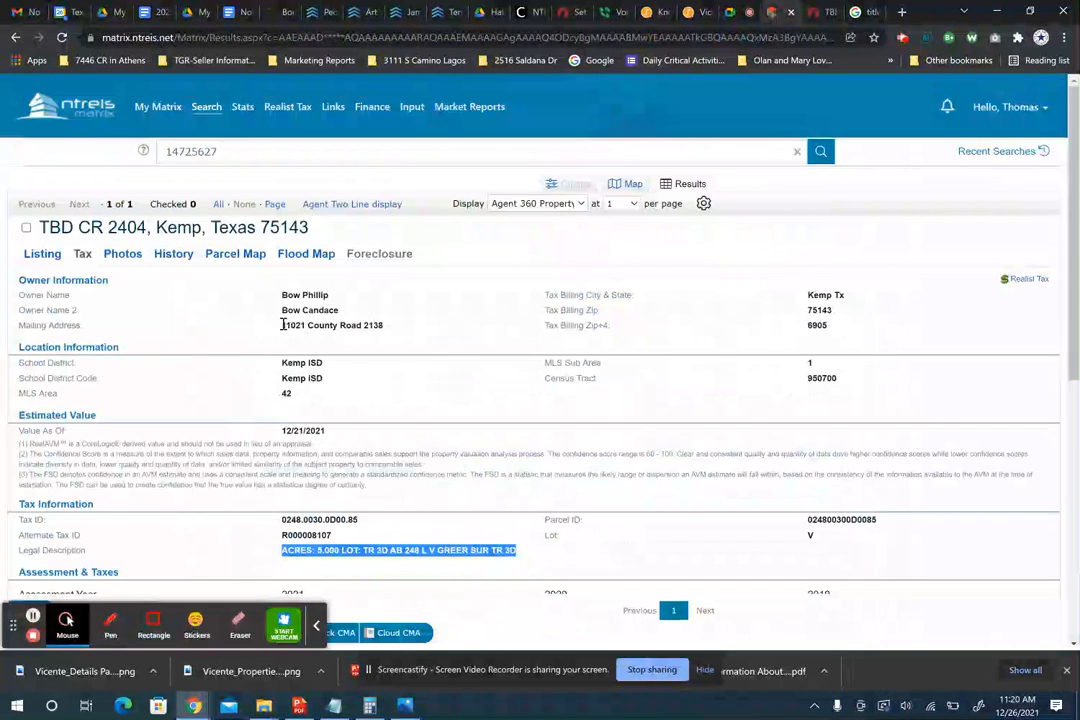
mouse_move(283, 325)
left_mouse_down()
mouse_move(386, 313)
mouse_move(313, 312)
mouse_move(289, 326)
left_mouse_up()
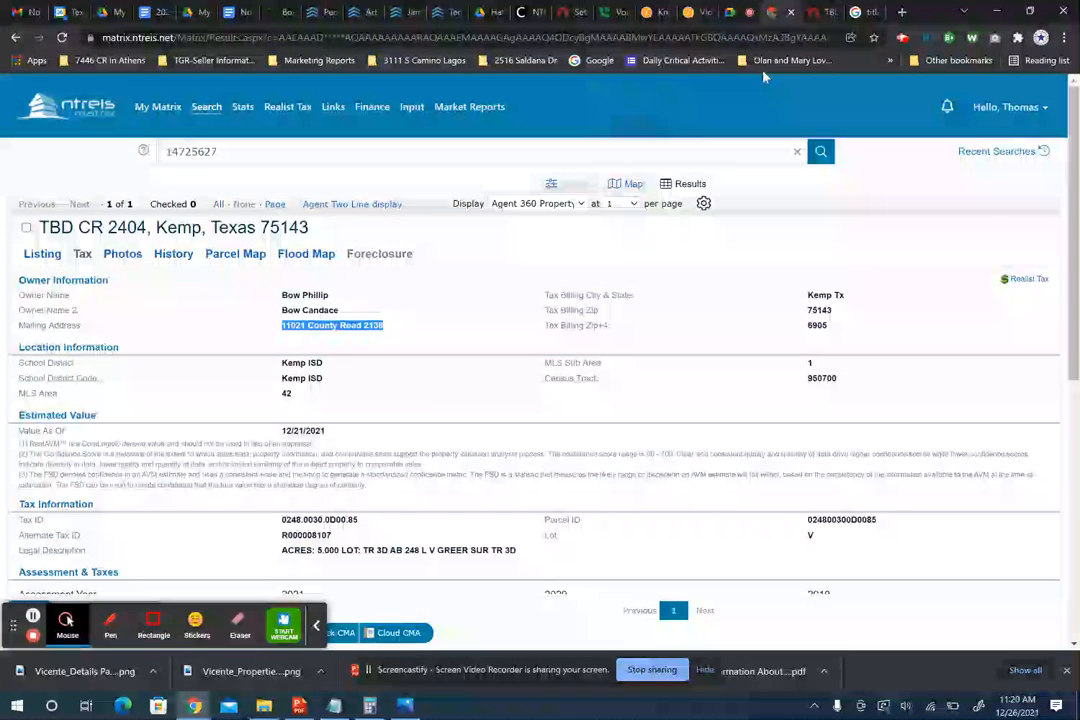
left_click(816, 20)
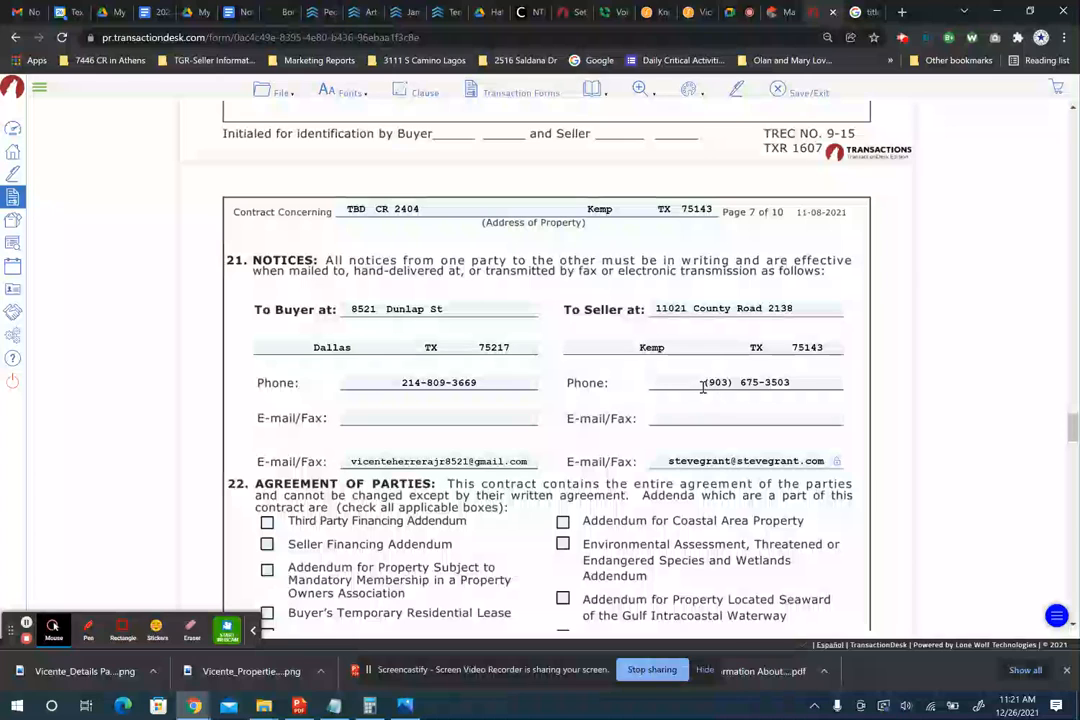
- Enter the seller's phone number and e-mail, and recheck the buyer's e-mail line
left_click_drag(701, 384, 797, 382)
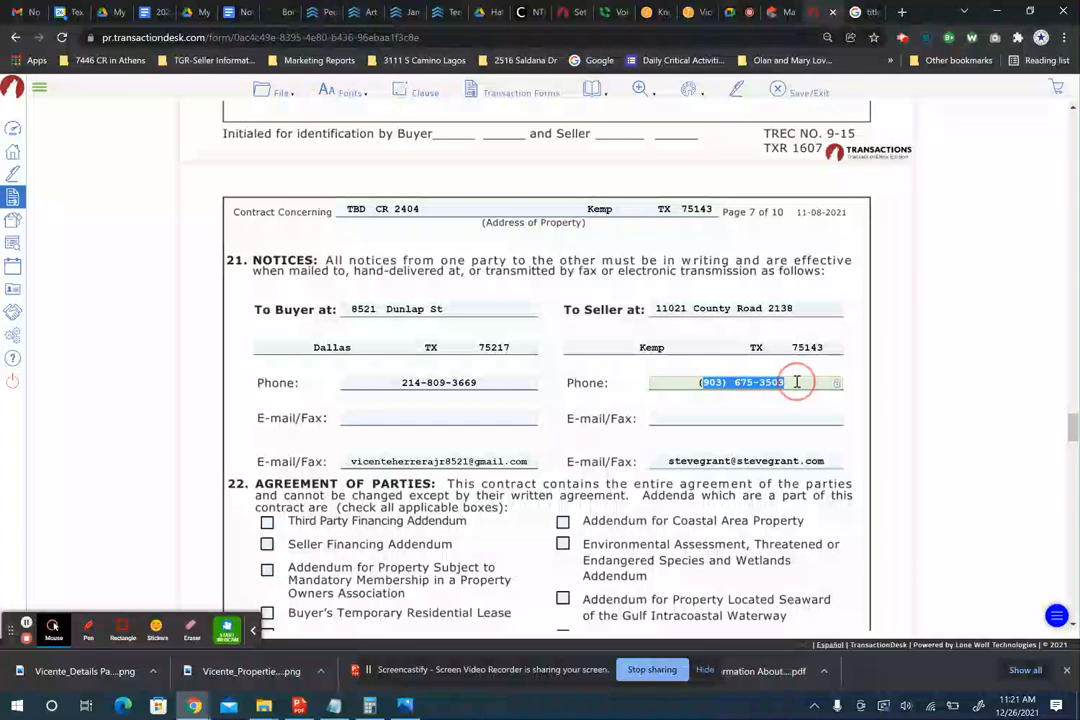
left_click(797, 382)
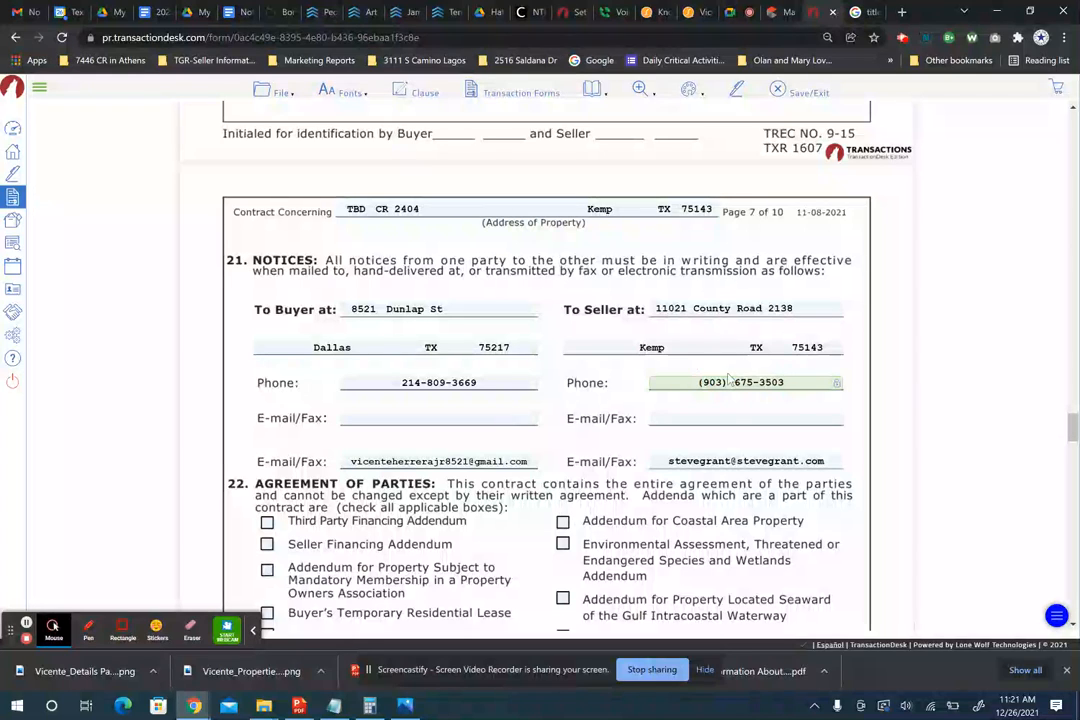
left_click(719, 462)
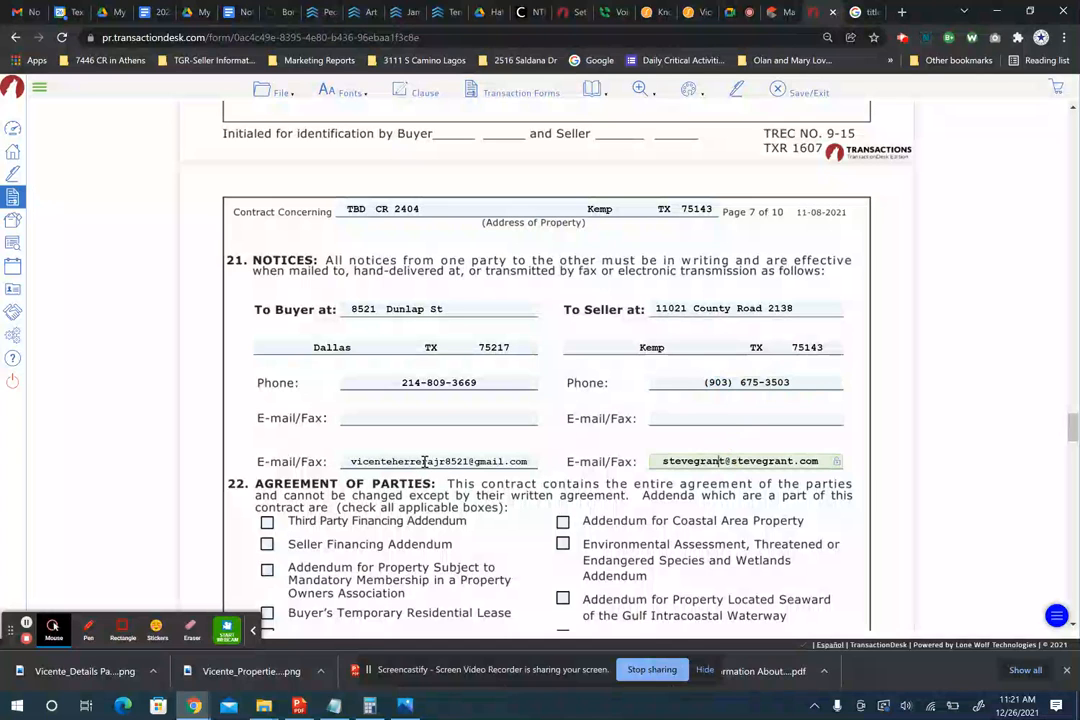
scroll(425, 462, "down", 1)
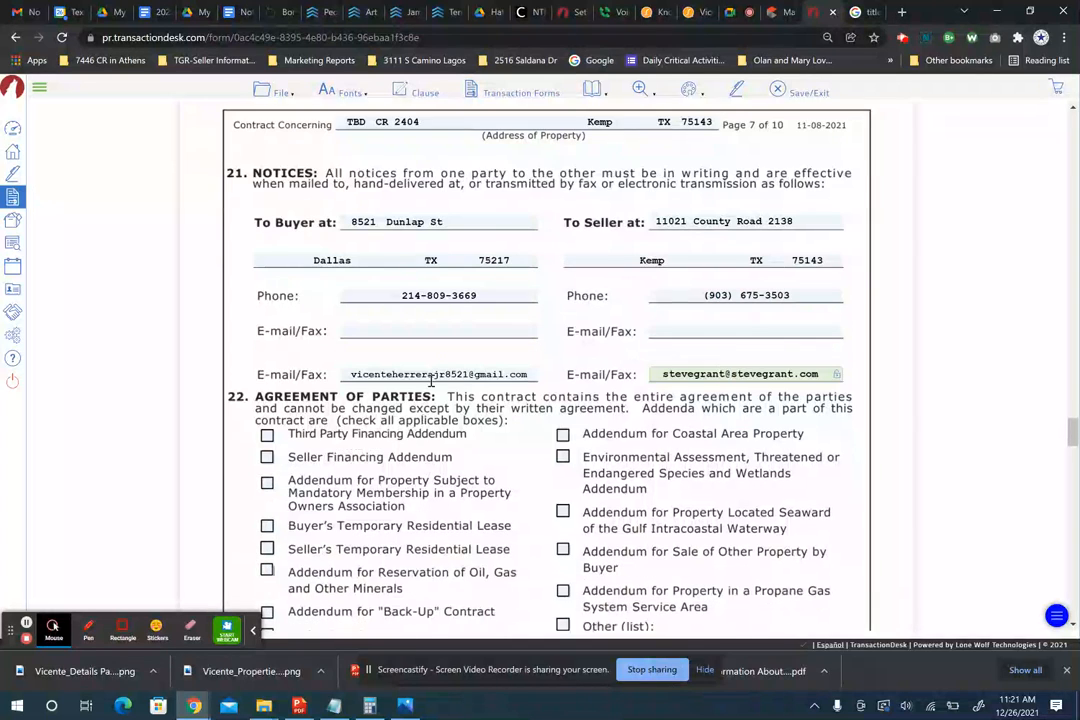
double_click(410, 377)
triple_click(415, 376)
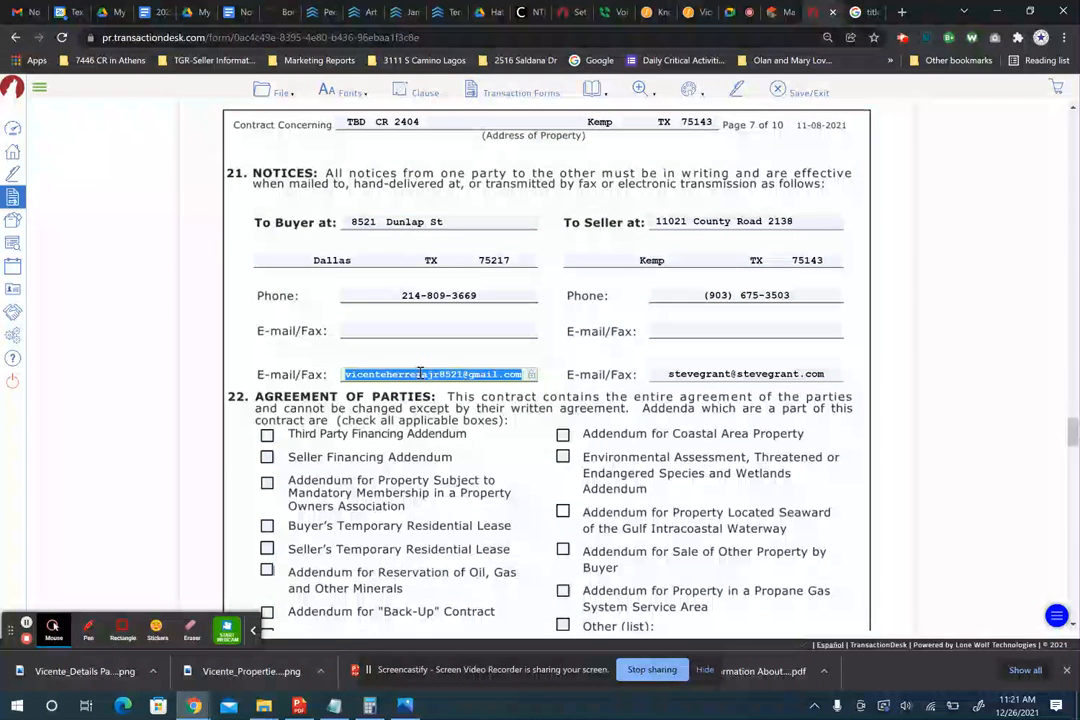
left_click(419, 330)
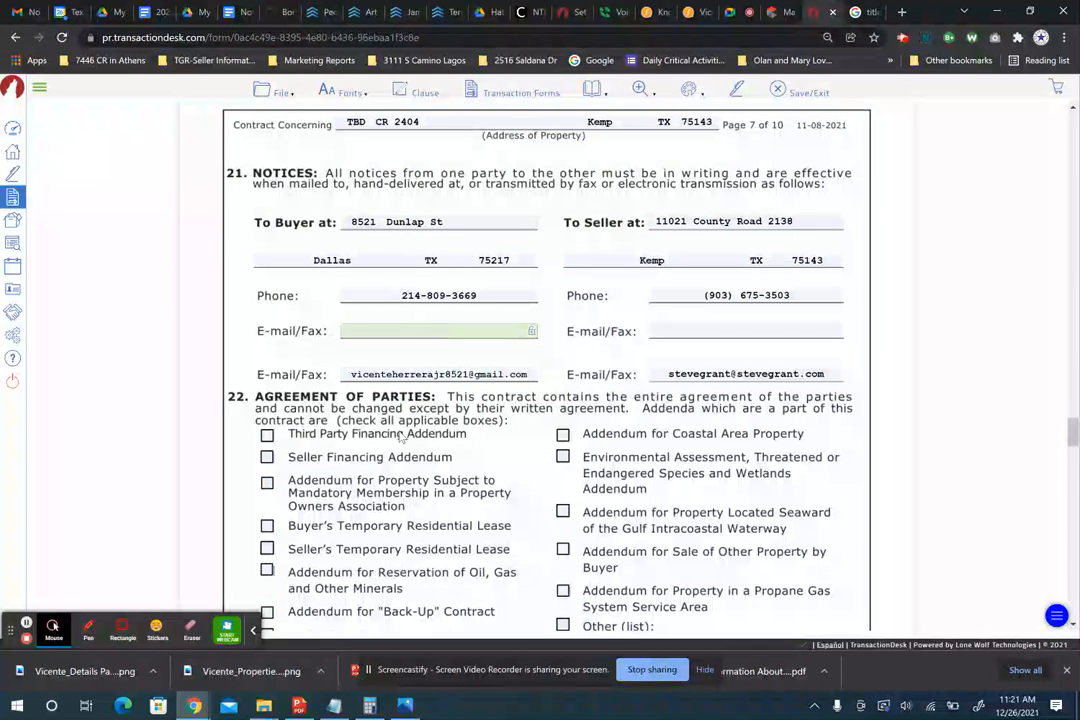
- Look up the 'No Known Restriction(s)' entry in the MLS listing report
scroll(402, 438, "down", 1)
scroll(401, 437, "up", 2)
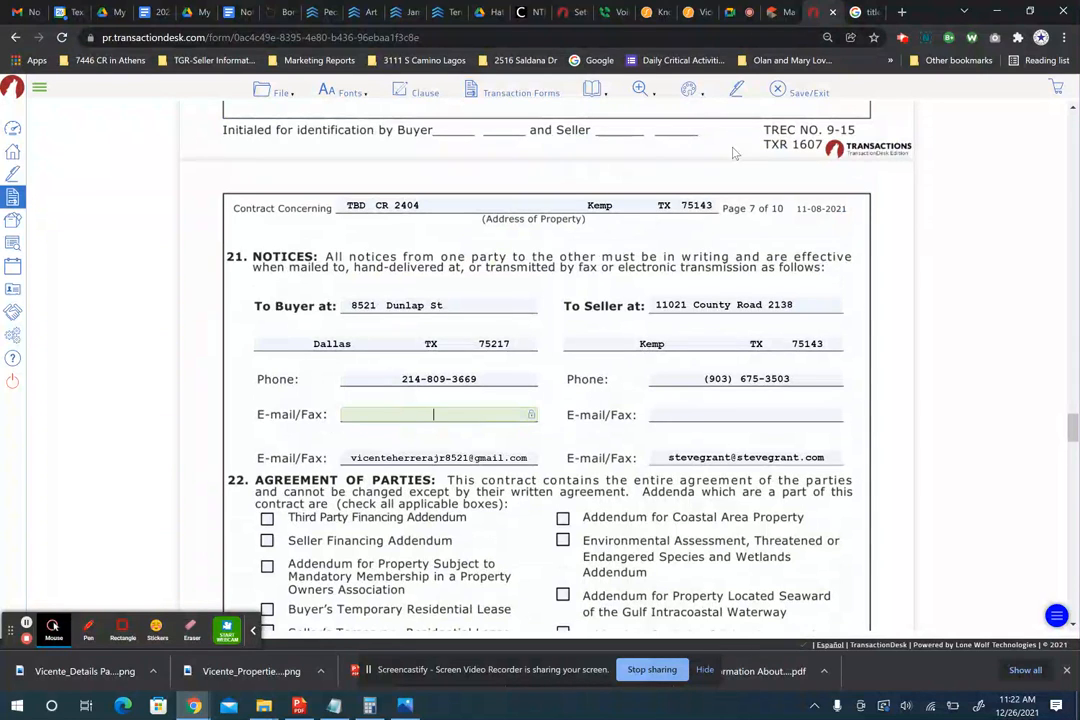
left_click(776, 12)
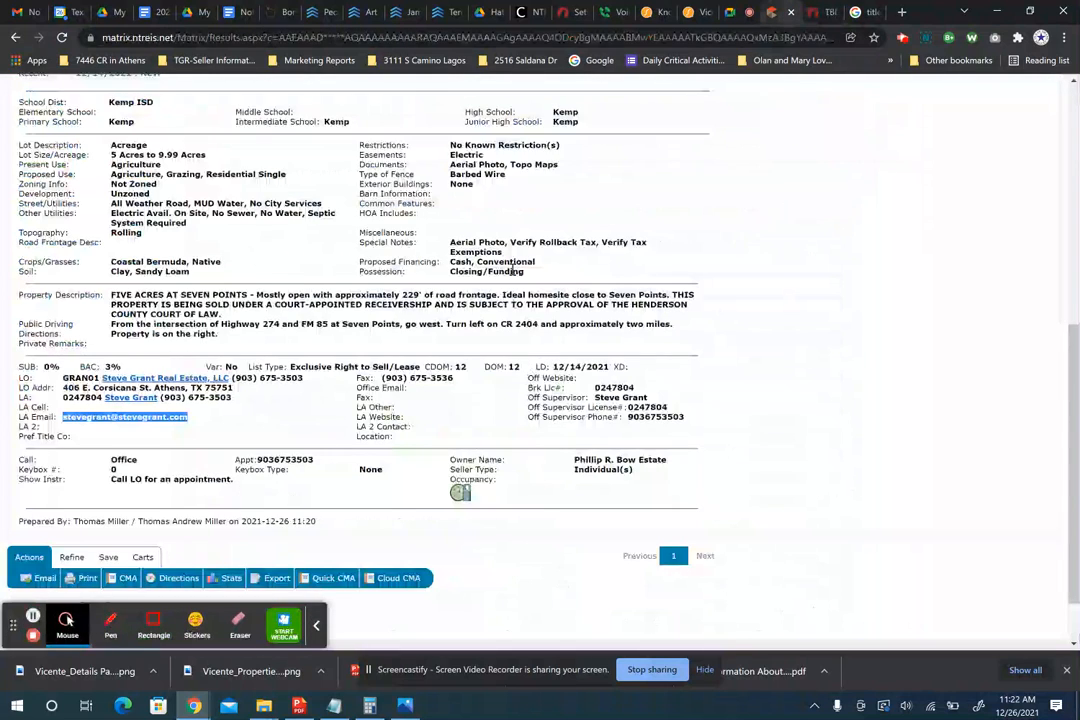
scroll(512, 270, "up", 2)
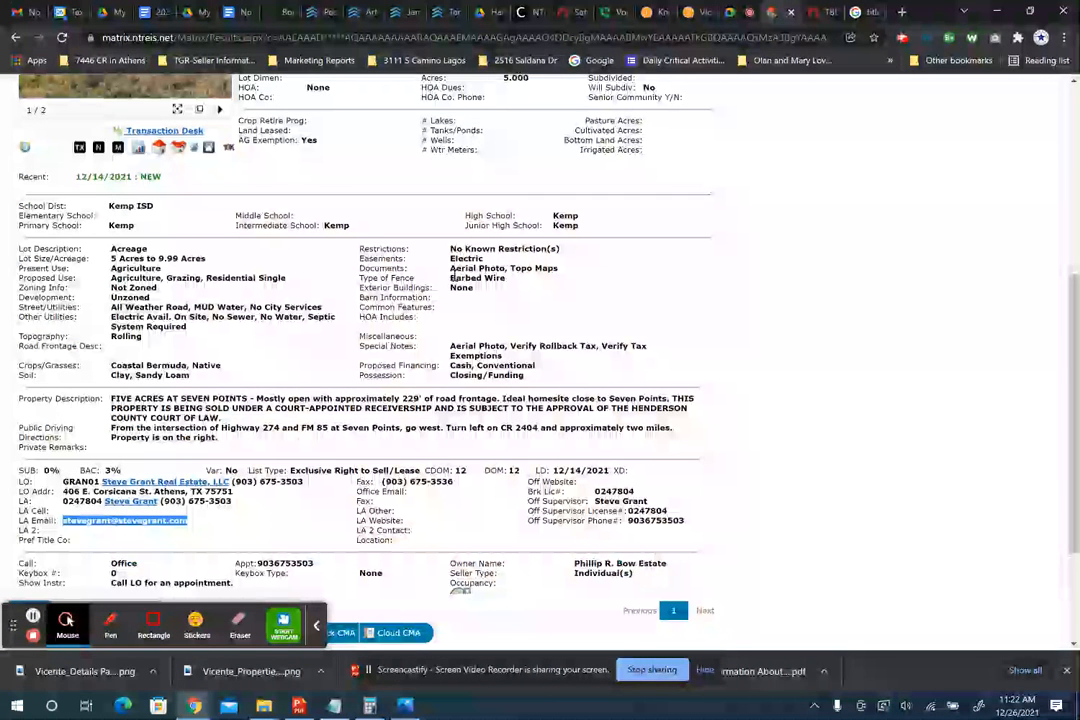
left_click_drag(452, 248, 560, 252)
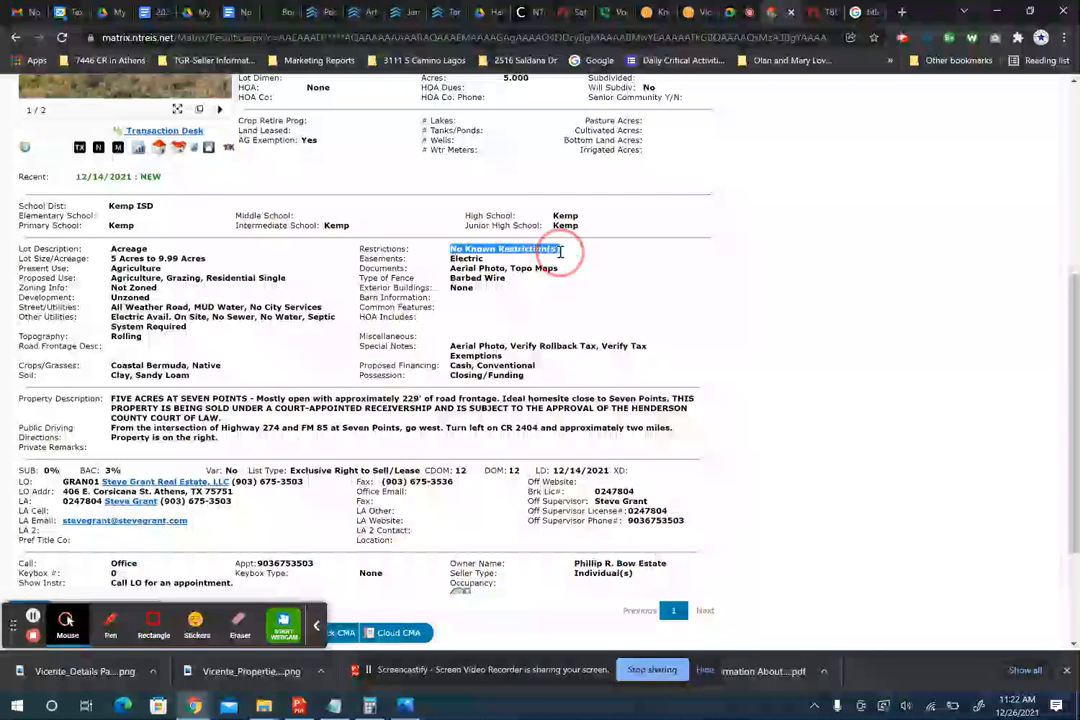
left_click(815, 15)
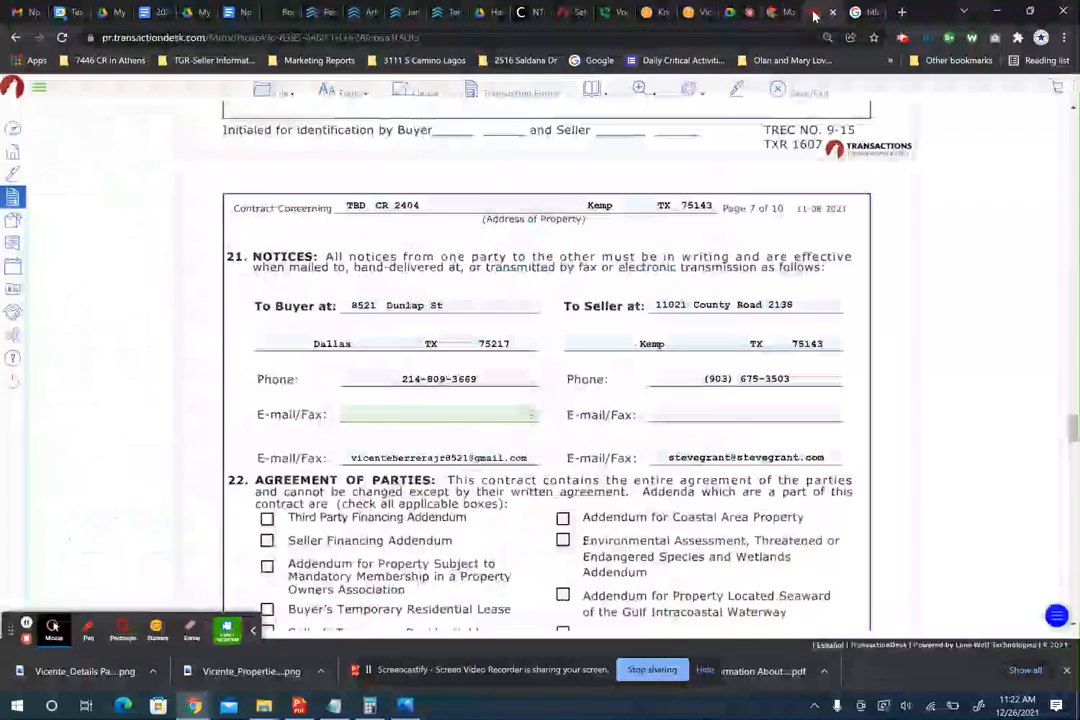
- Scroll back through the contract to paragraph 6D Objections
scroll(541, 297, "up", 10)
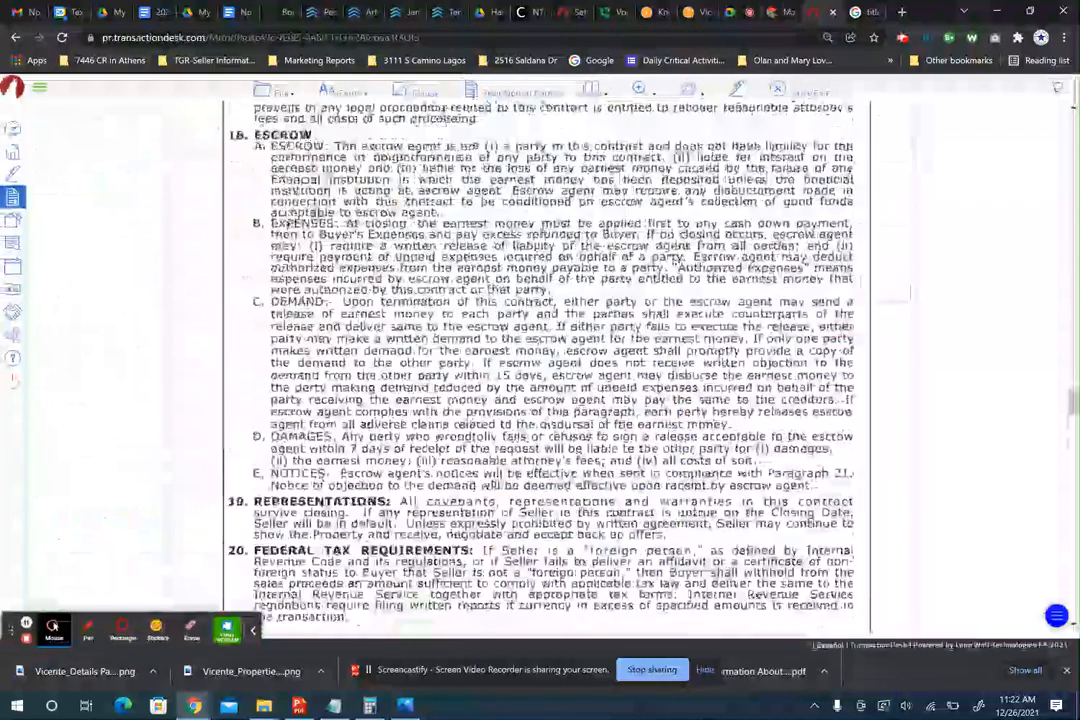
scroll(538, 293, "up", 8)
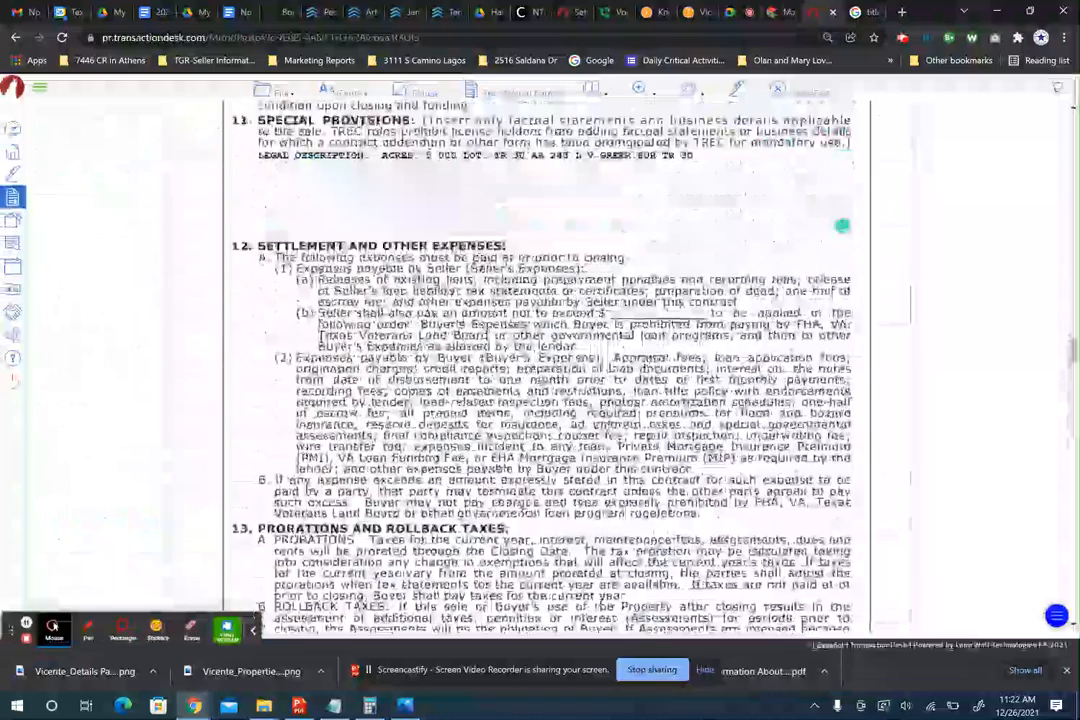
scroll(538, 293, "down", 3)
scroll(538, 293, "up", 4)
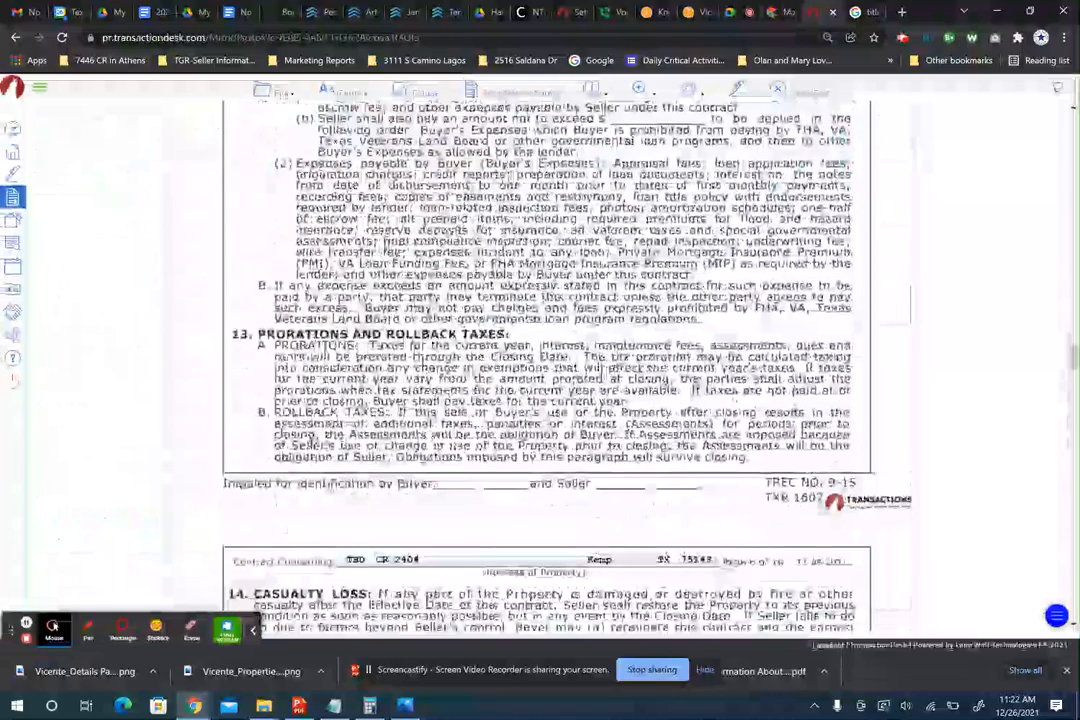
scroll(546, 367, "up", 6)
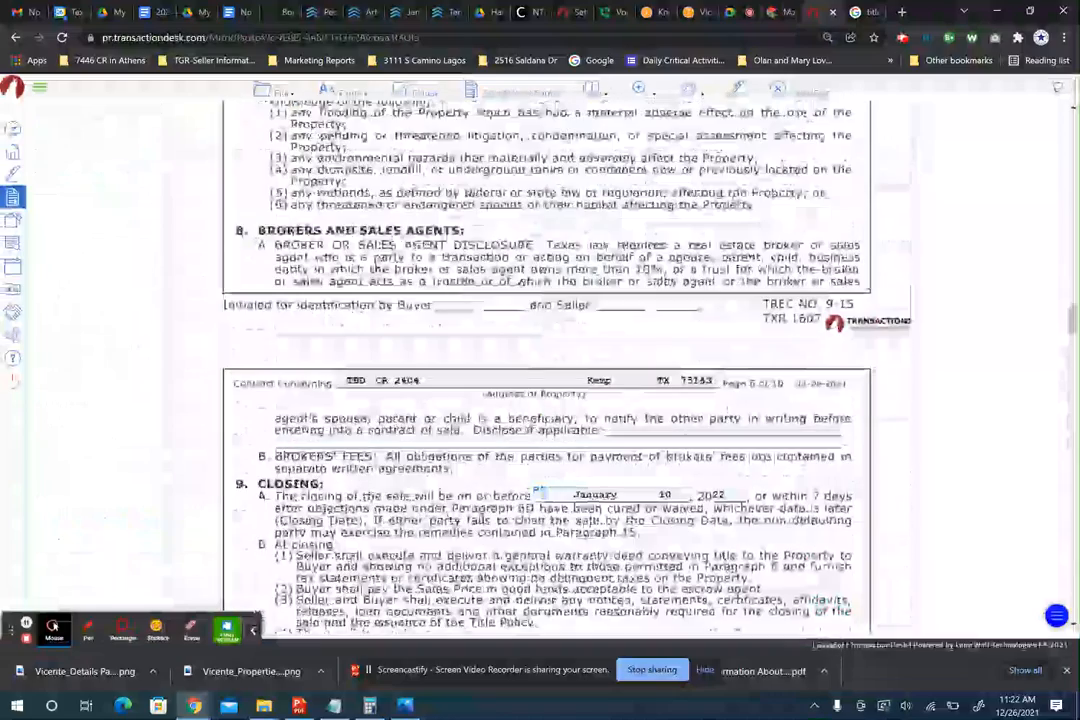
scroll(546, 367, "up", 5)
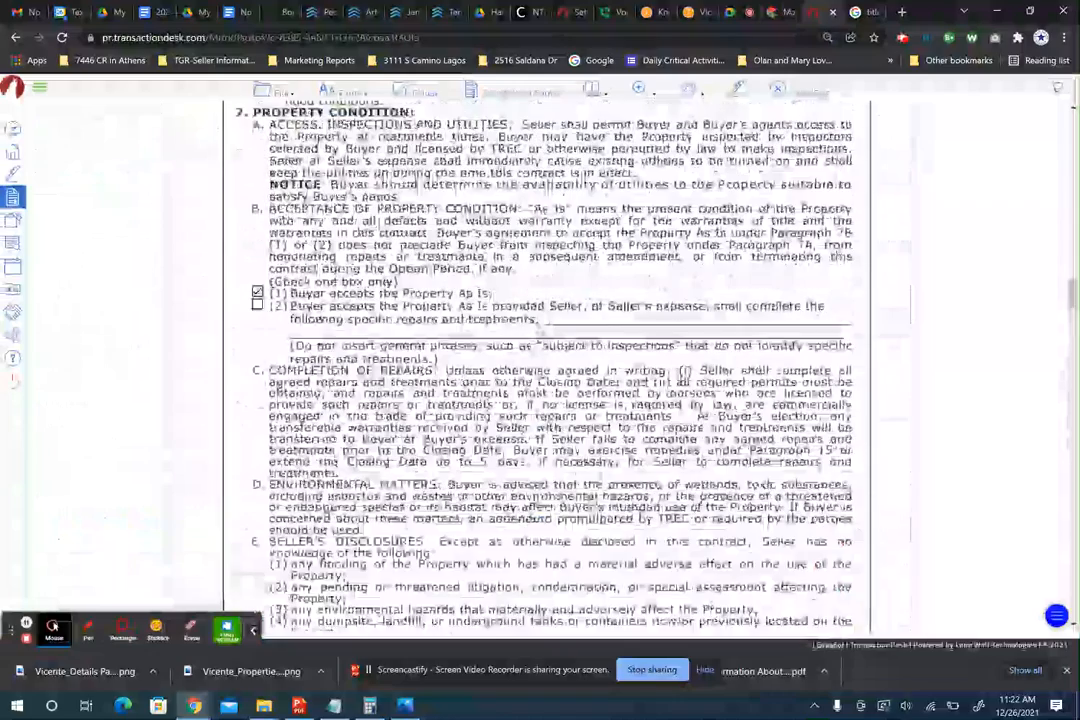
scroll(546, 367, "up", 3)
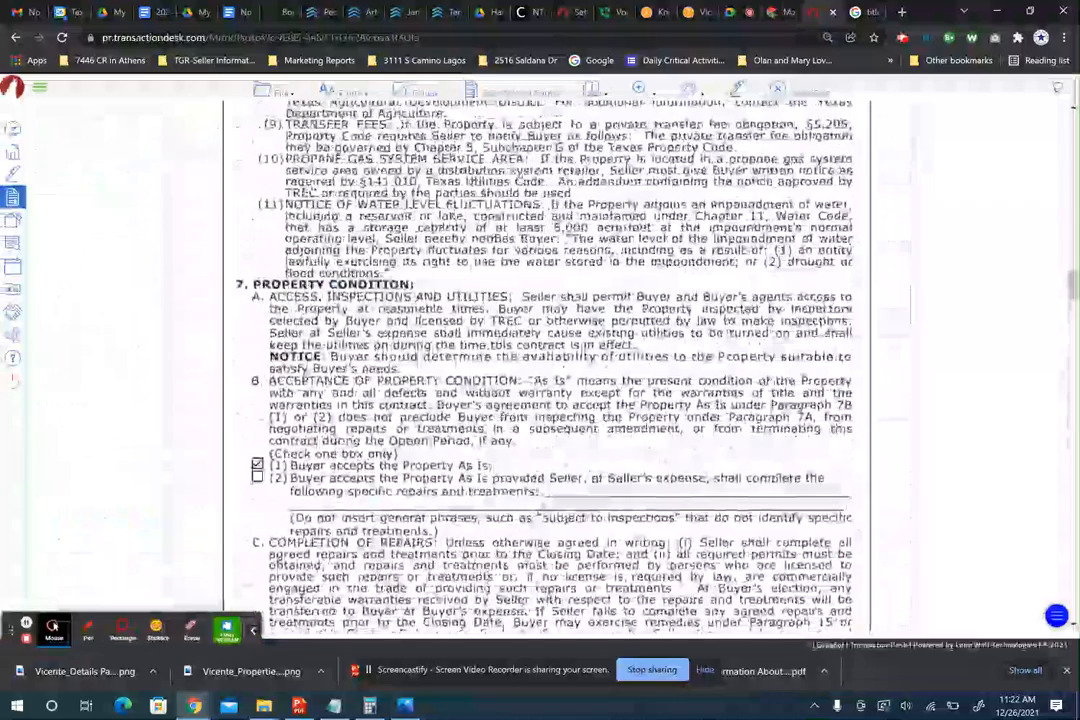
scroll(560, 296, "up", 7)
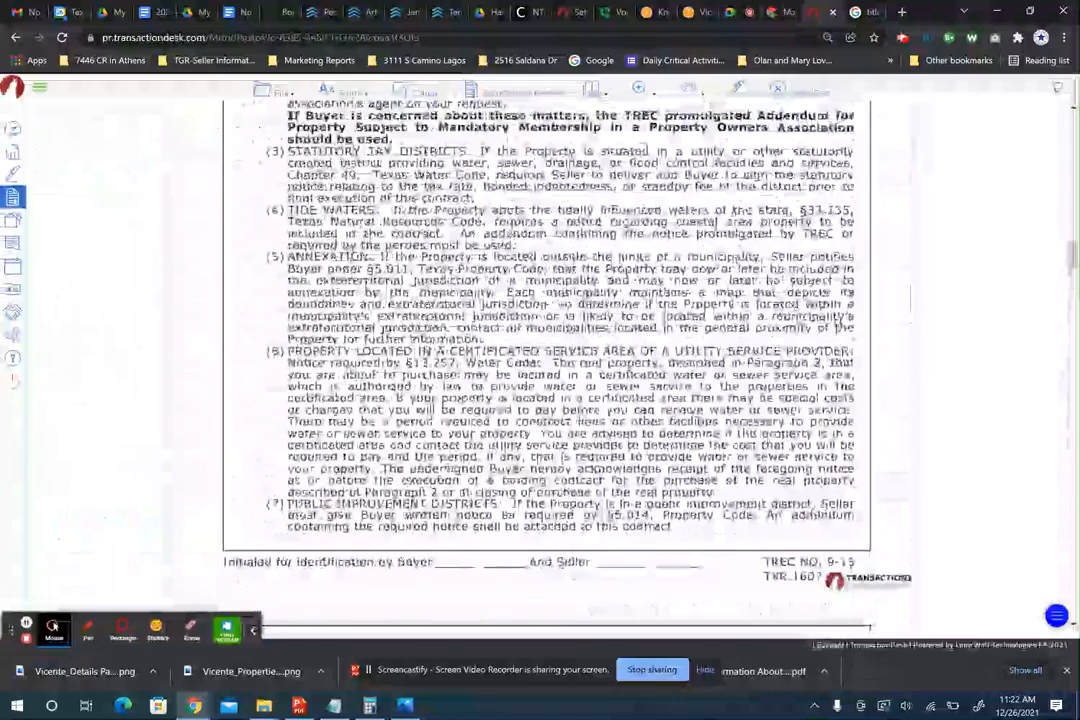
scroll(546, 367, "up", 6)
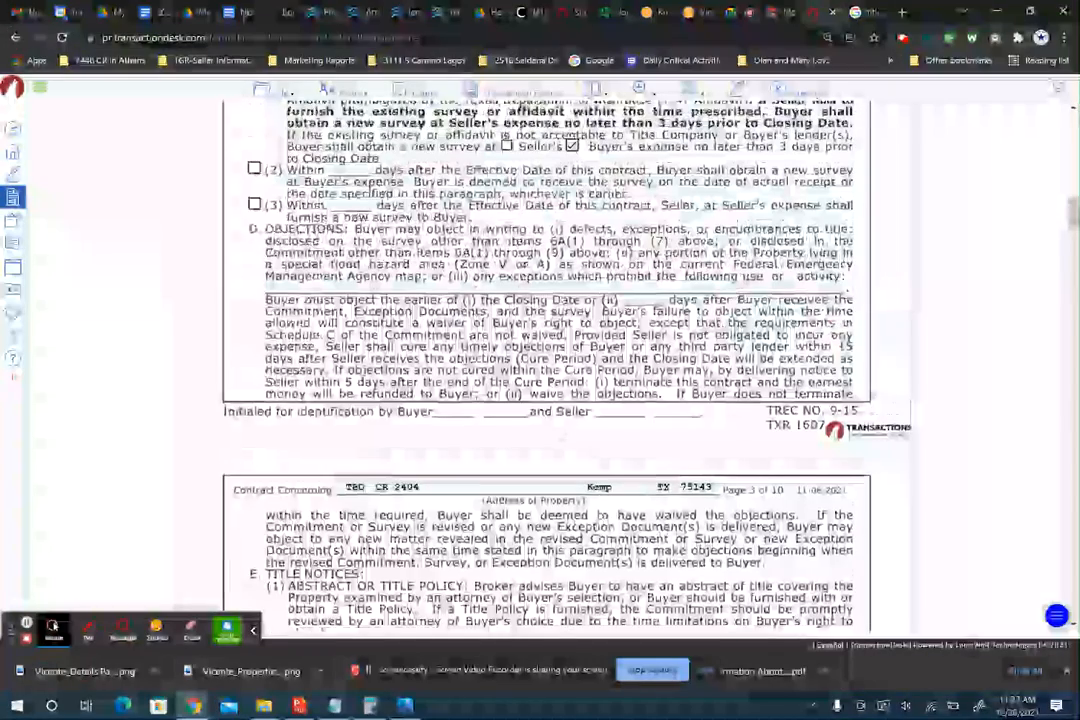
scroll(546, 367, "up", 9)
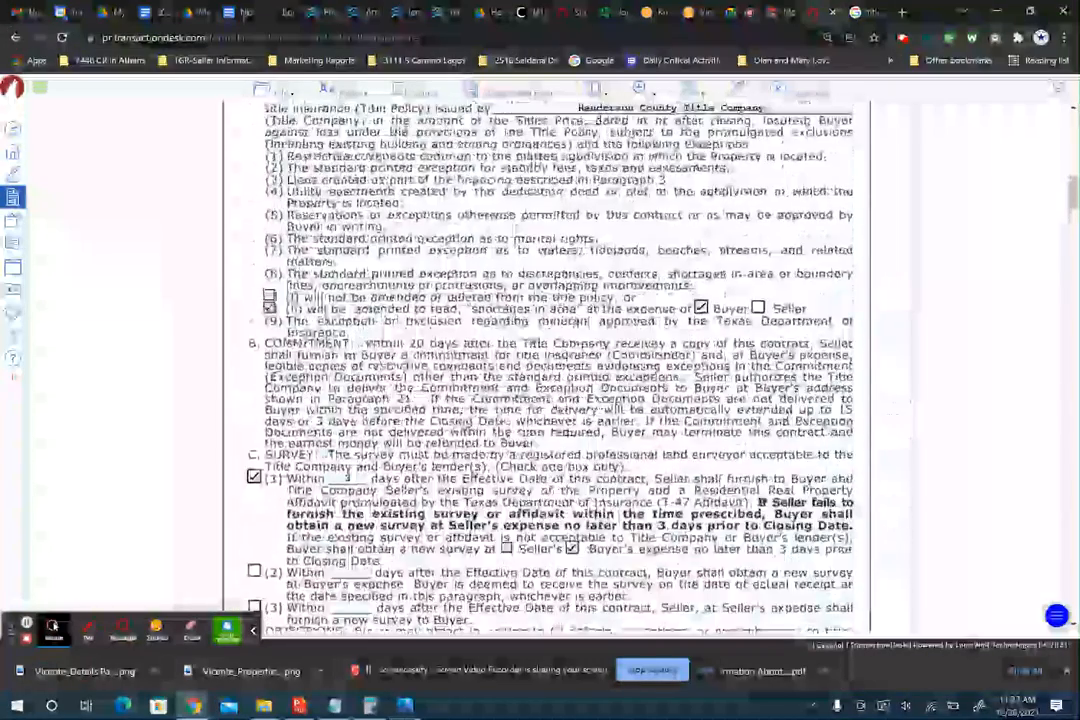
scroll(558, 292, "up", 8)
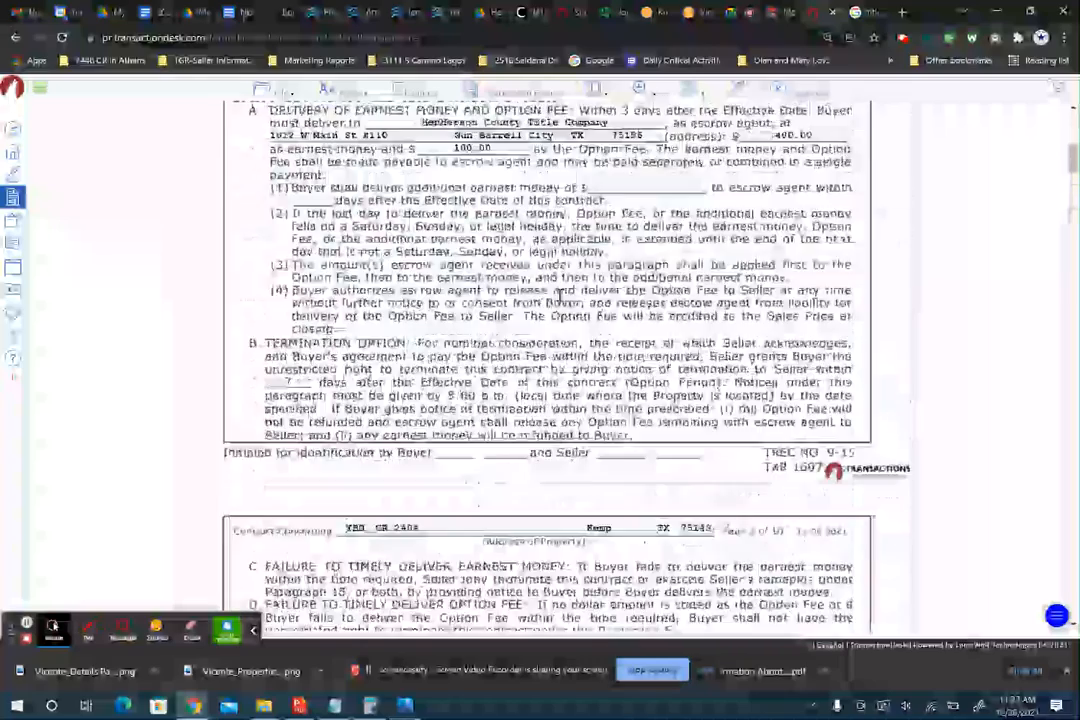
scroll(546, 367, "down", 20)
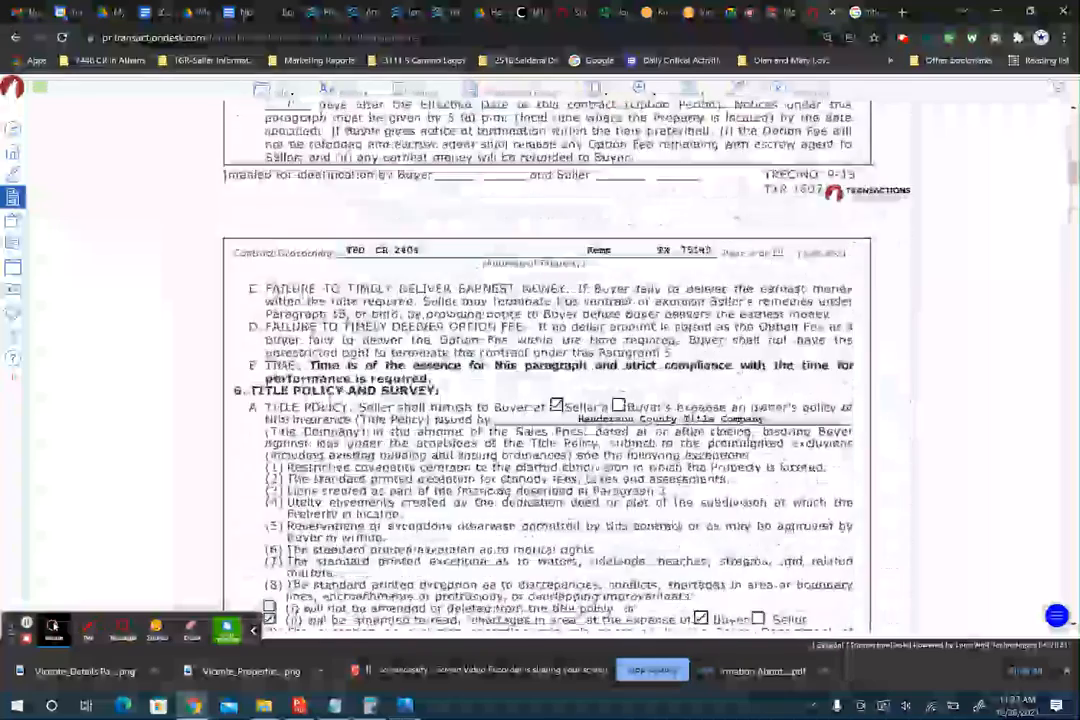
scroll(546, 360, "down", 20)
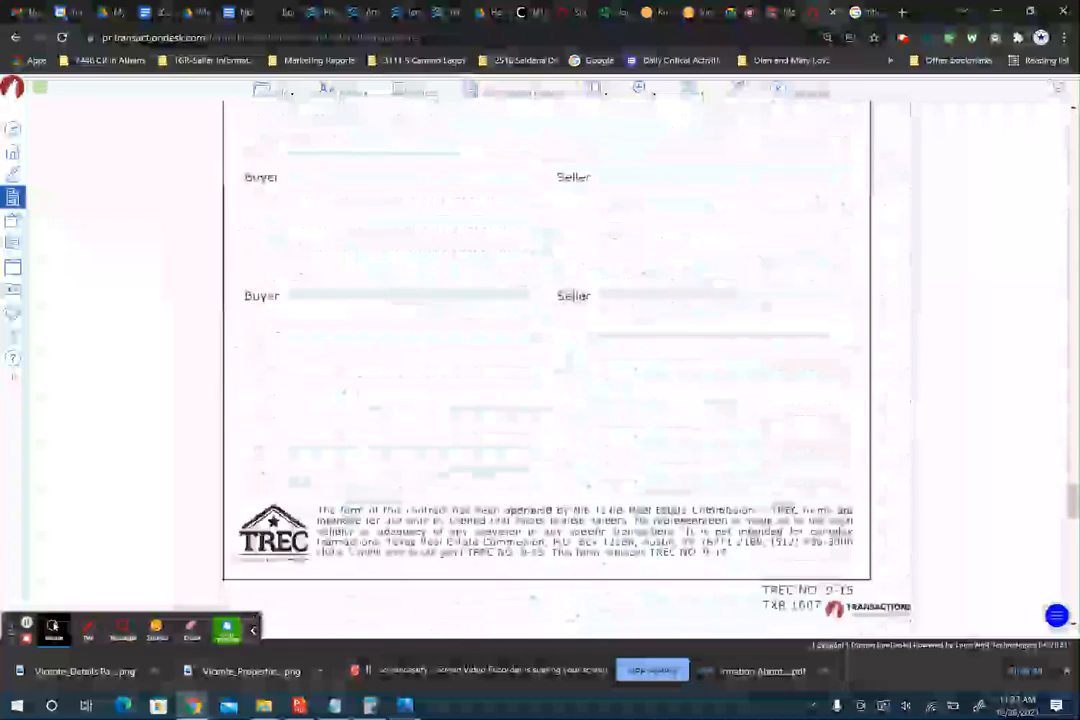
scroll(546, 360, "up", 20)
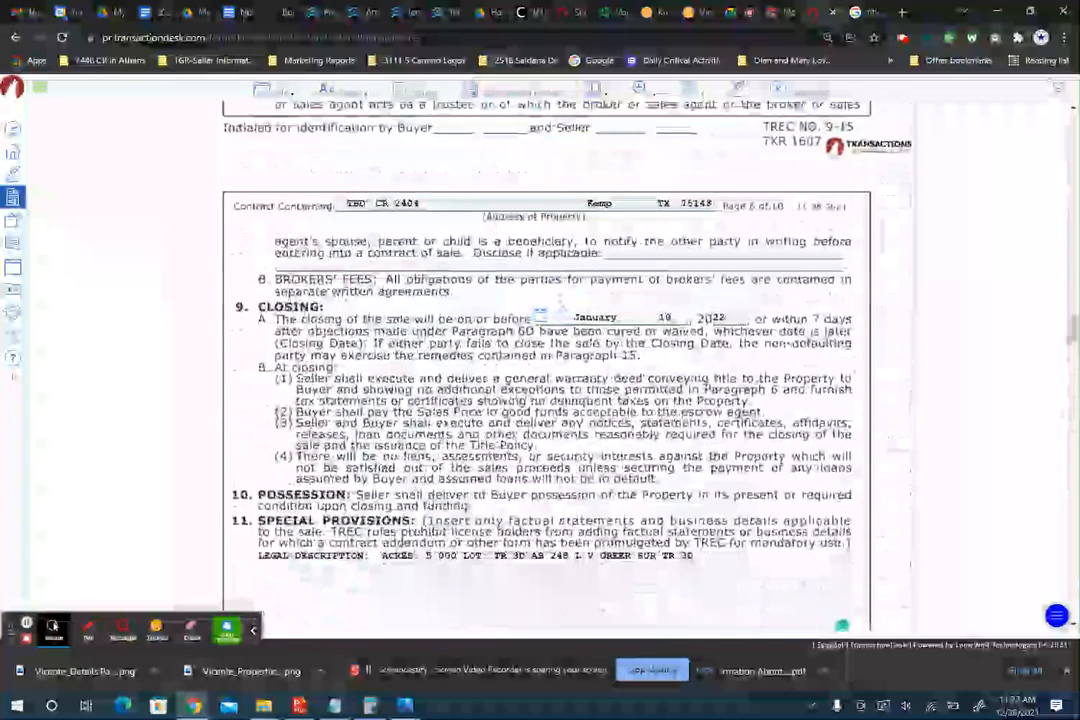
scroll(546, 360, "up", 3)
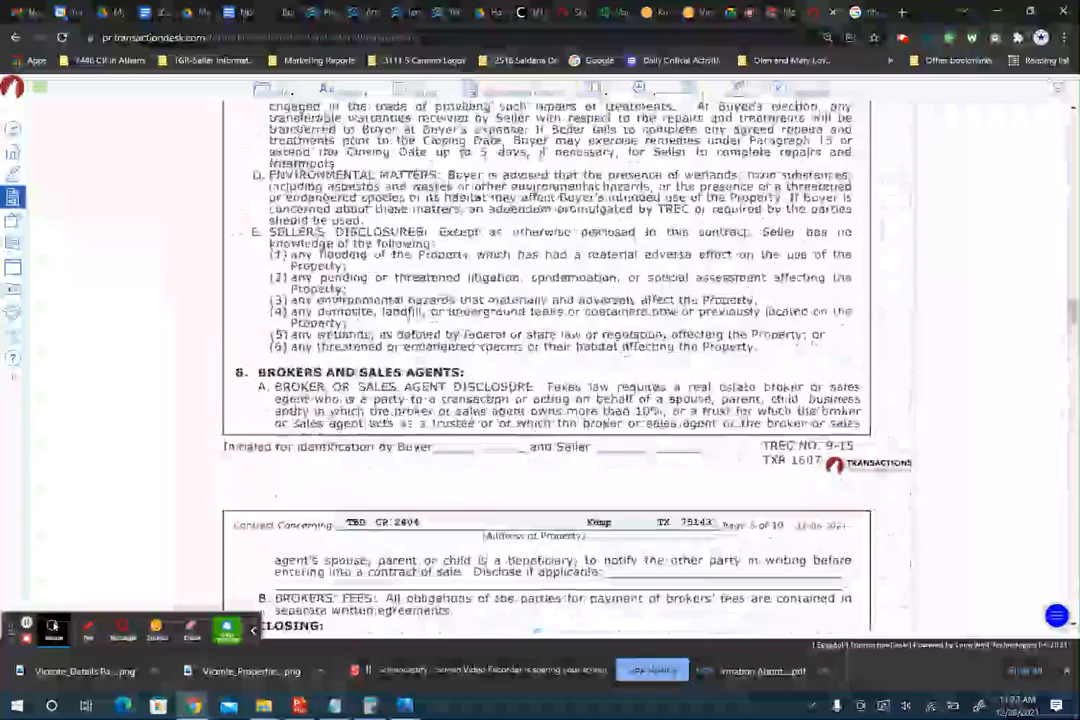
scroll(546, 360, "up", 2)
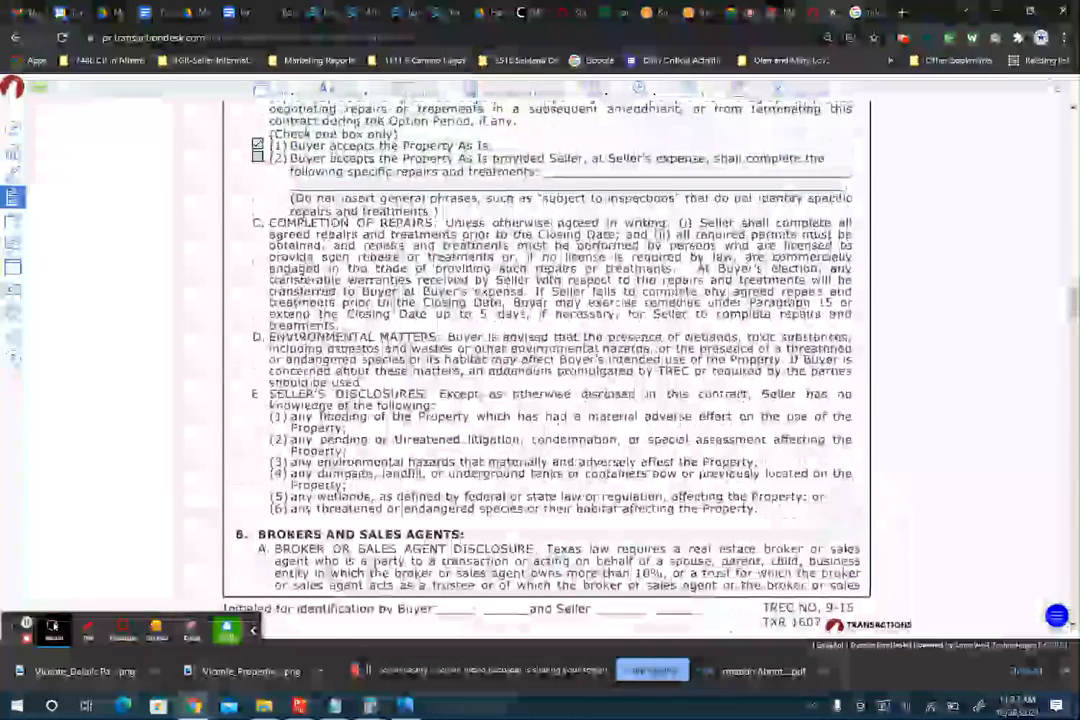
scroll(546, 360, "up", 2)
scroll(546, 360, "up", 7)
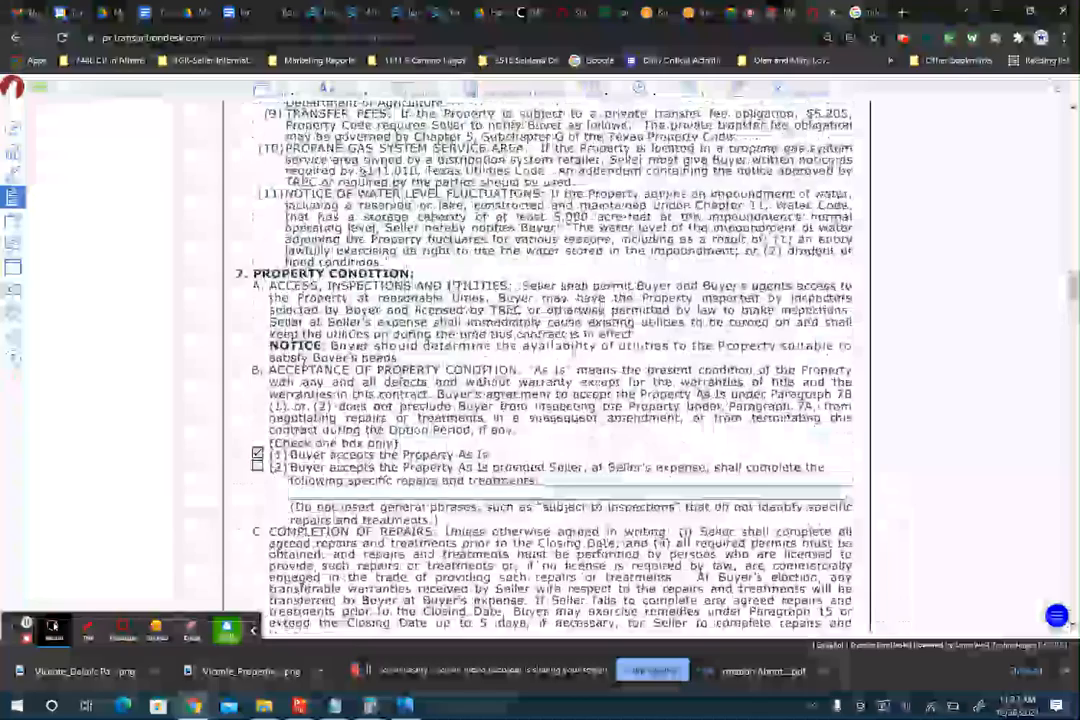
scroll(450, 281, "up", 10)
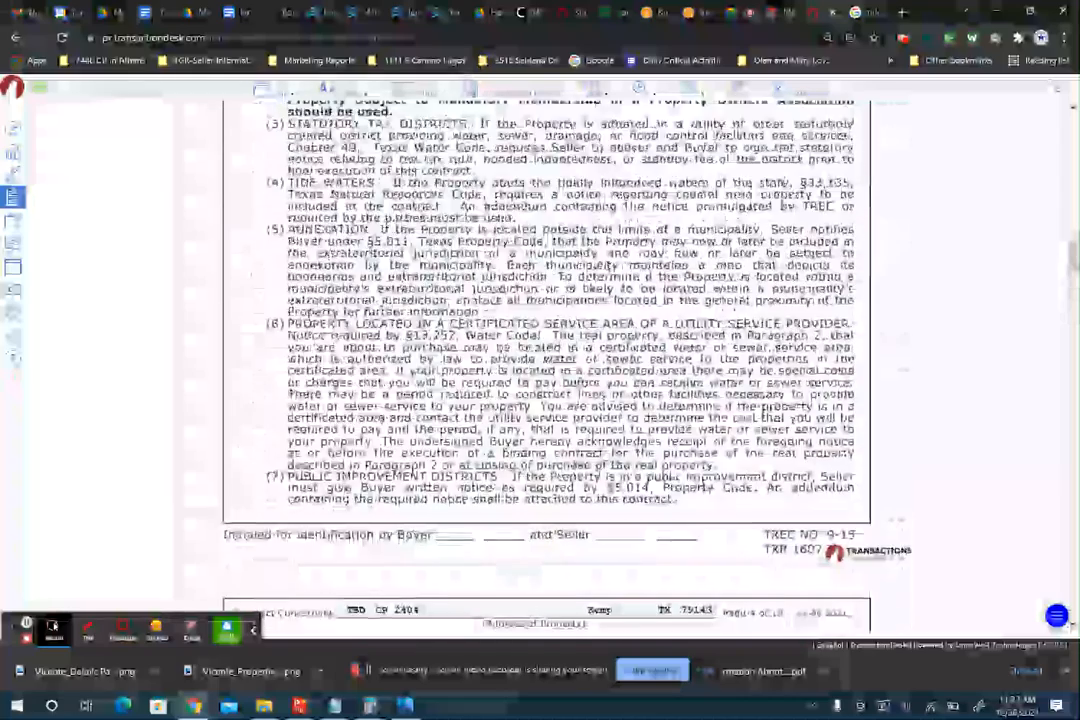
scroll(450, 281, "up", 4)
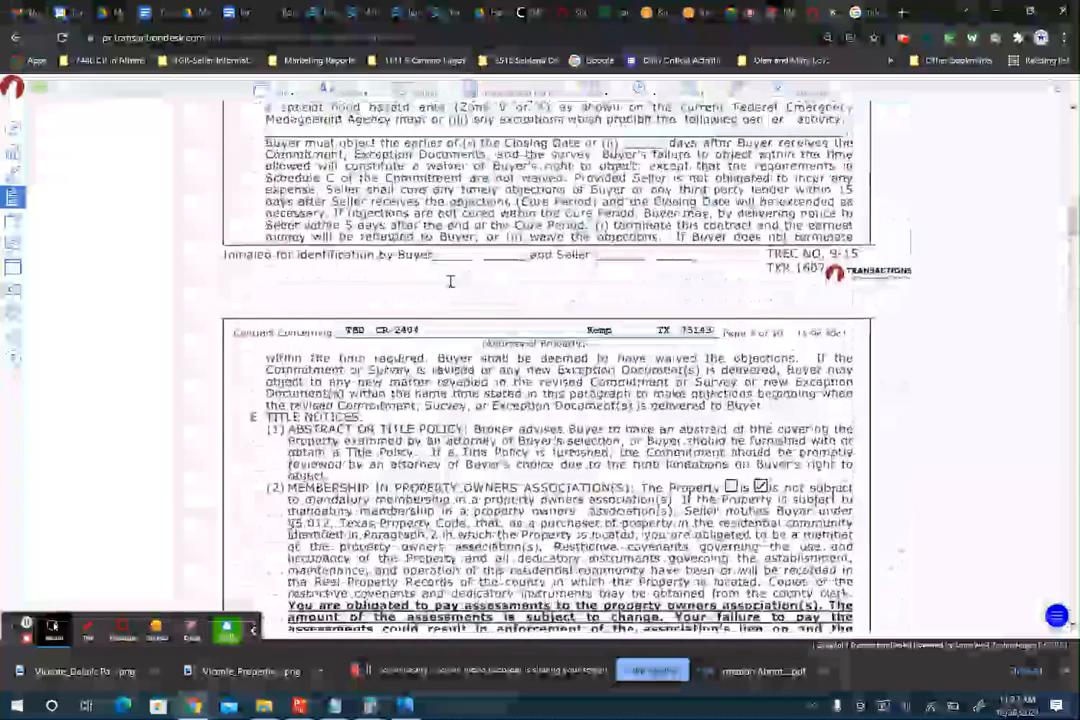
scroll(450, 281, "down", 1)
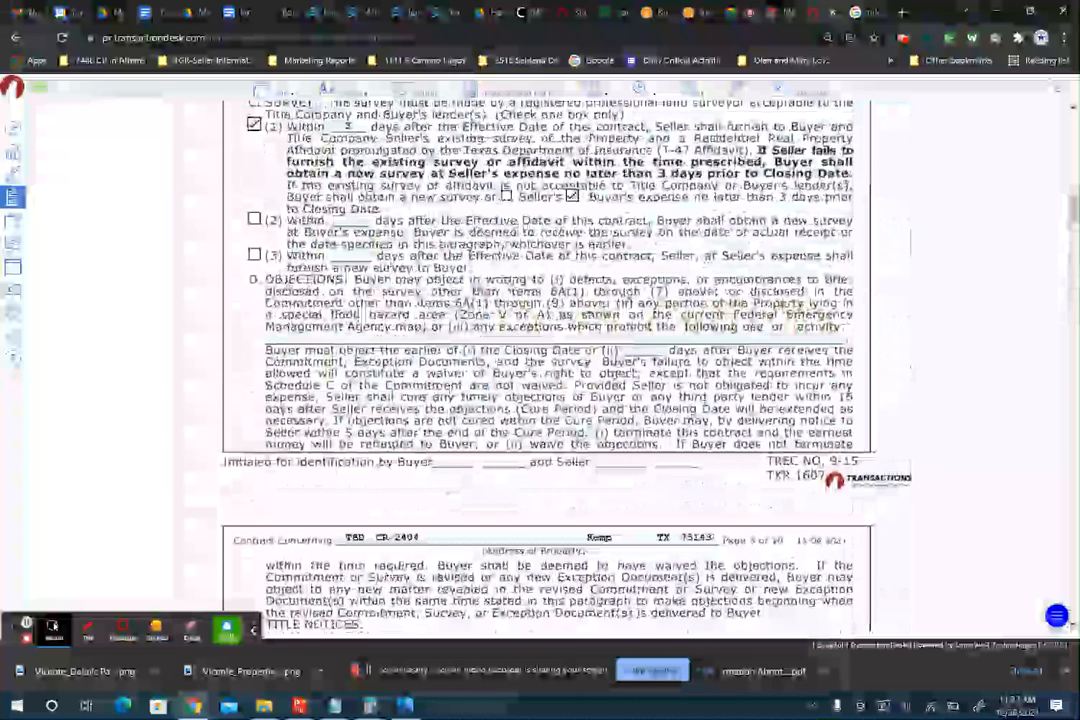
- Enter 'Manufactured Home Site' on the 6D prohibited use or activity line, fixing typos
left_click(562, 339)
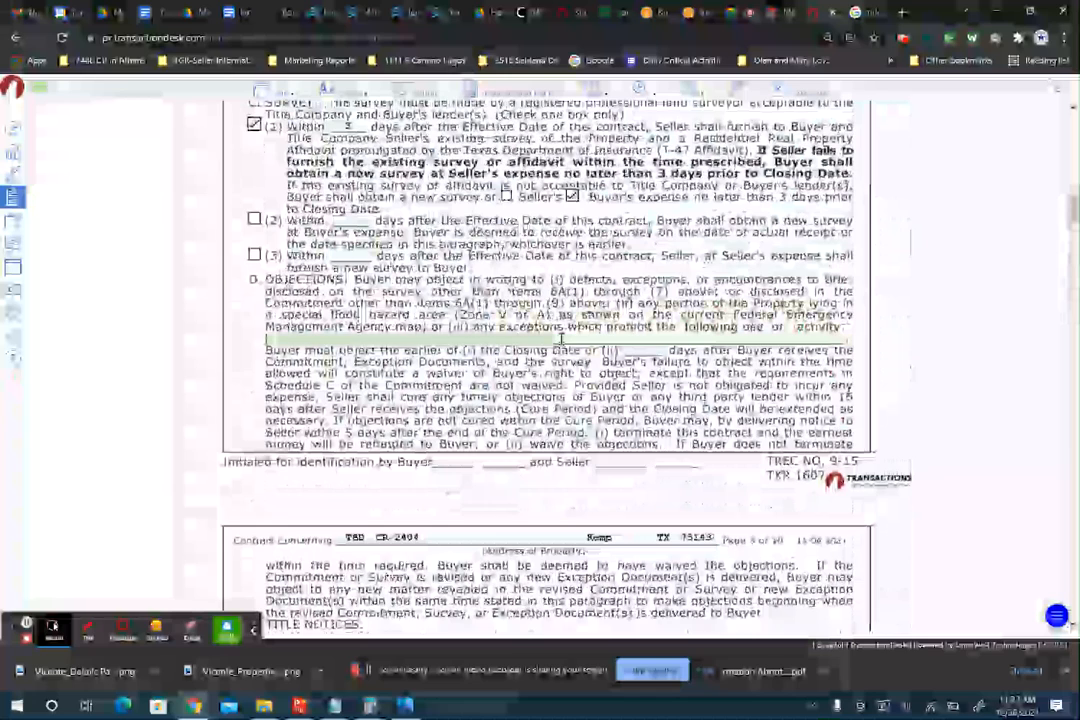
type("Mobile")
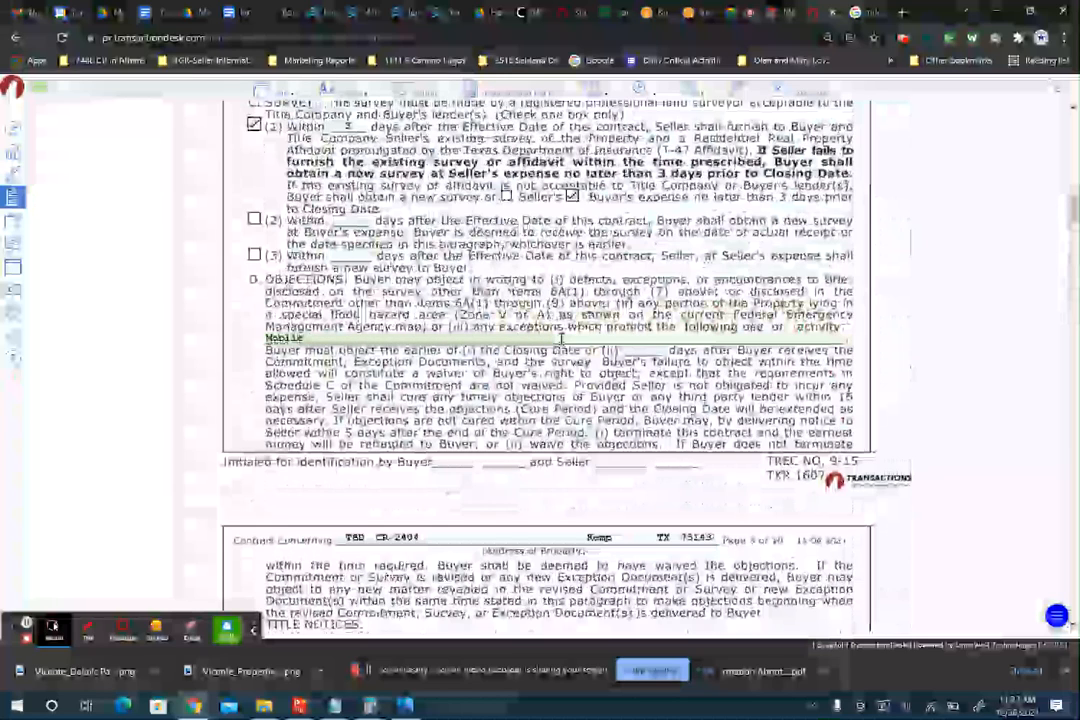
key("BackSpace")
key("BackSpace")
type("Manu")
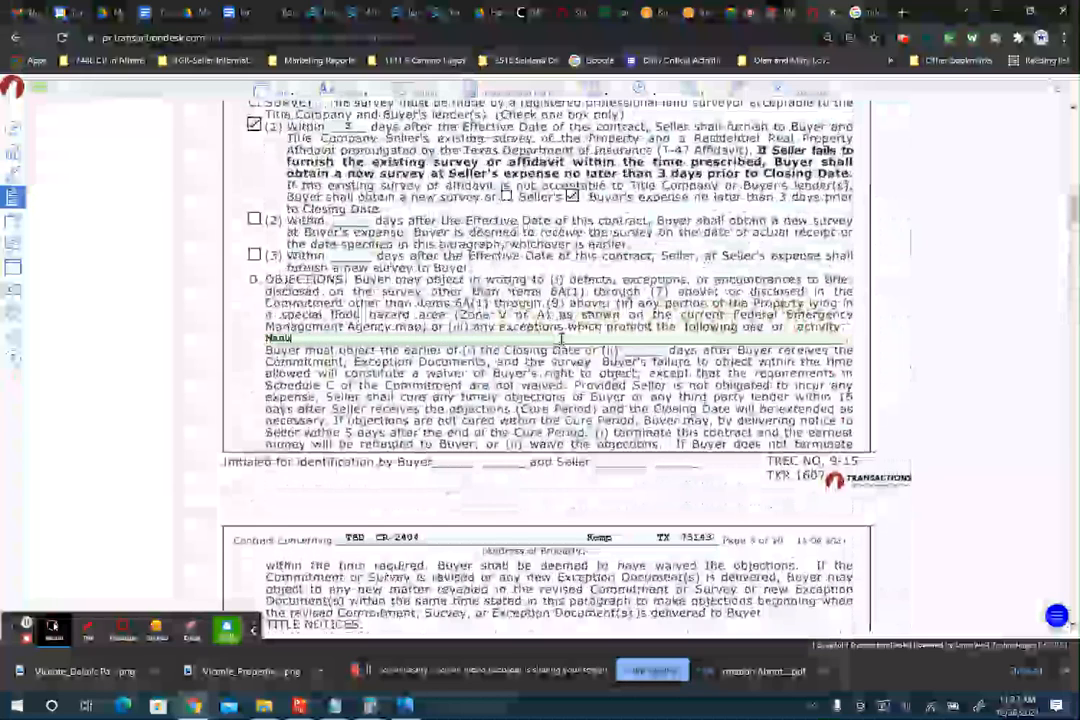
type("facture H")
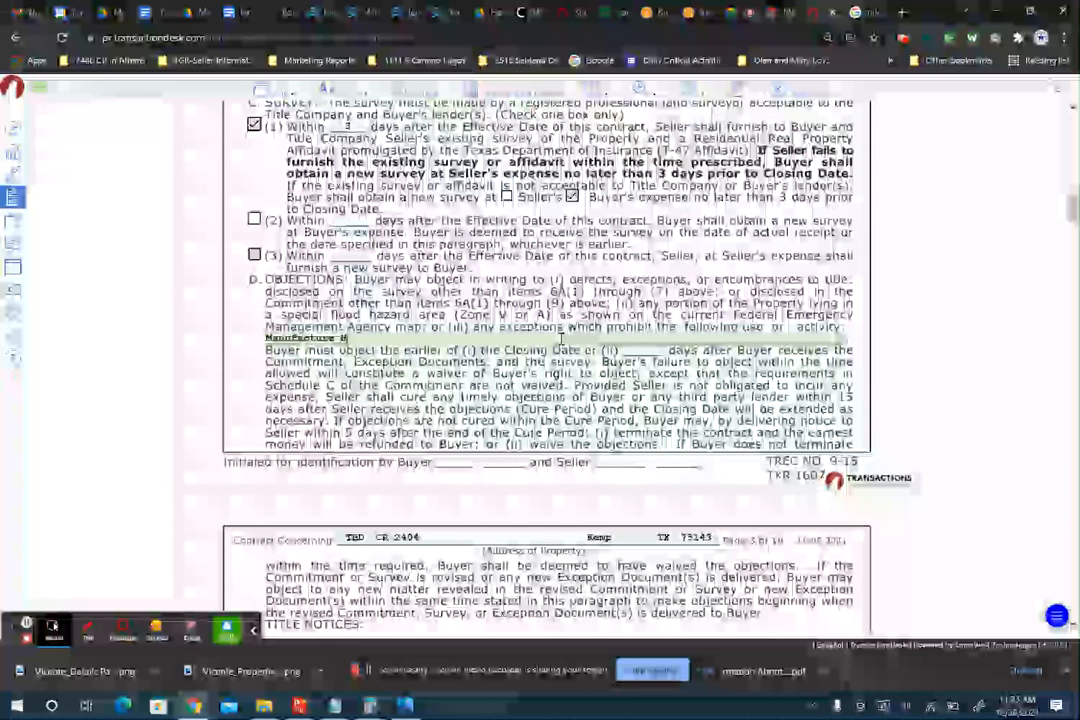
type("ome Site")
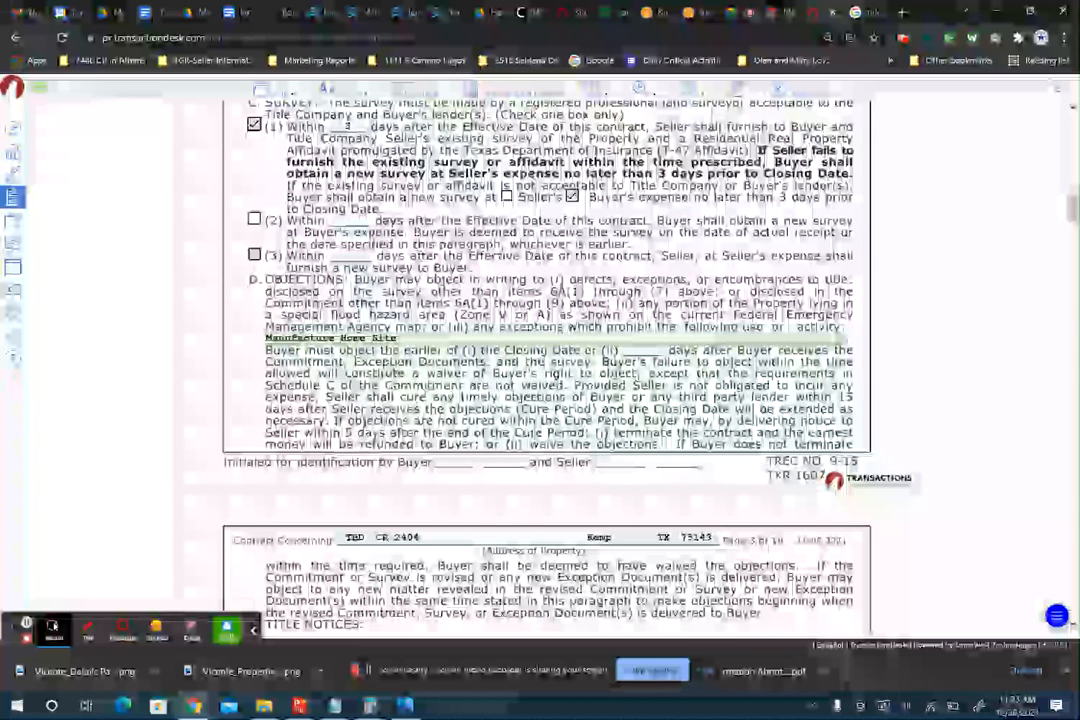
left_click(342, 339)
type("d")
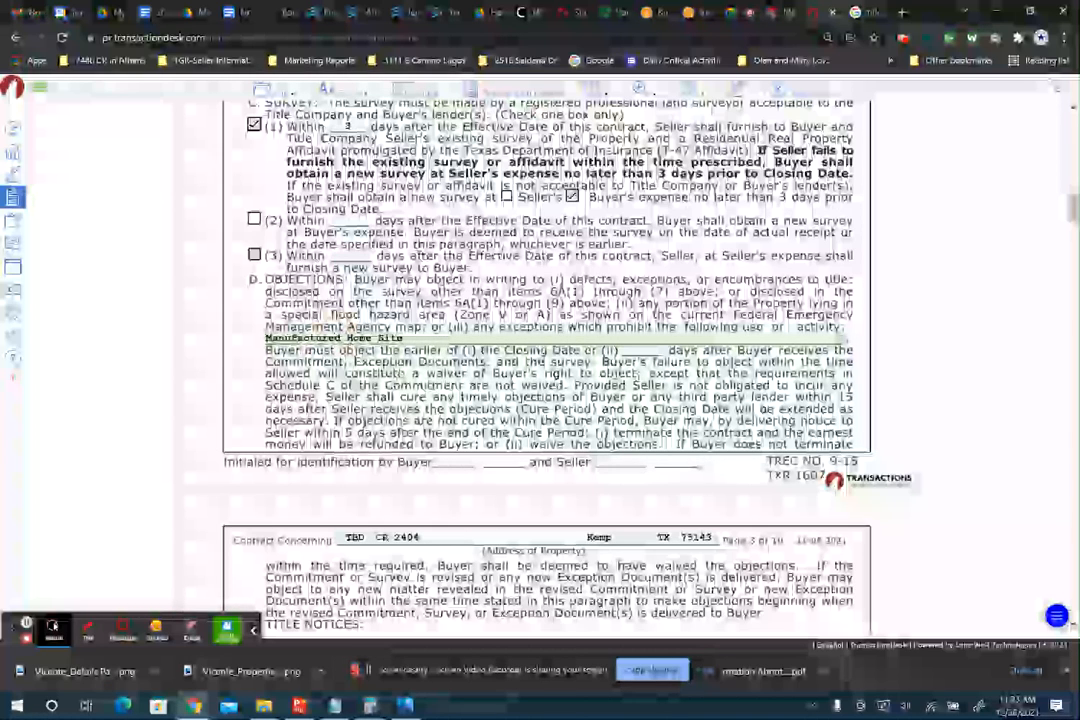
scroll(546, 360, "down", 1)
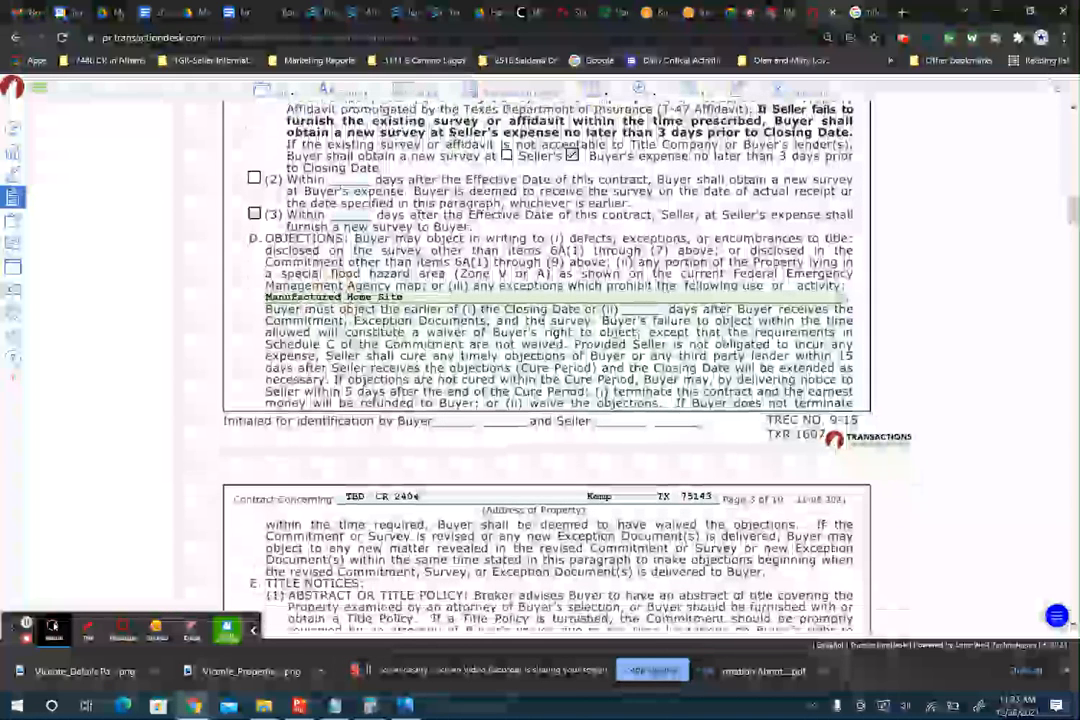
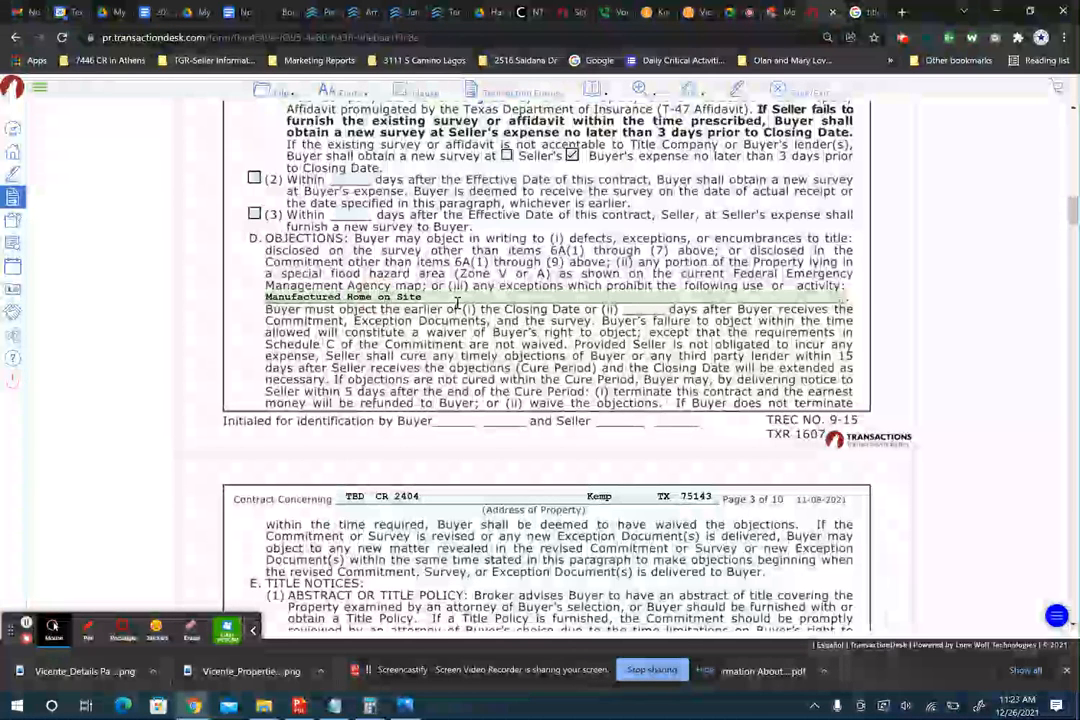
- Scroll down the TBD CR 2404 contract to page 9's Broker Information section
scroll(457, 303, "down", 10)
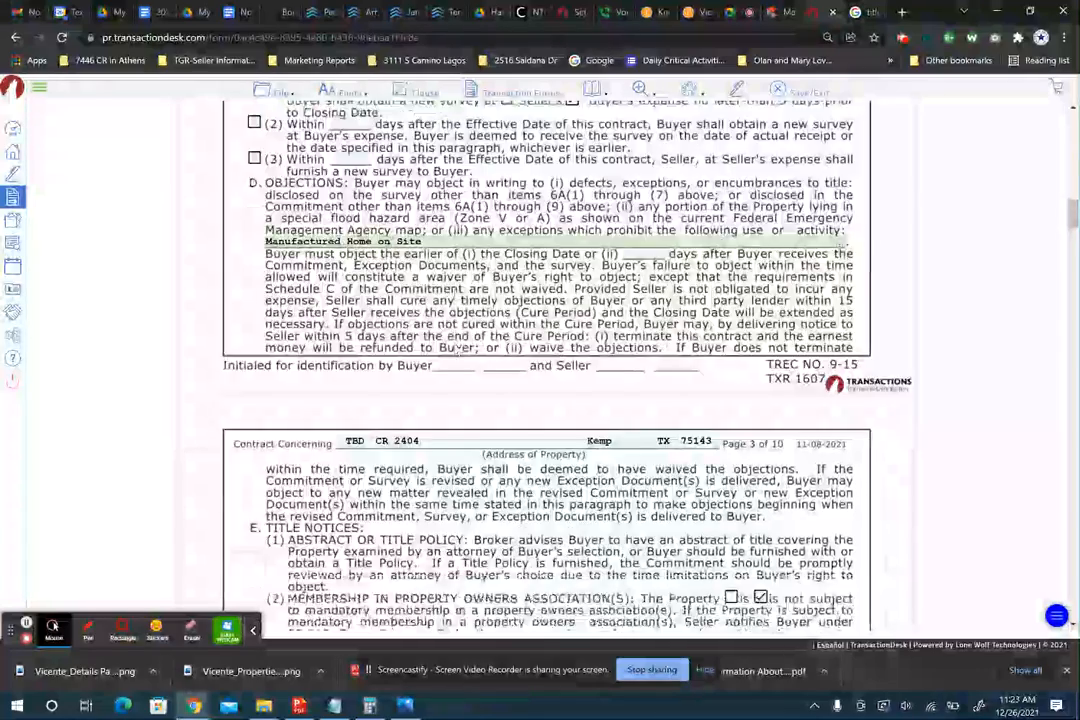
scroll(457, 303, "down", 15)
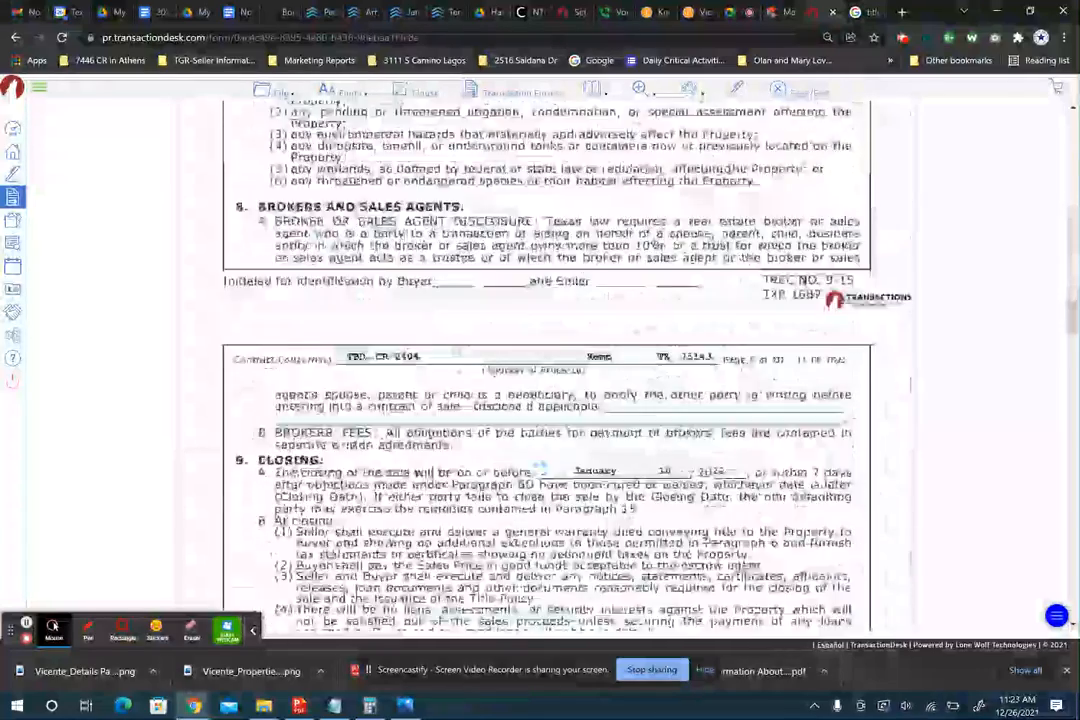
scroll(547, 365, "up", 1)
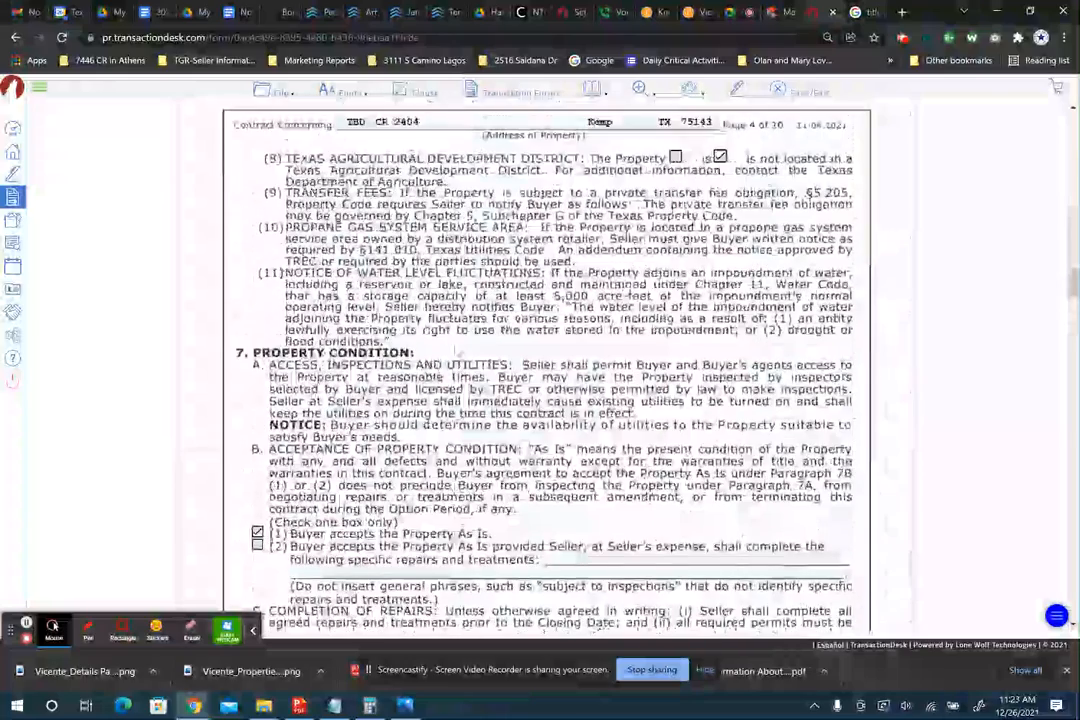
scroll(457, 352, "up", 8)
scroll(457, 352, "up", 7)
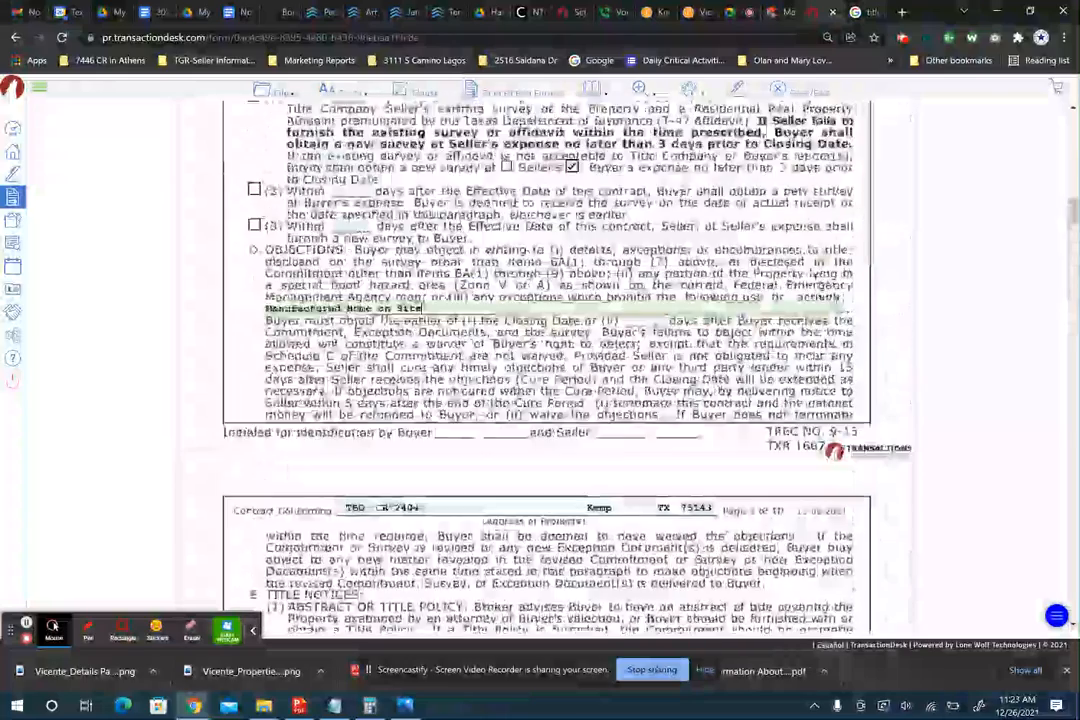
scroll(455, 345, "down", 1)
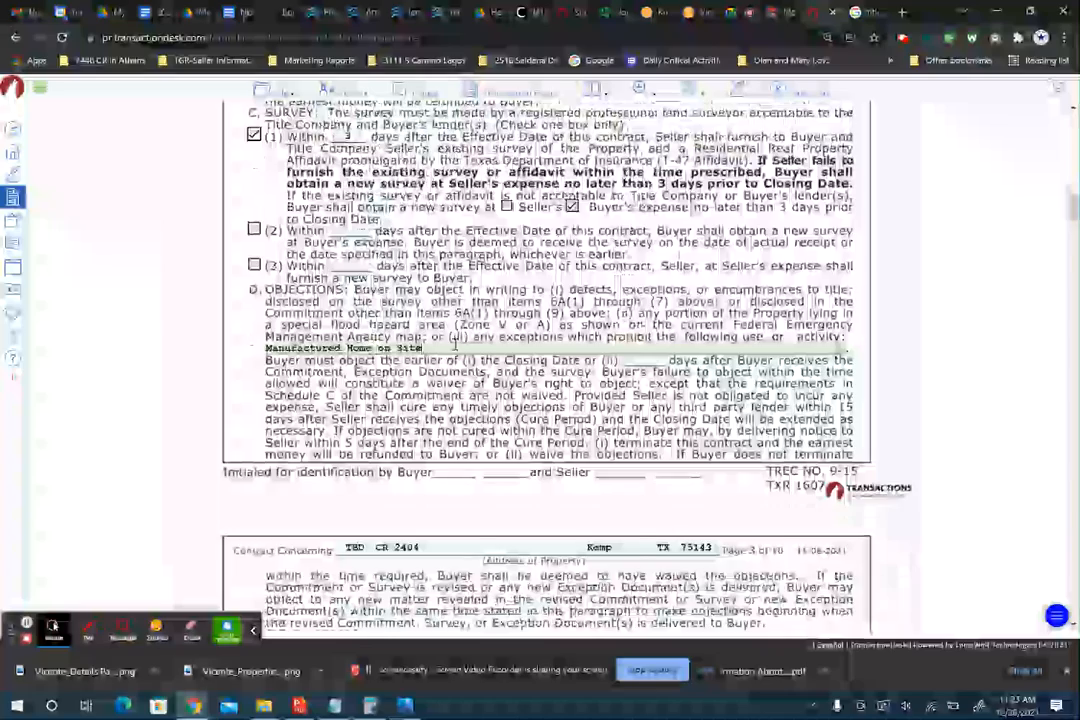
scroll(453, 345, "down", 7)
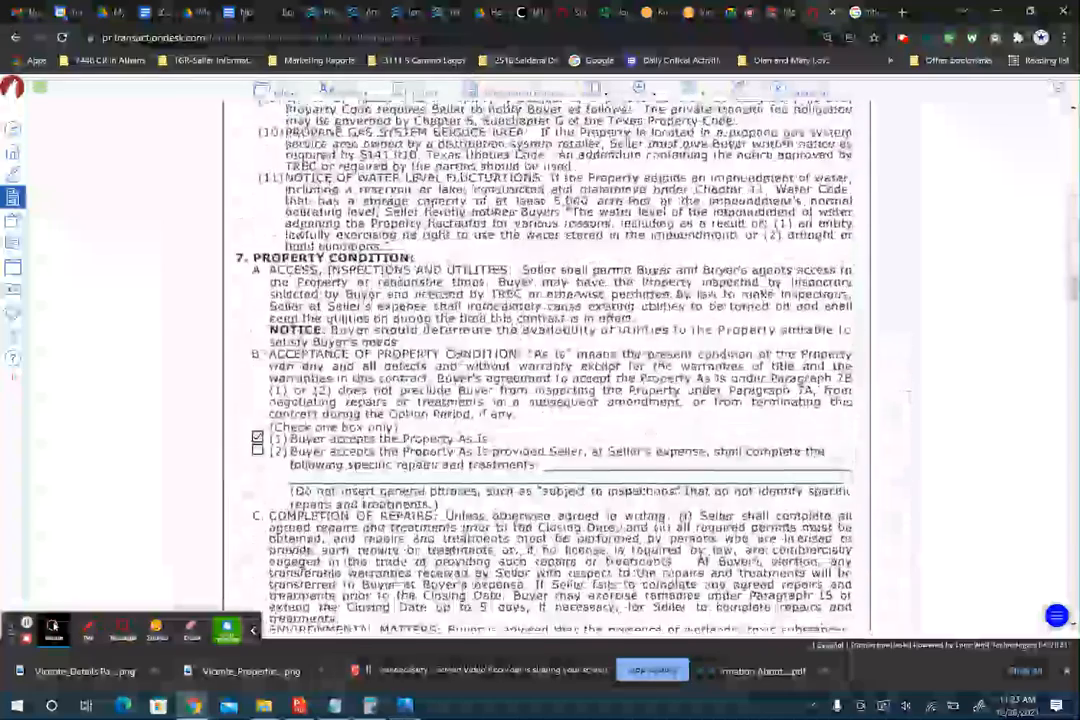
scroll(453, 345, "down", 8)
scroll(356, 405, "down", 15)
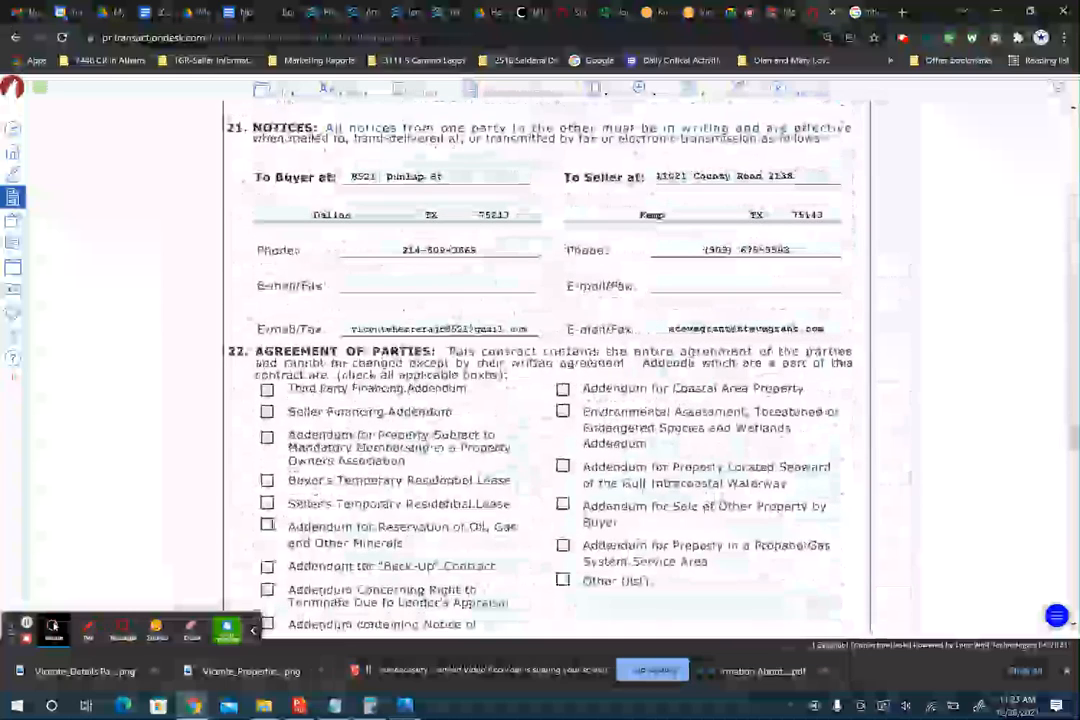
scroll(548, 360, "down", 3)
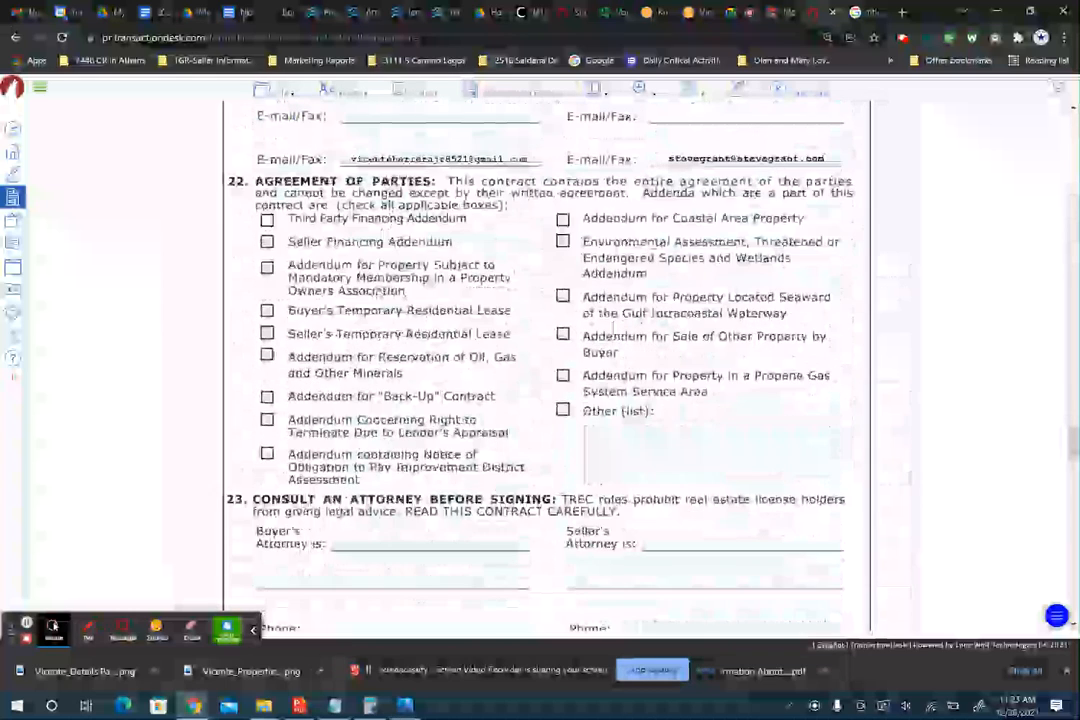
scroll(548, 360, "down", 4)
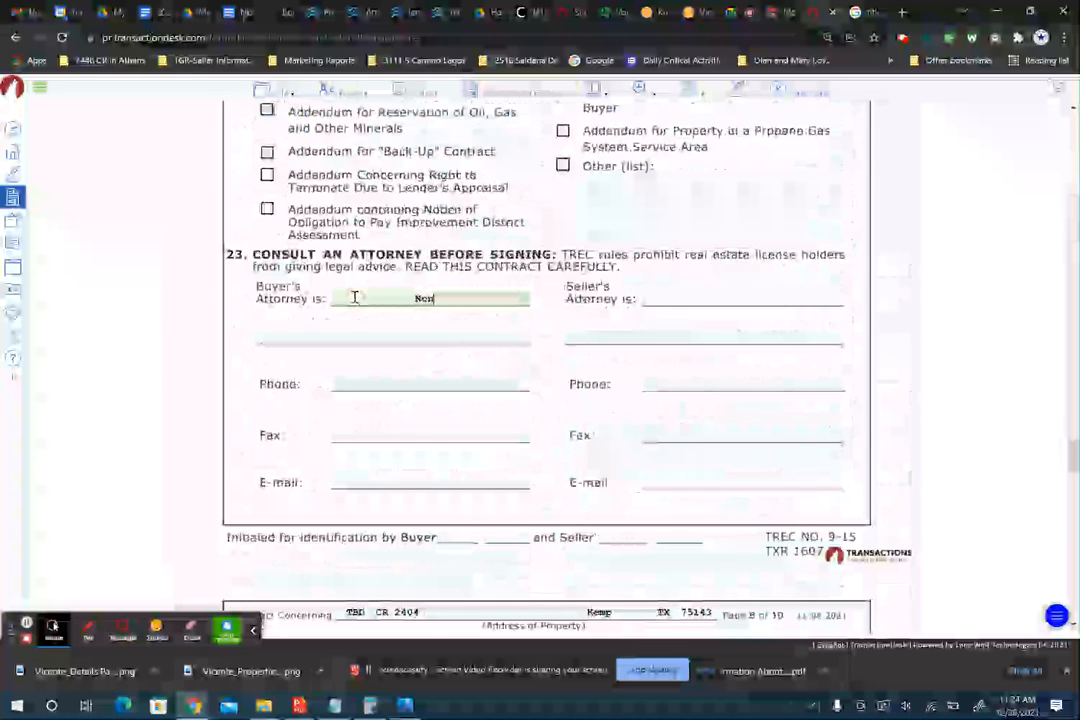
scroll(355, 300, "down", 7)
scroll(355, 300, "down", 12)
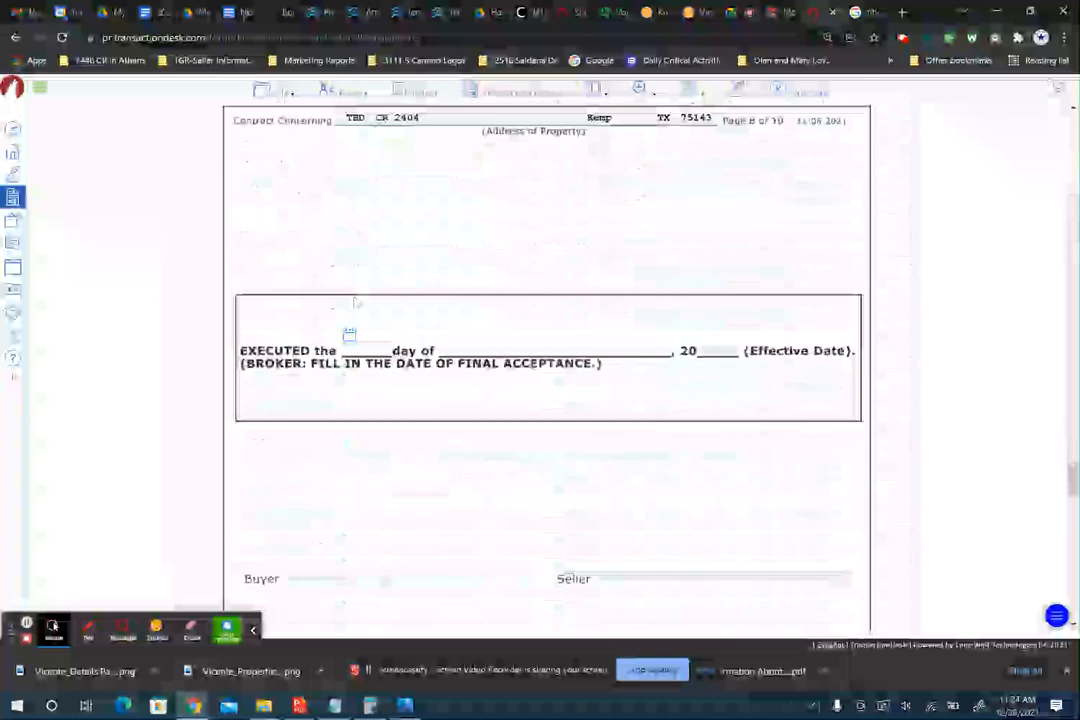
scroll(354, 296, "down", 5)
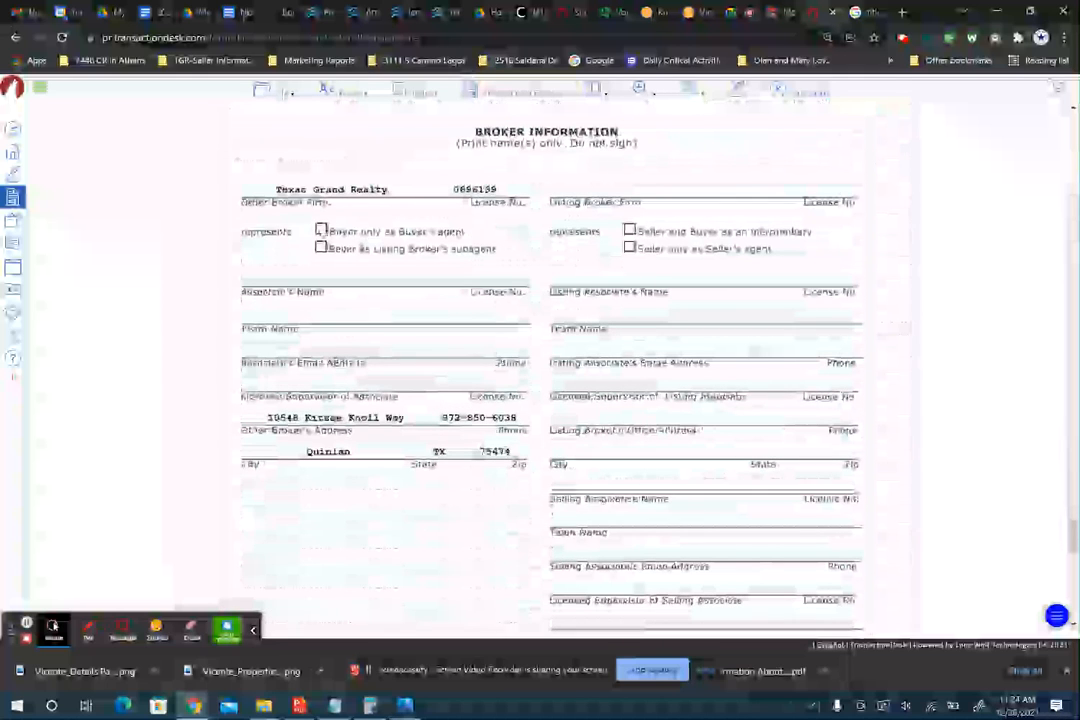
- Mark buyer-only and seller-only agency, then enter the buyer-side associate's name and licence number
left_click(321, 229)
left_click(629, 247)
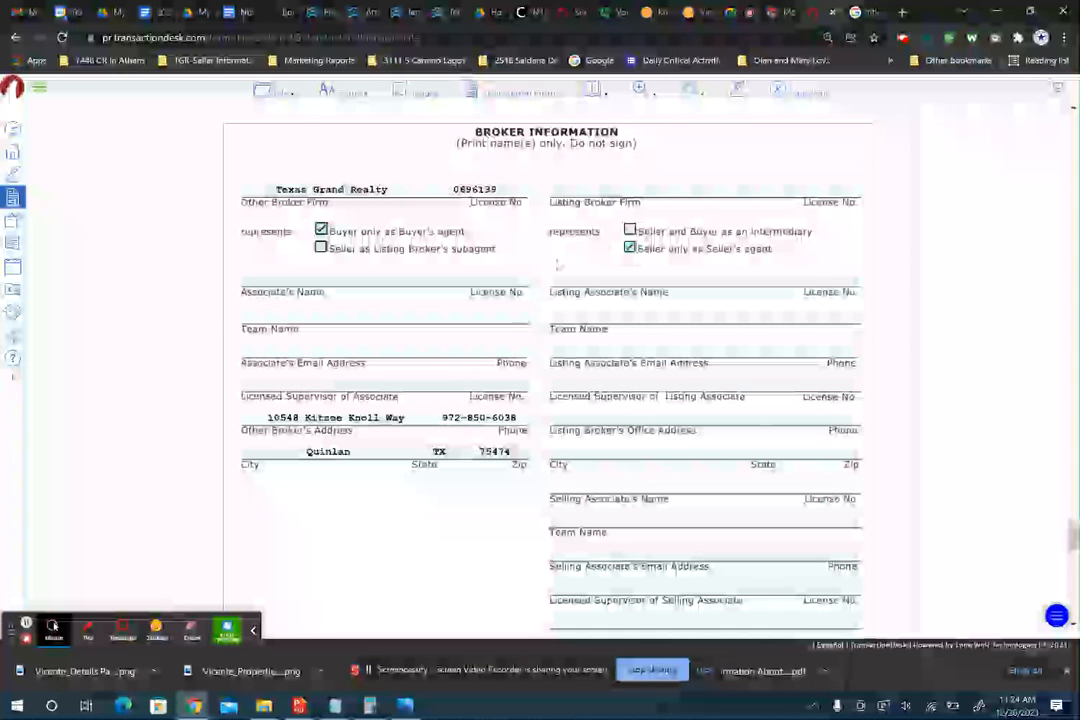
left_click(381, 298)
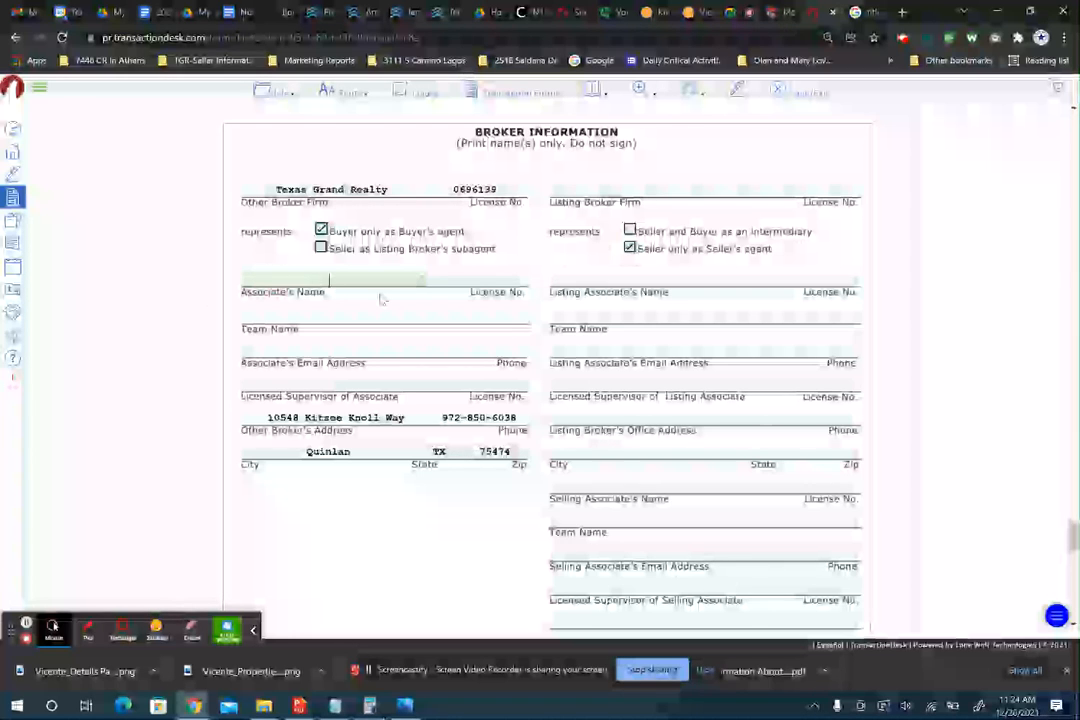
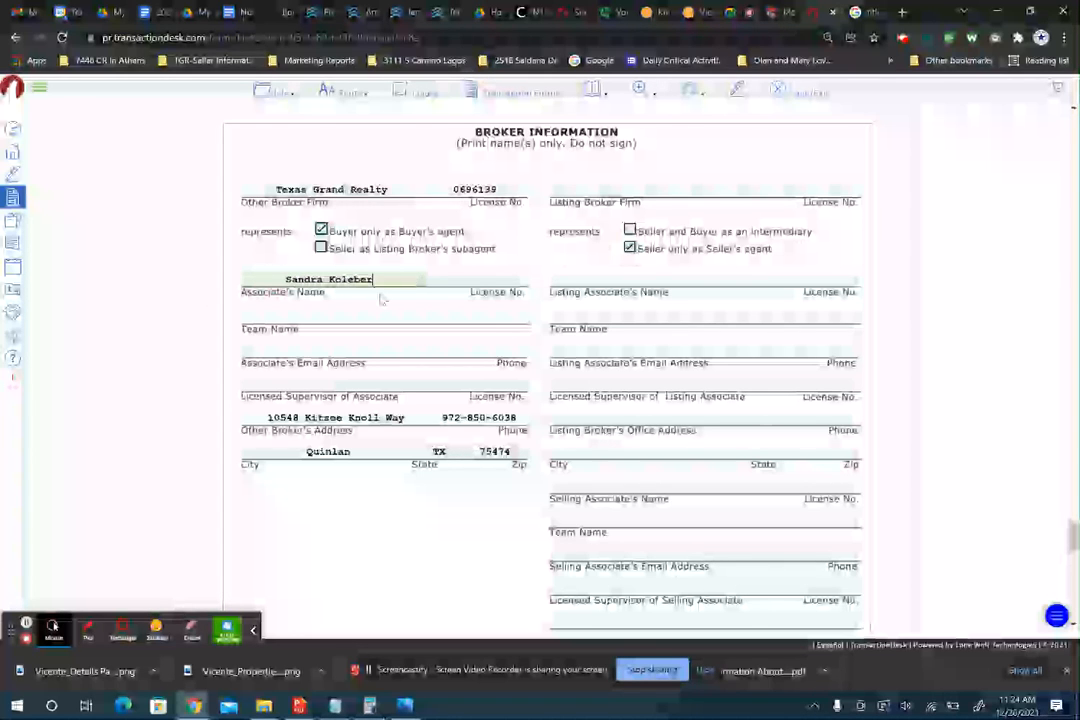
key("Tab")
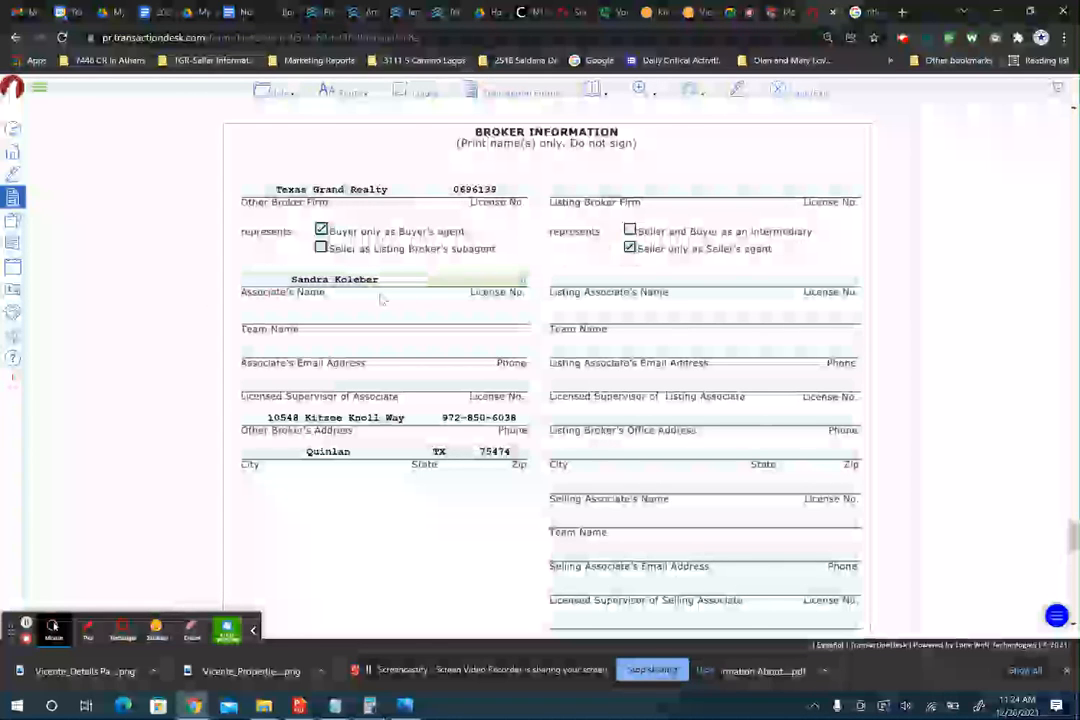
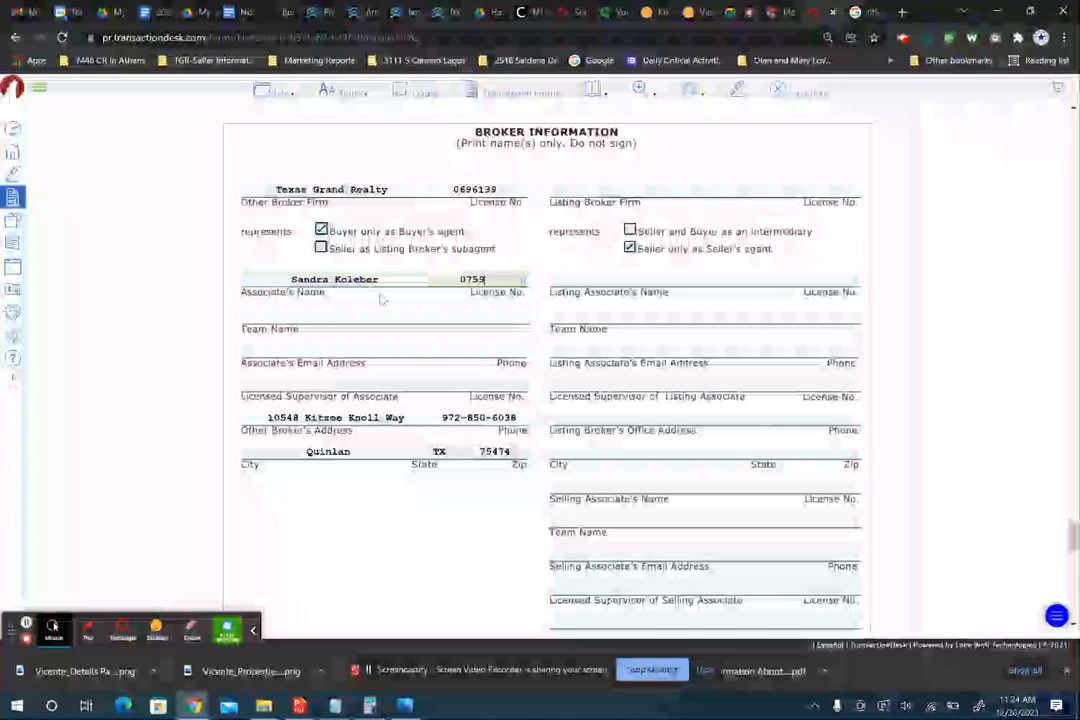
- Fill in the associate's email and phone, licensed supervisor with licence, and the broker's street address
key("Tab")
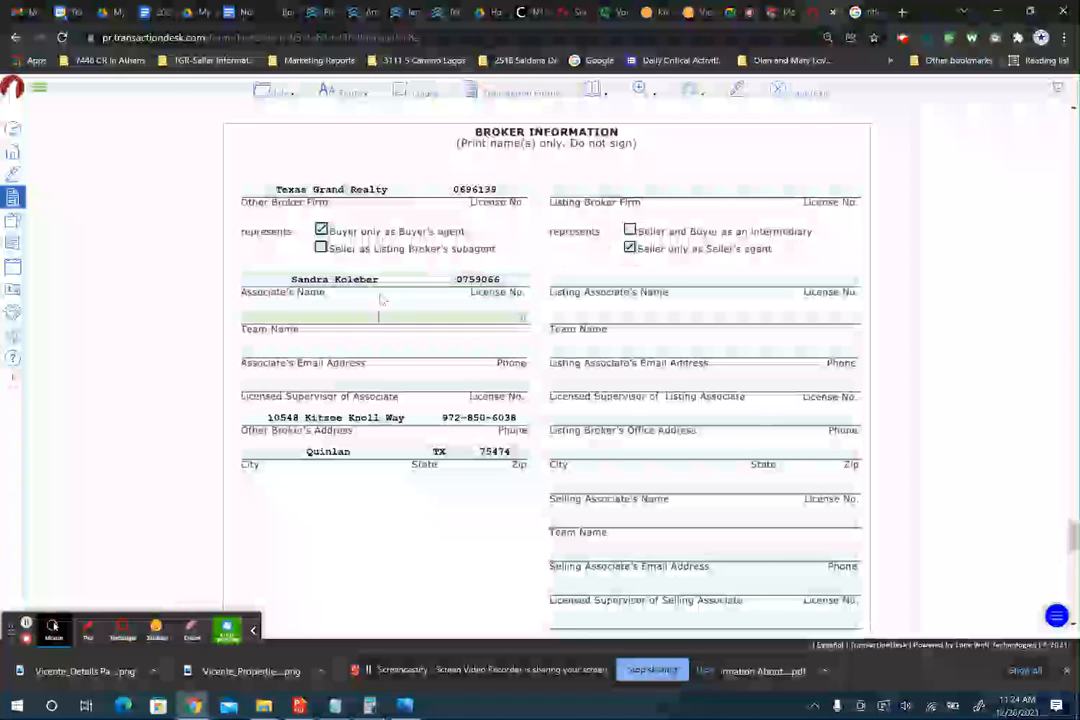
key("Tab")
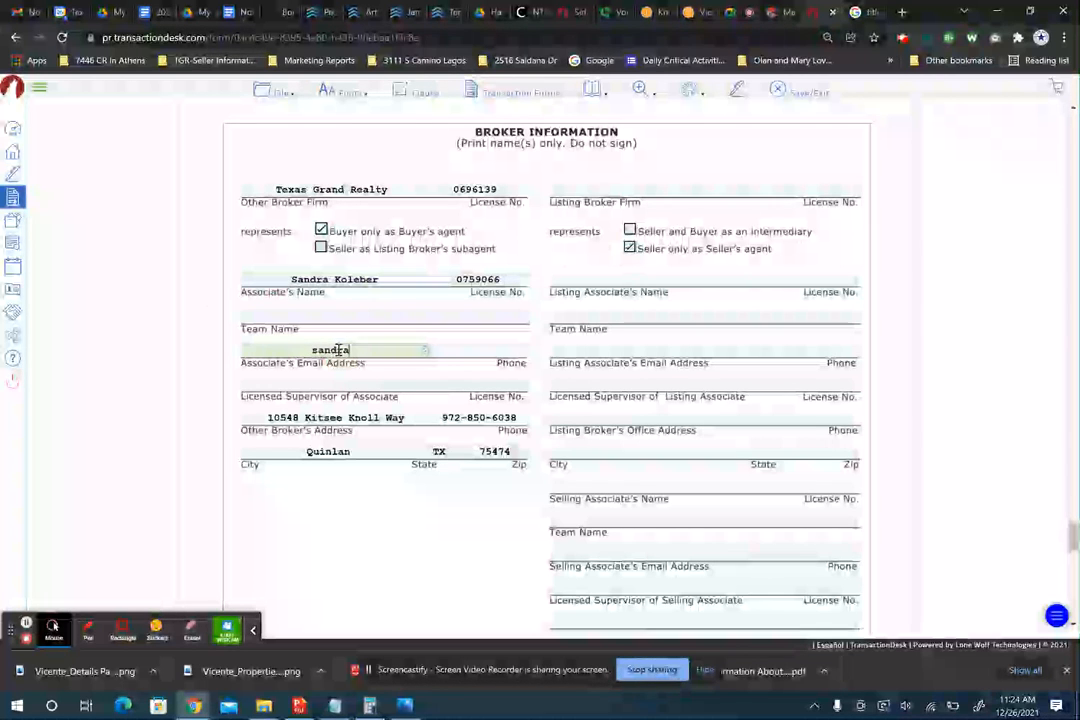
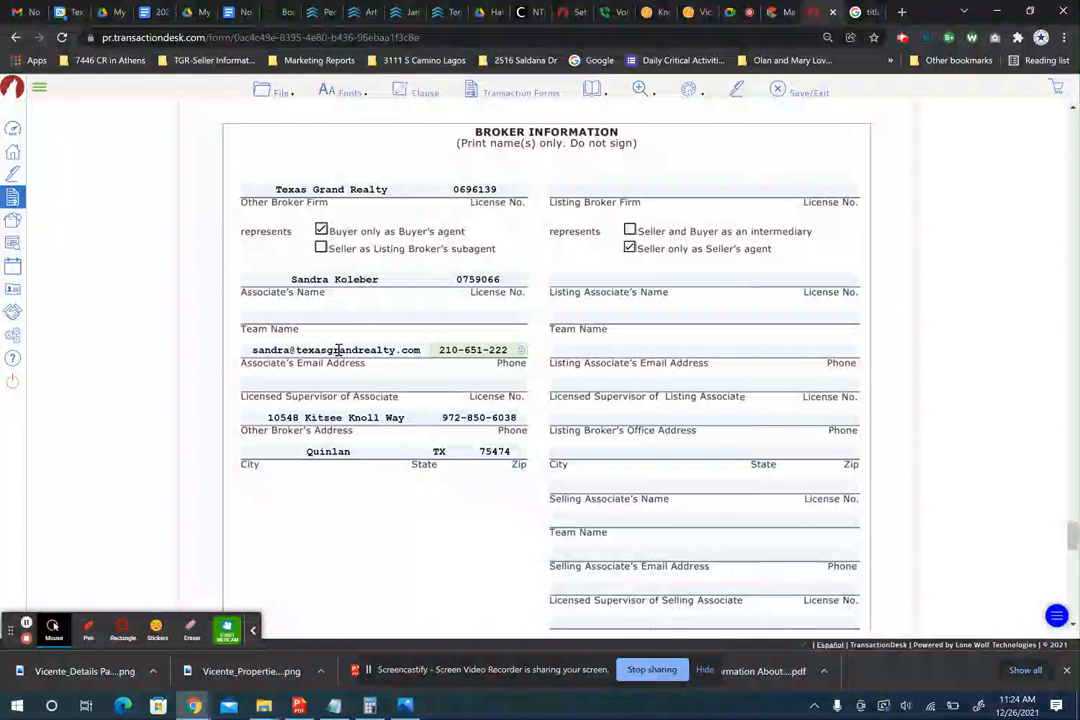
key("Tab")
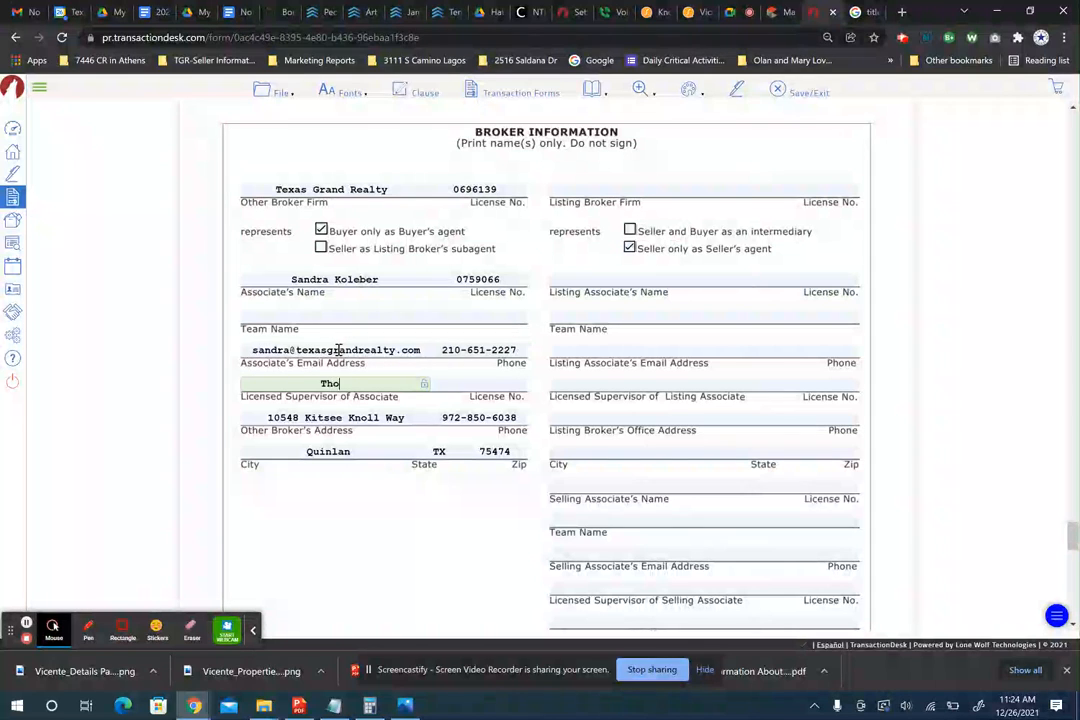
key("Tab")
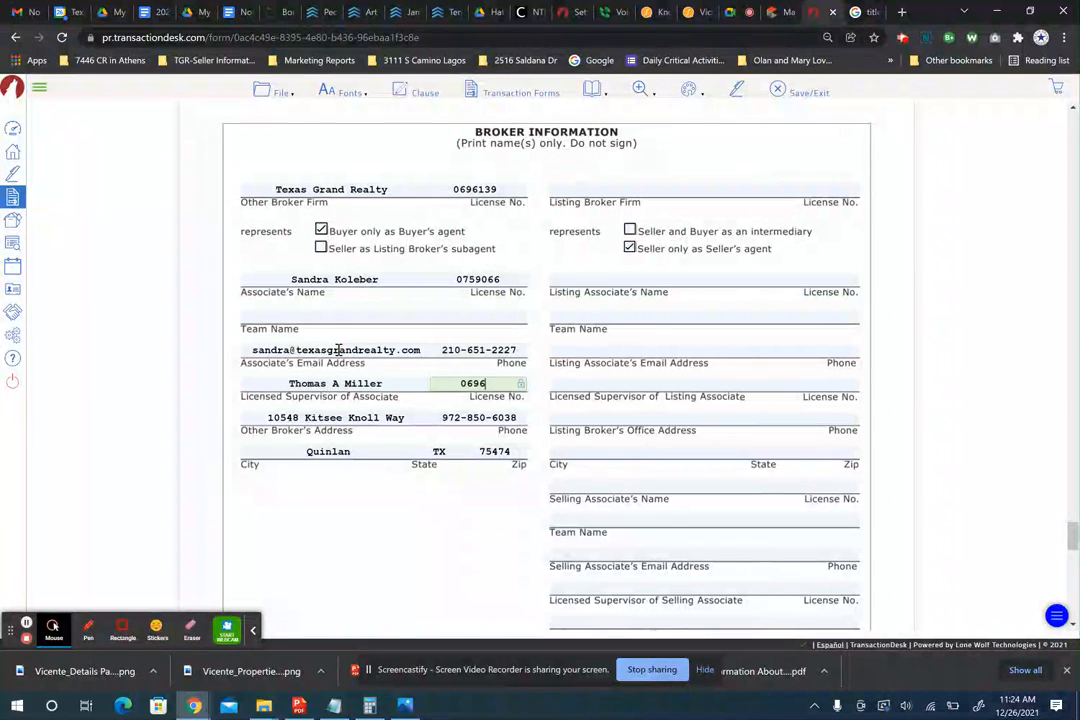
type("0696139")
key("Tab")
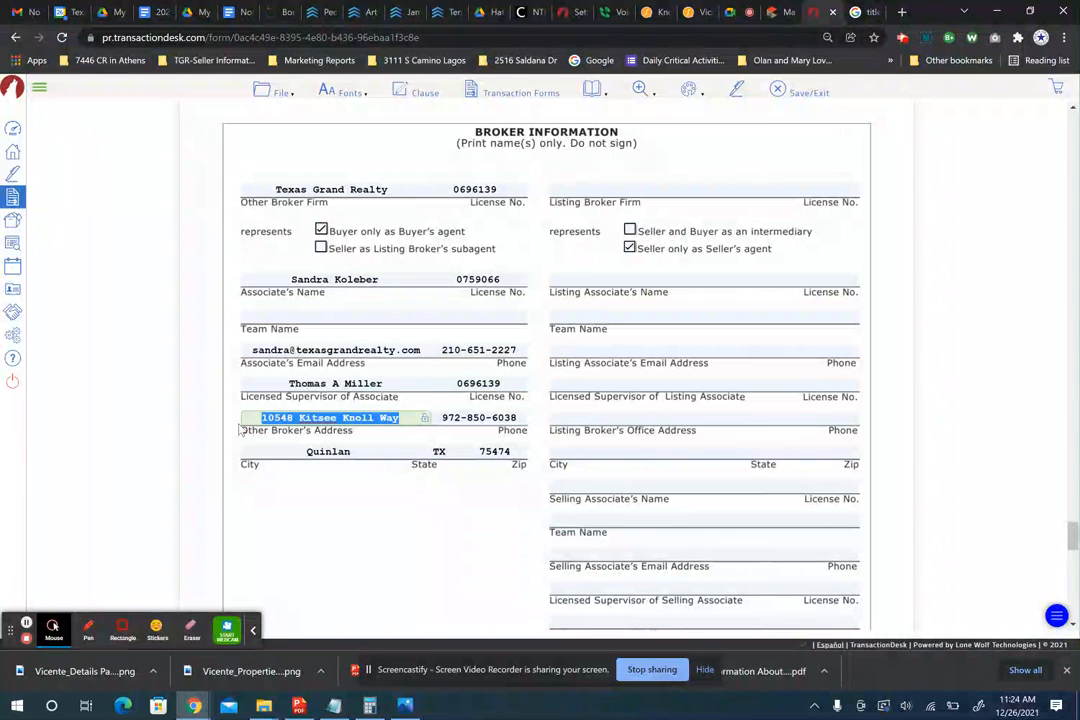
type("109 W")
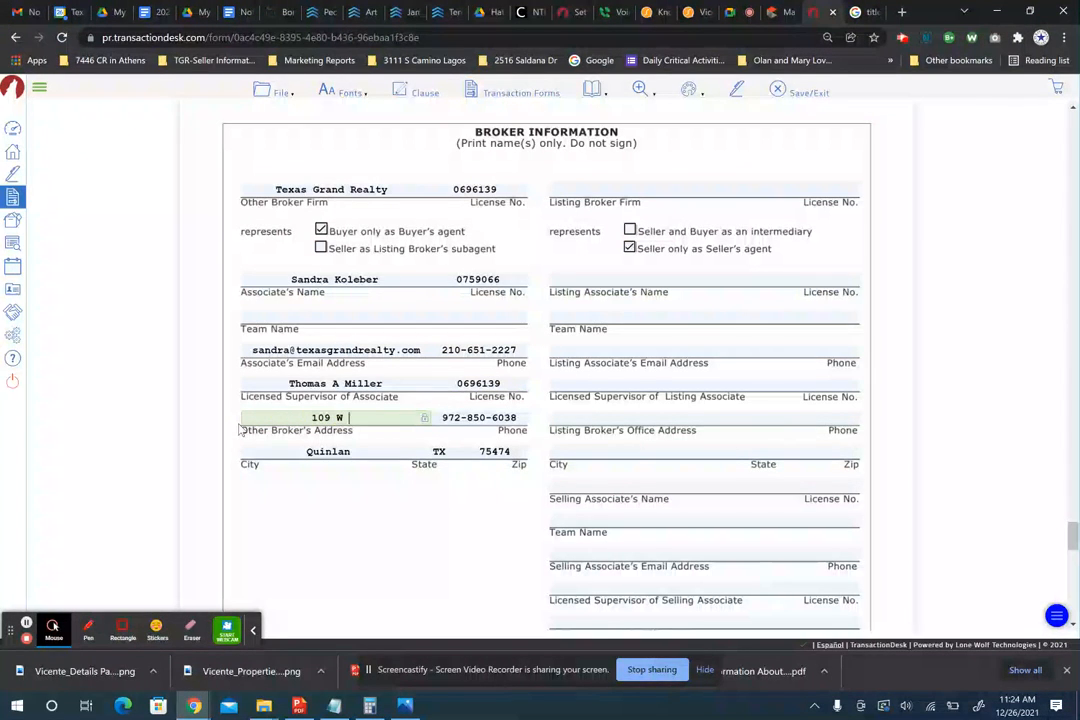
type(" Main St")
key("Tab")
key("Tab")
key("Tab")
key("Tab")
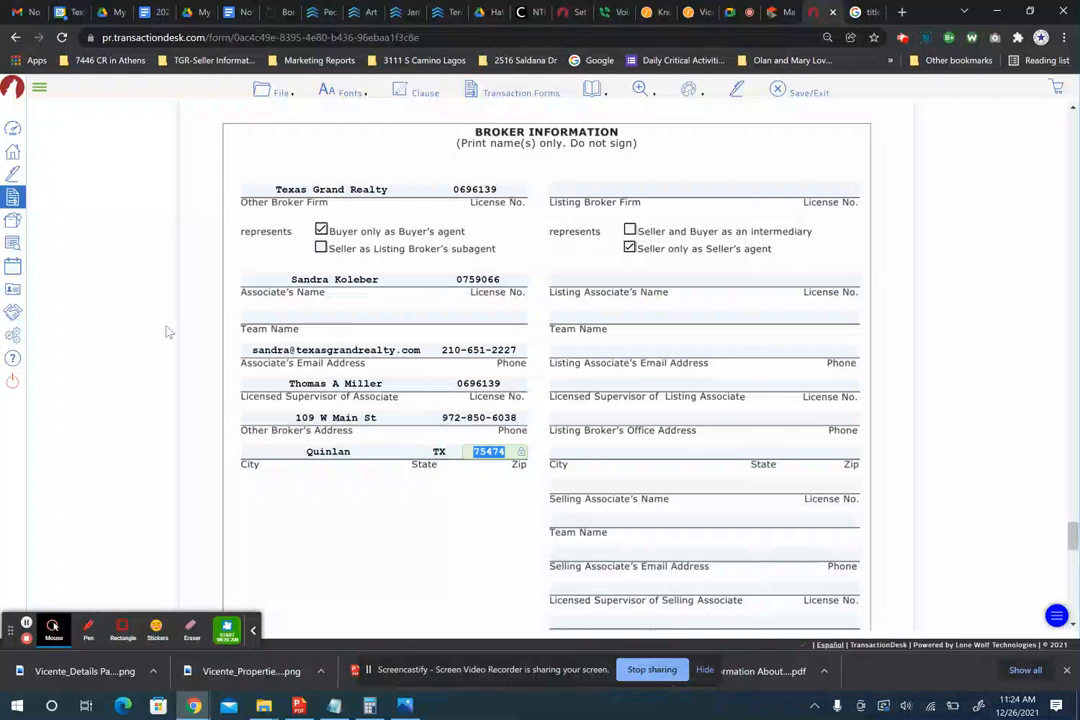
- Grab the listing office's firm name from the Matrix MLS listing for the Listing Broker Firm field
left_click(592, 186)
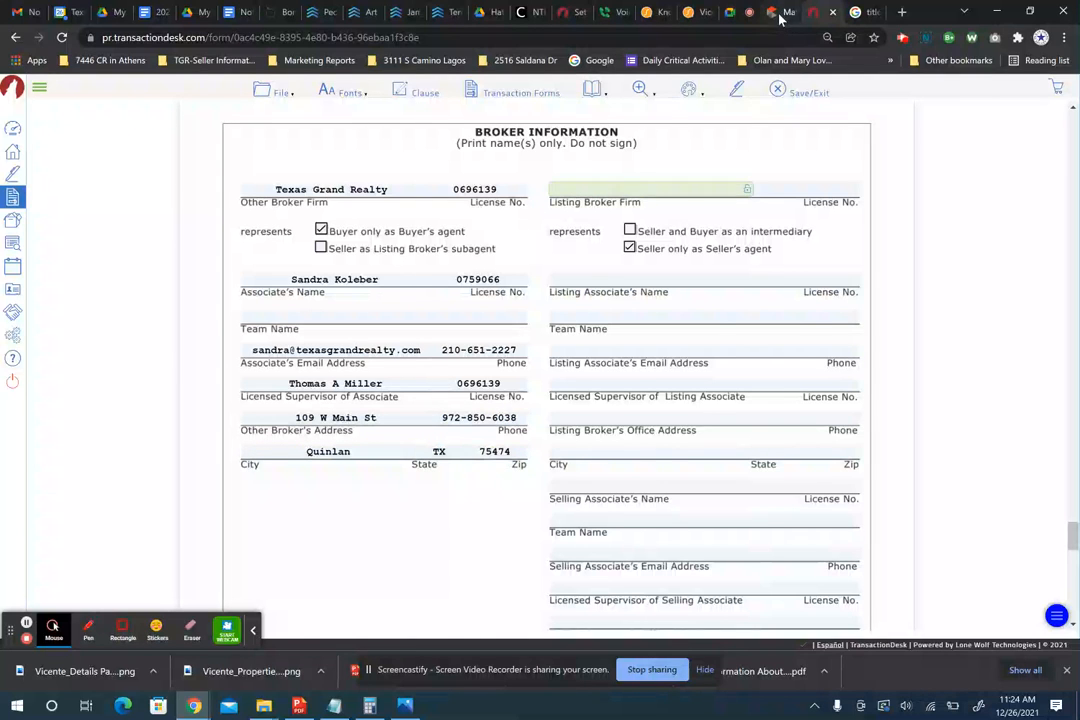
left_click(781, 14)
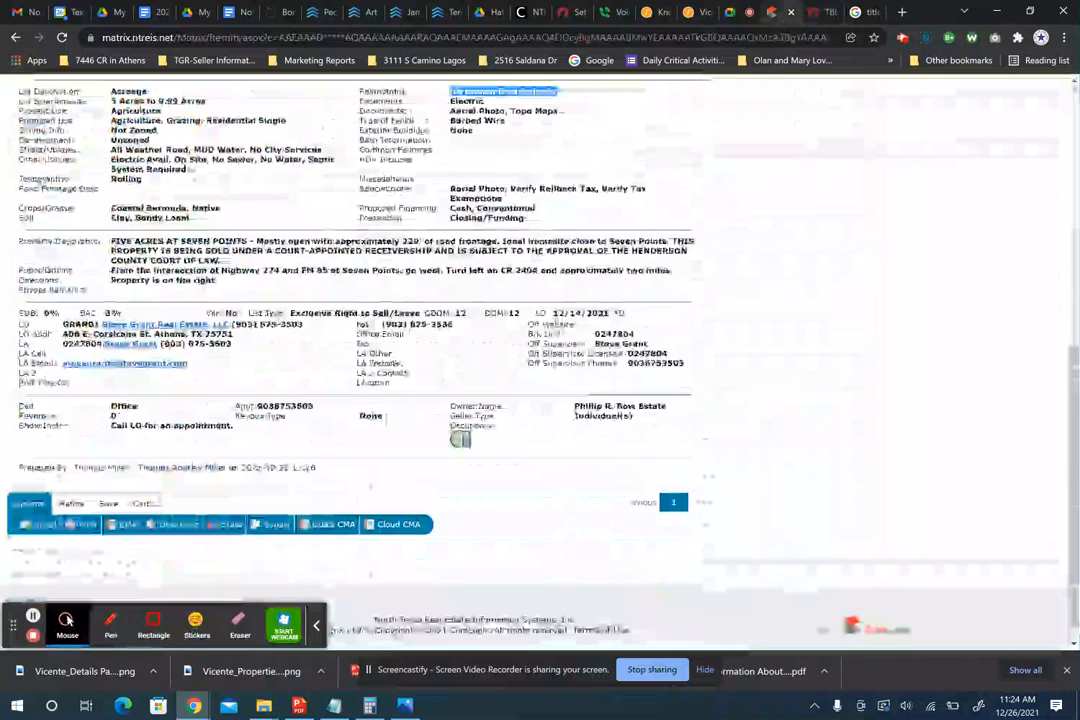
left_click_drag(230, 324, 103, 326)
key("ctrl+c")
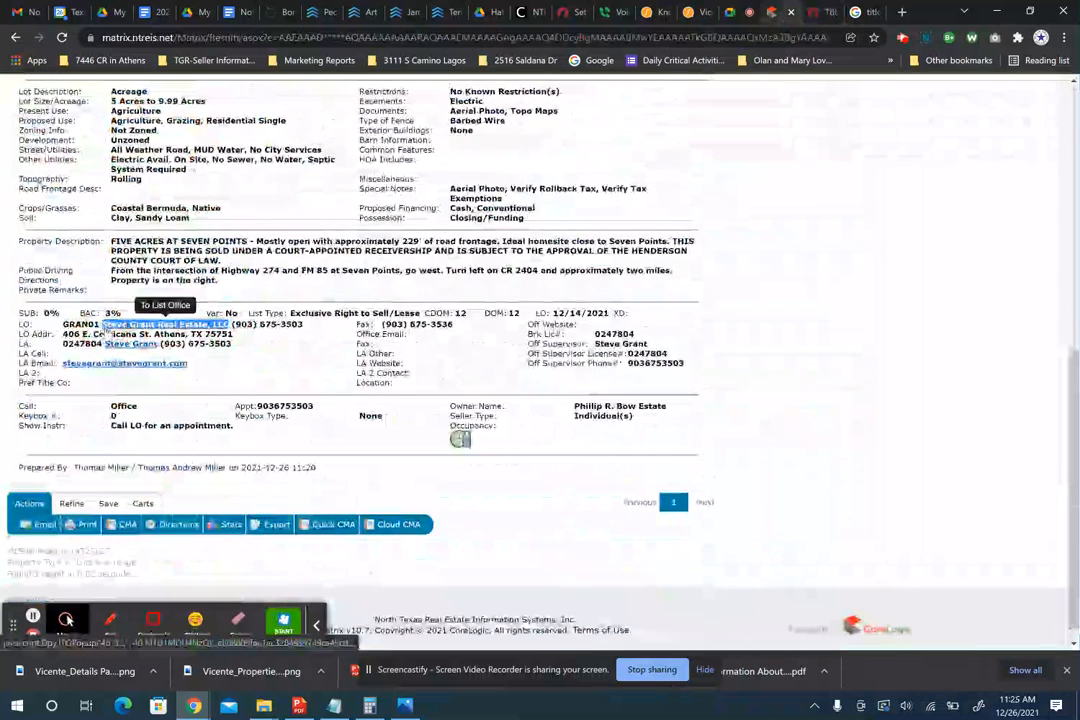
left_click(815, 13)
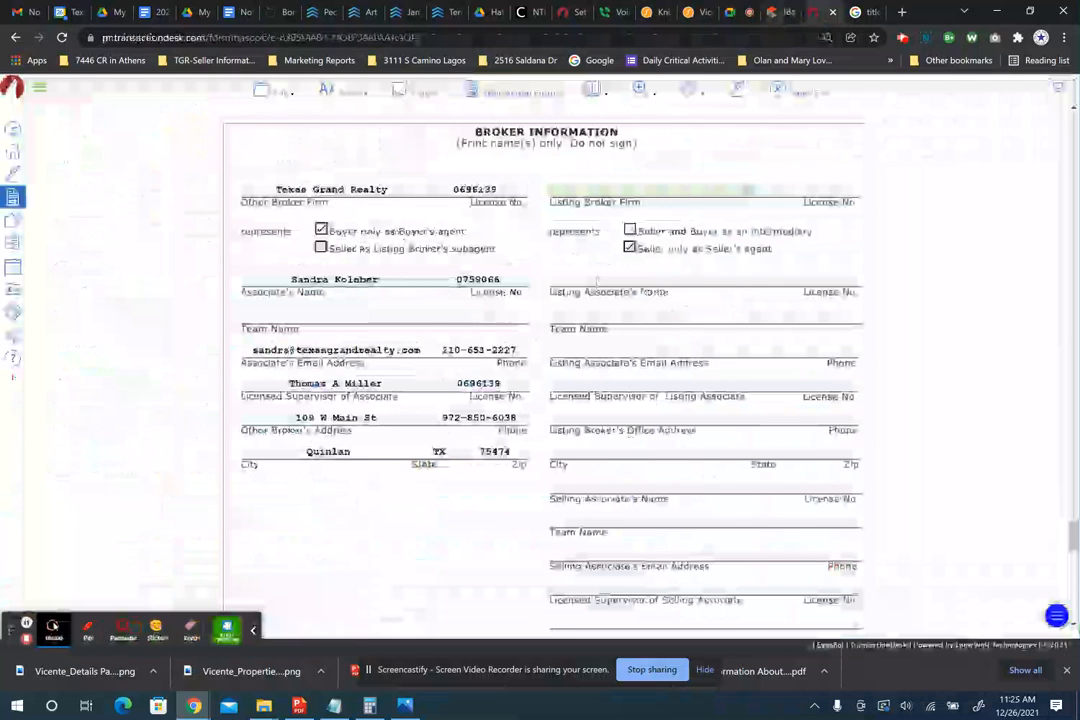
- Paste the listing firm name and the broker licence number from the MLS listing
left_click(786, 189)
key("ctrl+v")
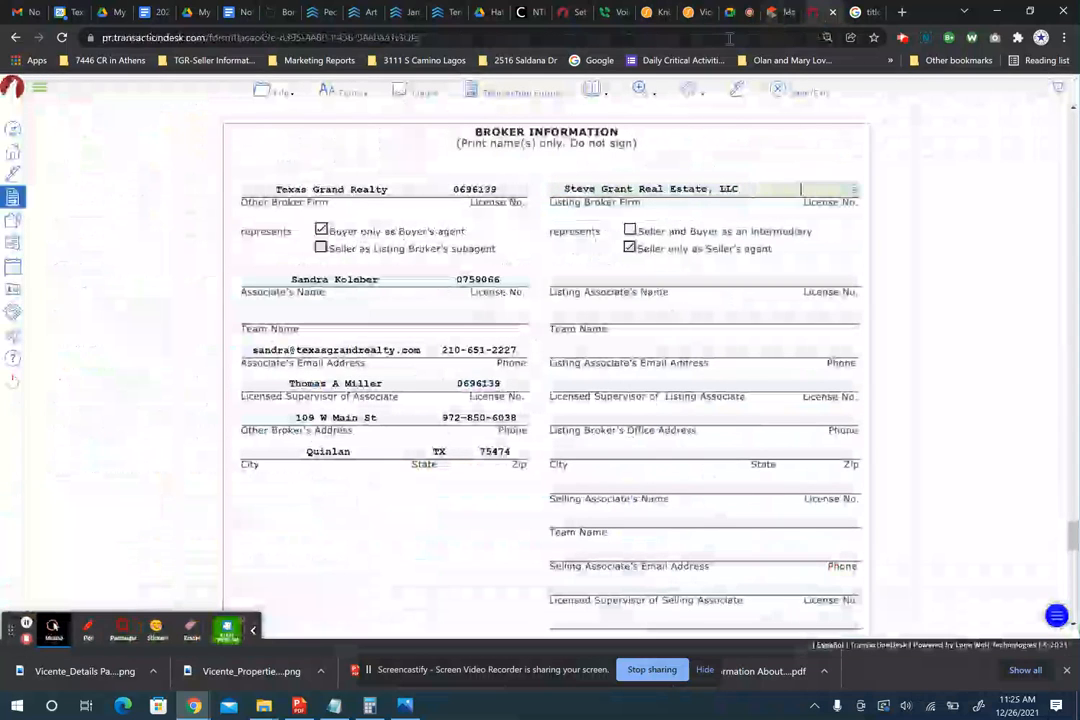
left_click(778, 12)
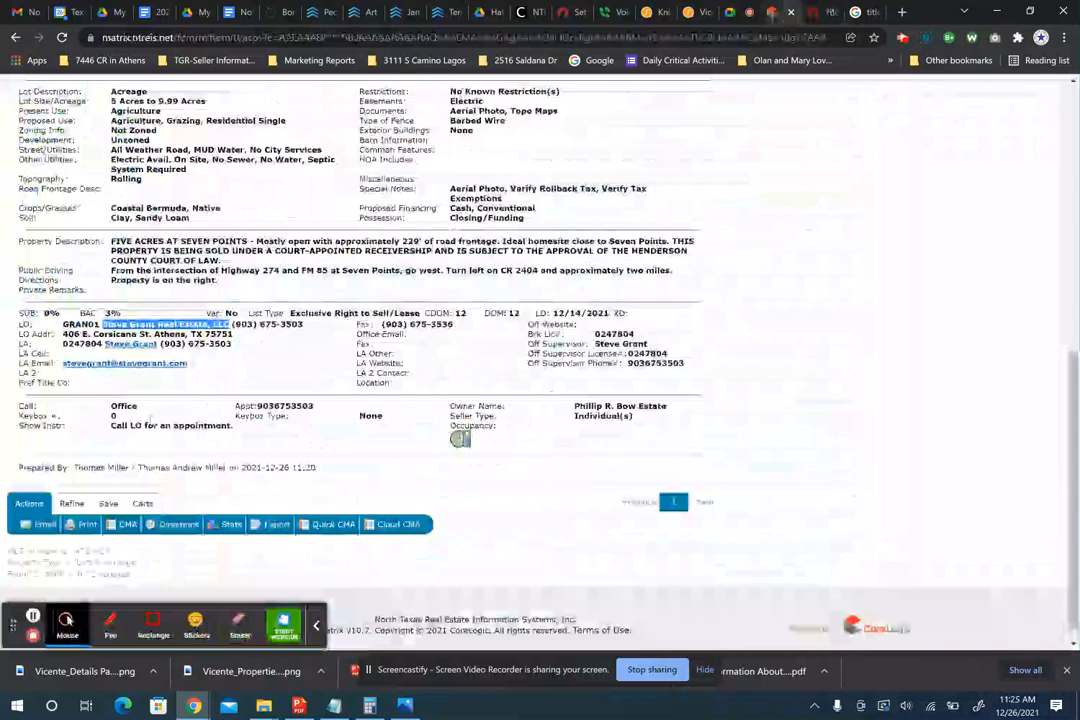
double_click(81, 325)
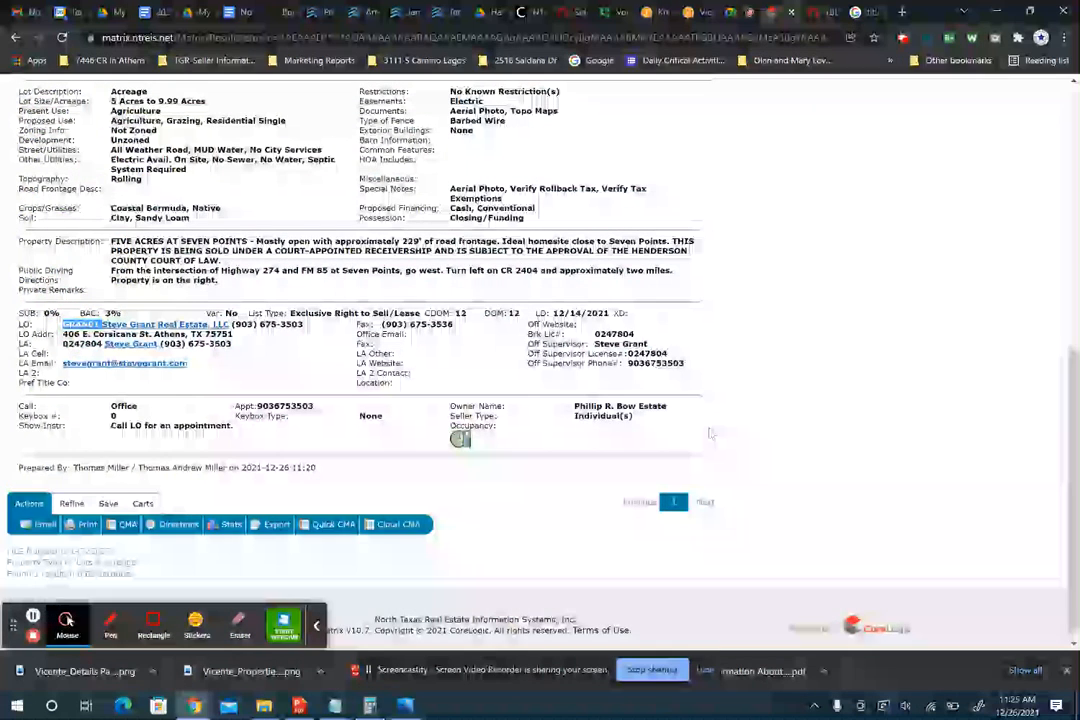
left_click(649, 358)
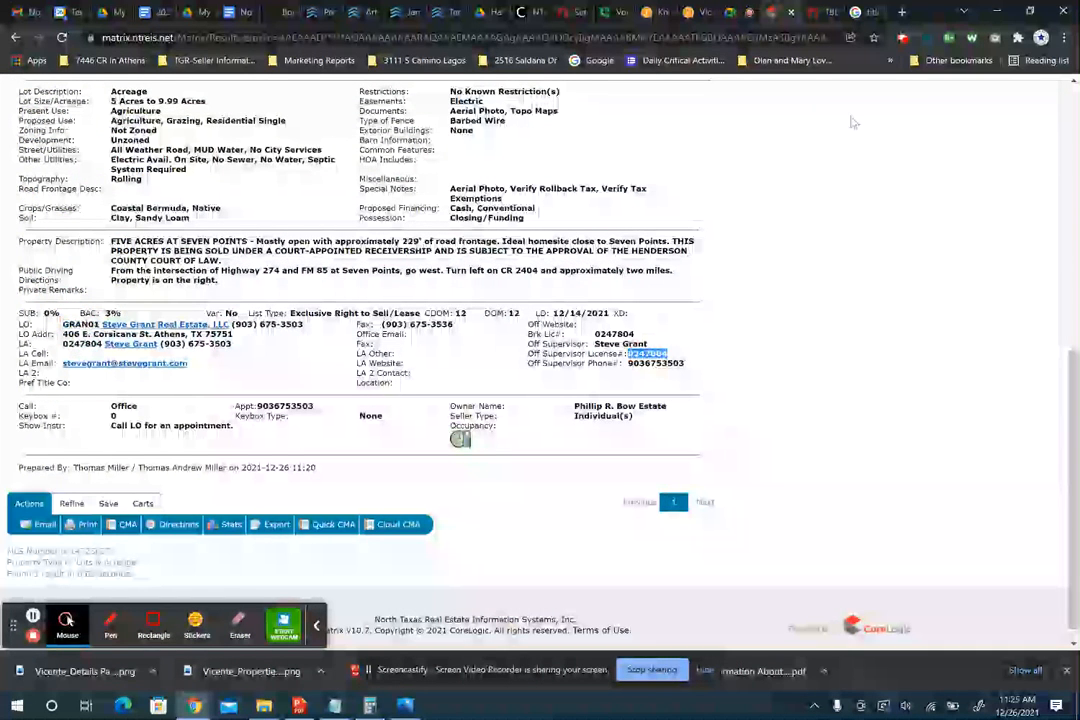
left_click(818, 14)
key("ctrl+v")
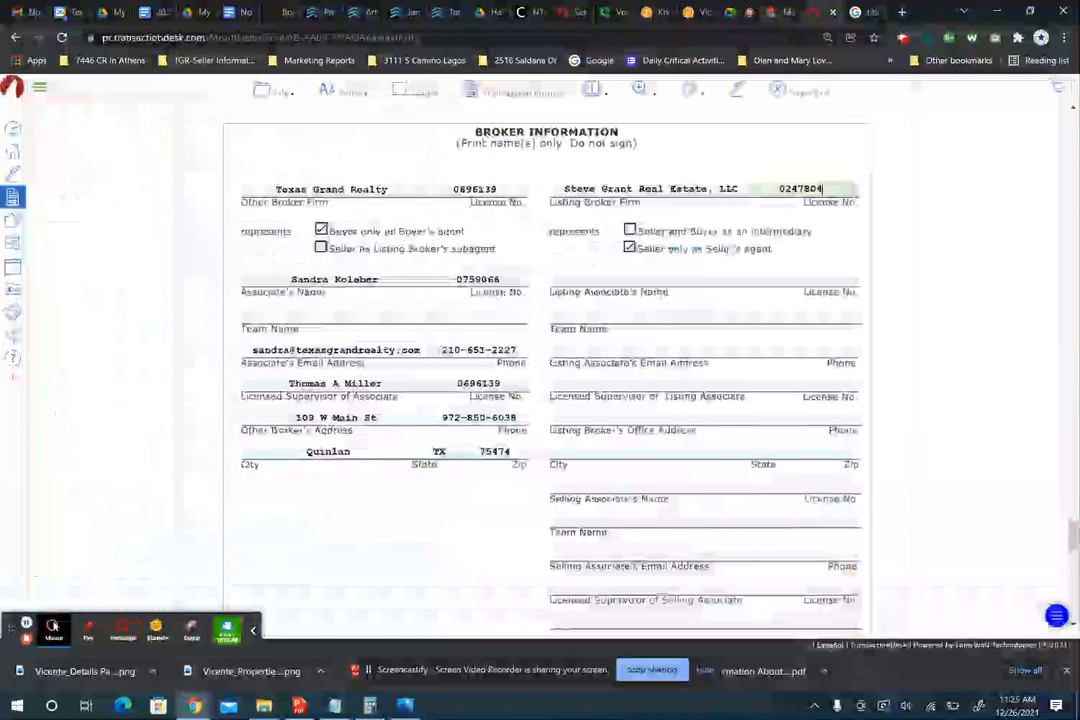
- Enter the listing agent's name from the MLS and reuse the broker licence number for the associate
left_click(593, 315)
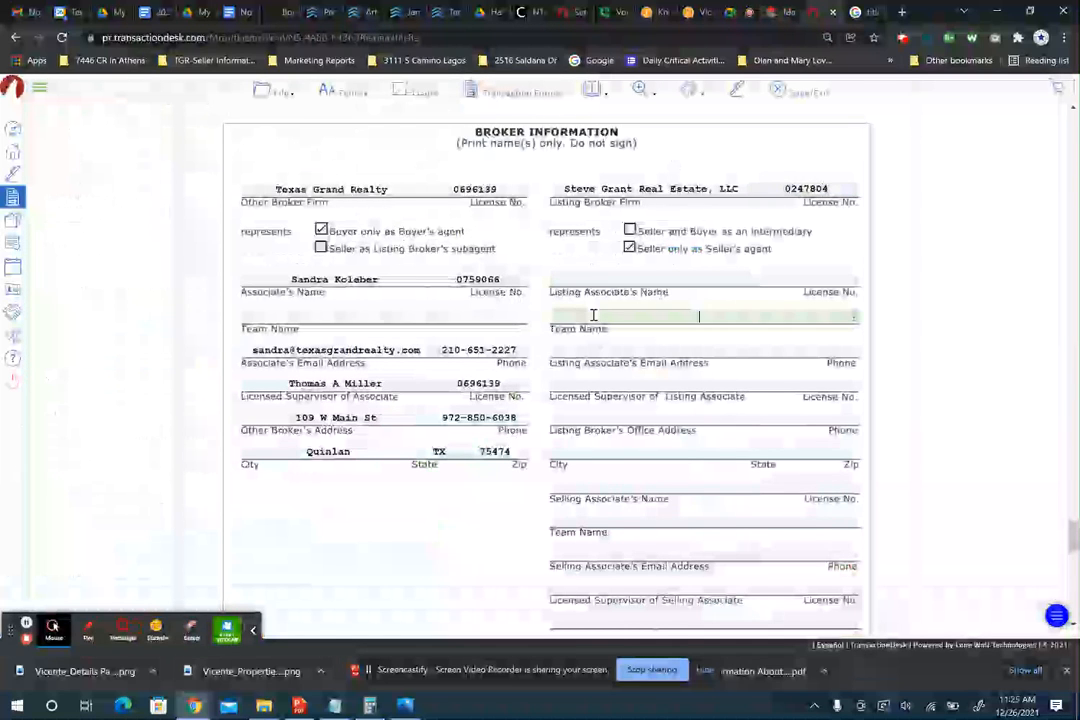
left_click(780, 12)
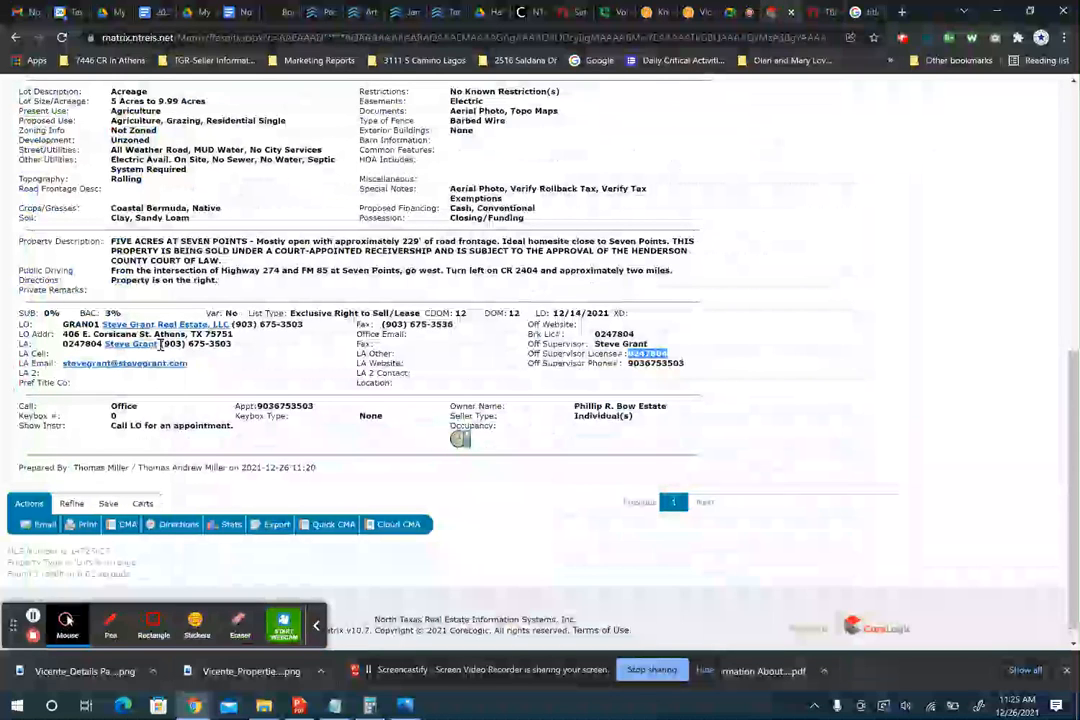
left_click_drag(162, 344, 106, 344)
key("ctrl+c")
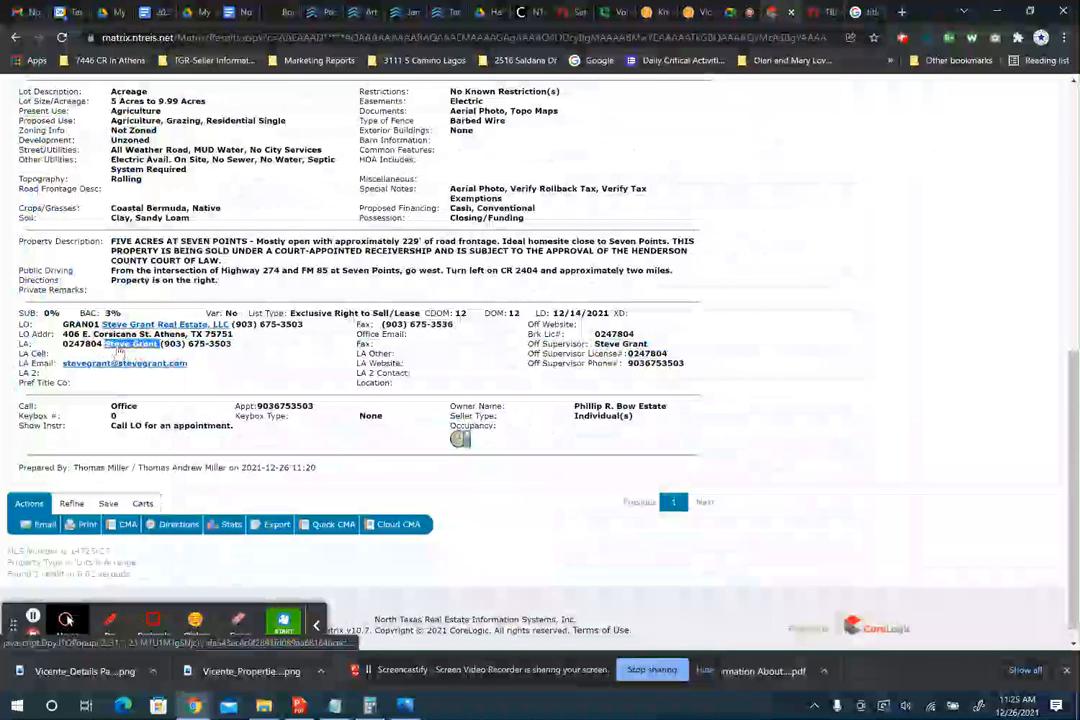
left_click(806, 14)
key("ctrl+v")
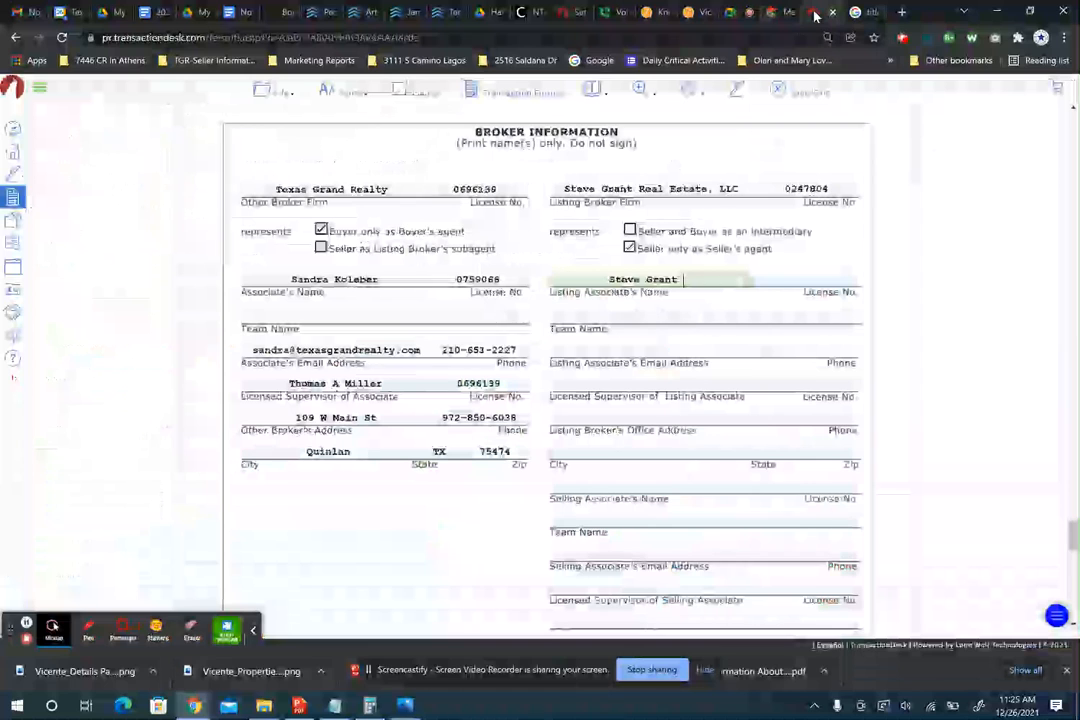
double_click(803, 188)
key("ctrl+c")
left_click(816, 281)
key("ctrl+v")
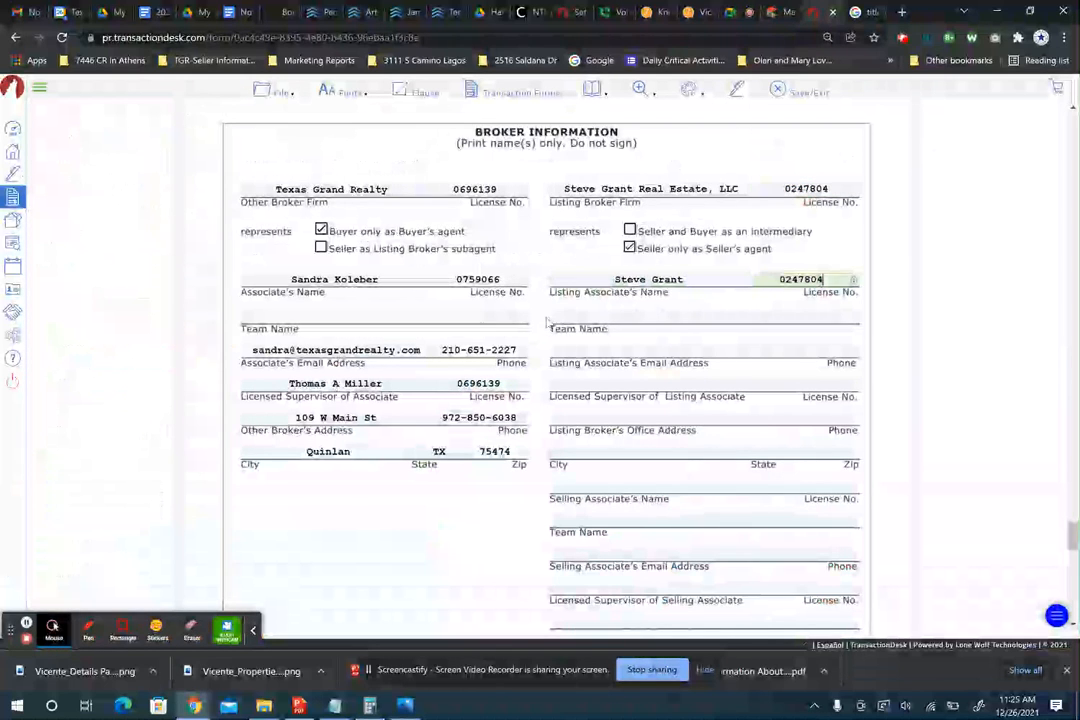
- Copy the listing agent's email and phone number from the MLS into the associate fields
left_click(568, 350)
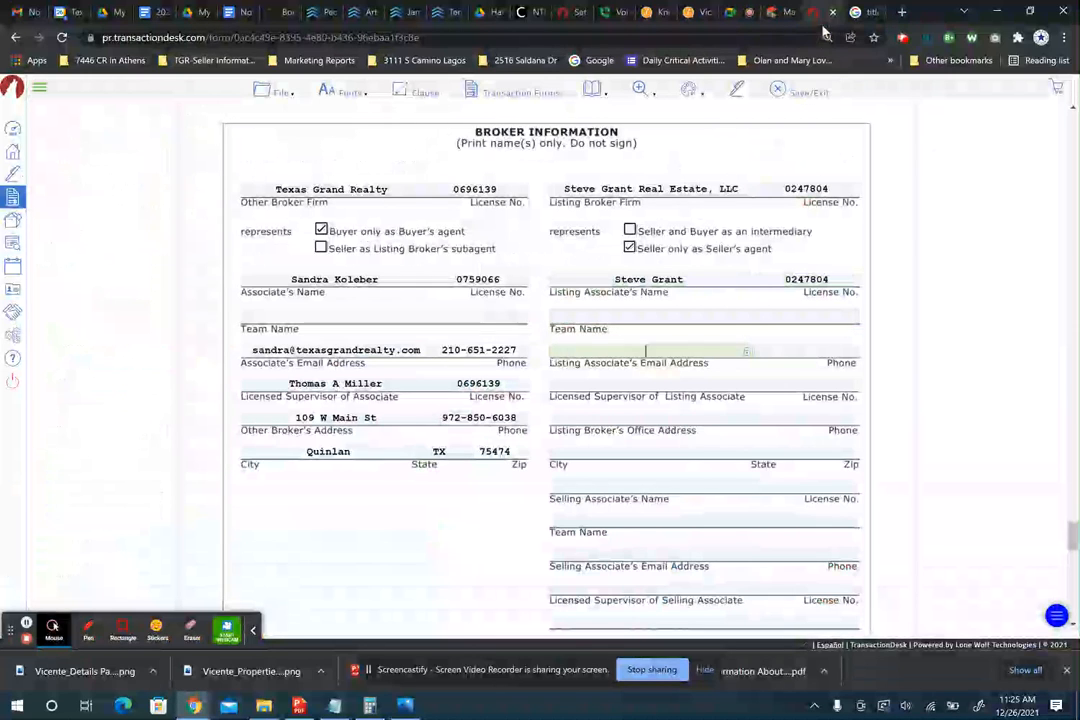
left_click(780, 13)
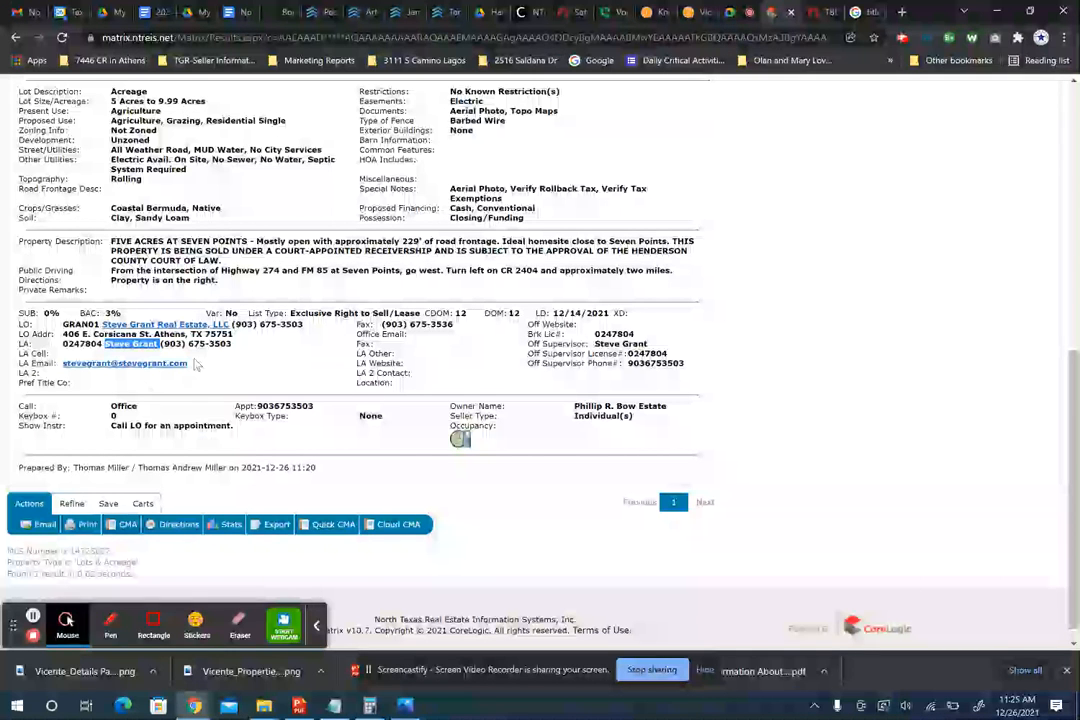
left_click_drag(197, 365, 80, 373)
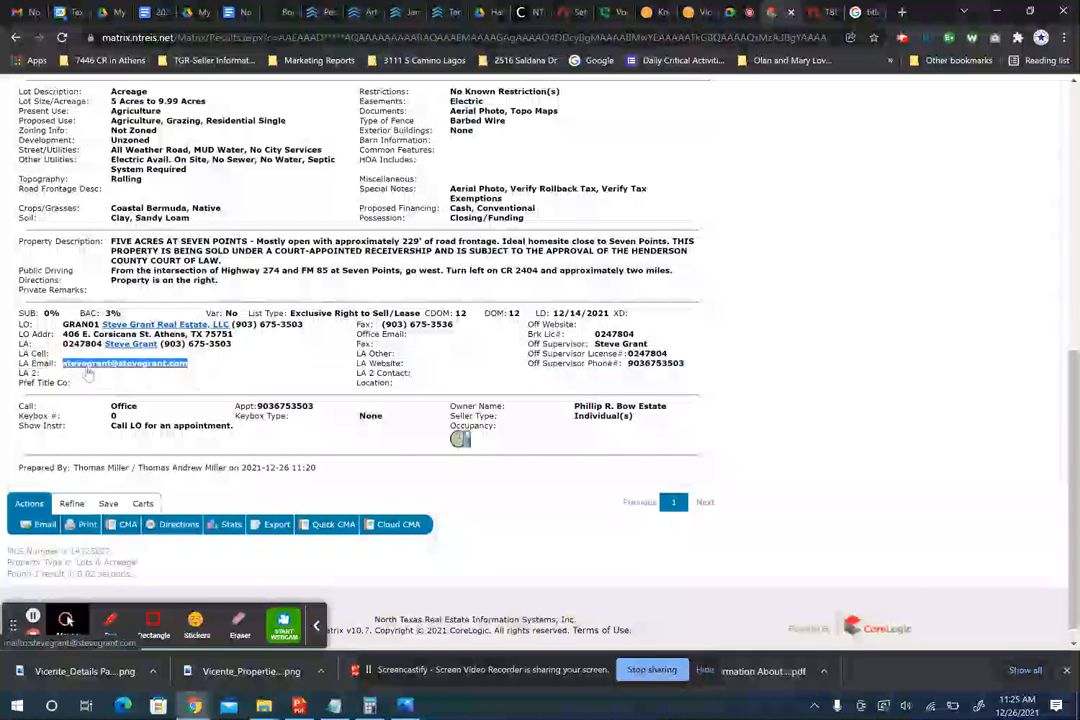
key("ctrl+c")
left_click(815, 13)
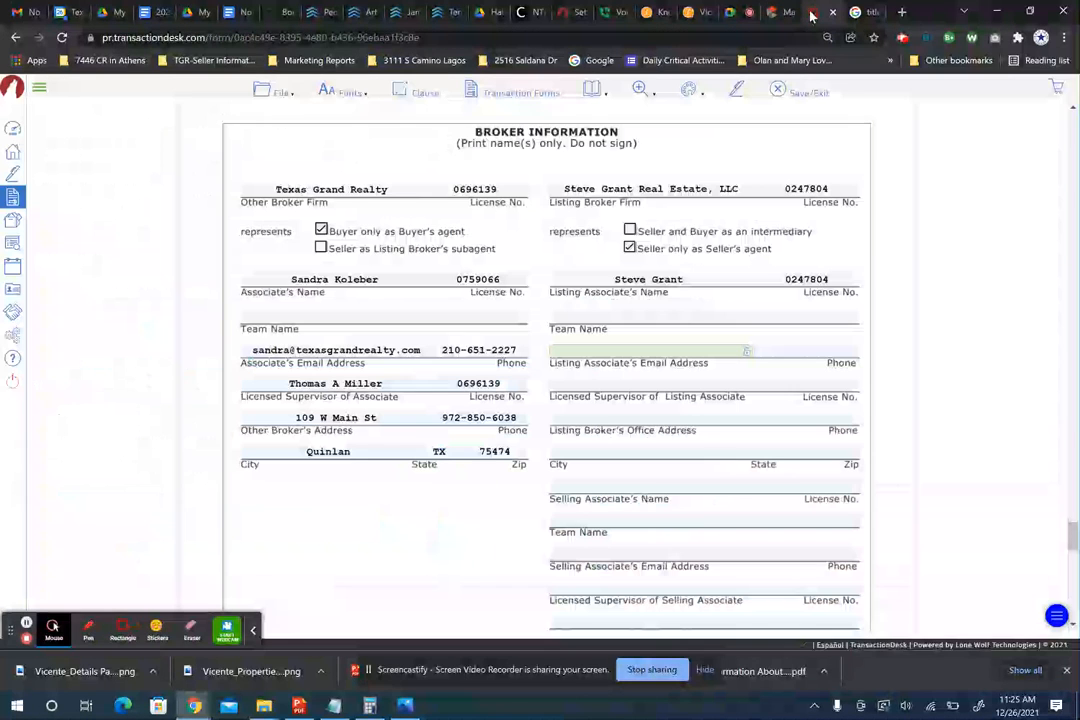
key("ctrl+v")
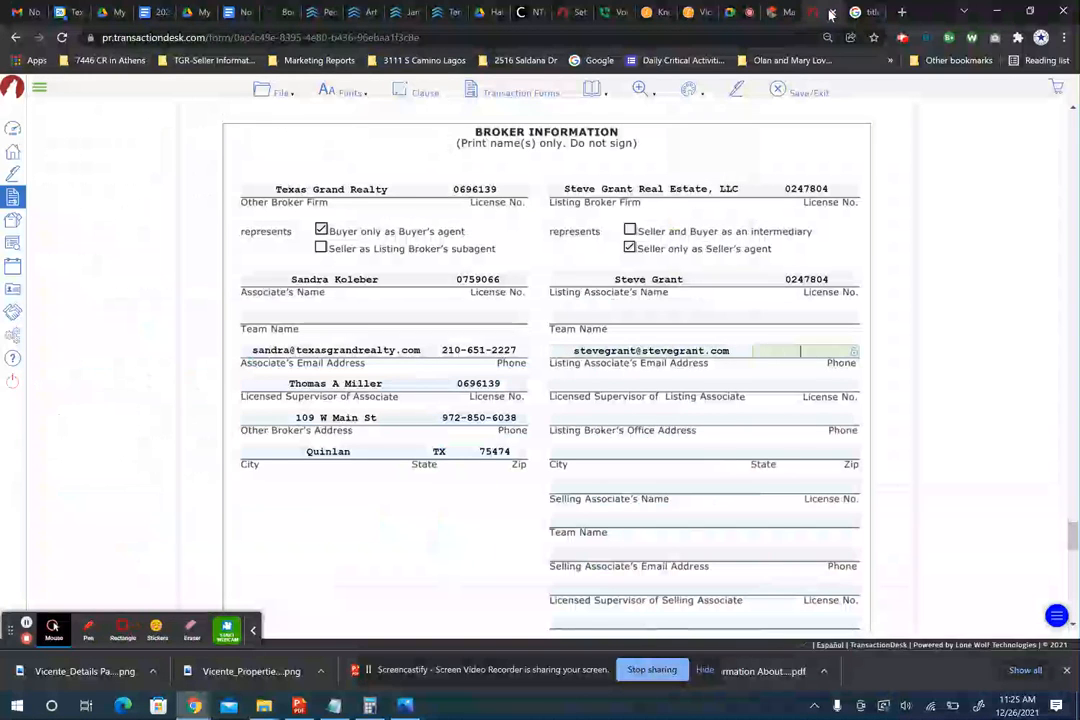
left_click(786, 13)
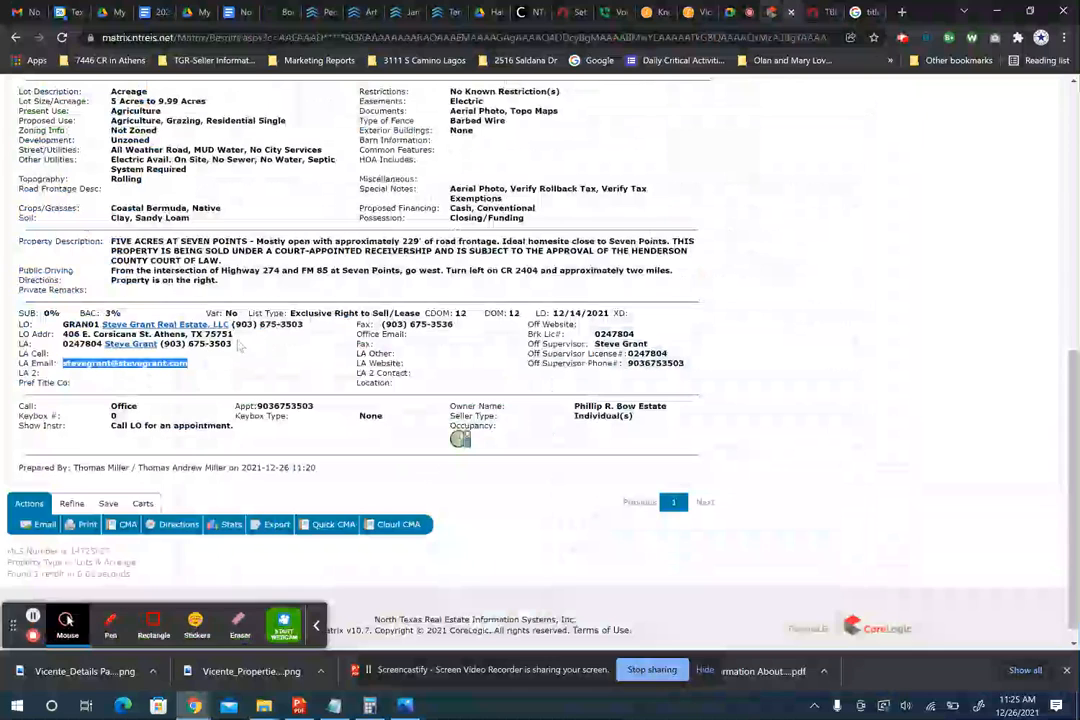
left_click_drag(236, 345, 160, 345)
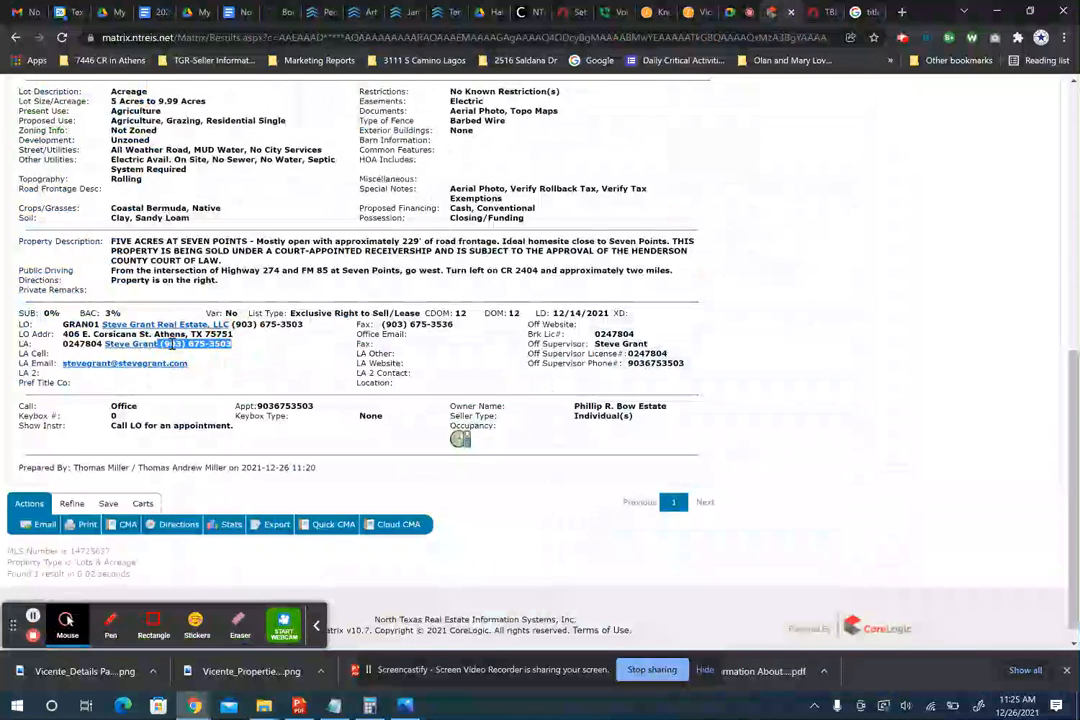
left_click(812, 22)
key("ctrl+v")
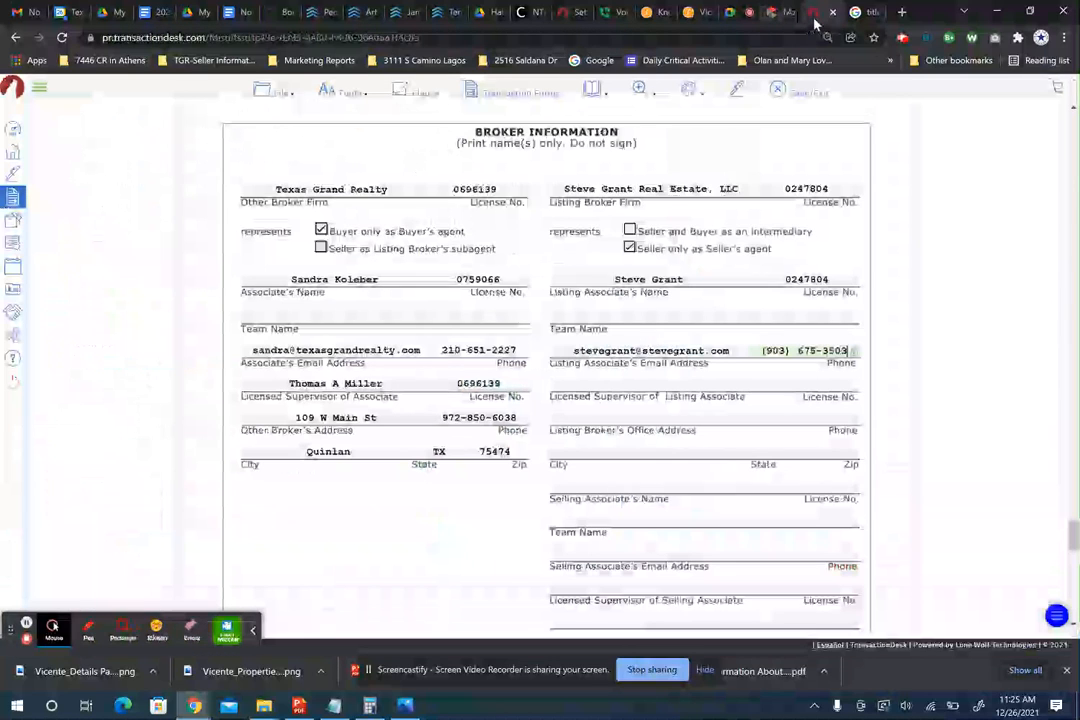
key("Tab")
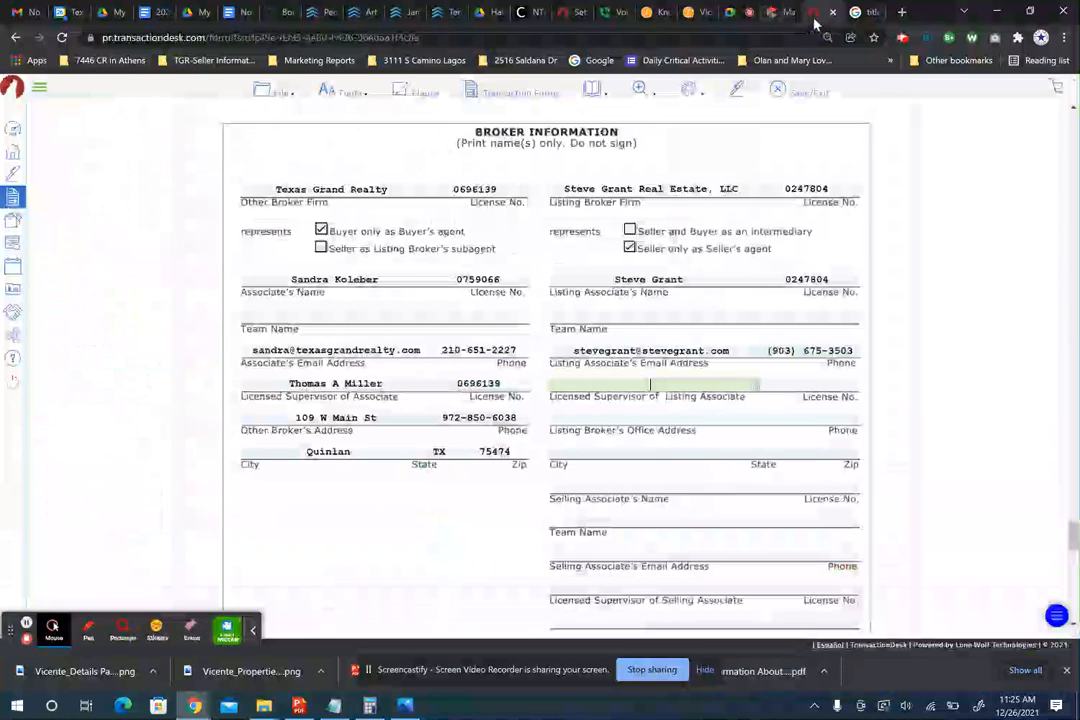
- Reuse the listing associate's name and licence number as the licensed supervisor and licence
triple_click(634, 279)
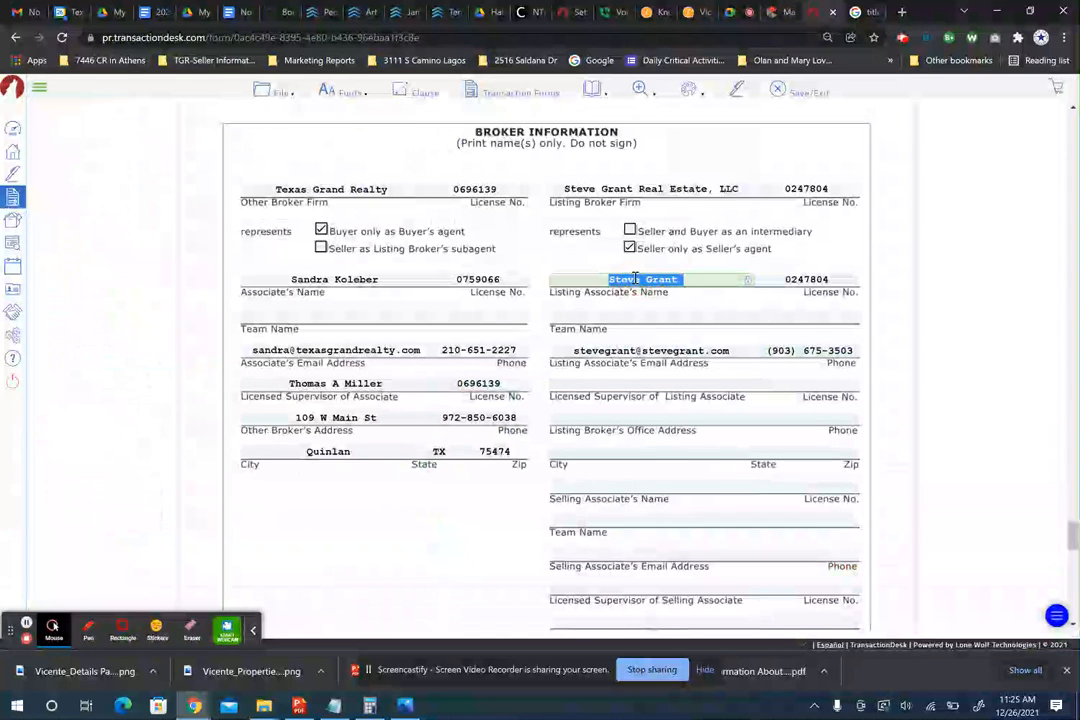
key("ctrl+c")
left_click(624, 380)
key("ctrl+v")
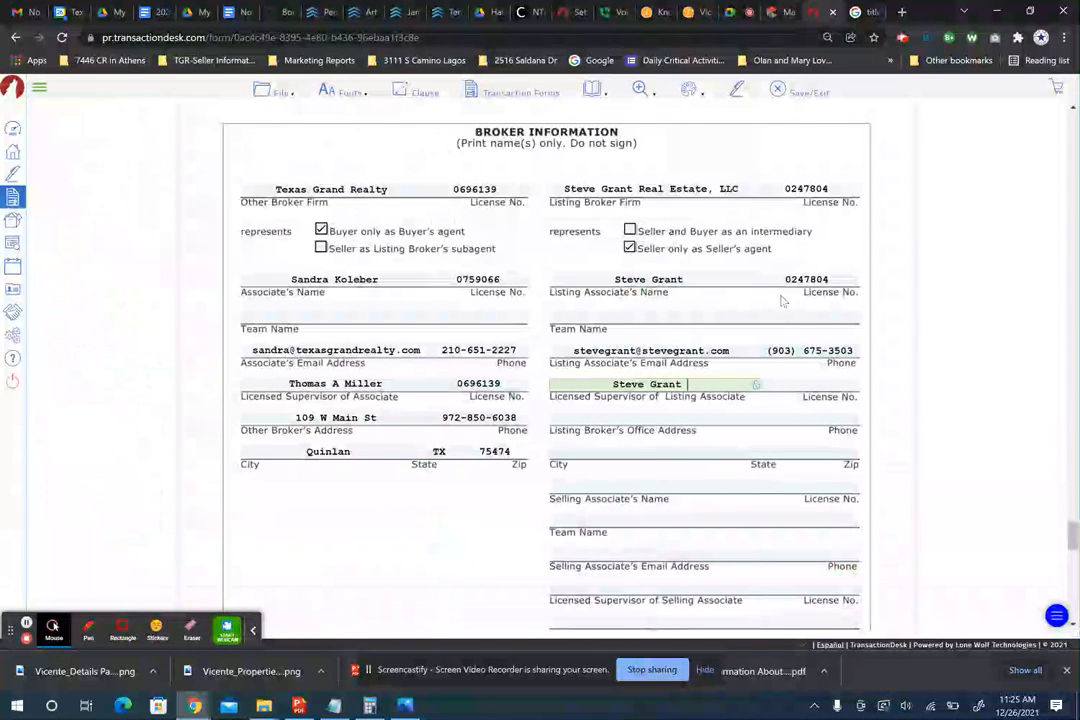
double_click(797, 280)
key("ctrl+c")
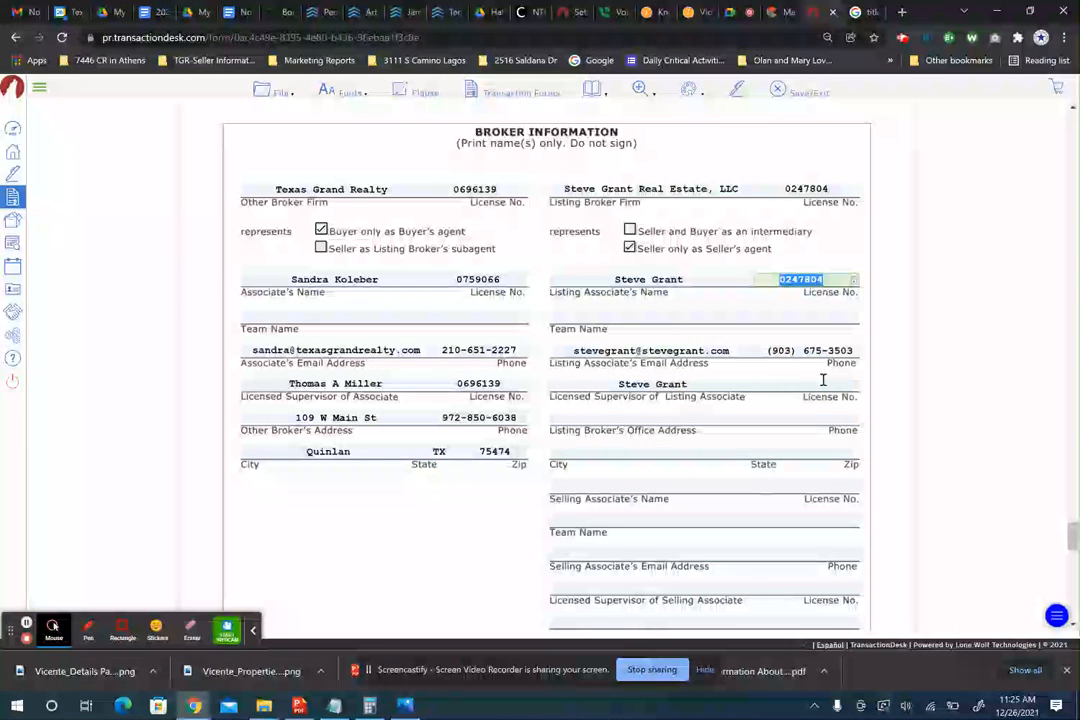
left_click(822, 382)
key("ctrl+v")
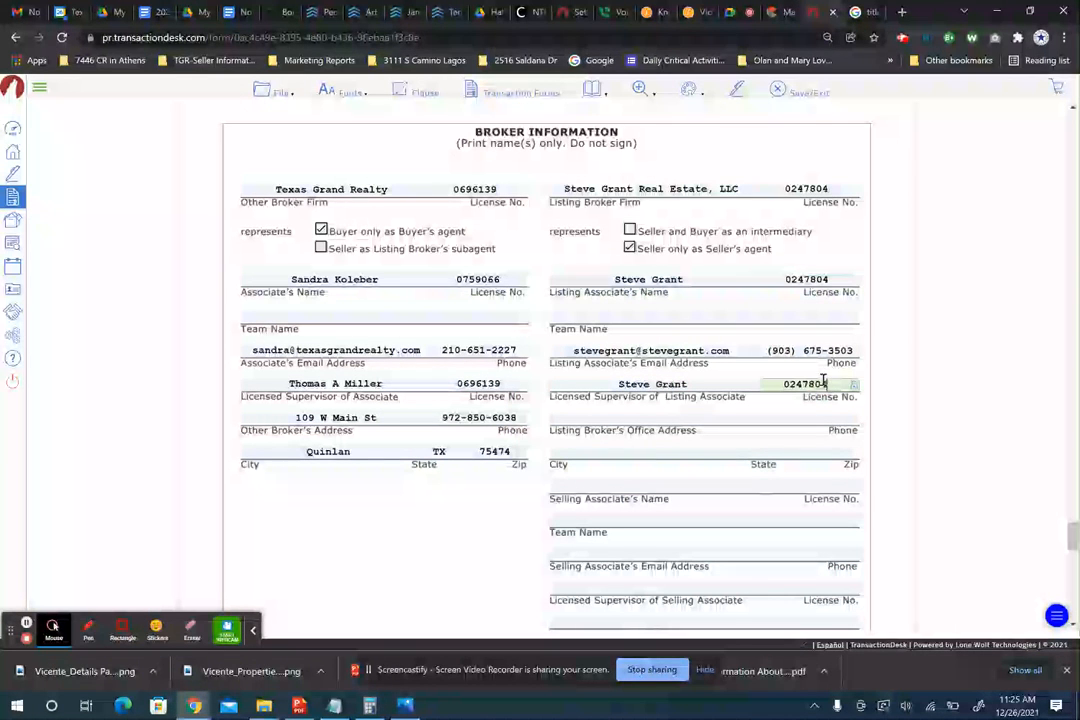
- Enter the listing office's street address from the MLS, splitting it correctly across address, city, state and zip
triple_click(620, 349)
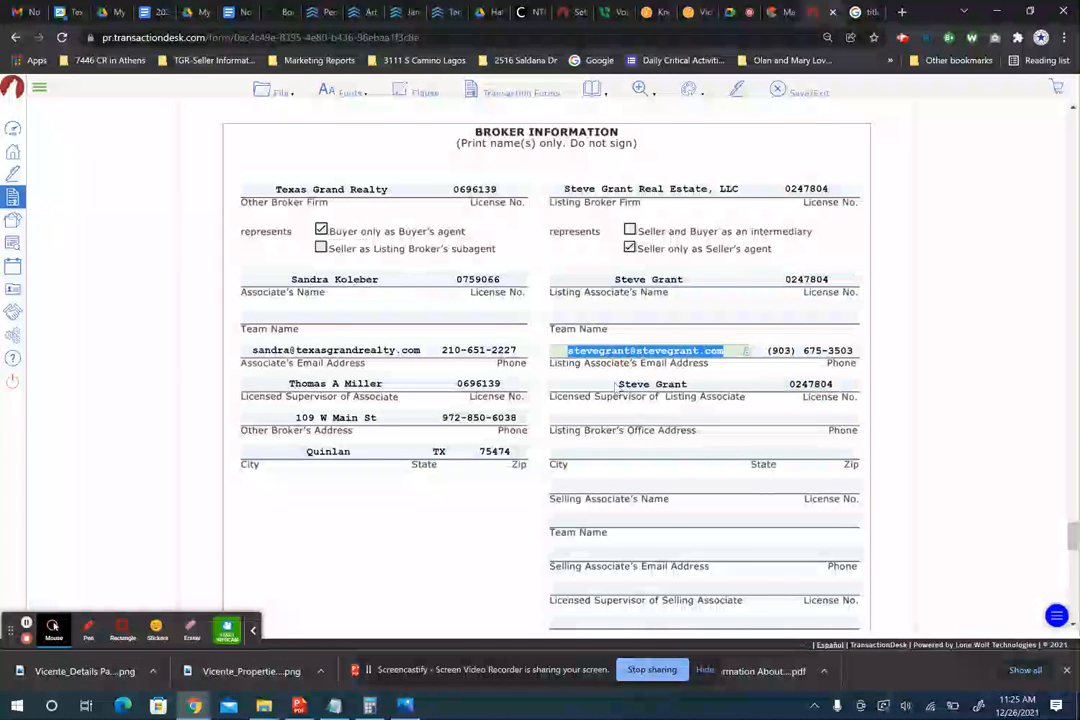
left_click(780, 15)
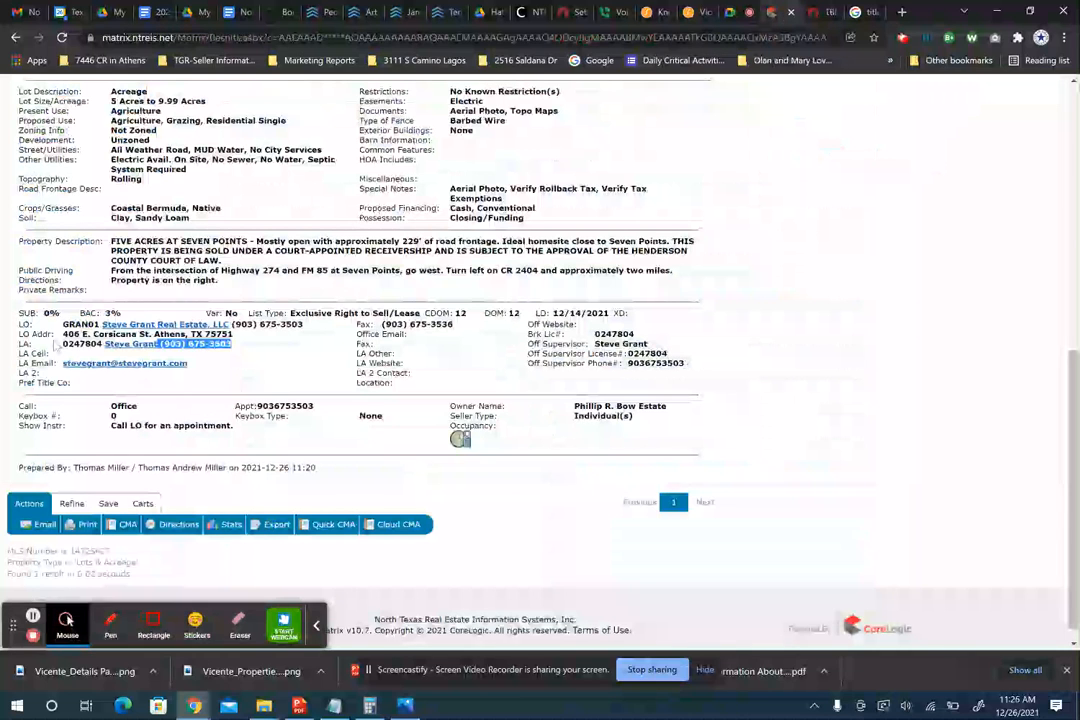
left_click_drag(63, 334, 232, 336)
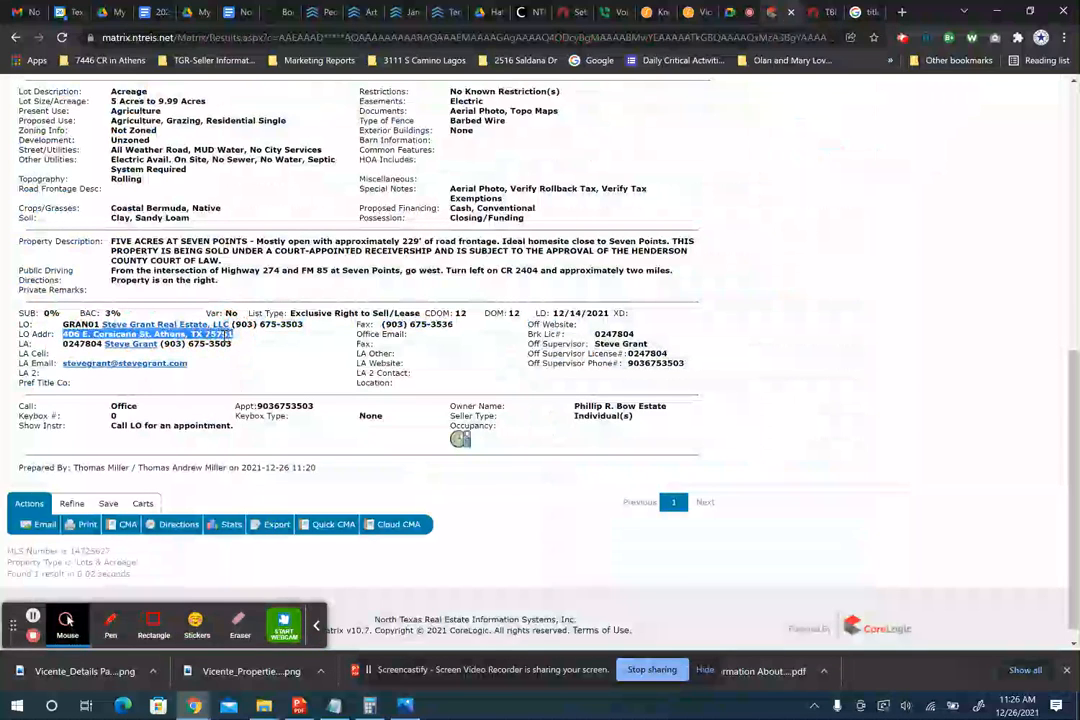
left_click(816, 16)
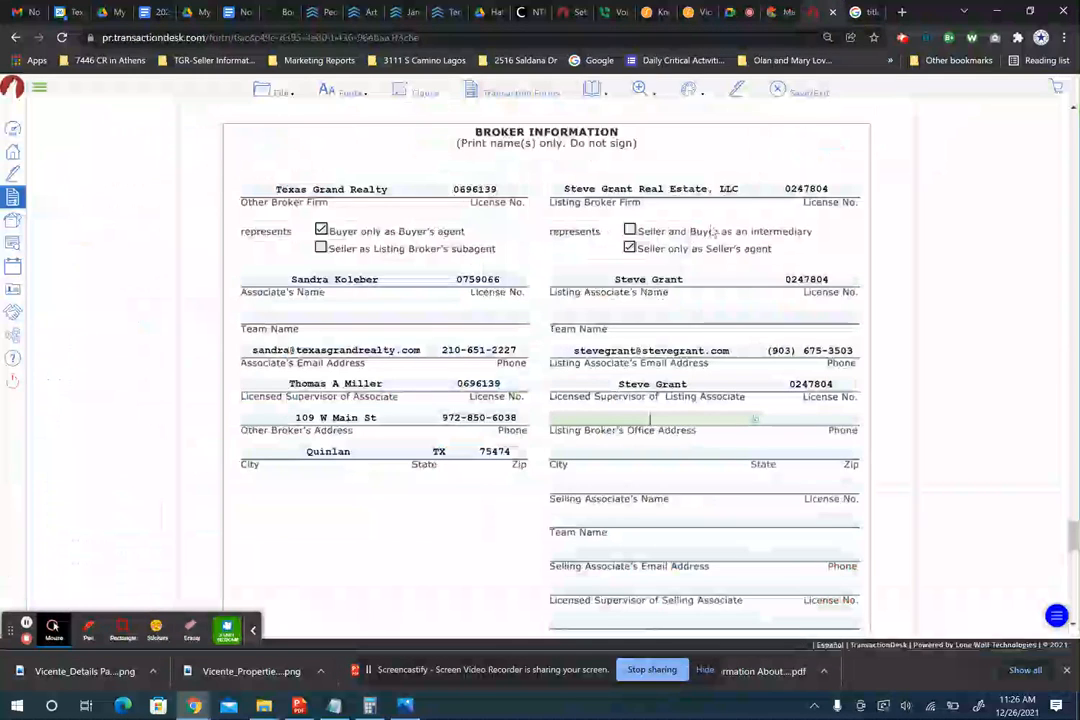
left_click(574, 451)
key("ctrl+v")
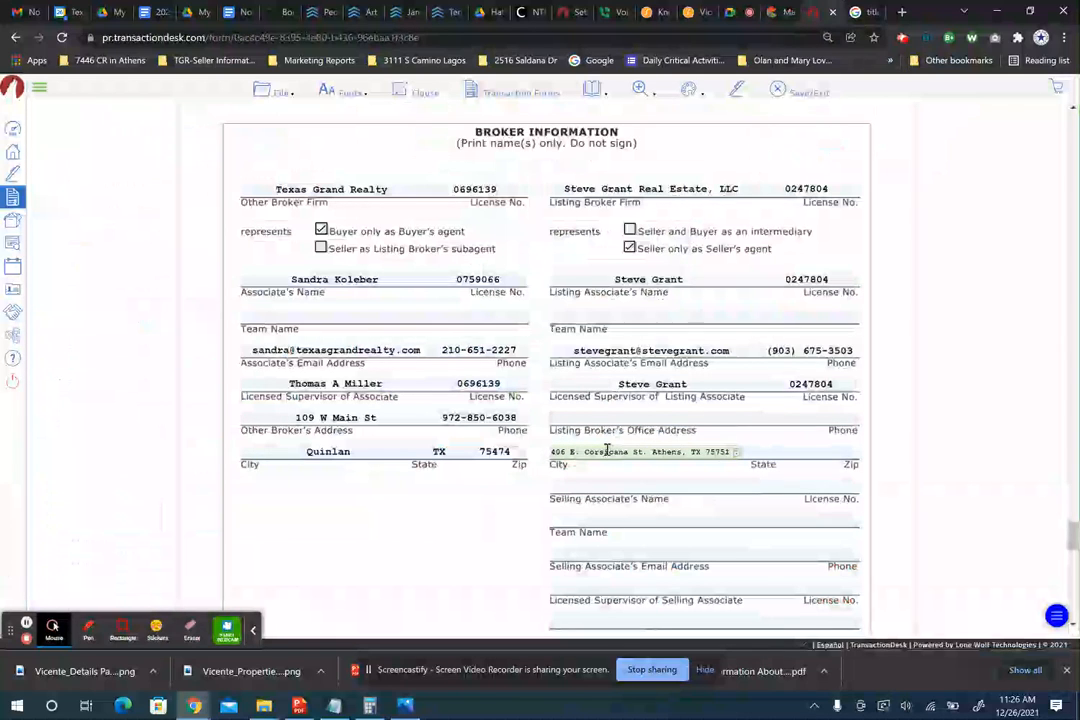
left_click_drag(646, 451, 549, 453)
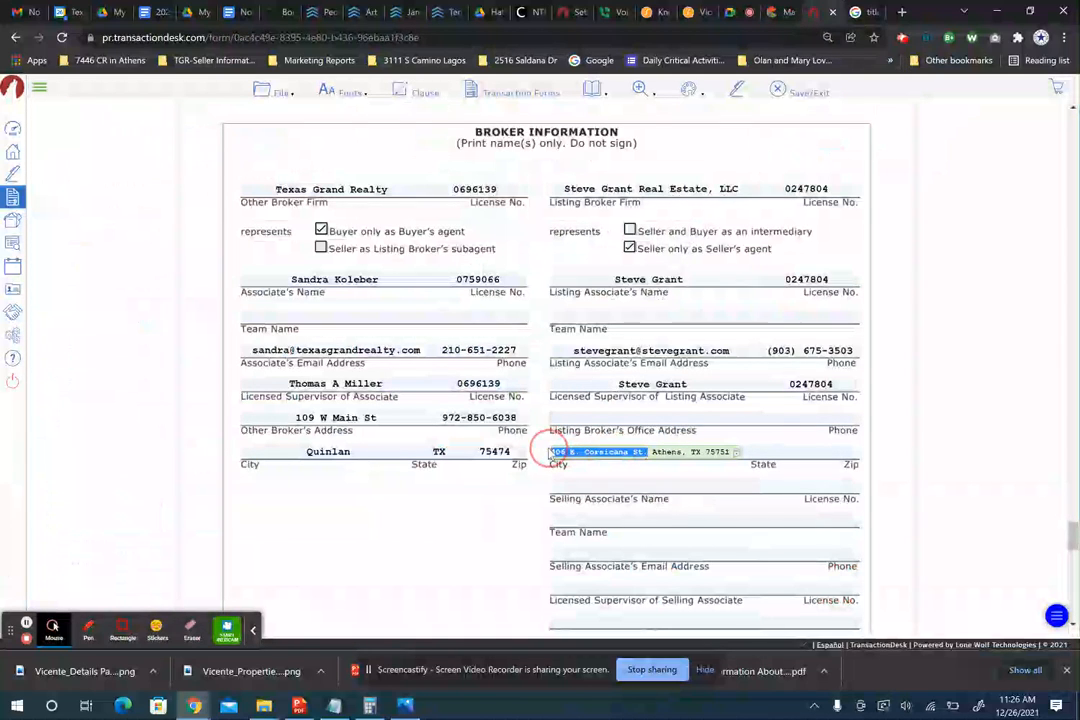
key("ctrl+x")
left_click(612, 419)
key("ctrl+v")
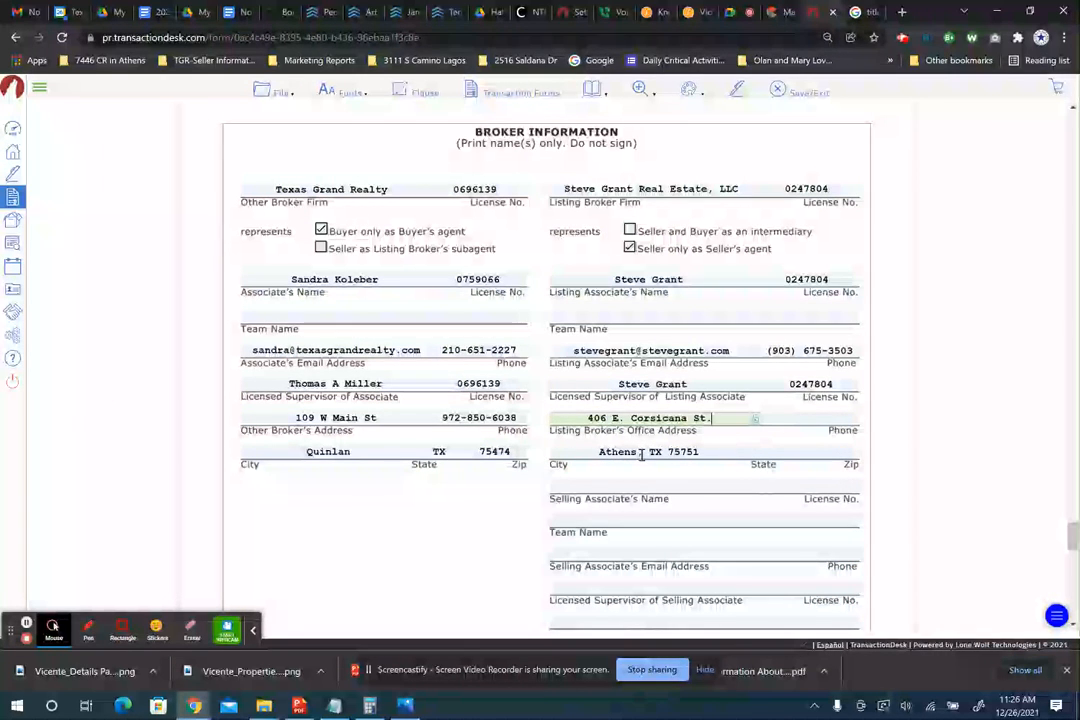
left_click(811, 450)
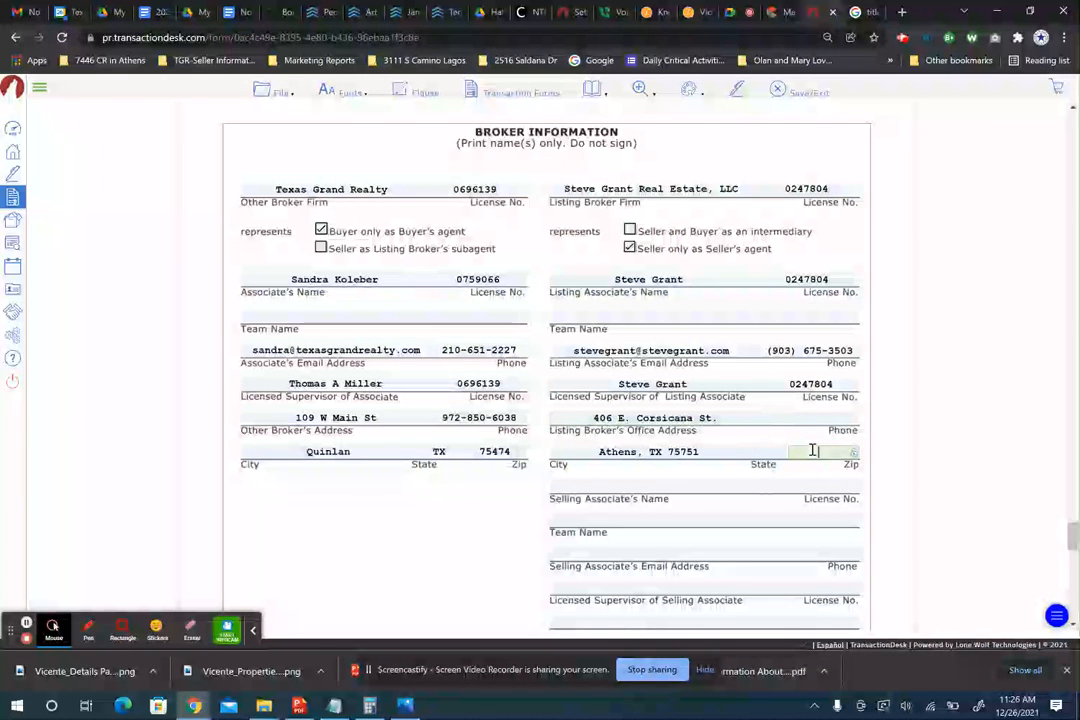
type("75751")
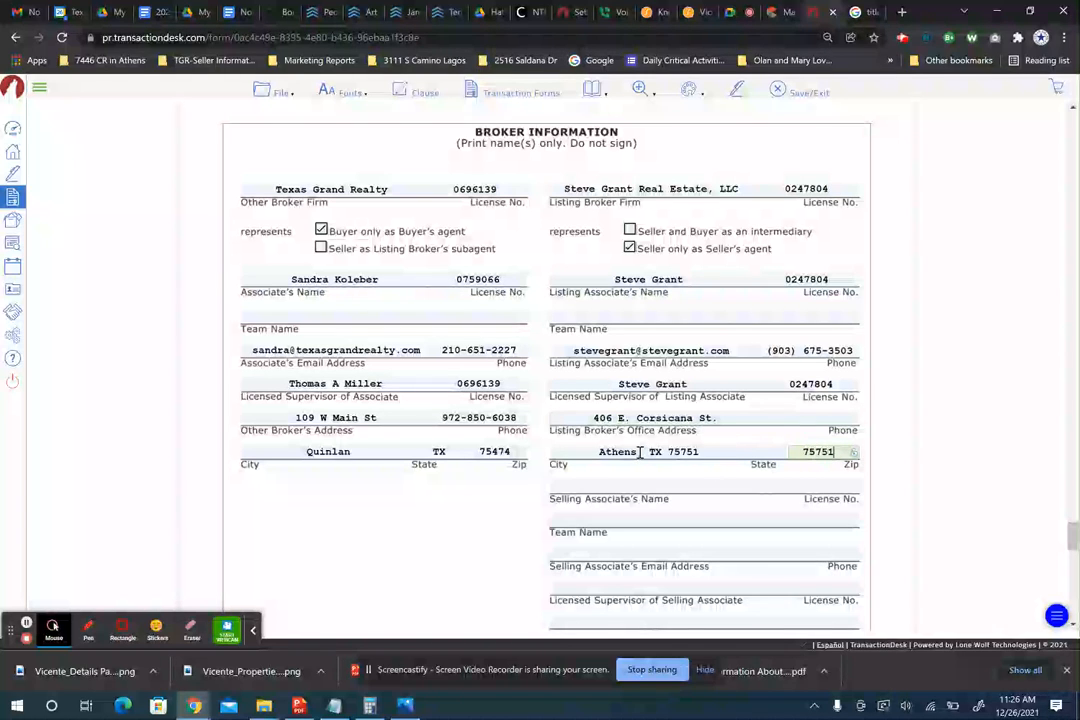
left_click_drag(655, 451, 788, 450)
key("BackSpace")
key("BackSpace")
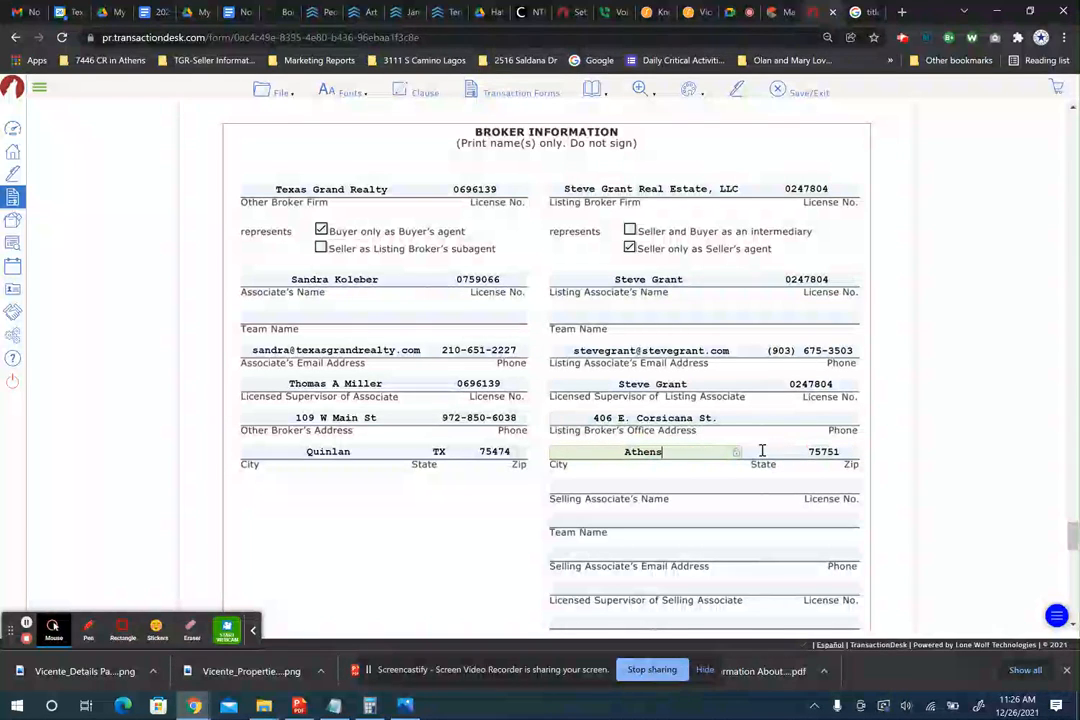
left_click(762, 451)
- Copy the listing office phone number from the MLS into the listing broker's phone field
left_click(797, 419)
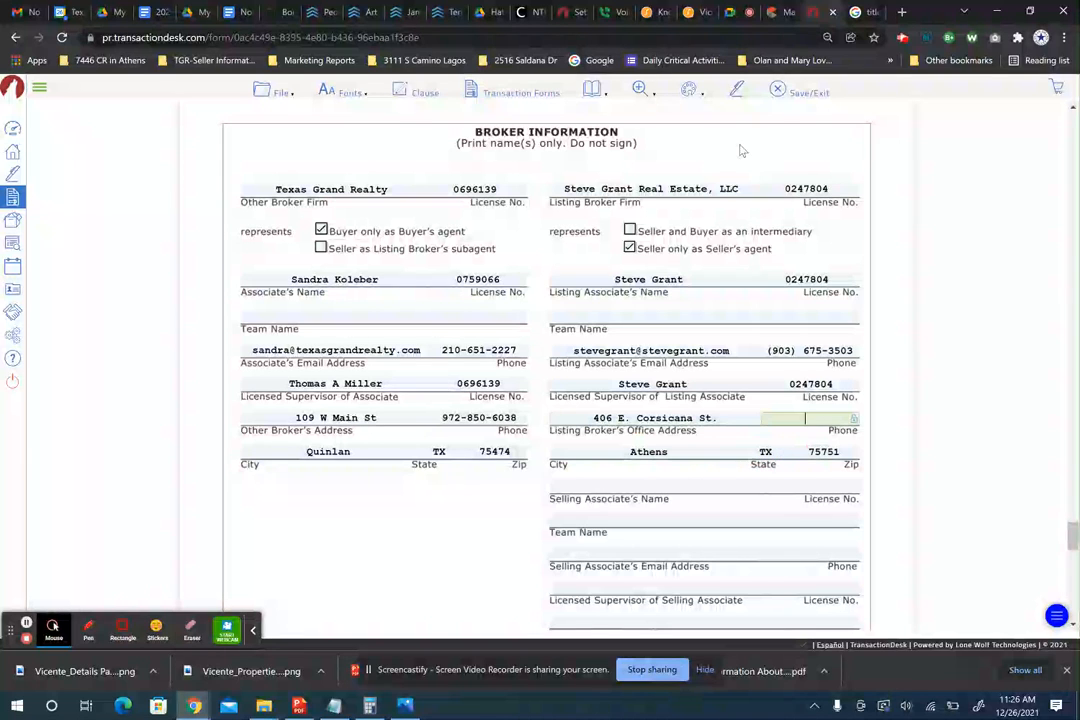
left_click(783, 12)
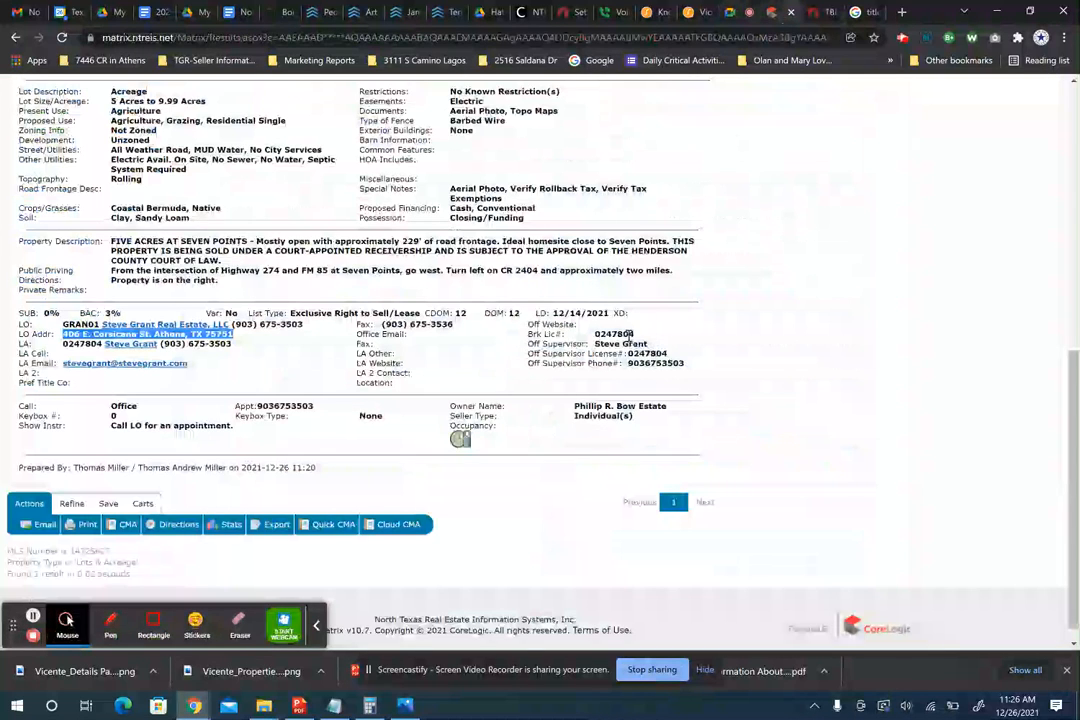
double_click(430, 326)
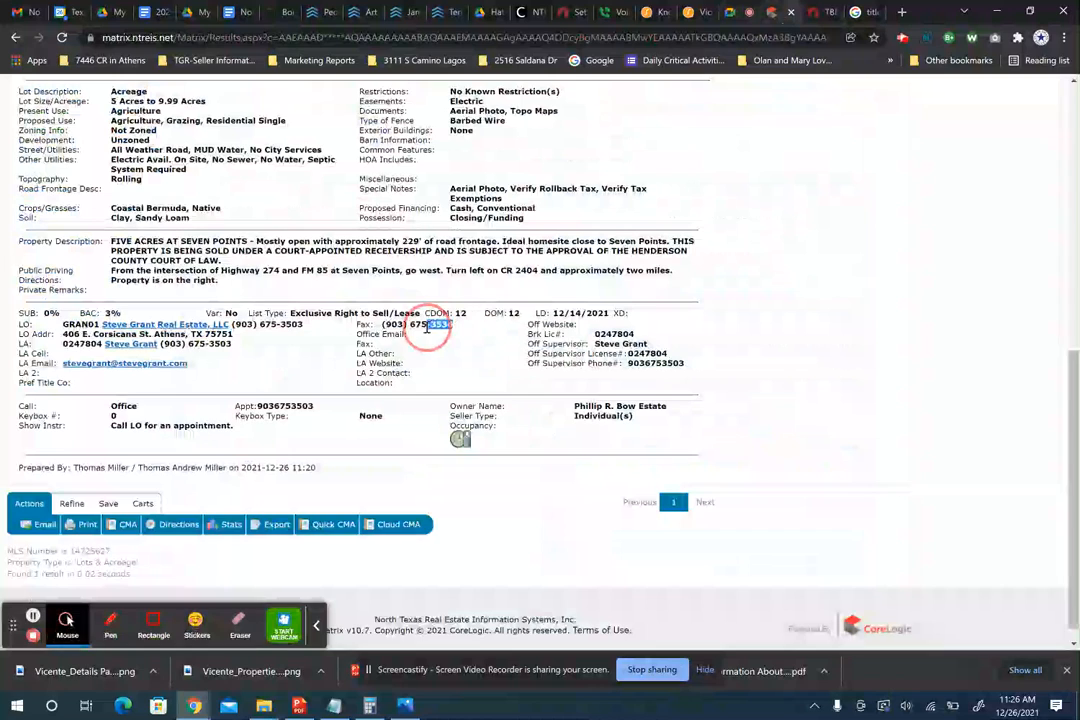
left_click_drag(430, 326, 384, 327)
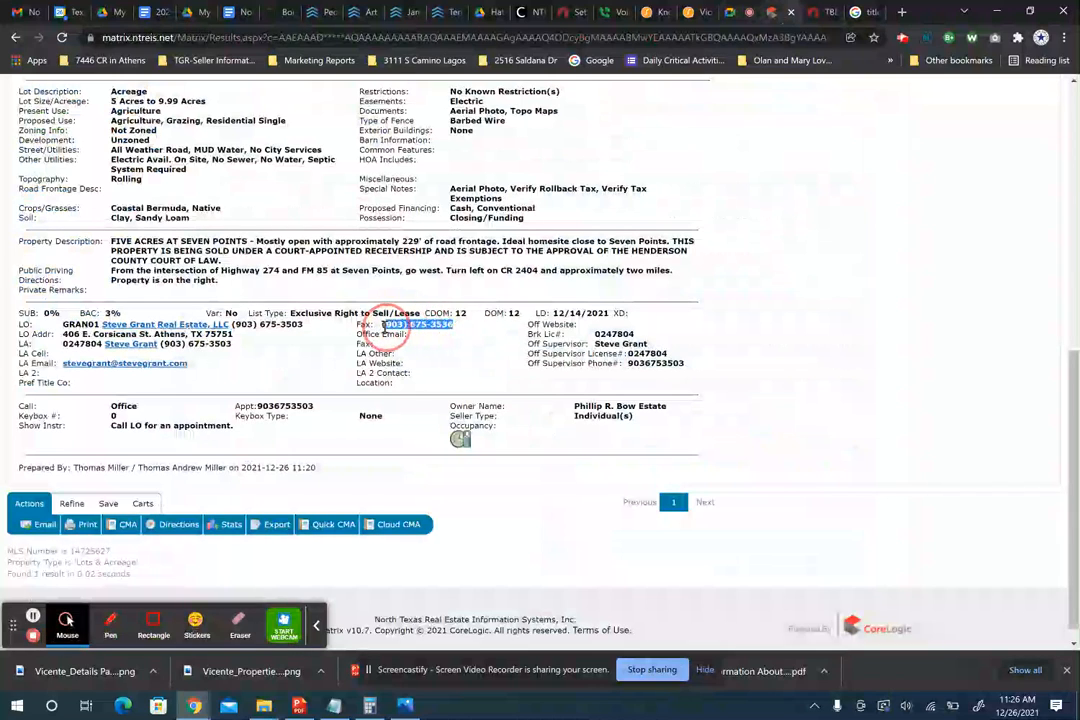
left_click(254, 349)
left_click_drag(303, 325, 234, 326)
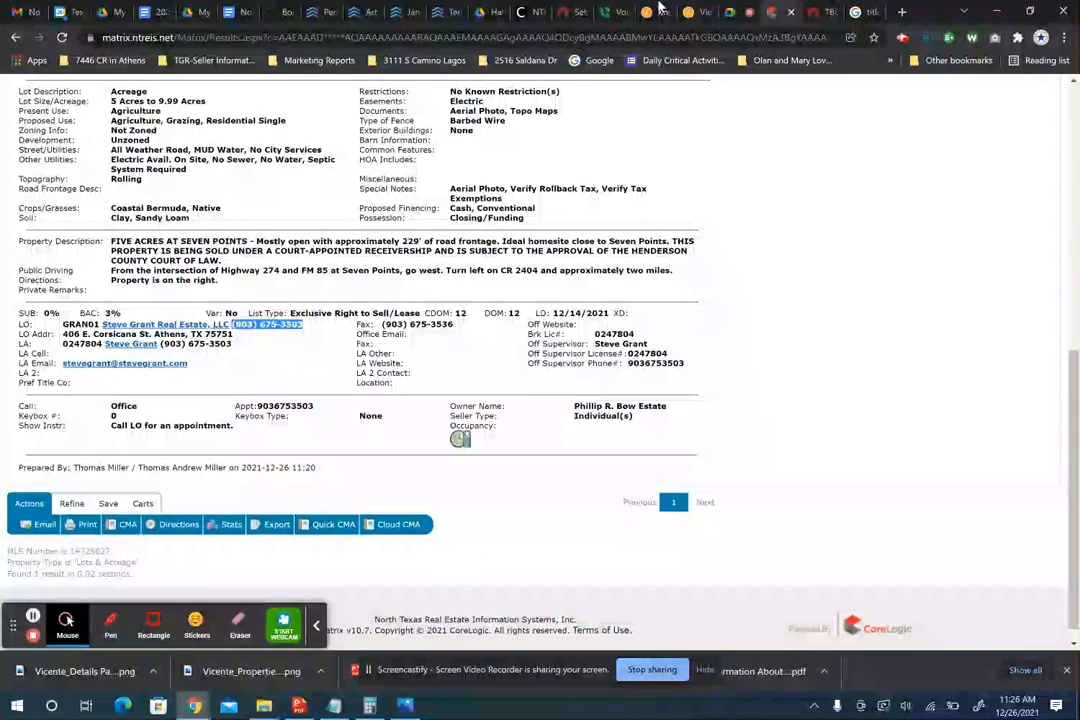
left_click(808, 10)
key("ctrl+v")
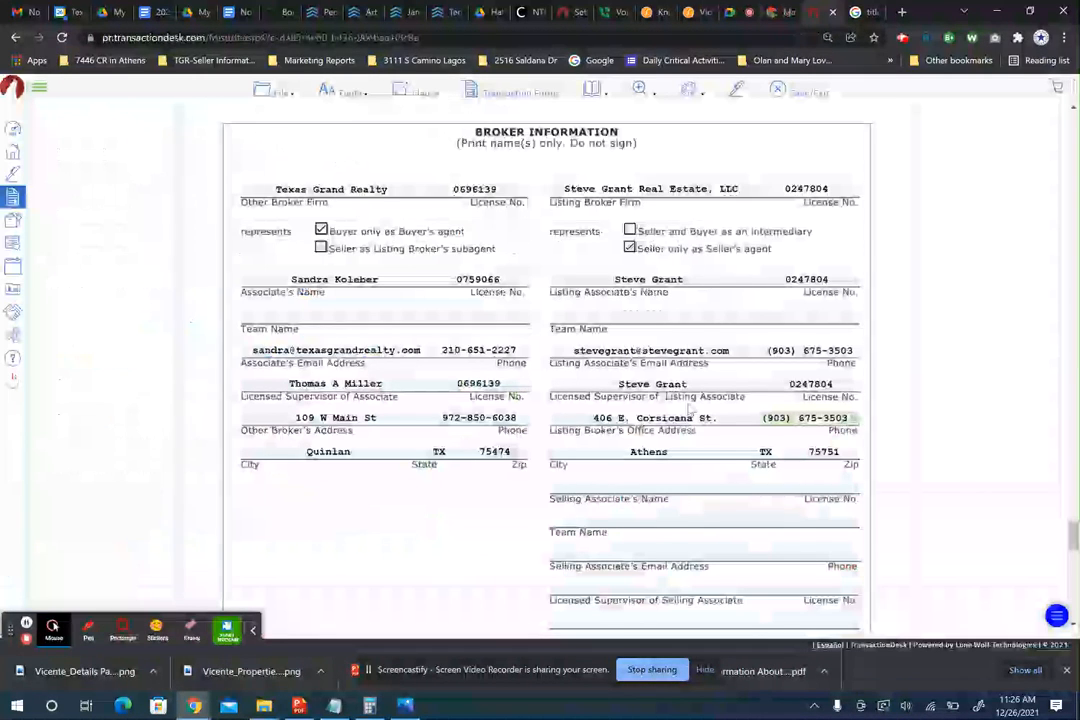
scroll(618, 480, "down", 3)
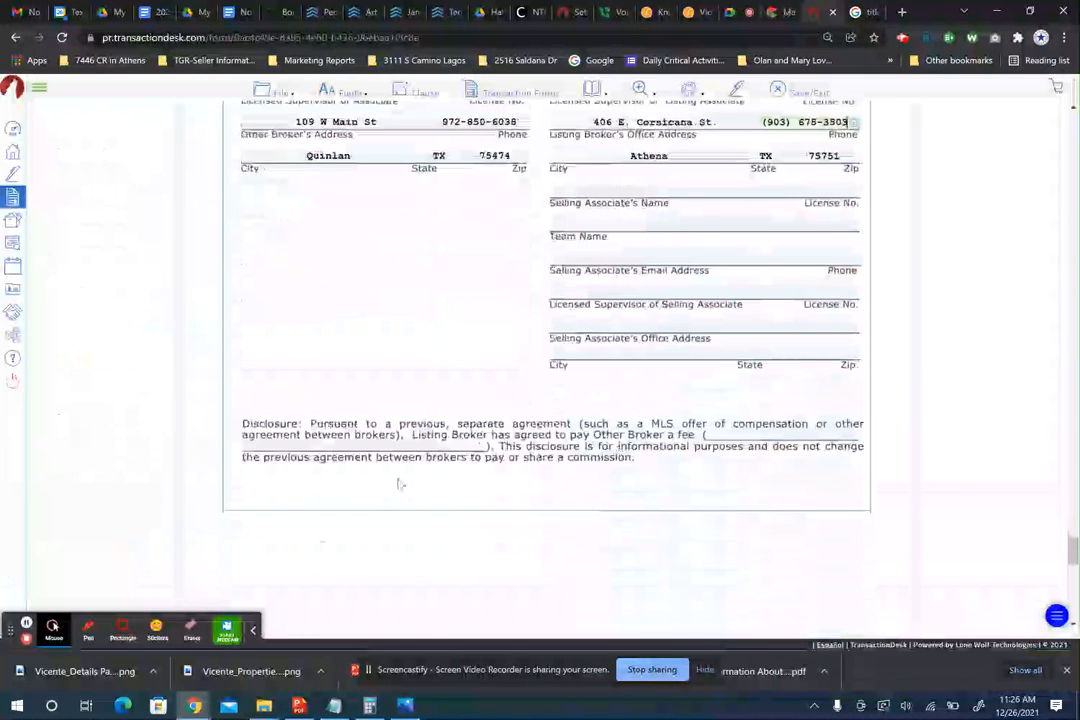
- Enter 3.0% as the listing broker's disclosed fee to the other broker and review the contract
left_click(777, 434)
type("3.0")
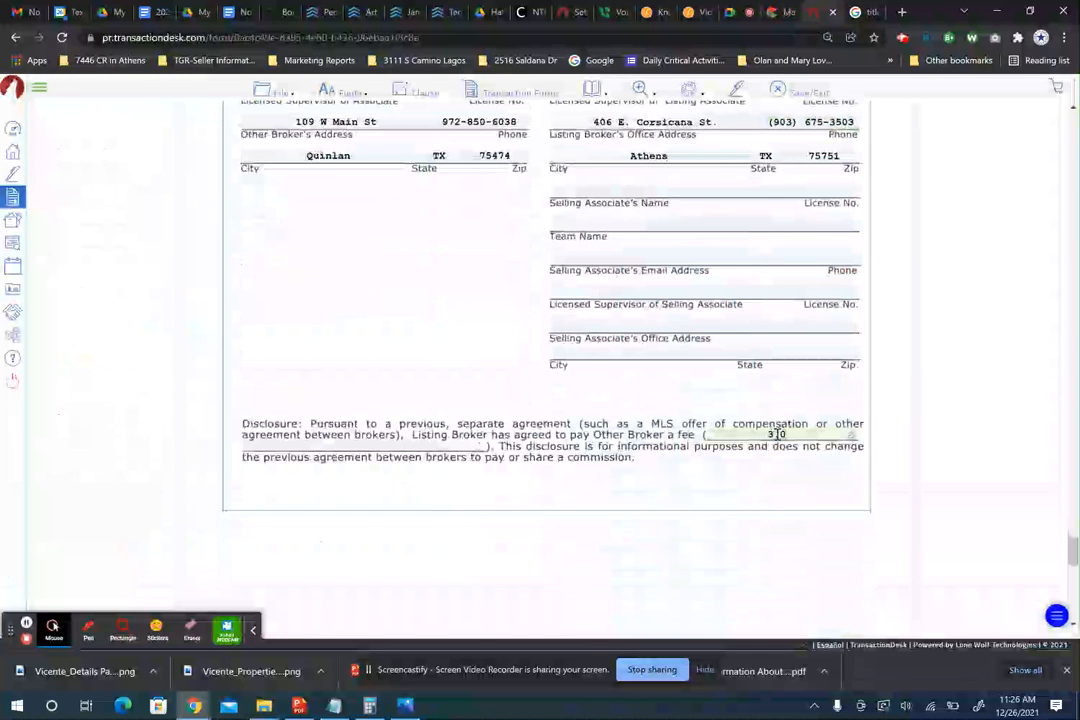
type("%")
scroll(665, 394, "down", 2)
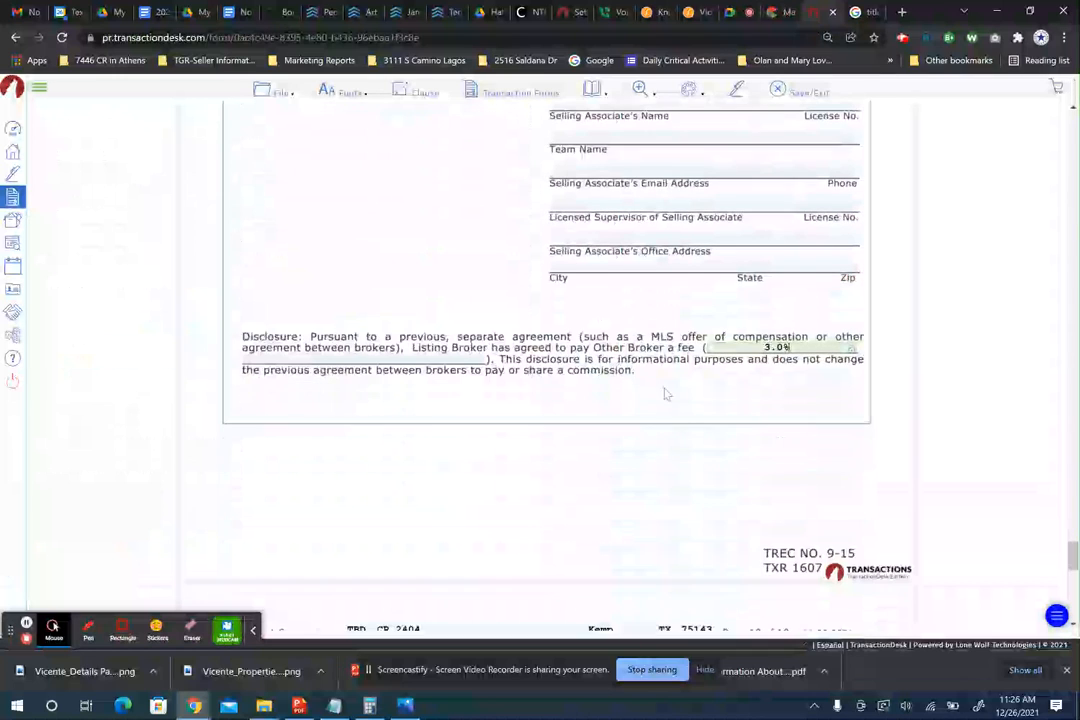
scroll(586, 390, "down", 8)
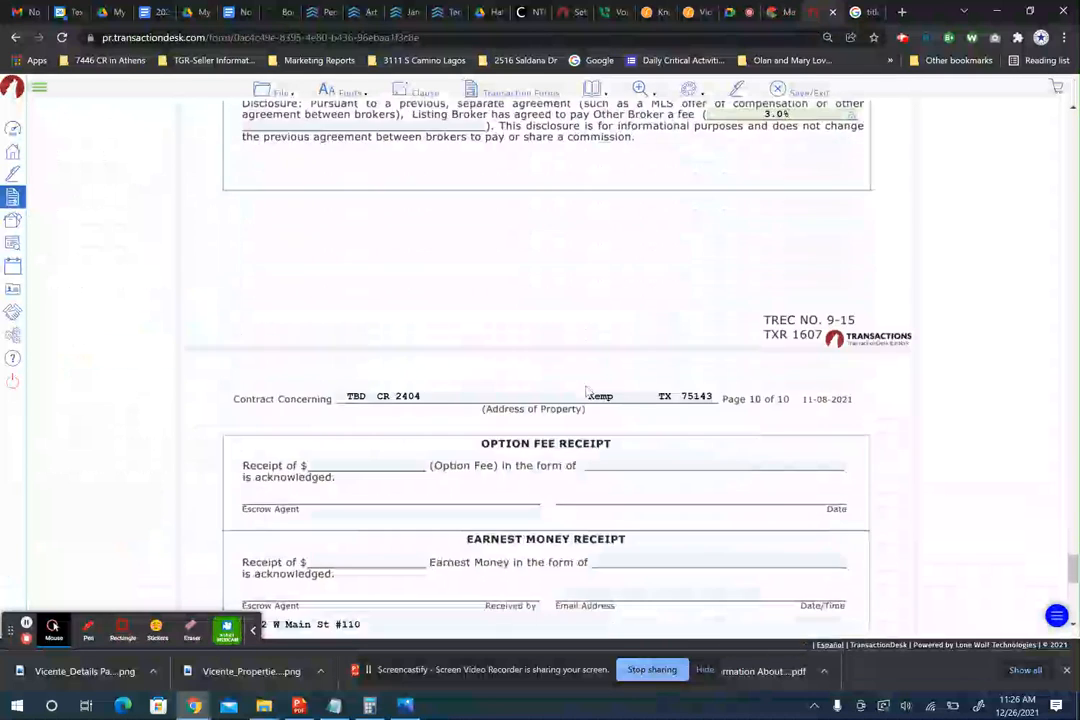
scroll(587, 391, "down", 1)
scroll(313, 381, "up", 9)
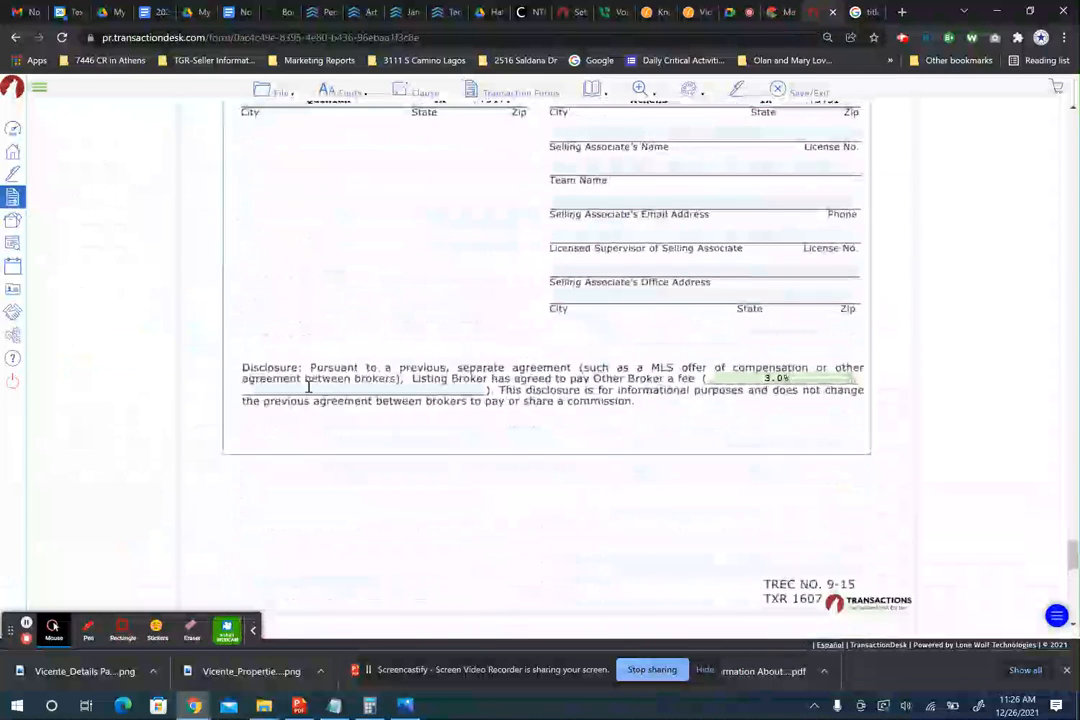
left_click(252, 373)
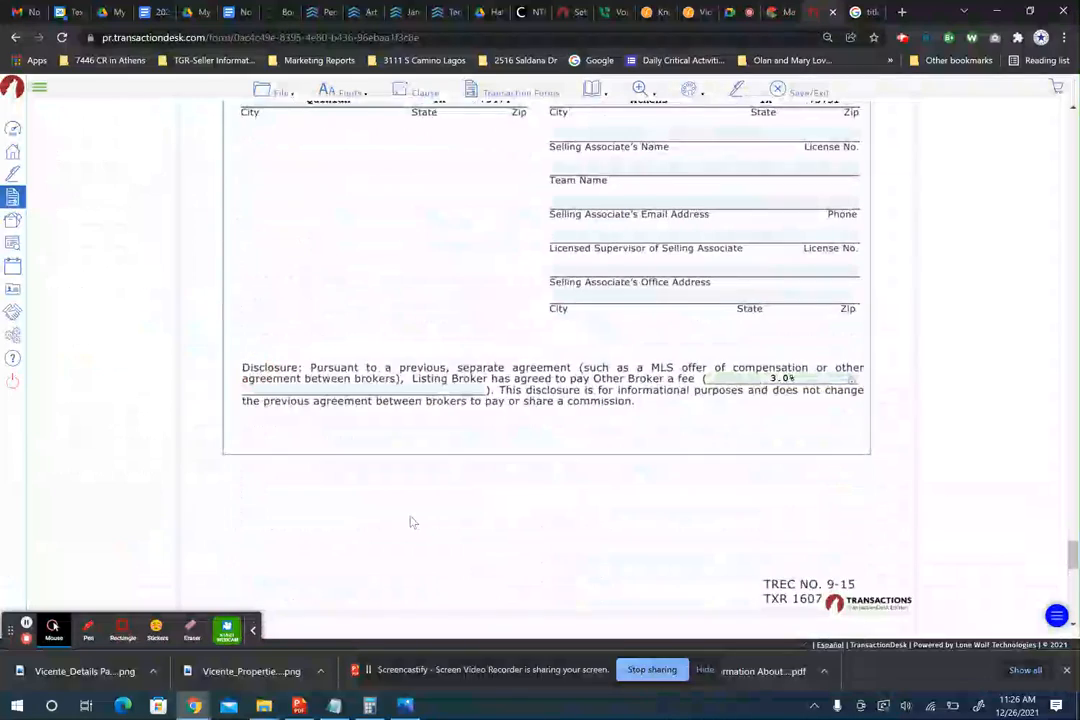
scroll(410, 521, "down", 8)
scroll(410, 521, "down", 11)
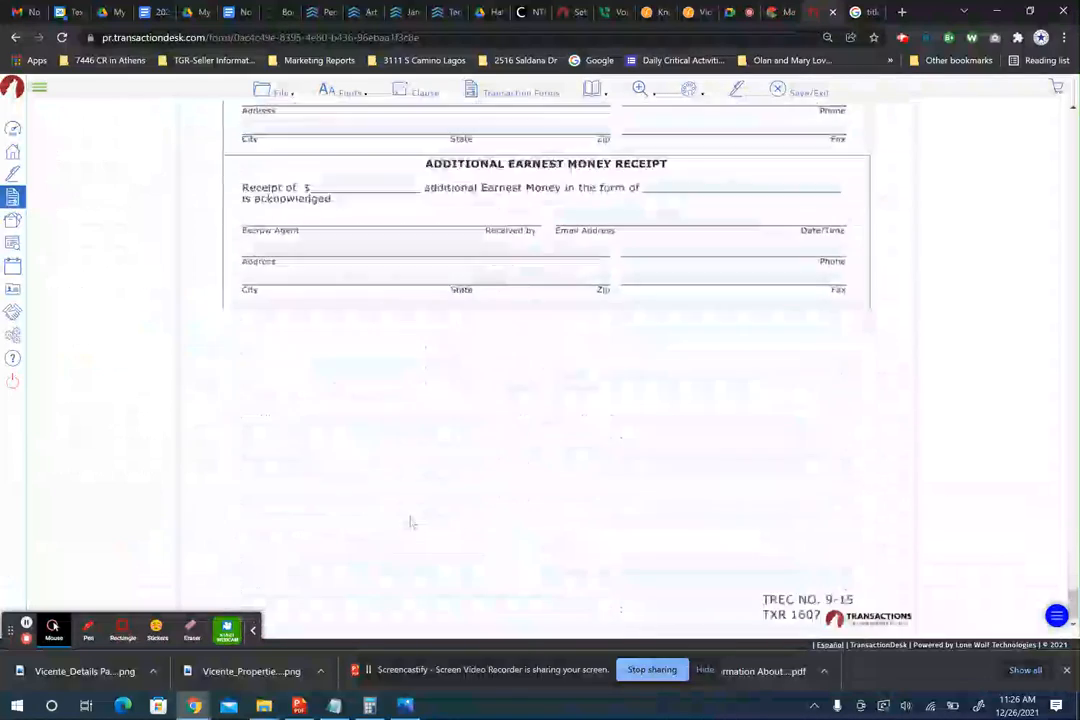
scroll(410, 518, "up", 8)
scroll(410, 521, "up", 20)
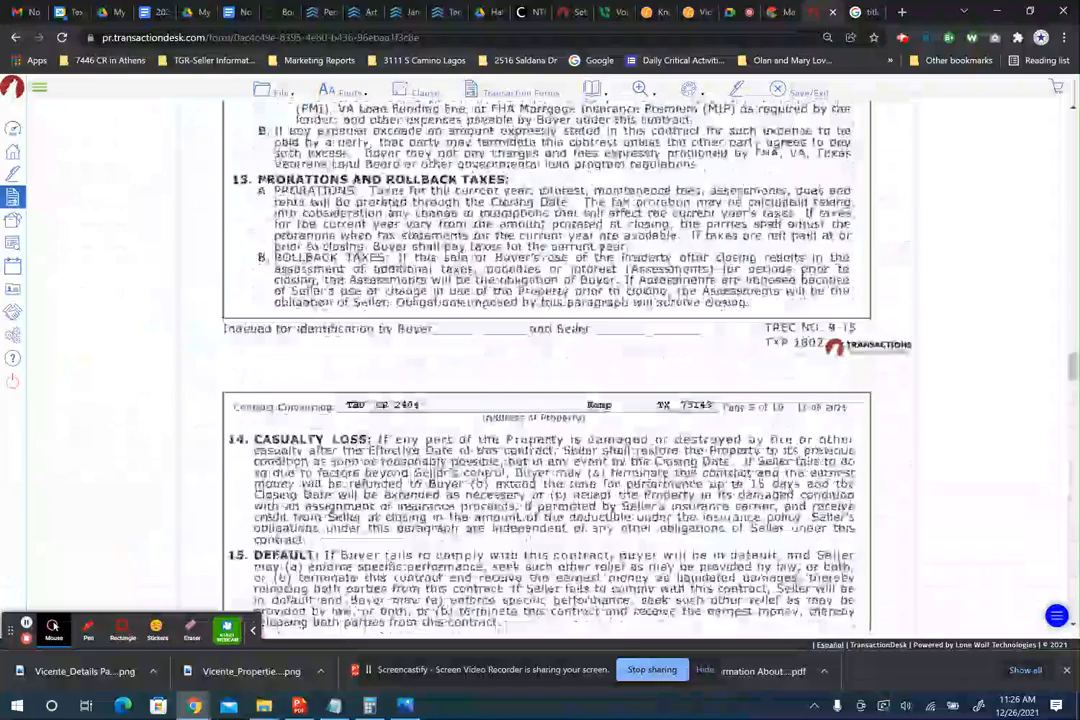
scroll(546, 370, "up", 15)
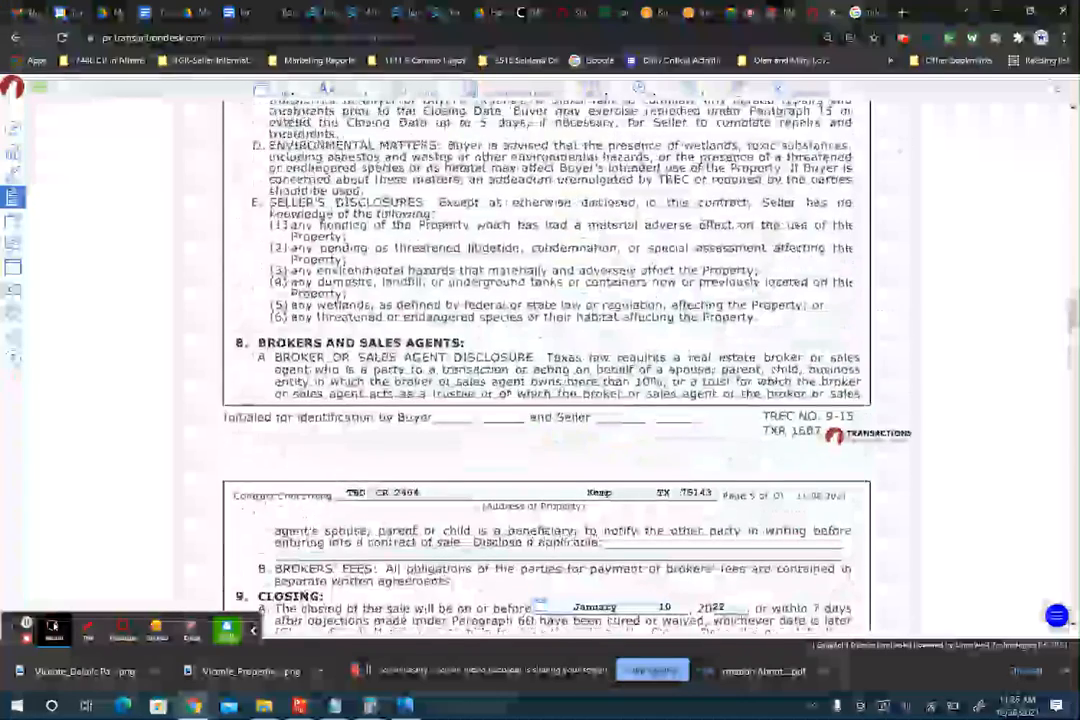
scroll(546, 370, "up", 5)
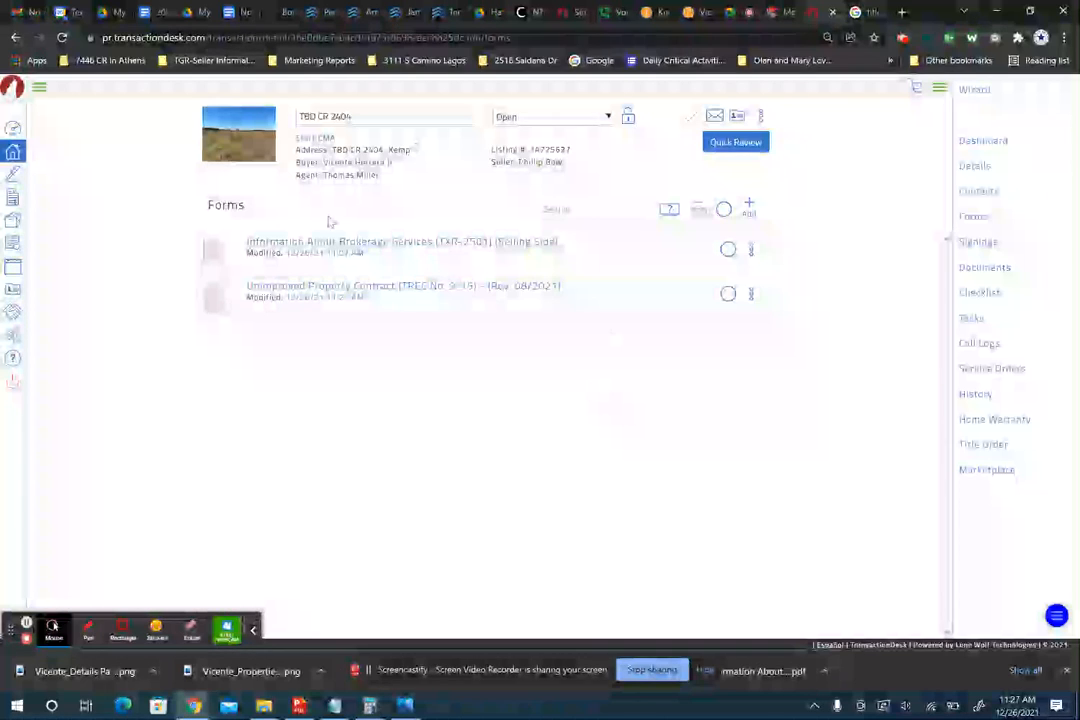
left_click(977, 217)
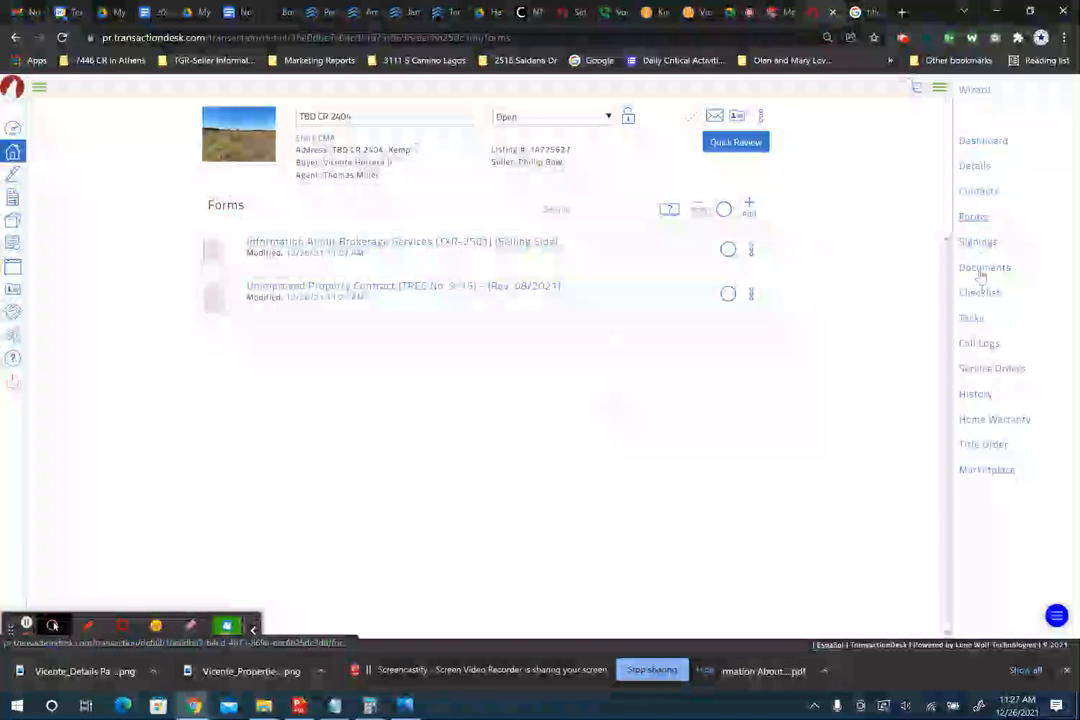
left_click(748, 207)
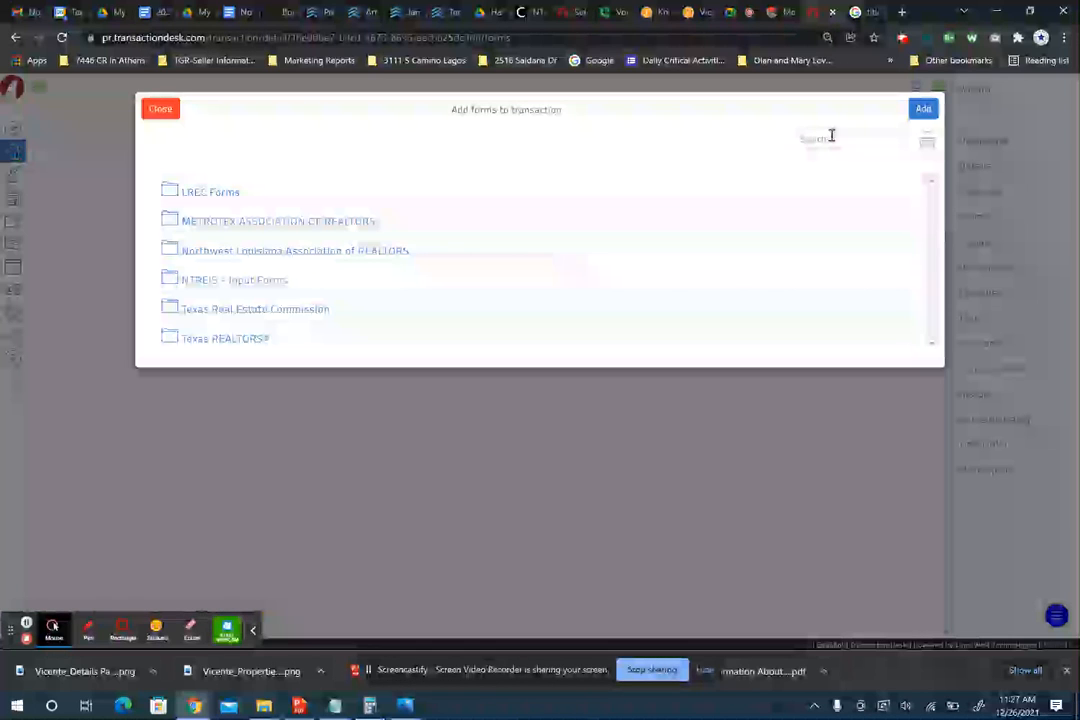
type("third")
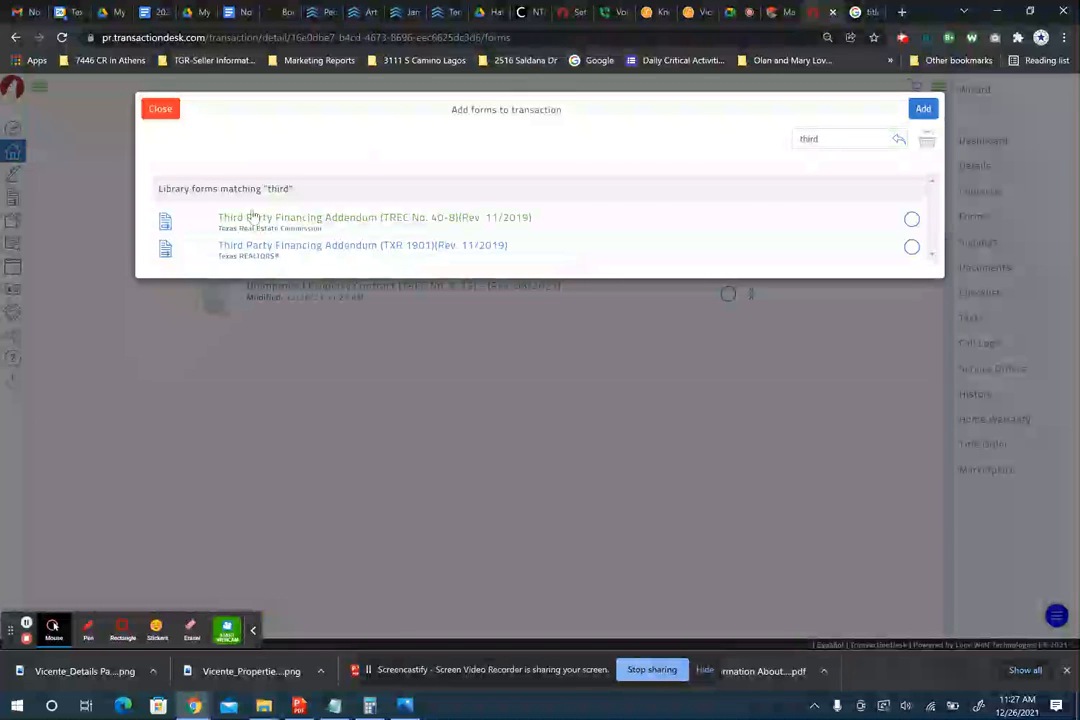
left_click(911, 218)
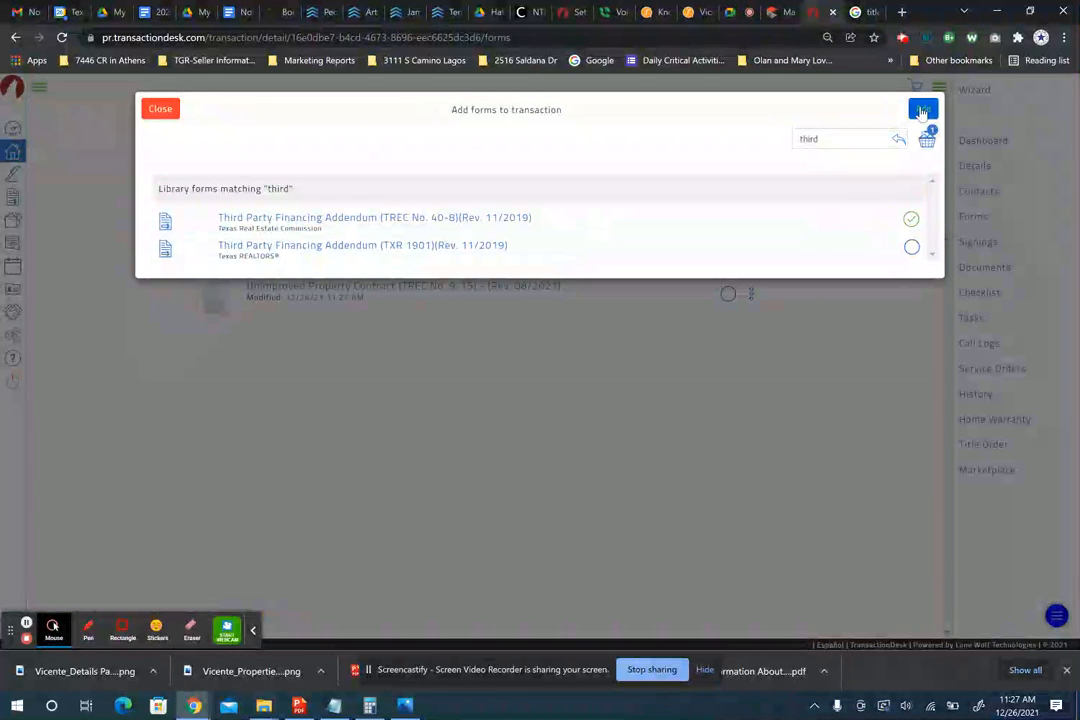
left_click(158, 113)
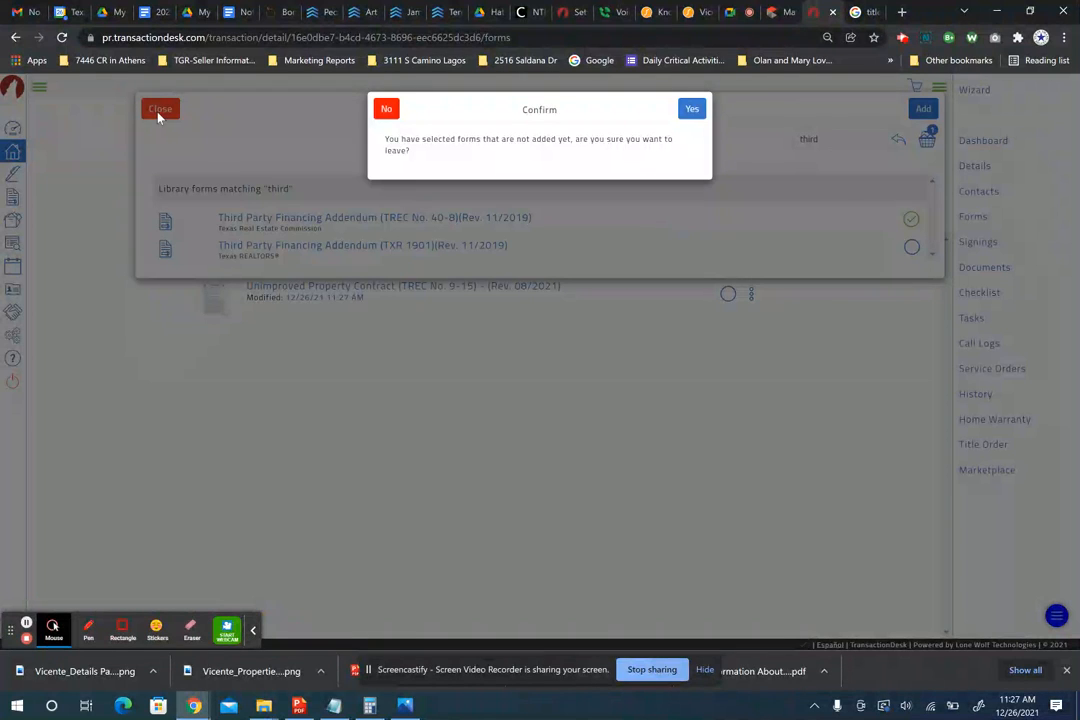
left_click(692, 111)
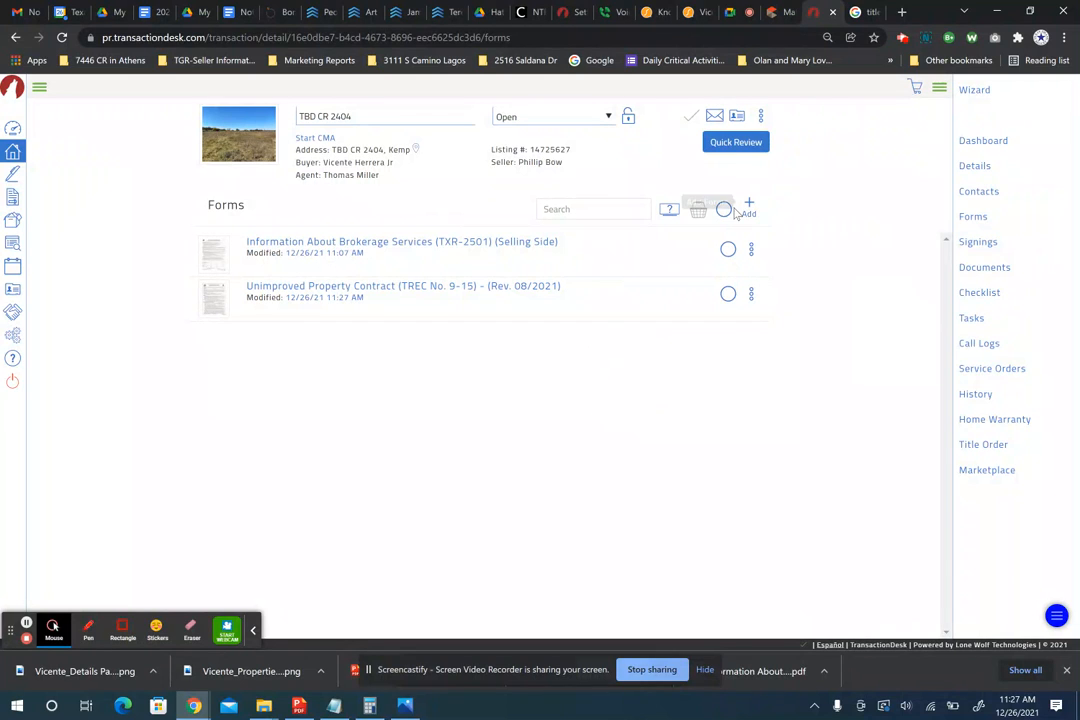
- Add the first buyer contact to the address book, copy its email address, and save it
left_click(975, 196)
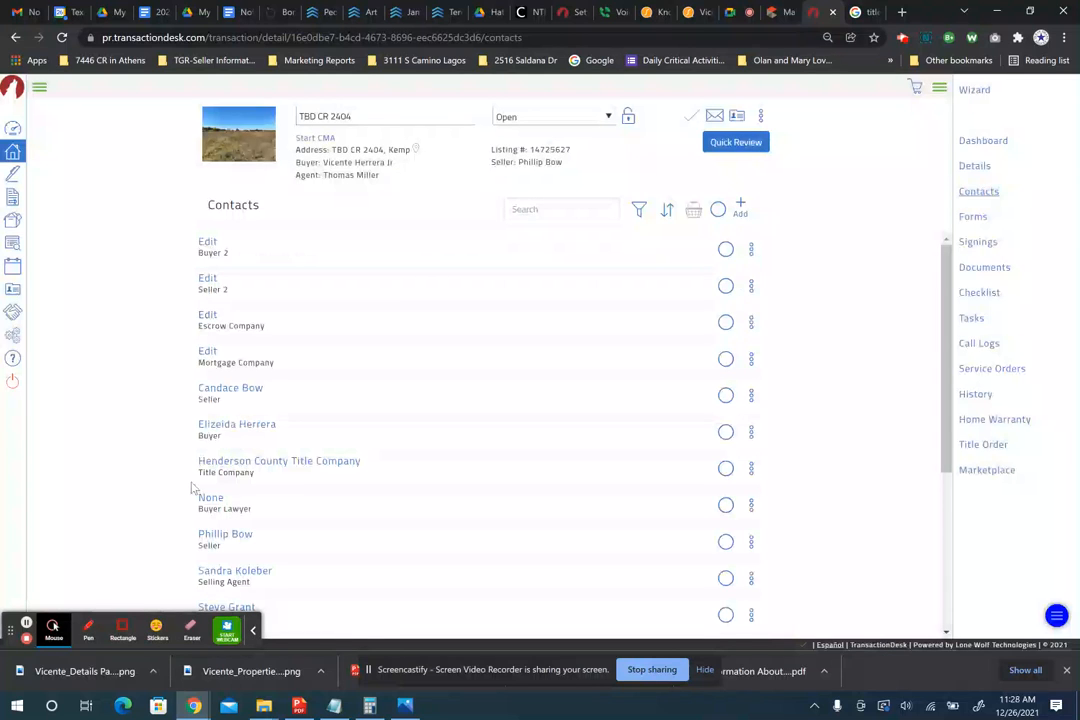
scroll(193, 488, "down", 1)
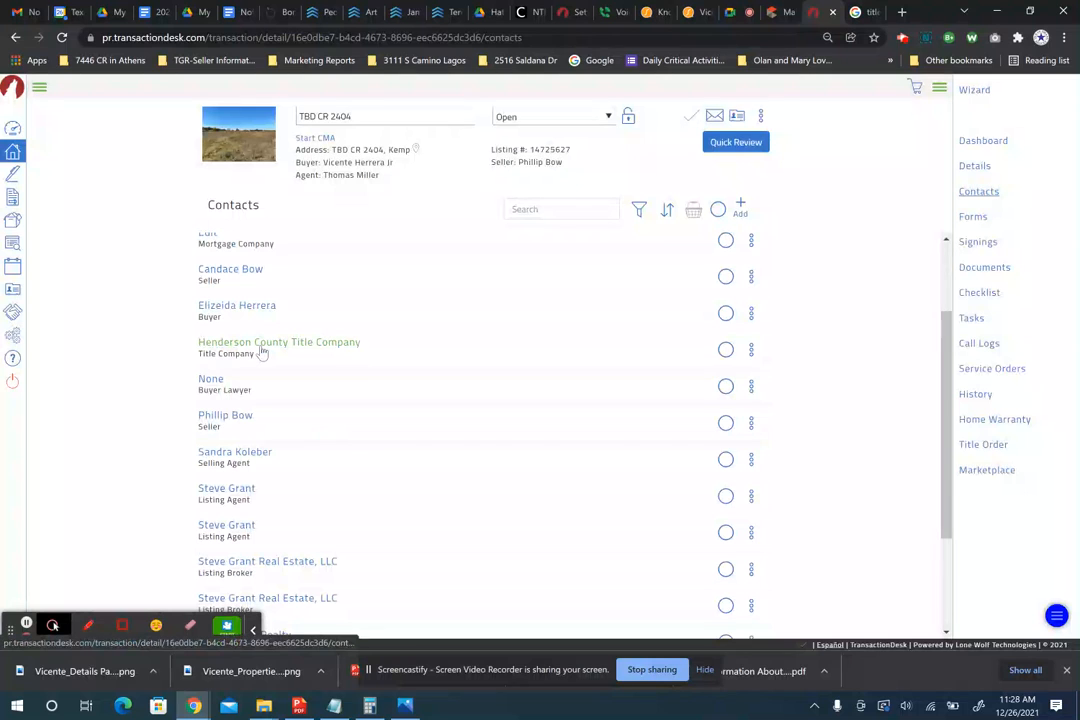
scroll(262, 352, "down", 2)
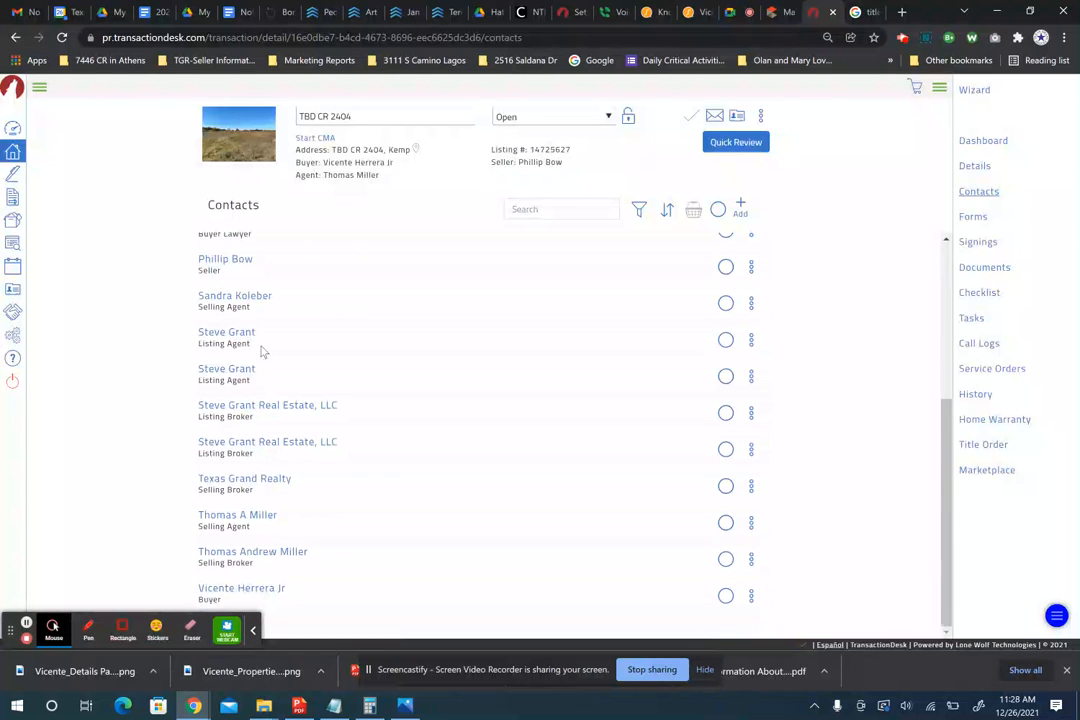
left_click(225, 588)
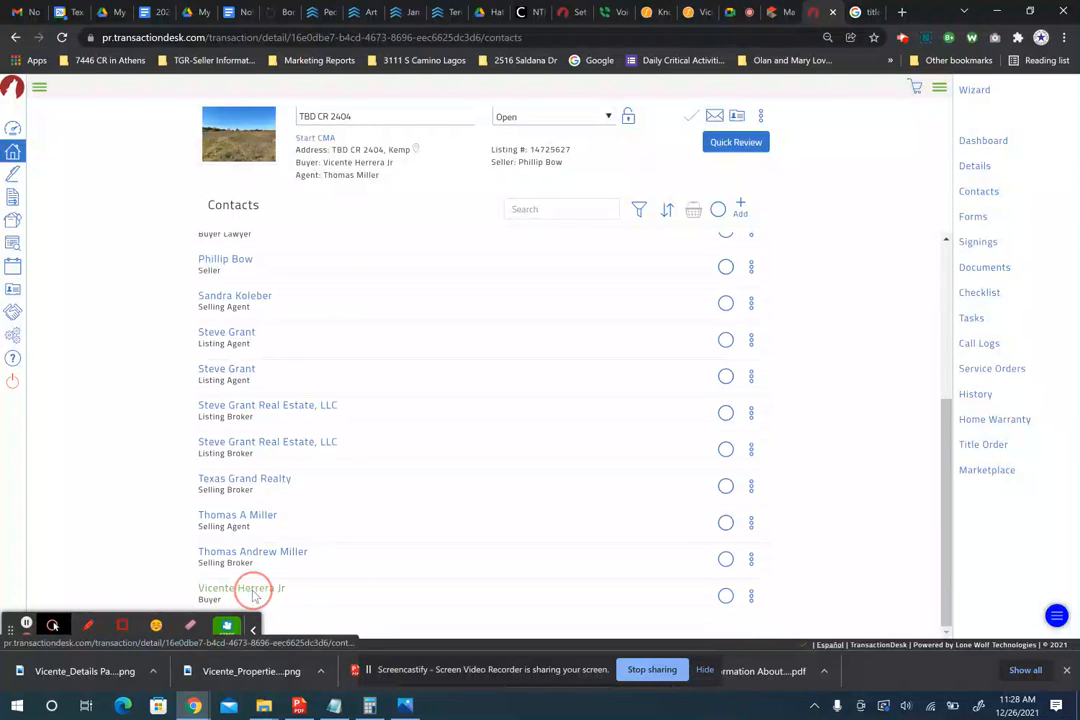
left_click(475, 432)
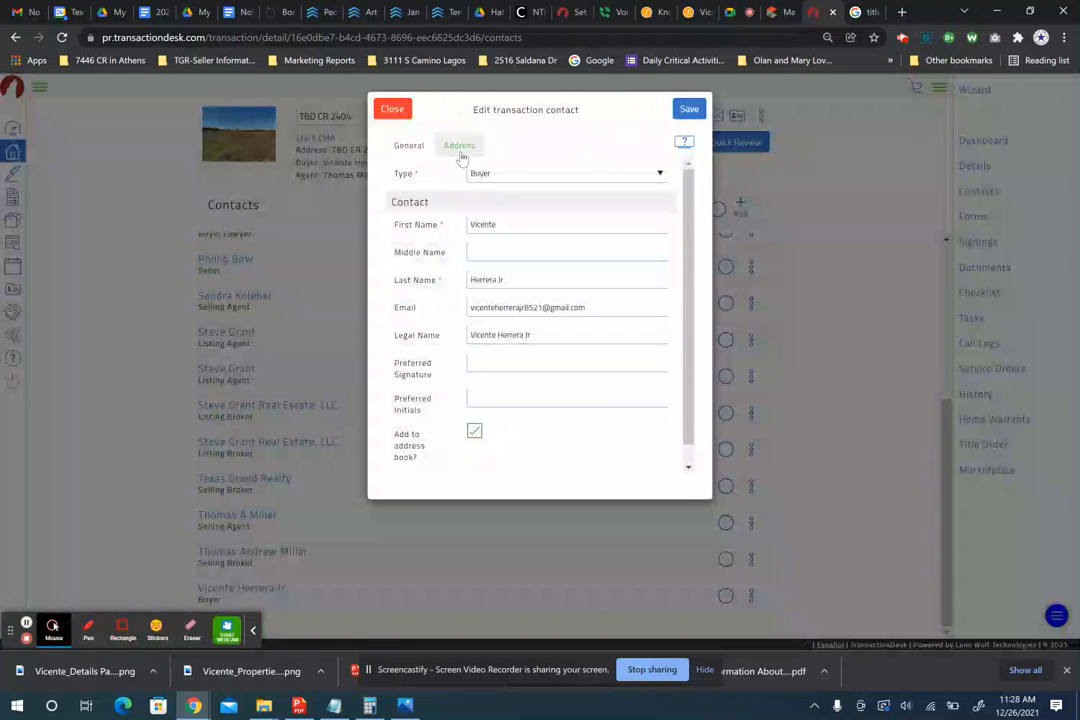
triple_click(514, 306)
key("ctrl+c")
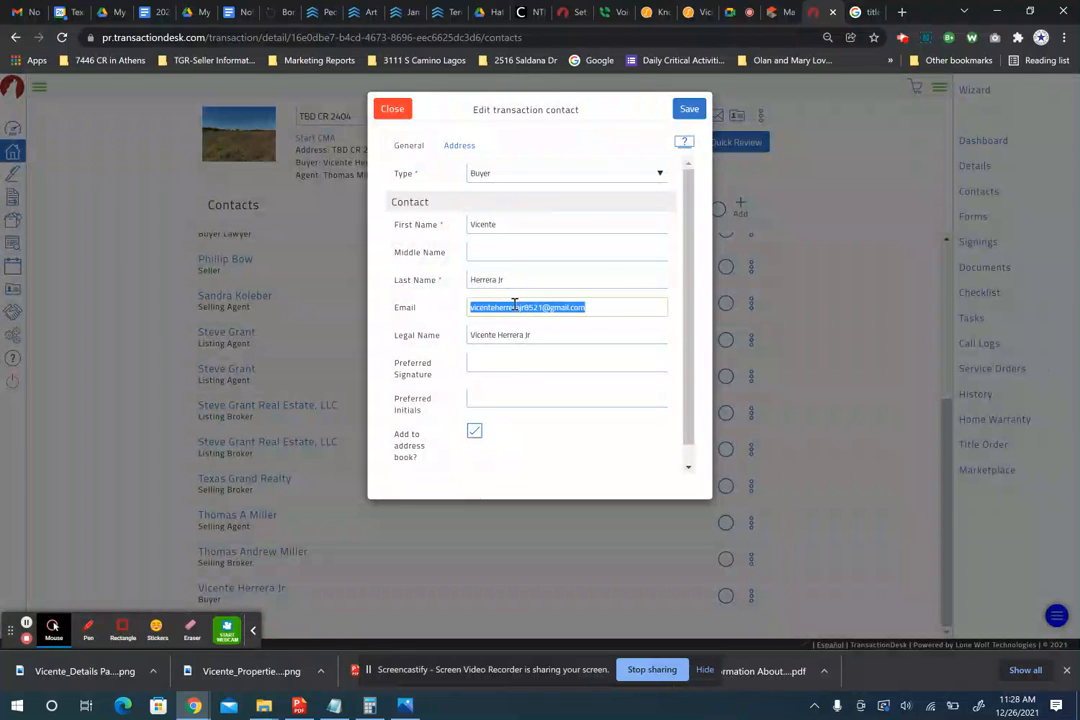
left_click(459, 145)
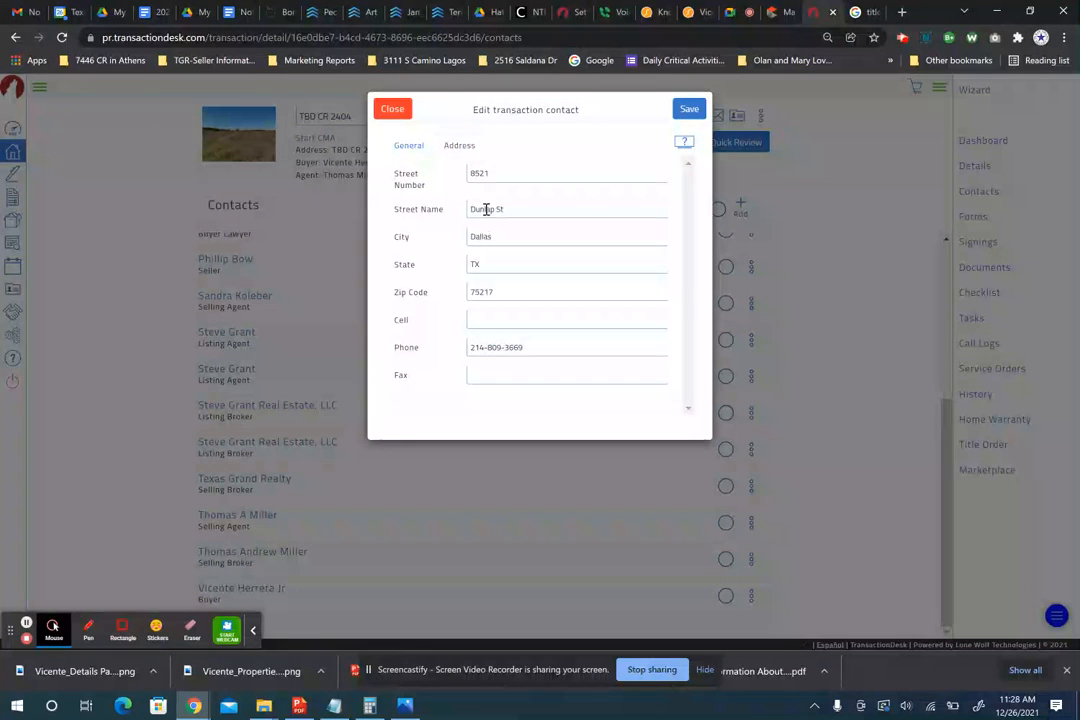
left_click(688, 112)
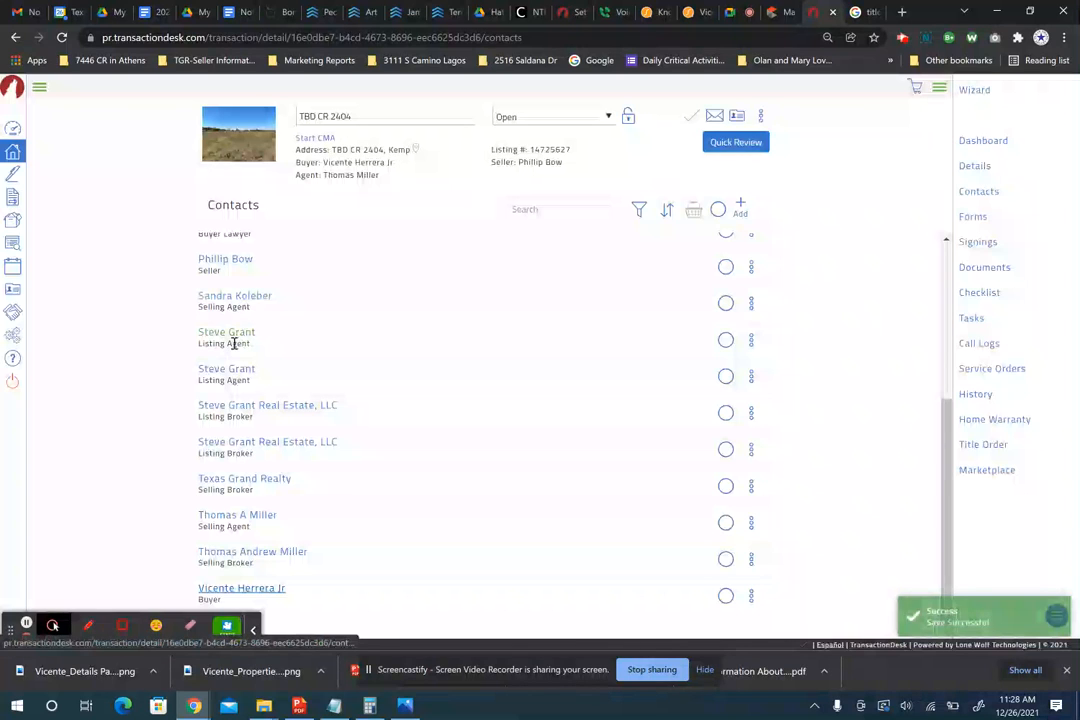
scroll(245, 362, "up", 4)
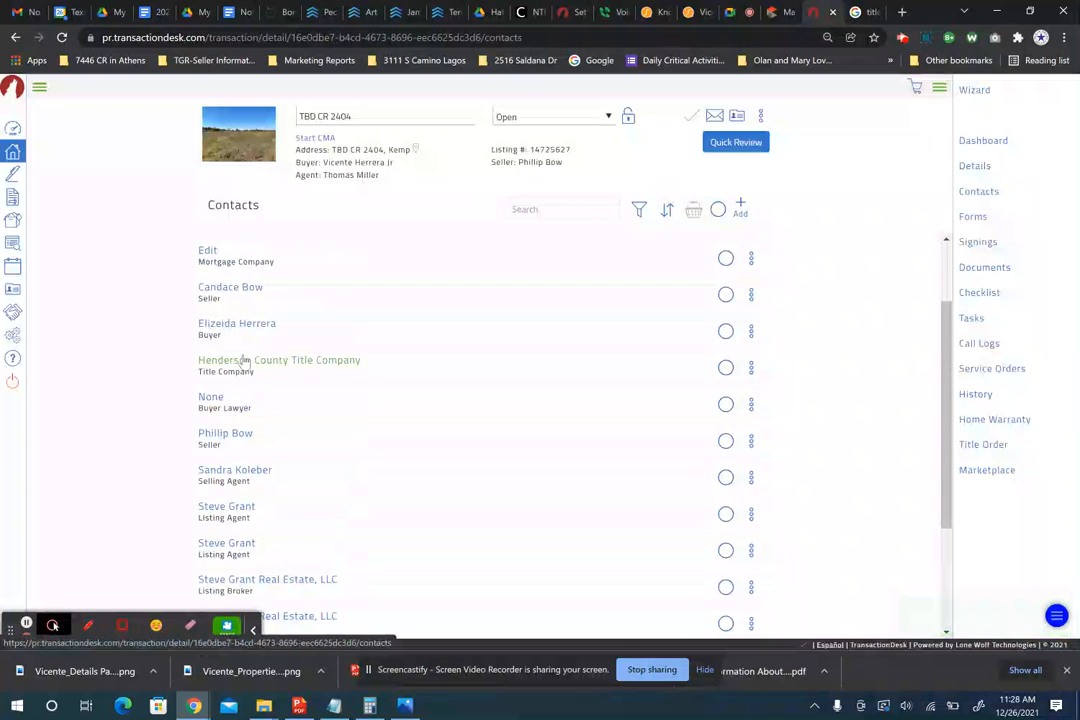
- Paste the copied email into the second buyer contact and add them to the address book
left_click(247, 327)
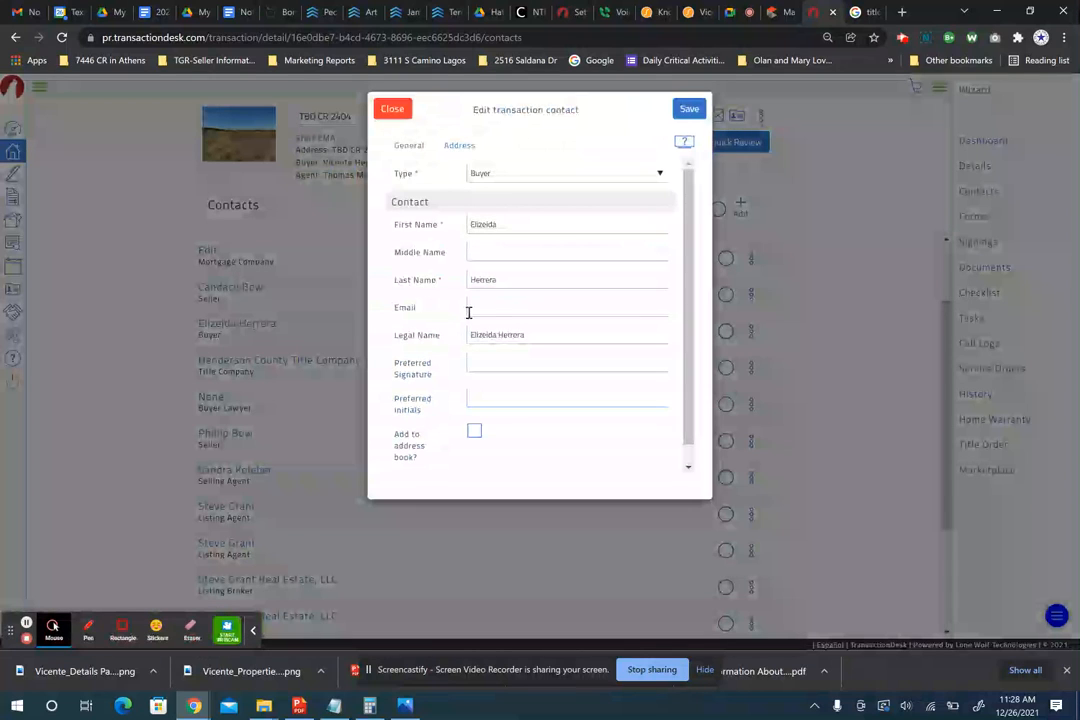
left_click(482, 309)
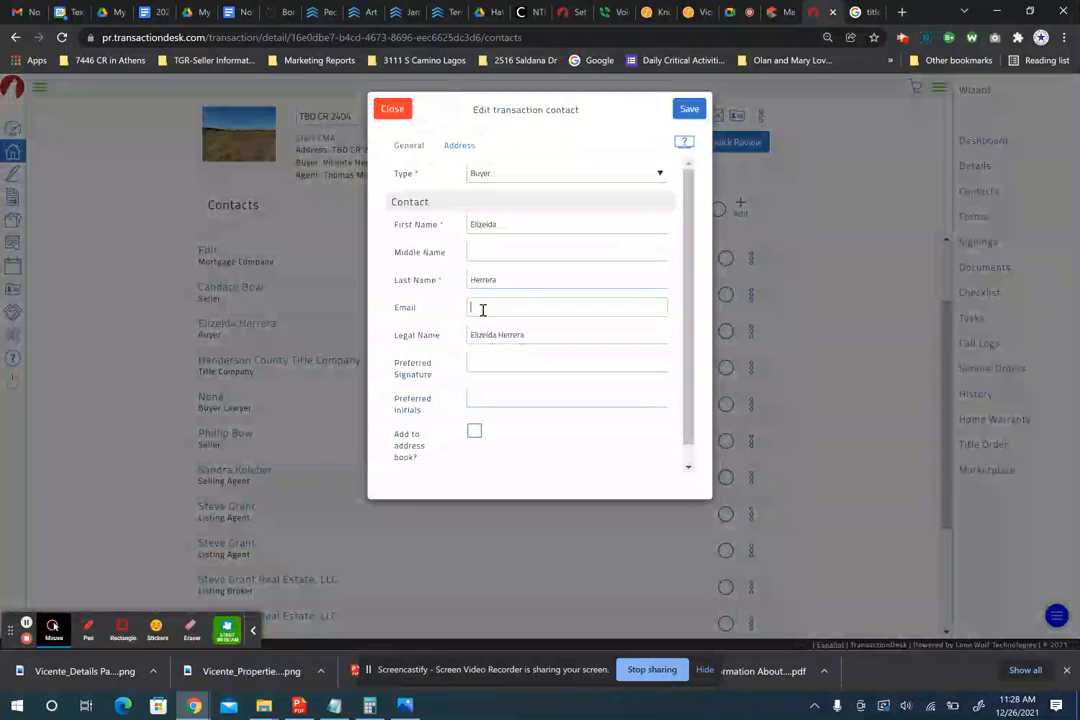
key("ctrl+v")
left_click(491, 363)
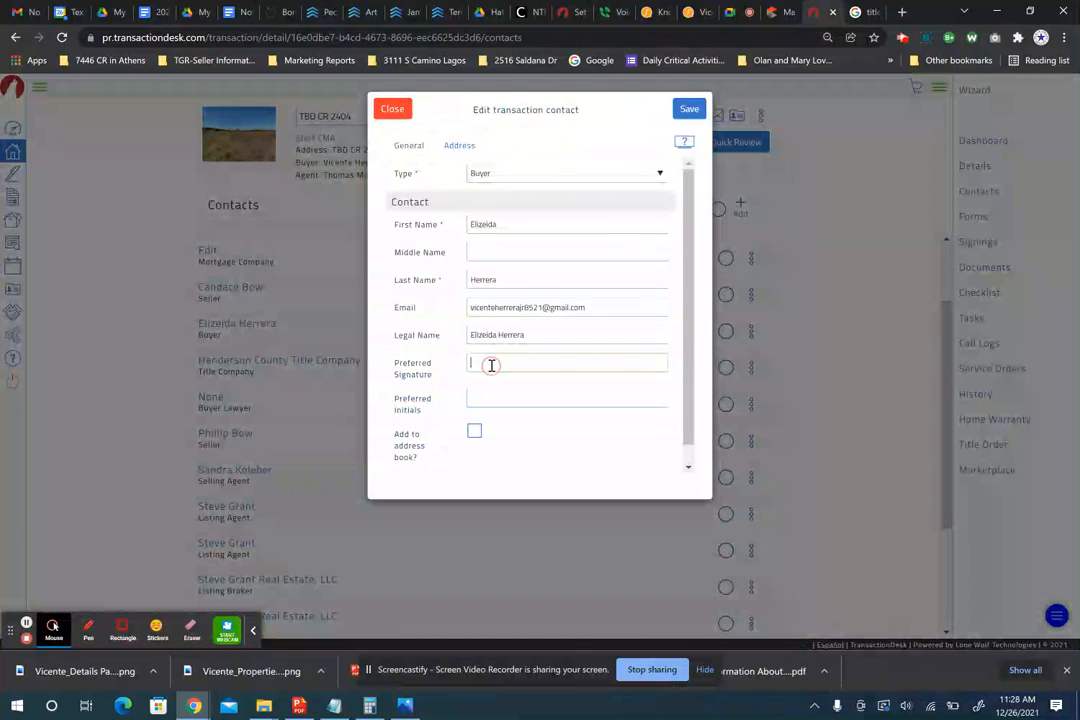
left_click(474, 433)
left_click(459, 146)
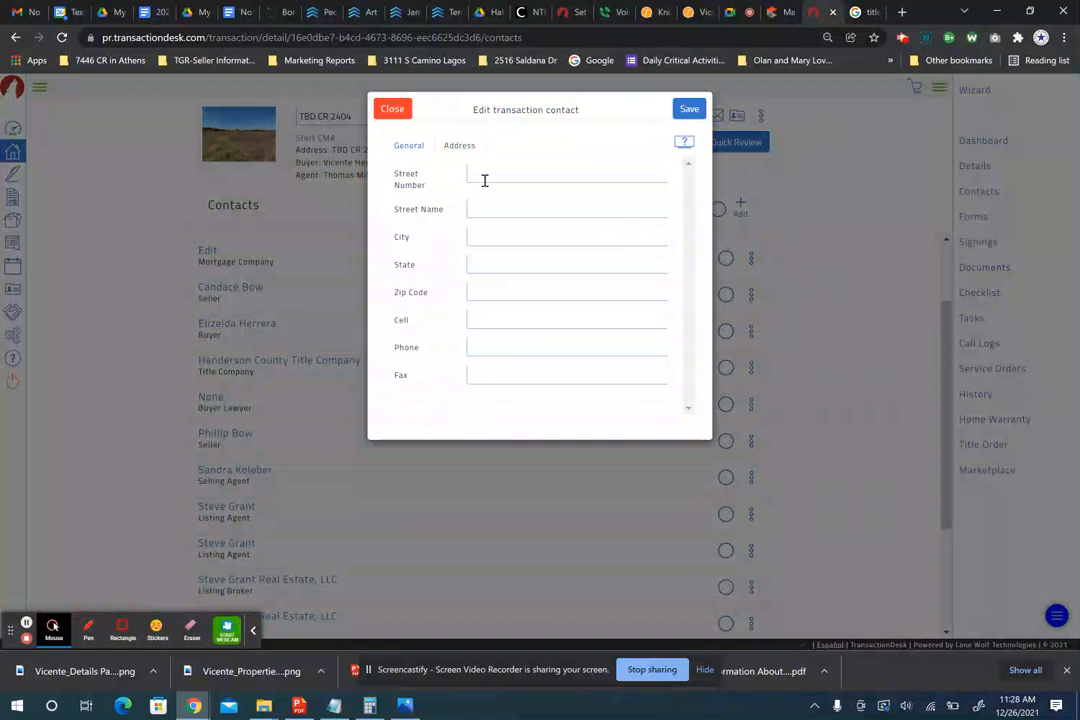
- Enter the second buyer's street address, city, state and cell number, then save the contact
left_click(485, 173)
key("Tab")
key("Tab")
type("Dallas")
key("Tab")
type("T")
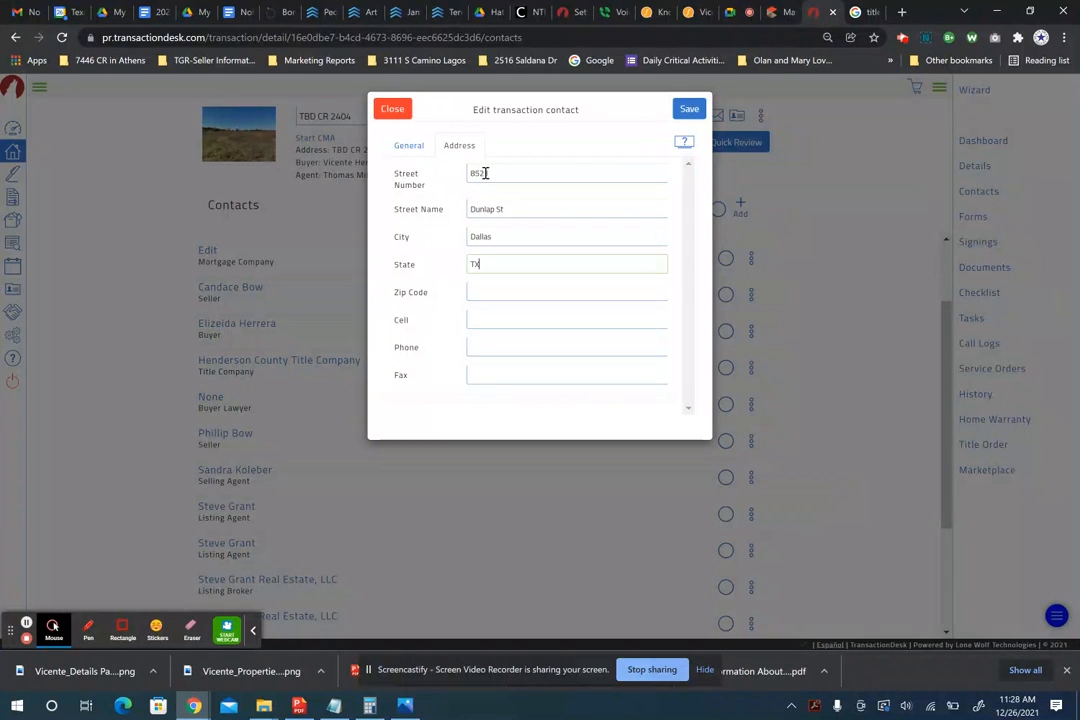
key("Tab")
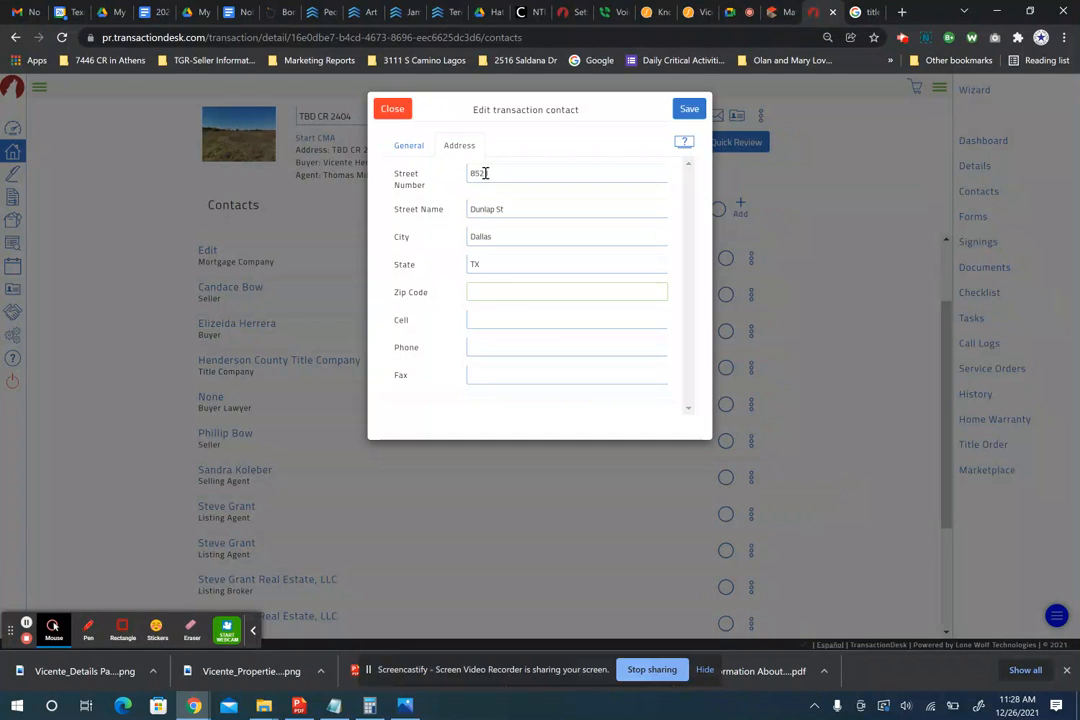
key("Tab")
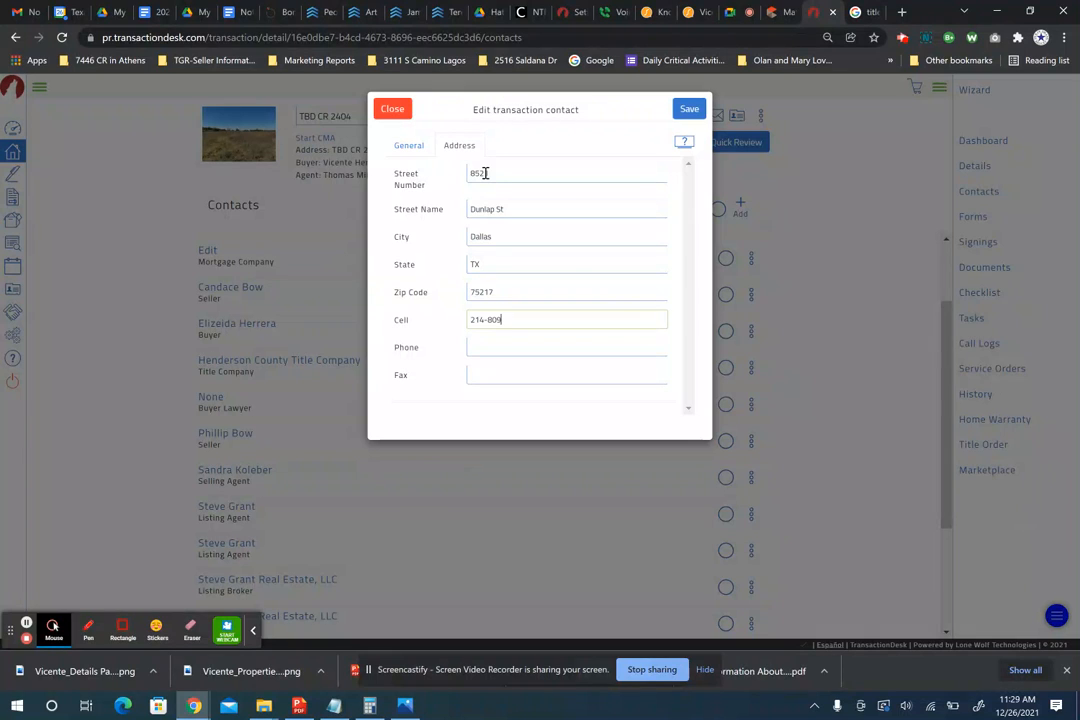
type("3669")
left_click(405, 146)
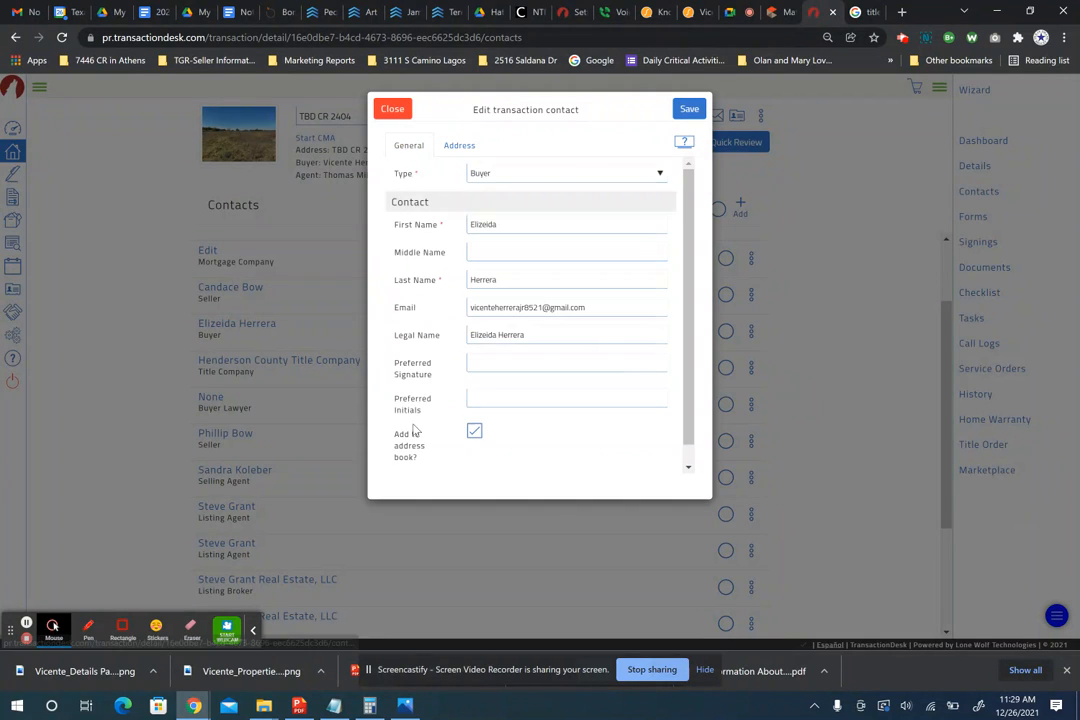
left_click(690, 109)
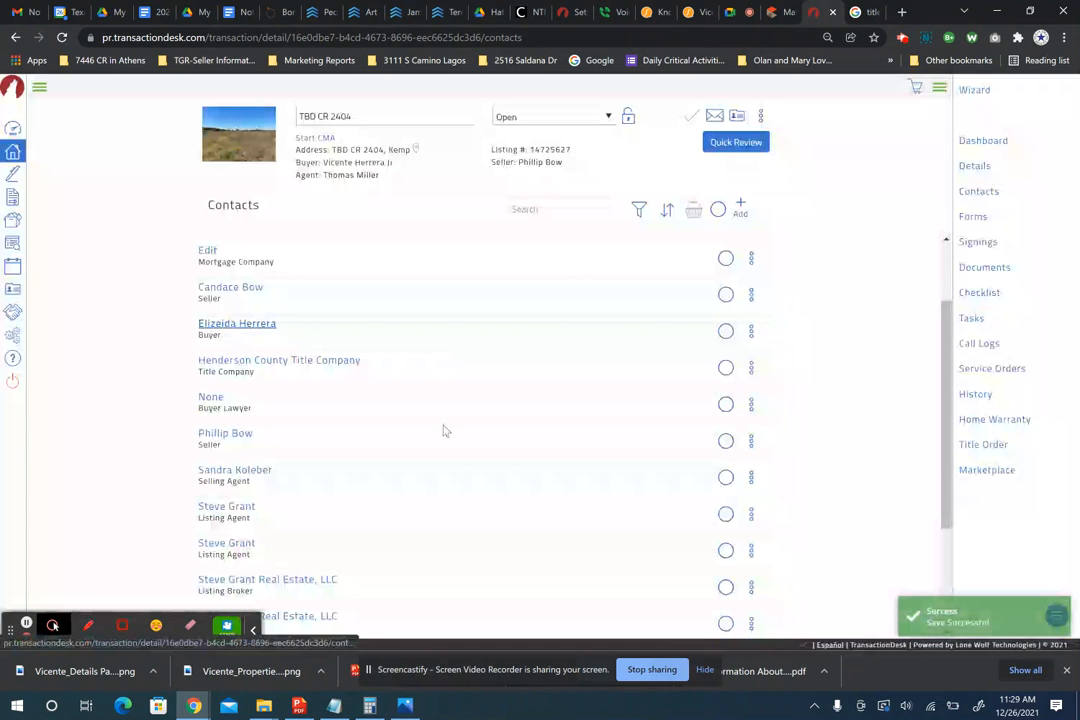
- Search forms for 'sent' and add the TXR-1501 Residential Buyer/Tenant Representation Agreement
left_click(975, 269)
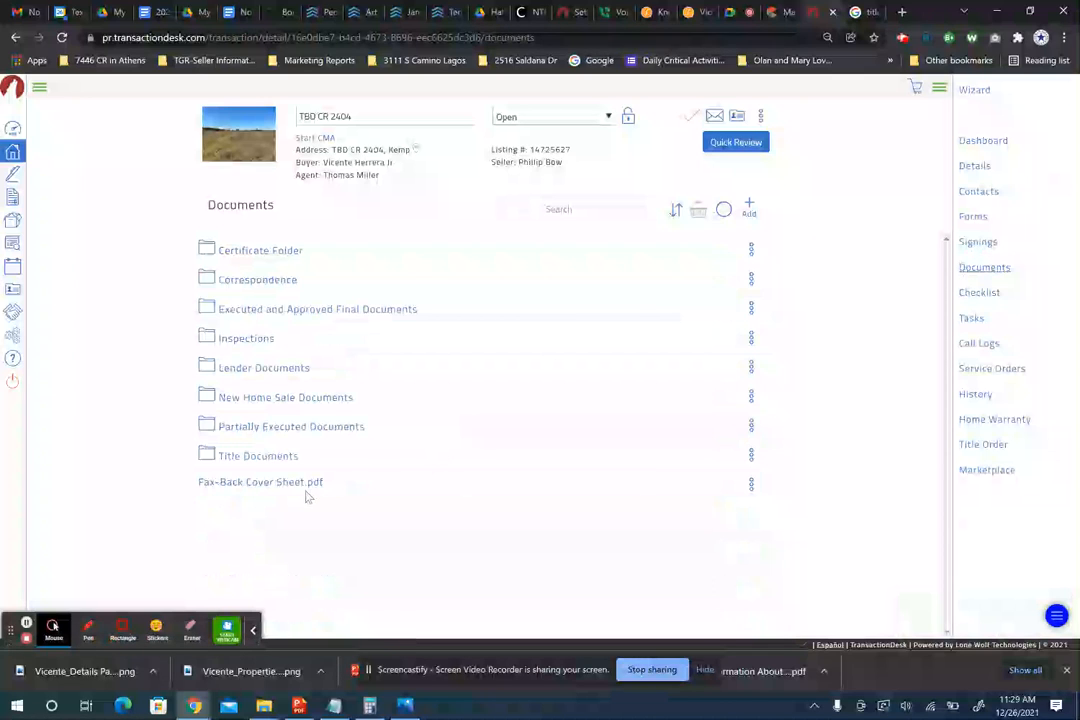
left_click(974, 218)
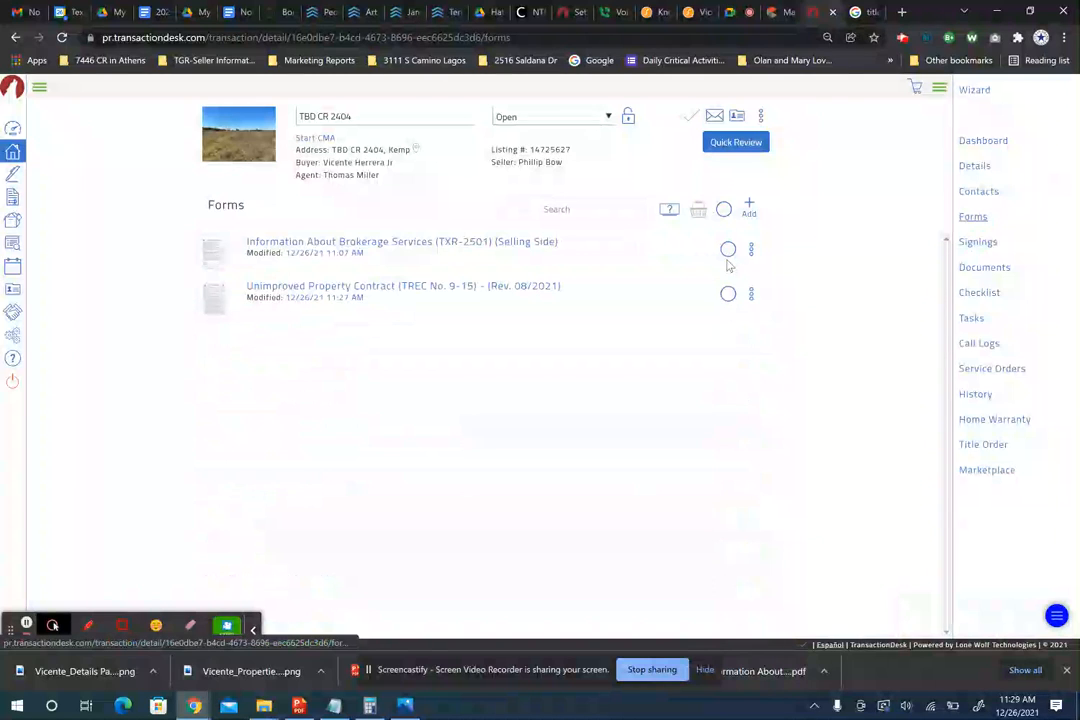
left_click(751, 206)
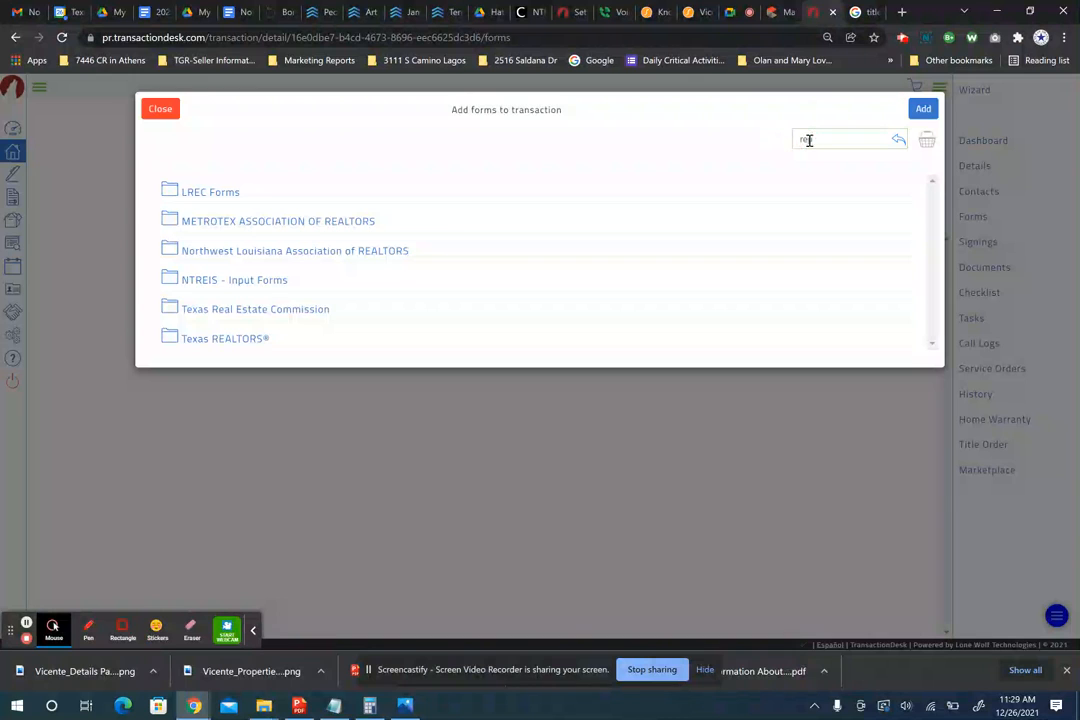
type("sentation")
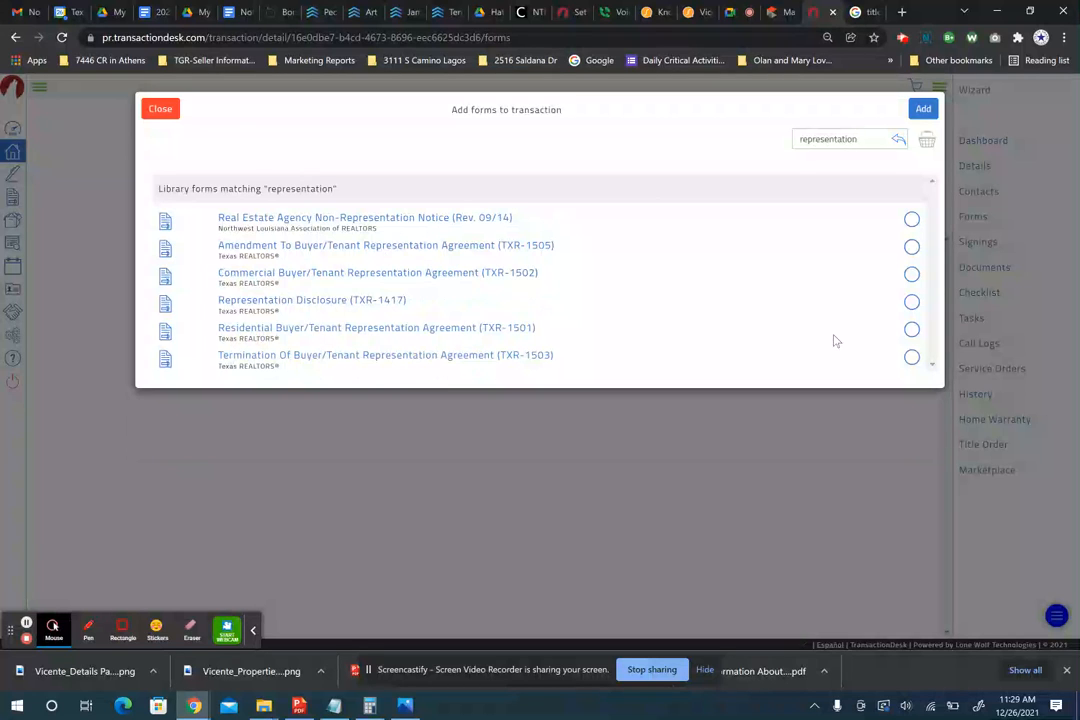
left_click(912, 330)
left_click(922, 108)
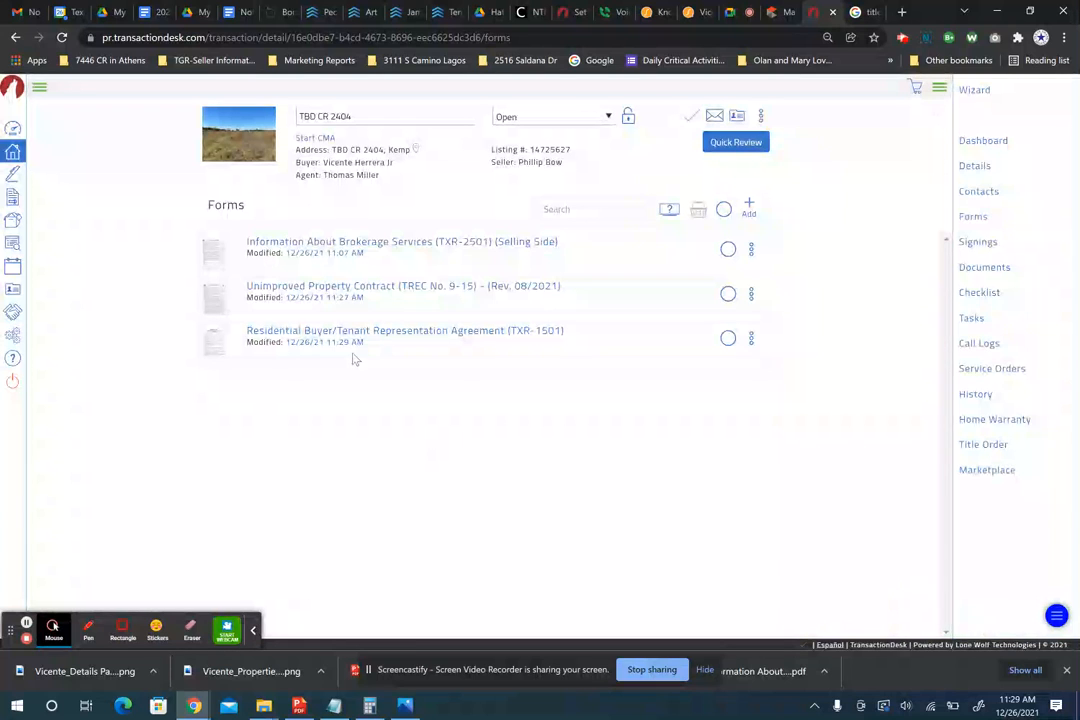
left_click(398, 333)
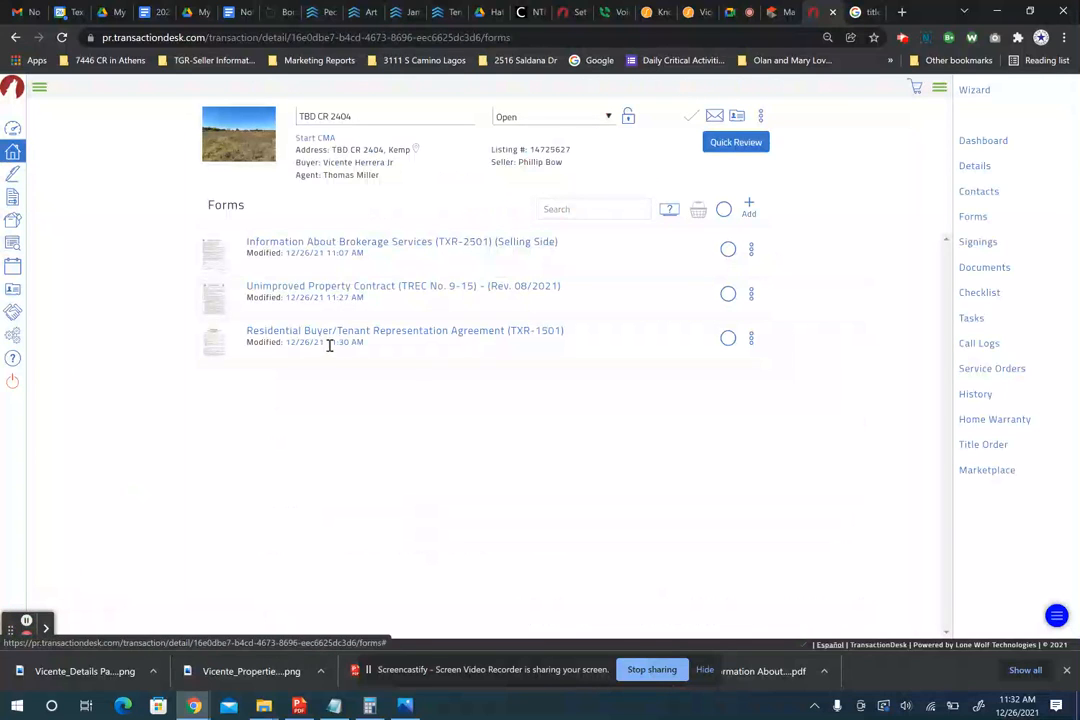
- Open the representation agreement and enter 'All of North and North East Texas Markets' as market area
left_click(345, 338)
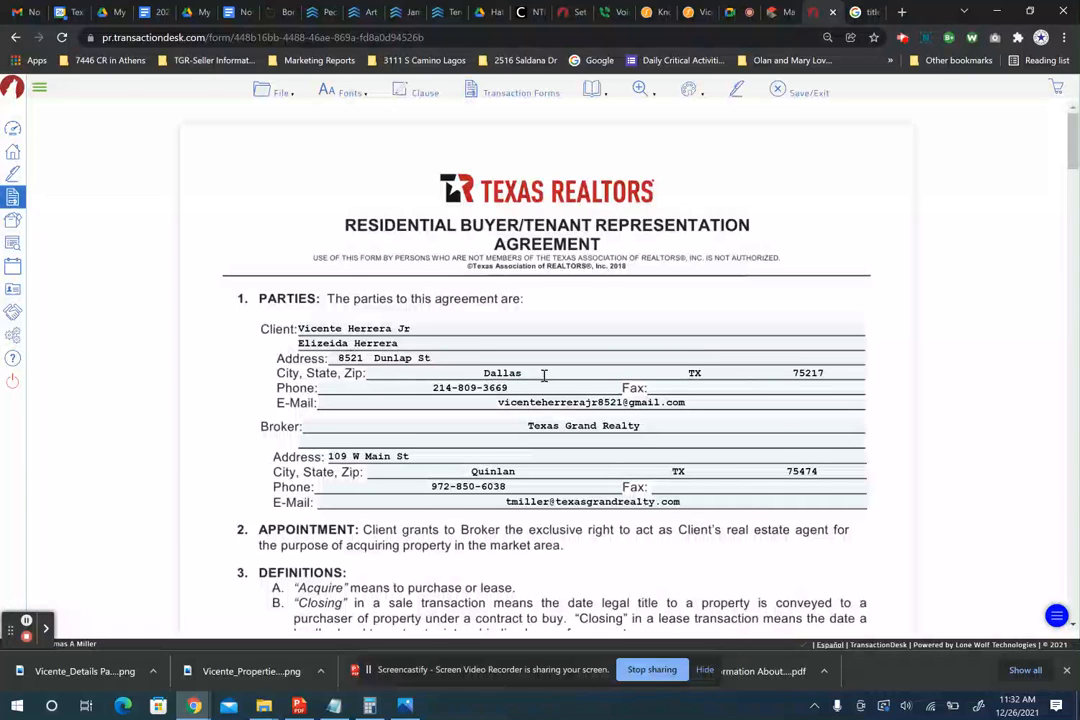
scroll(544, 375, "down", 2)
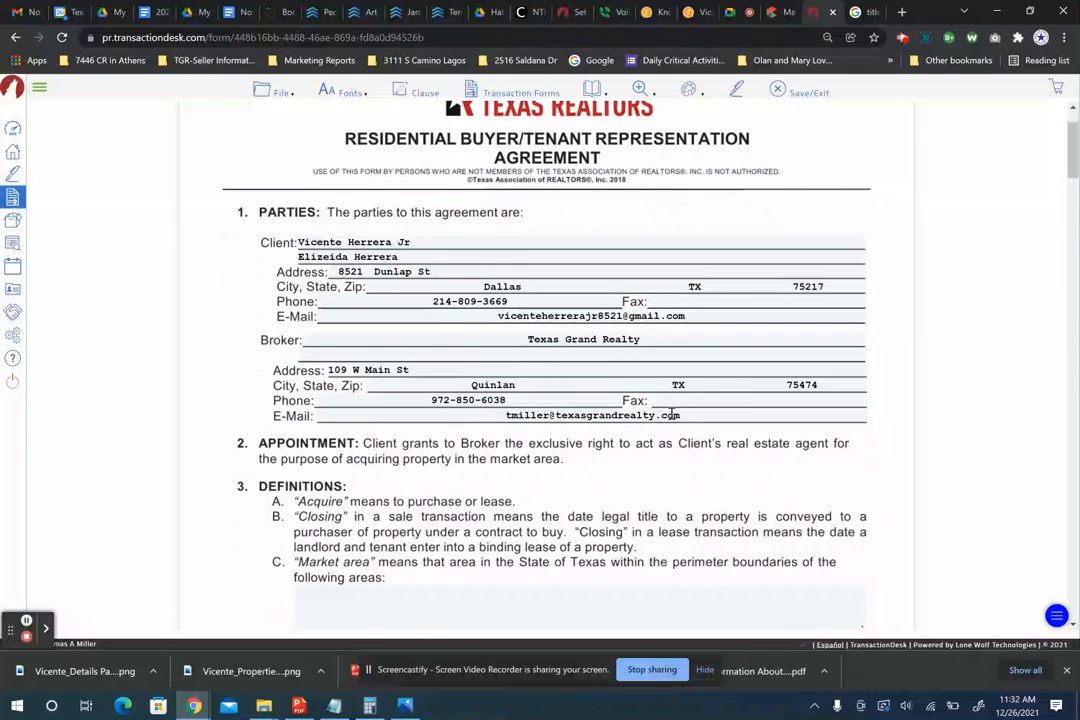
scroll(672, 415, "down", 4)
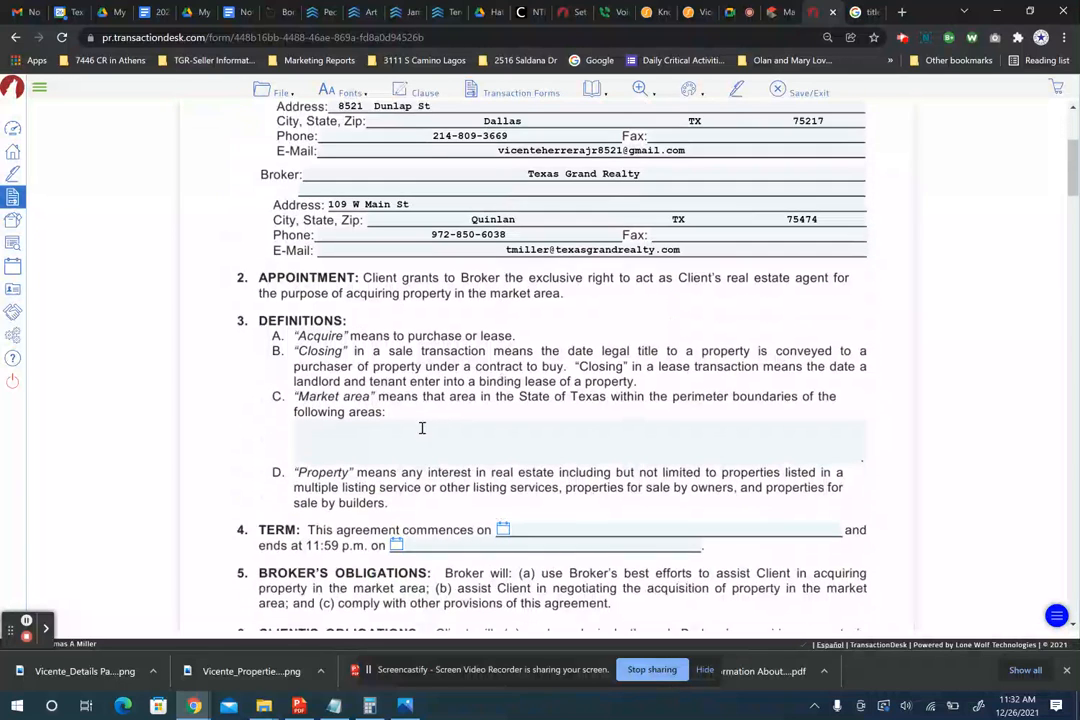
left_click(391, 434)
type("All of North and Nor")
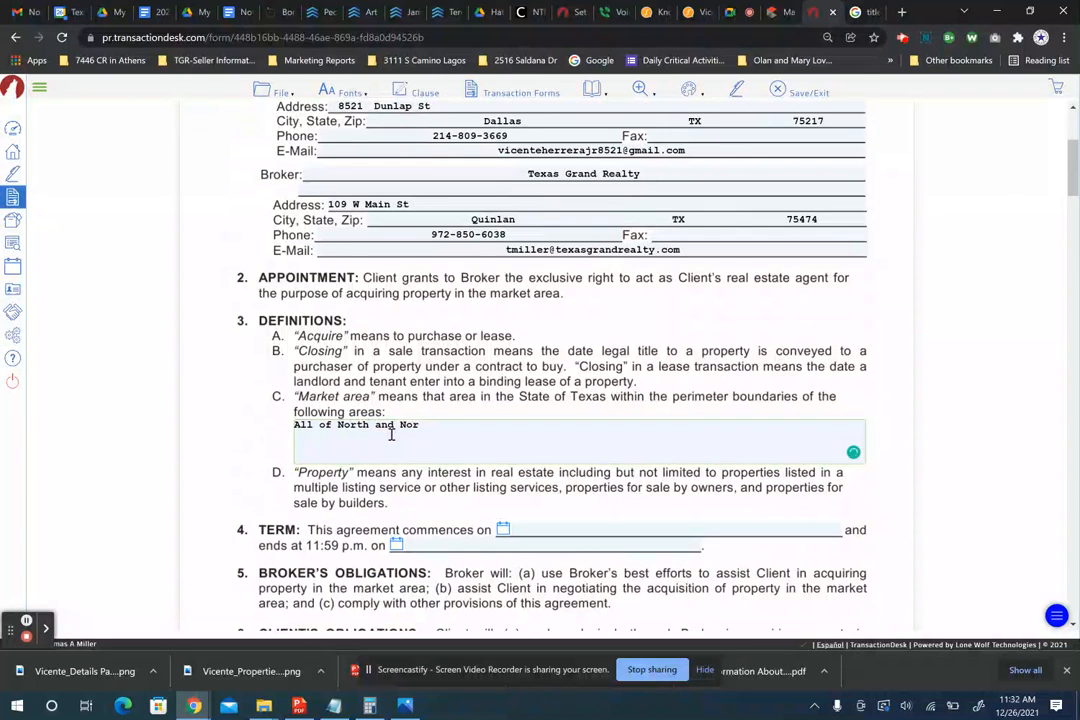
type("th East Texas Markets")
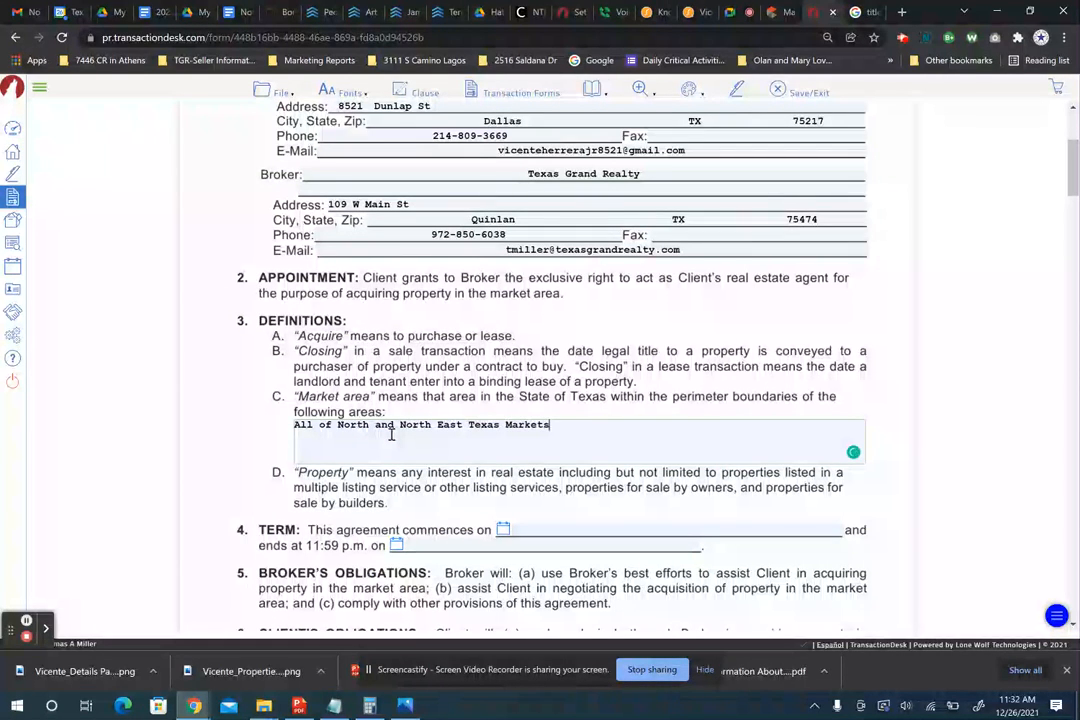
scroll(400, 433, "down", 1)
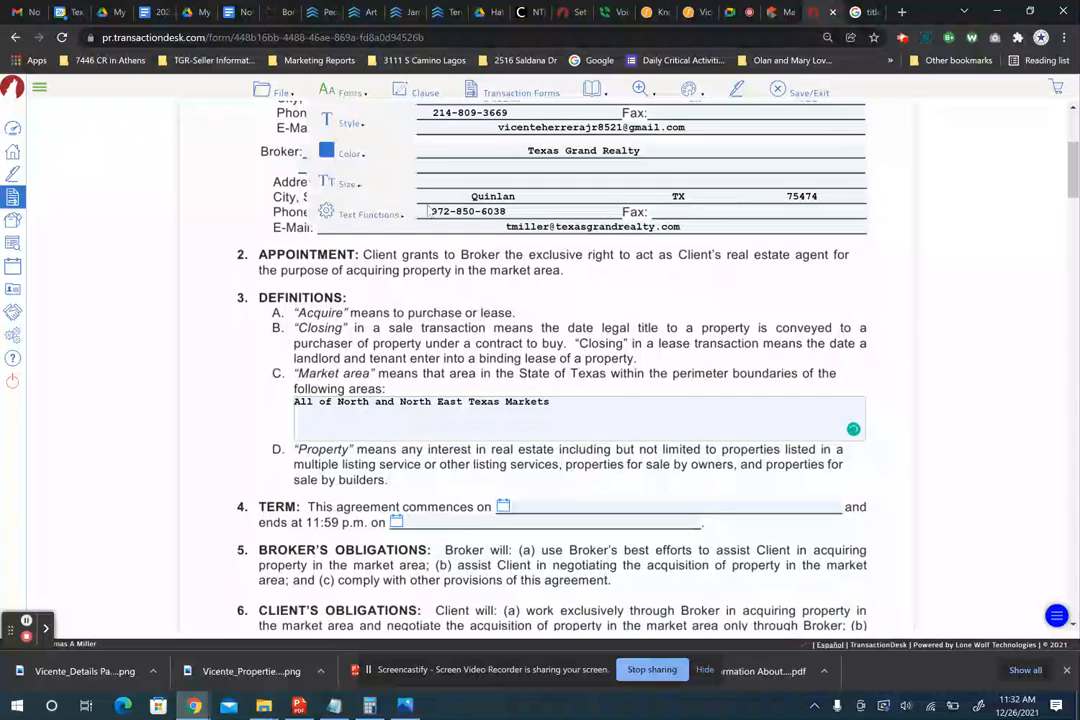
scroll(583, 195, "up", 1)
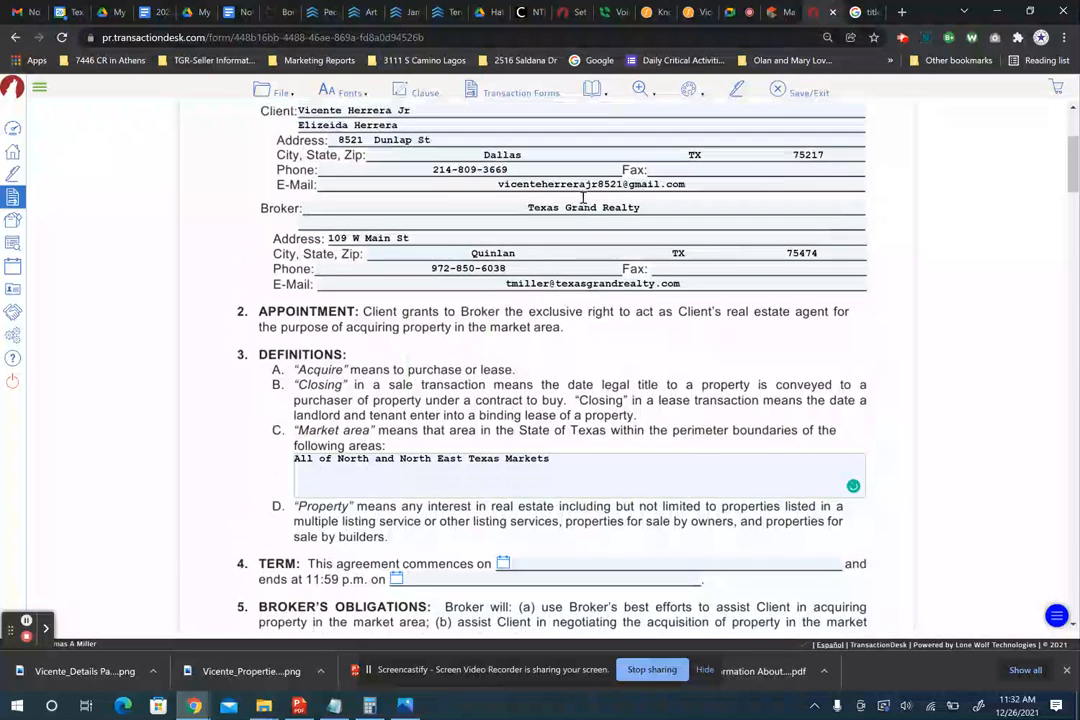
scroll(583, 198, "down", 3)
scroll(583, 198, "down", 4)
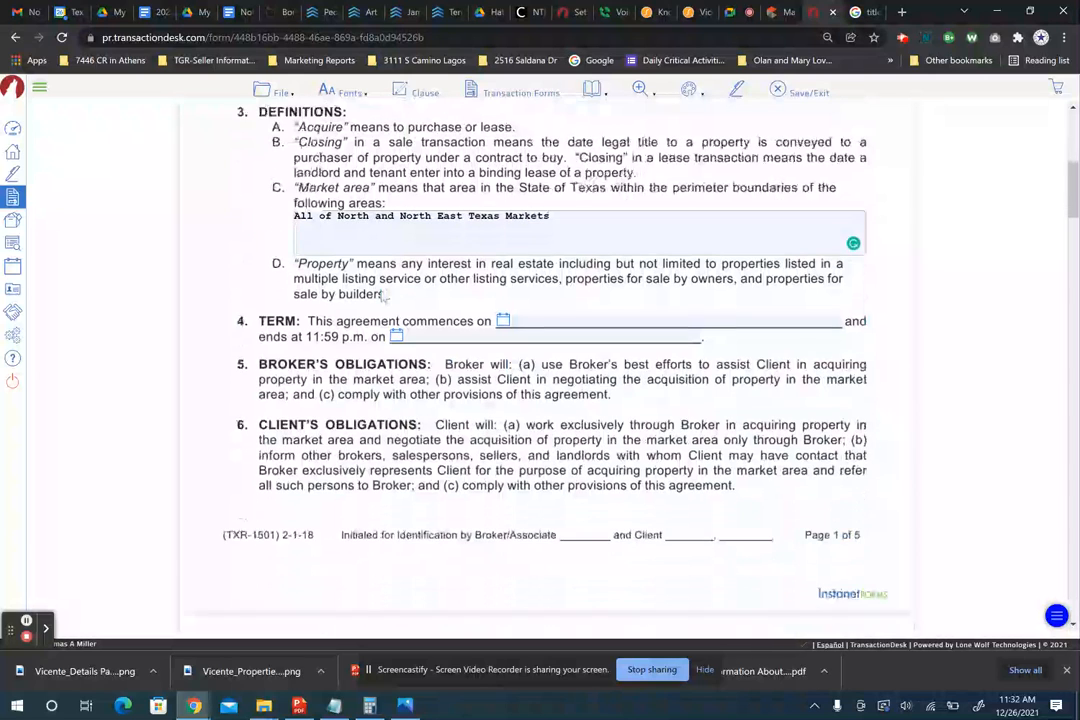
- Set the agreement term to run from 12/26/2021 to 04/26/2022
left_click(503, 322)
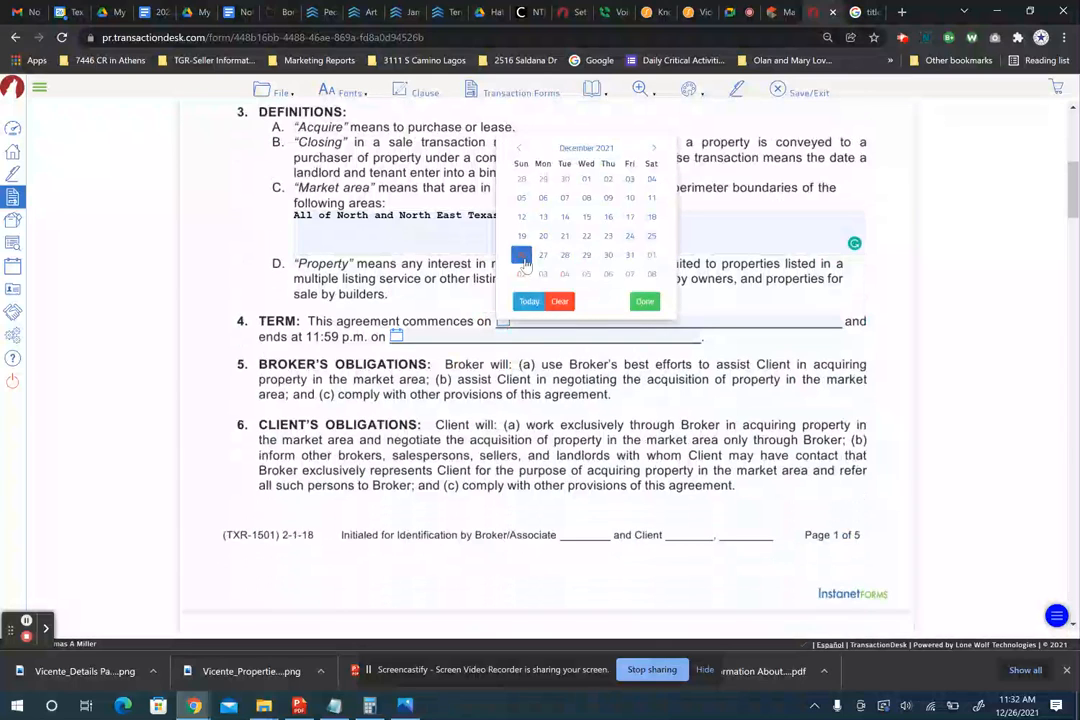
left_click(521, 254)
left_click(410, 335)
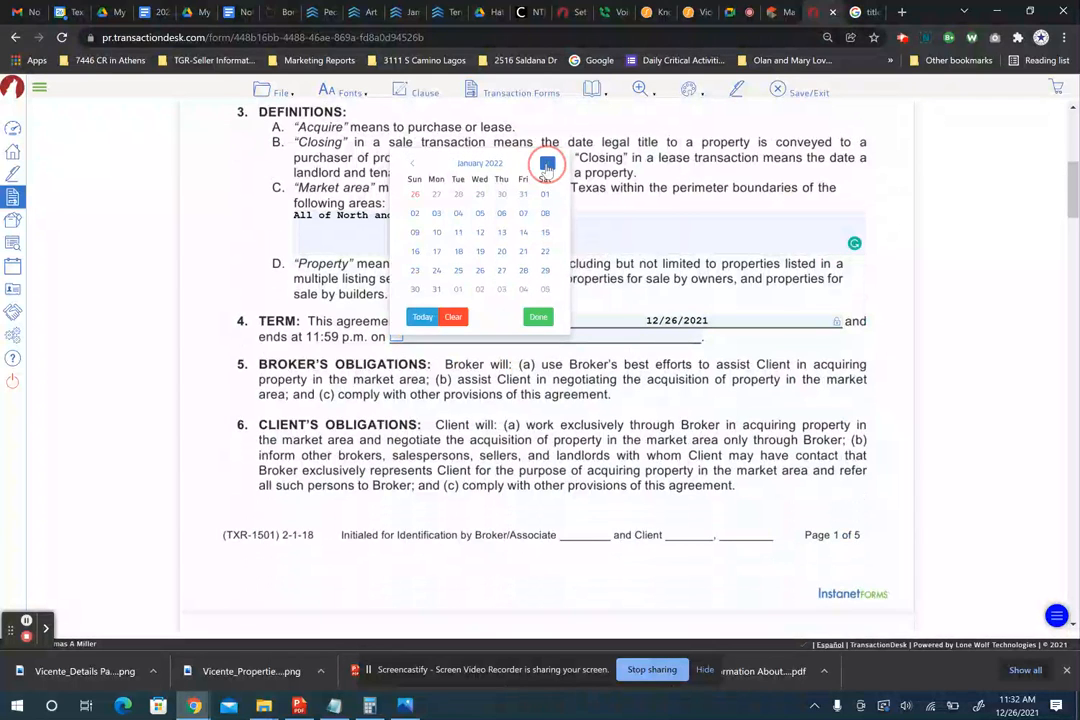
left_click(547, 165)
left_click(547, 165)
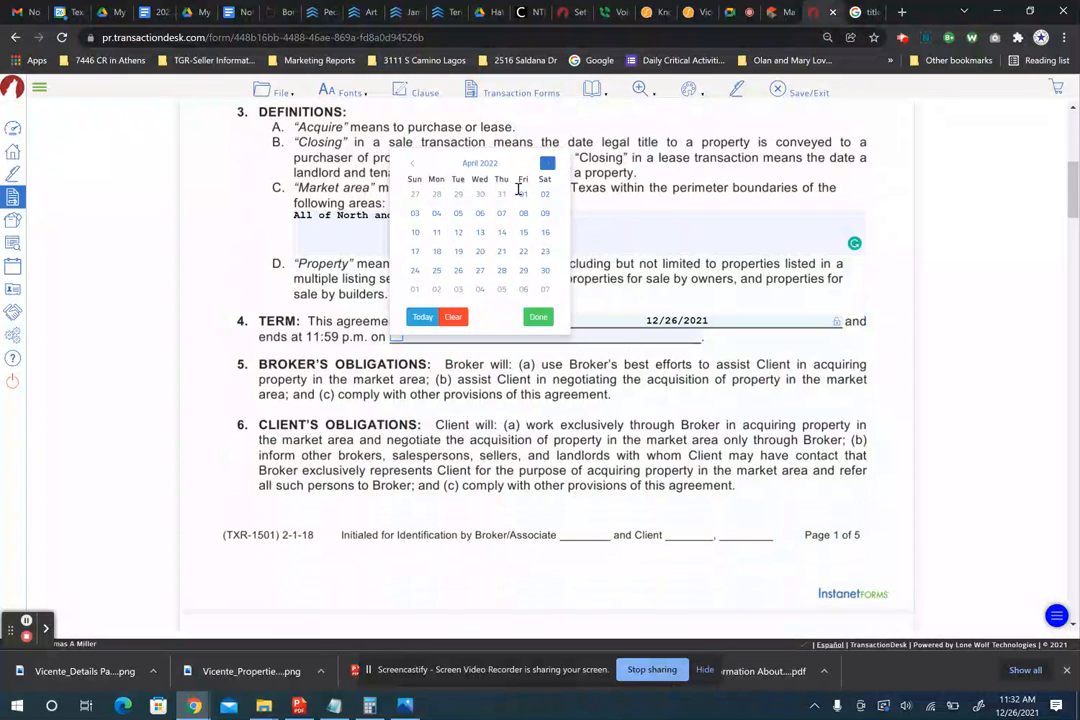
left_click(458, 270)
scroll(532, 392, "down", 2)
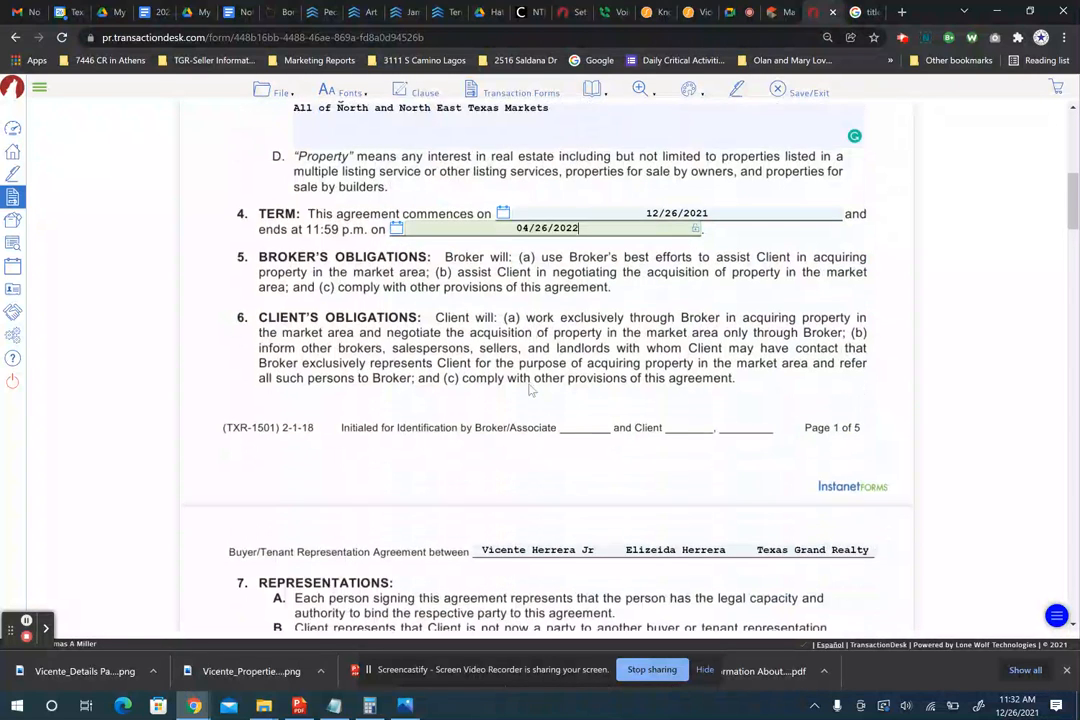
scroll(532, 392, "down", 3)
scroll(530, 390, "down", 3)
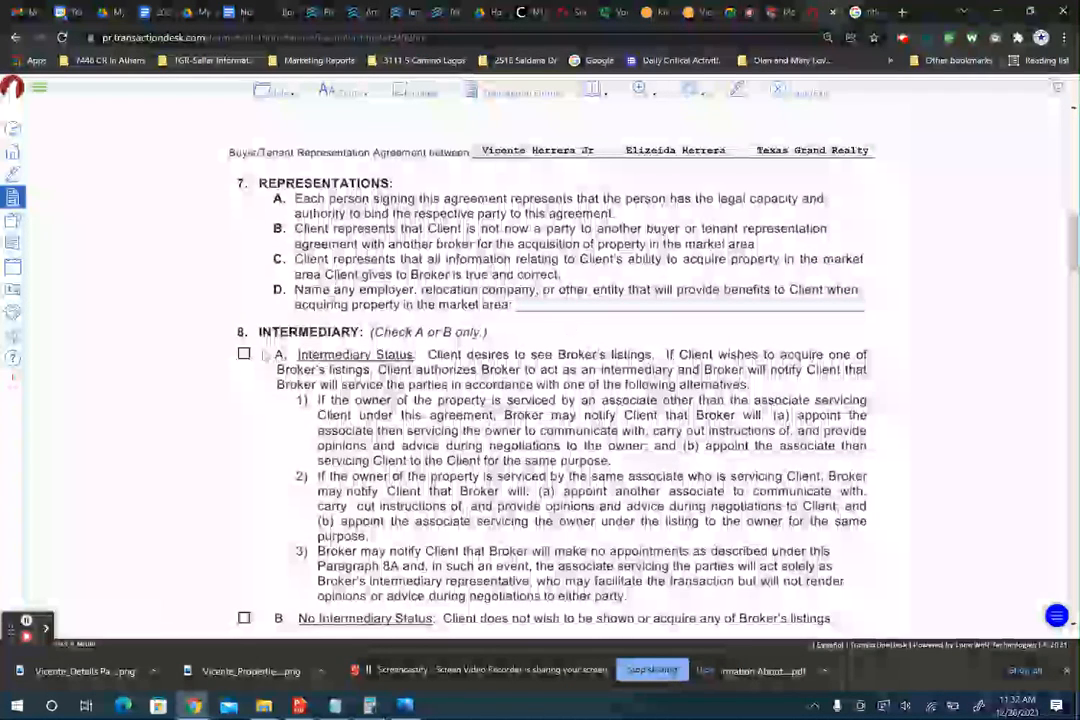
- Check intermediary status option 8A
left_click(244, 354)
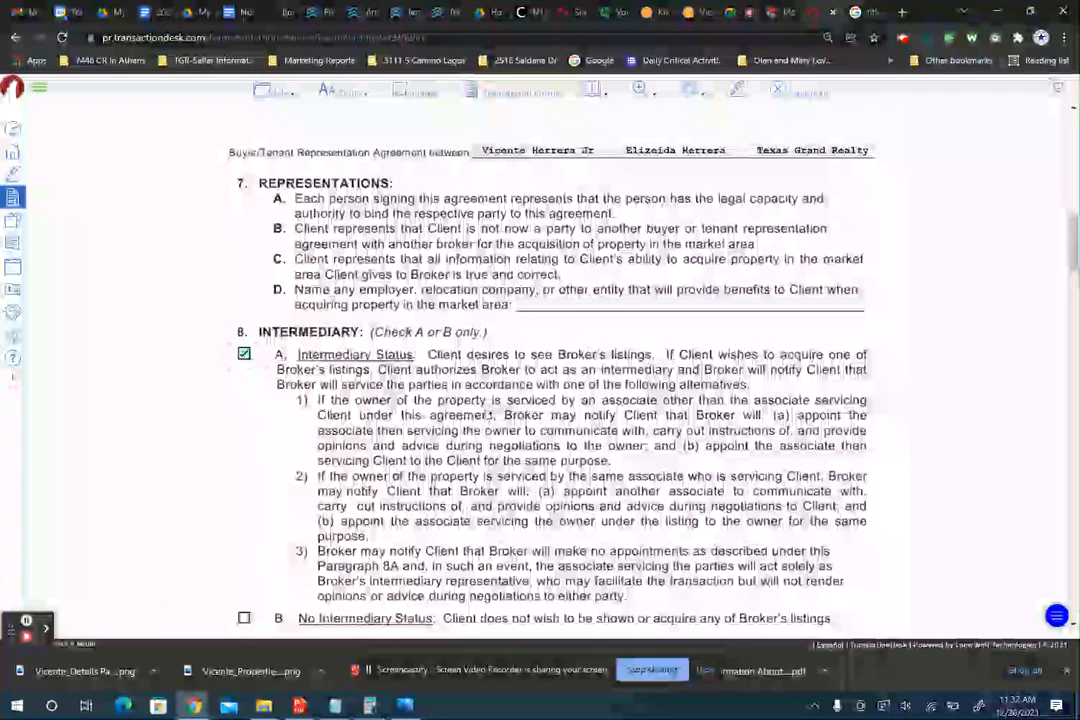
scroll(245, 362, "down", 3)
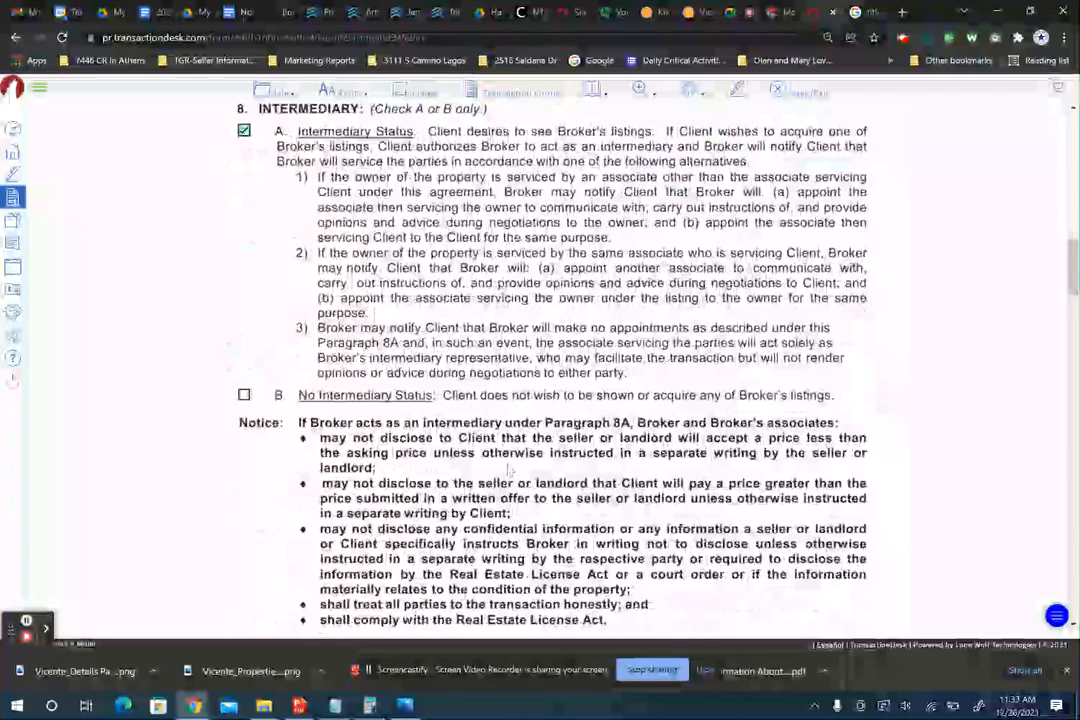
scroll(413, 355, "down", 2)
scroll(508, 465, "down", 5)
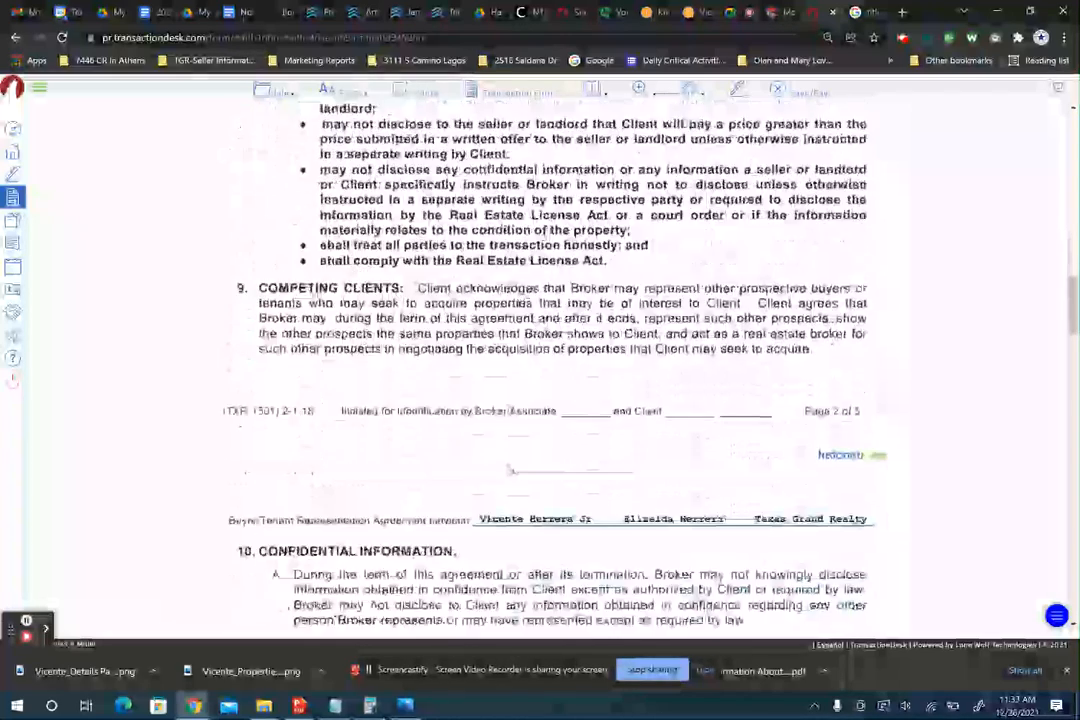
scroll(508, 465, "down", 1)
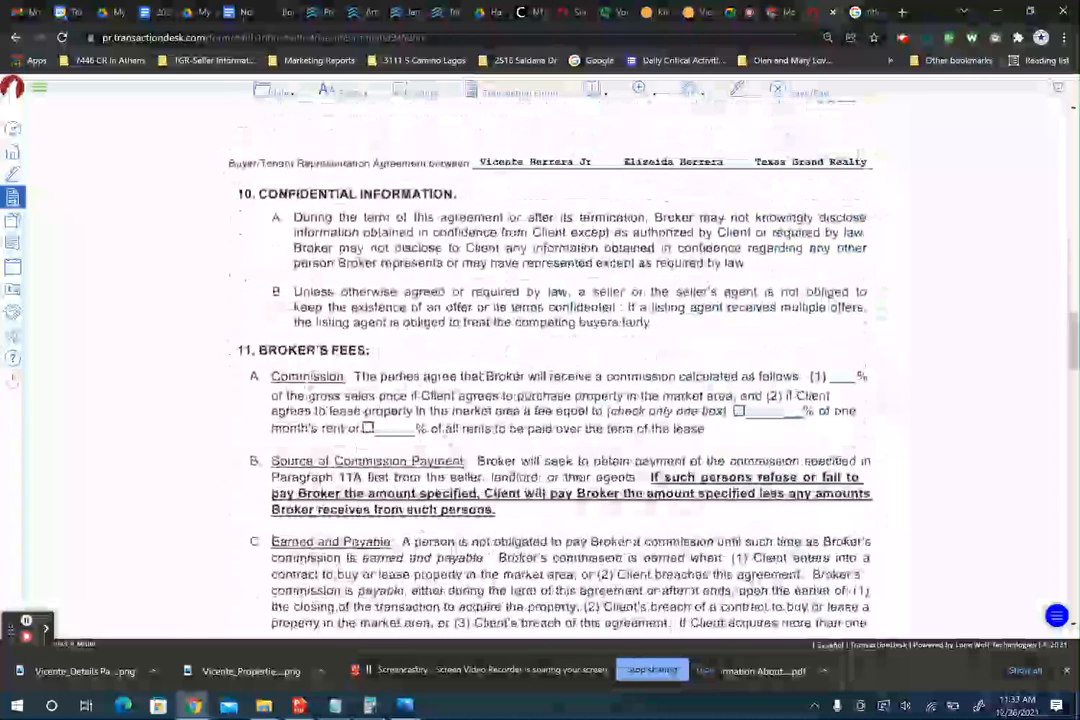
- Enter a 3.0% commission in the 11A blank
left_click(840, 375)
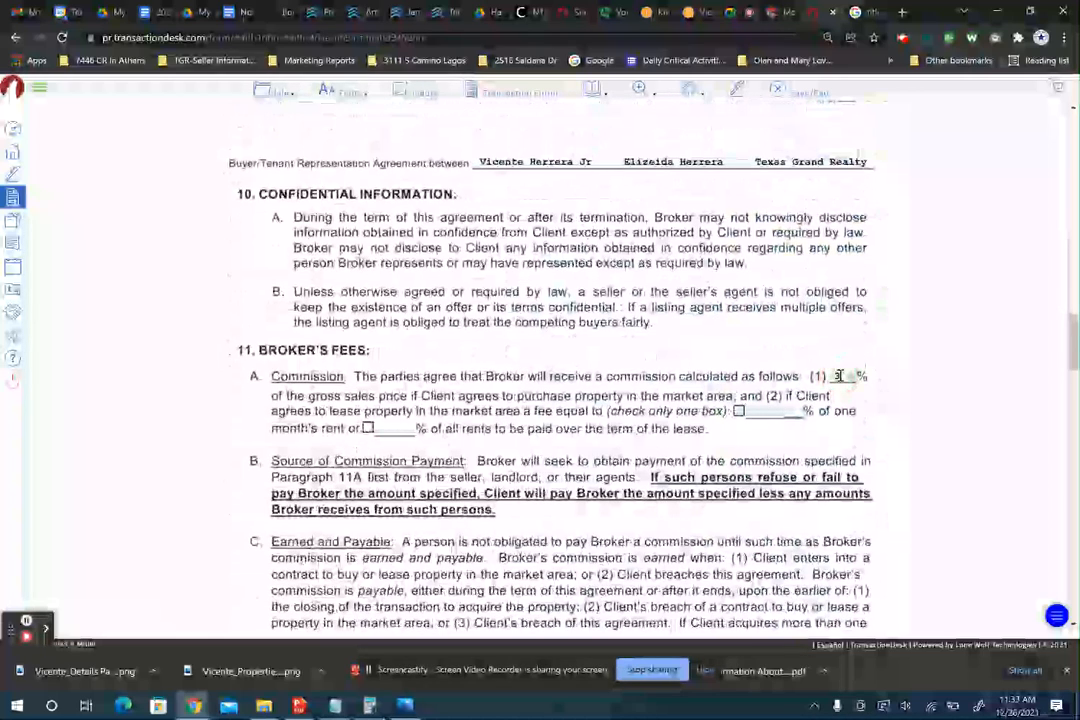
type("3.0")
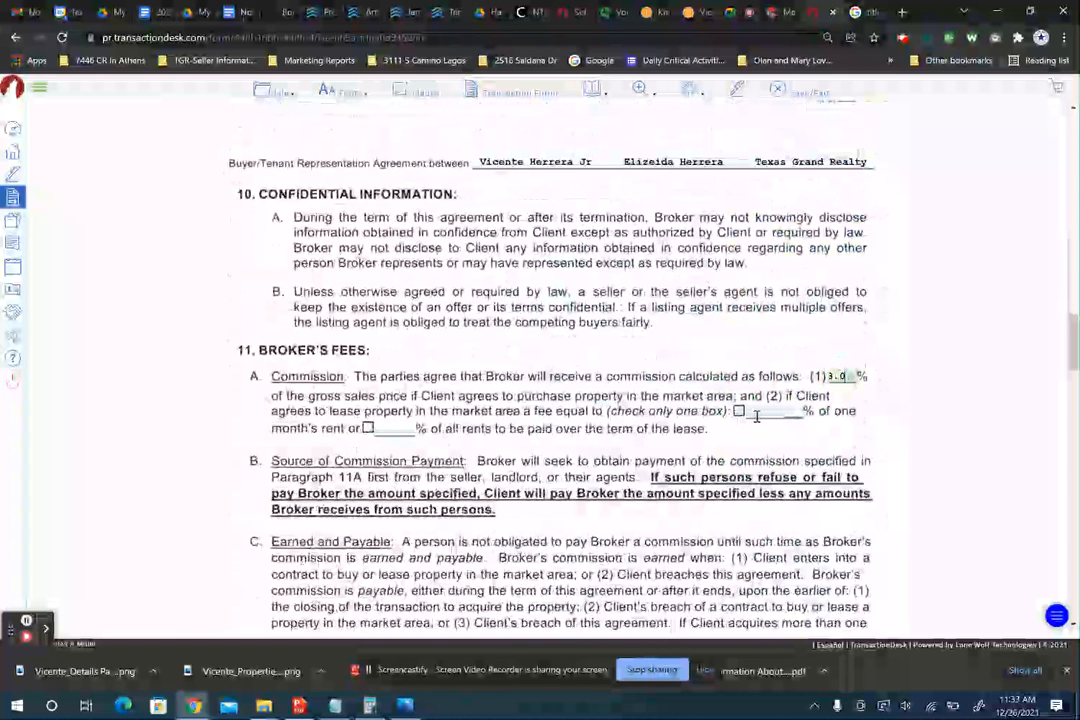
scroll(489, 430, "down", 3)
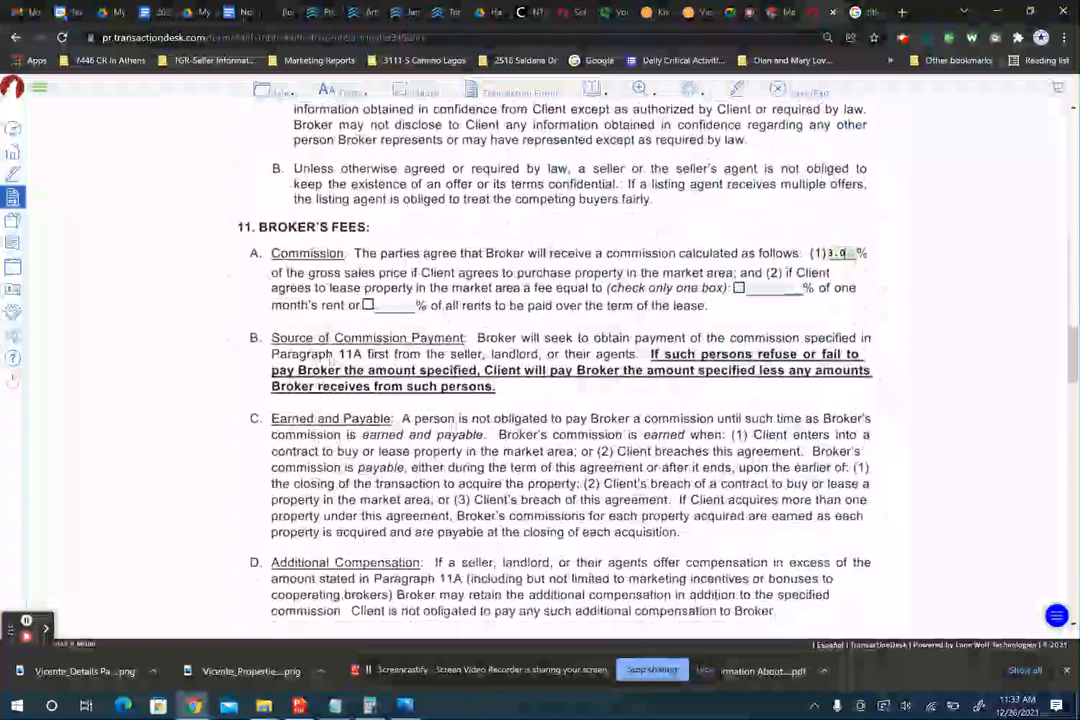
scroll(512, 370, "down", 4)
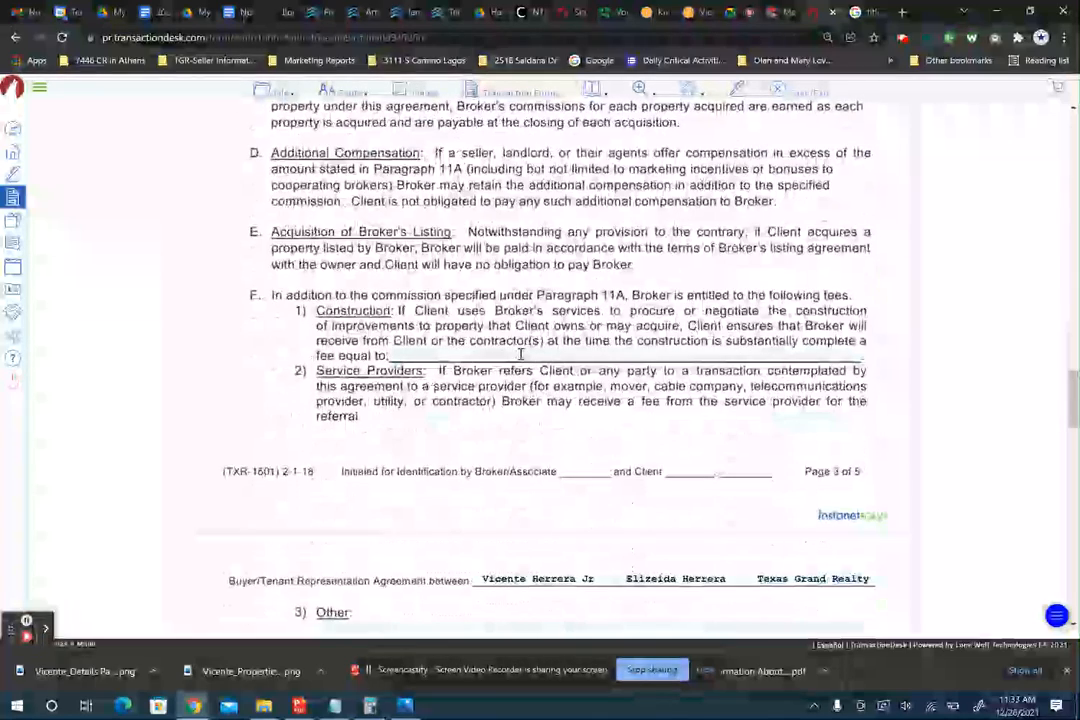
scroll(520, 354, "down", 5)
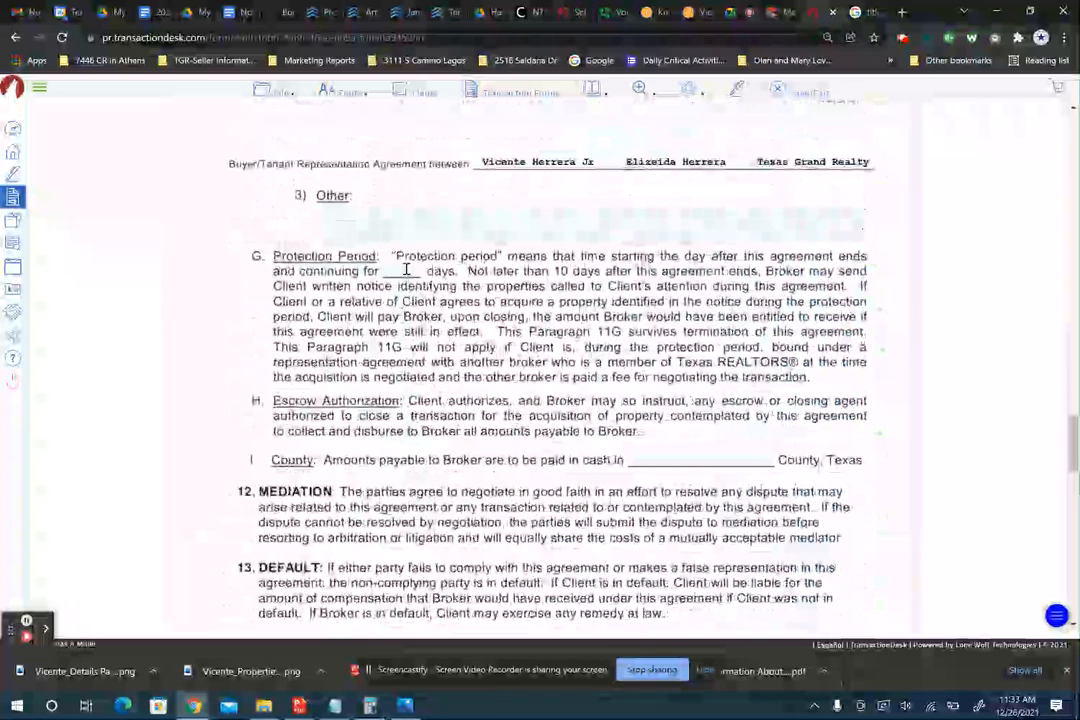
- Set a 30-day protection period and enter Dallas as the county
left_click(406, 270)
type("30")
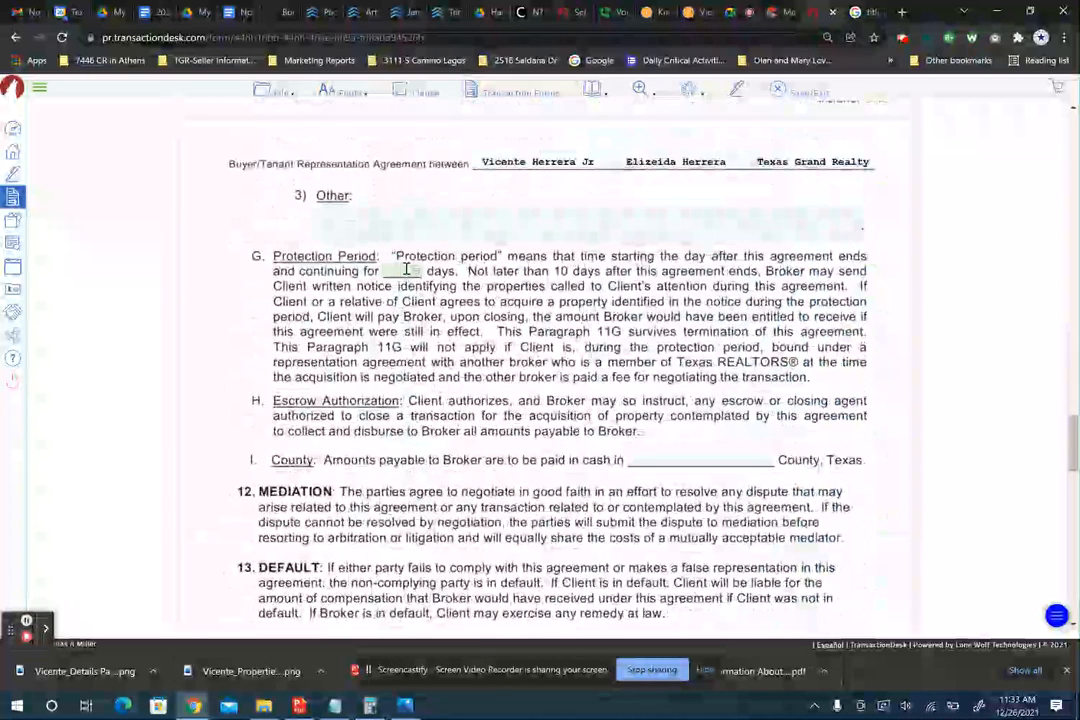
key("Tab")
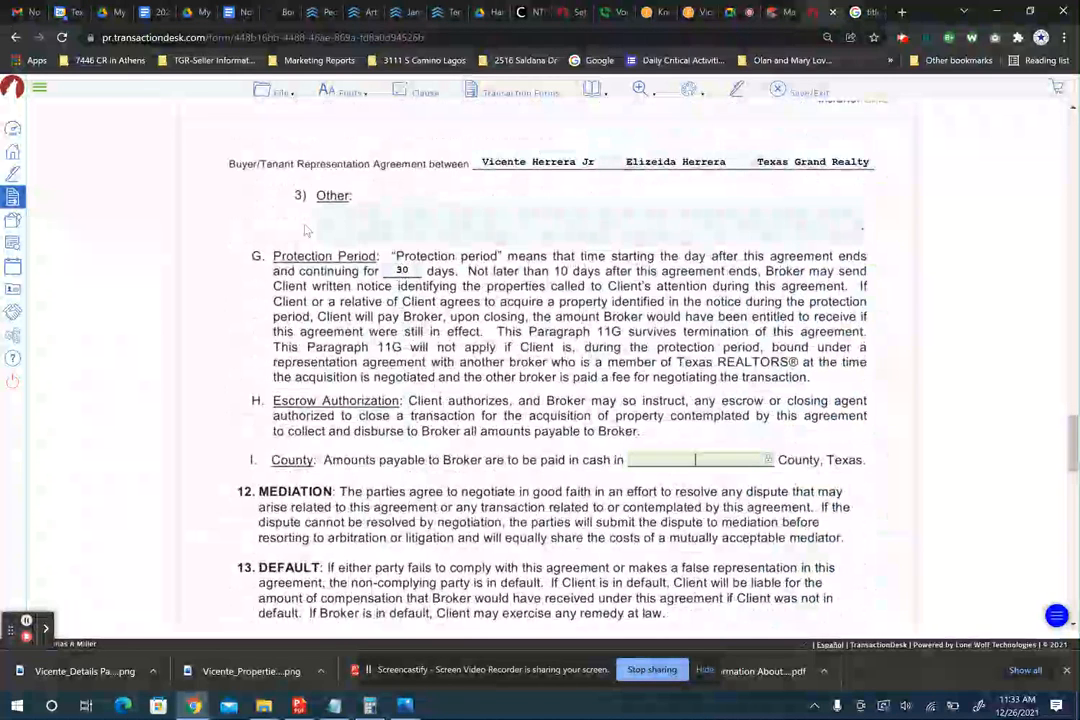
scroll(640, 286, "down", 2)
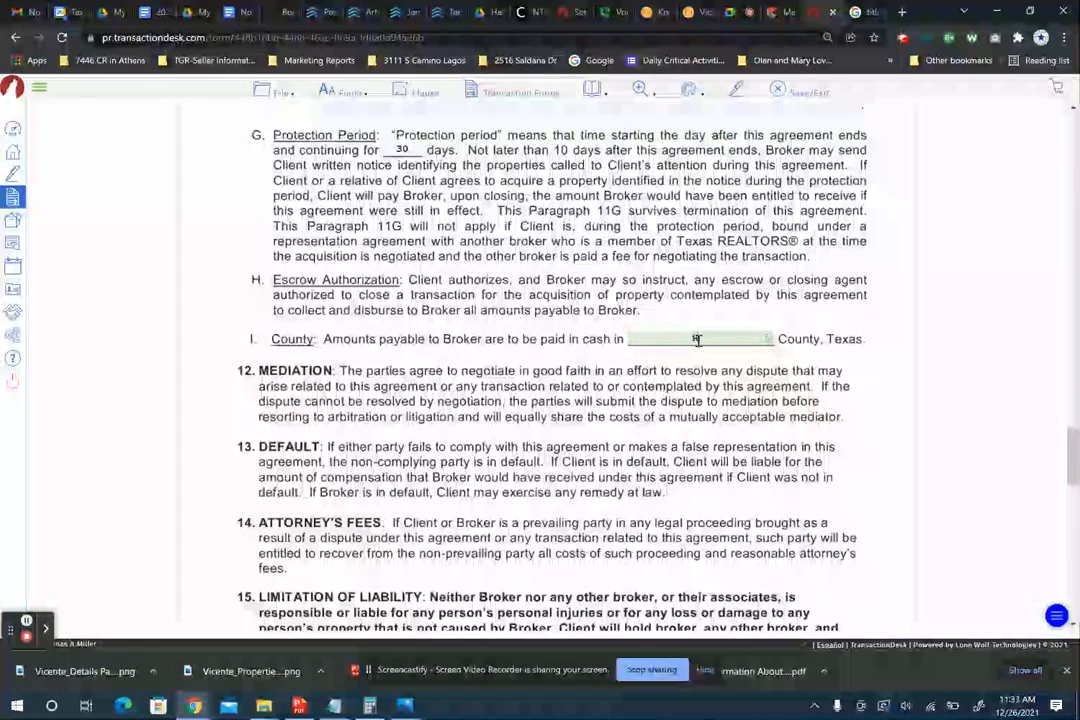
type("Henderson Coun")
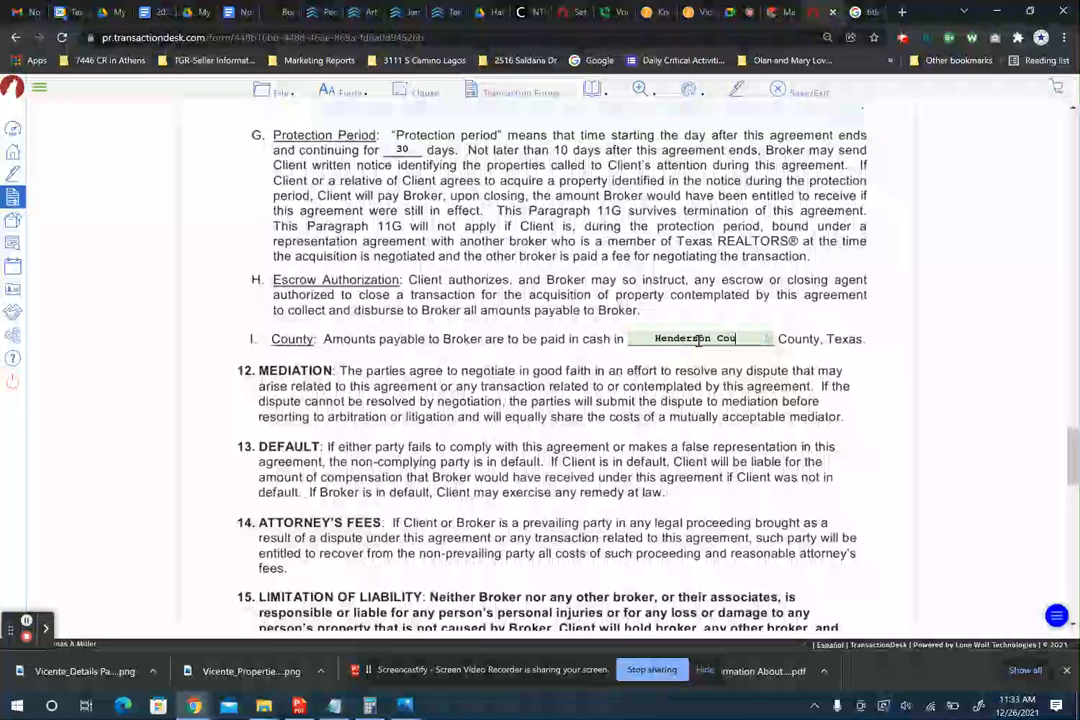
key("BackSpace")
key("BackSpace")
key("BackSpace")
key("BackSpace")
key("BackSpace")
key("BackSpace")
key("BackSpace")
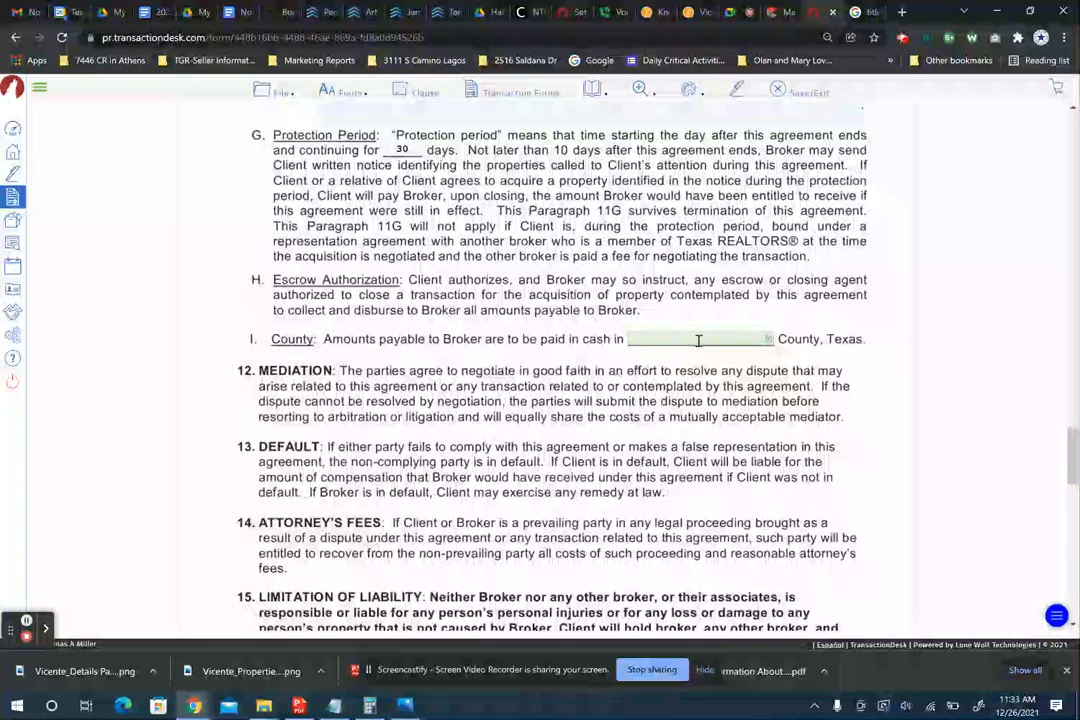
type("Dallas Co")
key("BackSpace")
key("BackSpace")
key("BackSpace")
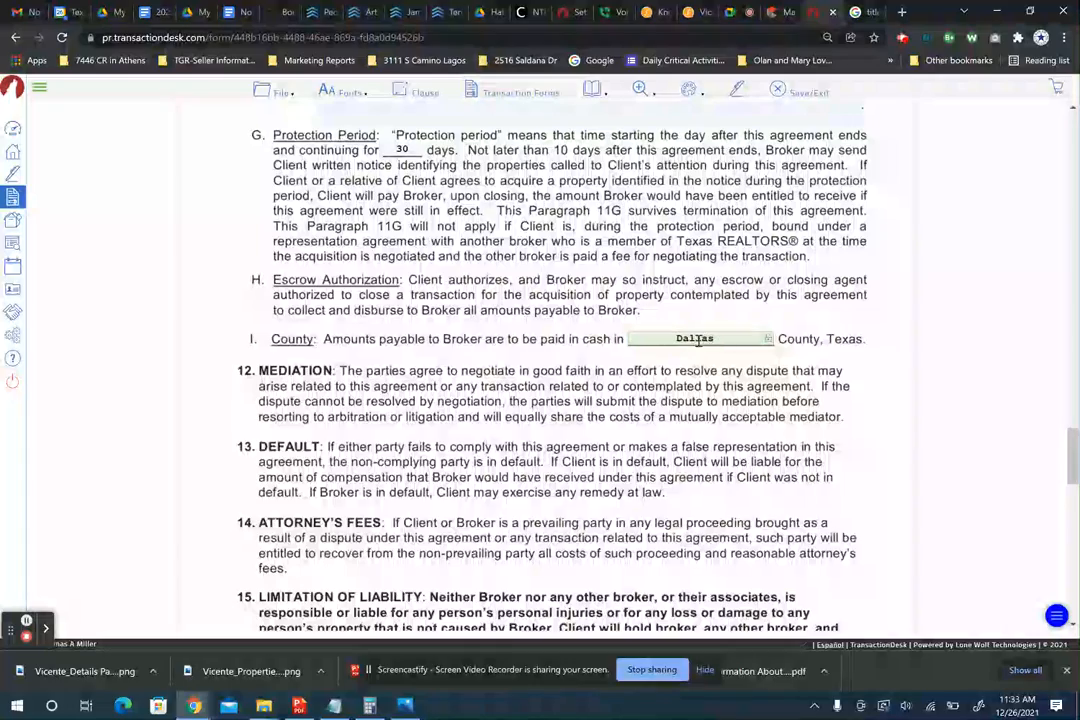
scroll(700, 350, "down", 3)
scroll(716, 289, "up", 5)
scroll(700, 289, "down", 2)
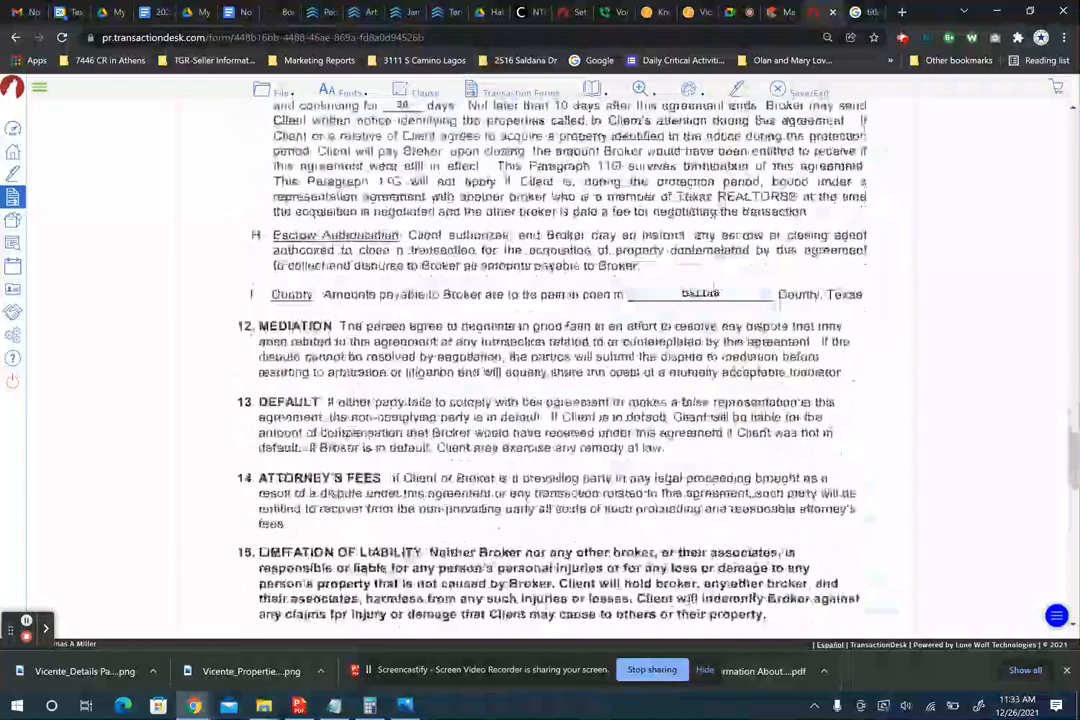
- Enter Texas Grand Realty as the Broker's Printed Name on page 5
scroll(694, 289, "down", 5)
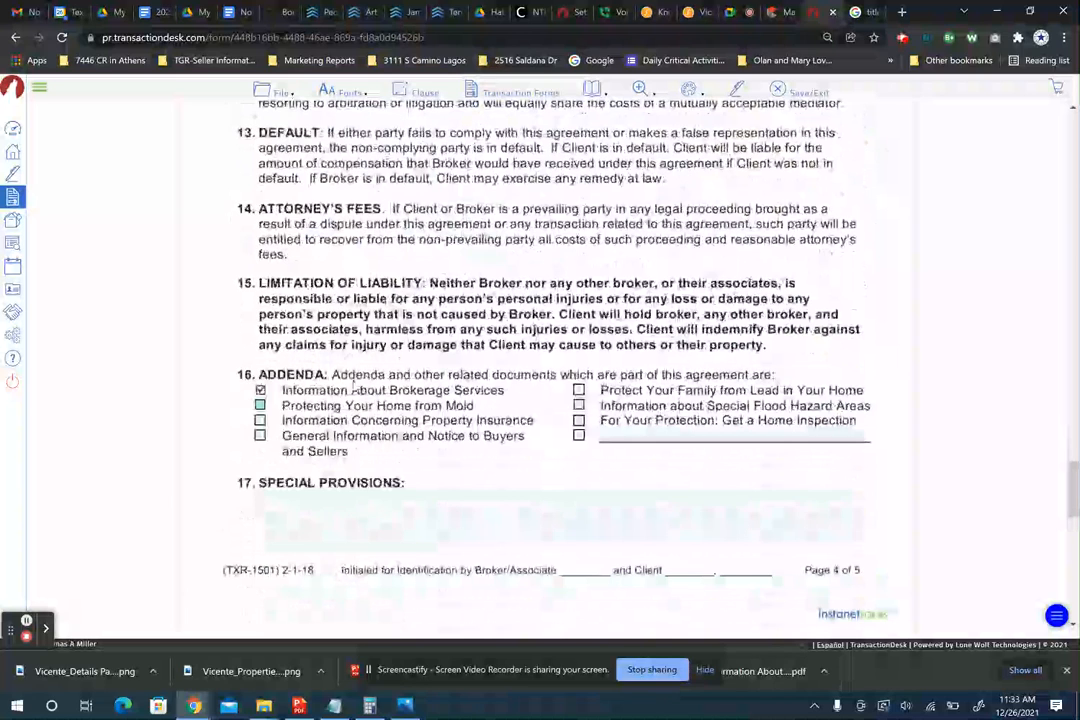
scroll(483, 378, "down", 5)
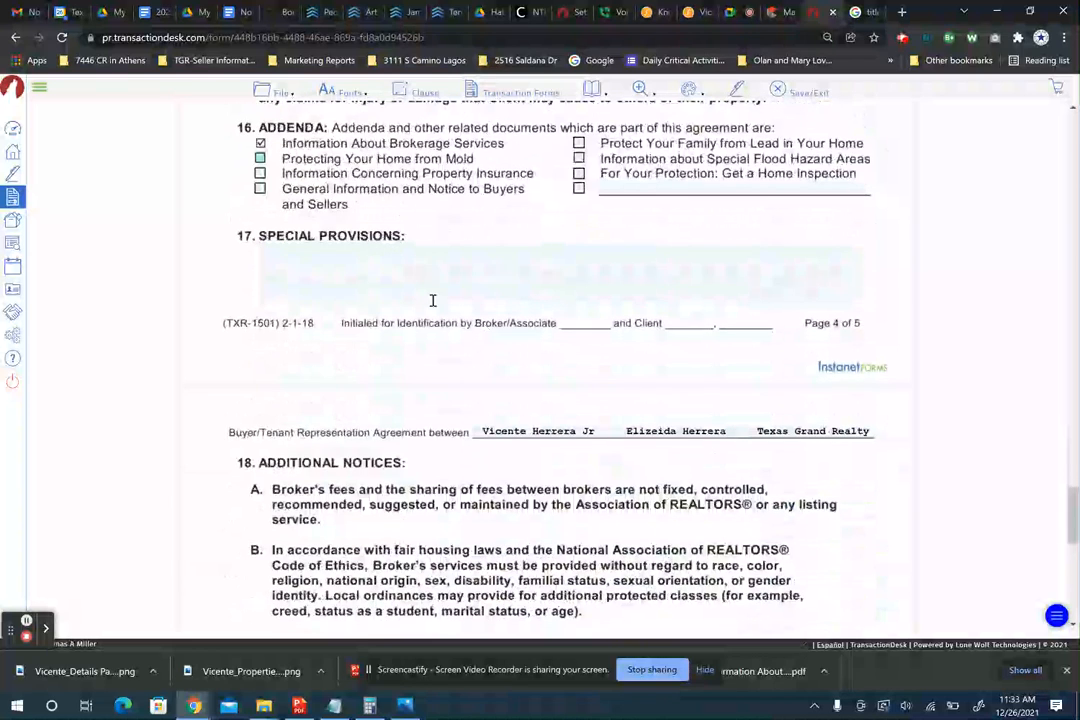
scroll(433, 300, "down", 15)
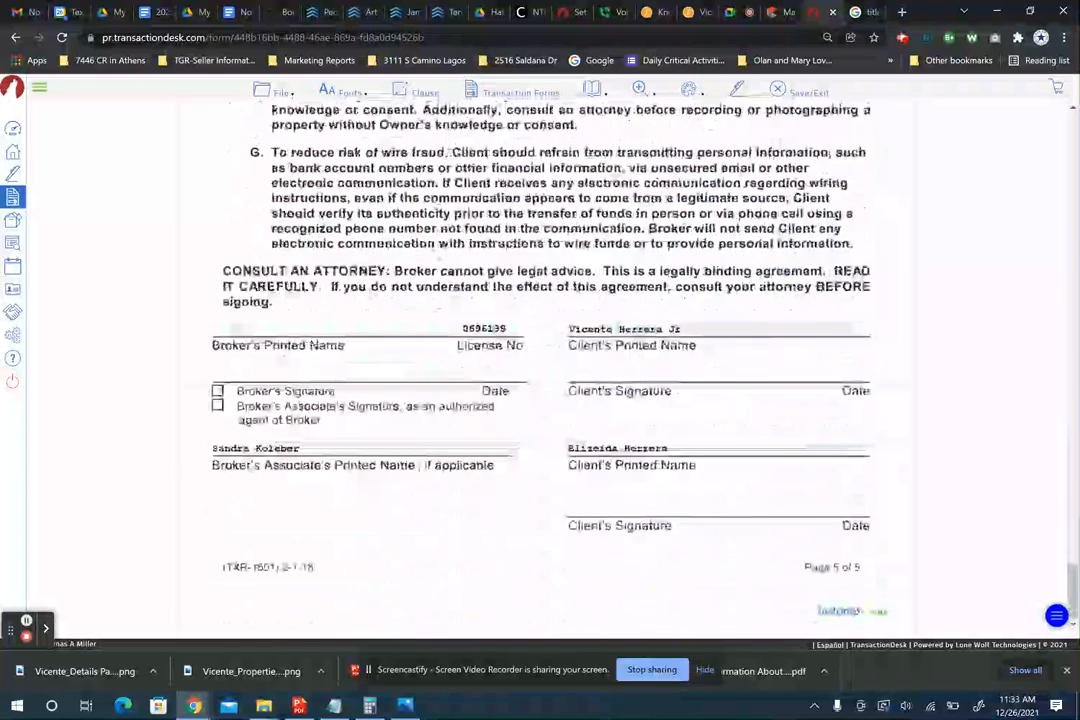
left_click(282, 330)
type("Th")
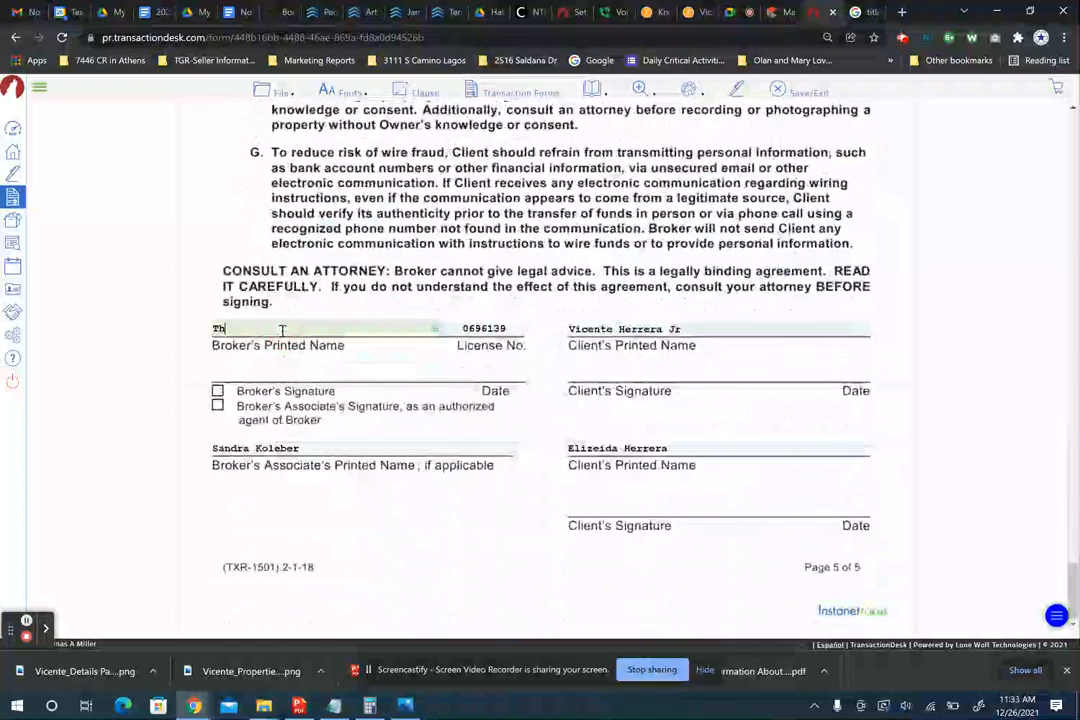
type("omas")
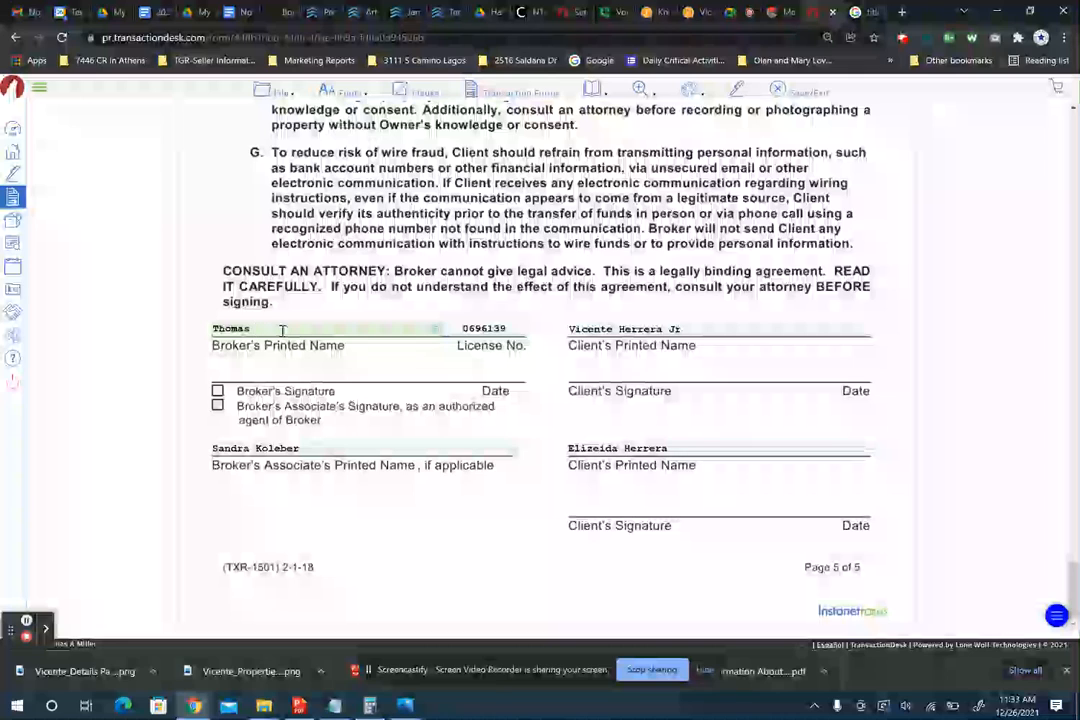
key("BackSpace")
key("BackSpace")
key("BackSpace")
type("Texas Grand")
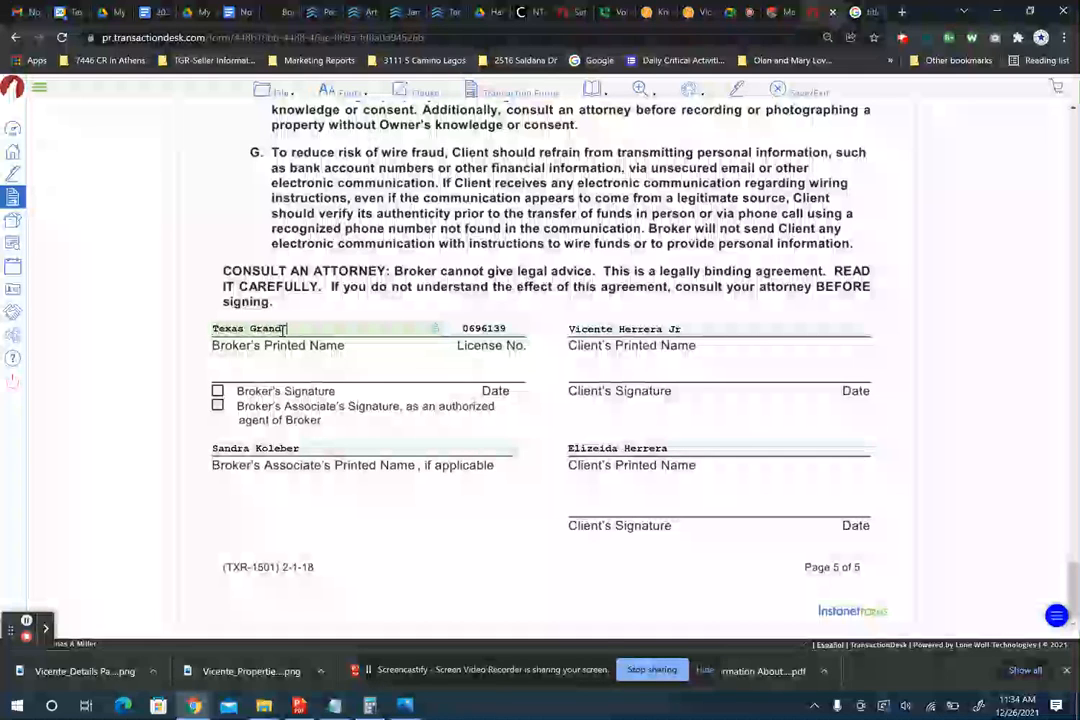
type(" Realty")
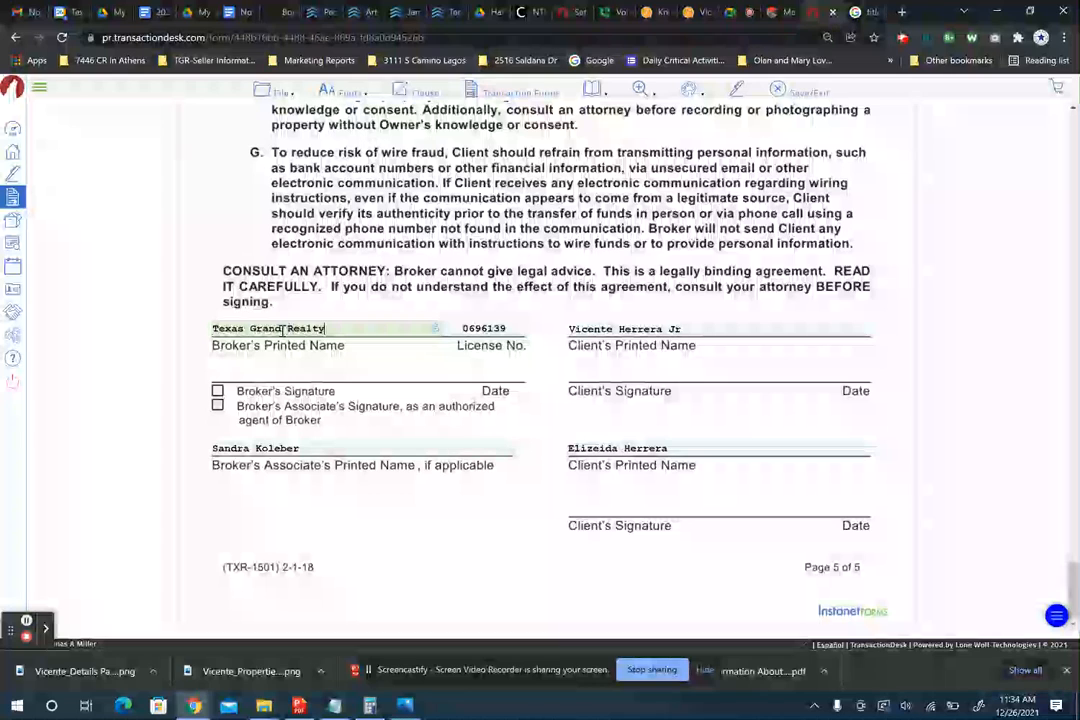
- Check the Broker's Associate's Signature box and save the form
left_click(217, 405)
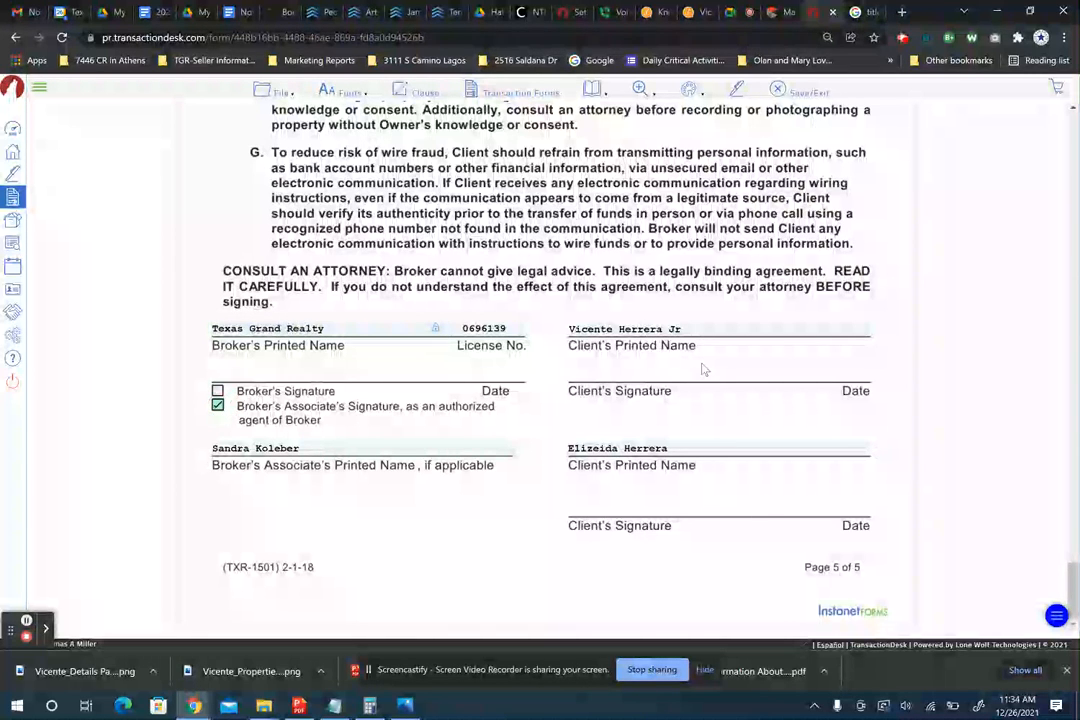
scroll(703, 369, "up", 3)
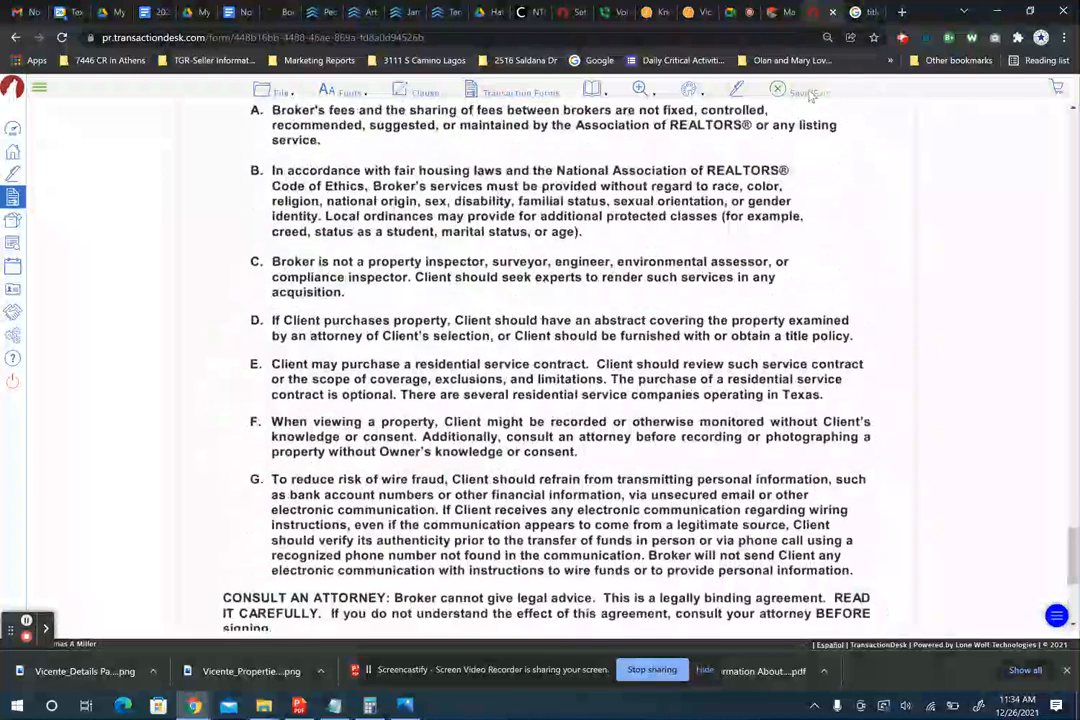
left_click(810, 93)
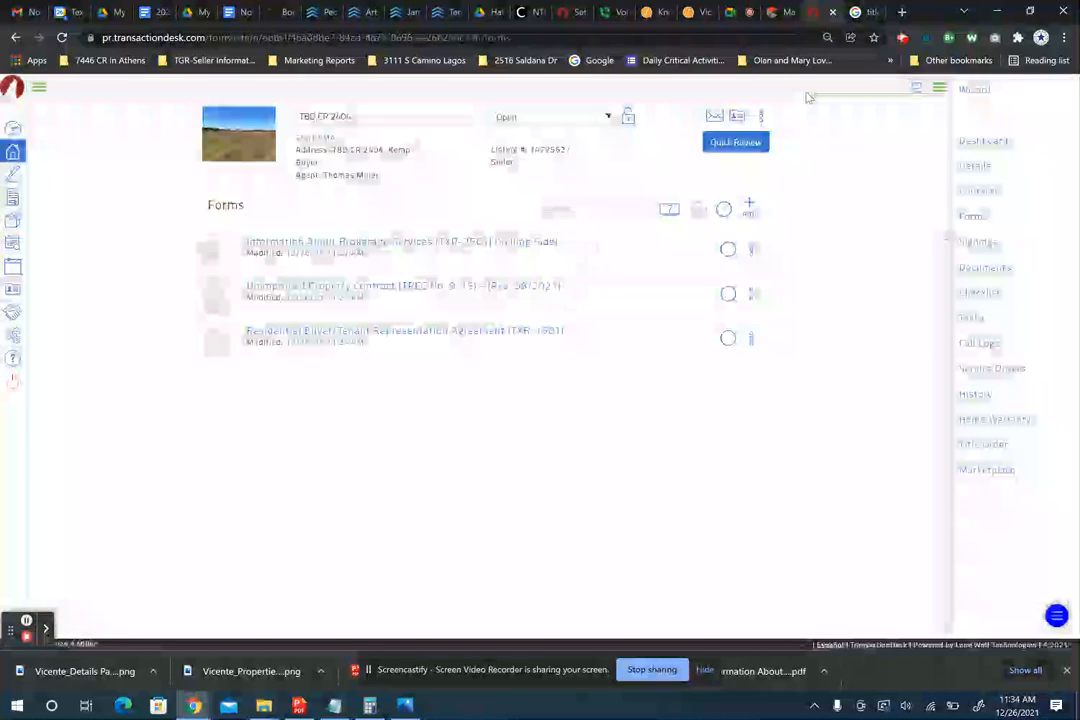
- Select all three transaction forms and send them to a new Authentisign package
left_click(724, 211)
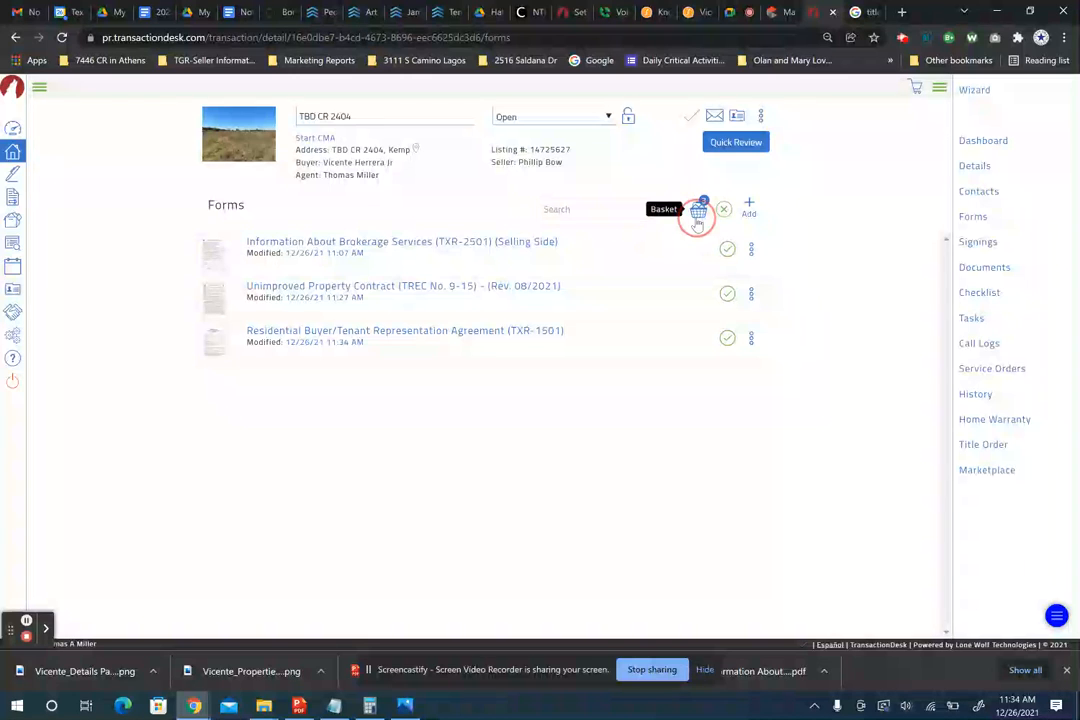
left_click(697, 220)
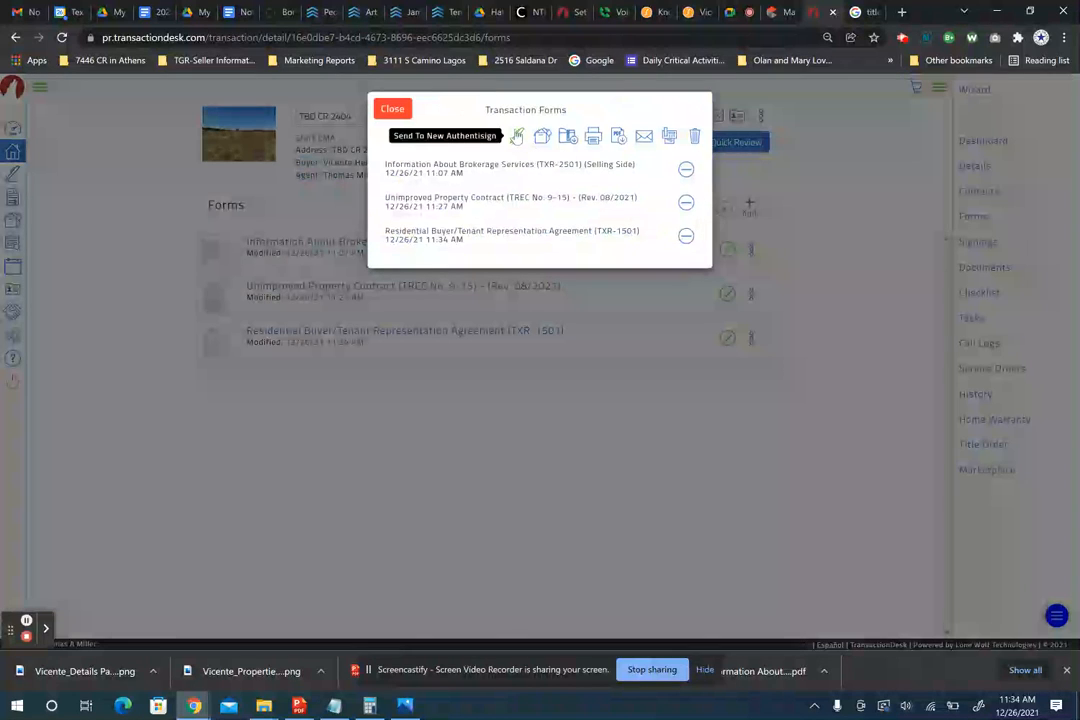
left_click(518, 139)
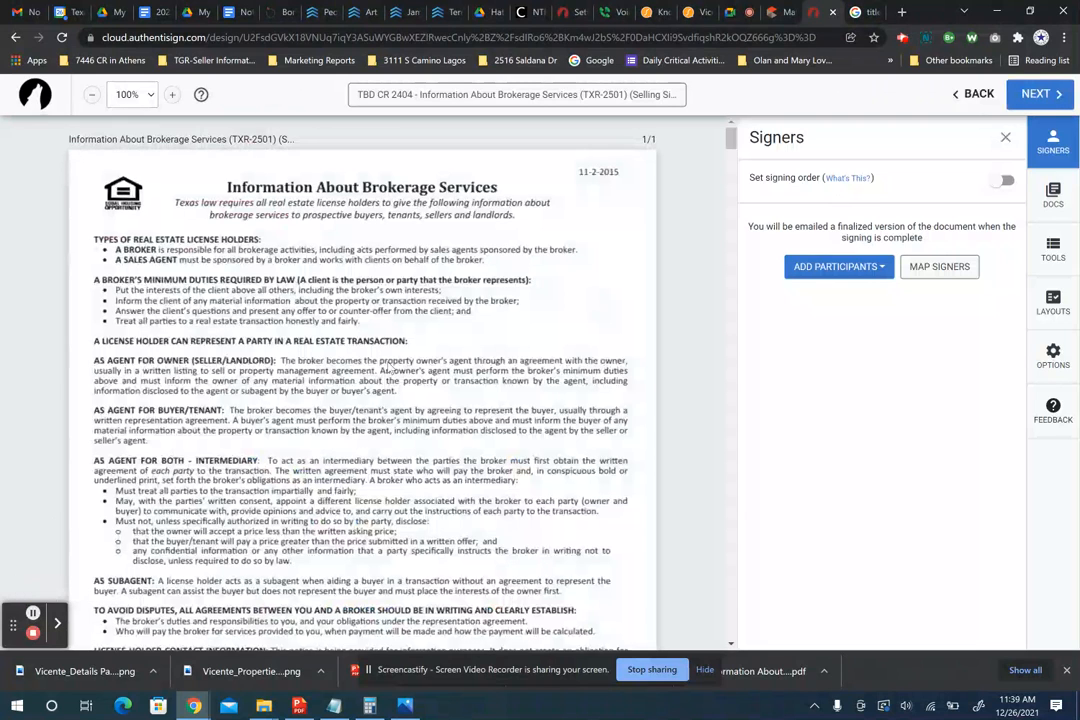
- Add the selling agent, listing agent, both buyers and selling broker from the transaction's contacts
left_click(831, 268)
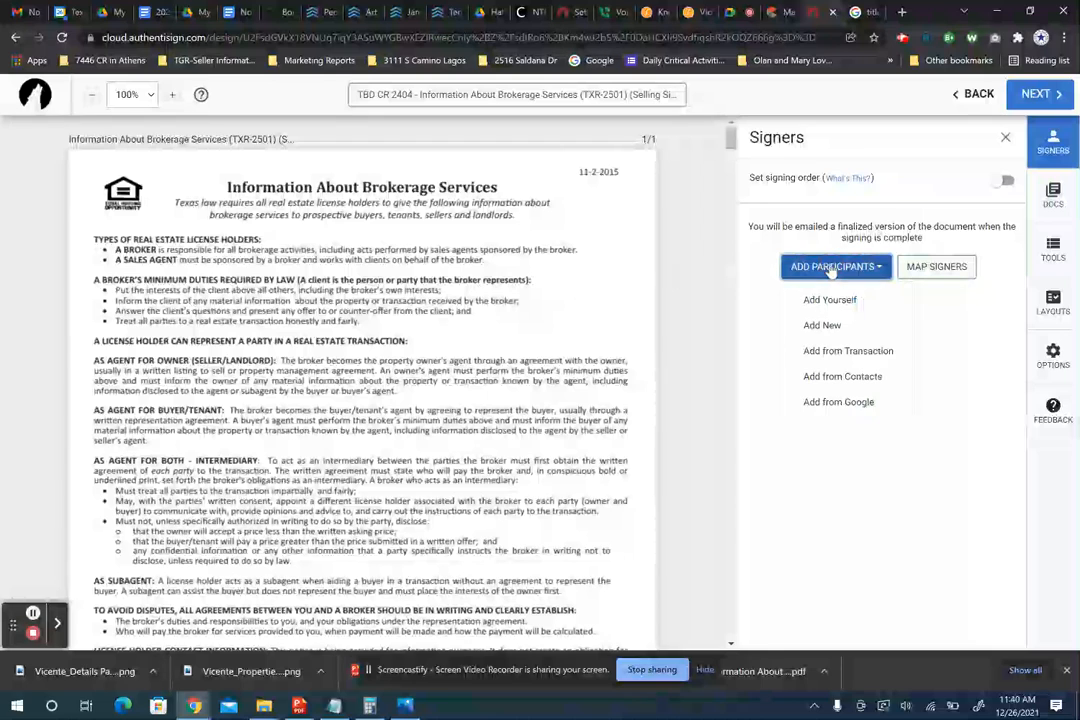
left_click(835, 350)
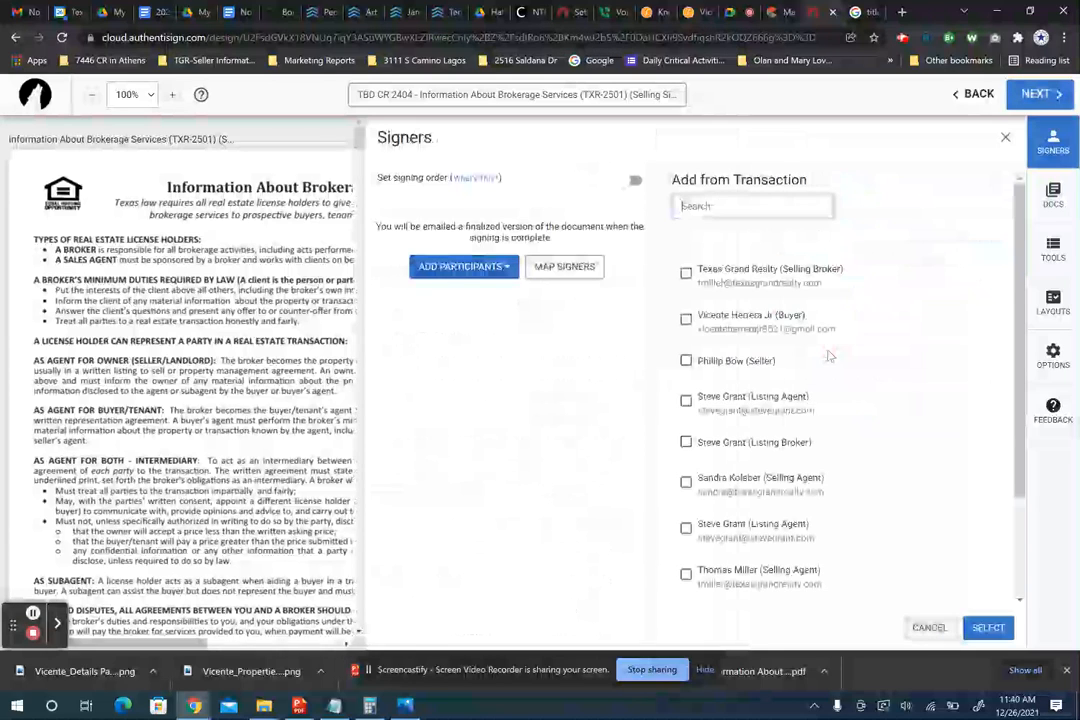
left_click(686, 481)
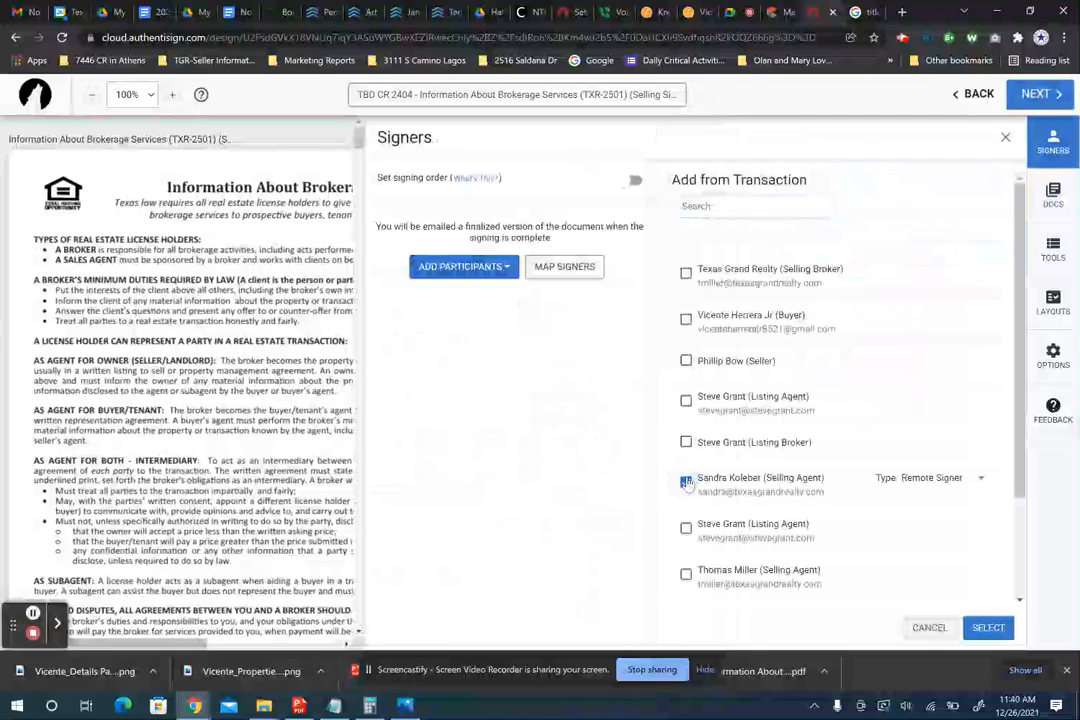
left_click(686, 400)
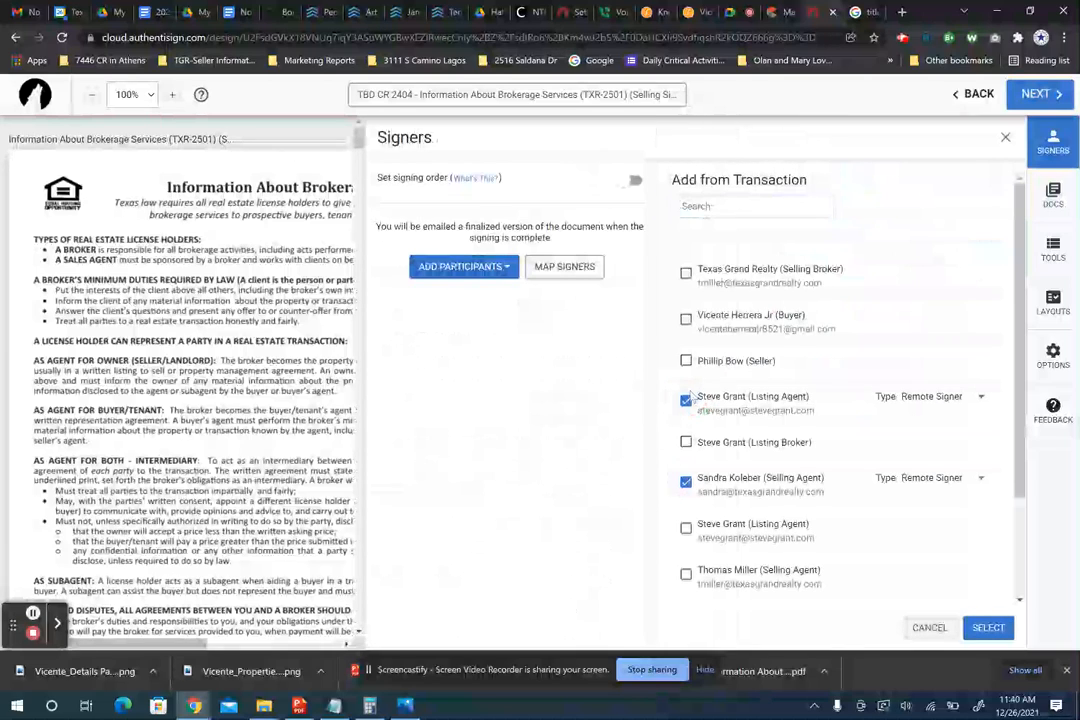
left_click(686, 320)
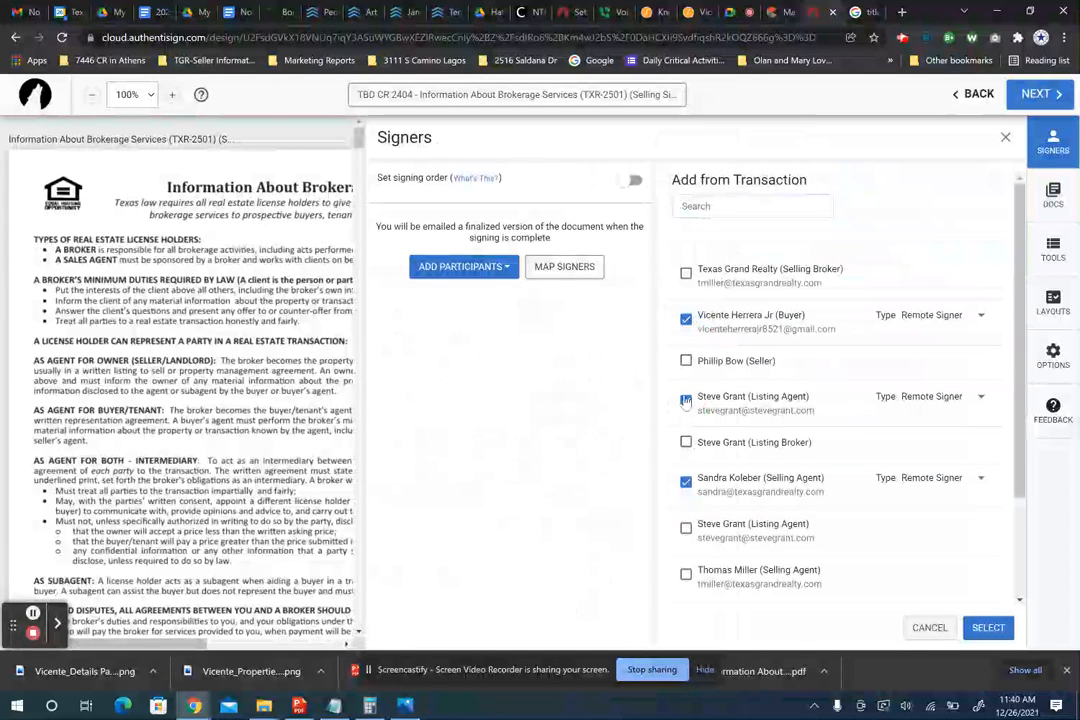
scroll(728, 467, "down", 2)
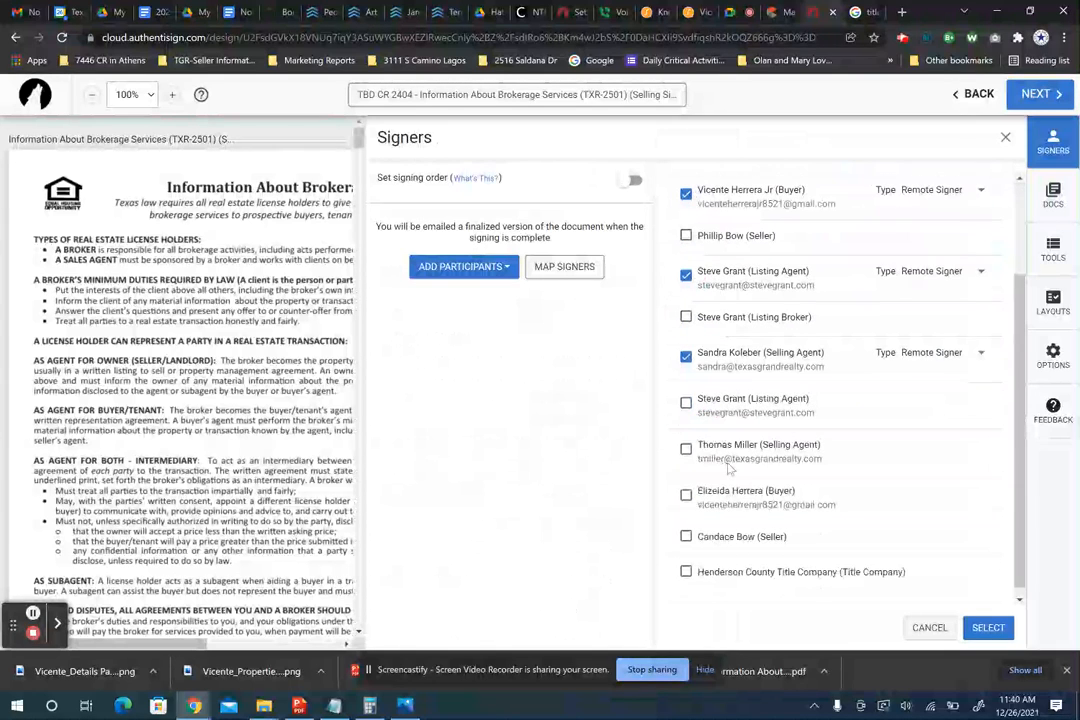
left_click(686, 487)
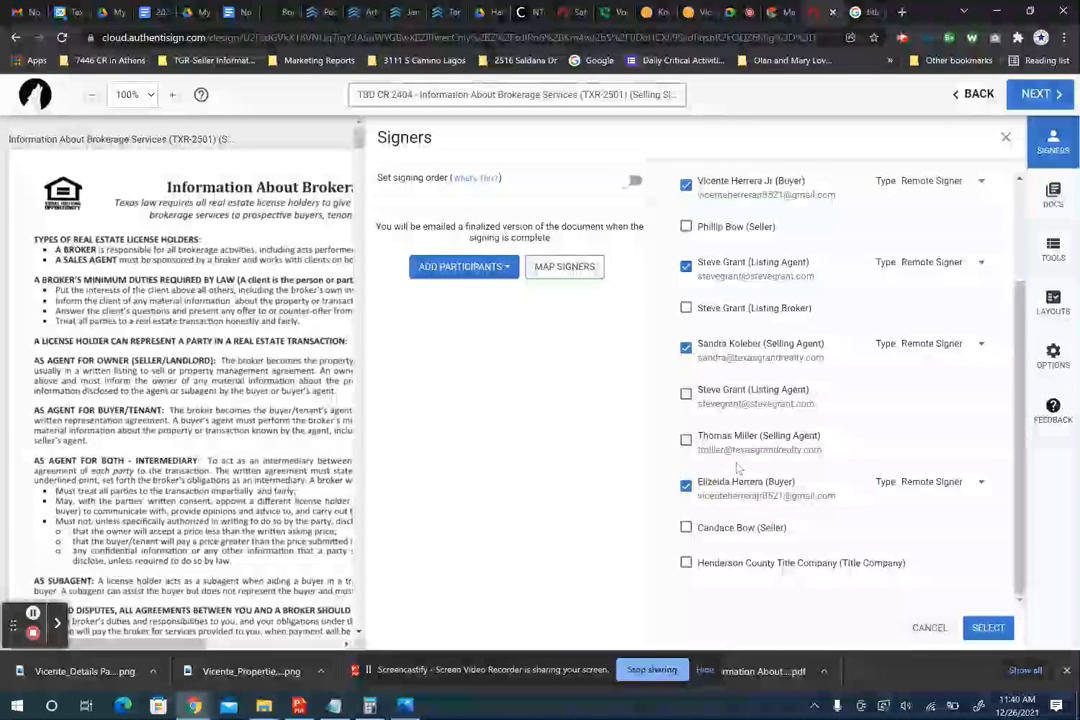
scroll(752, 425, "up", 1)
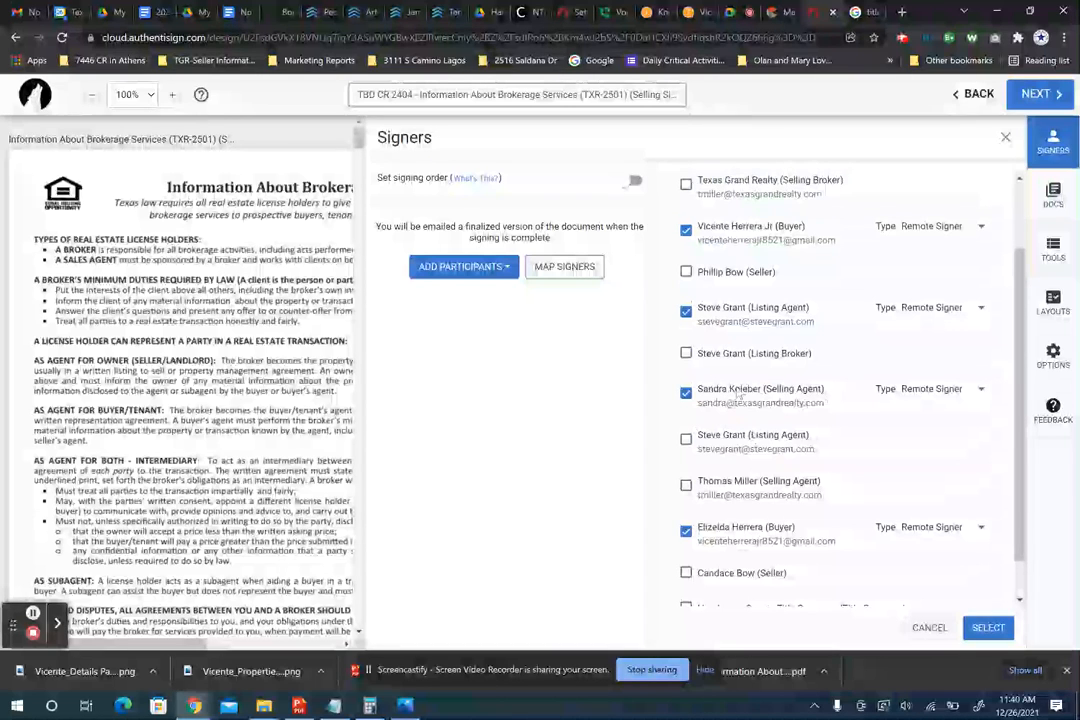
scroll(738, 395, "down", 1)
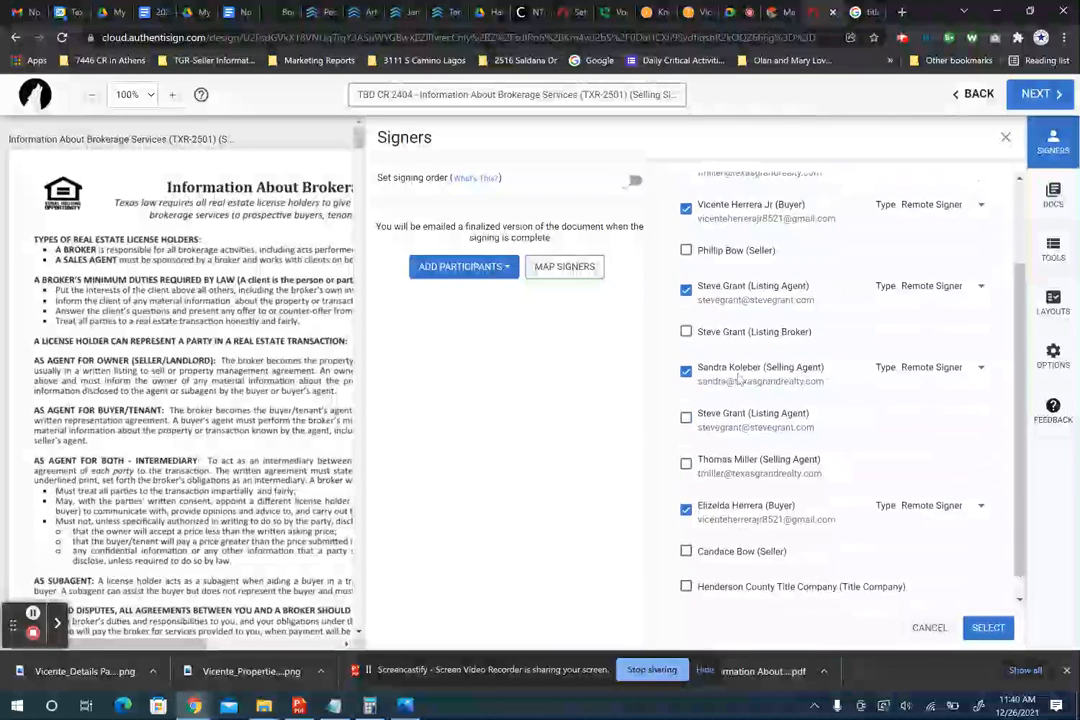
scroll(738, 380, "up", 2)
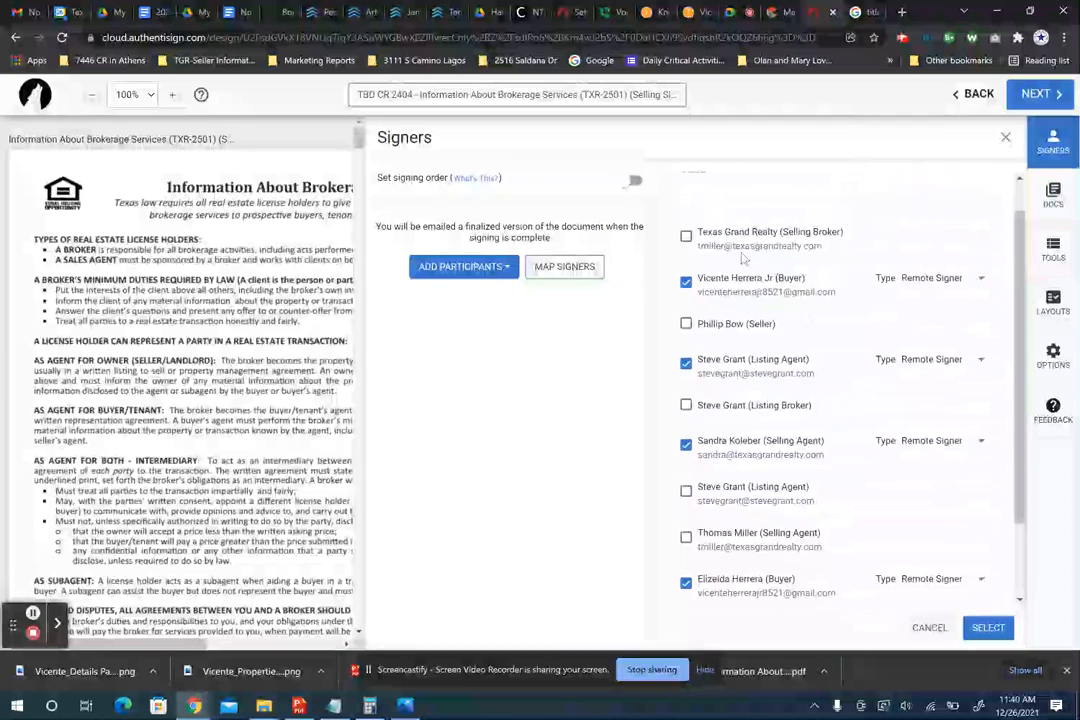
left_click(686, 237)
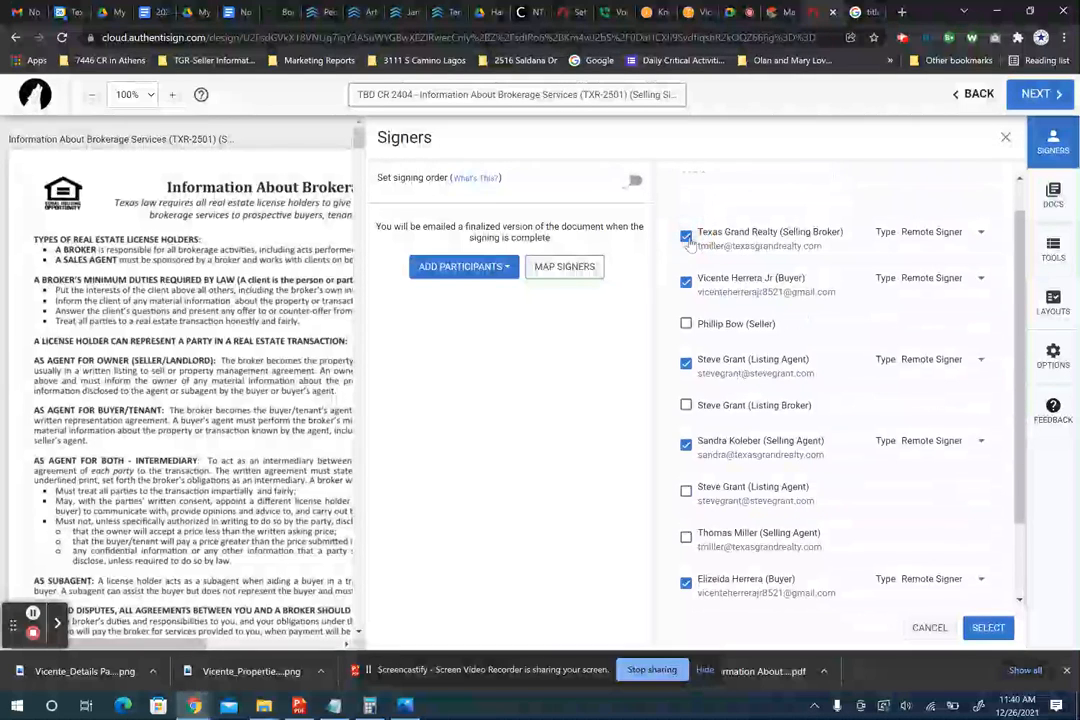
- Make the selling broker a Reviewer and the listing agent a CC, and turn on signing order
scroll(879, 258, "up", 1)
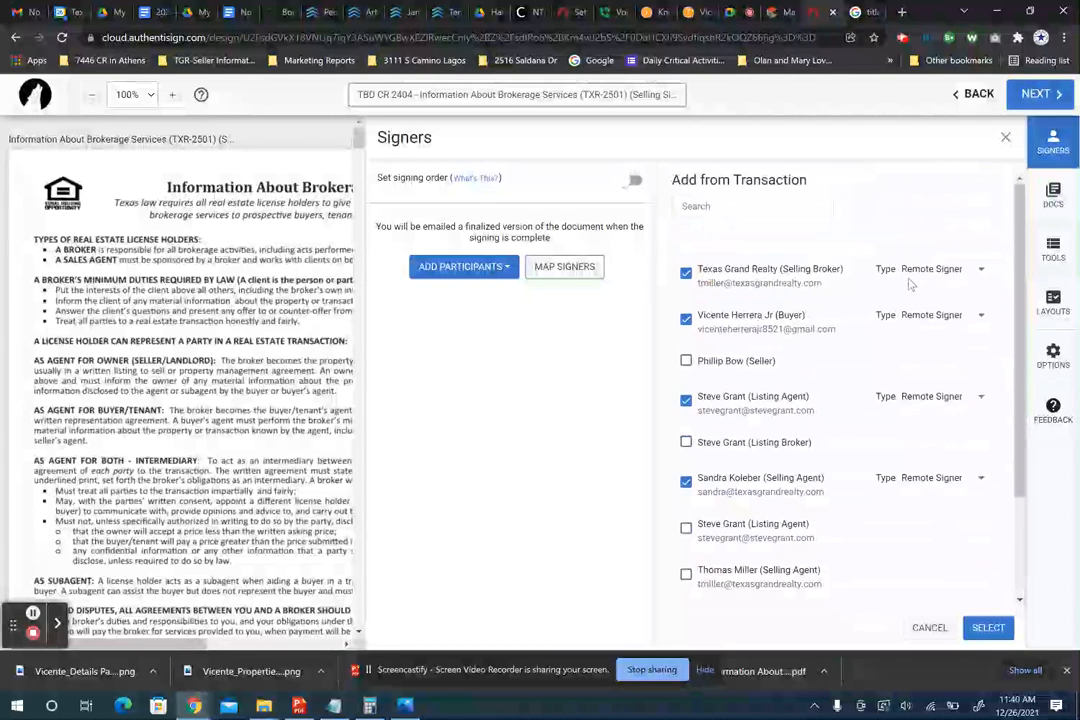
left_click(968, 272)
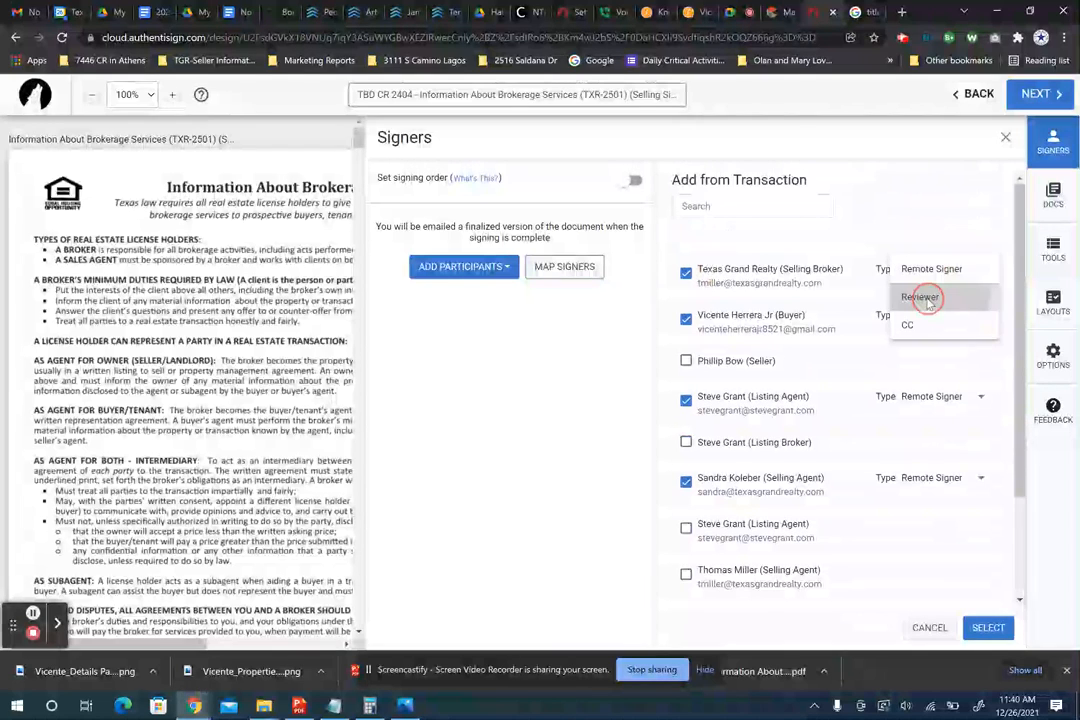
left_click(928, 301)
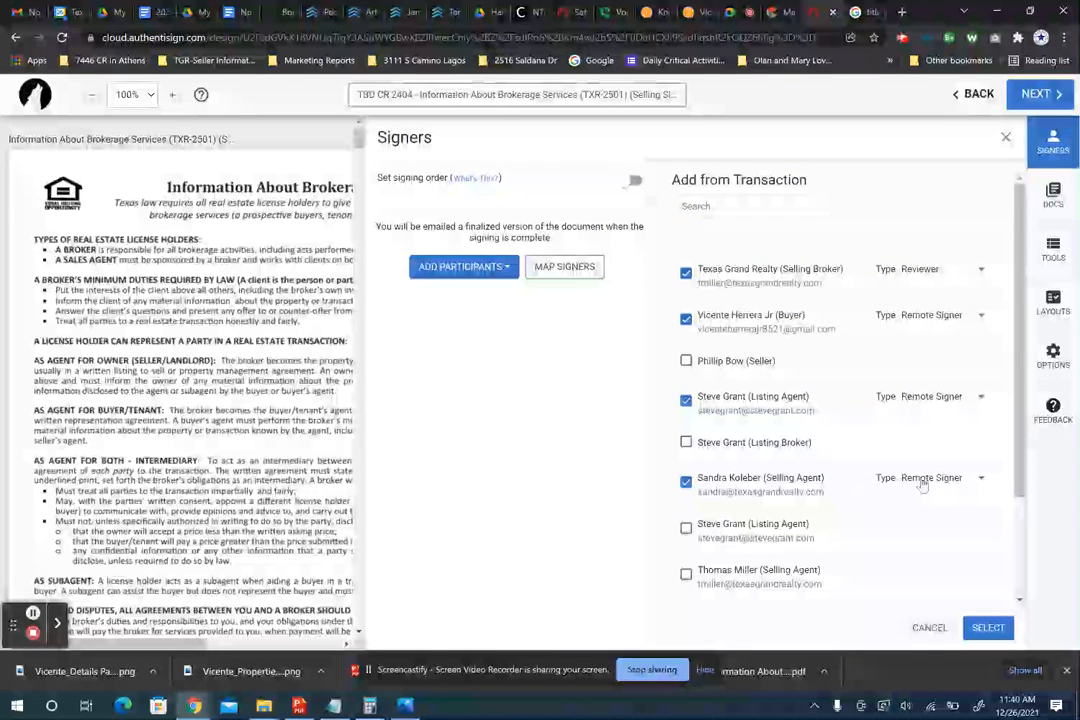
scroll(898, 500, "down", 3)
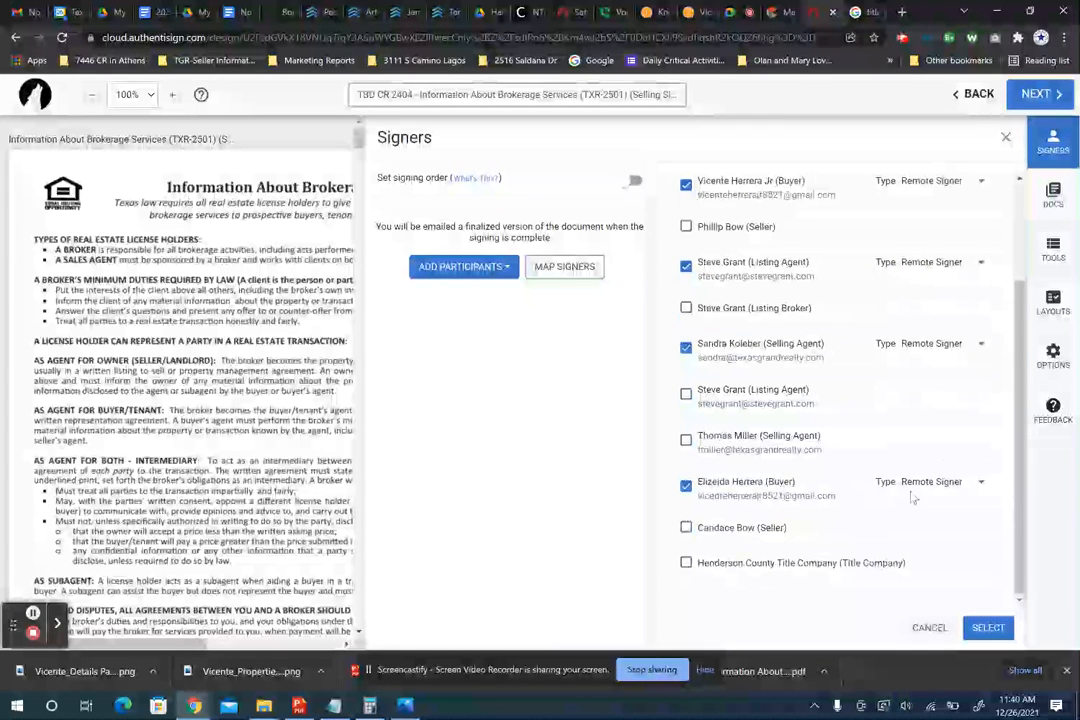
scroll(923, 352, "up", 3)
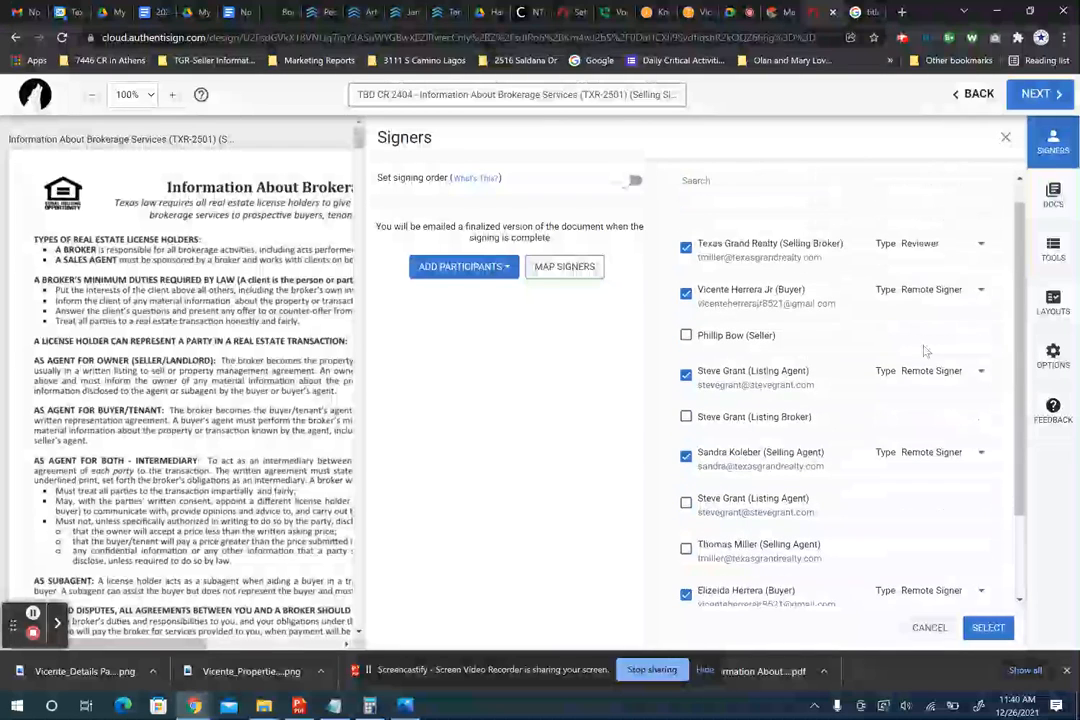
left_click(930, 376)
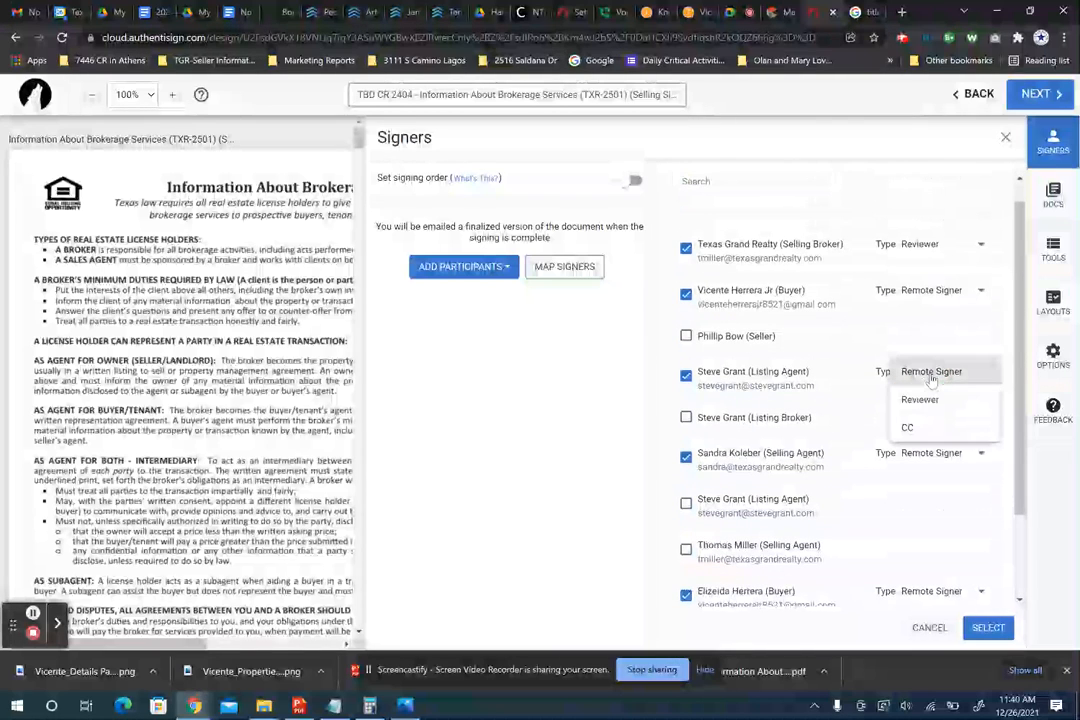
left_click(906, 428)
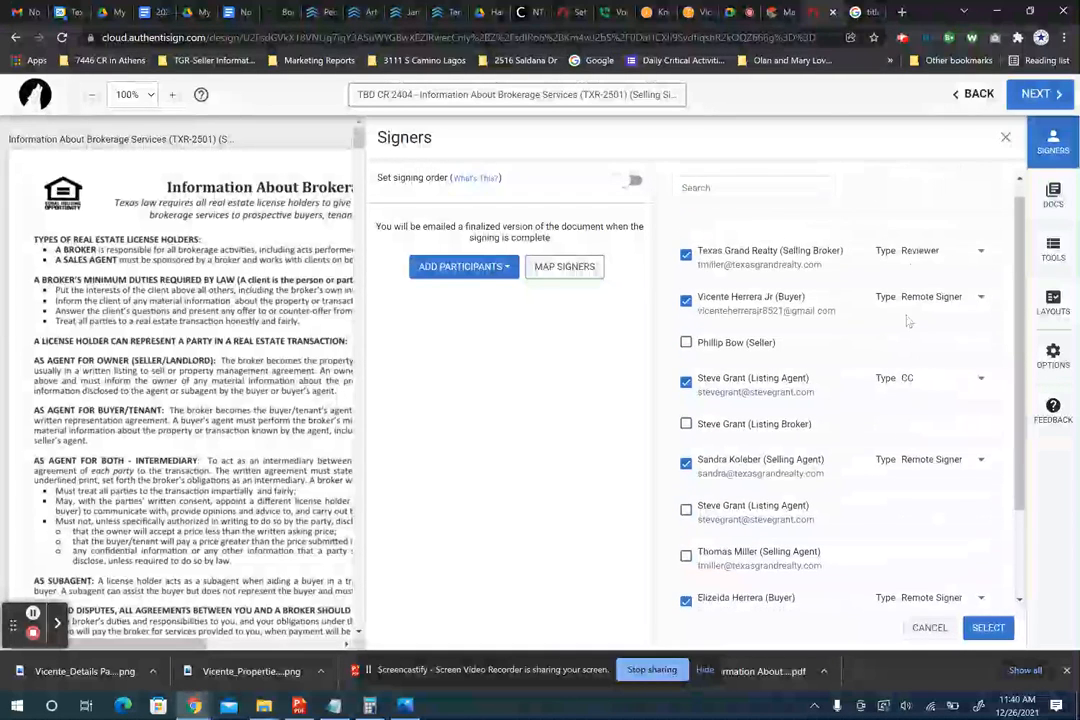
scroll(907, 322, "up", 1)
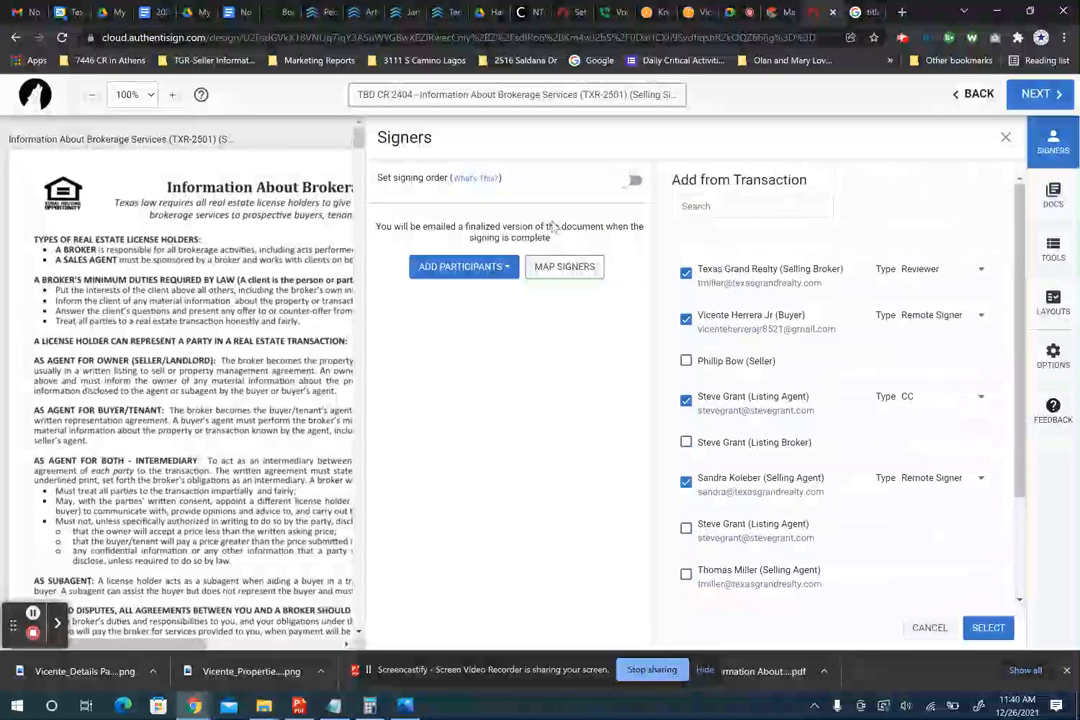
left_click(631, 181)
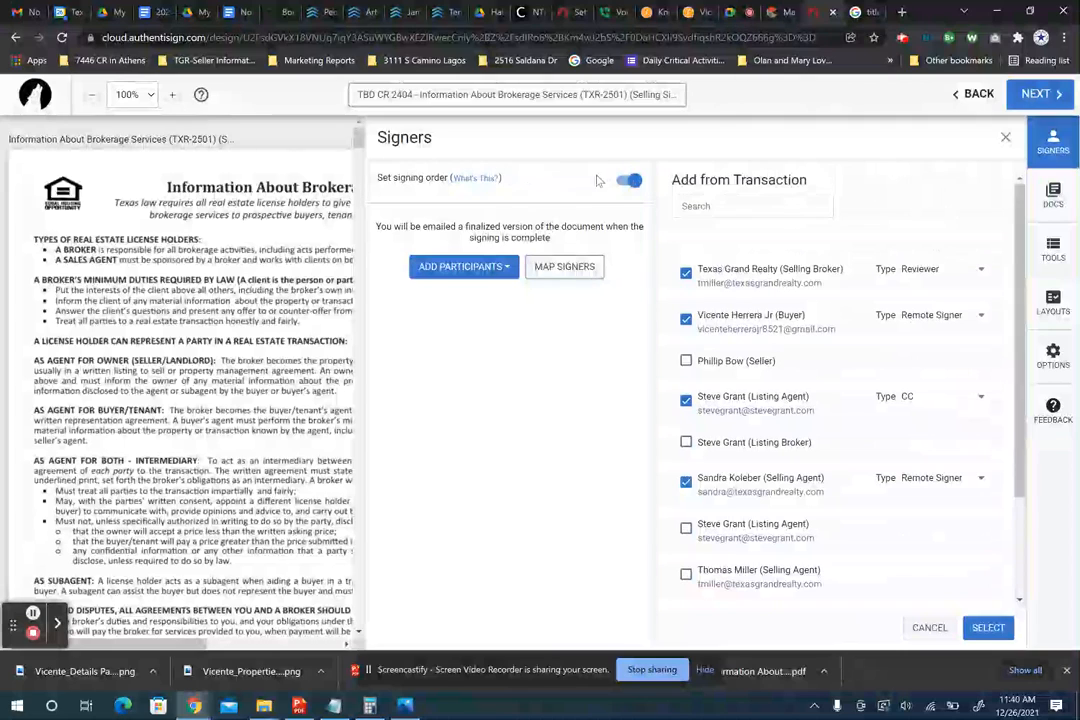
left_click(622, 182)
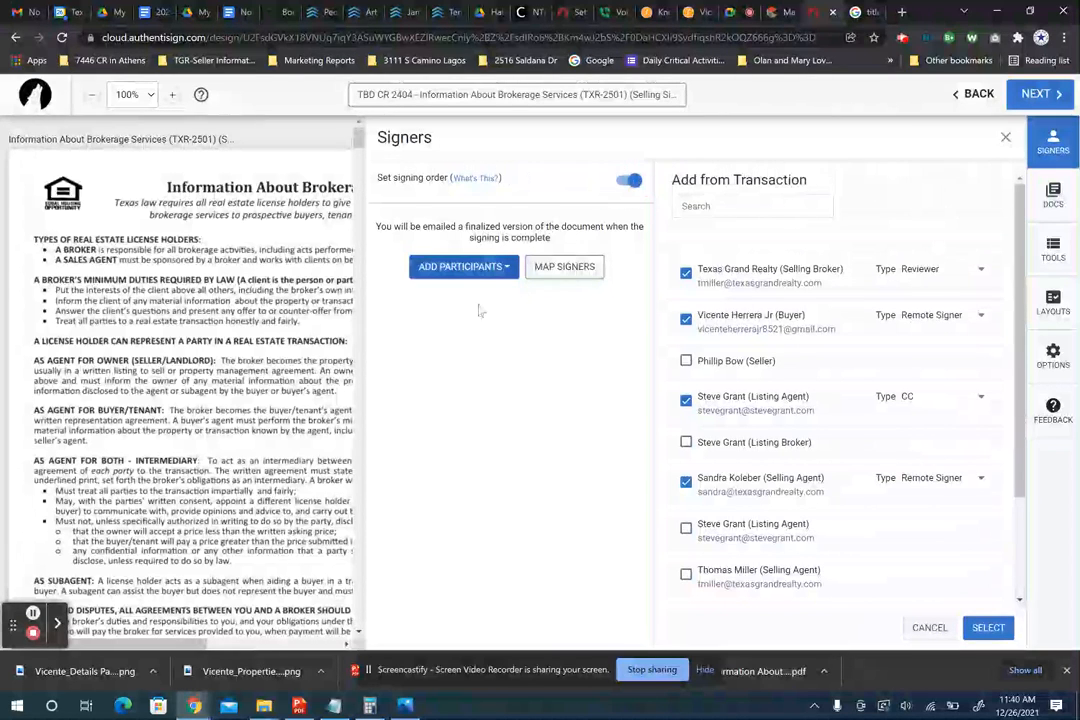
scroll(733, 402, "down", 3)
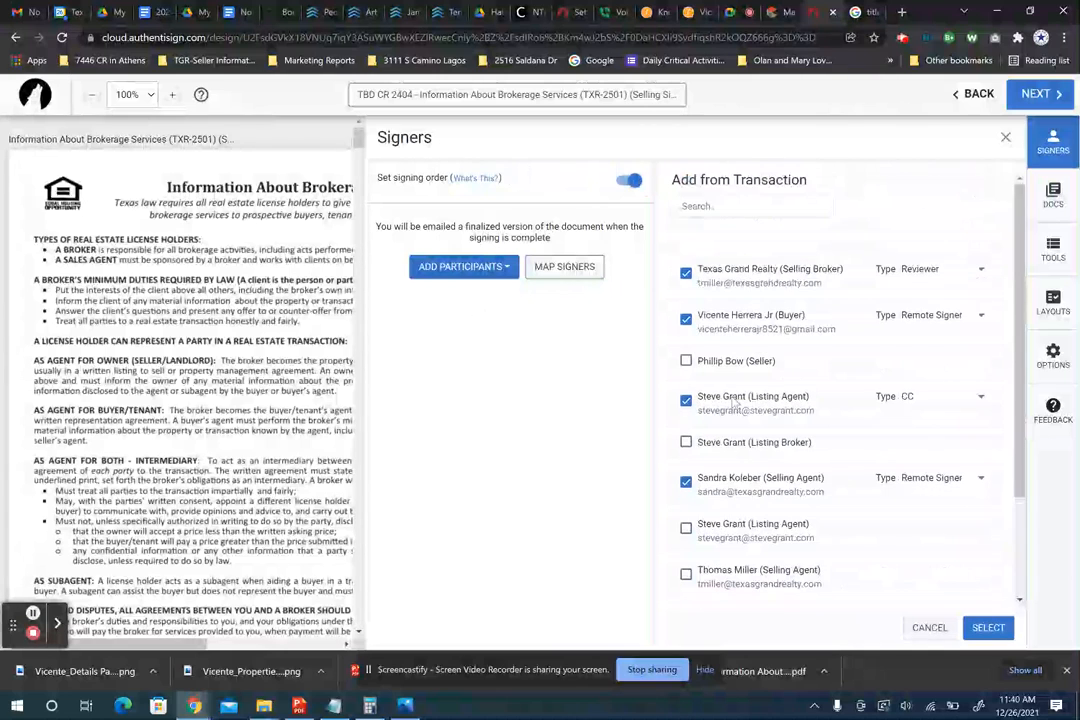
- Confirm the participants, move the second buyer to third in order, and save the CC's details
left_click(986, 627)
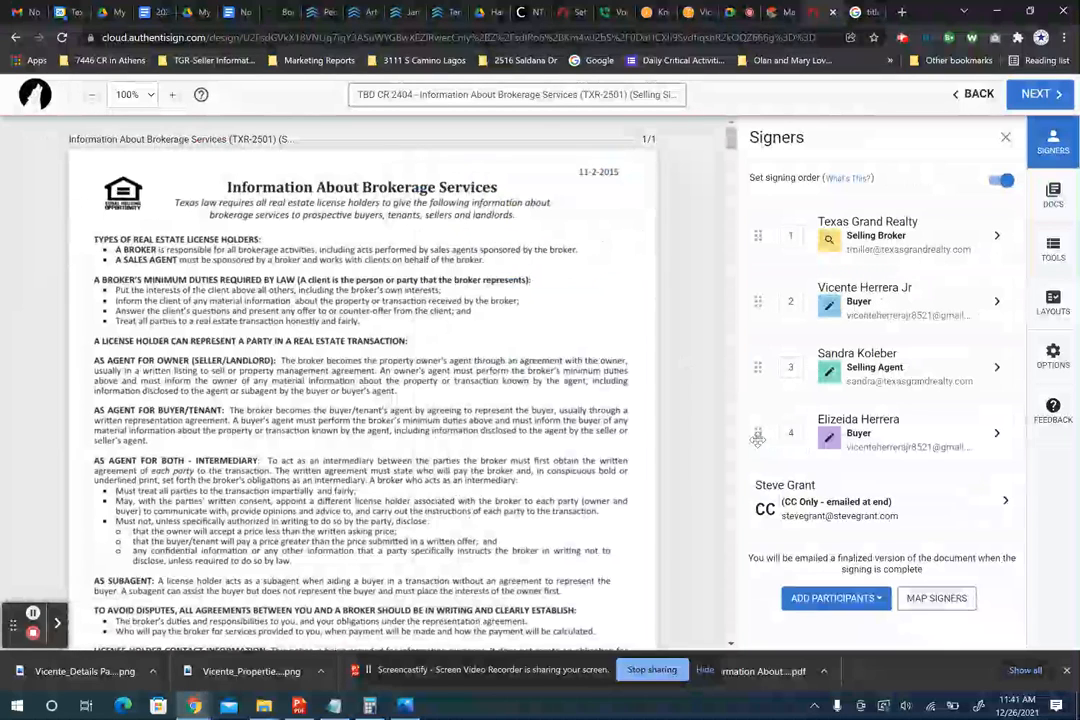
left_click_drag(758, 440, 760, 372)
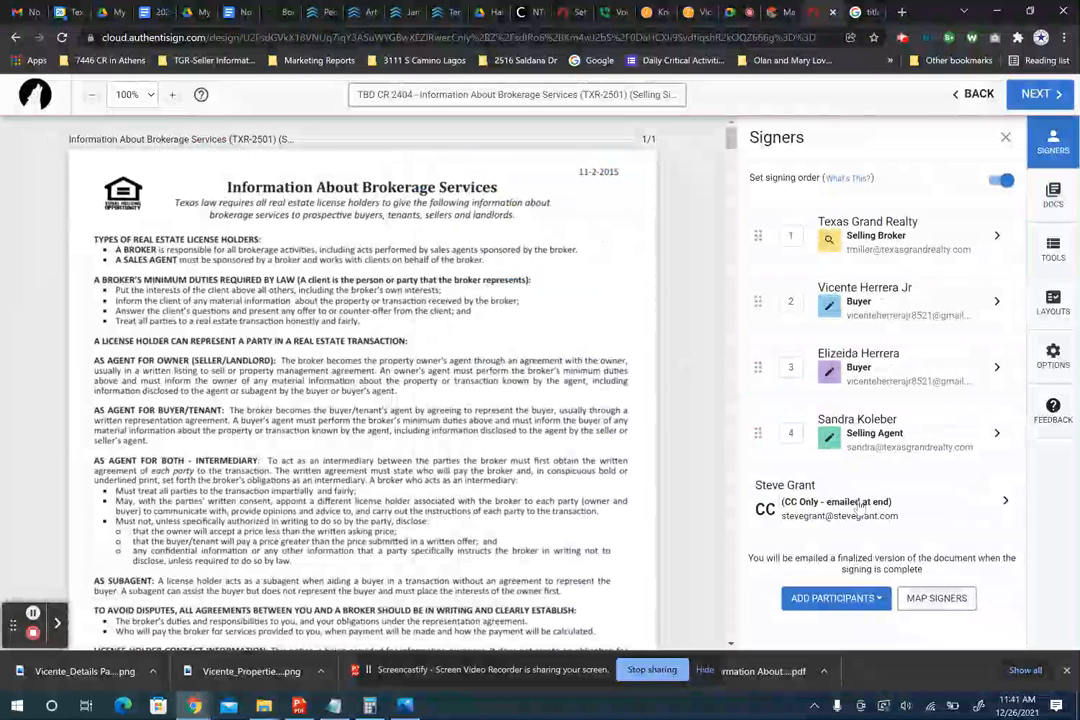
left_click(1006, 503)
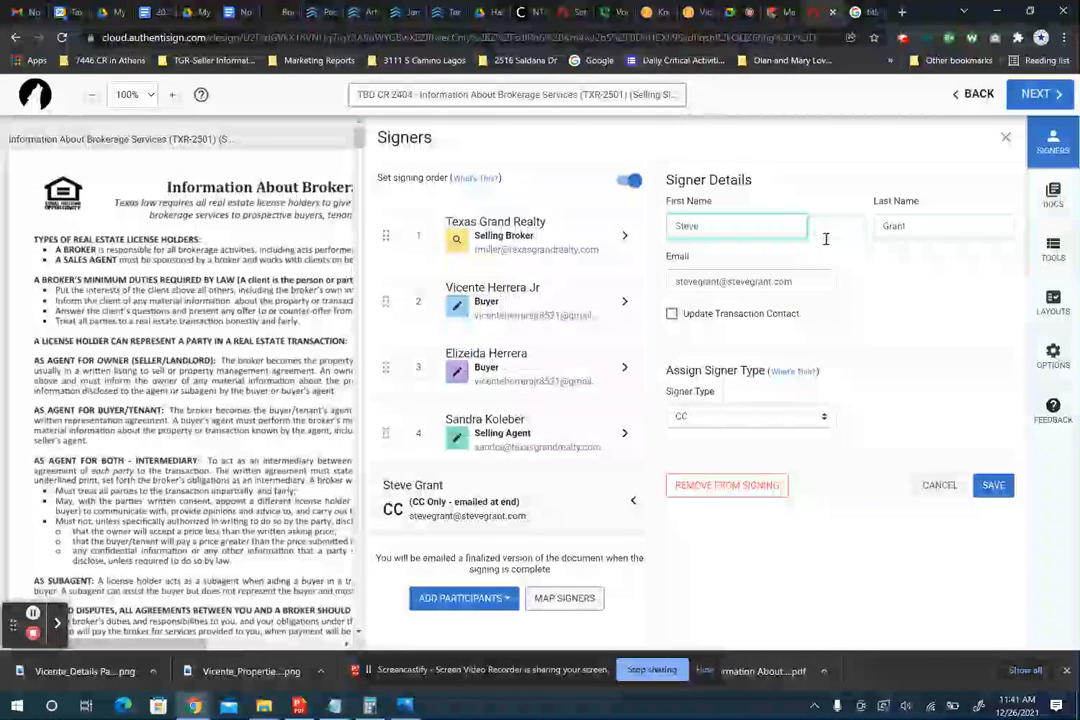
left_click(994, 486)
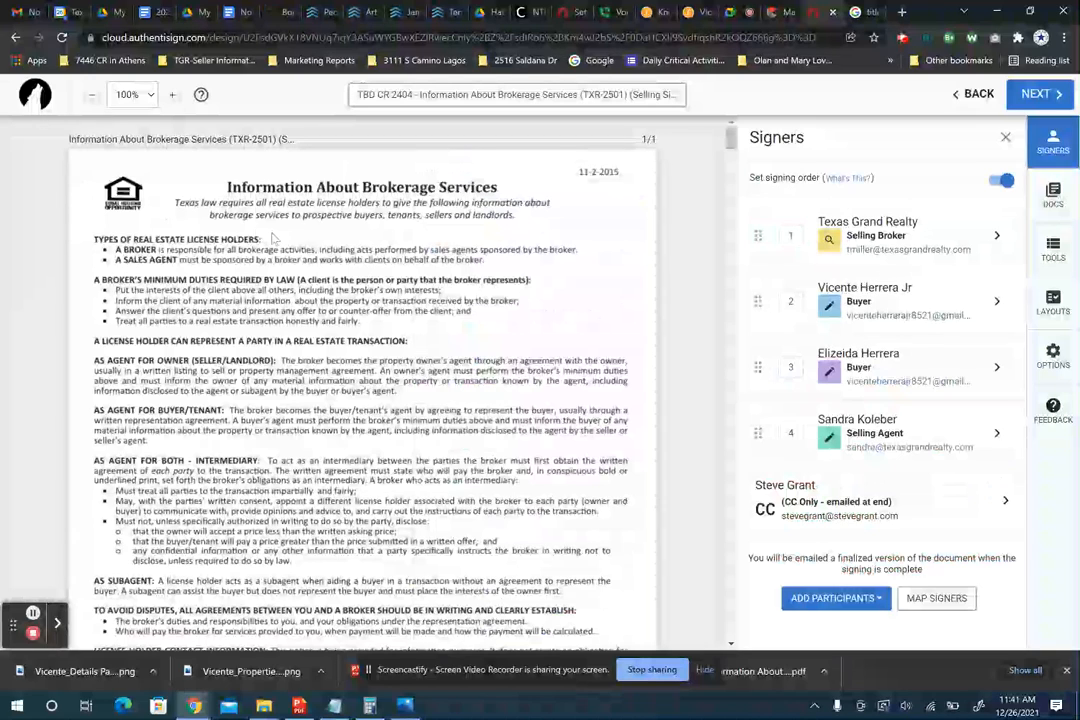
- Replace the form title in the signing name so it reads 'TBD CR 2404 - CASH OFFER'
left_click(410, 94)
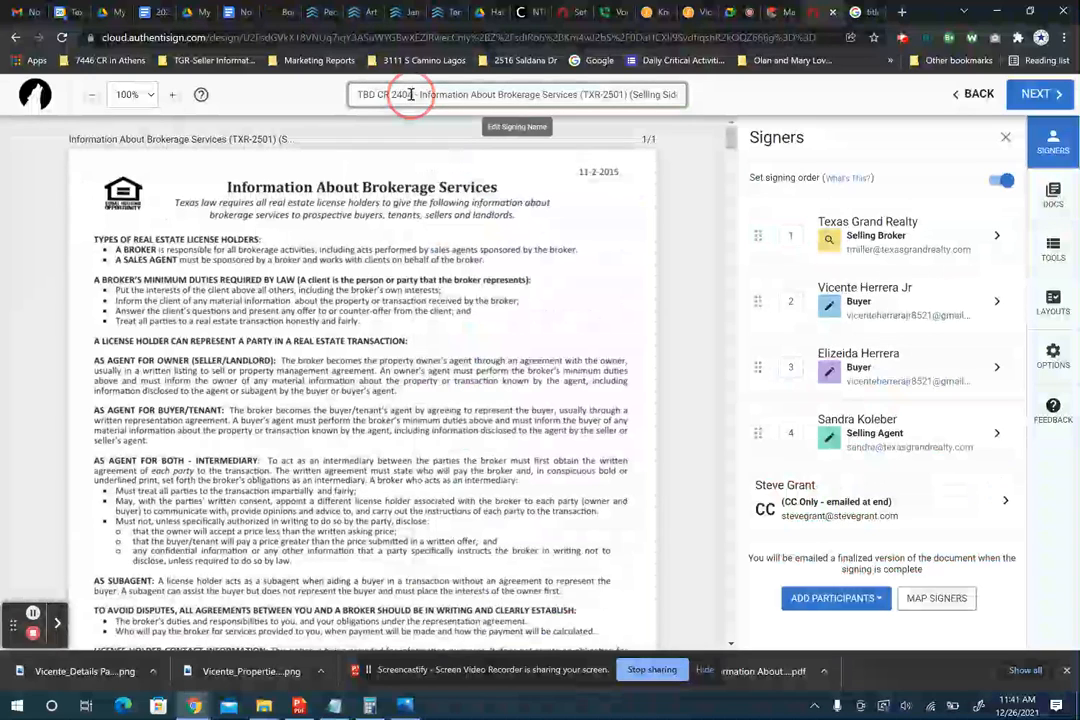
type("4")
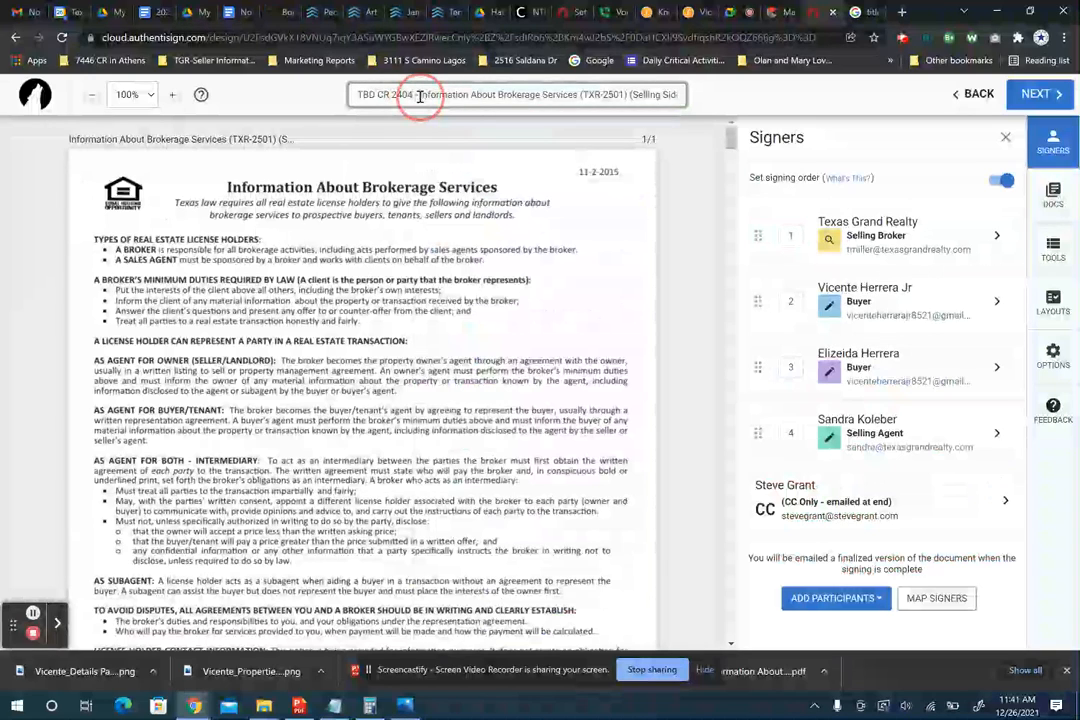
left_click_drag(420, 97, 687, 88)
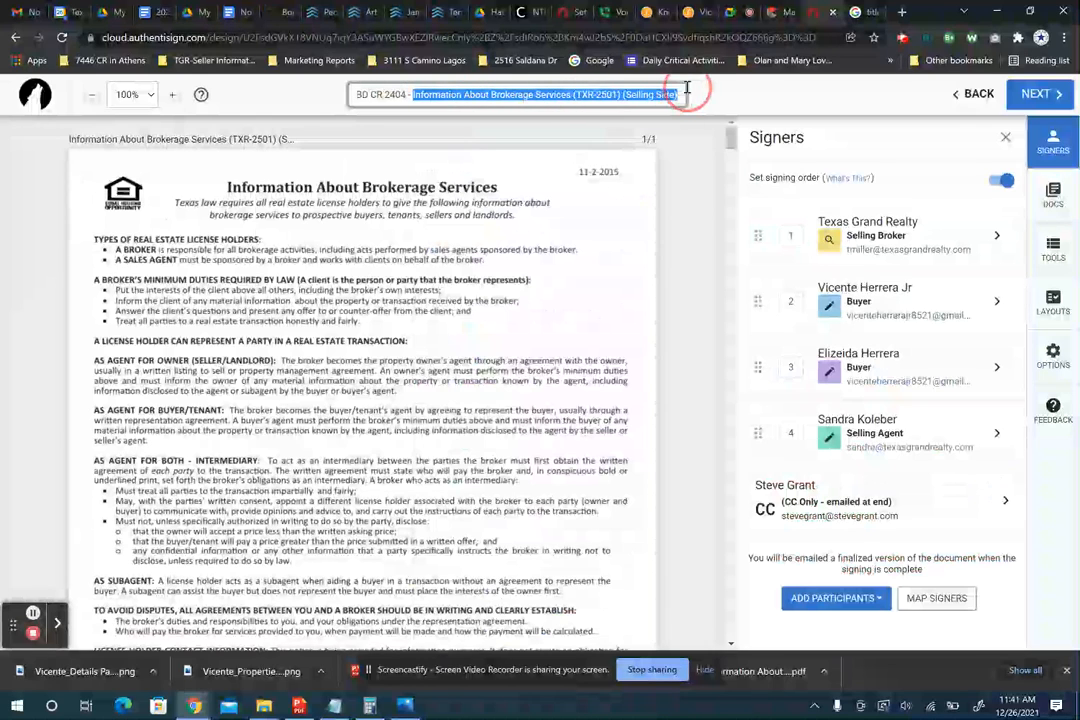
key("BackSpace")
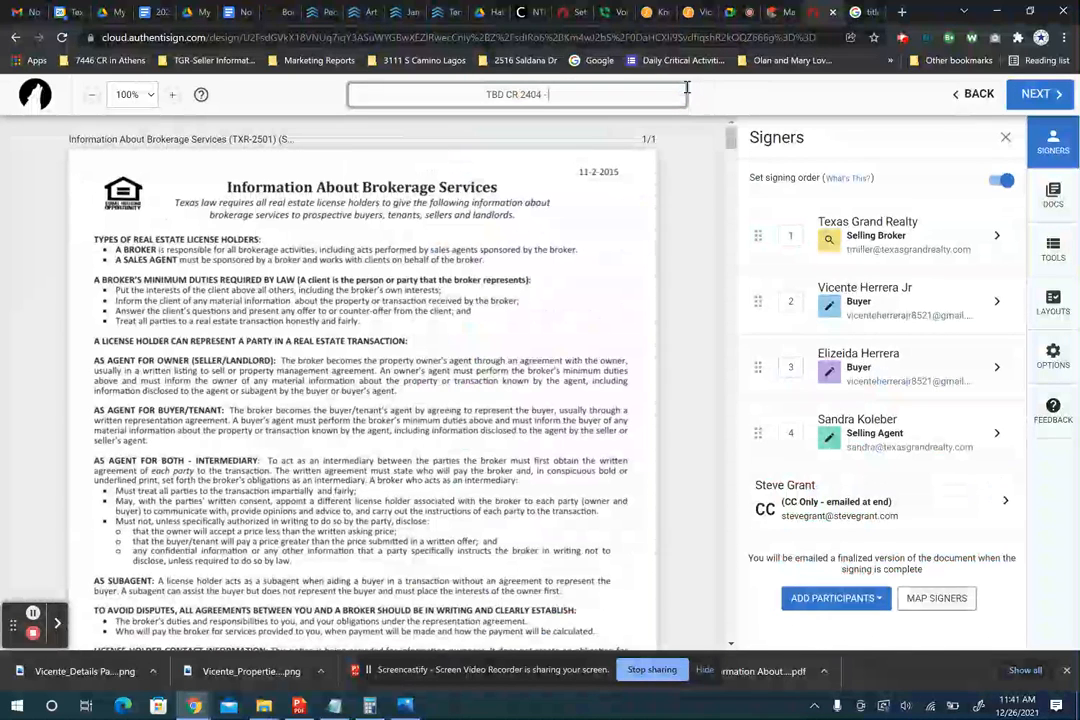
type("C")
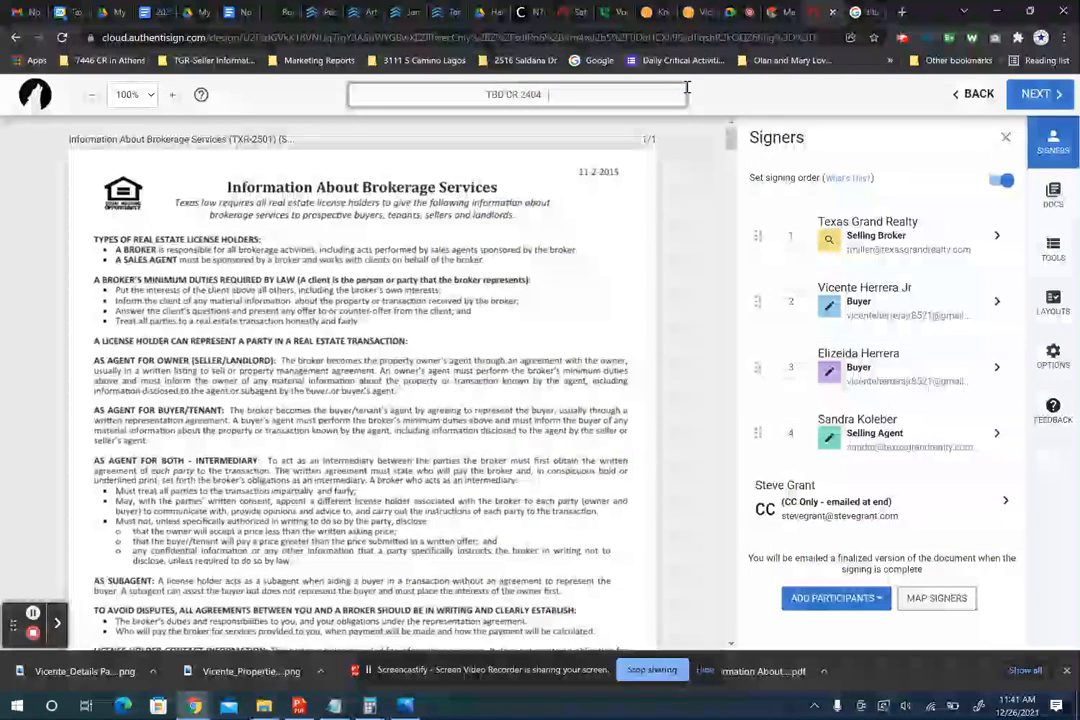
type("CAASH")
key("BackSpace")
key("BackSpace")
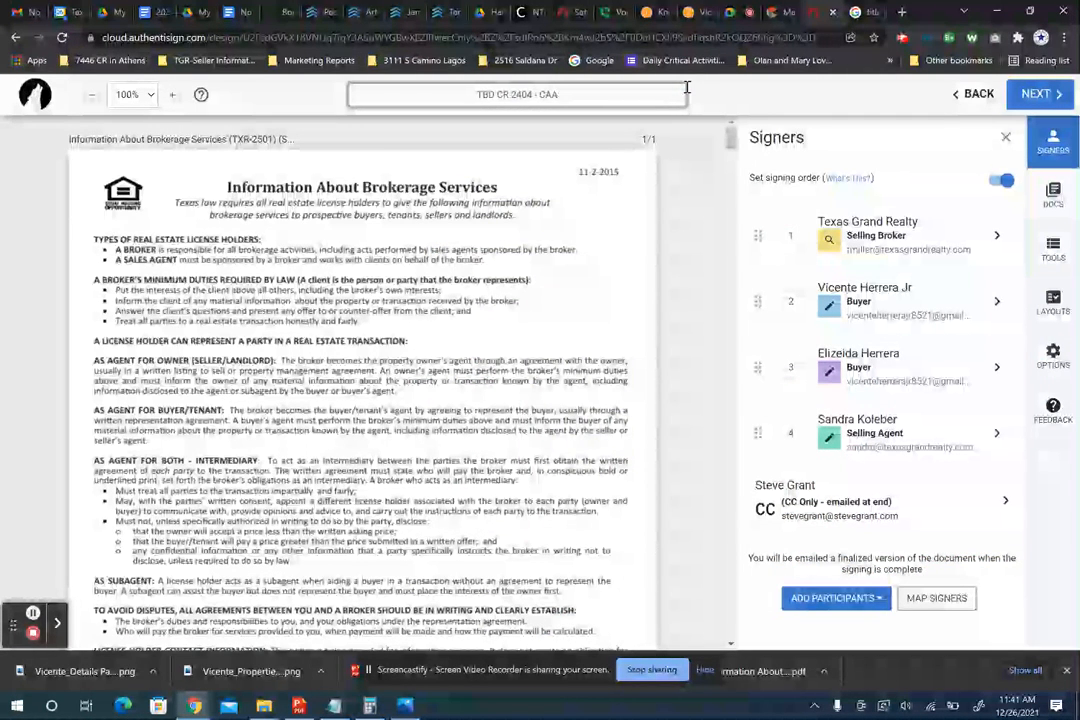
type("H OFFER")
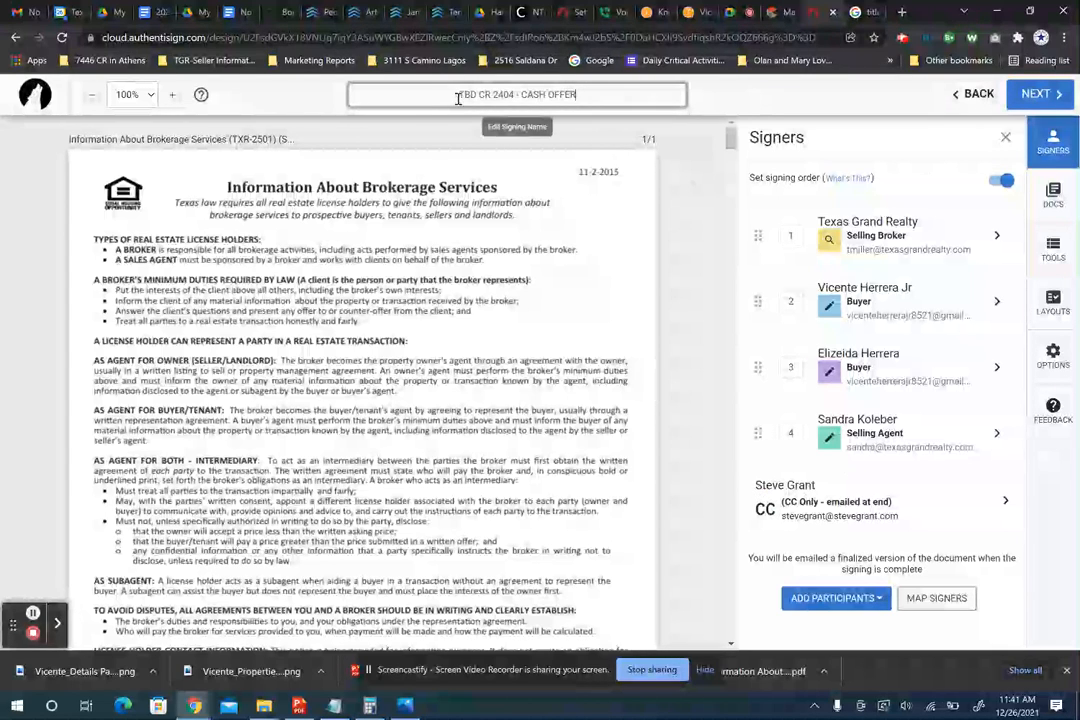
triple_click(603, 82)
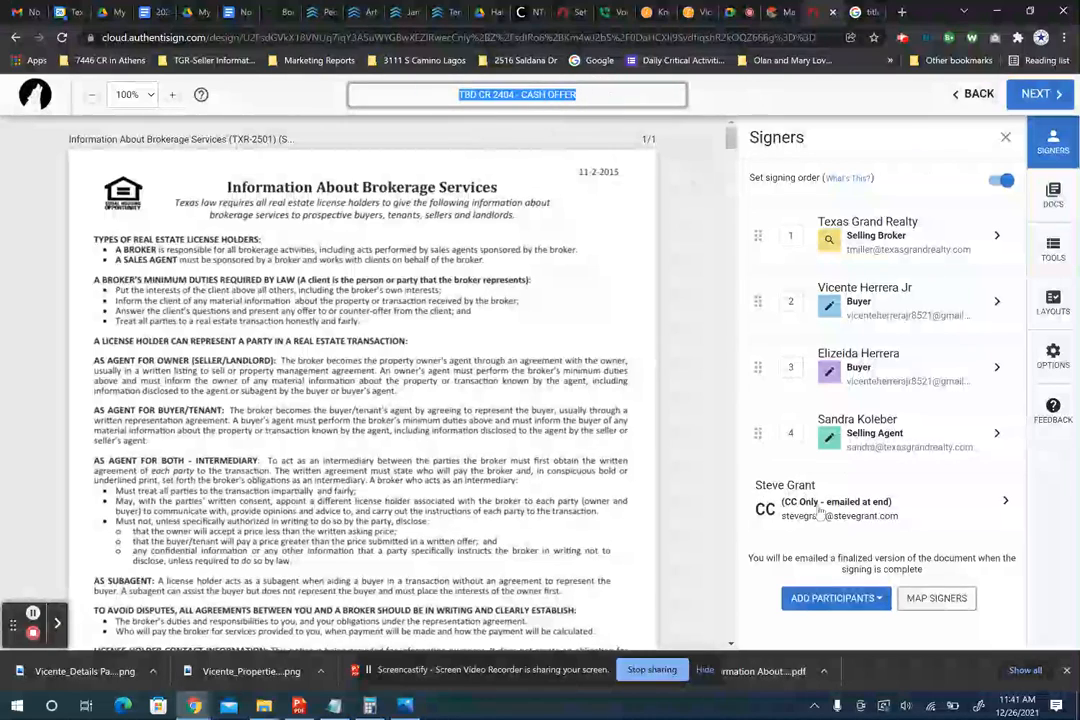
- Scroll the contract preview down to page 7, section 21 NOTICES
scroll(400, 400, "down", 4)
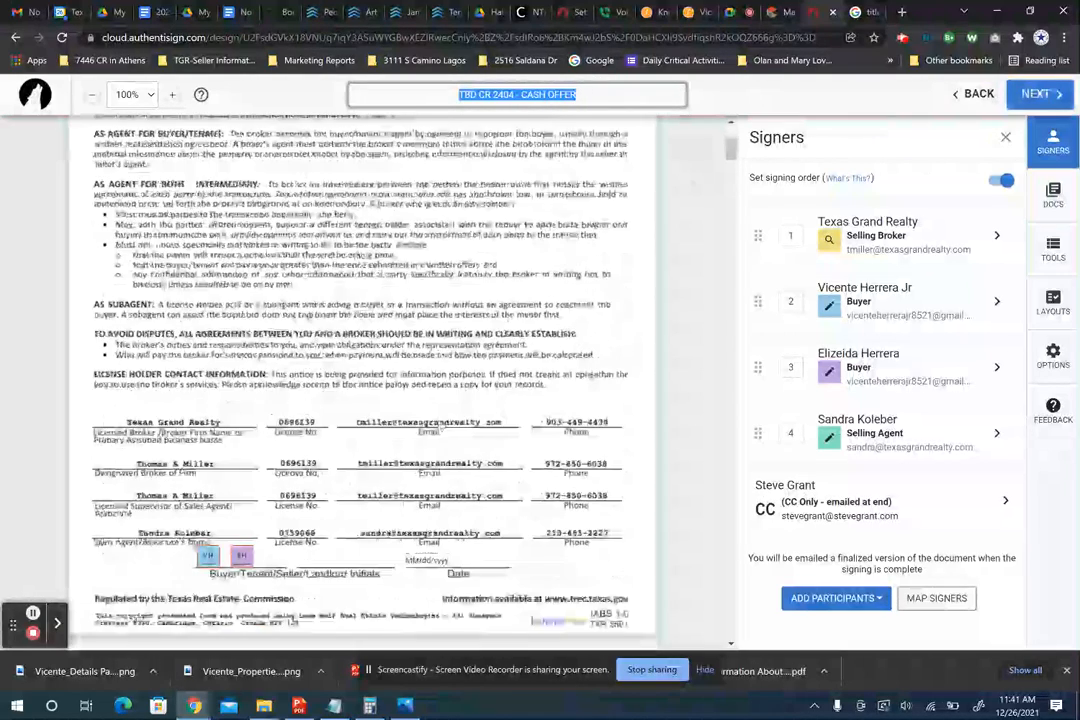
scroll(205, 455, "up", 1)
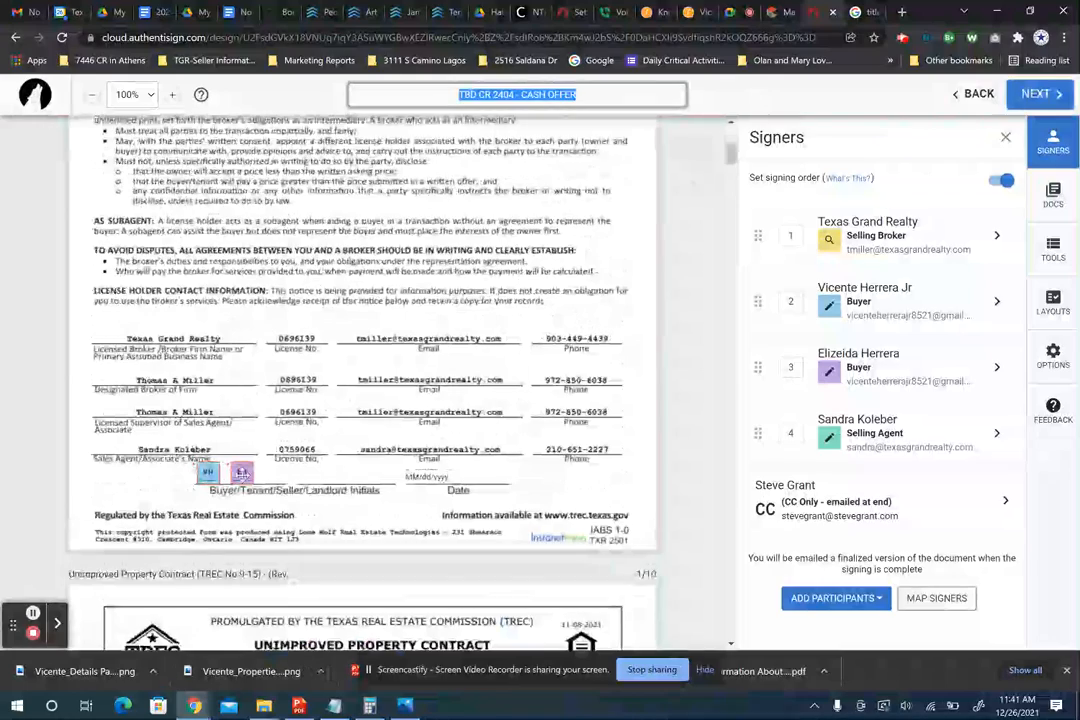
scroll(252, 465, "up", 3)
scroll(252, 465, "down", 4)
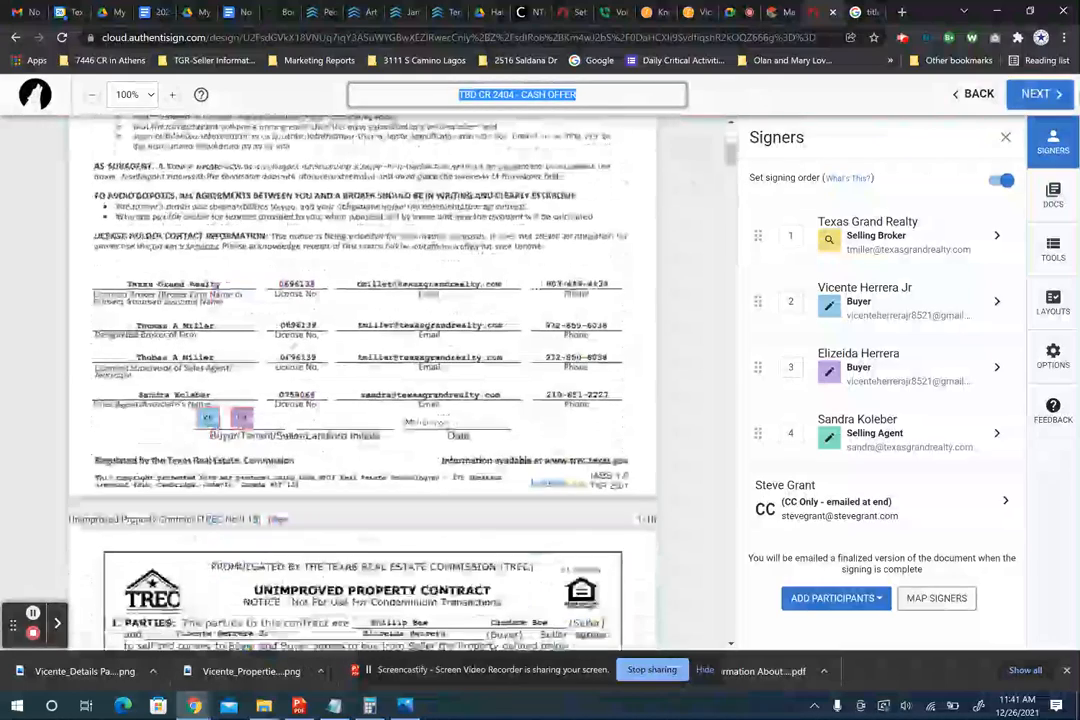
scroll(277, 320, "down", 1)
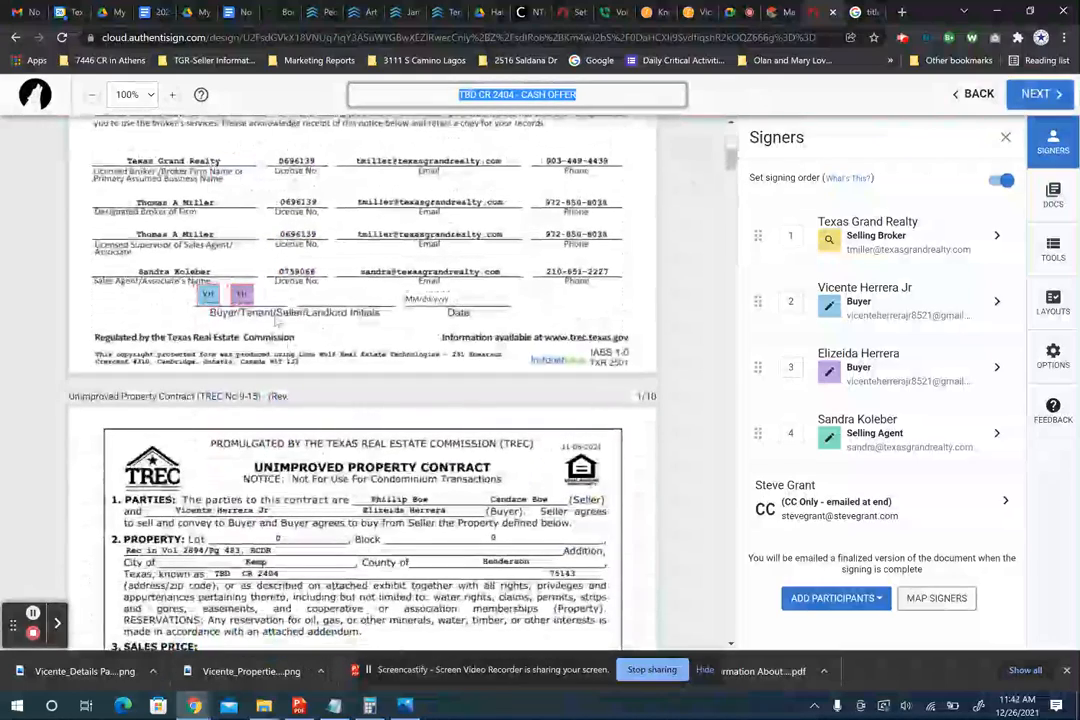
scroll(259, 264, "down", 4)
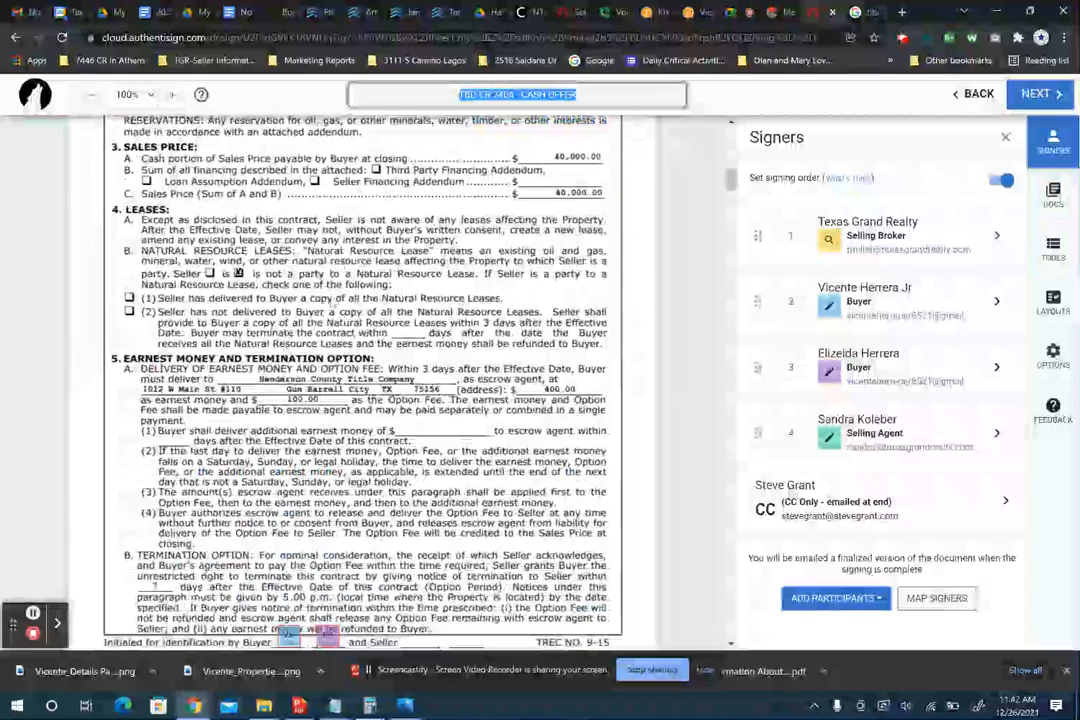
scroll(330, 396, "down", 1)
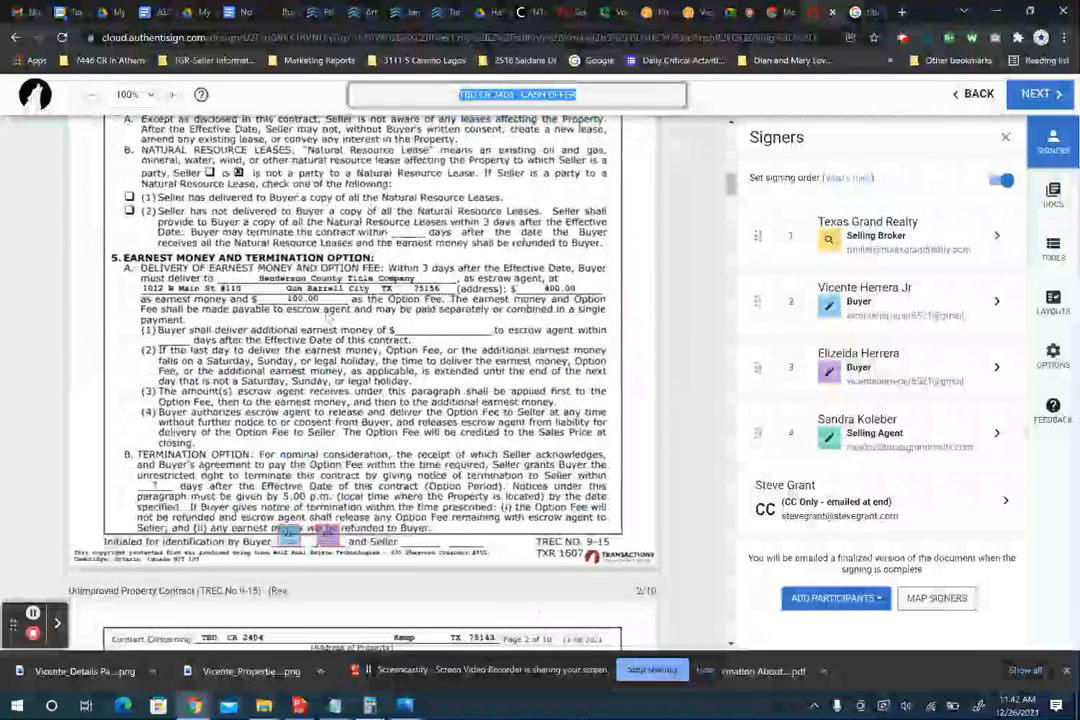
scroll(300, 180, "down", 1)
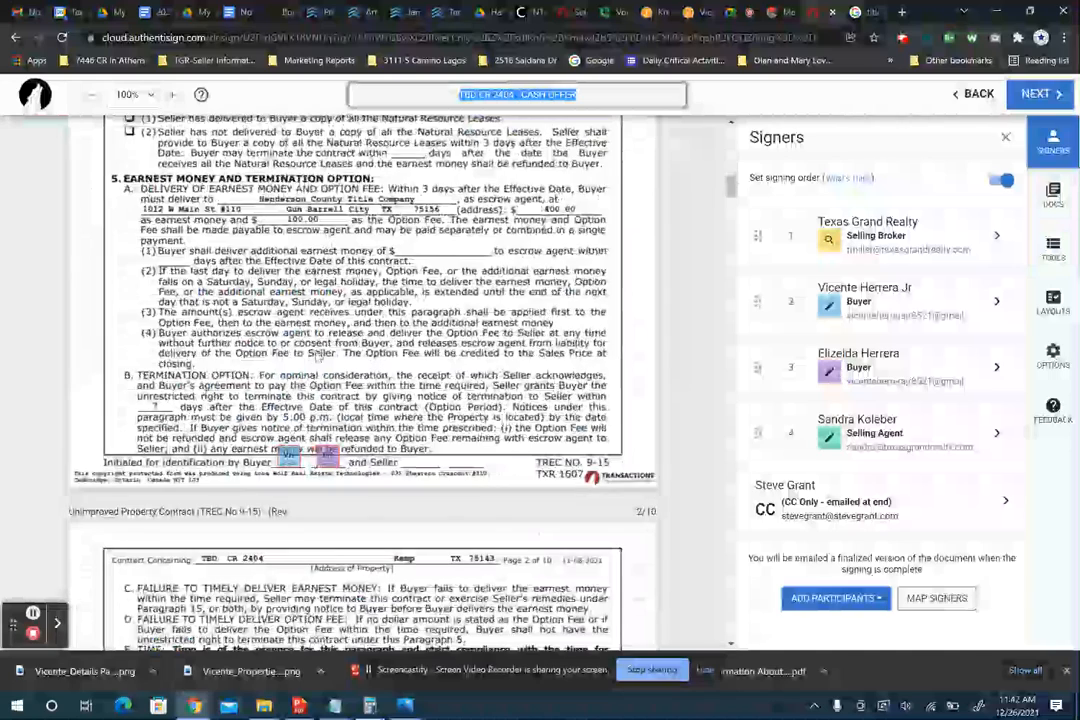
scroll(300, 380, "down", 2)
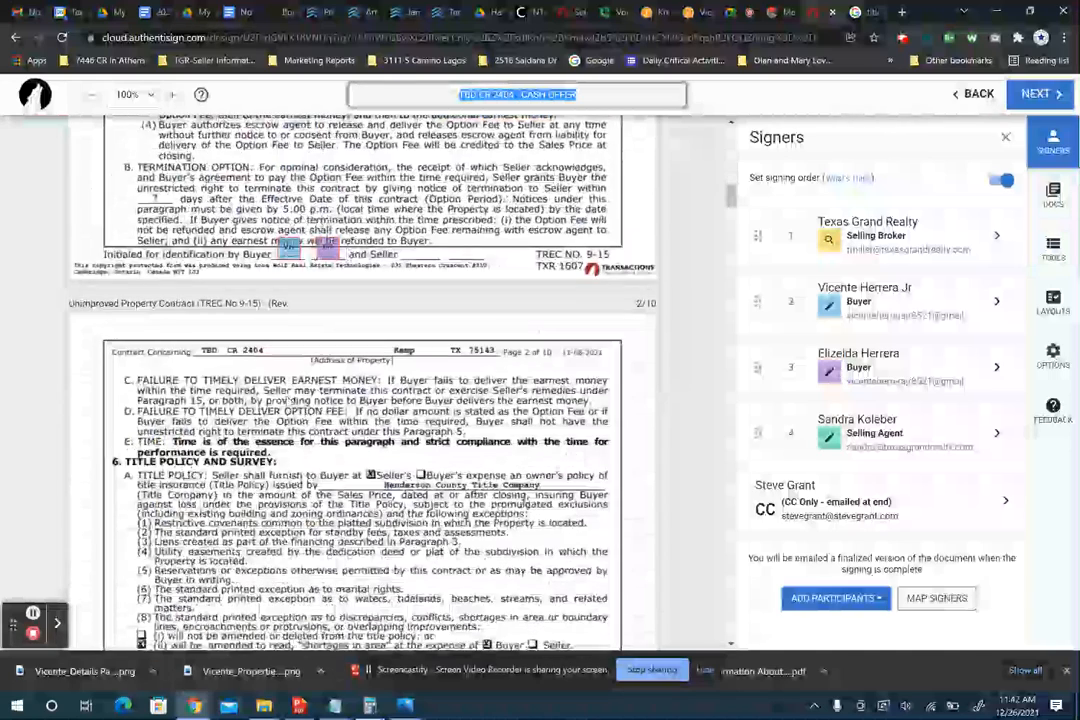
scroll(291, 400, "down", 1)
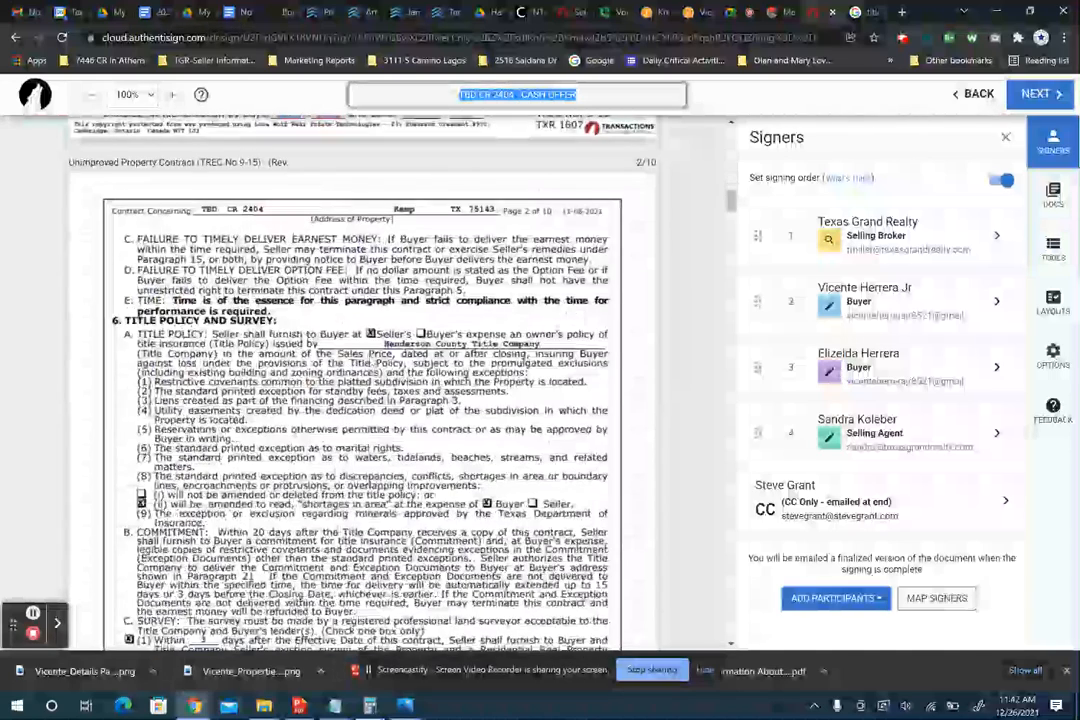
scroll(360, 400, "down", 1)
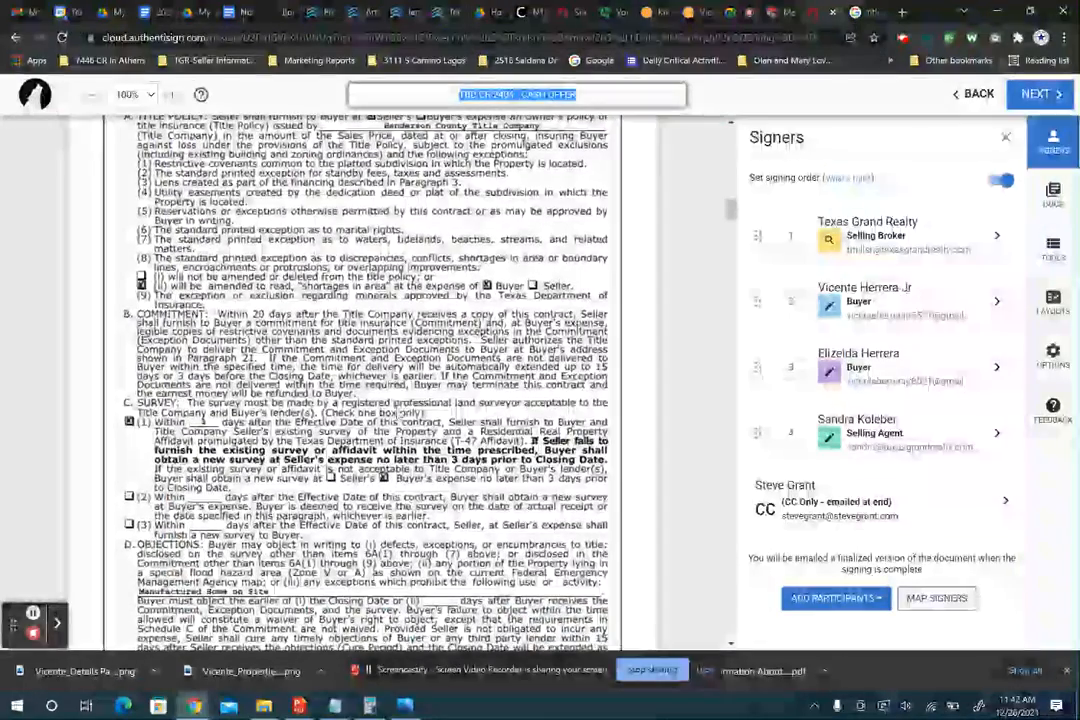
scroll(362, 380, "down", 1)
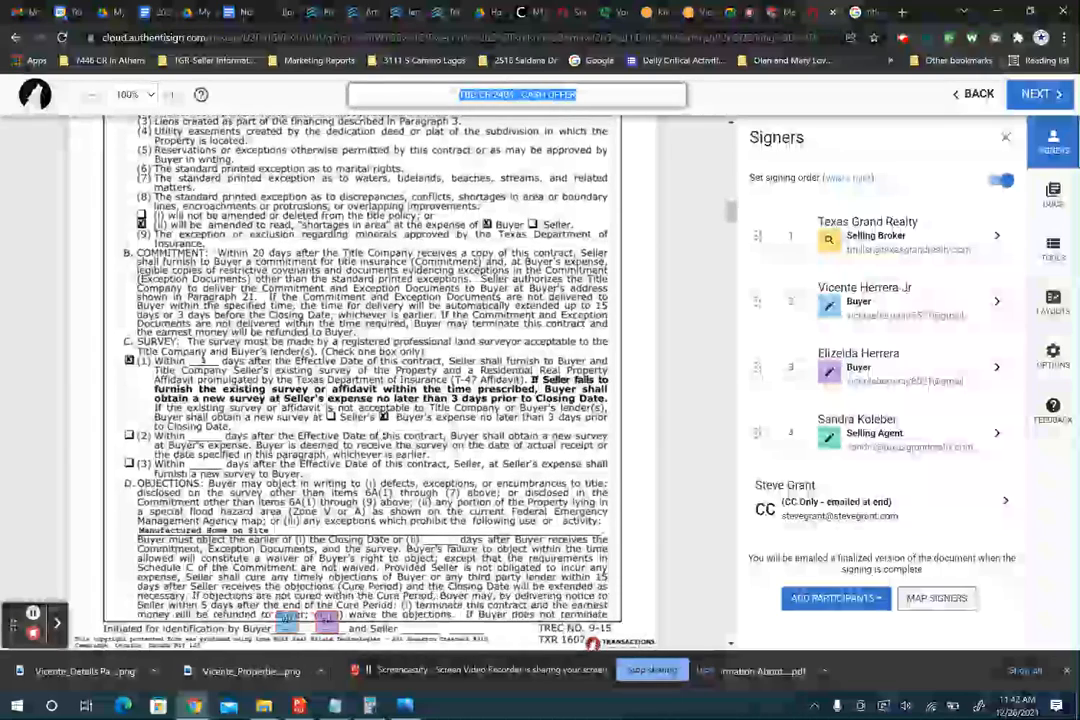
scroll(362, 380, "down", 3)
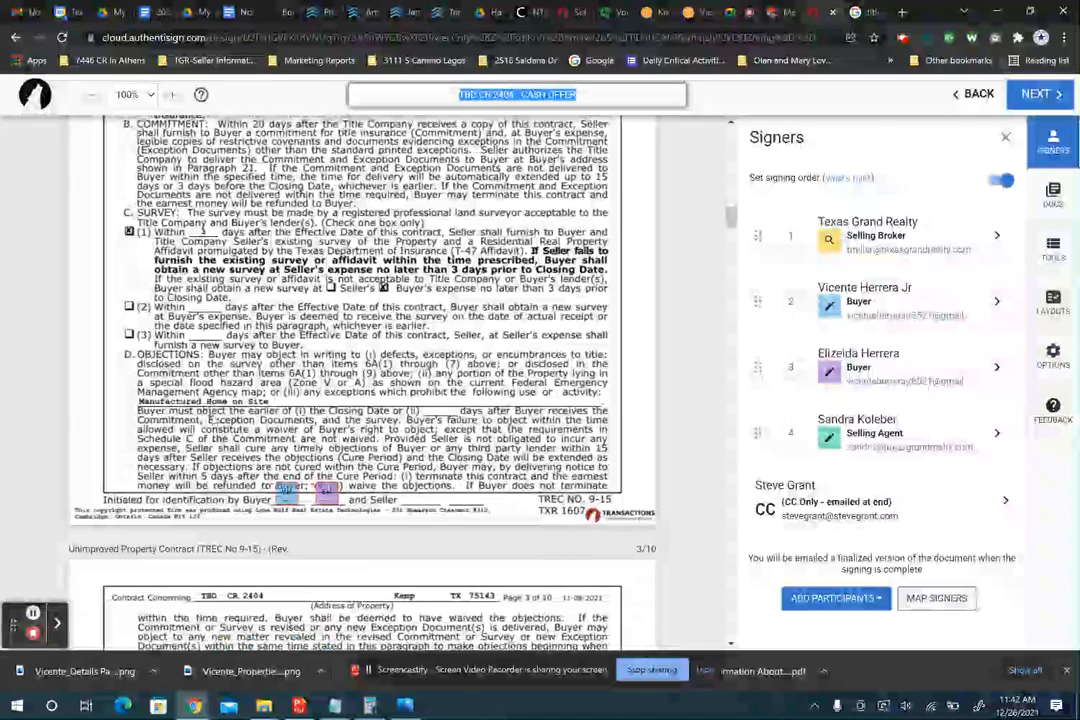
scroll(378, 450, "down", 5)
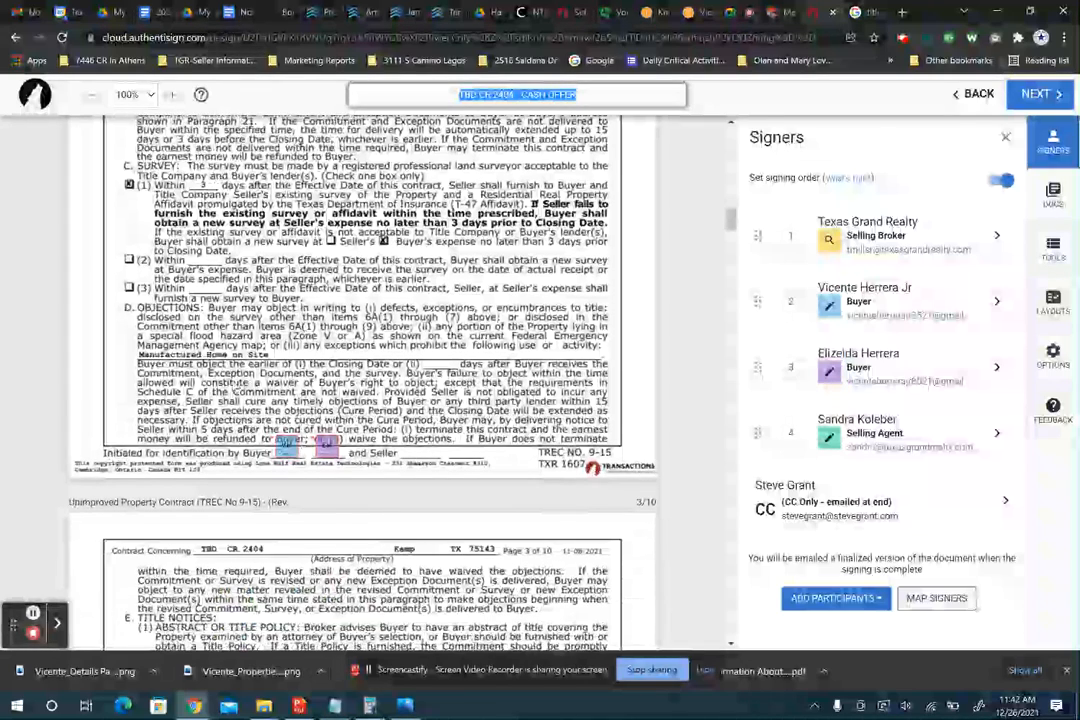
scroll(362, 400, "down", 1)
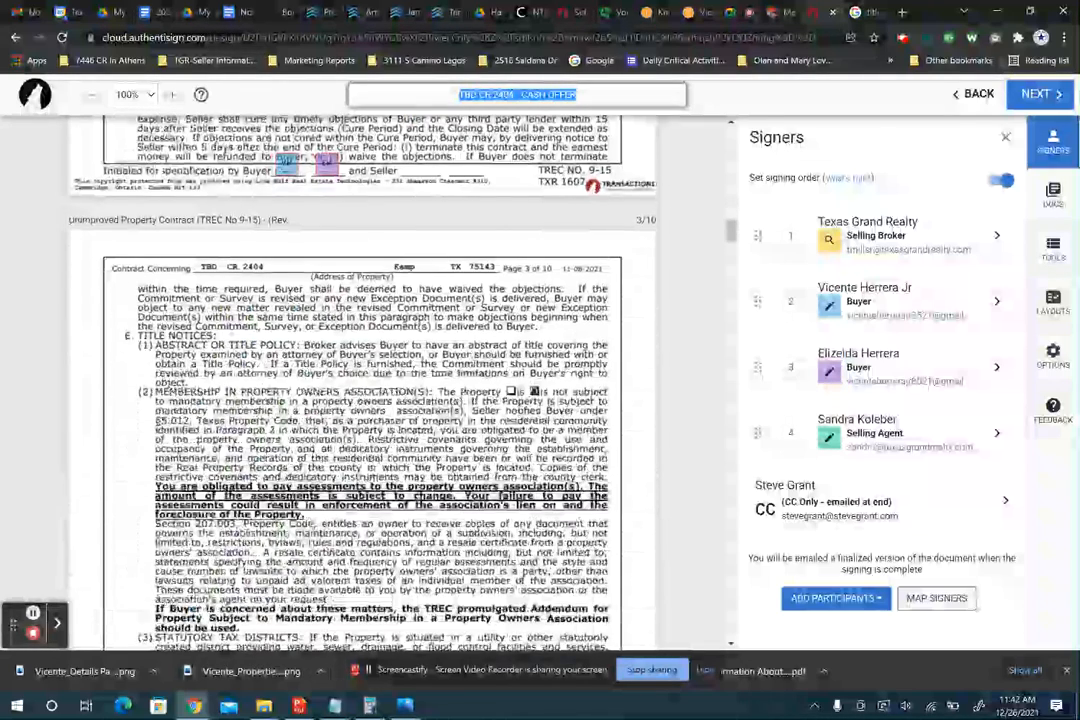
scroll(362, 400, "down", 5)
scroll(362, 400, "down", 8)
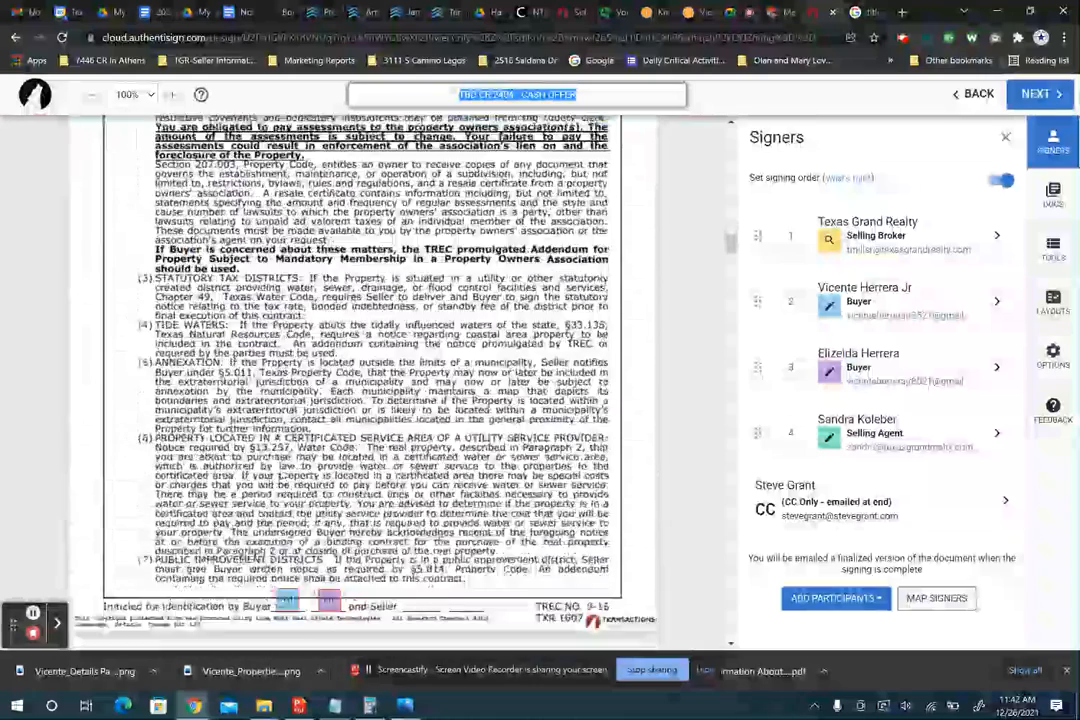
scroll(362, 400, "down", 2)
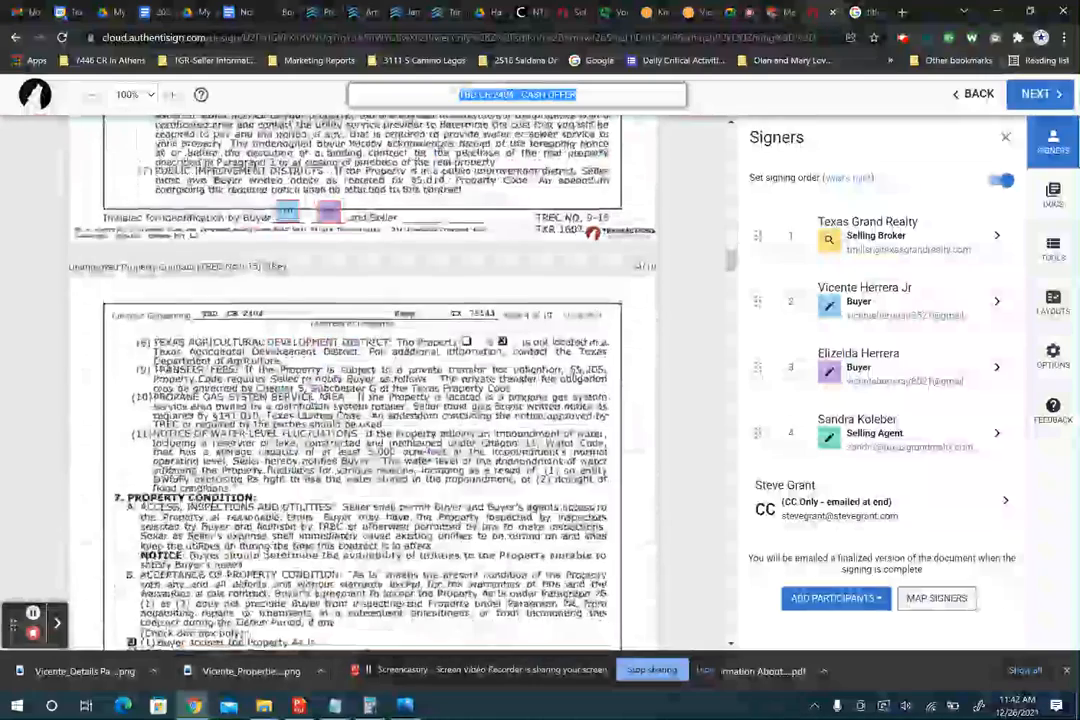
scroll(362, 400, "down", 4)
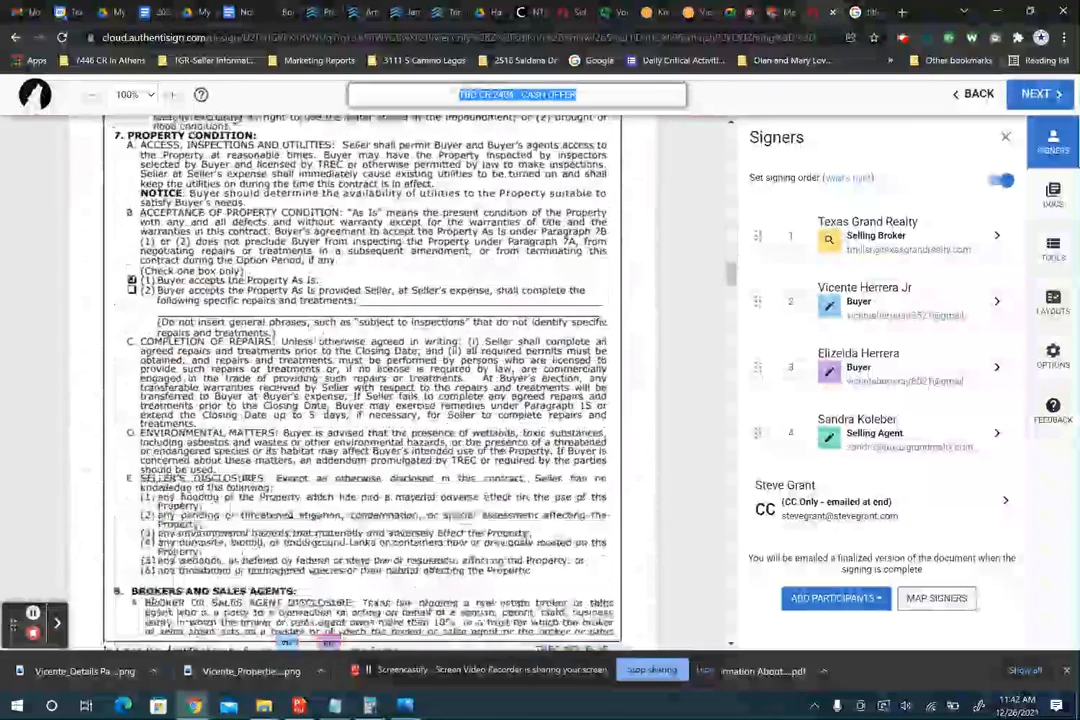
scroll(362, 400, "down", 5)
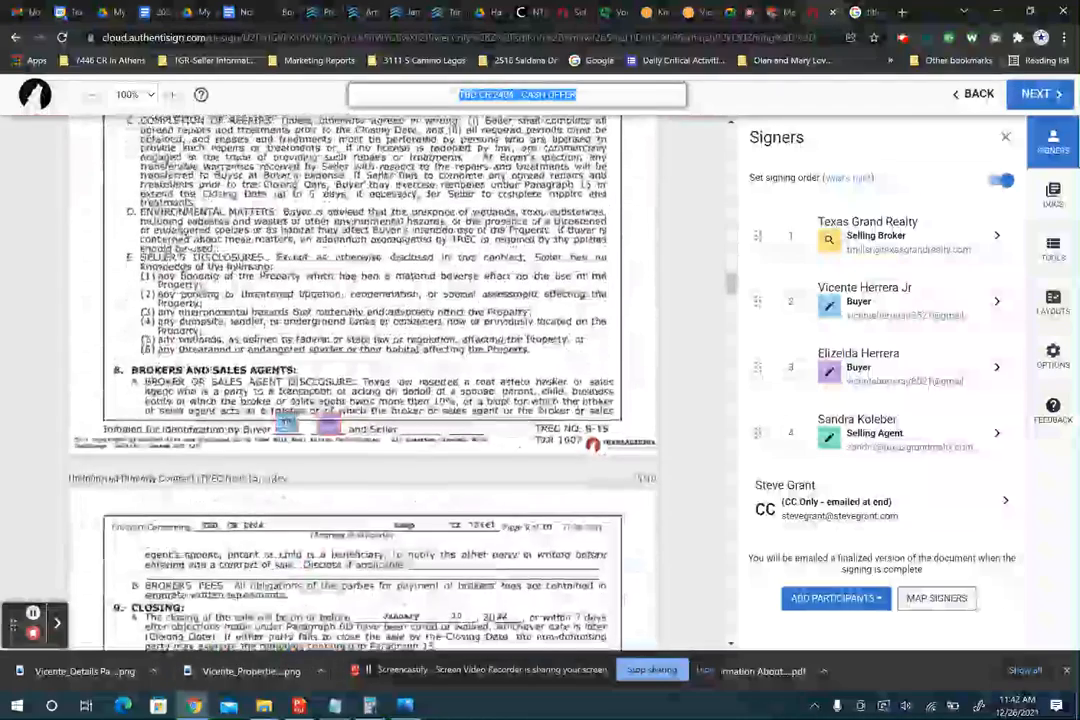
scroll(362, 400, "down", 5)
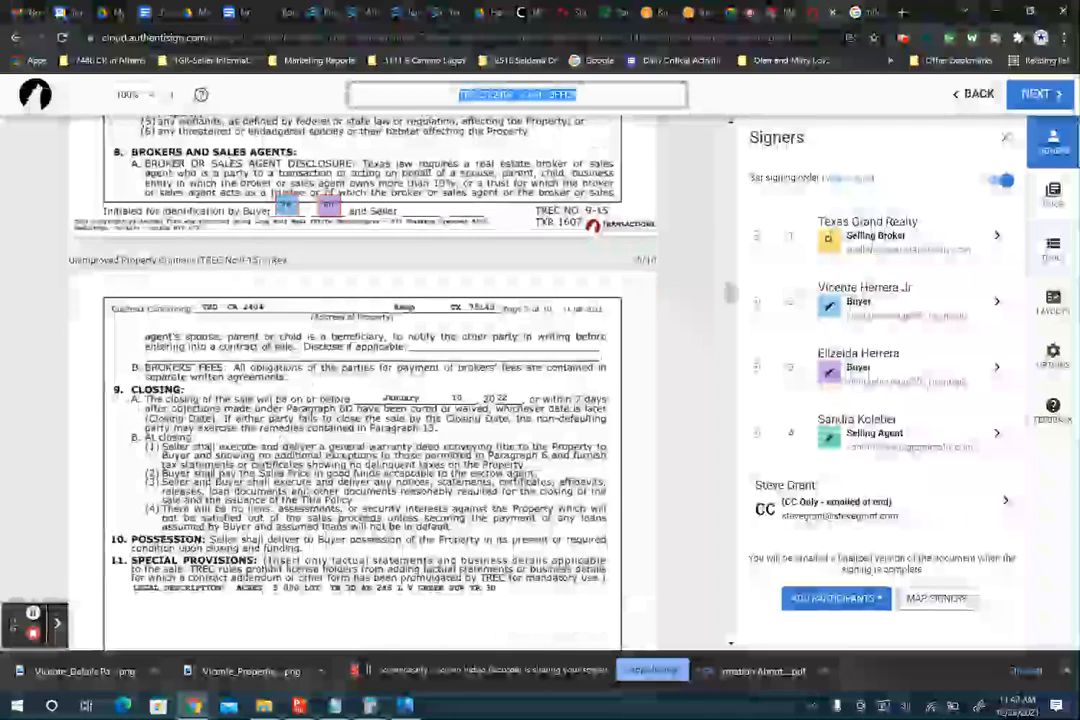
scroll(362, 400, "down", 3)
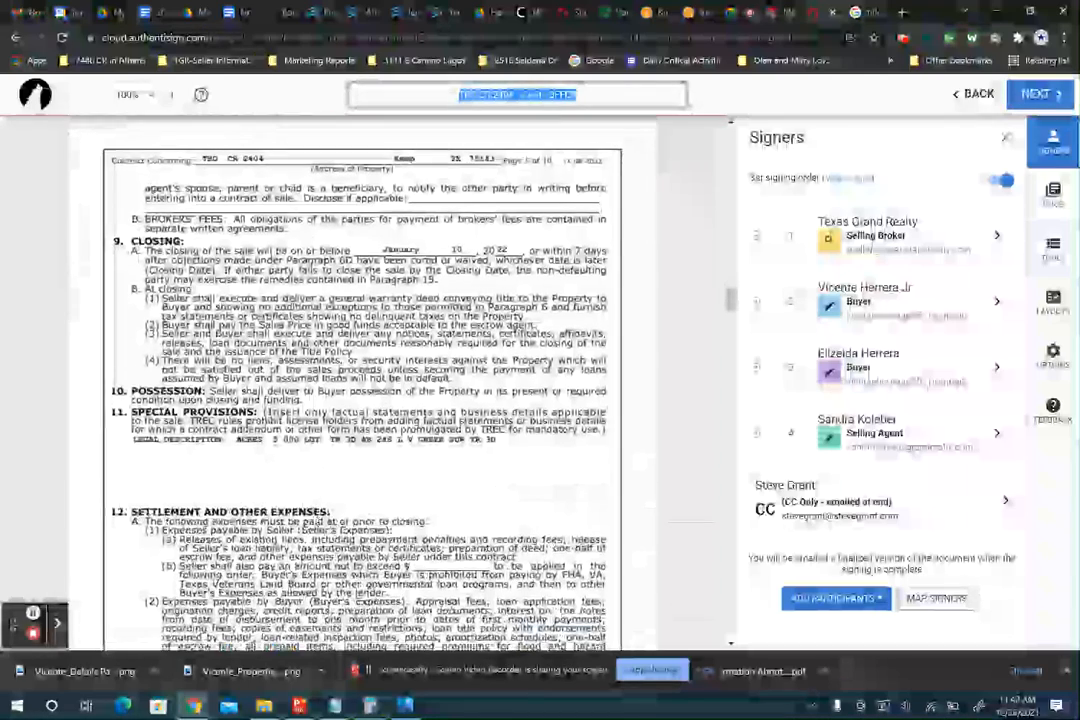
scroll(362, 400, "down", 5)
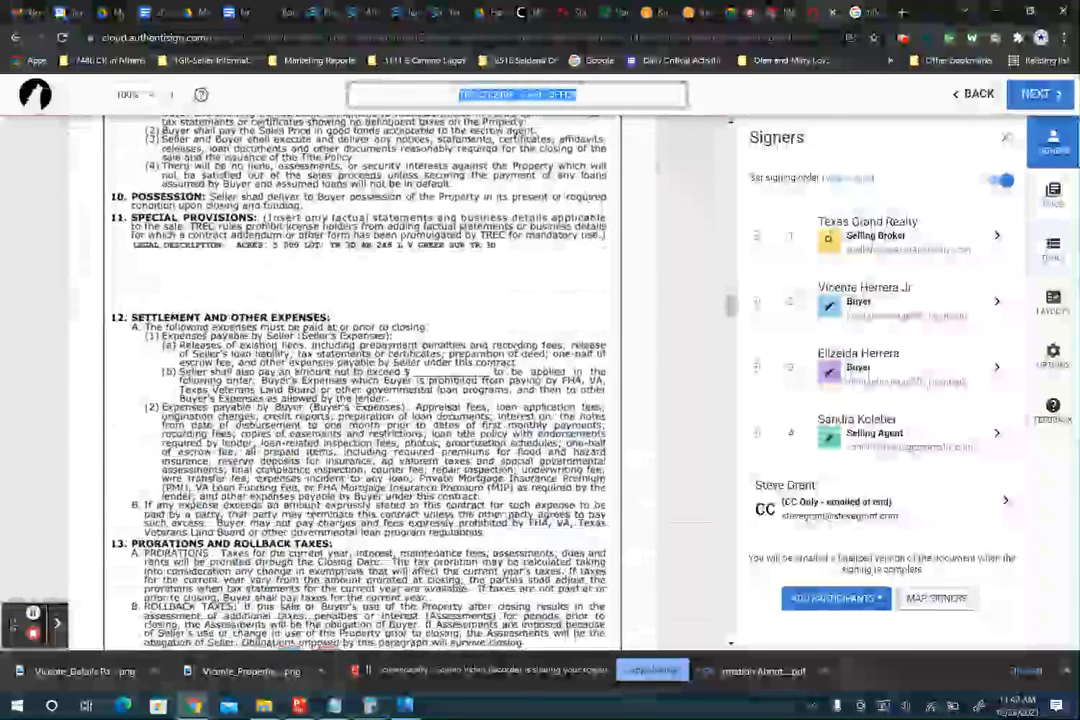
scroll(362, 400, "down", 5)
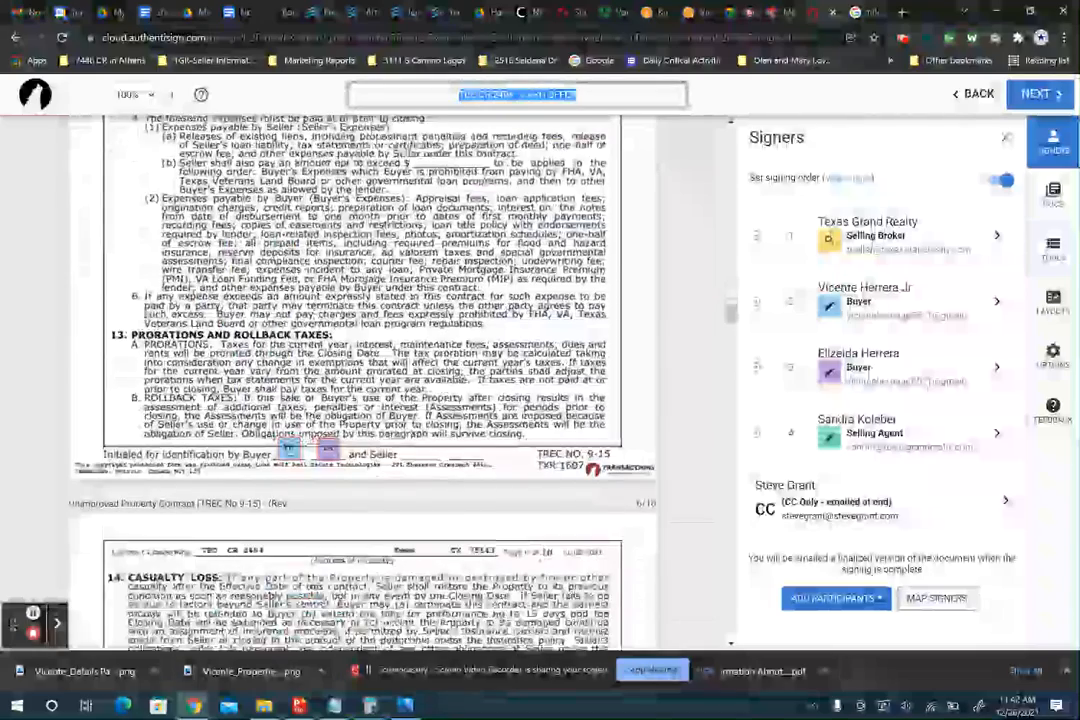
scroll(362, 400, "down", 6)
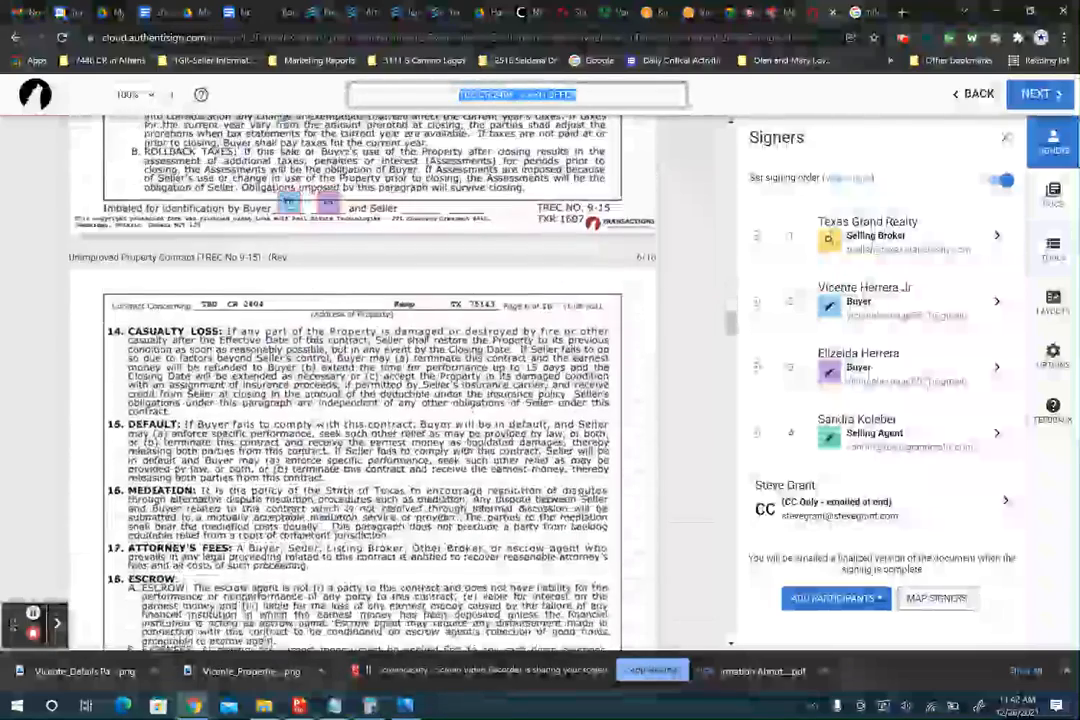
scroll(362, 400, "down", 6)
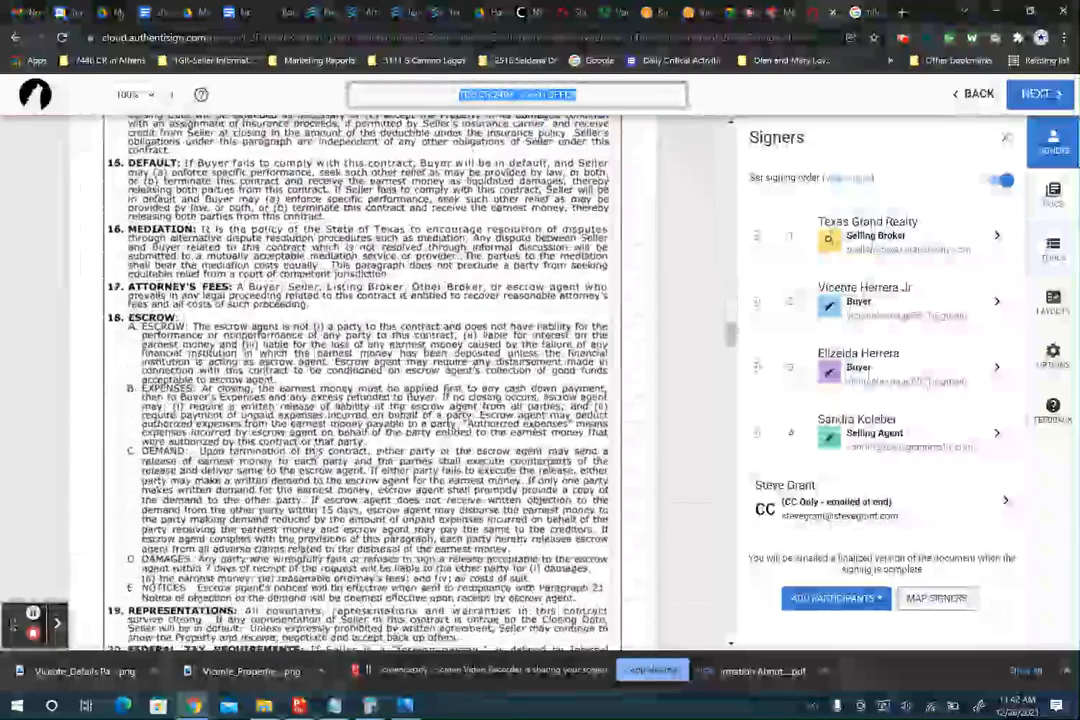
scroll(362, 400, "down", 9)
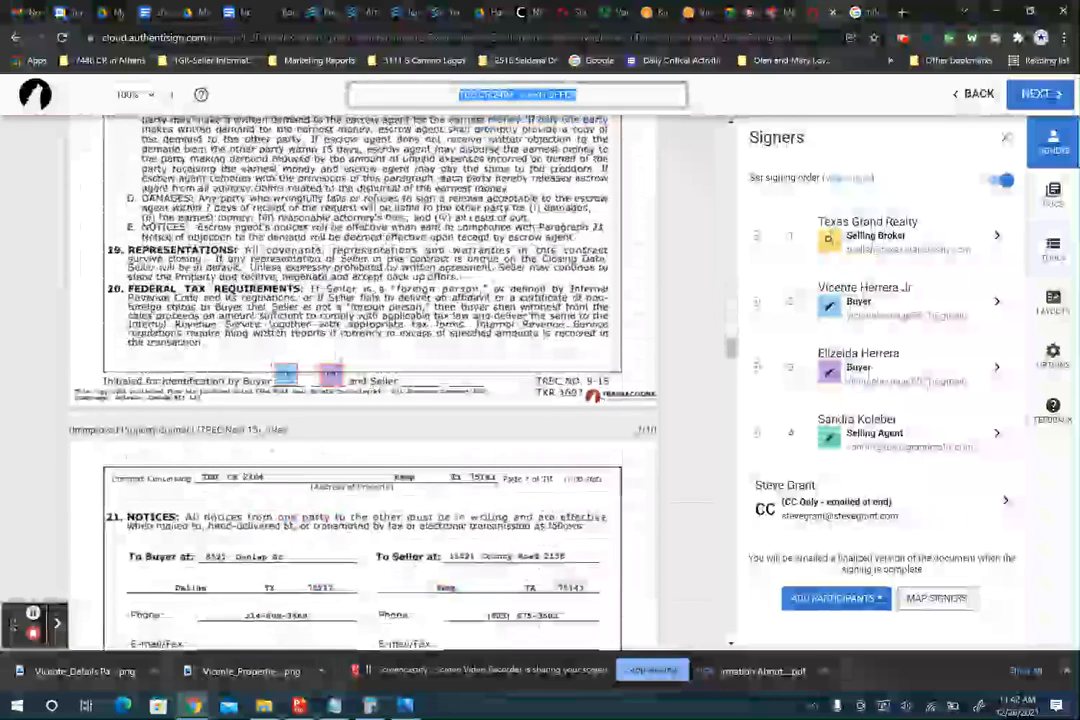
scroll(362, 400, "down", 6)
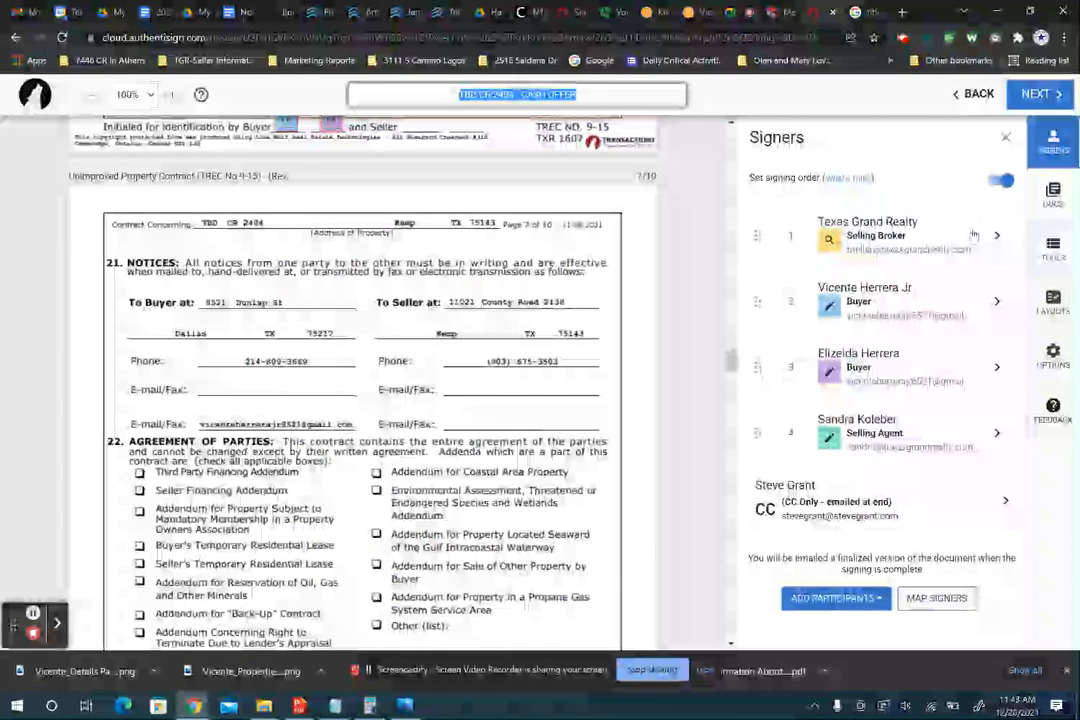
- Move the buyer's single-line text field onto the seller's E-mail/Fax line on page 7
left_click(1053, 249)
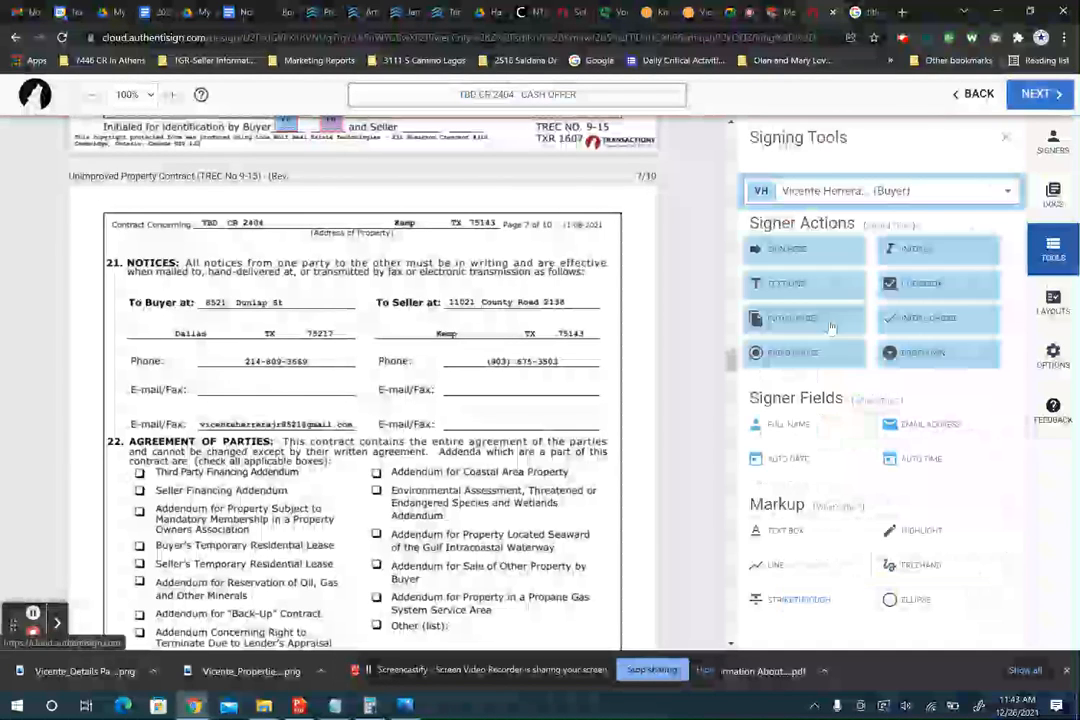
left_click(790, 284)
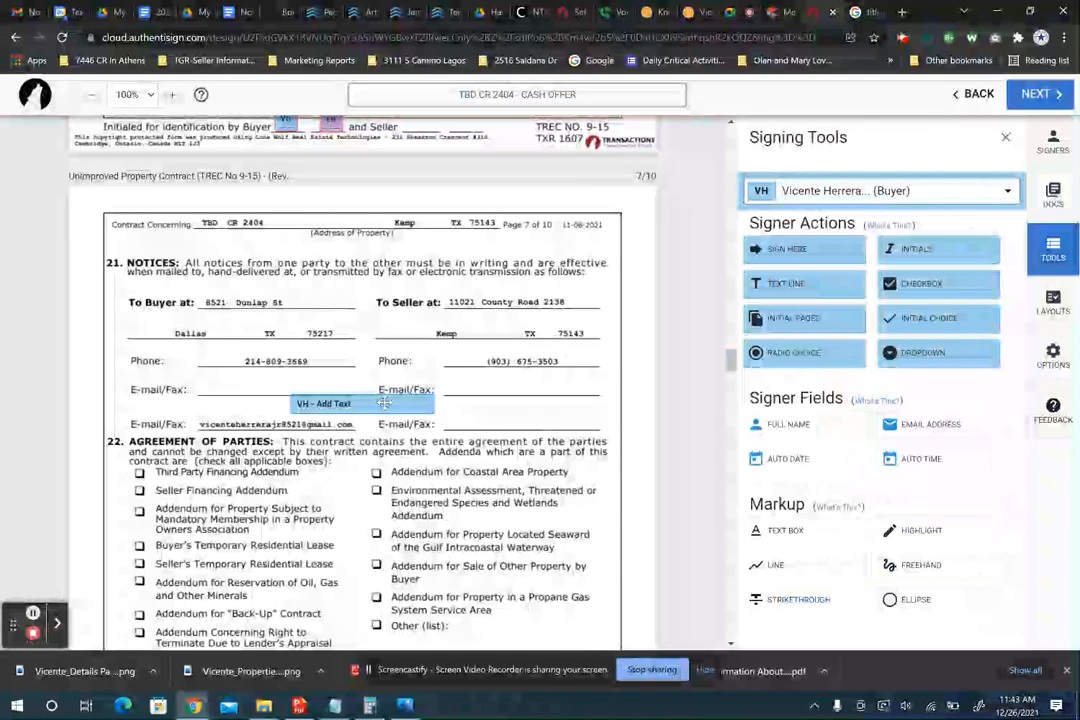
left_click_drag(384, 403, 520, 420)
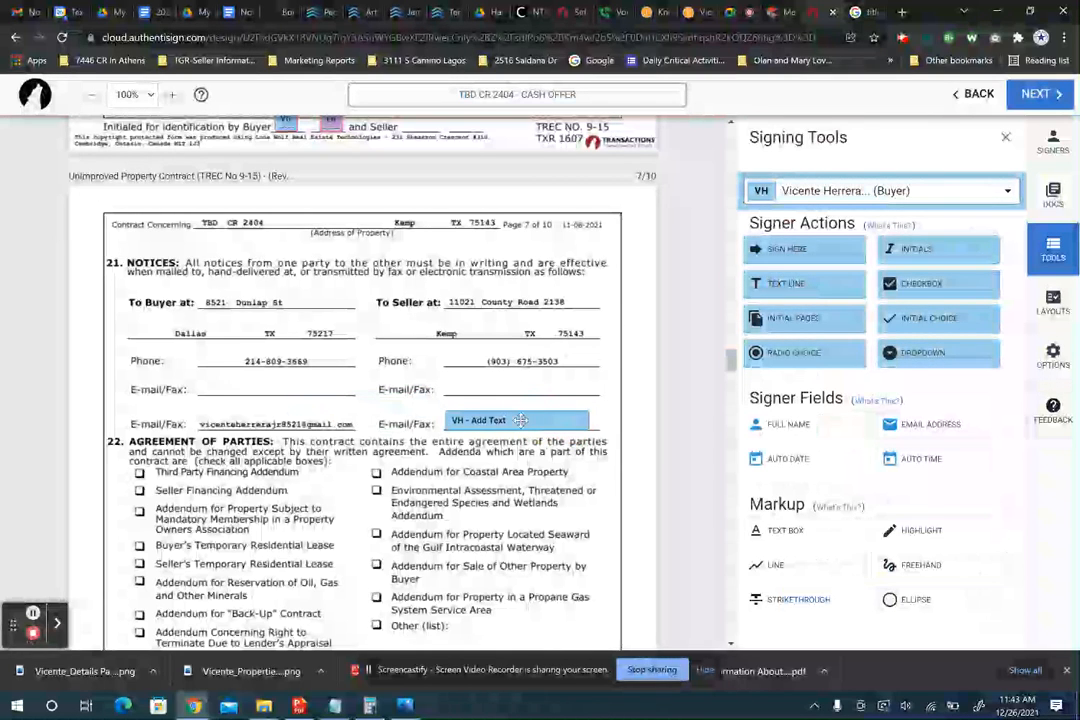
left_click(520, 420)
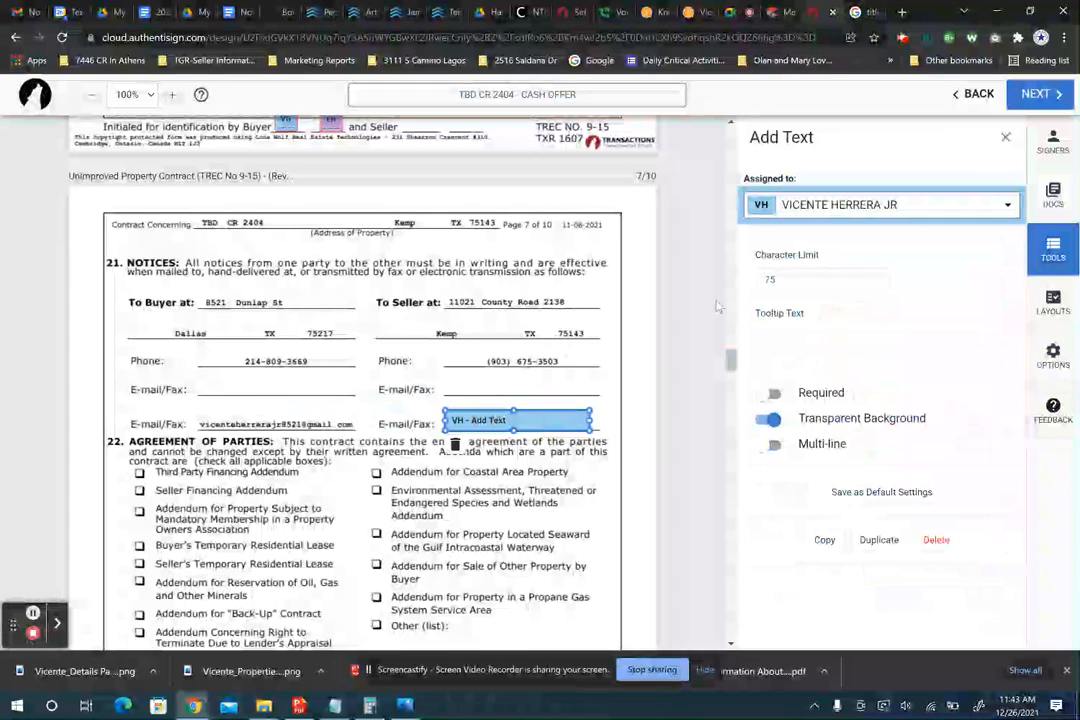
left_click(781, 337)
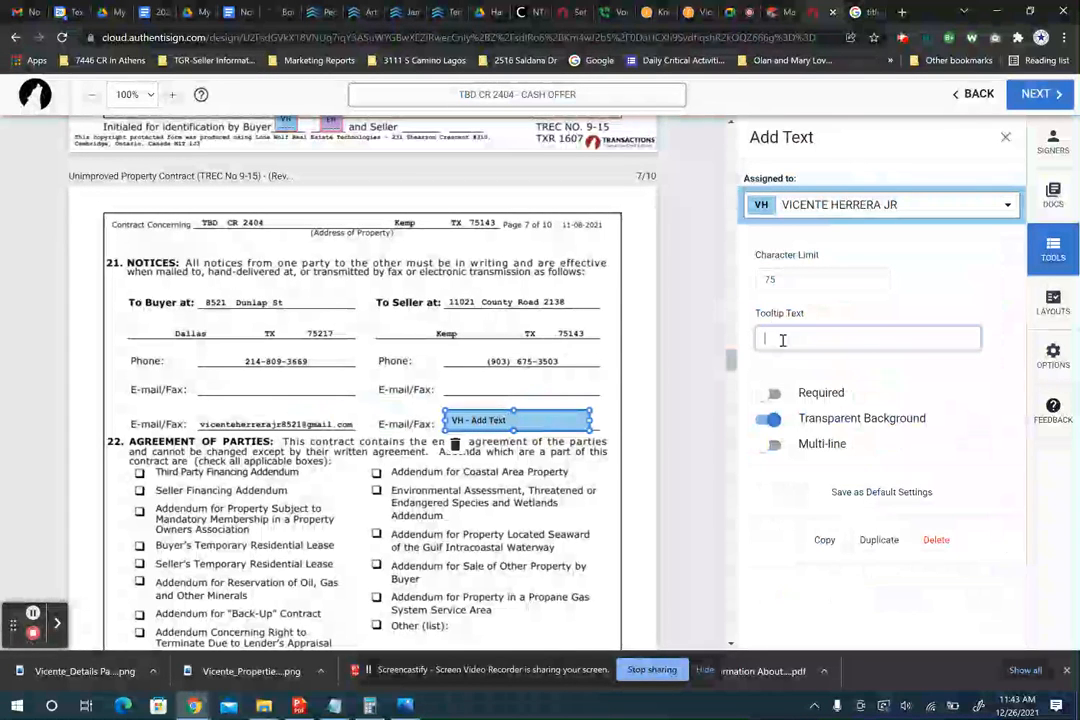
- Clear the text field's tooltip text and delete the field, leaving the seller's line blank
left_click(1052, 255)
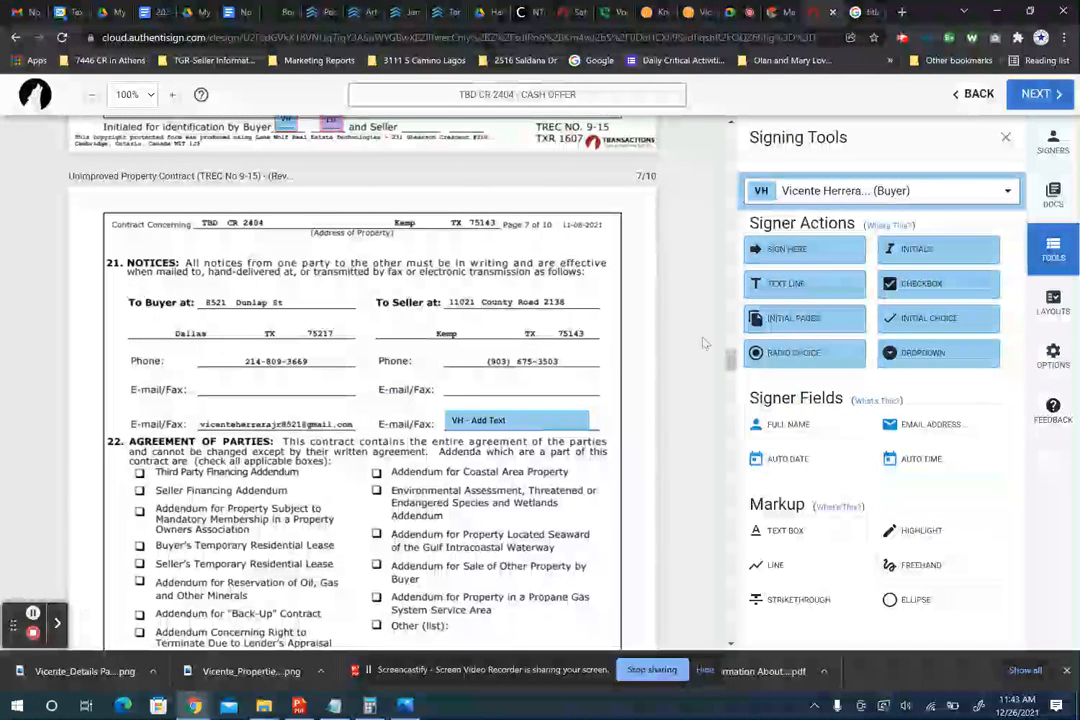
left_click(515, 420)
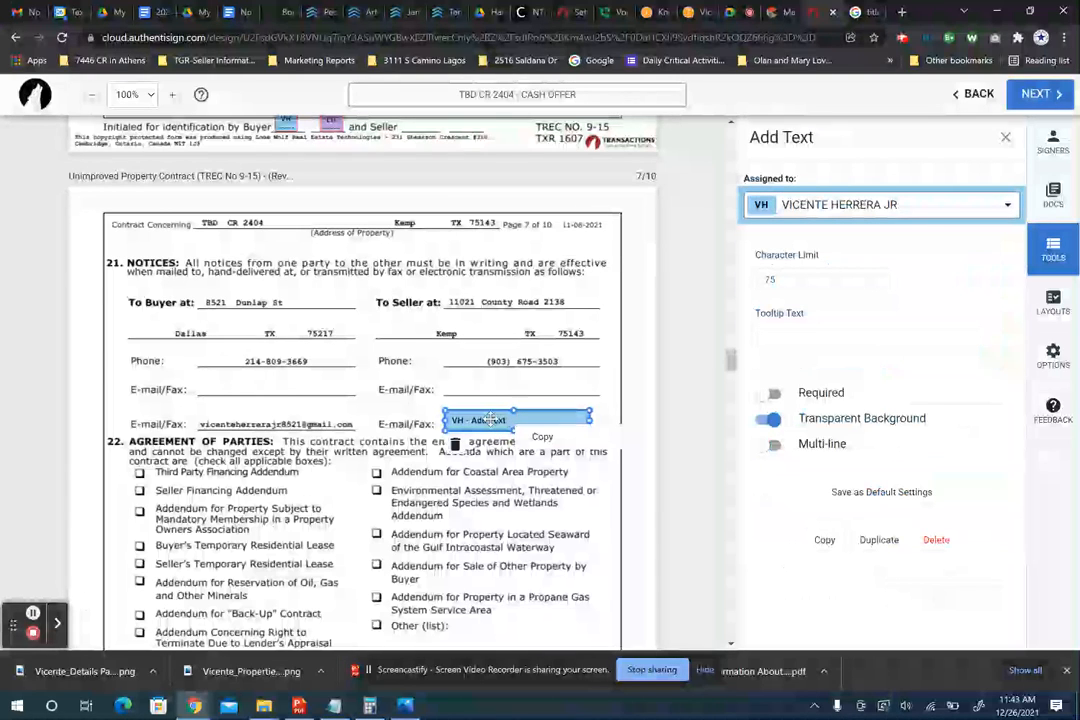
left_click(489, 420)
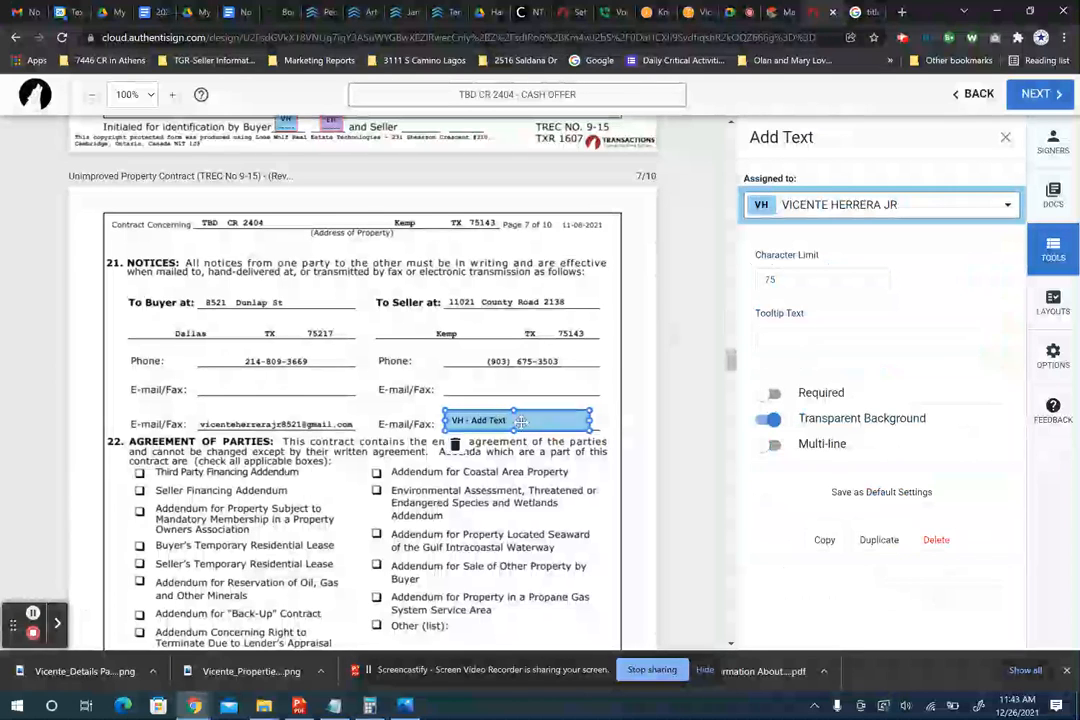
left_click(811, 344)
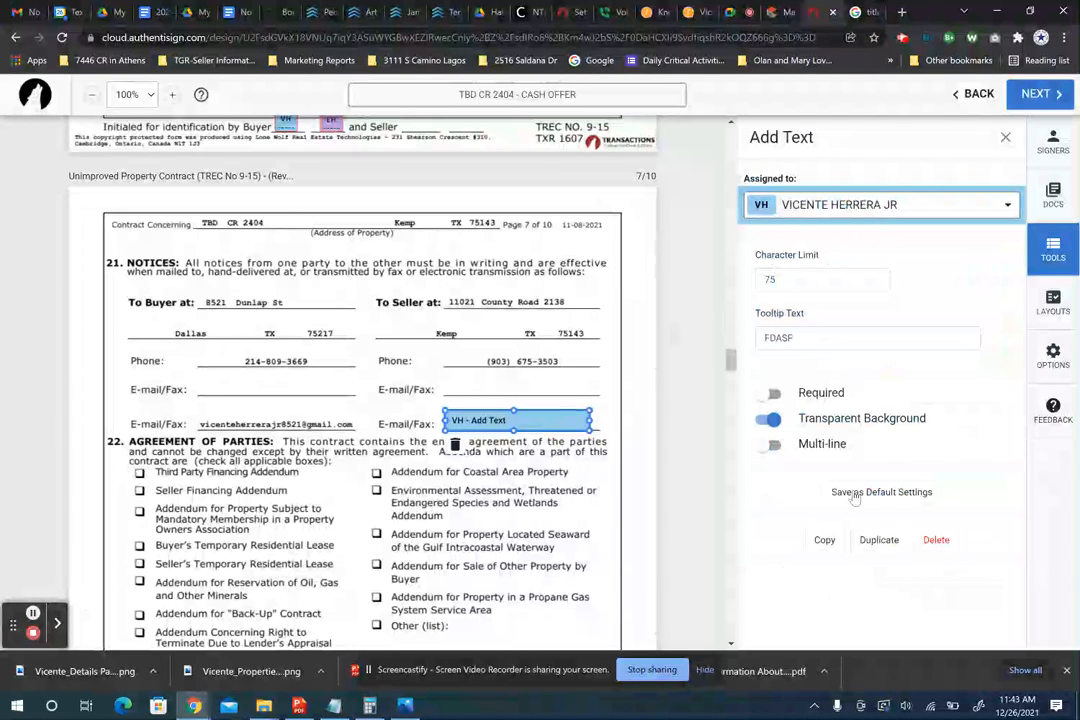
left_click_drag(802, 343, 750, 339)
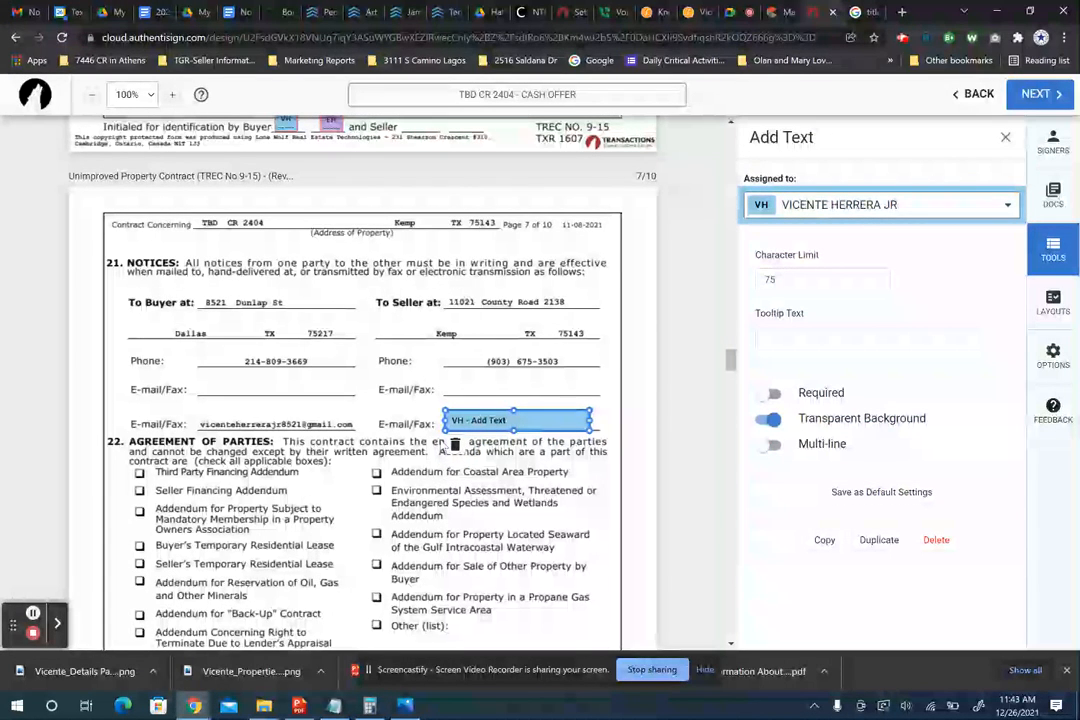
left_click(455, 445)
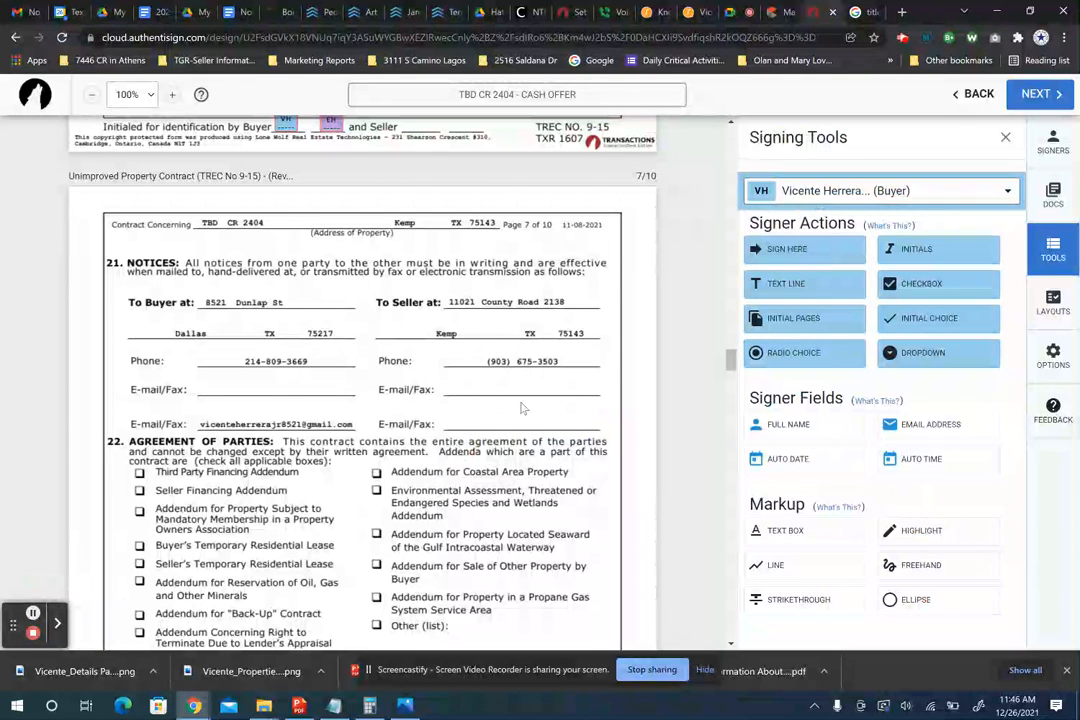
- Place an empty text box on the seller's E-mail/Fax line on page 7
left_click(784, 535)
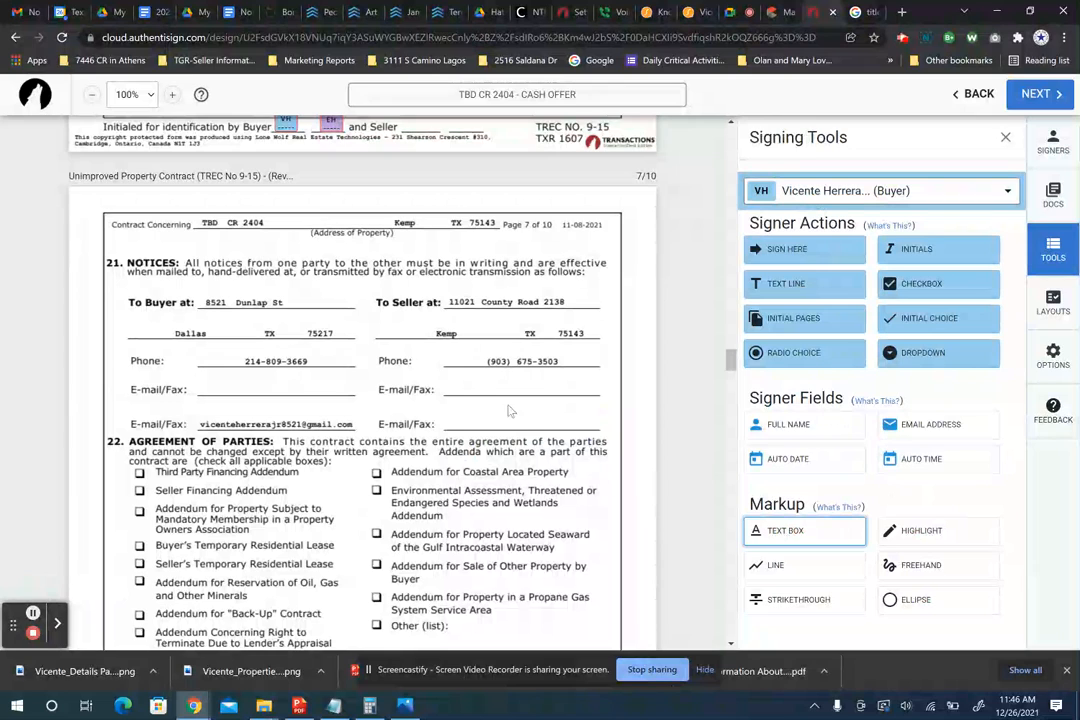
left_click(460, 422)
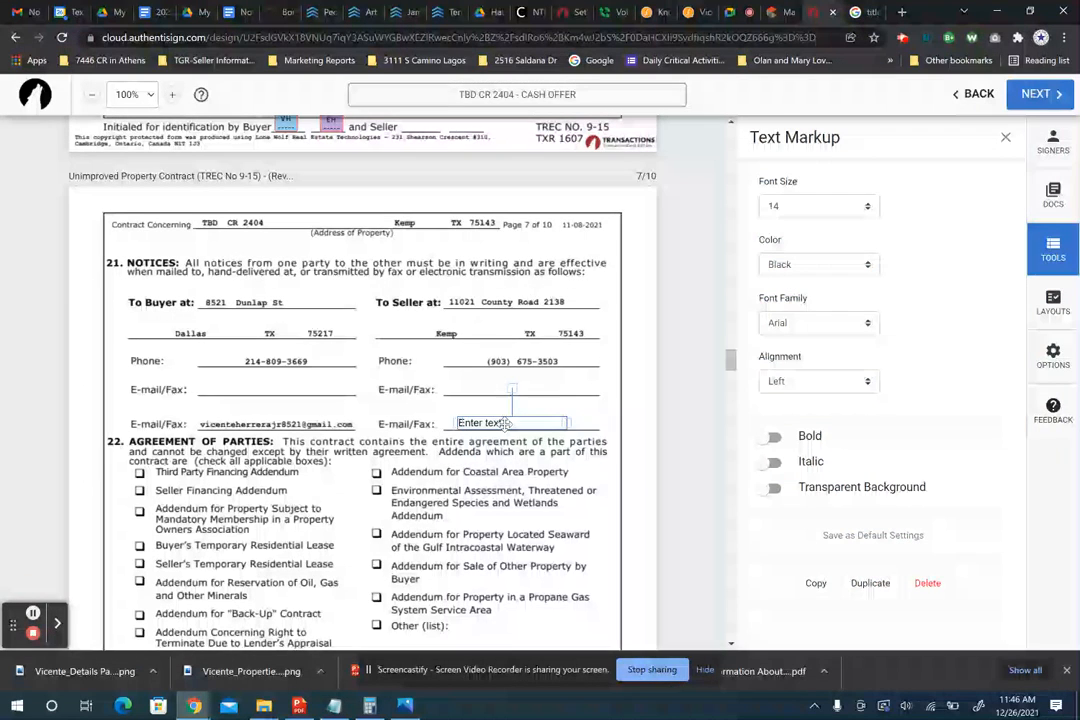
double_click(503, 424)
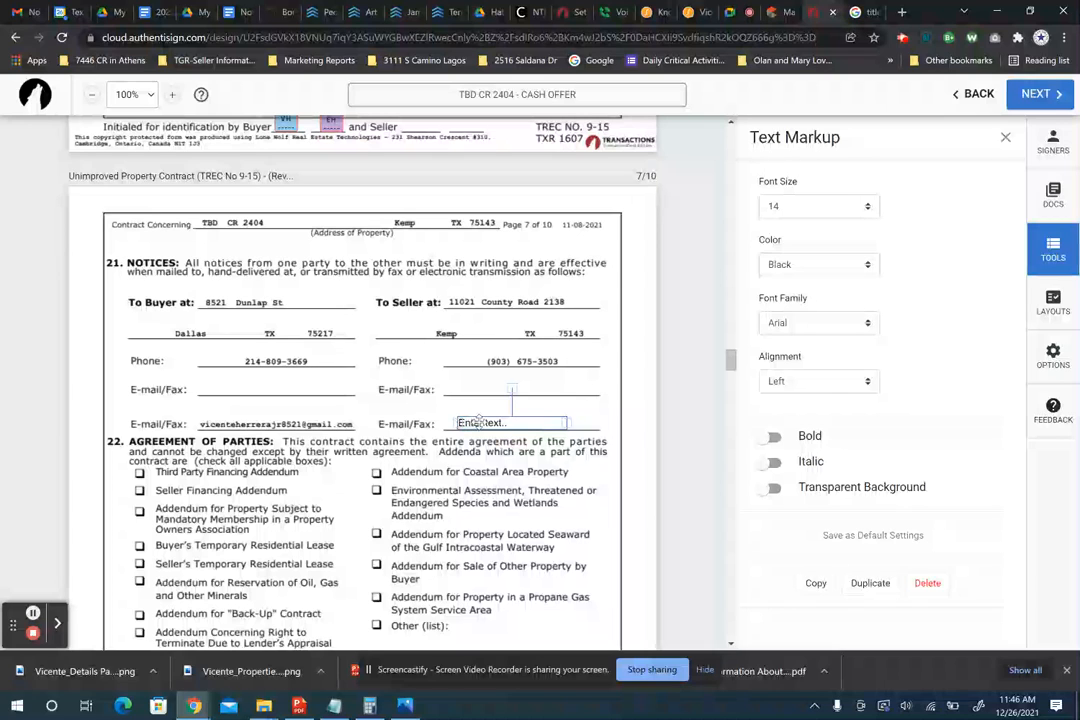
left_click(479, 421)
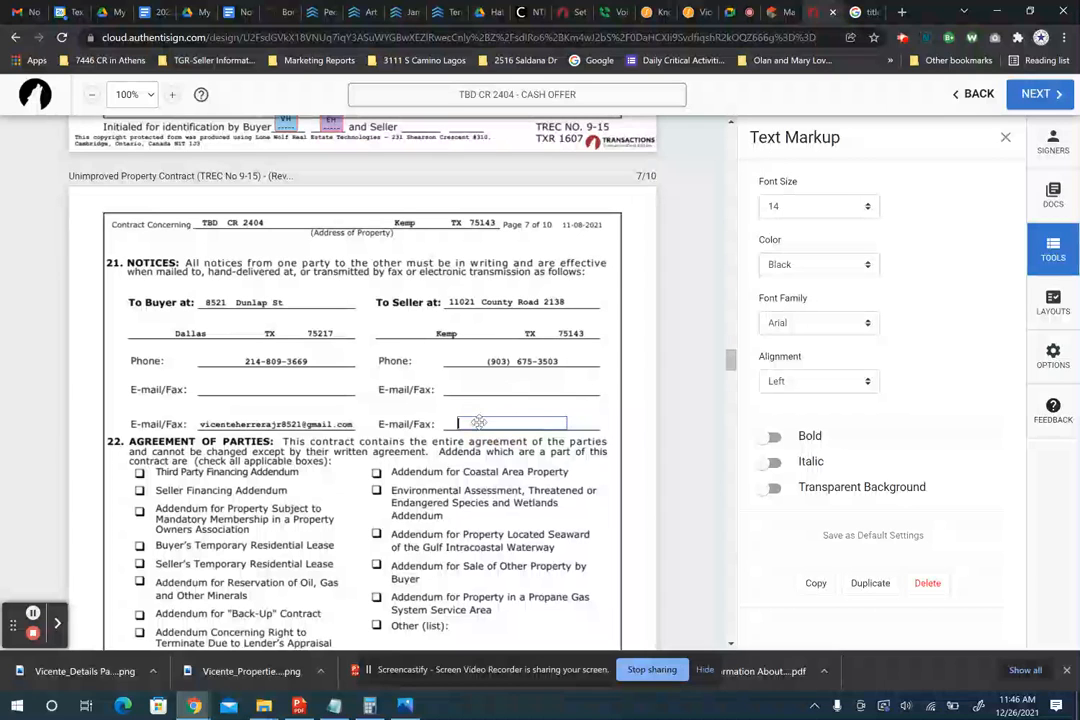
- Copy the listing agent's e-mail from the MLS listing, paste it into the text box, and align it on the line
left_click(783, 14)
left_click_drag(200, 366, 62, 368)
key("ctrl+c")
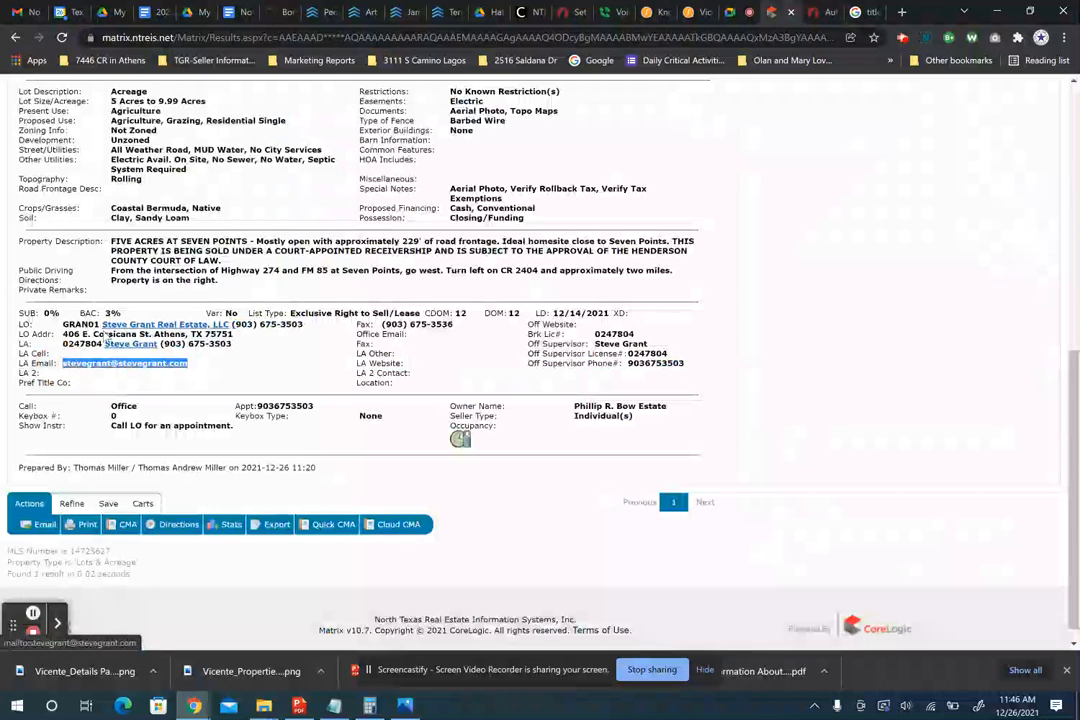
left_click(815, 12)
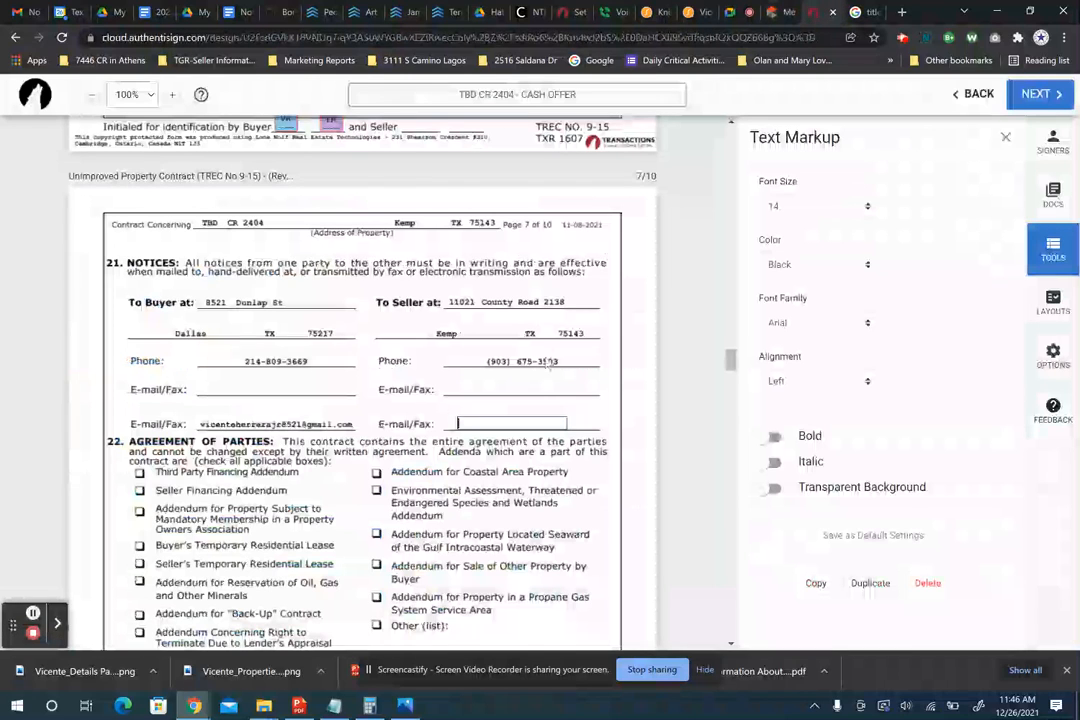
left_click(522, 421)
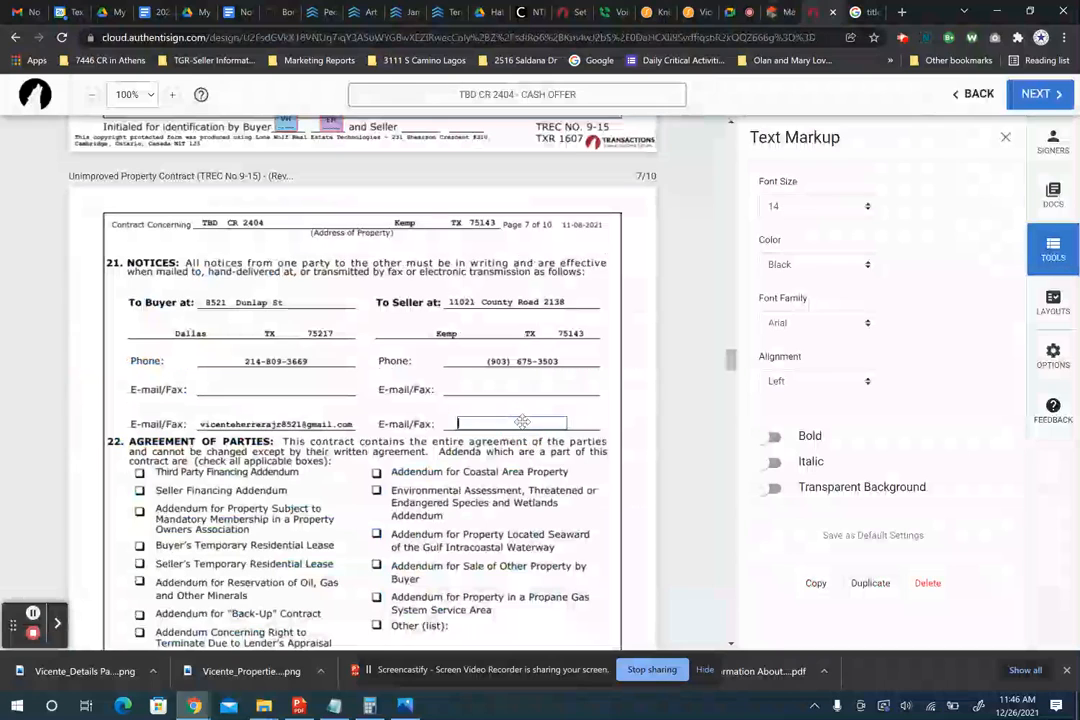
key("ctrl+v")
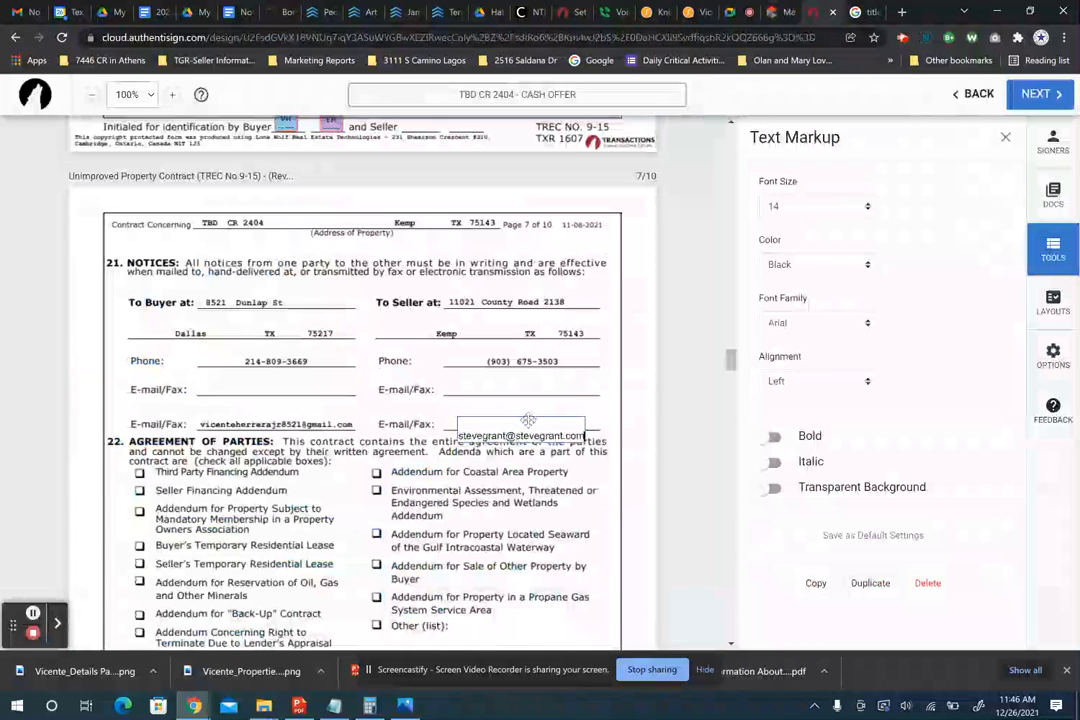
left_click(585, 421)
left_click_drag(557, 429, 549, 418)
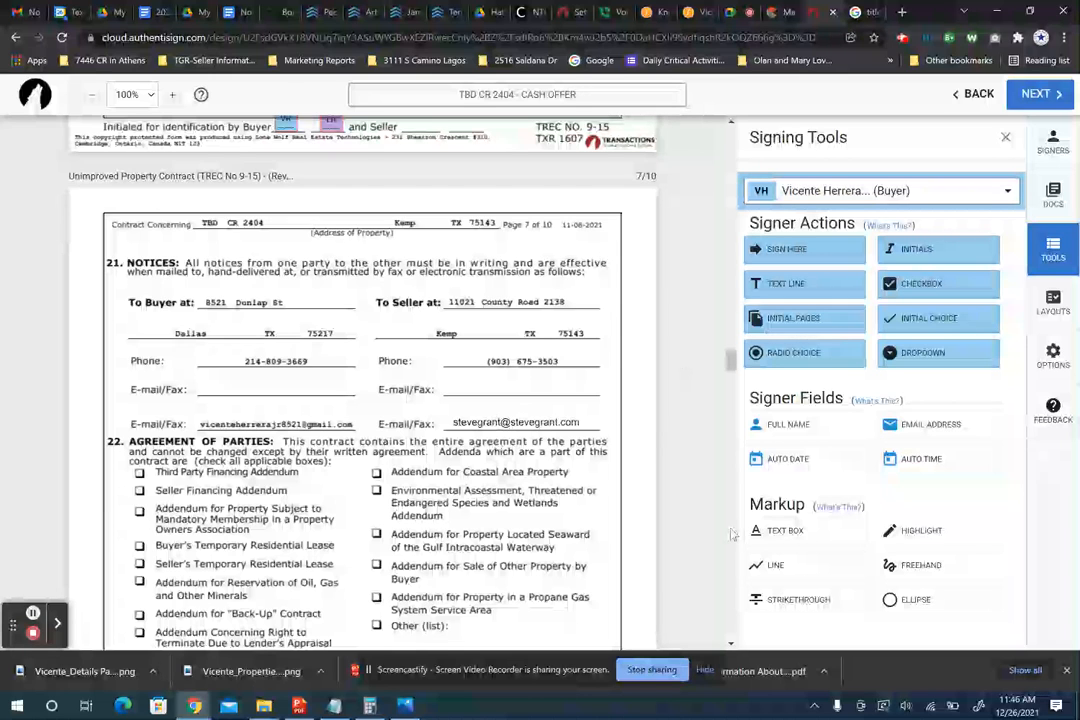
- Review page 7 and nudge the e-mail text into its final position
scroll(730, 535, "up", 20)
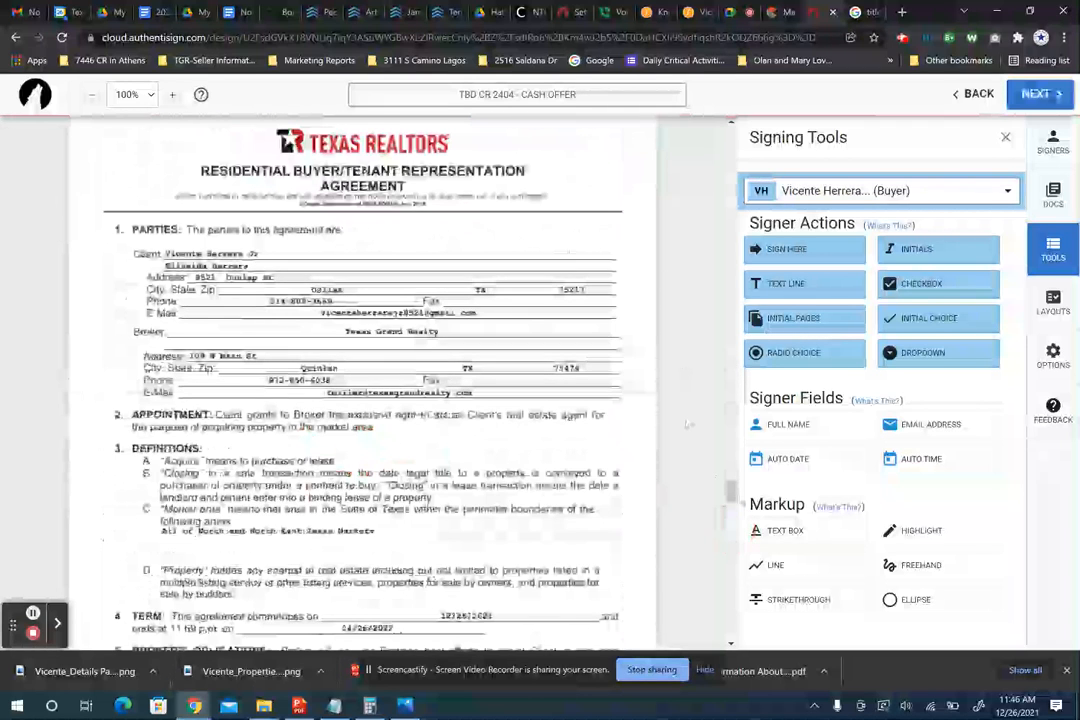
left_click(731, 494)
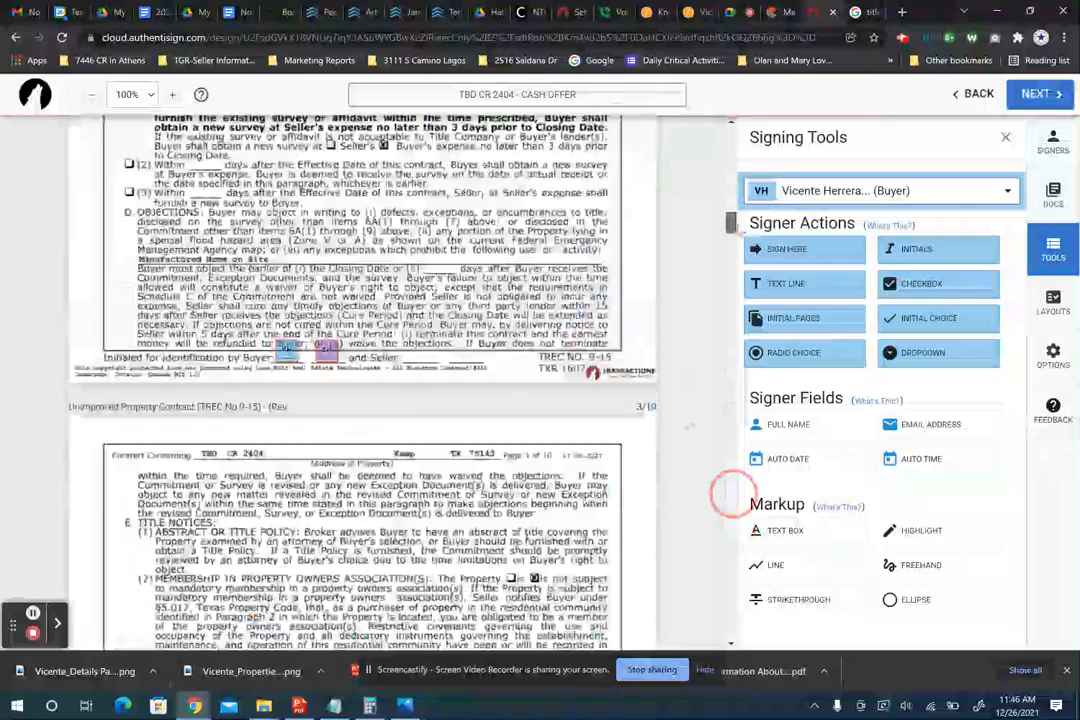
scroll(733, 494, "up", 7)
scroll(733, 494, "down", 20)
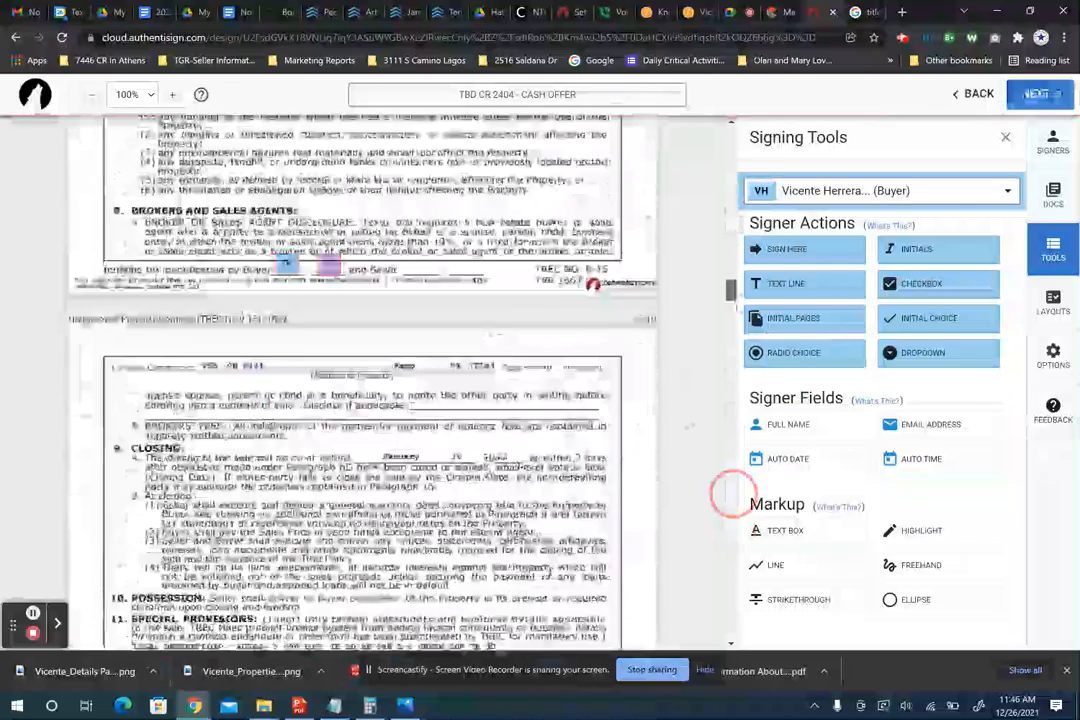
scroll(733, 494, "down", 20)
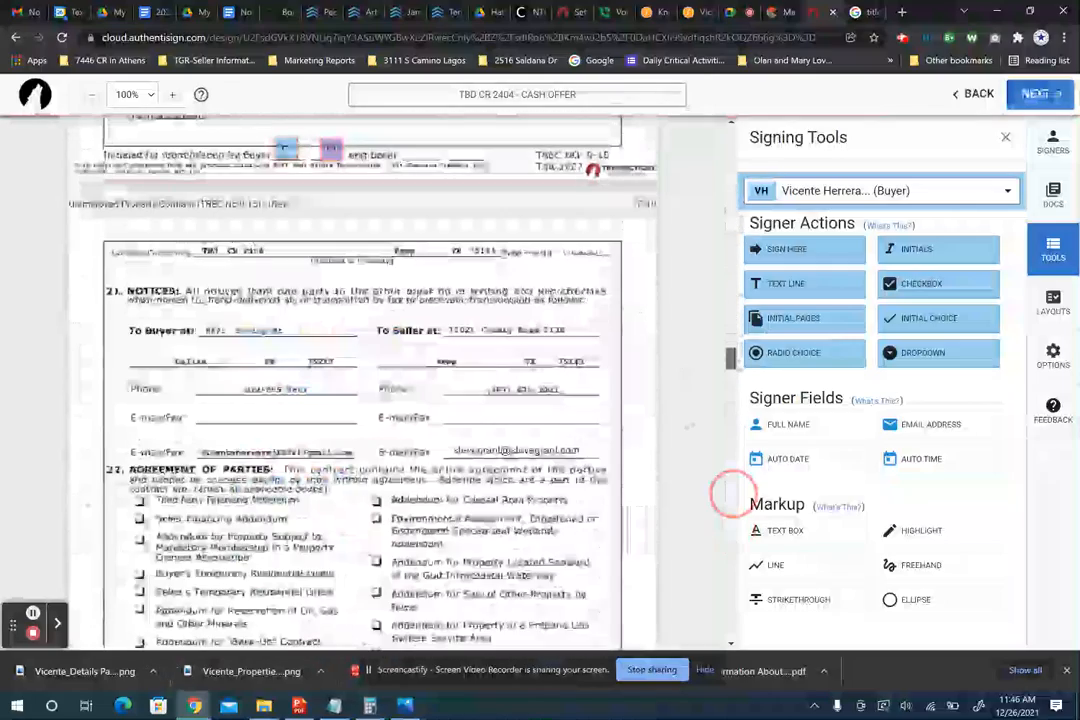
left_click_drag(731, 358, 731, 360)
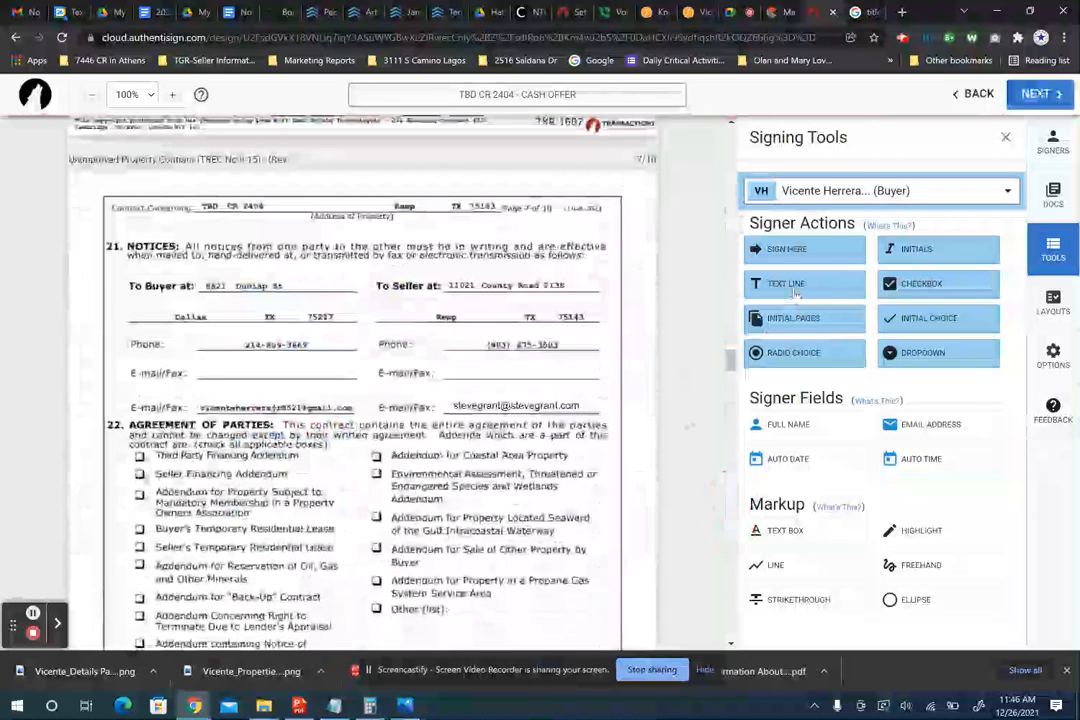
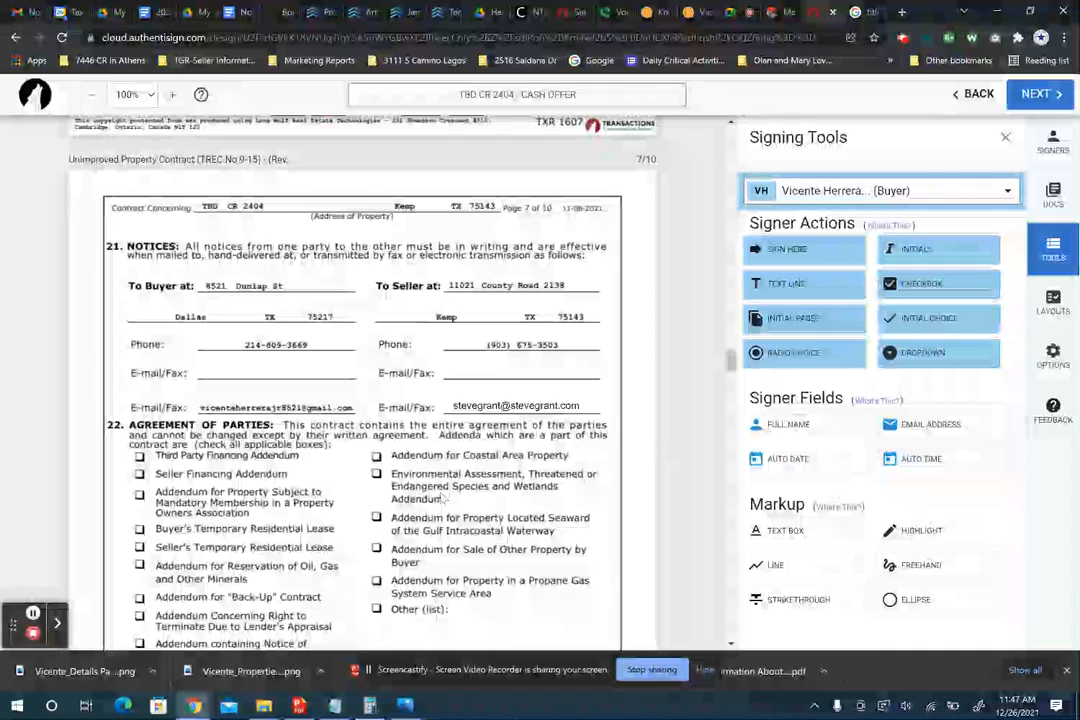
- Review the fields down to the buyer representation signature page and lower the broker's MM/dd/yyyy date field slightly
scroll(443, 497, "down", 1)
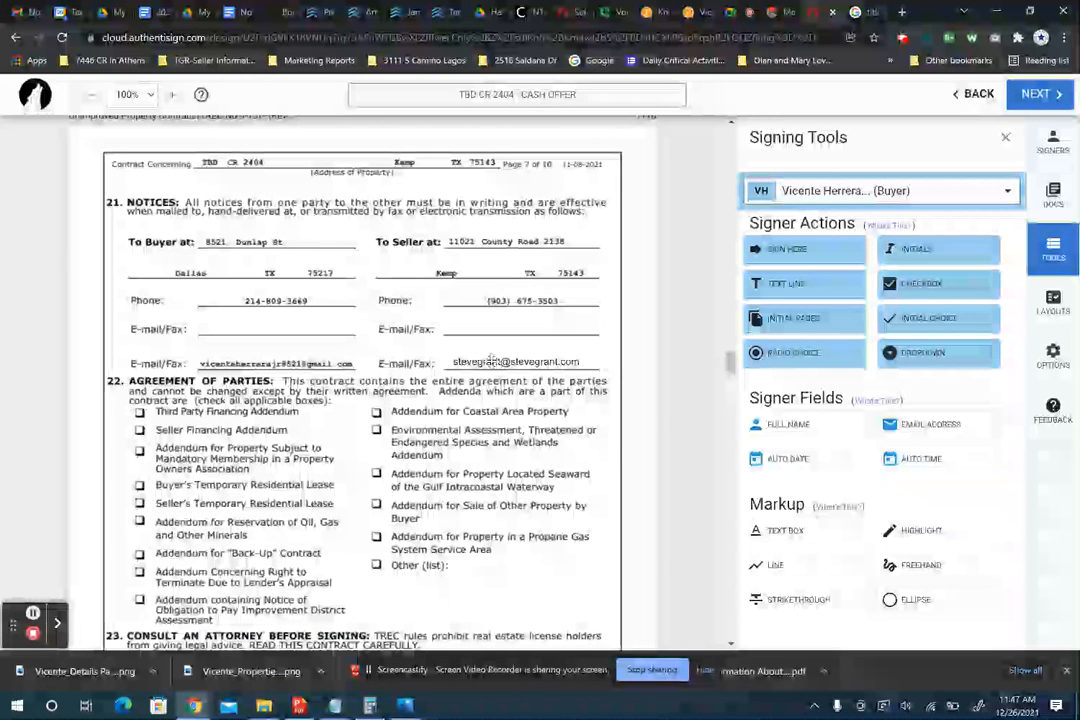
scroll(410, 472, "down", 3)
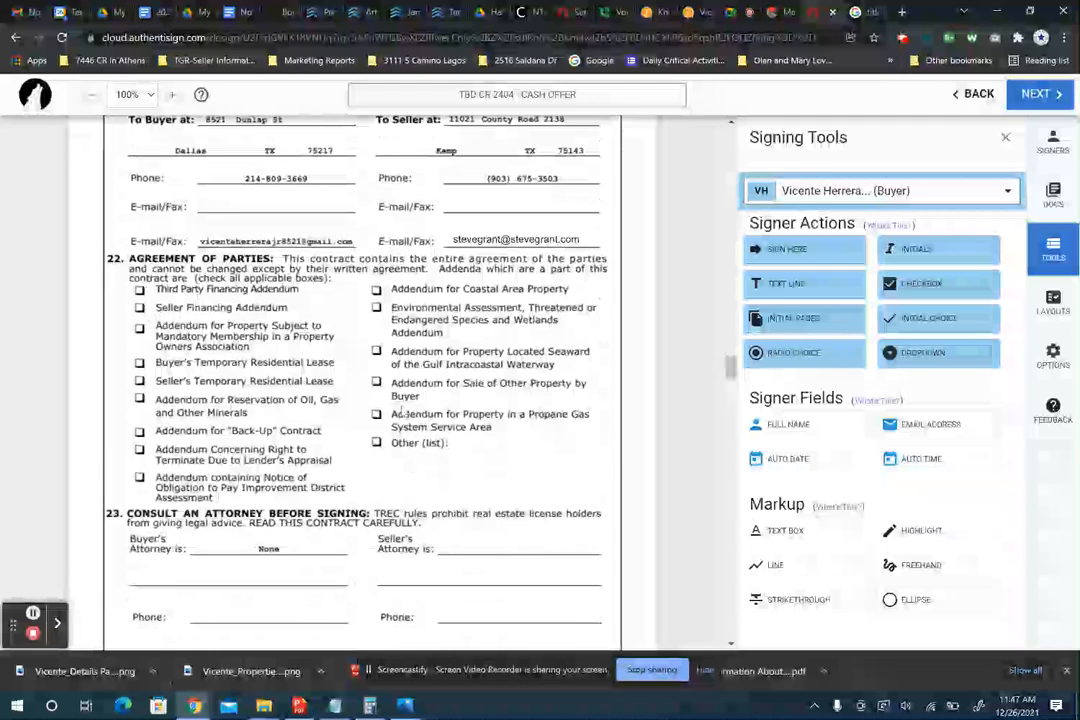
scroll(405, 413, "down", 5)
scroll(405, 413, "down", 15)
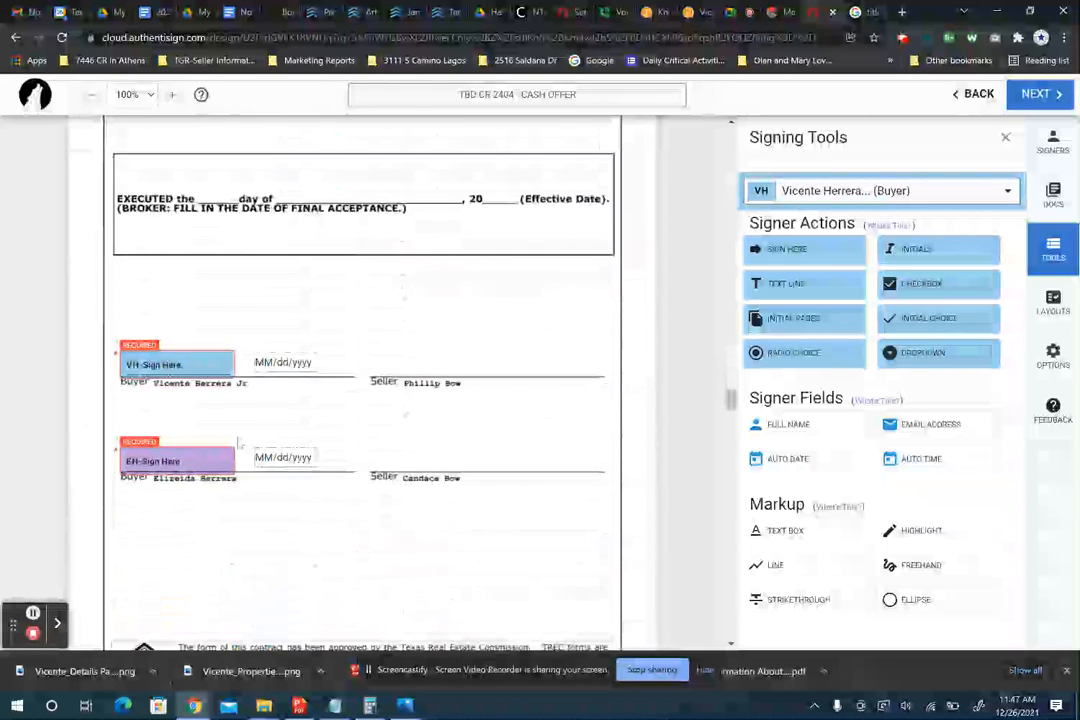
scroll(410, 413, "down", 1)
scroll(418, 415, "down", 19)
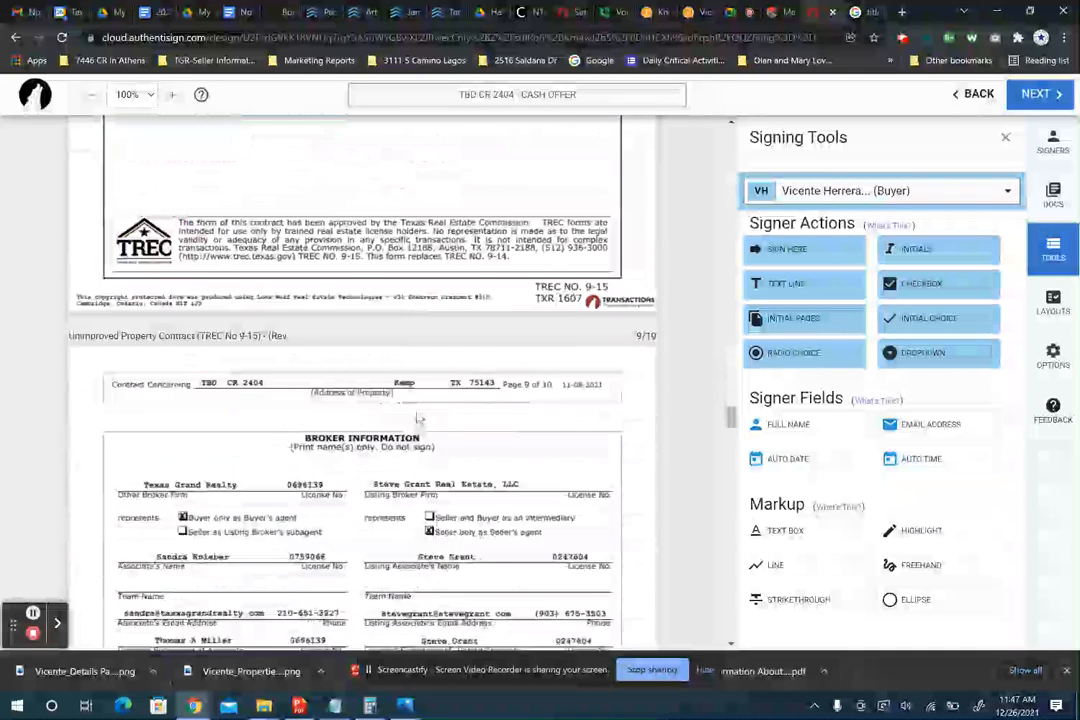
scroll(410, 415, "down", 7)
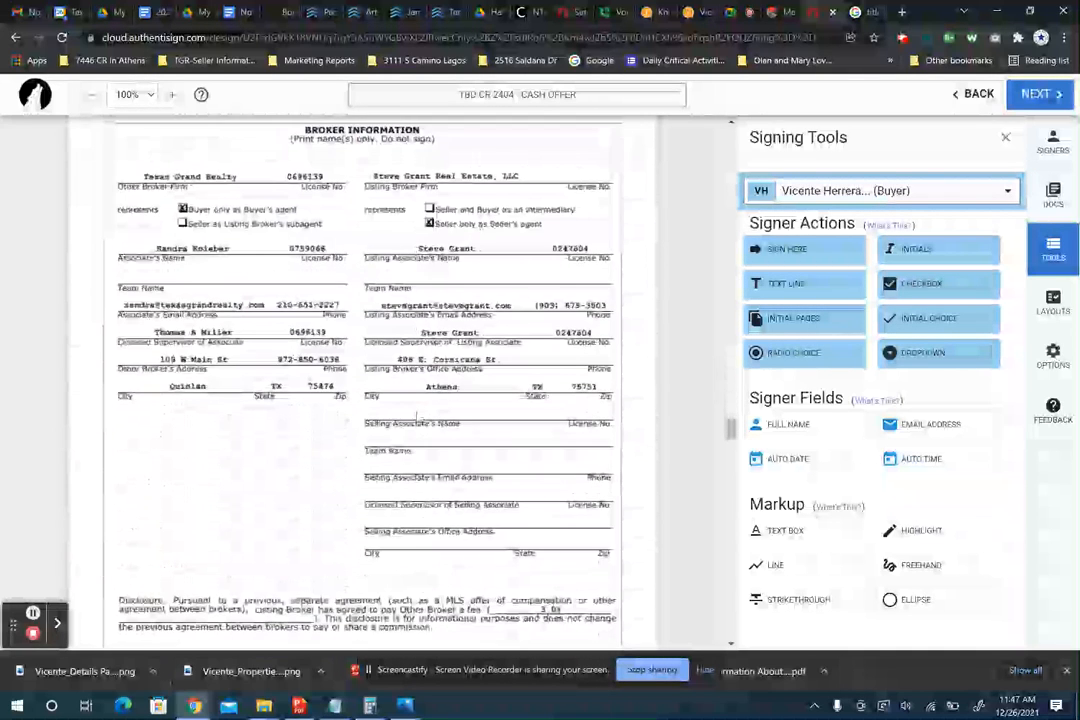
scroll(417, 418, "down", 20)
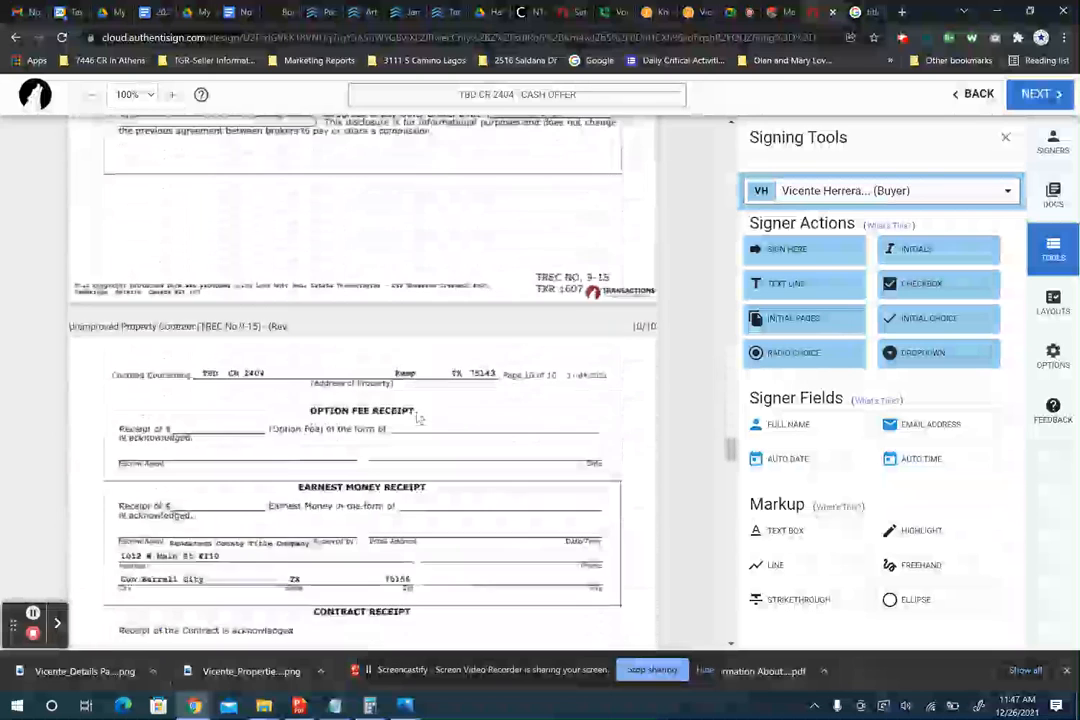
scroll(418, 418, "down", 15)
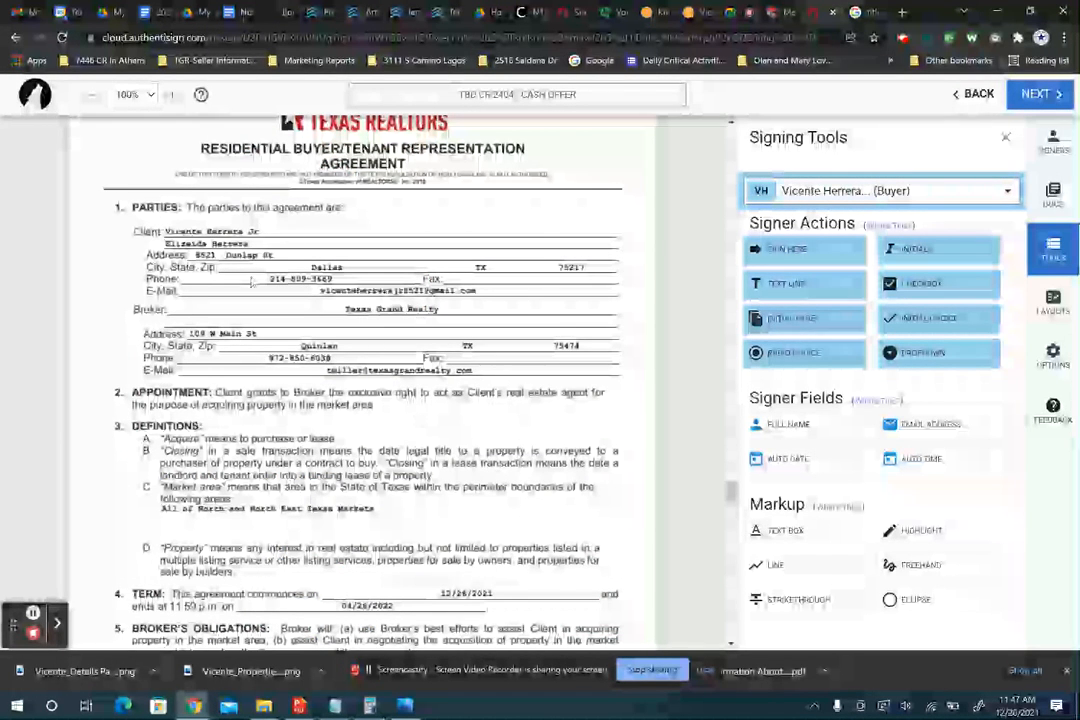
scroll(362, 392, "down", 2)
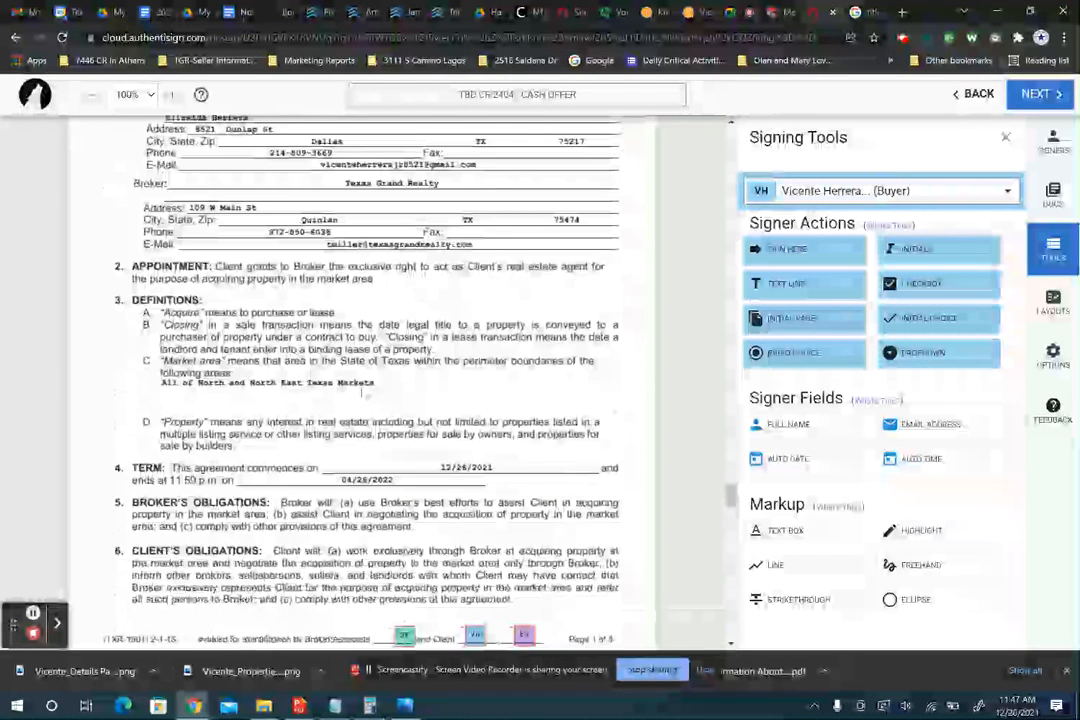
scroll(362, 393, "down", 2)
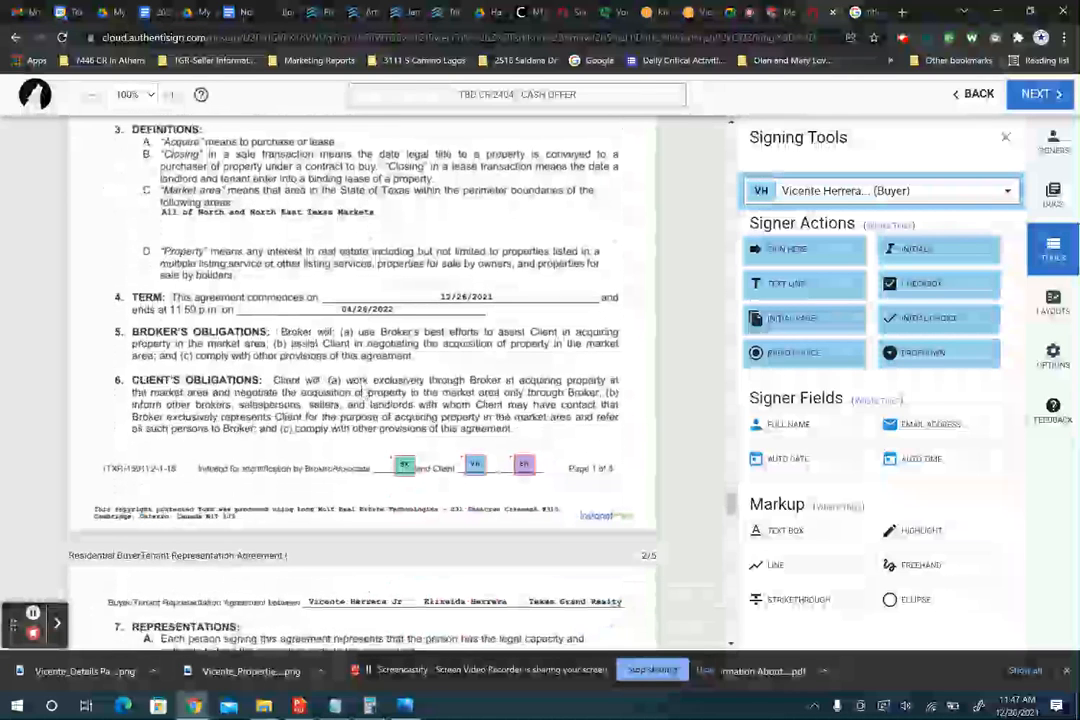
scroll(370, 396, "down", 1)
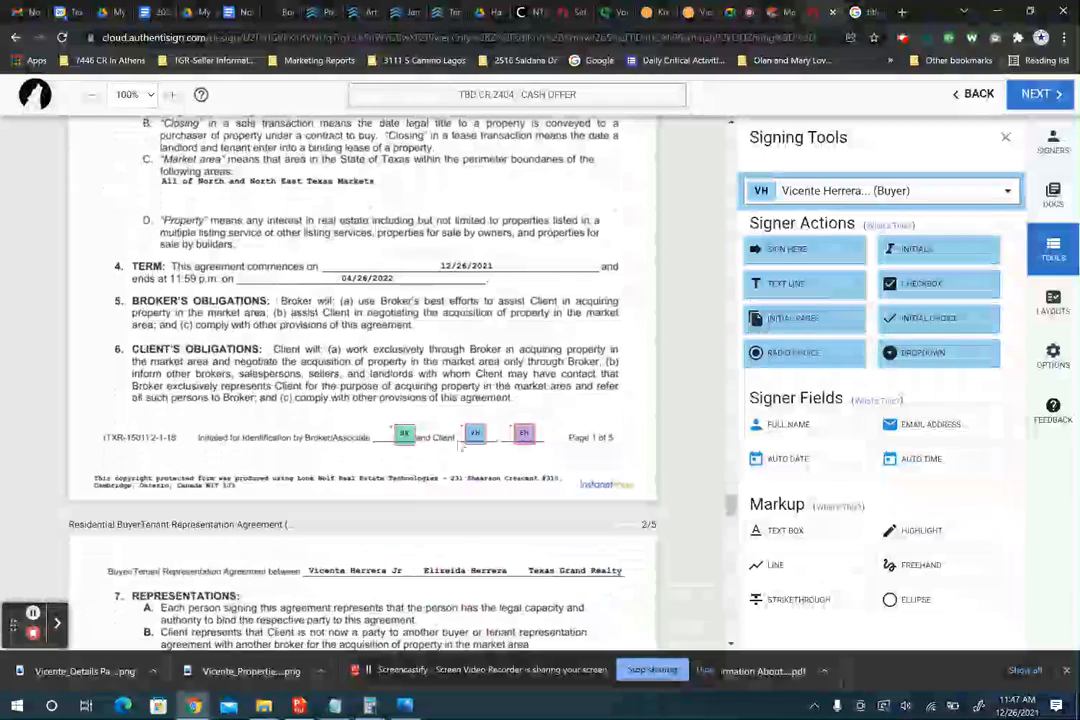
scroll(380, 472, "down", 5)
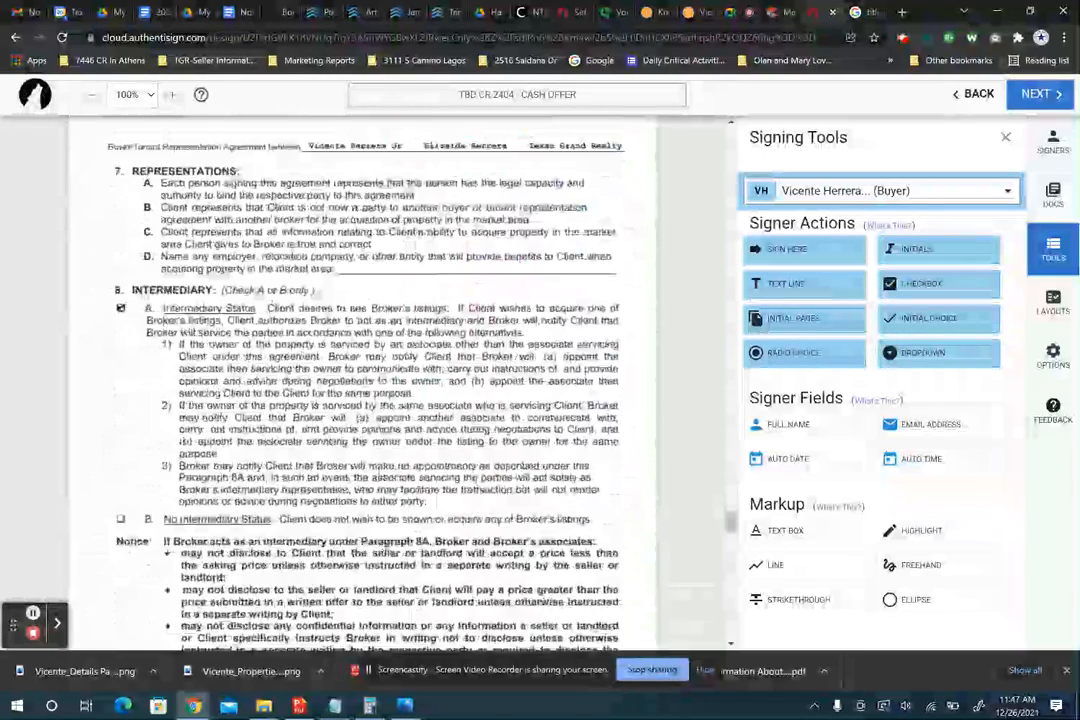
scroll(380, 472, "down", 5)
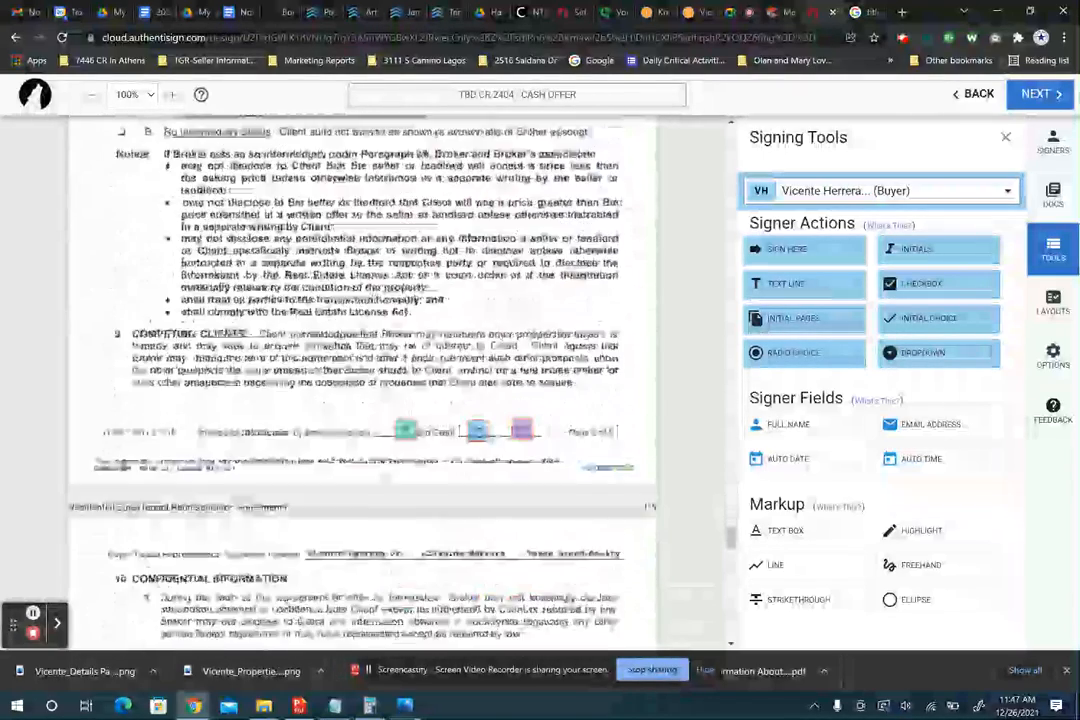
scroll(380, 472, "down", 2)
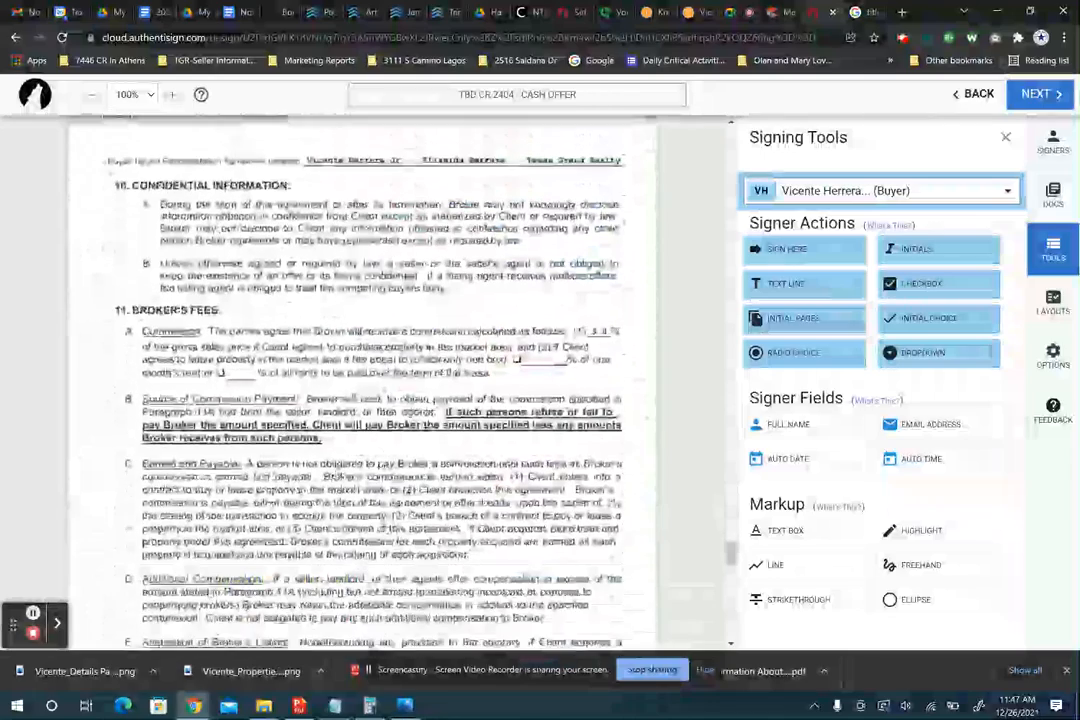
scroll(380, 472, "down", 8)
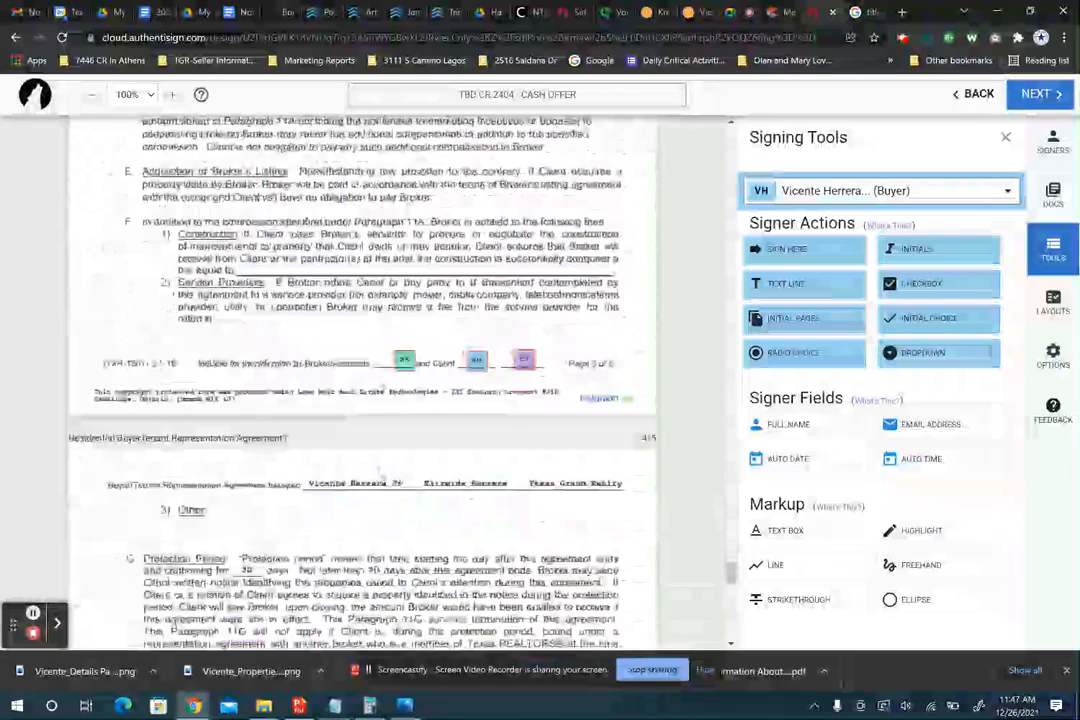
scroll(380, 472, "down", 3)
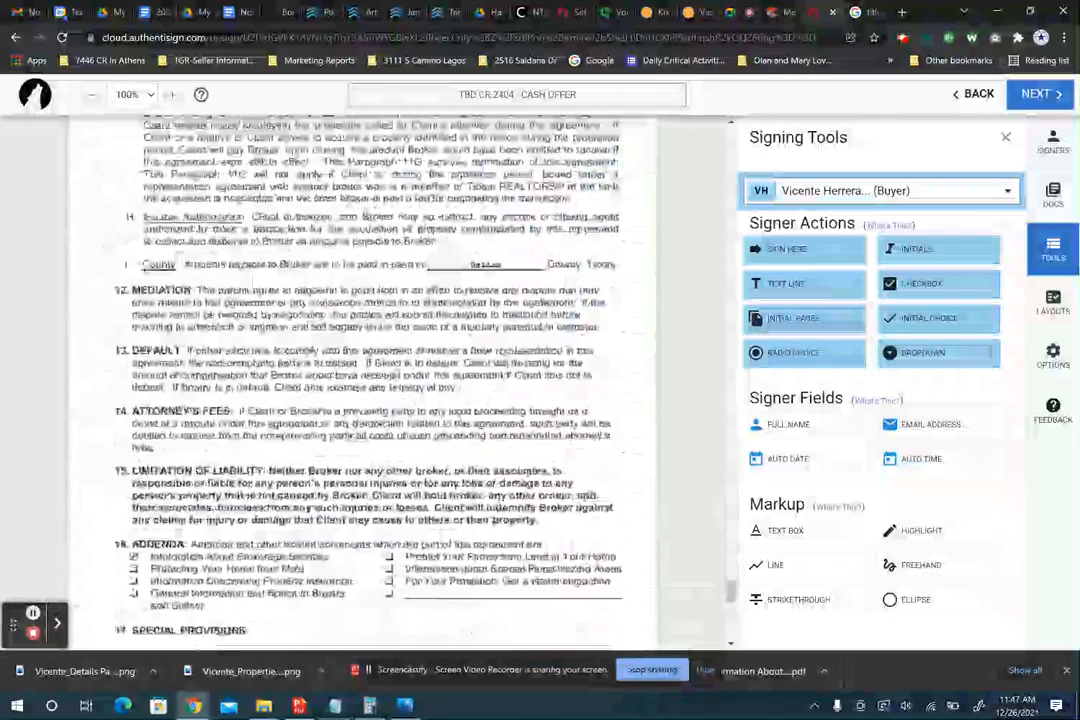
scroll(380, 472, "down", 6)
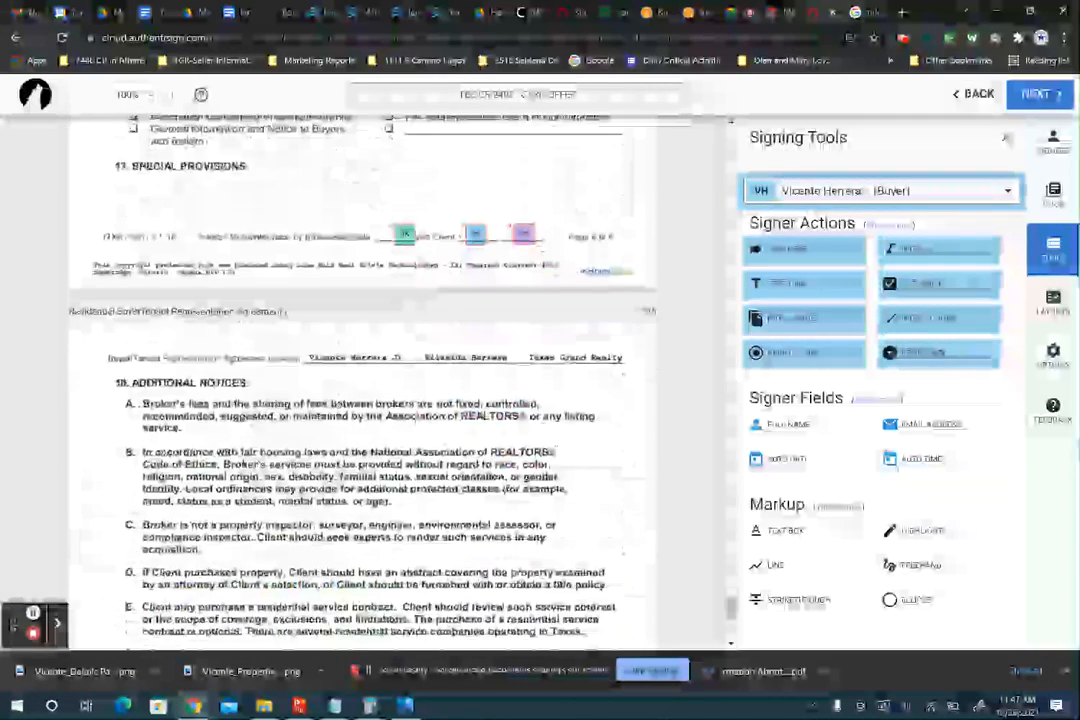
scroll(162, 441, "down", 6)
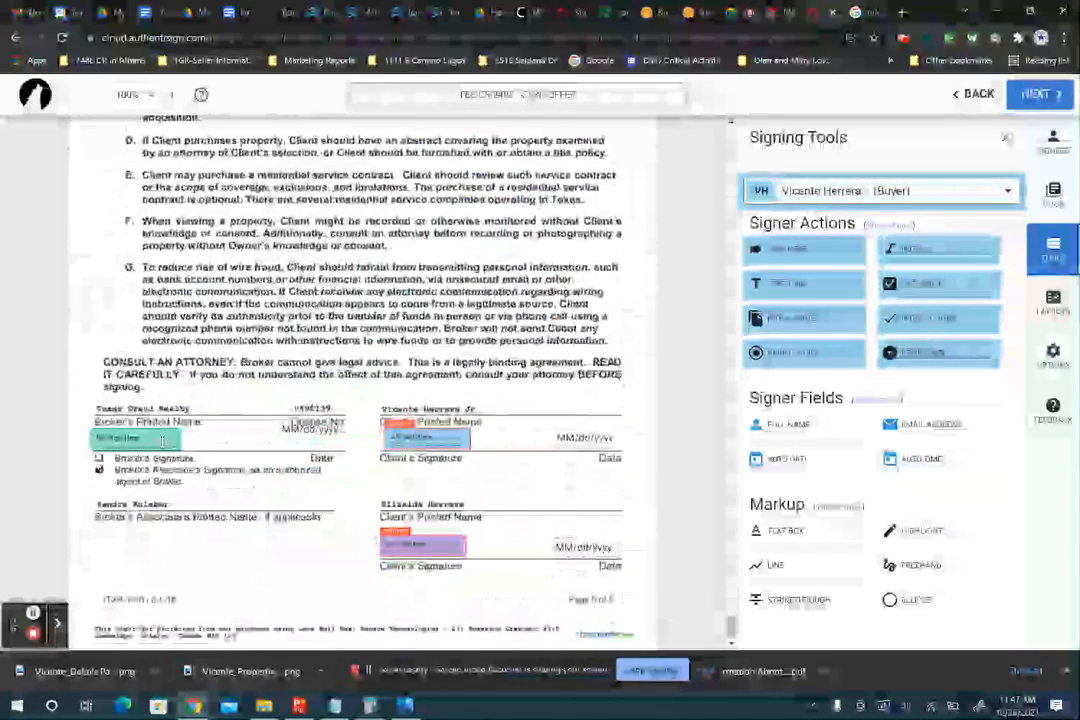
left_click_drag(310, 428, 313, 446)
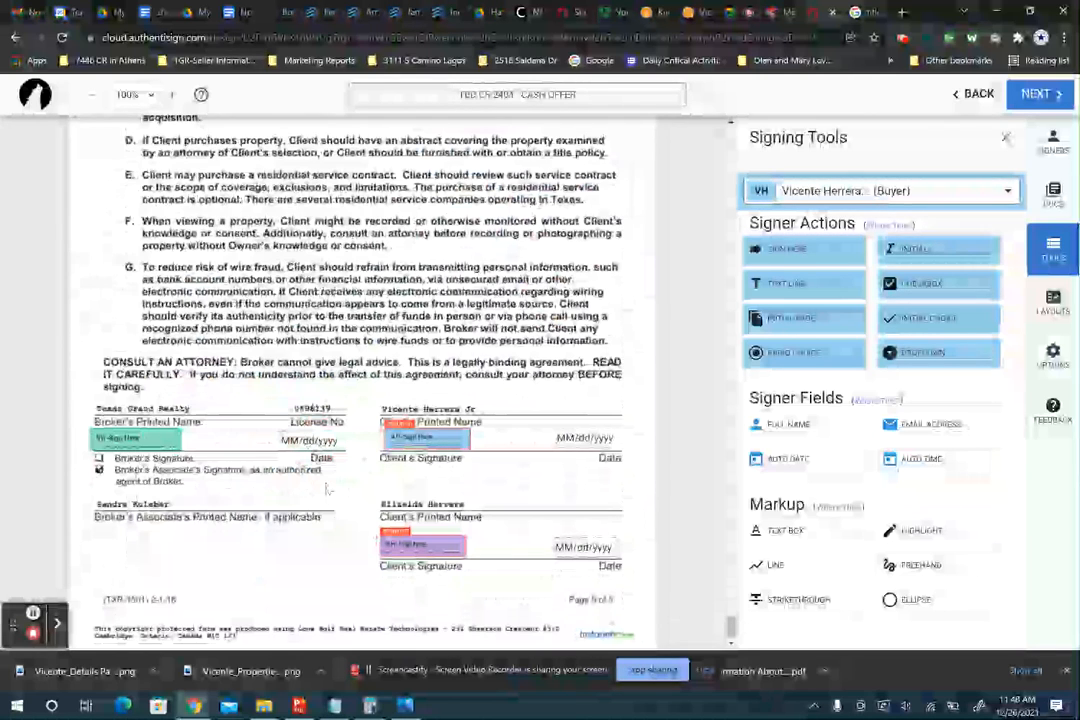
- Back out of finalizing and add buyer initials and signature fields near the page footer
left_click(1040, 95)
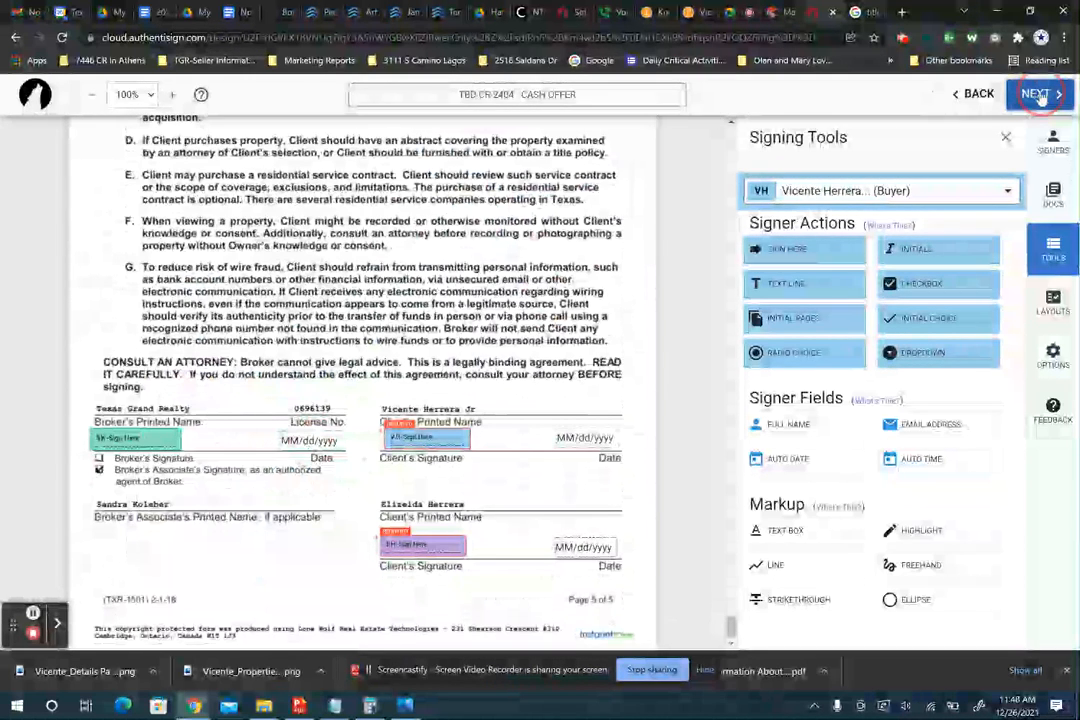
left_click(440, 442)
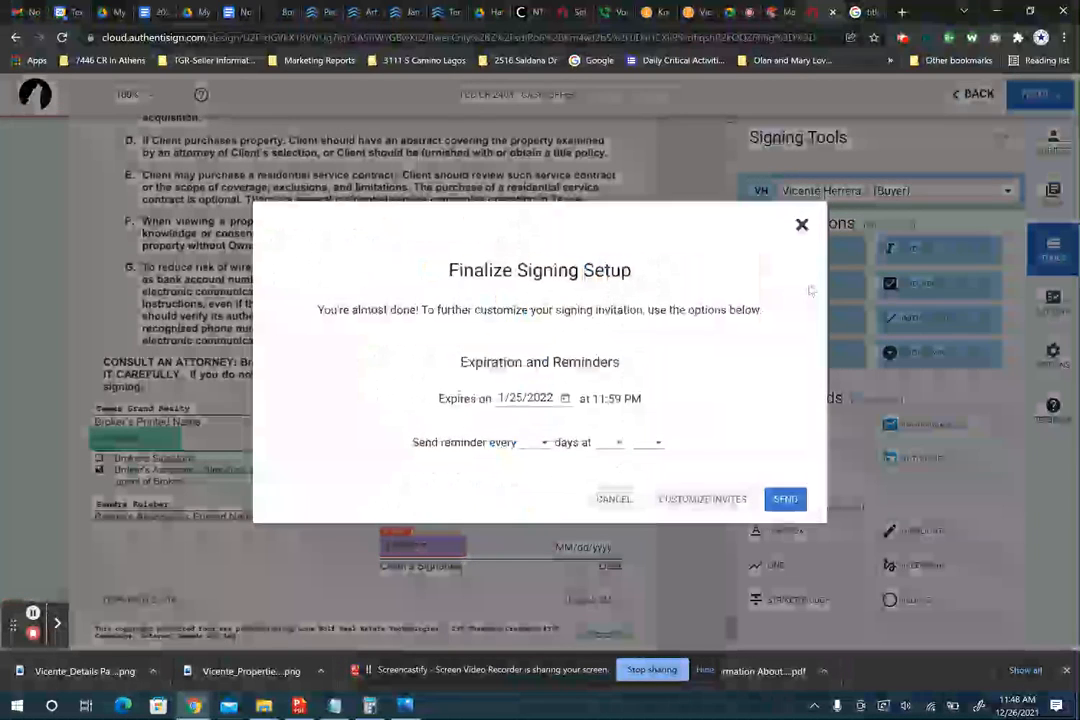
left_click(802, 228)
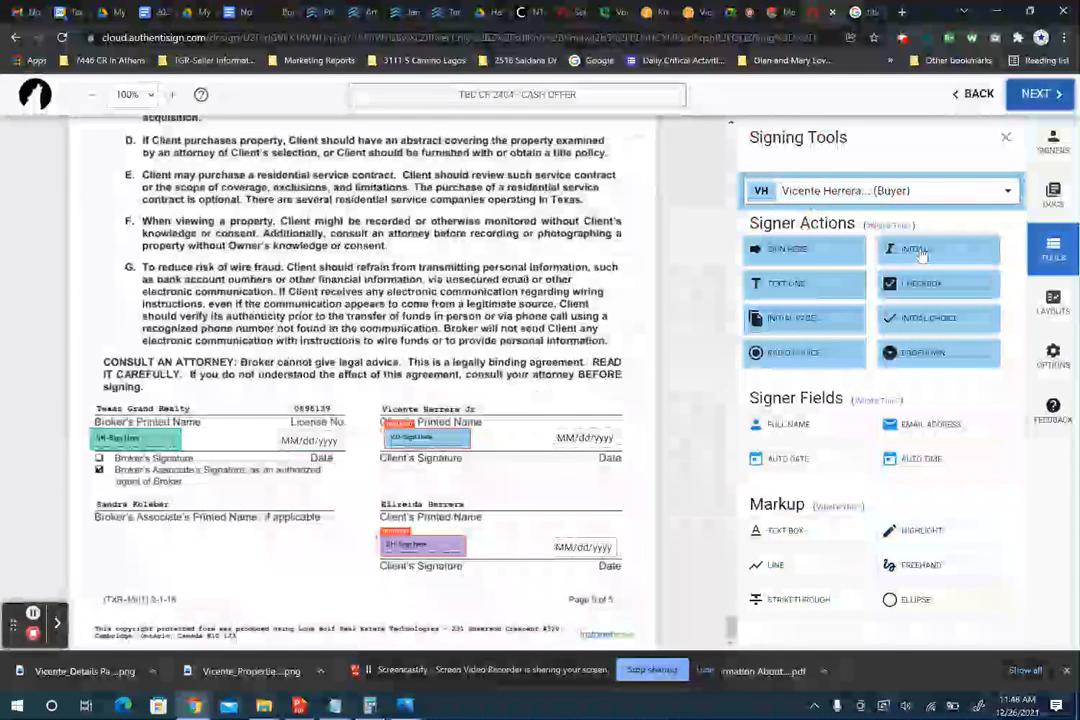
left_click(1012, 192)
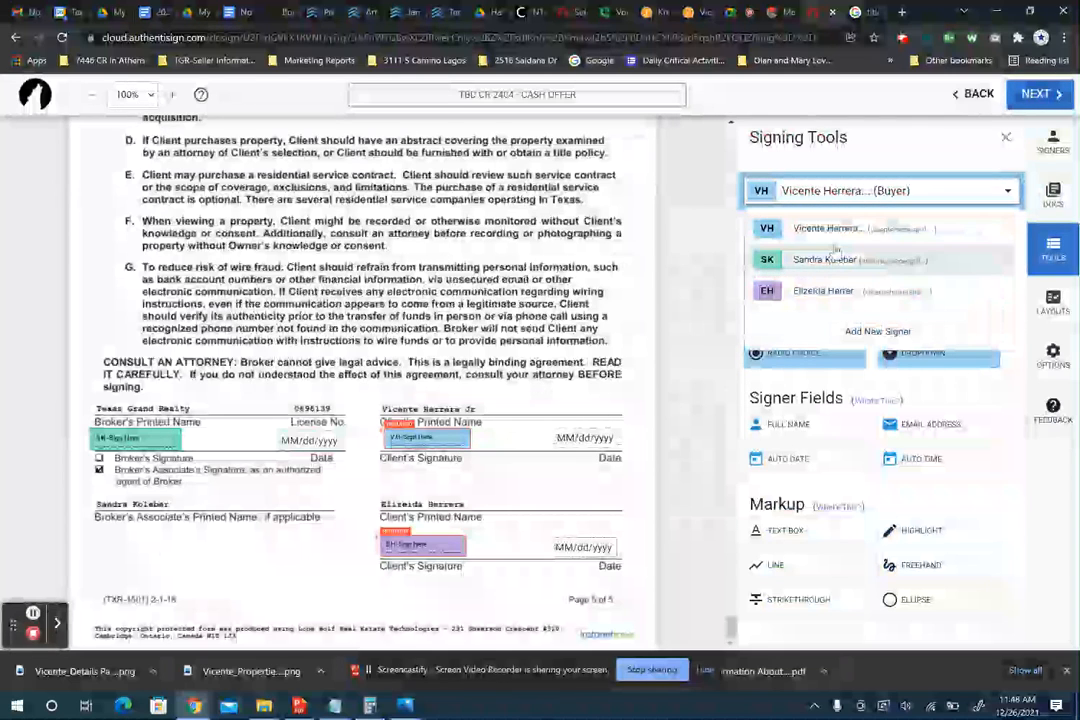
left_click(843, 234)
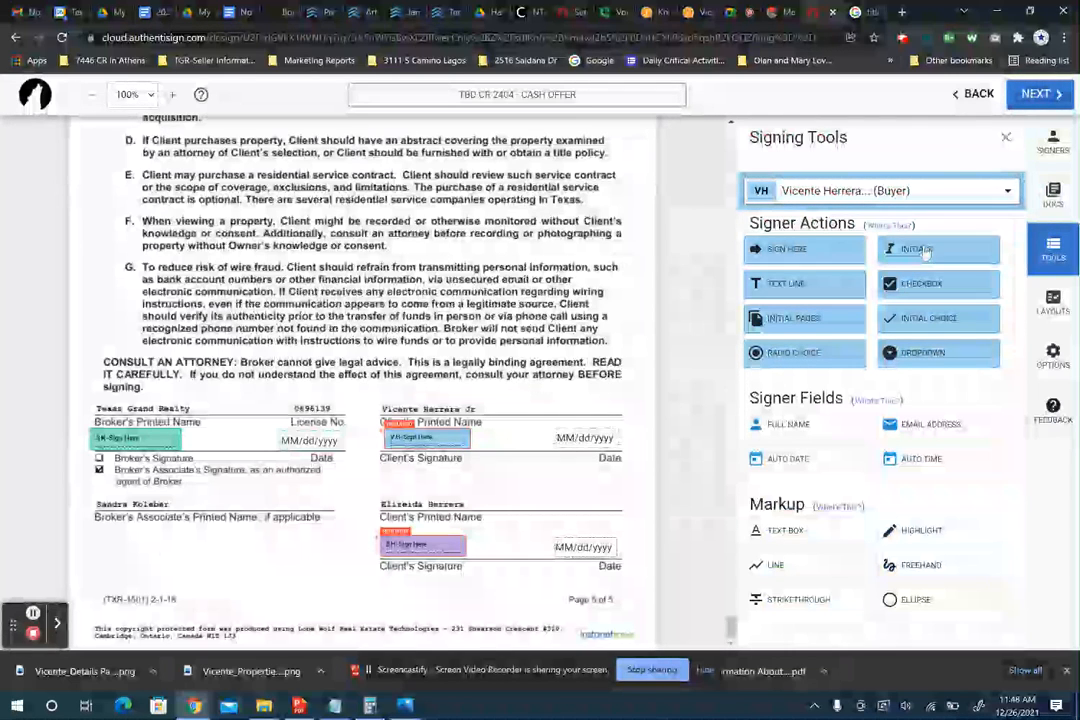
left_click_drag(925, 250, 306, 560)
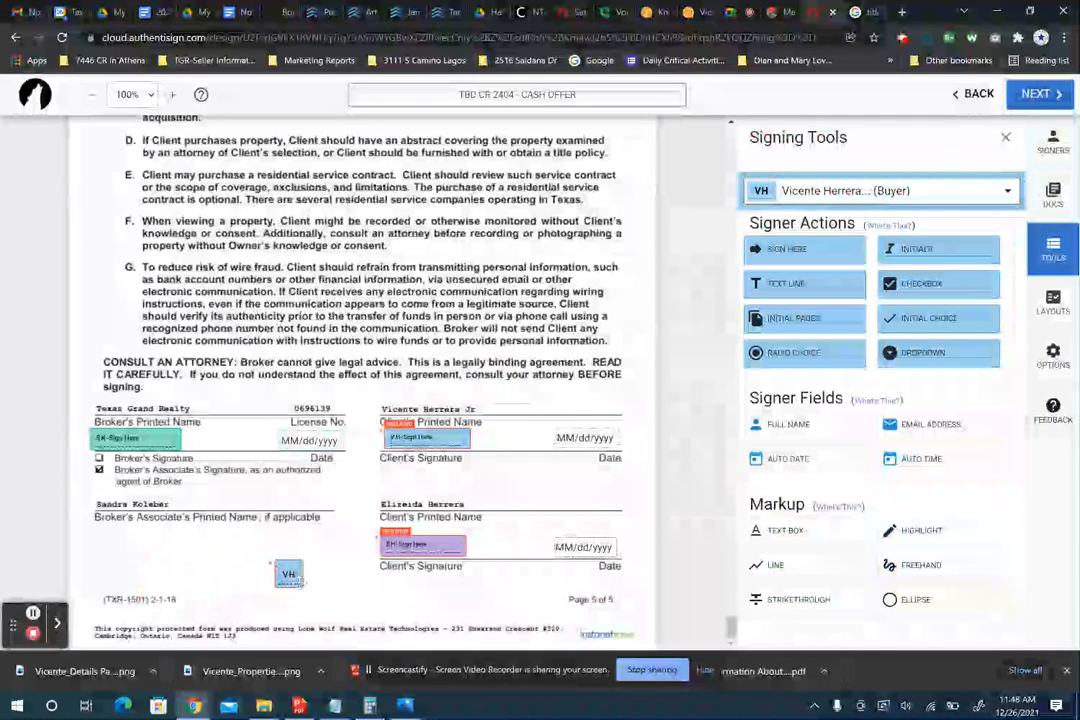
left_click_drag(800, 249, 100, 565)
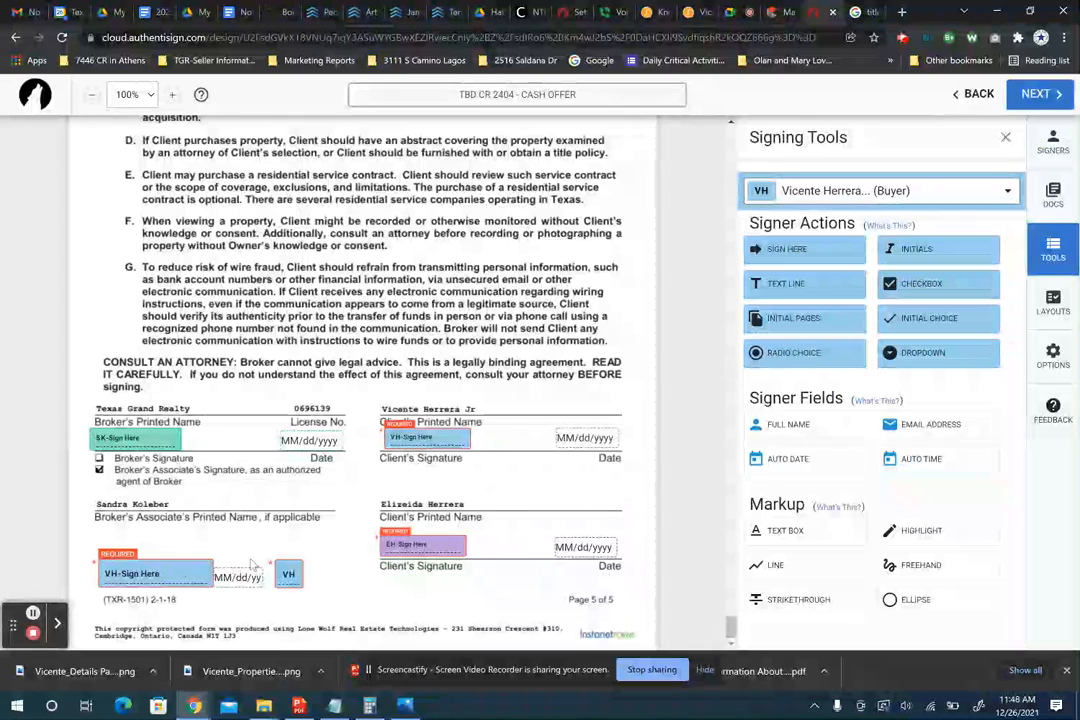
- Delete the misplaced buyer signature and initials fields and proceed to Finalize Signing Setup
left_click(153, 571)
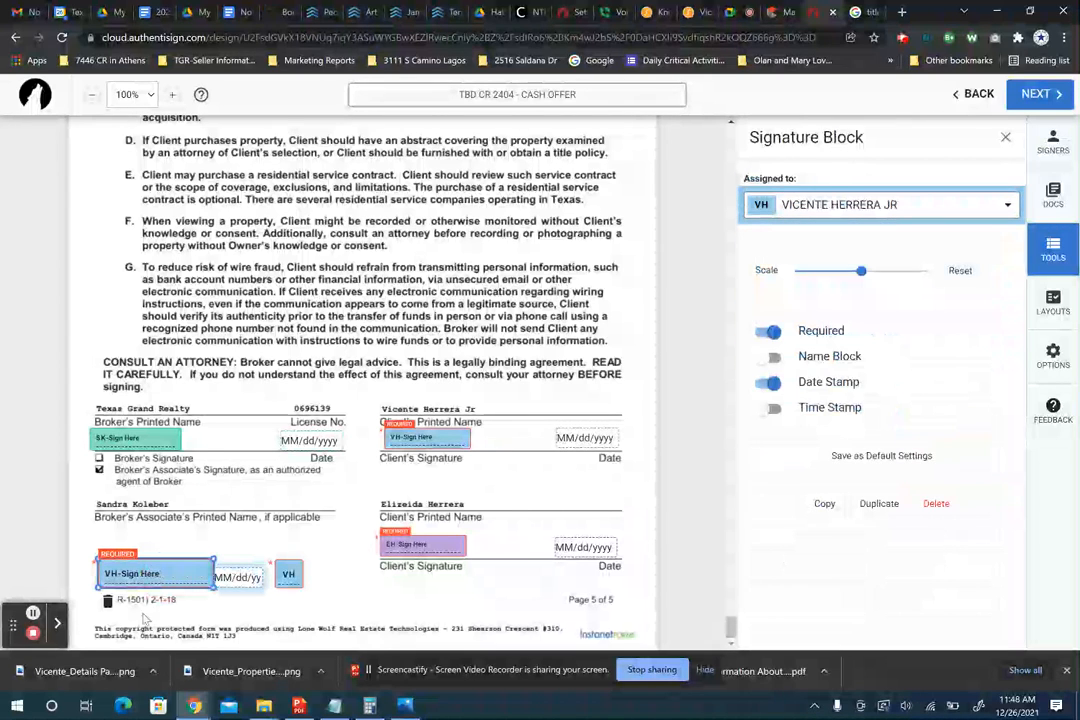
key("Delete")
left_click(288, 572)
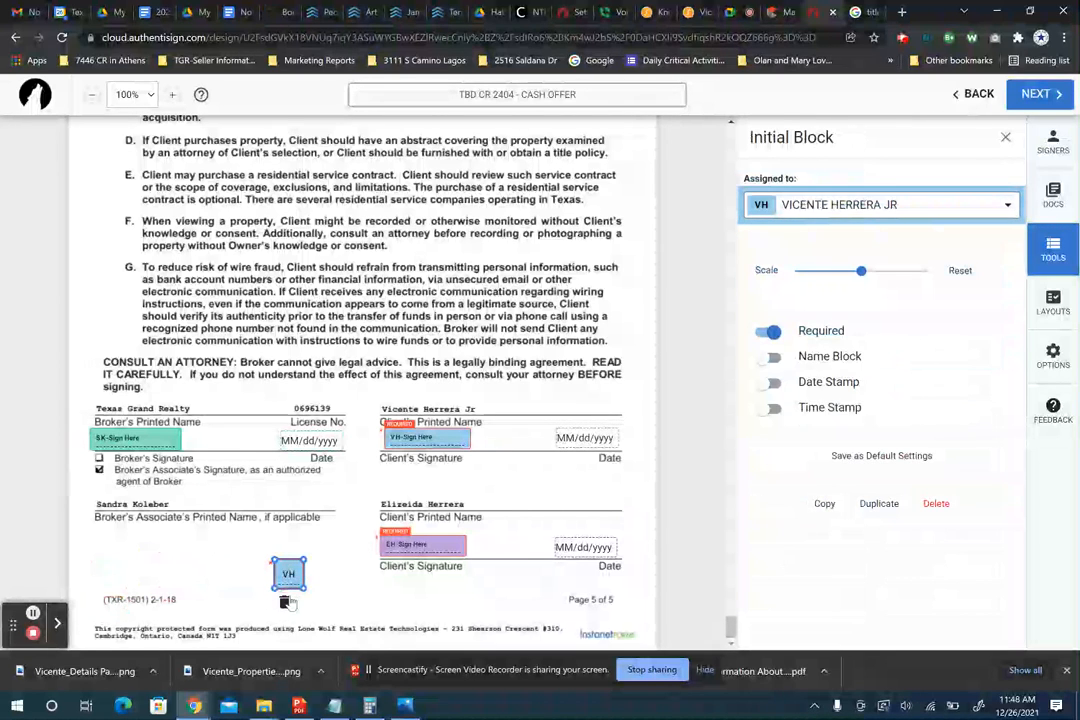
key("Delete")
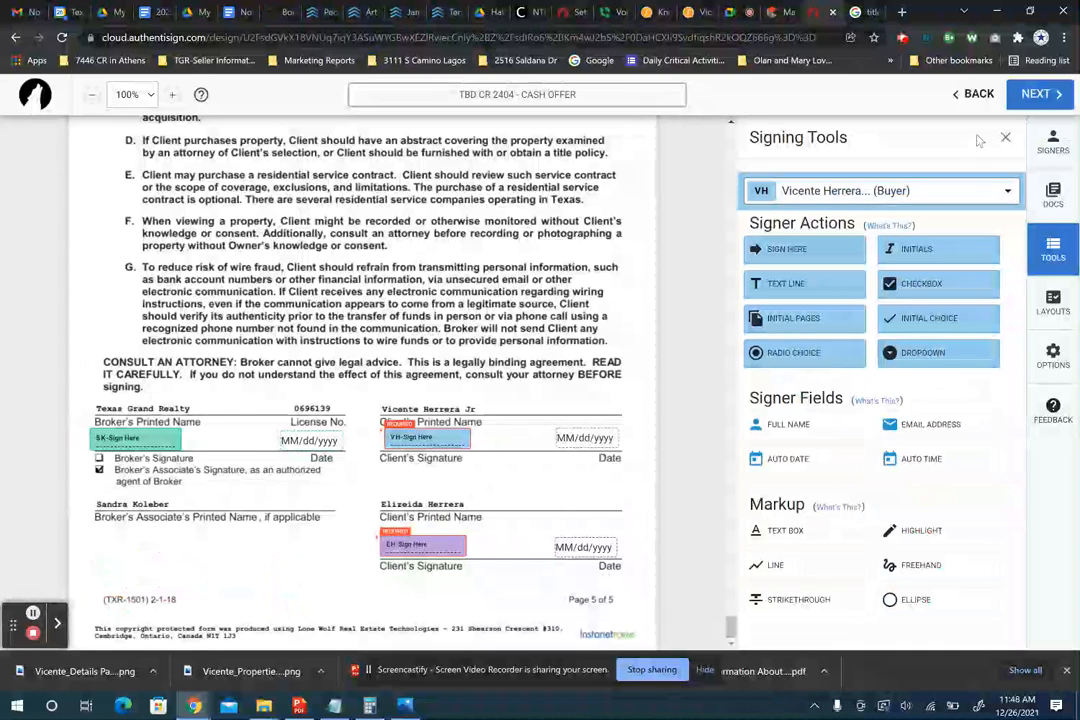
left_click(1034, 93)
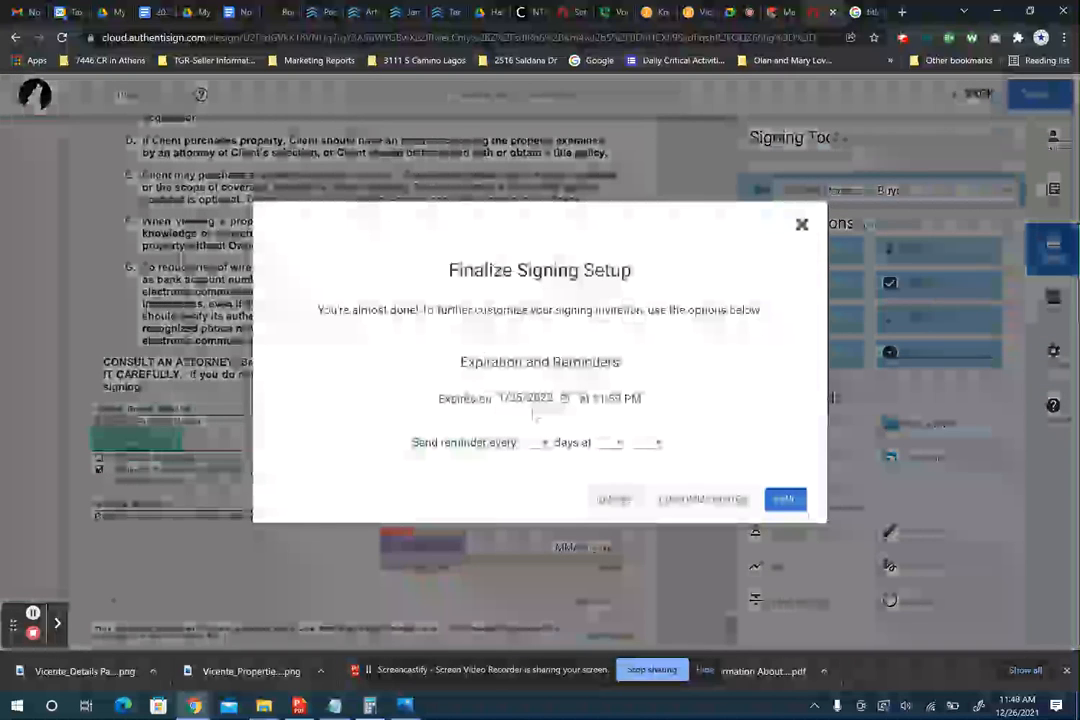
- Open the invitation email customization and clear a wrongly pasted address from the brokerage's subject
left_click(690, 503)
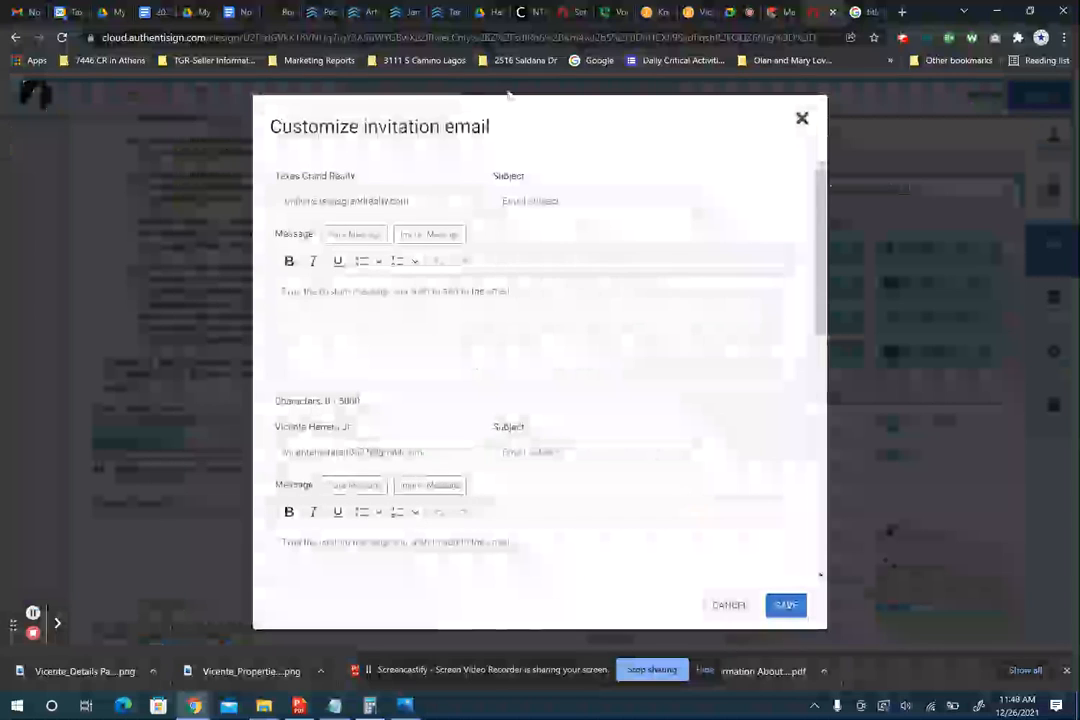
left_click(569, 204)
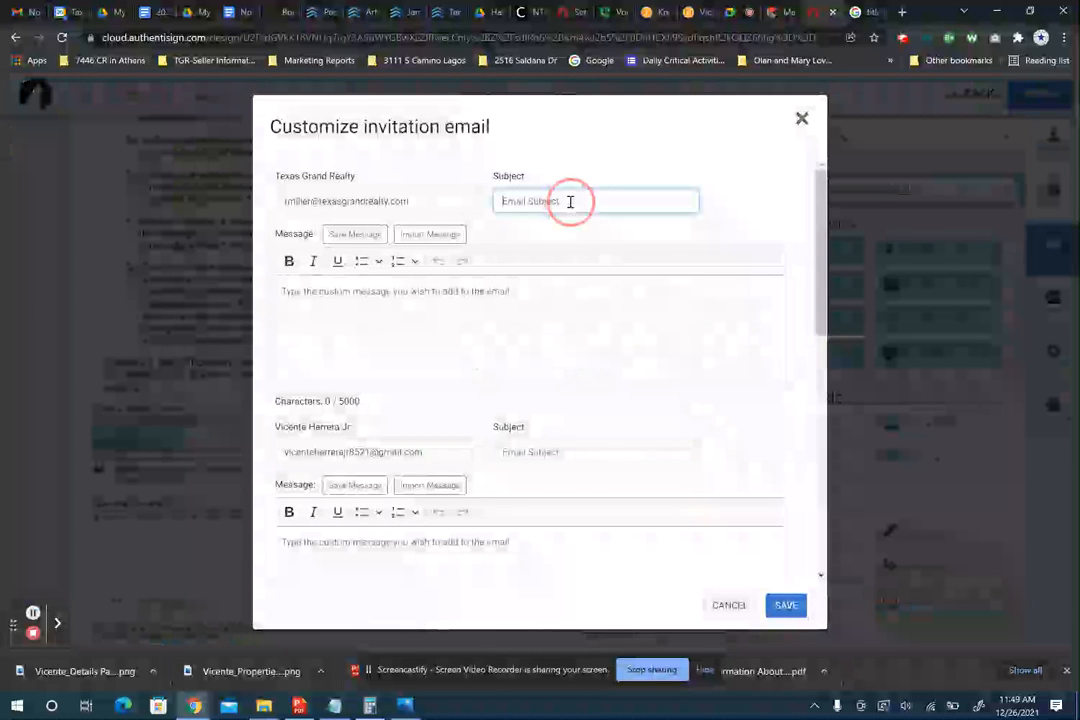
key("ctrl+v")
left_click_drag(648, 200, 465, 176)
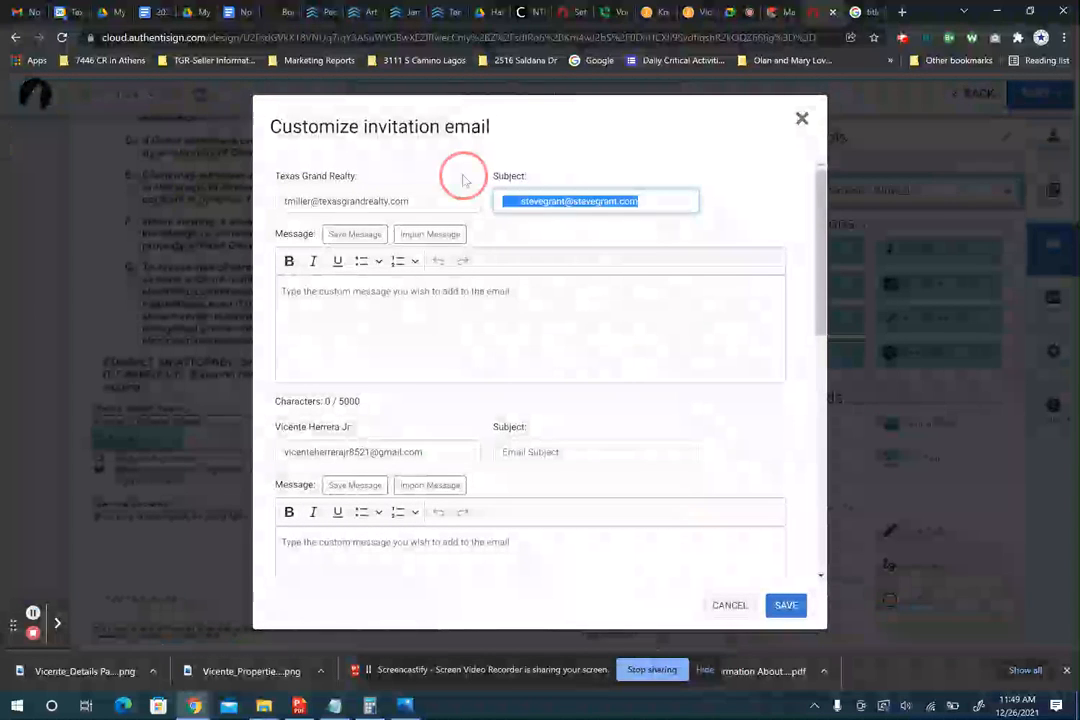
key("BackSpace")
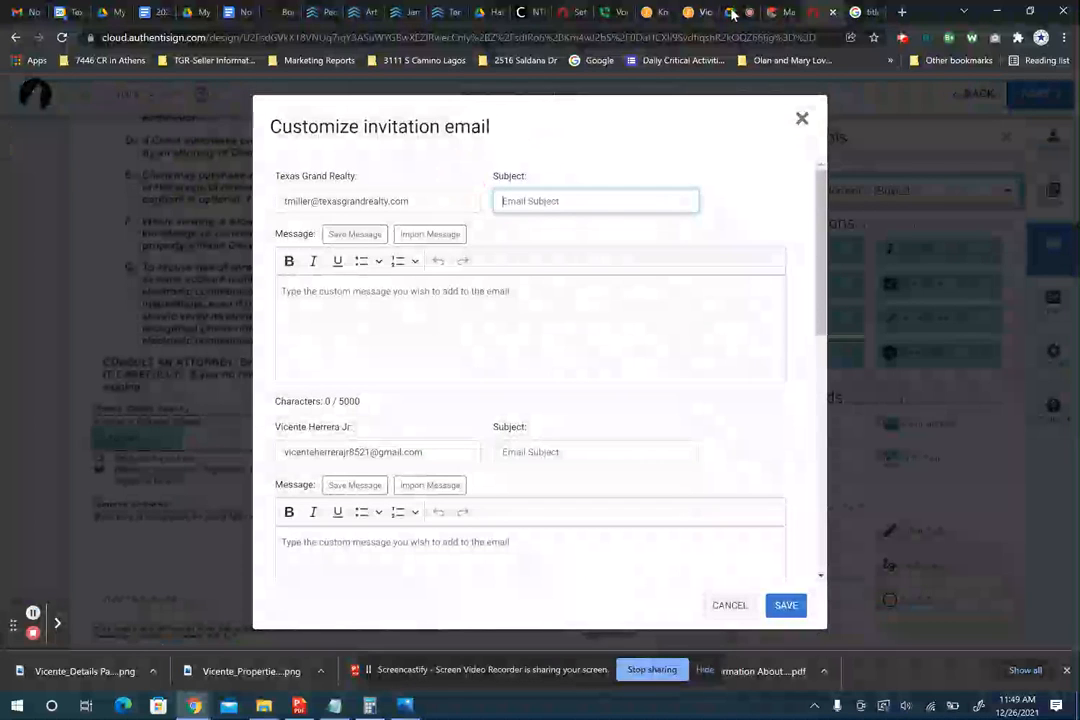
- Copy the MLS address into the brokerage's subject, trimmed to 'TBD CR 2404, Kemp-CASH OFFER', and copy it
left_click(775, 12)
scroll(459, 437, "up", 10)
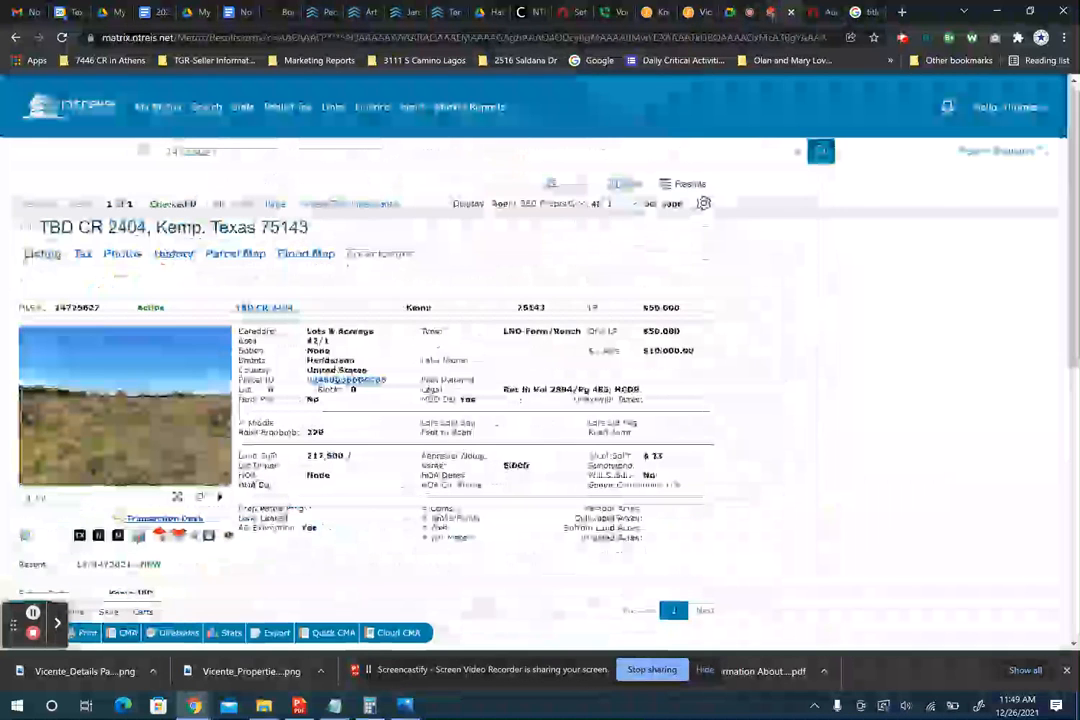
left_click_drag(40, 227, 310, 227)
key("ctrl+c")
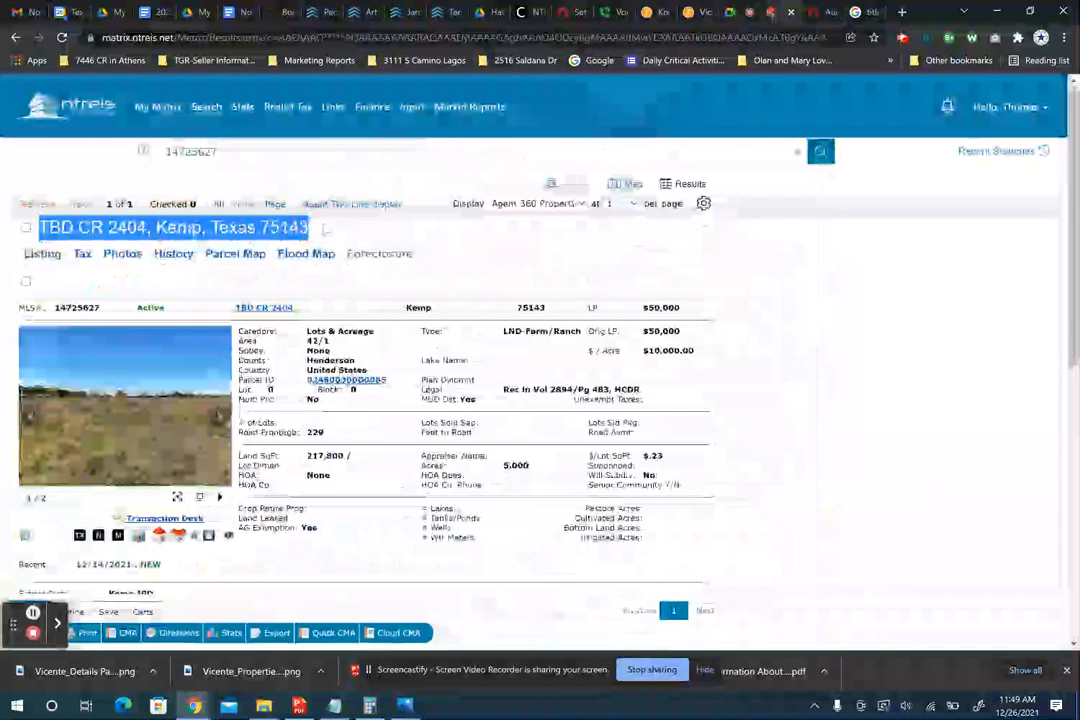
left_click(815, 12)
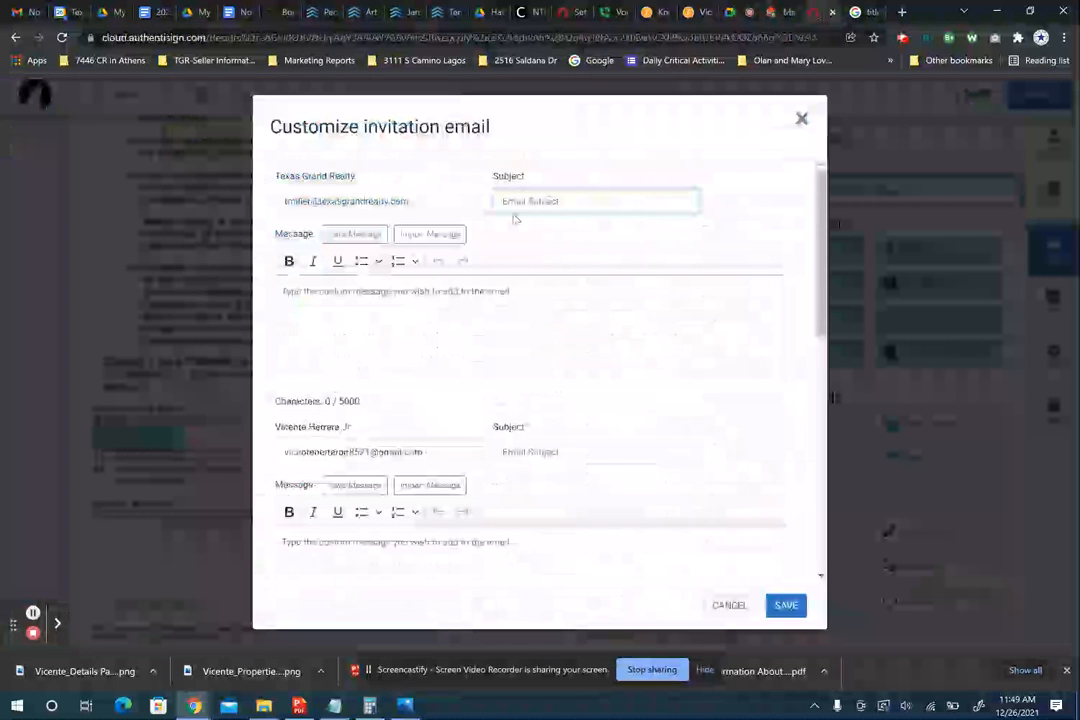
left_click(535, 201)
key("ctrl+v")
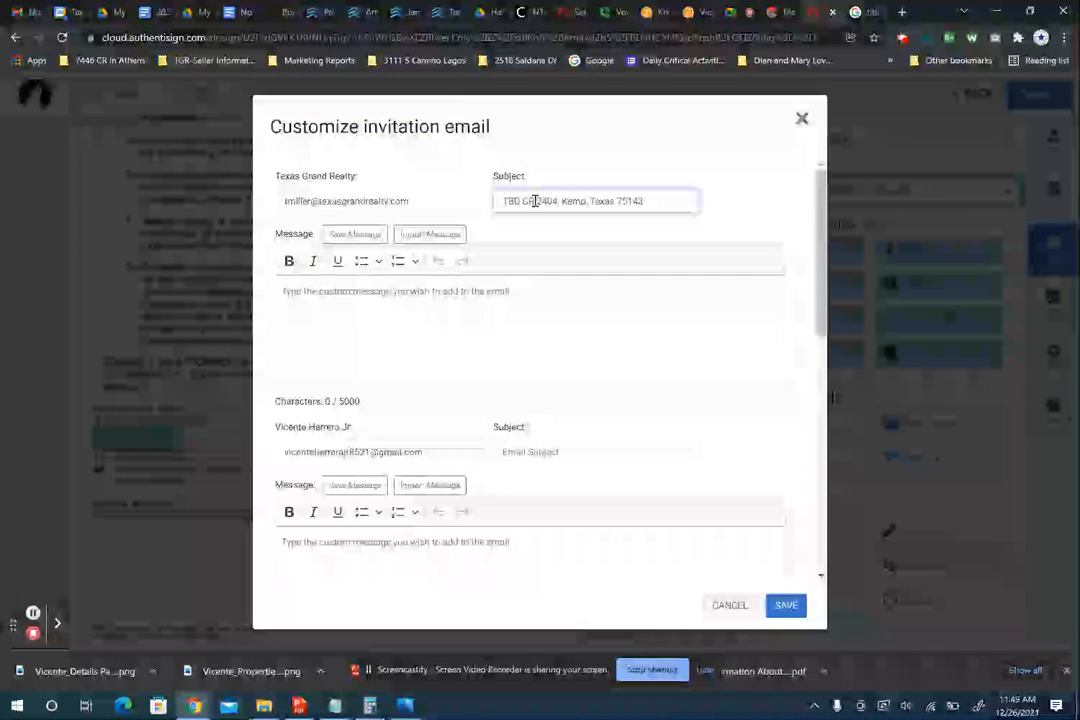
key("BackSpace")
key("BackSpace")
key("BackSpace")
key("BackSpace")
key("BackSpace")
key("BackSpace")
key("BackSpace")
key("BackSpace")
key("BackSpace")
key("BackSpace")
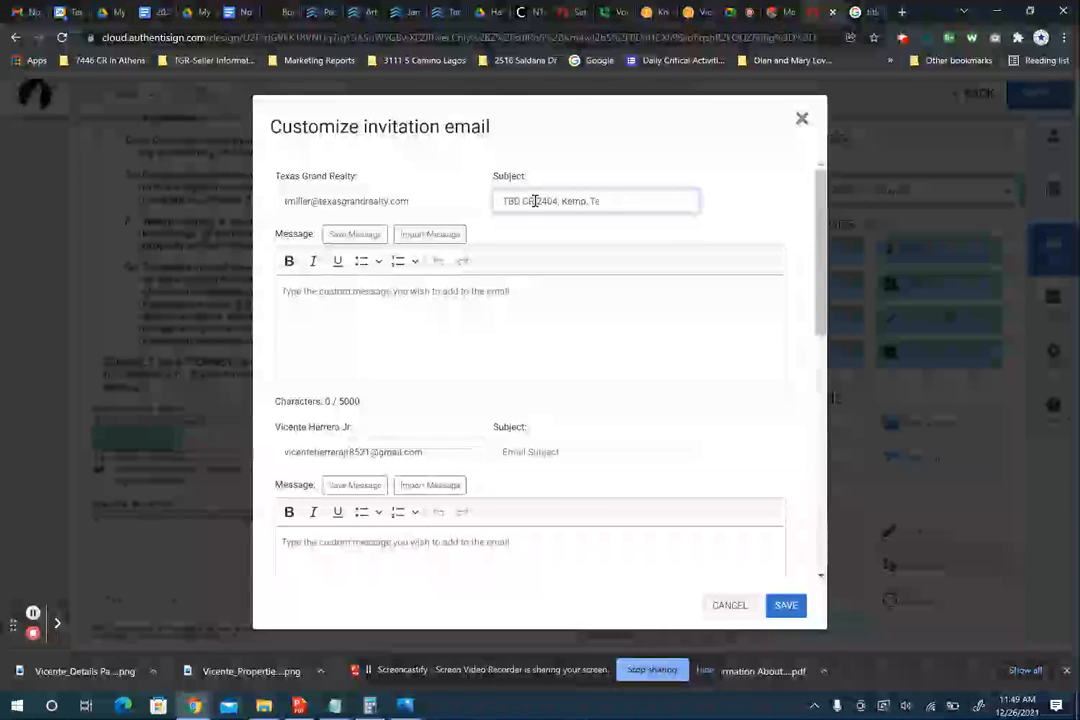
key("BackSpace")
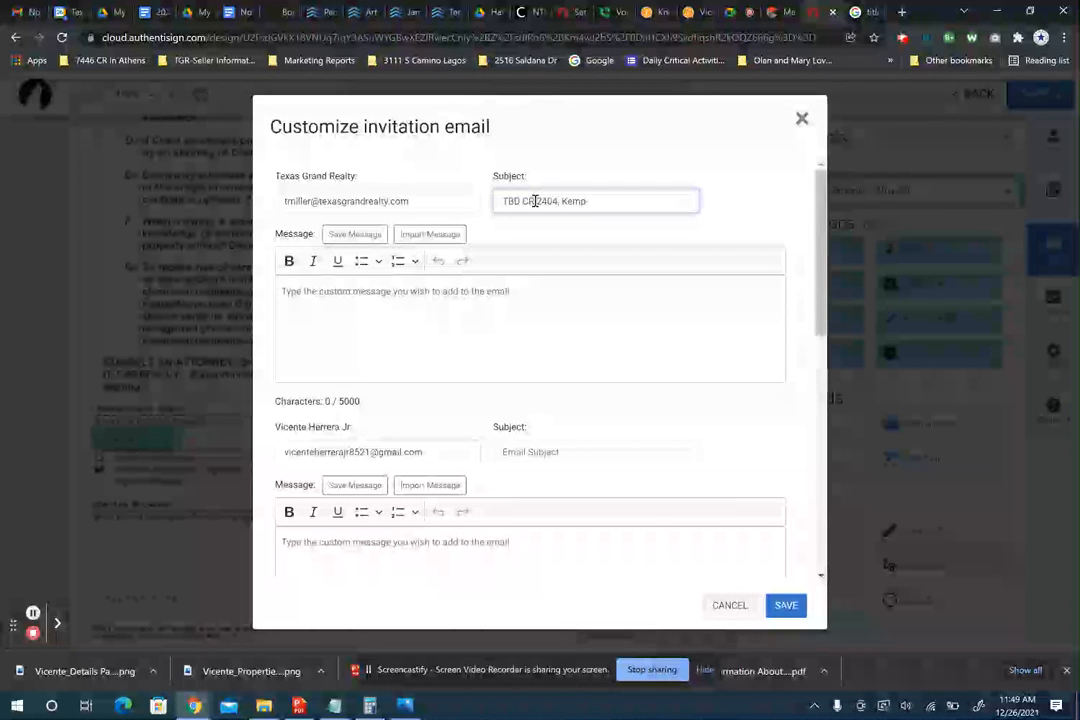
type("-CASH OFFER")
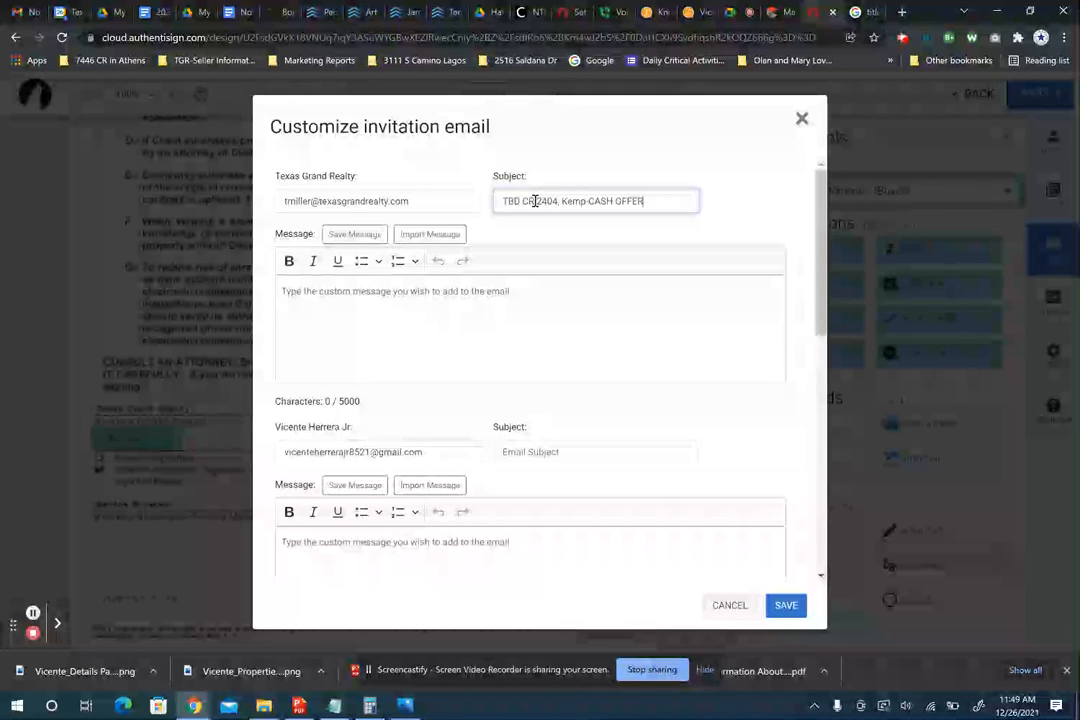
triple_click(593, 202)
key("ctrl+c")
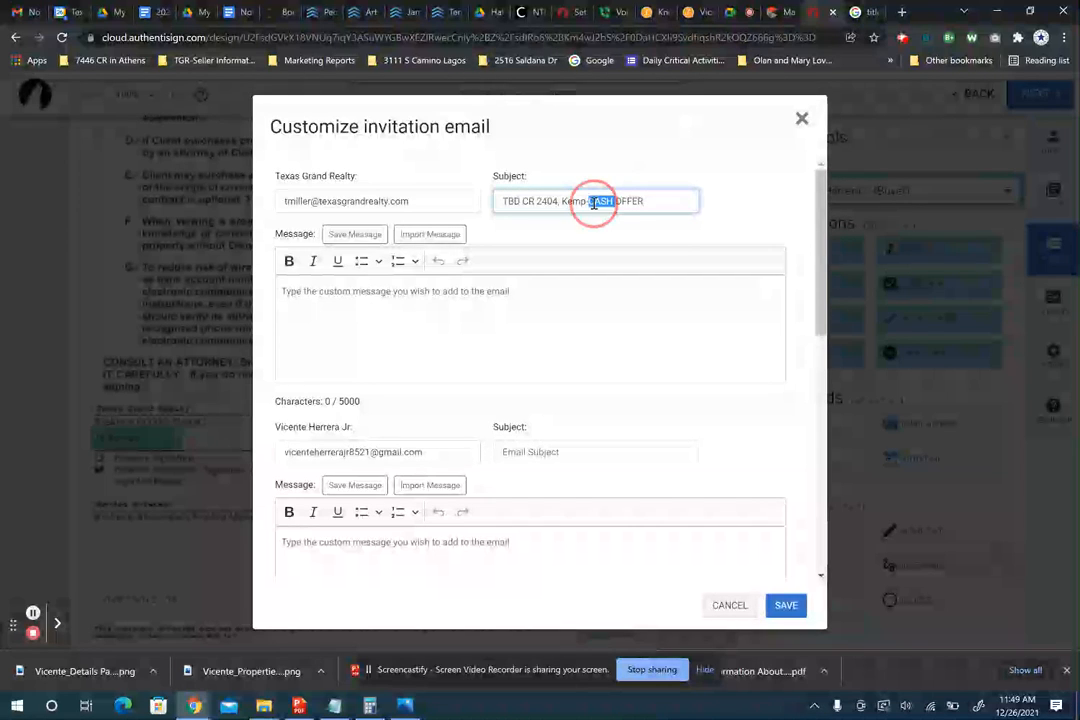
- Write 'Please Review' as the brokerage's invitation message
scroll(475, 309, "down", 1)
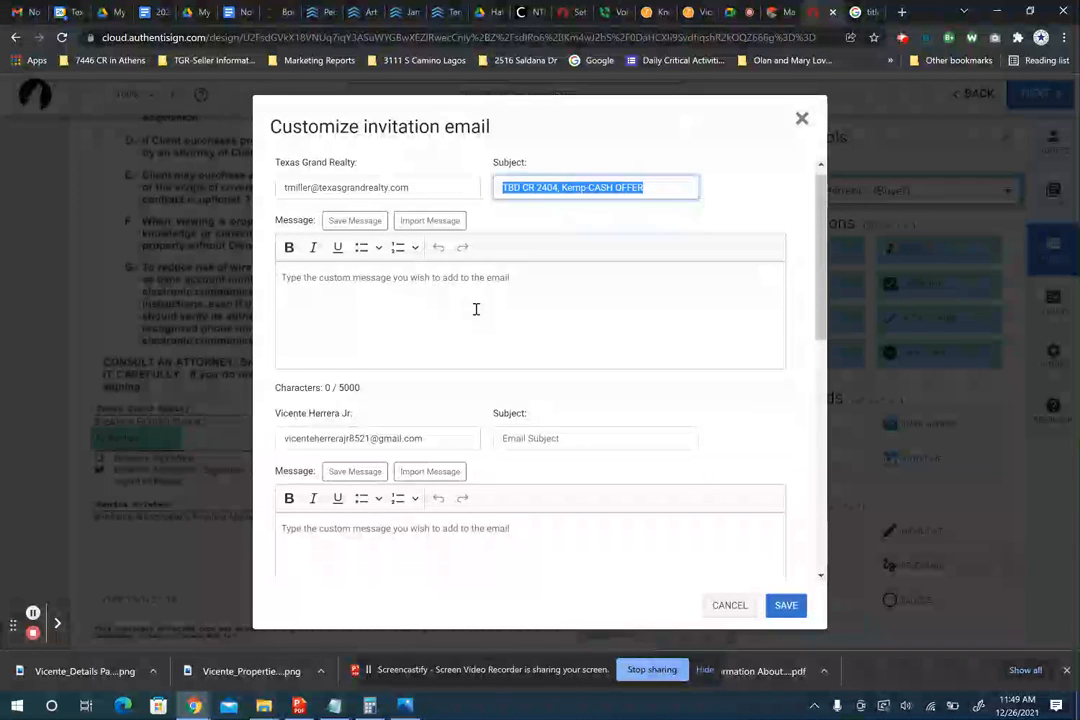
scroll(476, 309, "up", 1)
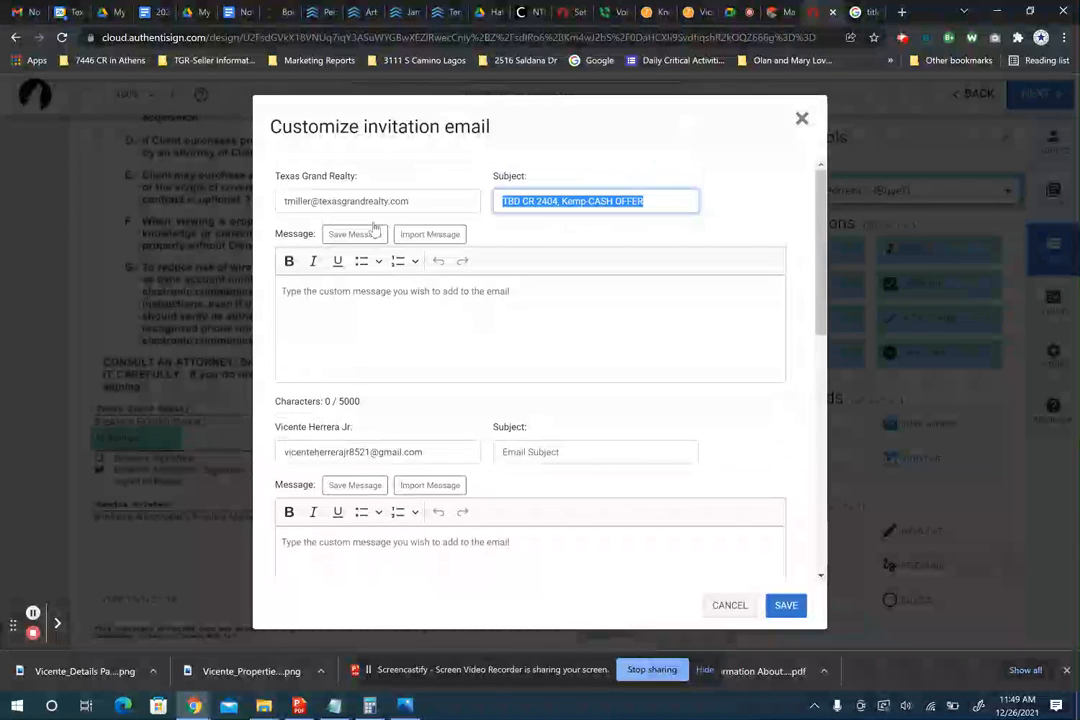
left_click(362, 289)
type("pLEASE")
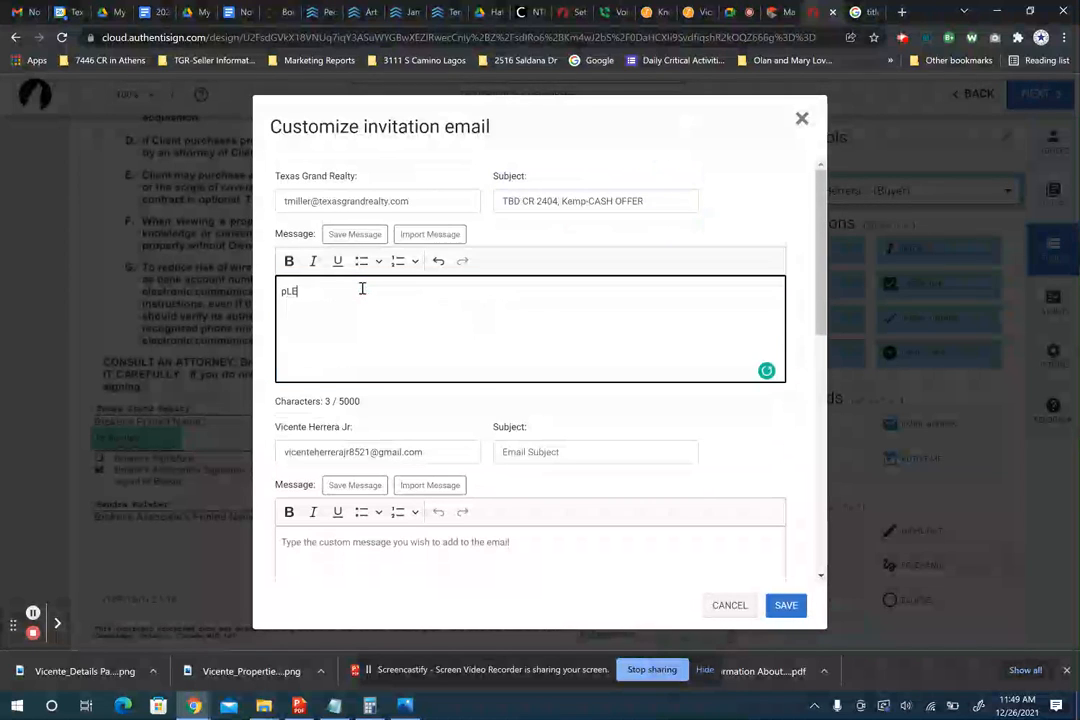
key("BackSpace")
key("BackSpace")
key("BackSpace")
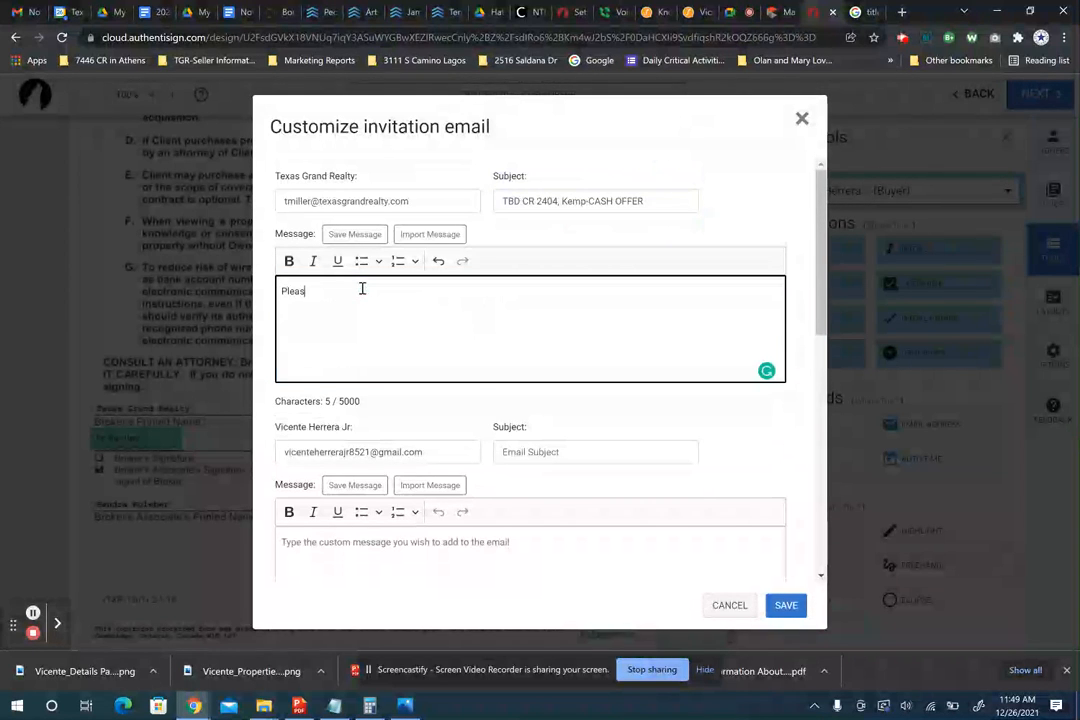
type("Please Review")
left_click(661, 203)
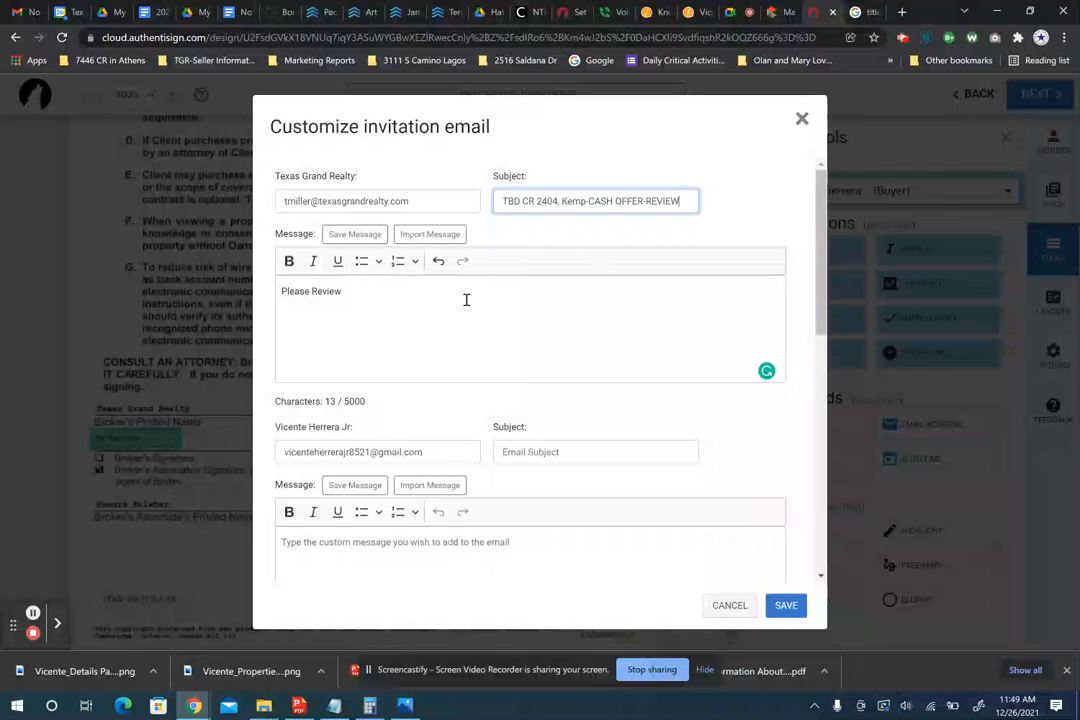
left_click(408, 360)
scroll(437, 424, "down", 2)
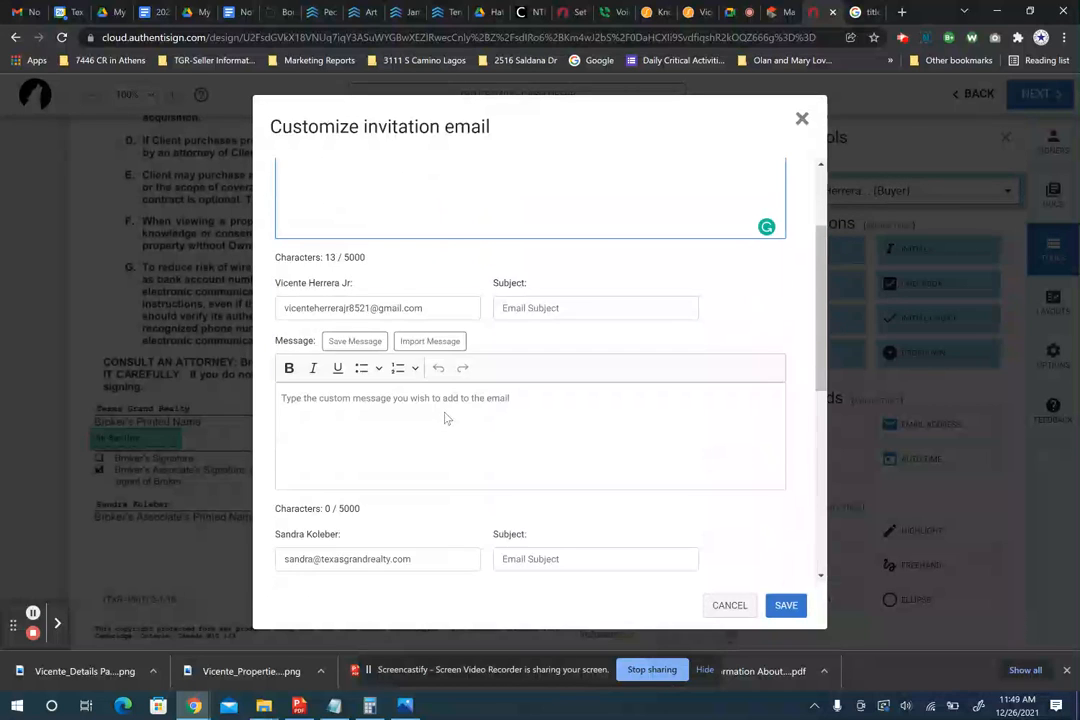
left_click(565, 298)
key("ctrl+v")
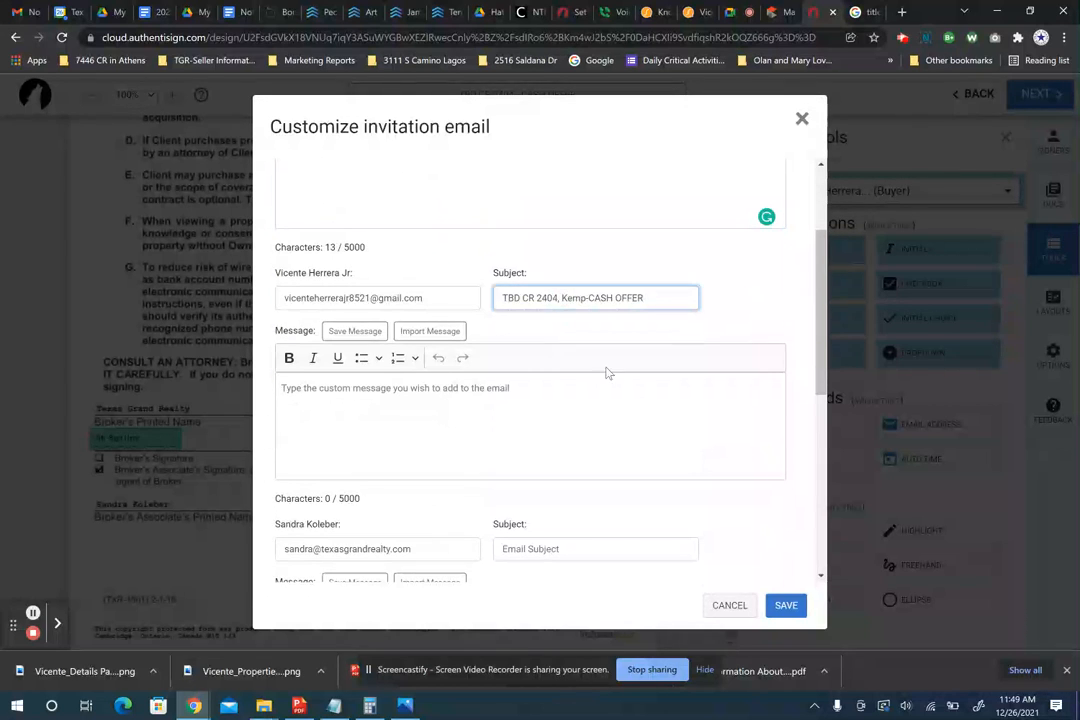
scroll(579, 405, "down", 2)
left_click(576, 407)
key("ctrl+v")
scroll(574, 416, "down", 3)
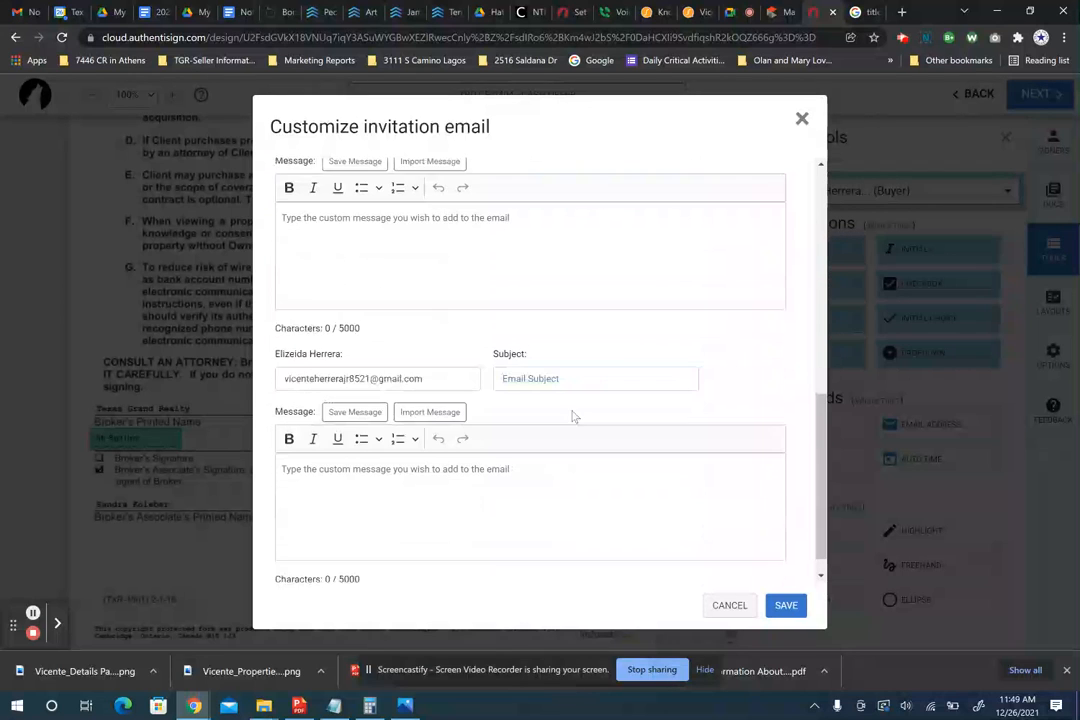
left_click(545, 378)
key("ctrl+v")
- Scroll back through the invitations to check the brokerage's 'Please Review' message
scroll(546, 374, "up", 1)
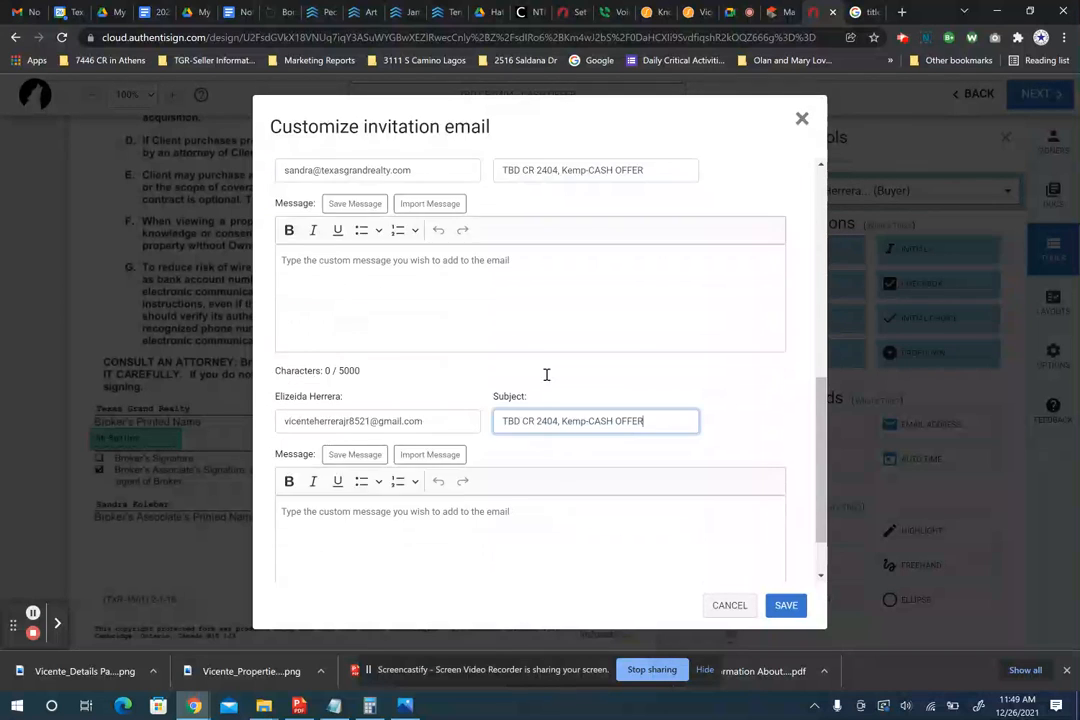
scroll(547, 374, "up", 3)
scroll(547, 374, "down", 1)
scroll(518, 414, "down", 4)
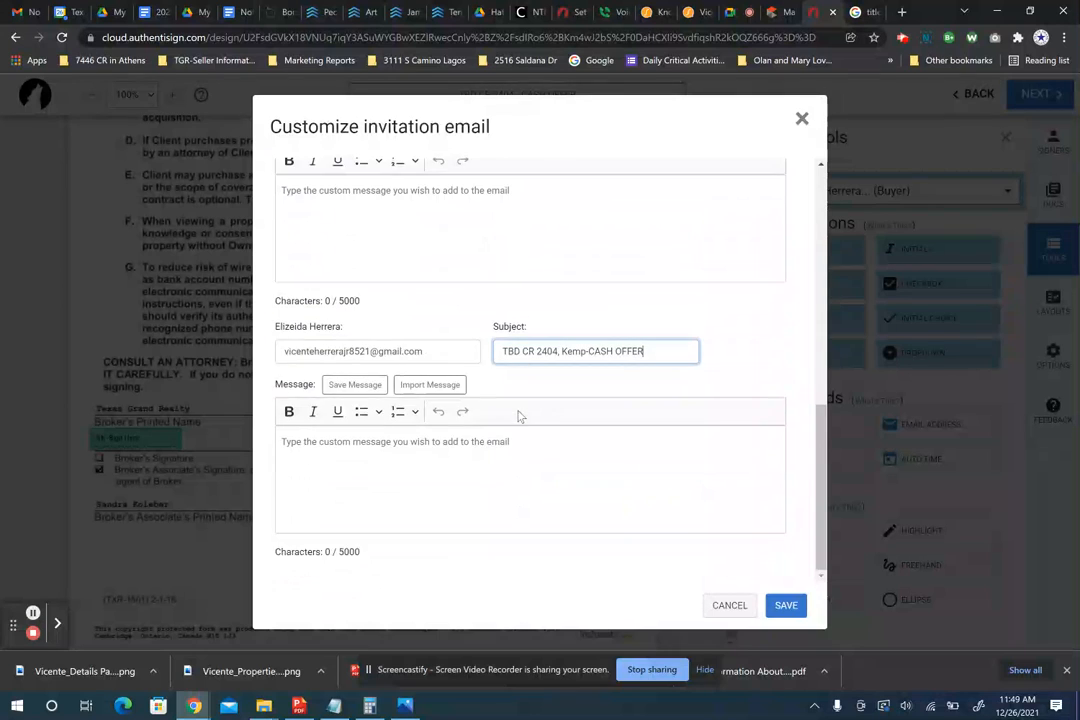
scroll(518, 414, "up", 4)
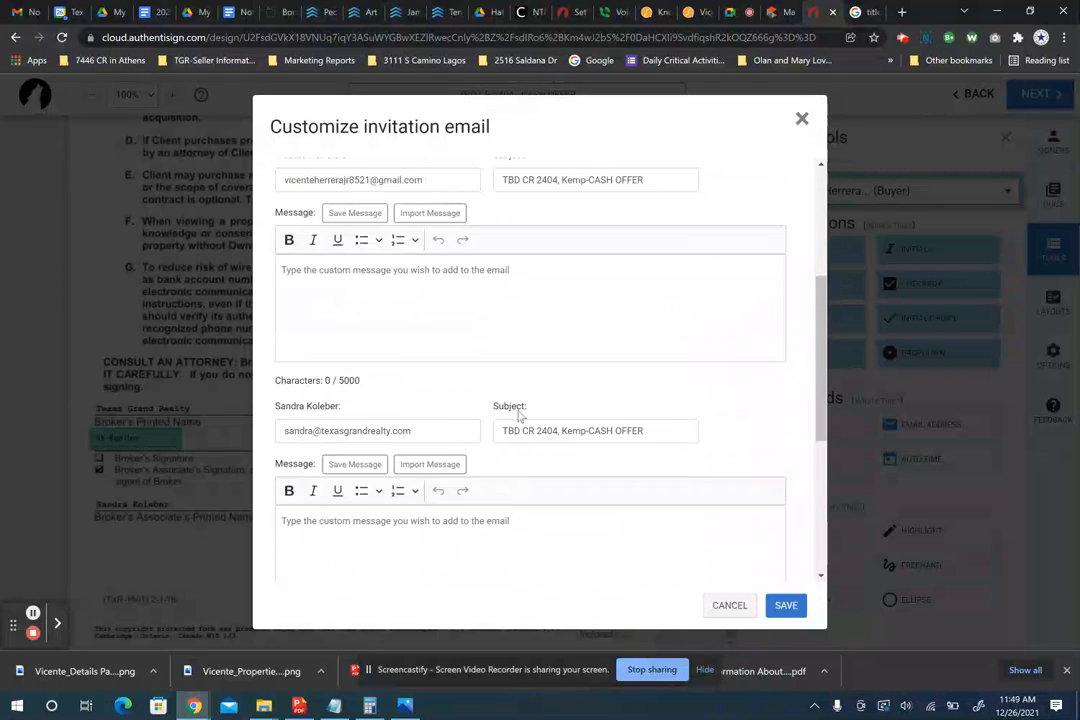
scroll(518, 414, "up", 1)
scroll(518, 412, "up", 2)
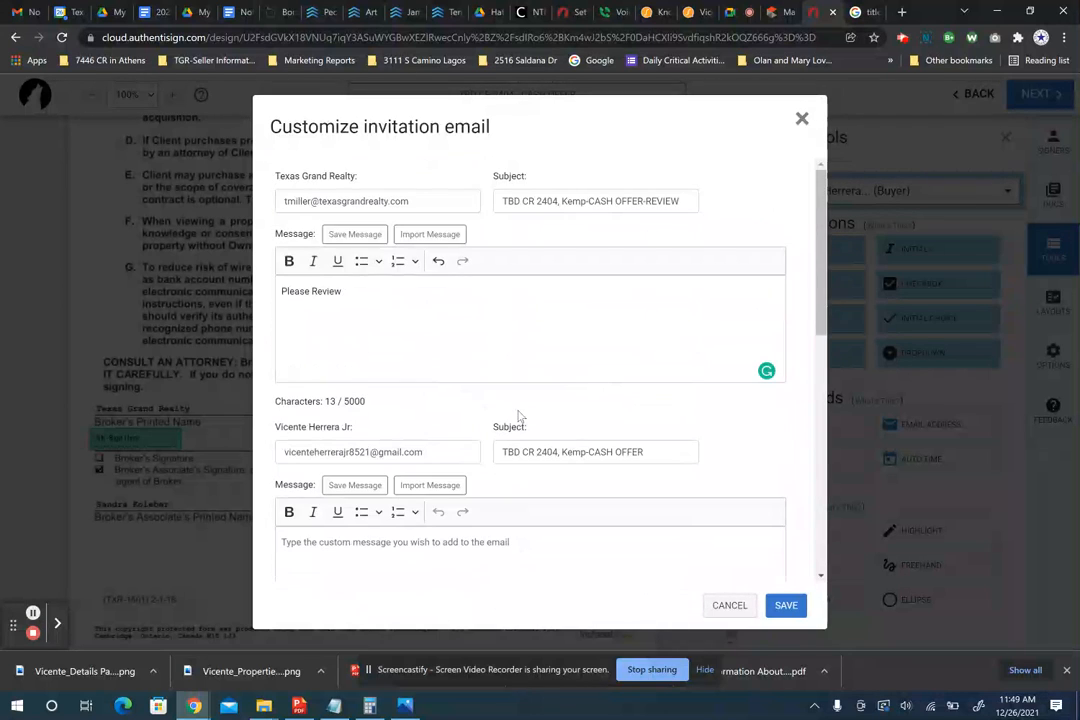
left_click(395, 306)
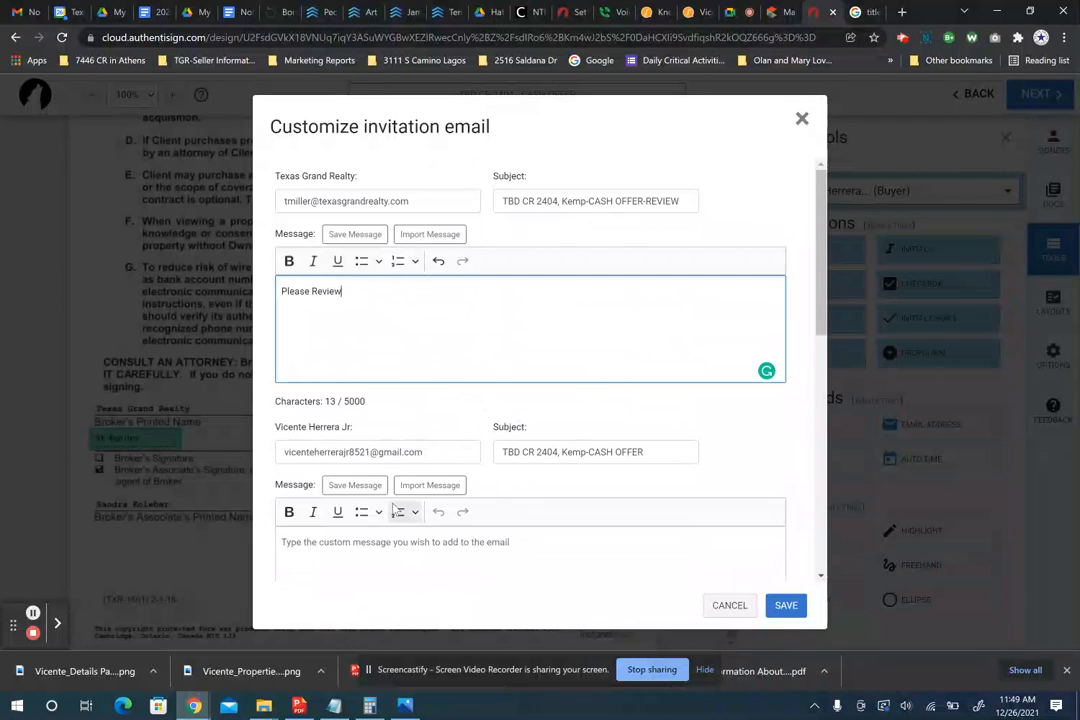
scroll(393, 510, "down", 2)
- Paste the prepared offer message into the first buyer's invitation and select it all
left_click(502, 363)
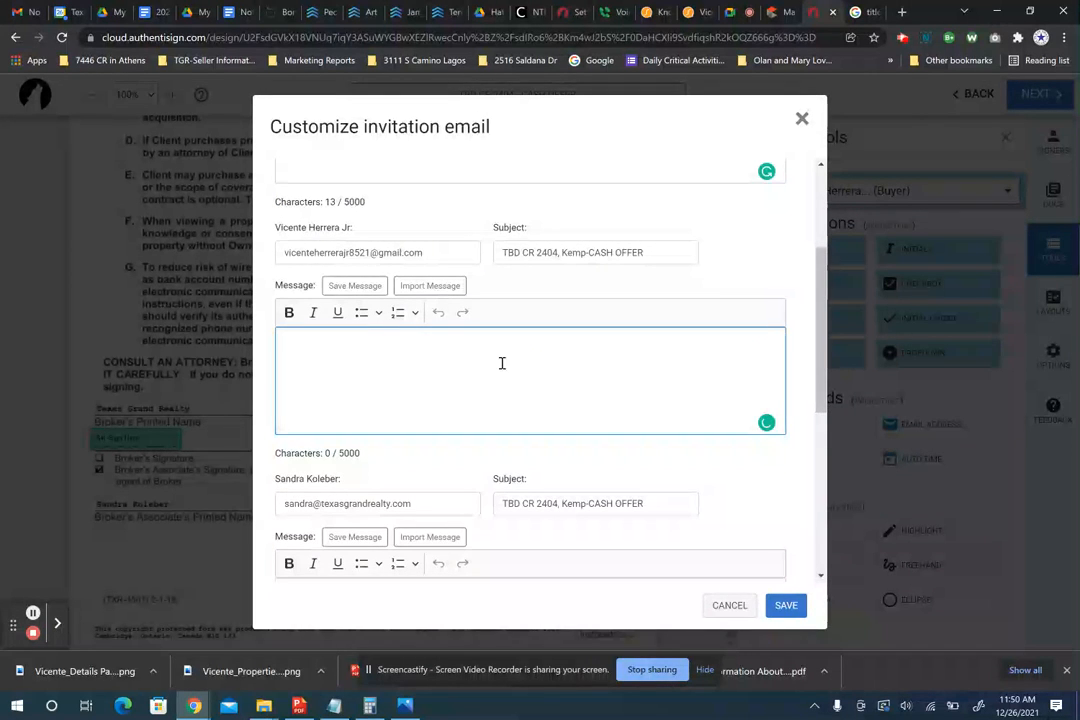
key("ctrl+v")
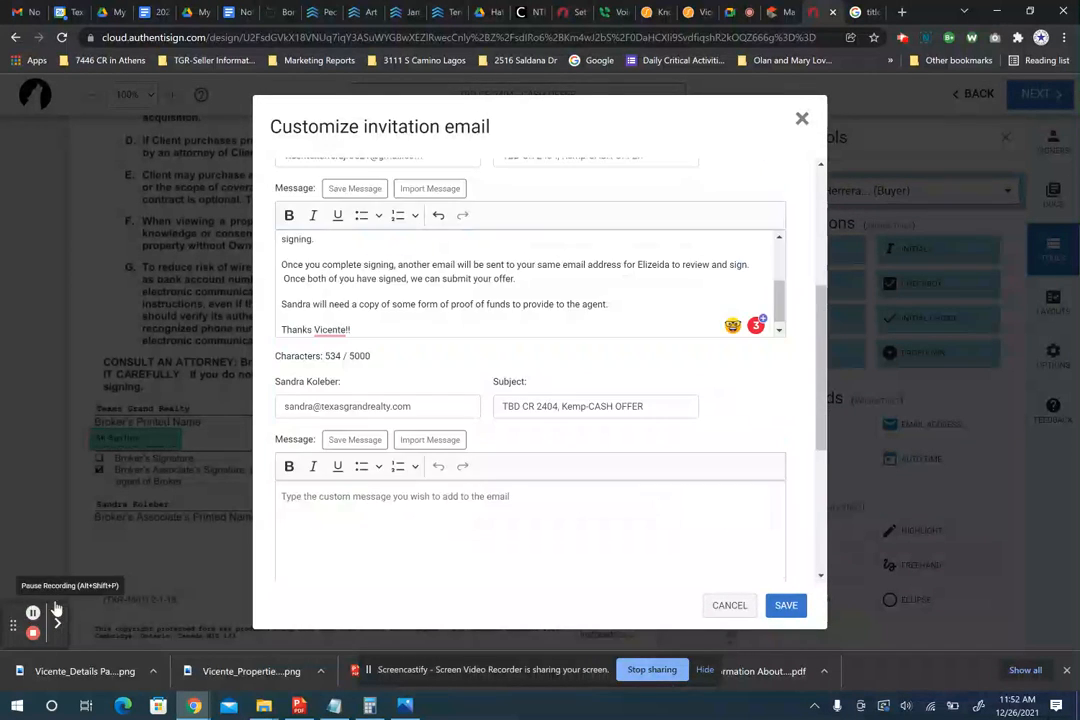
scroll(394, 283, "up", 3)
scroll(394, 283, "down", 2)
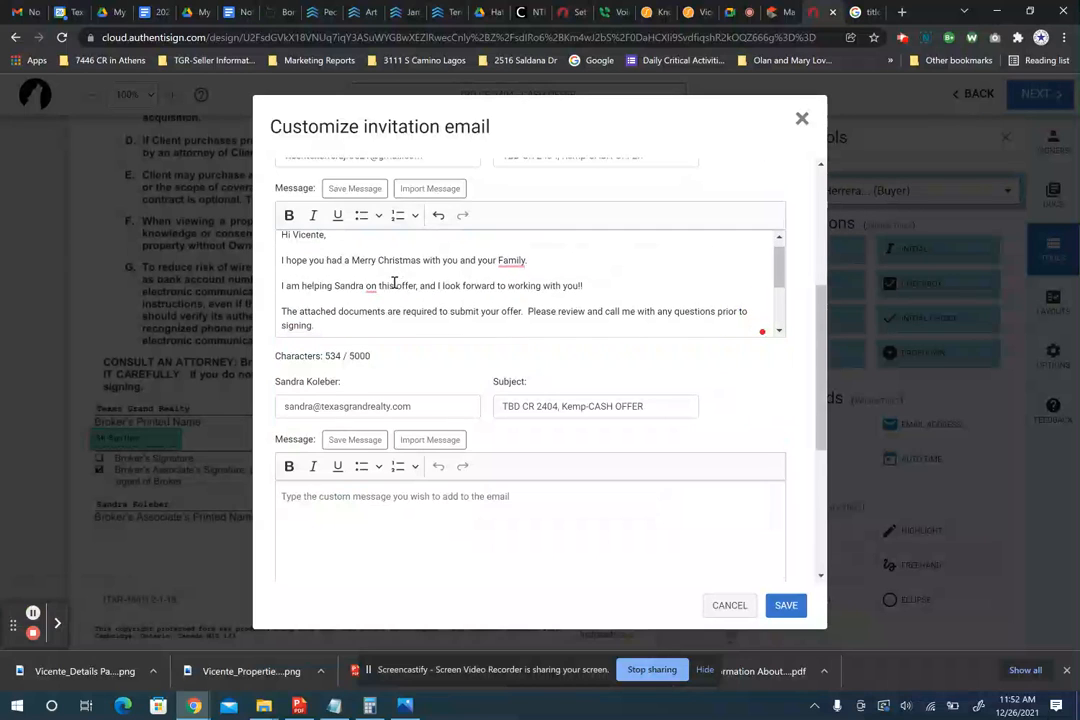
scroll(394, 283, "down", 1)
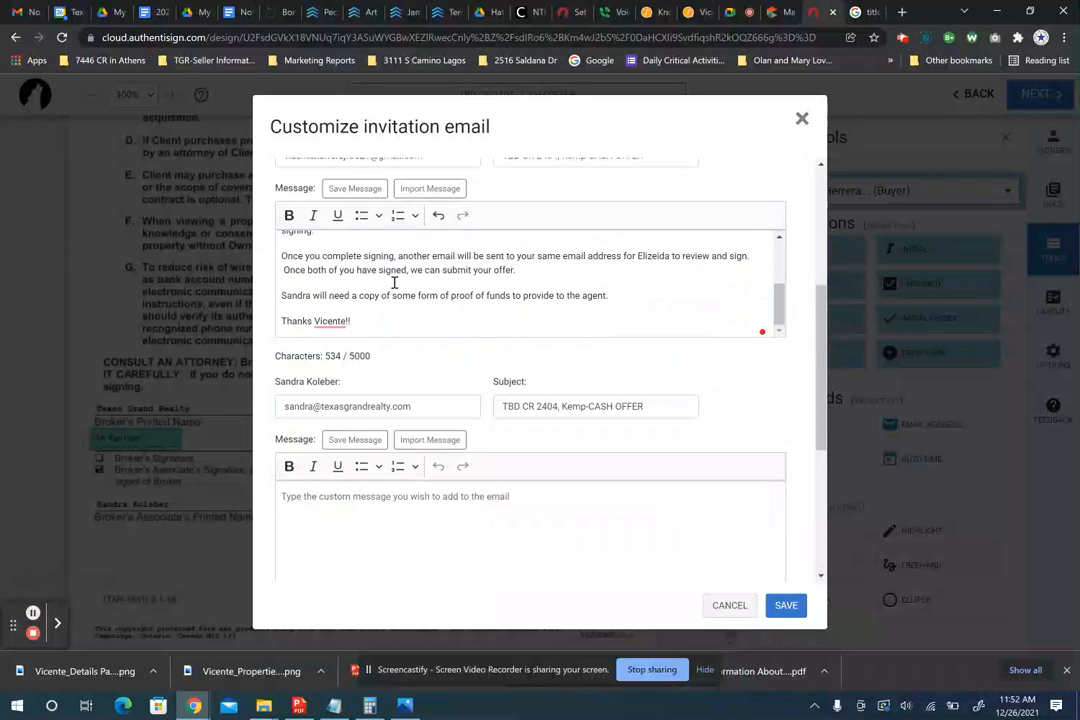
key("ctrl+a")
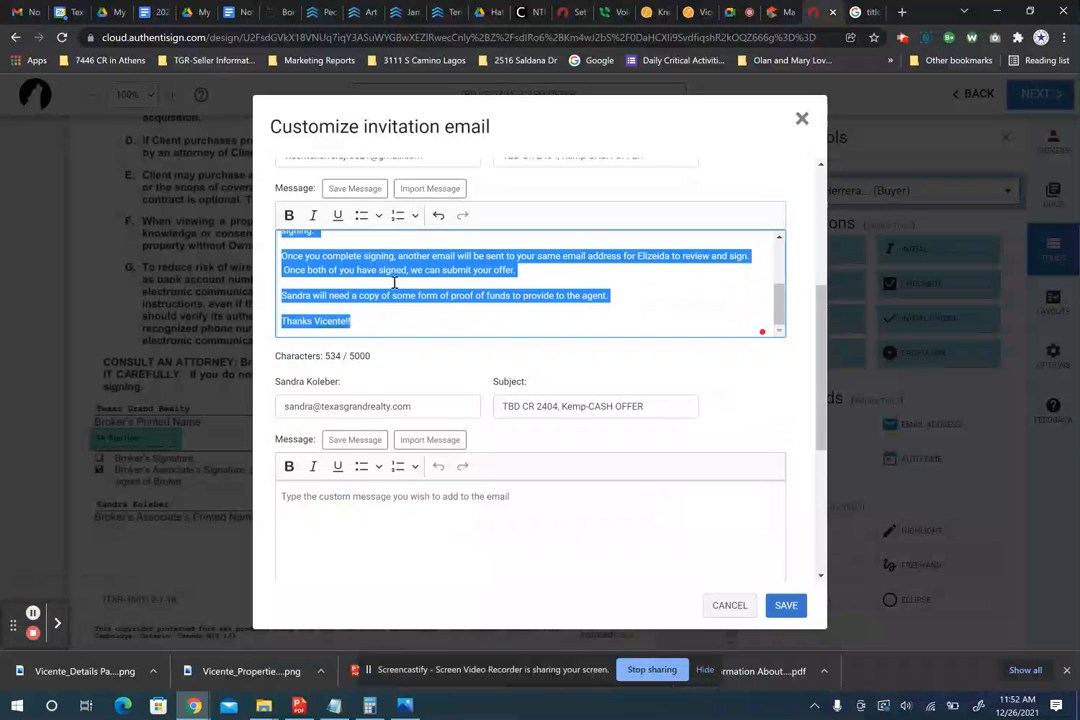
- Paste the same message into the second buyer's invitation and remove the first buyer's name from the greeting
left_click(390, 530)
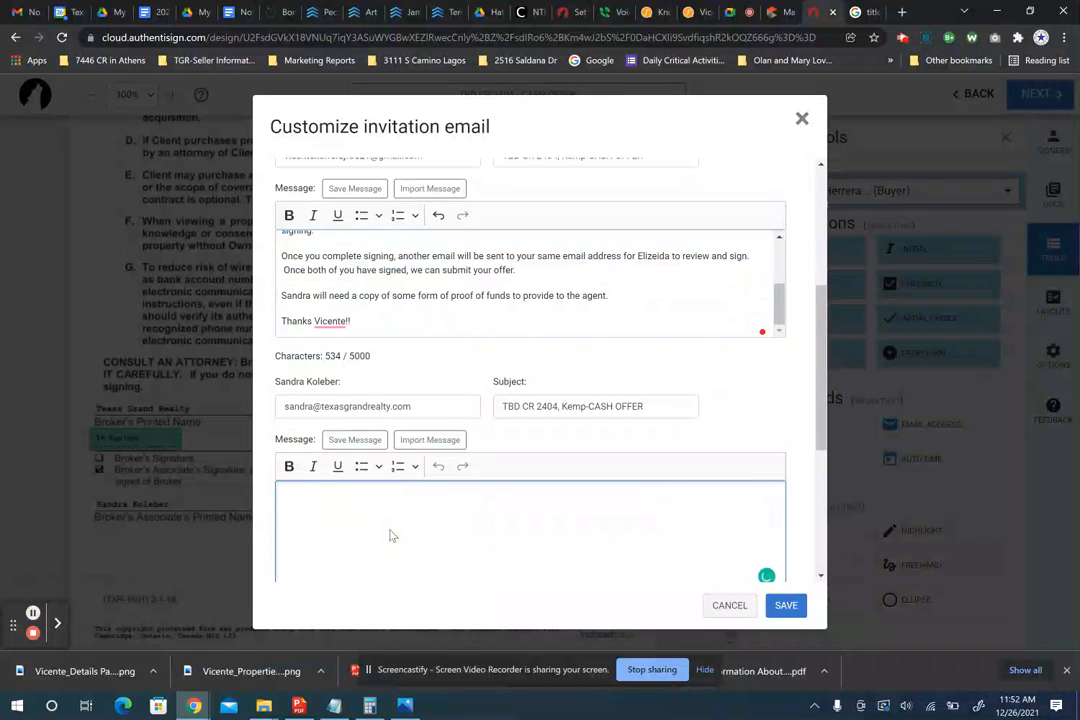
scroll(390, 532, "down", 2)
scroll(390, 535, "down", 1)
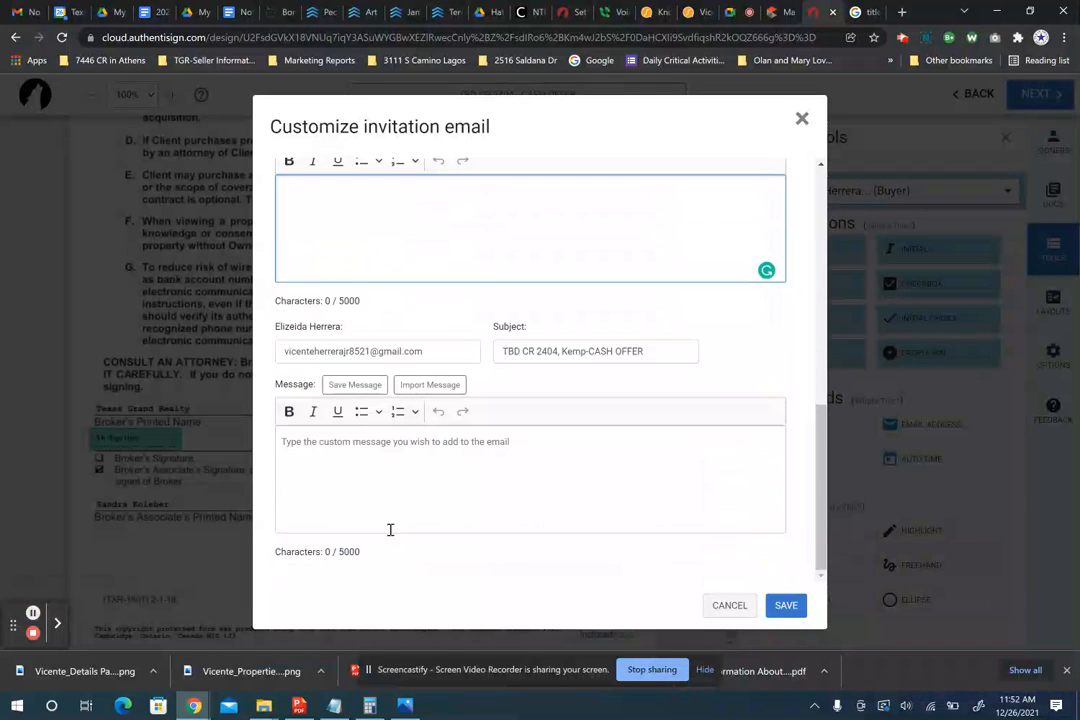
left_click(361, 461)
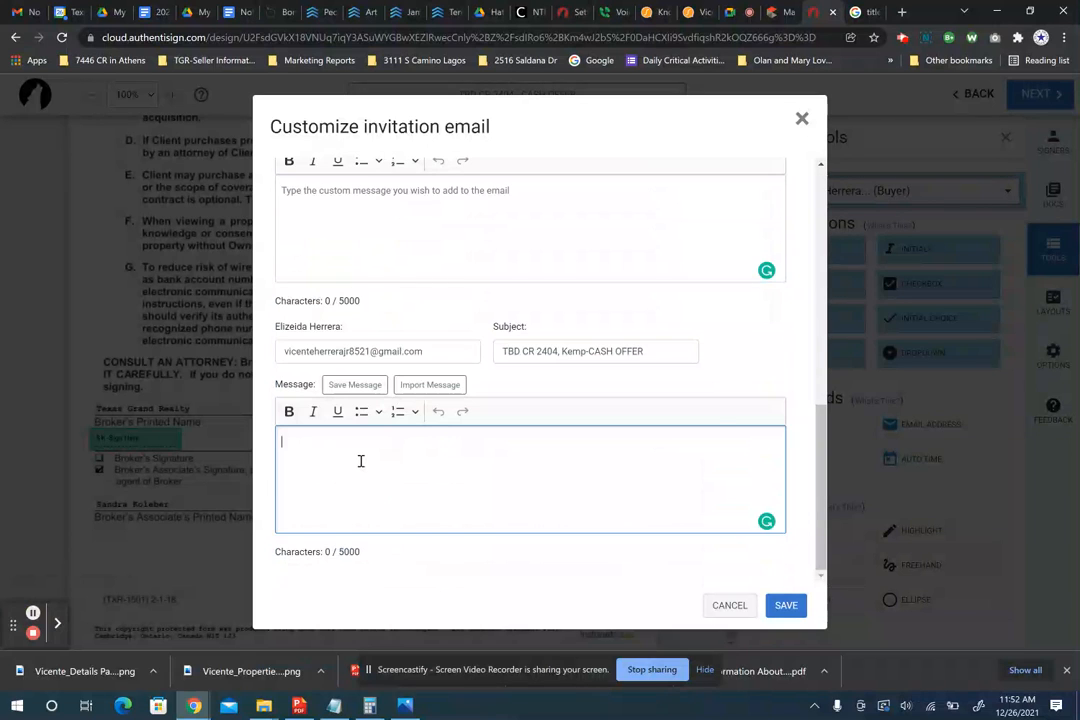
key("ctrl+v")
scroll(365, 480, "up", 3)
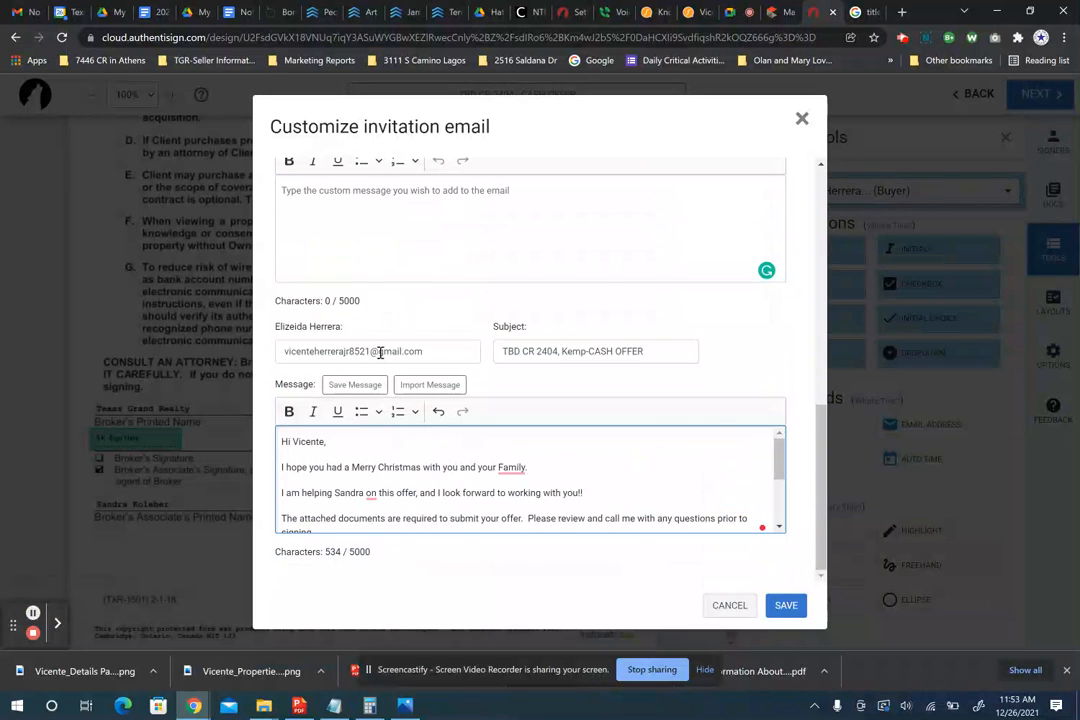
left_click(335, 441)
key("BackSpace")
key("BackSpace")
key("BackSpace")
key("BackSpace")
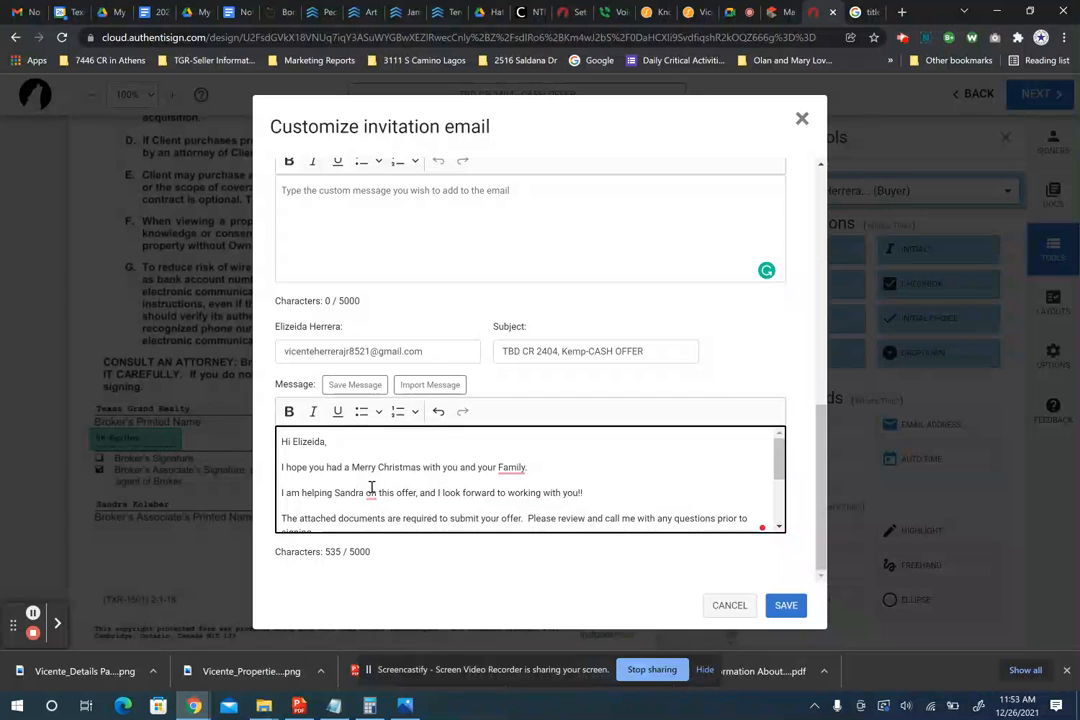
- Delete the second-signing-email sentence and clear the first buyer's name from the sign-off
scroll(371, 487, "down", 3)
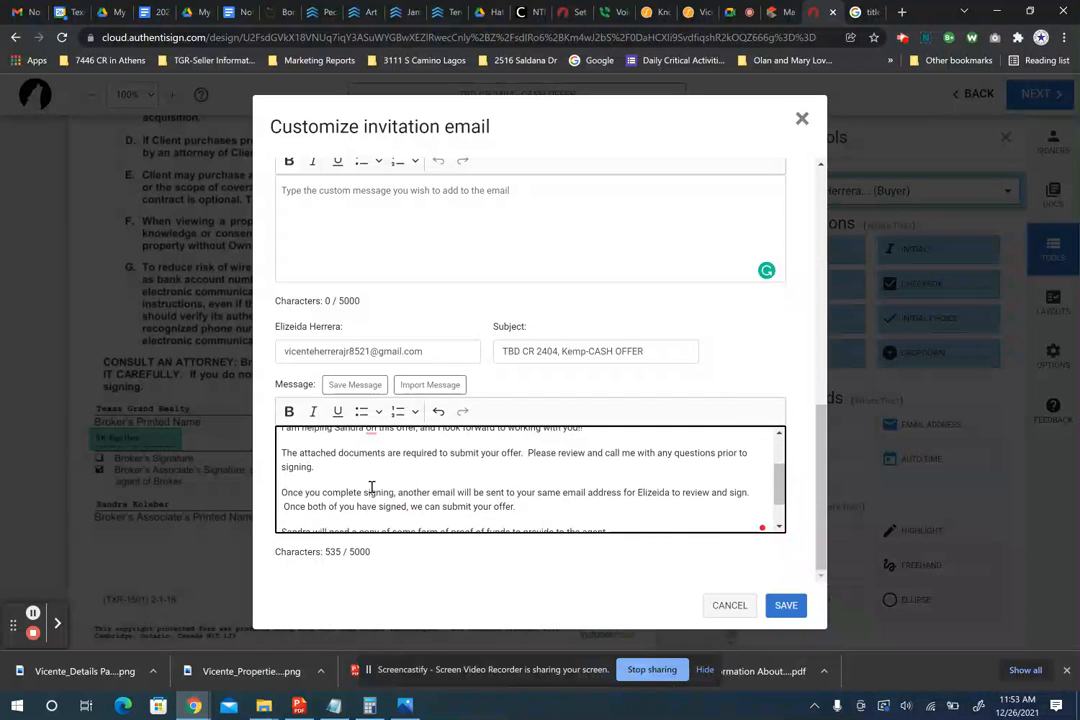
scroll(371, 487, "down", 1)
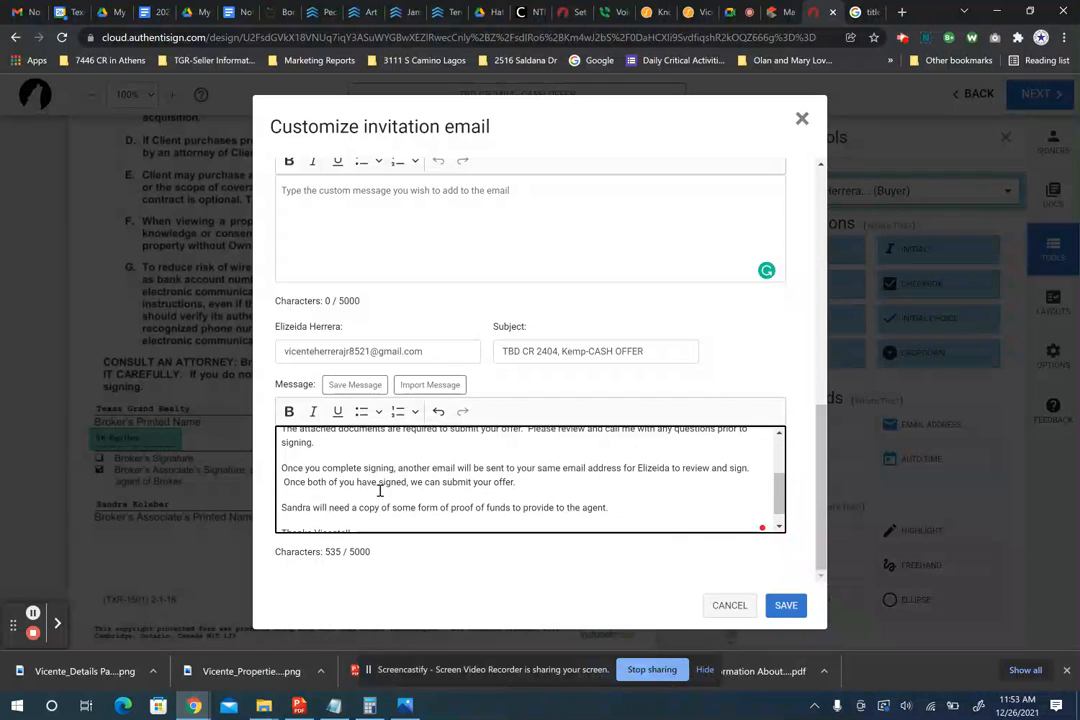
left_click_drag(517, 482, 394, 494)
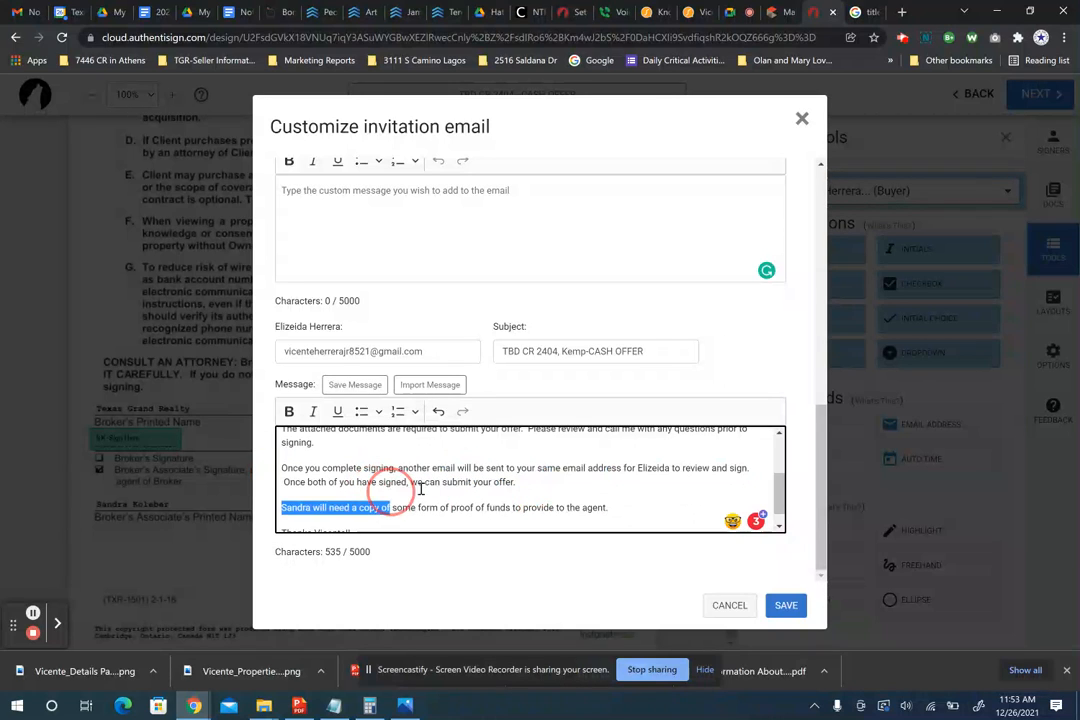
left_click(737, 467)
left_click_drag(748, 467, 256, 474)
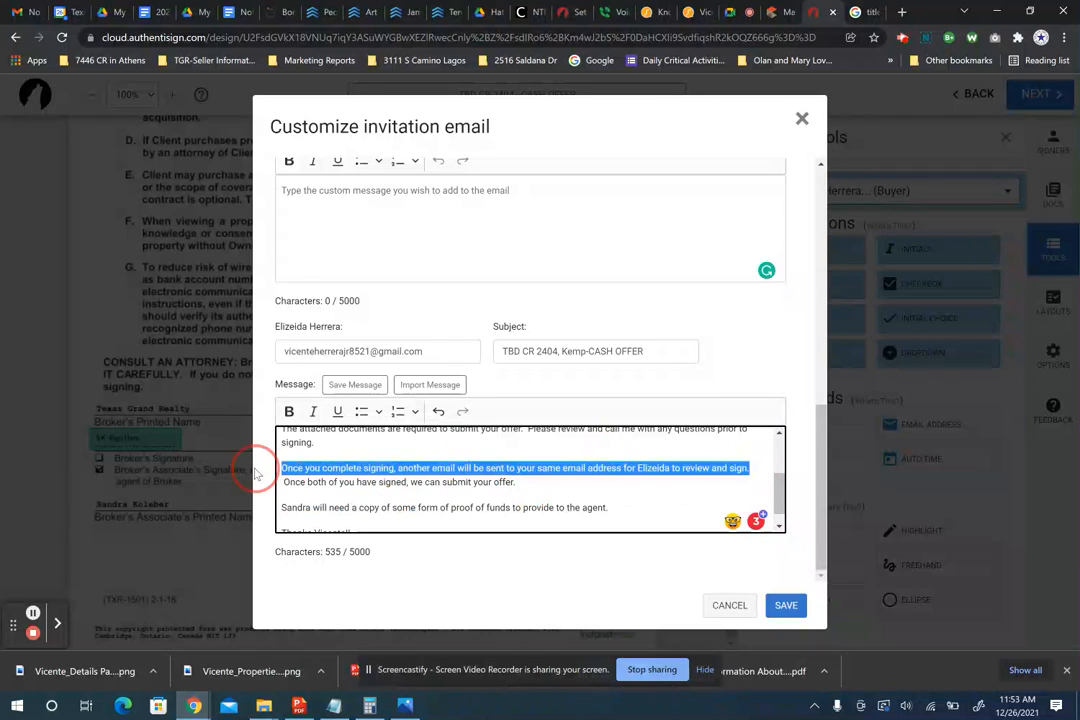
key("BackSpace")
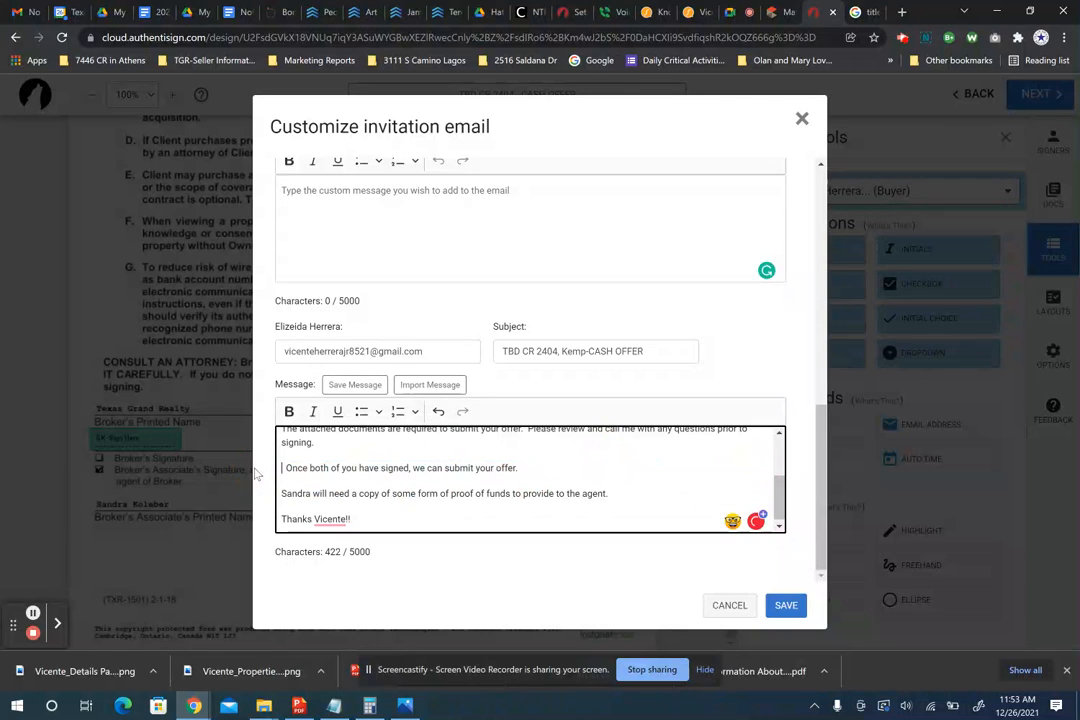
key("Delete")
key("Delete")
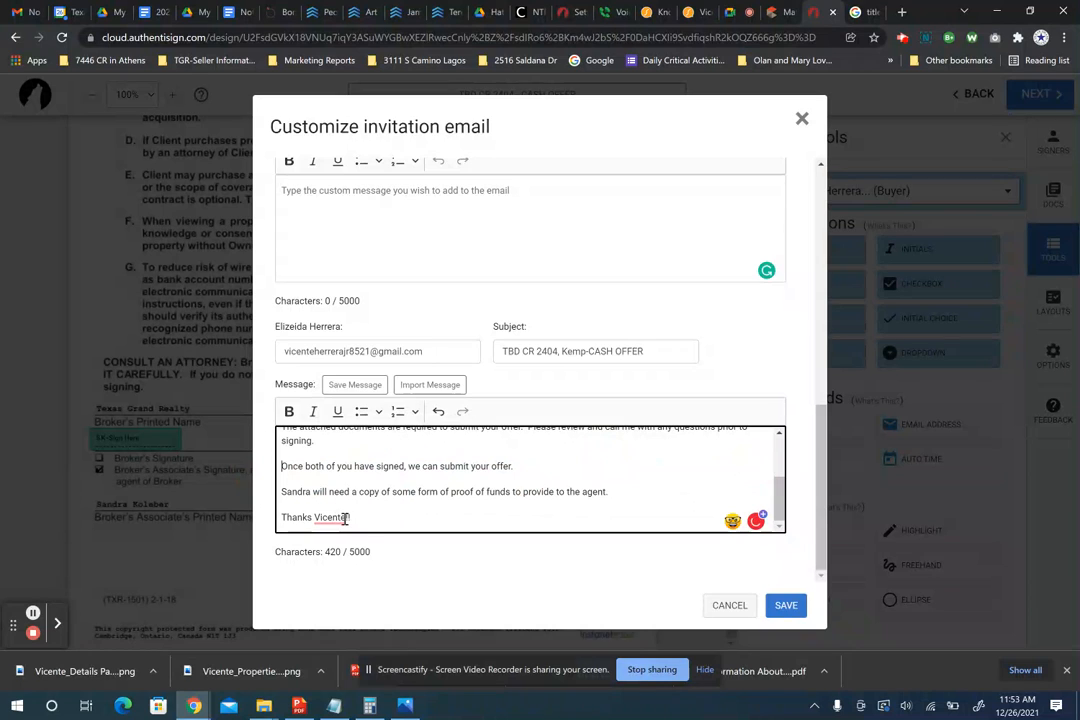
mouse_move(344, 518)
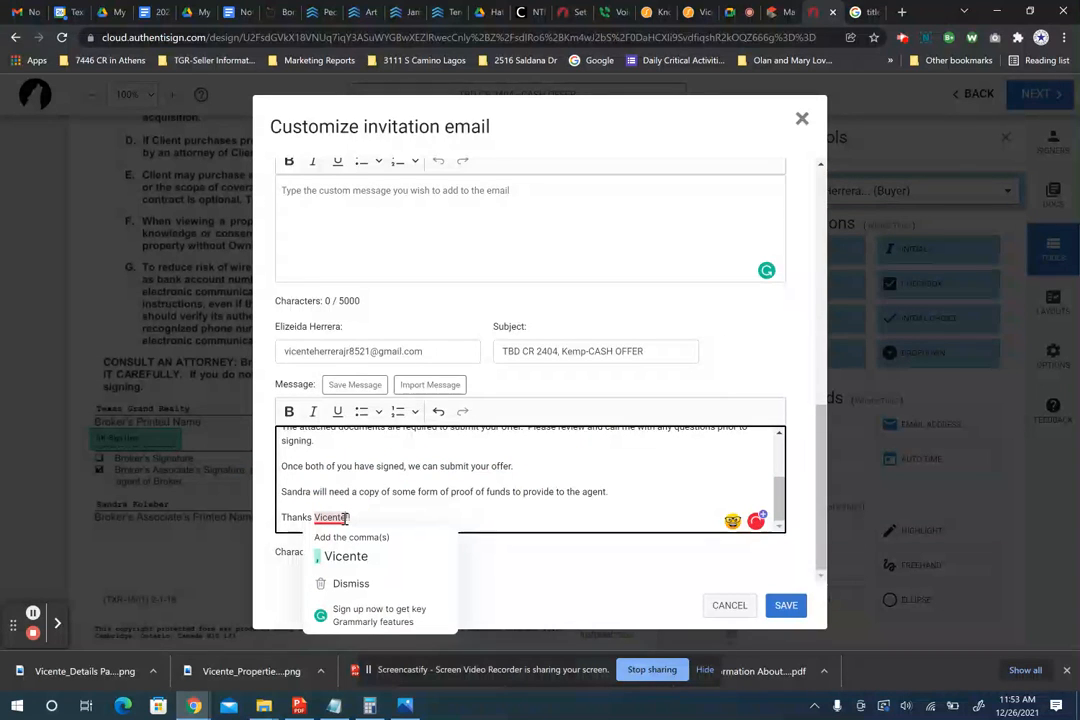
key("BackSpace")
key("BackSpace")
key("BackSpace")
key("BackSpace")
key("BackSpace")
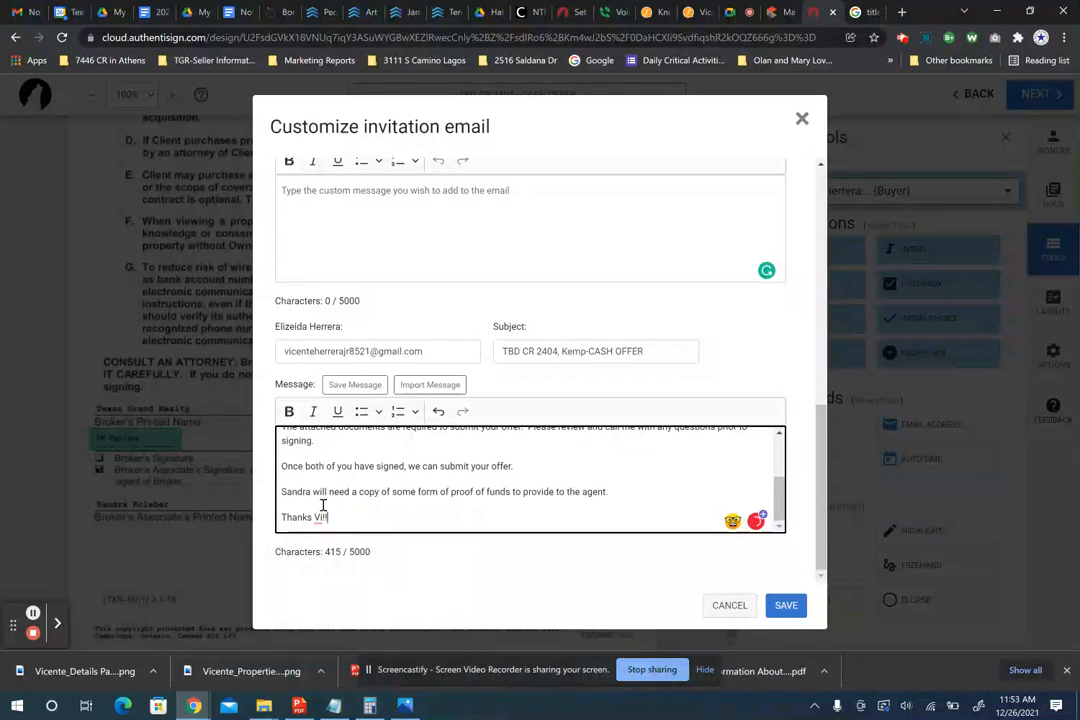
key("BackSpace")
key("BackSpace")
scroll(515, 410, "up", 5)
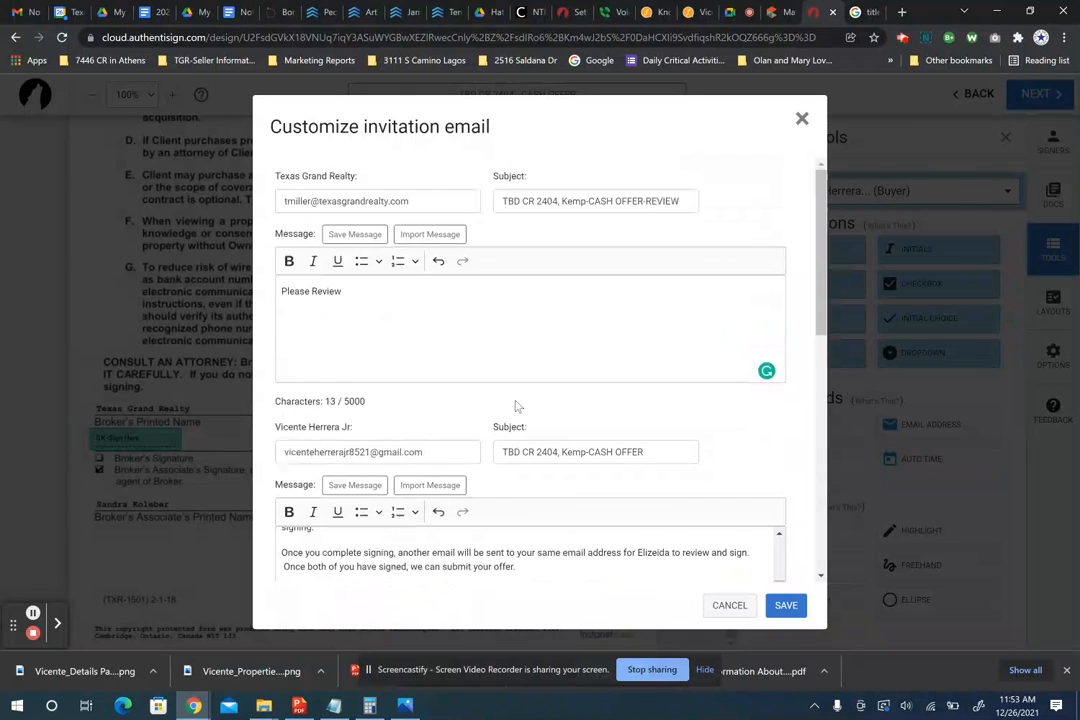
- Save the customized invitations, review the signer list, and return to Finalize Signing Setup
left_click(786, 607)
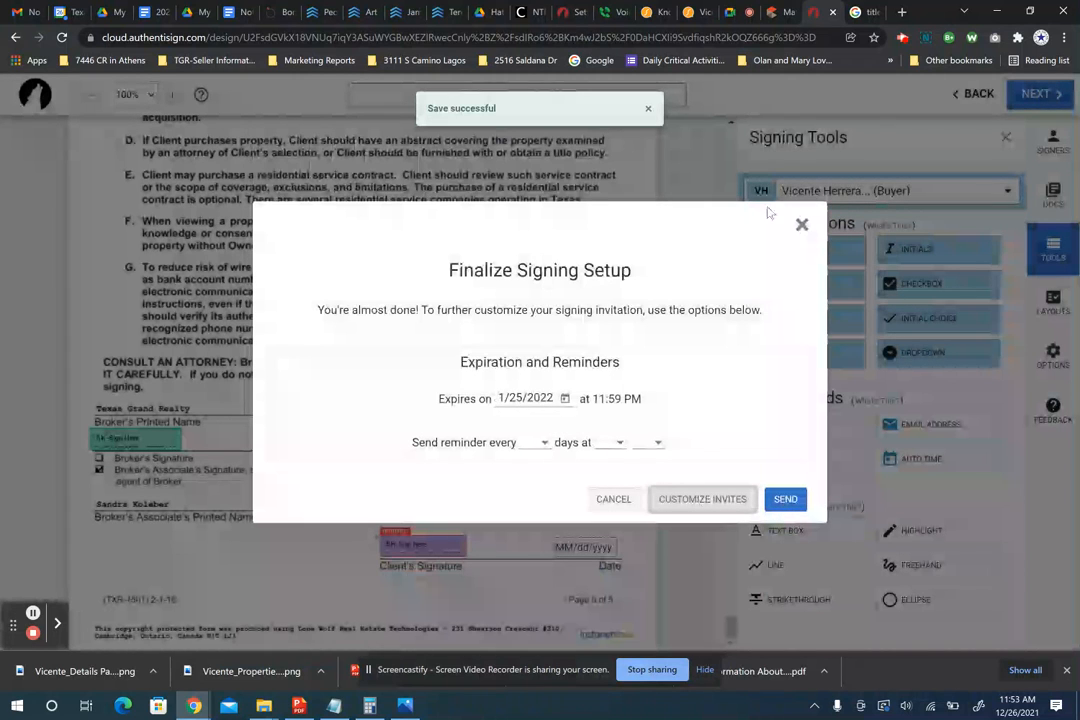
left_click(801, 225)
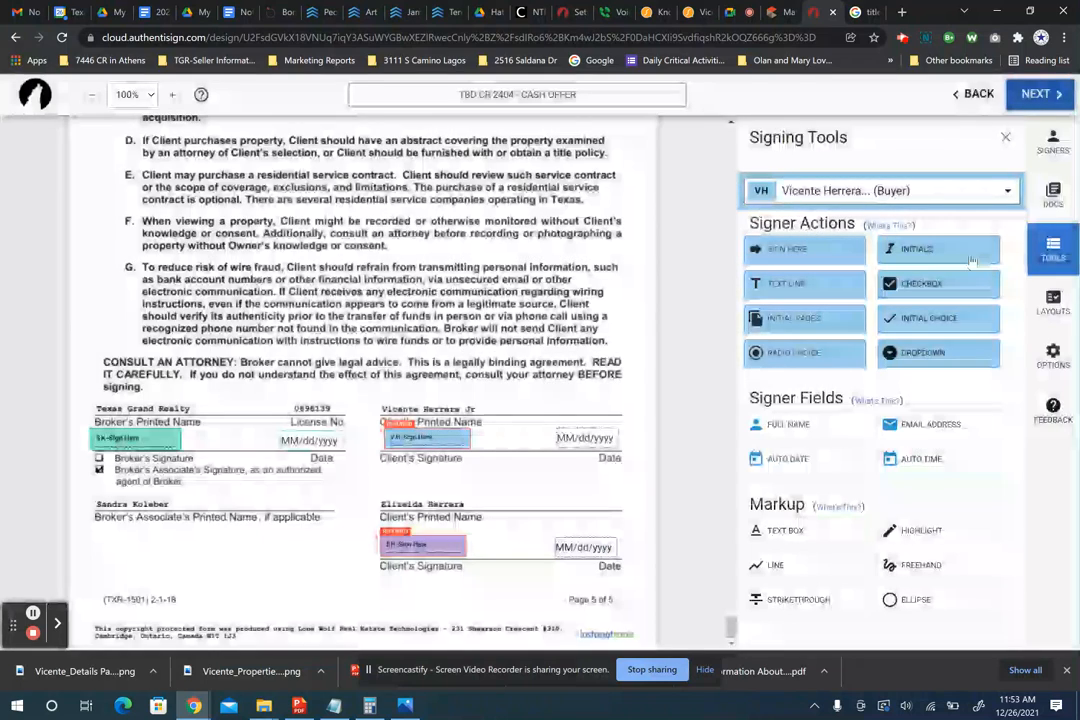
left_click(1054, 143)
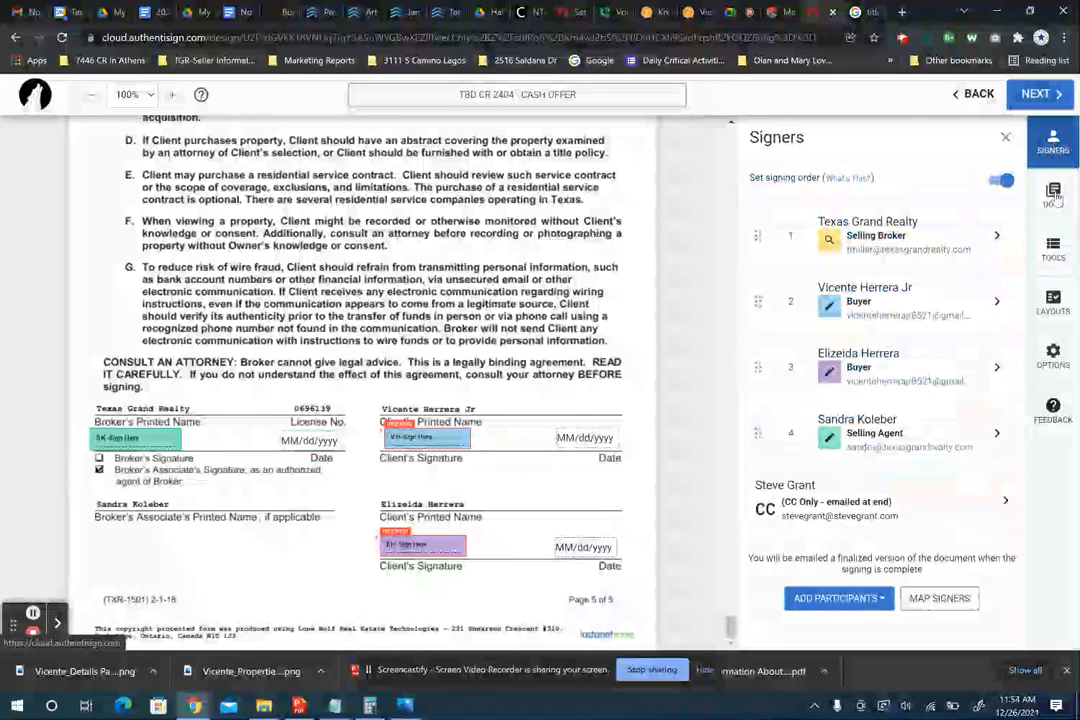
left_click(1037, 94)
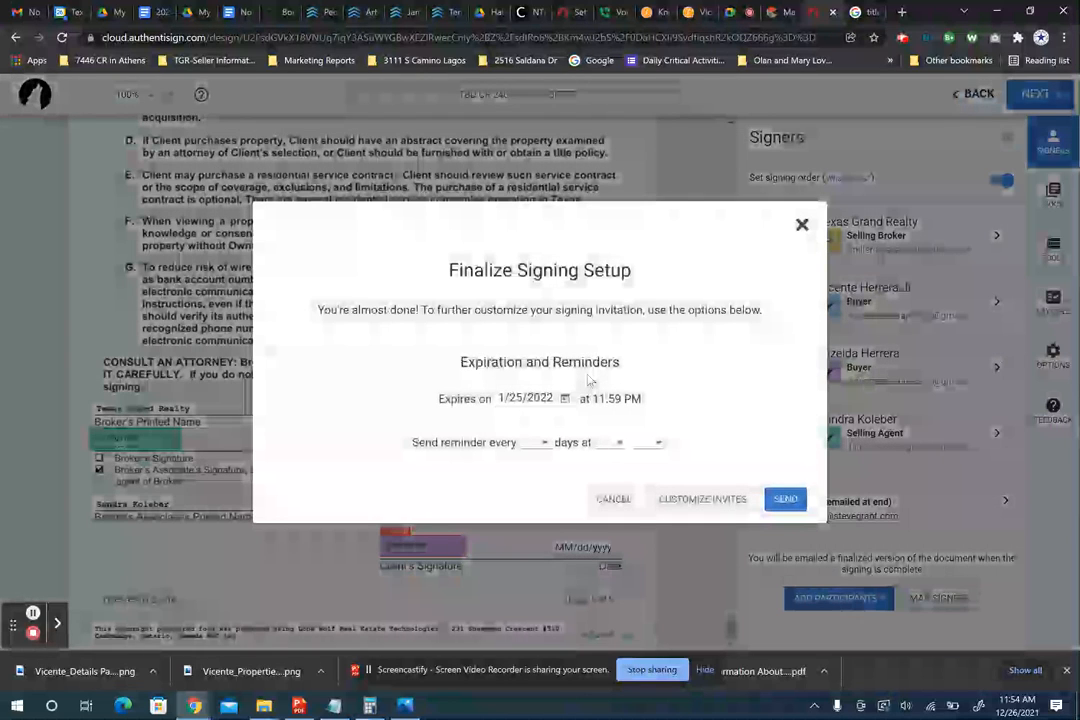
- Review and re-save the customized invitation messages, then send the cash offer to all signers
left_click(686, 501)
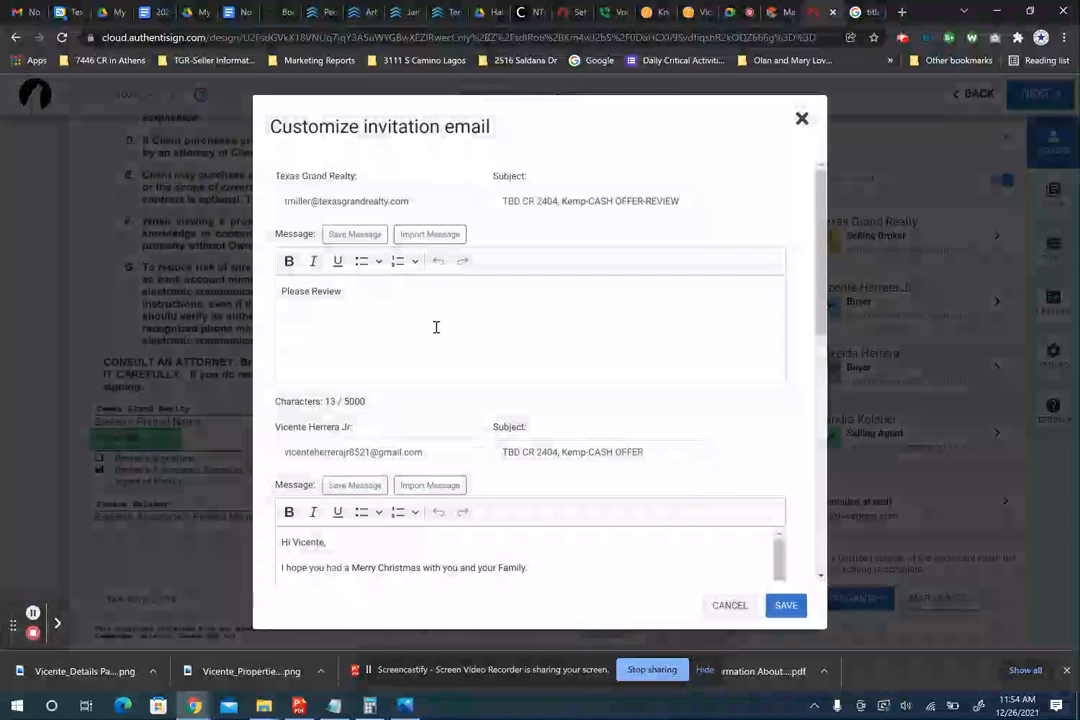
scroll(434, 324, "down", 10)
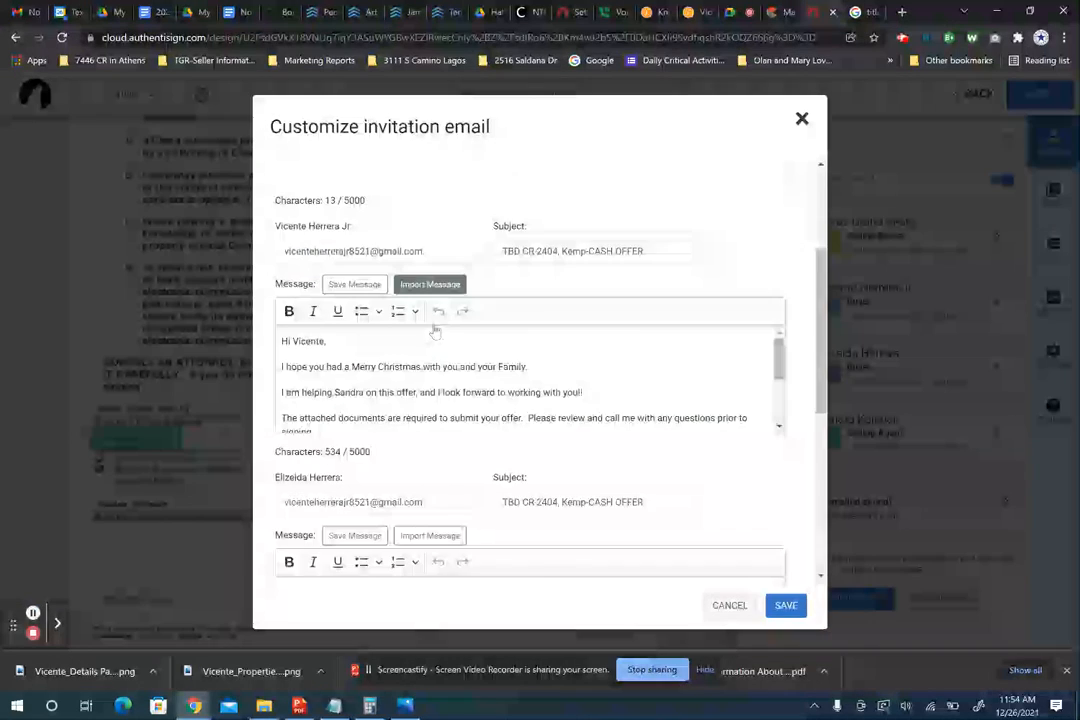
scroll(434, 324, "down", 10)
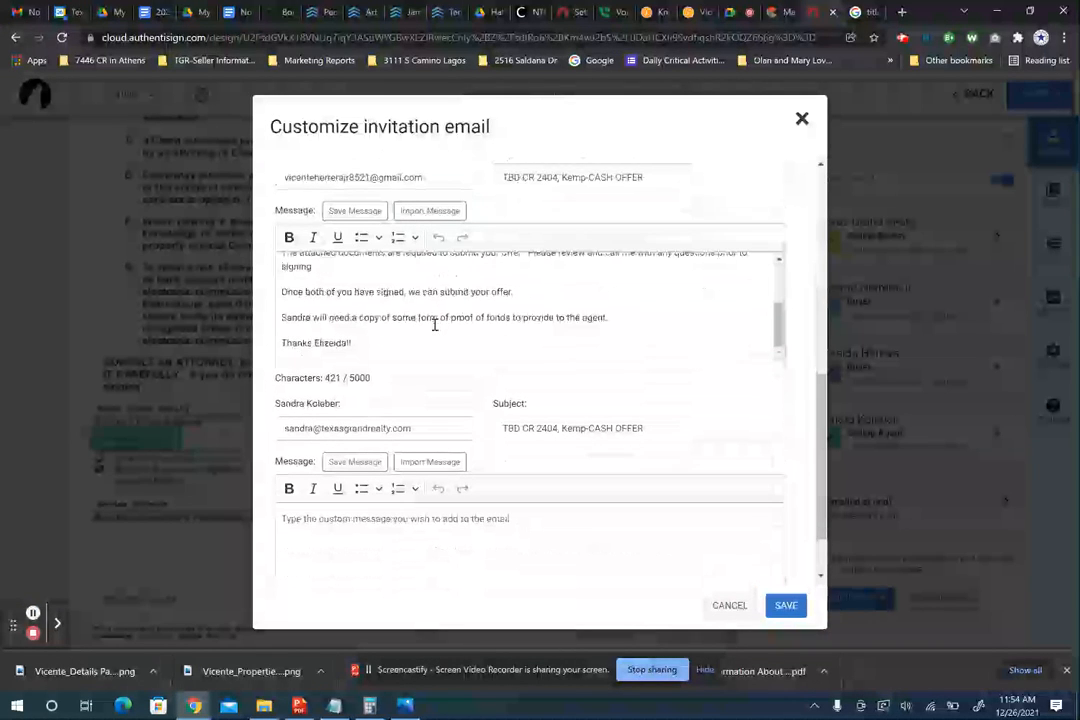
left_click(778, 606)
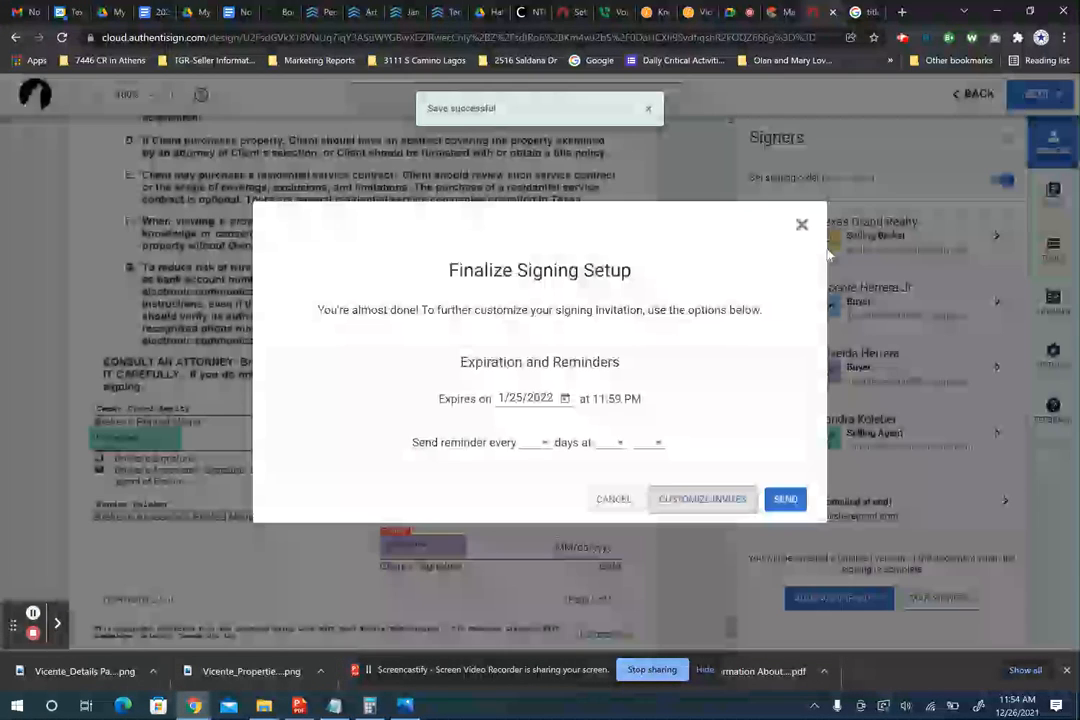
left_click(787, 501)
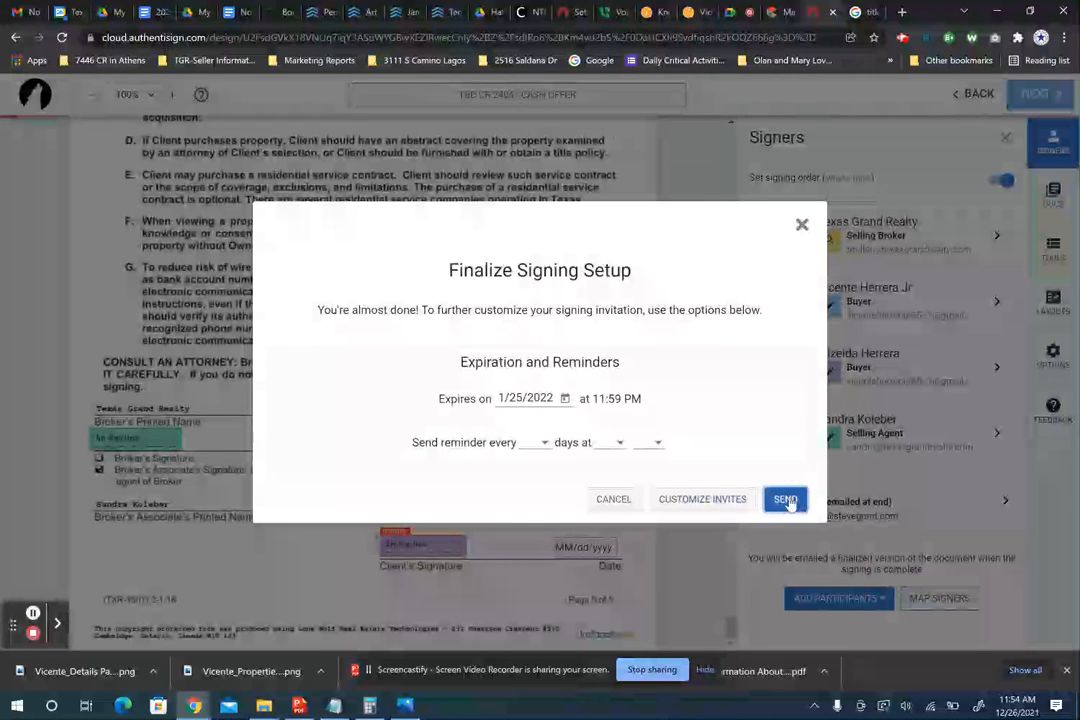